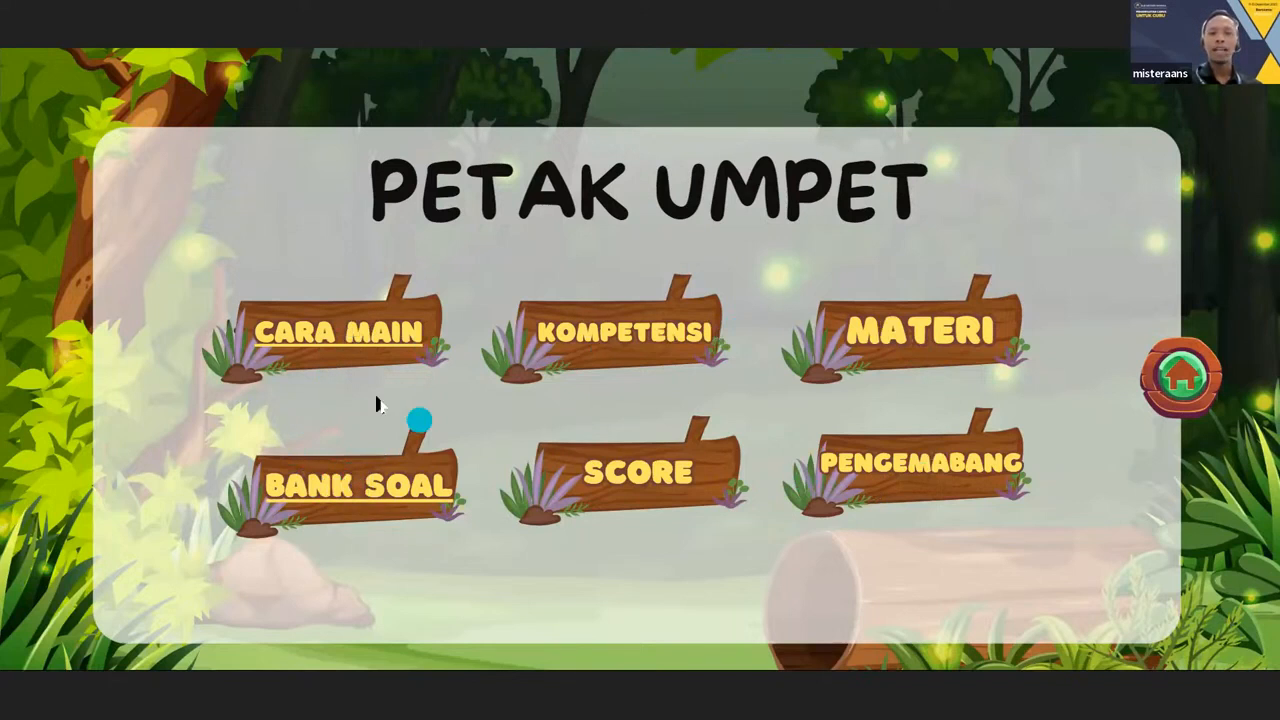
Read the CARA MAIN instructions, return to the game menu and go to the BANK SOAL question selection.
click(355, 336)
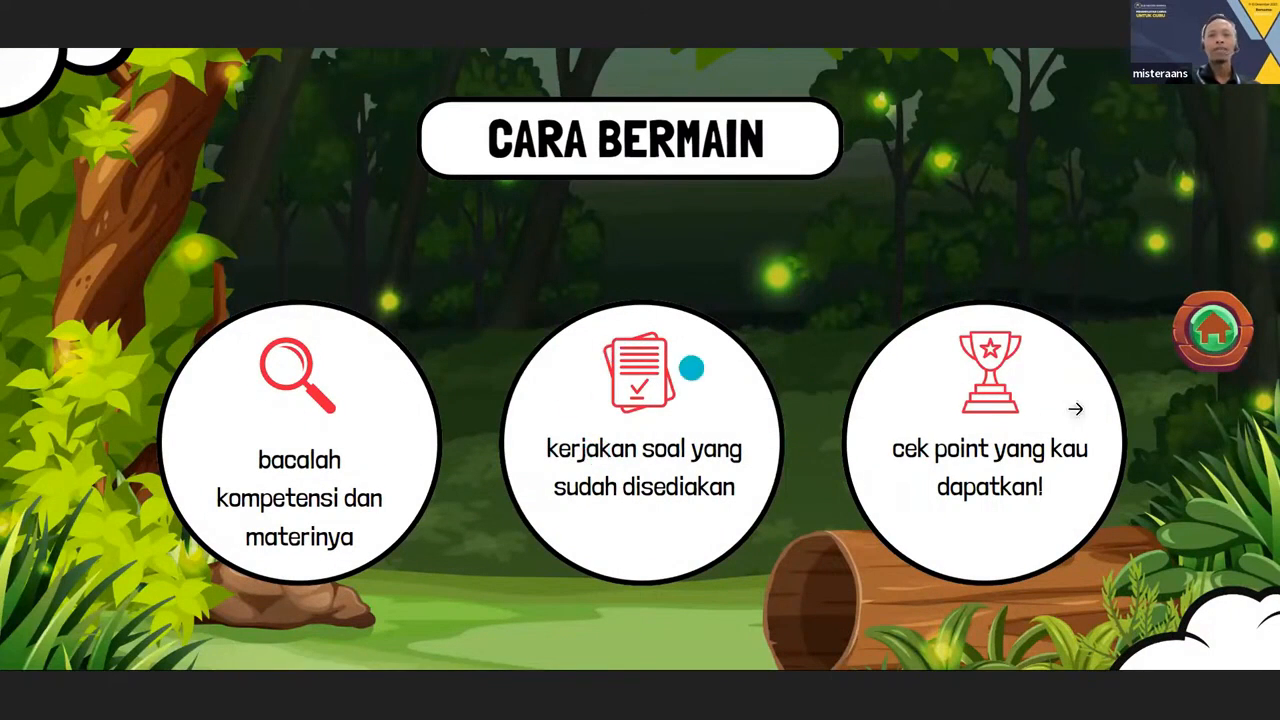
click(1203, 329)
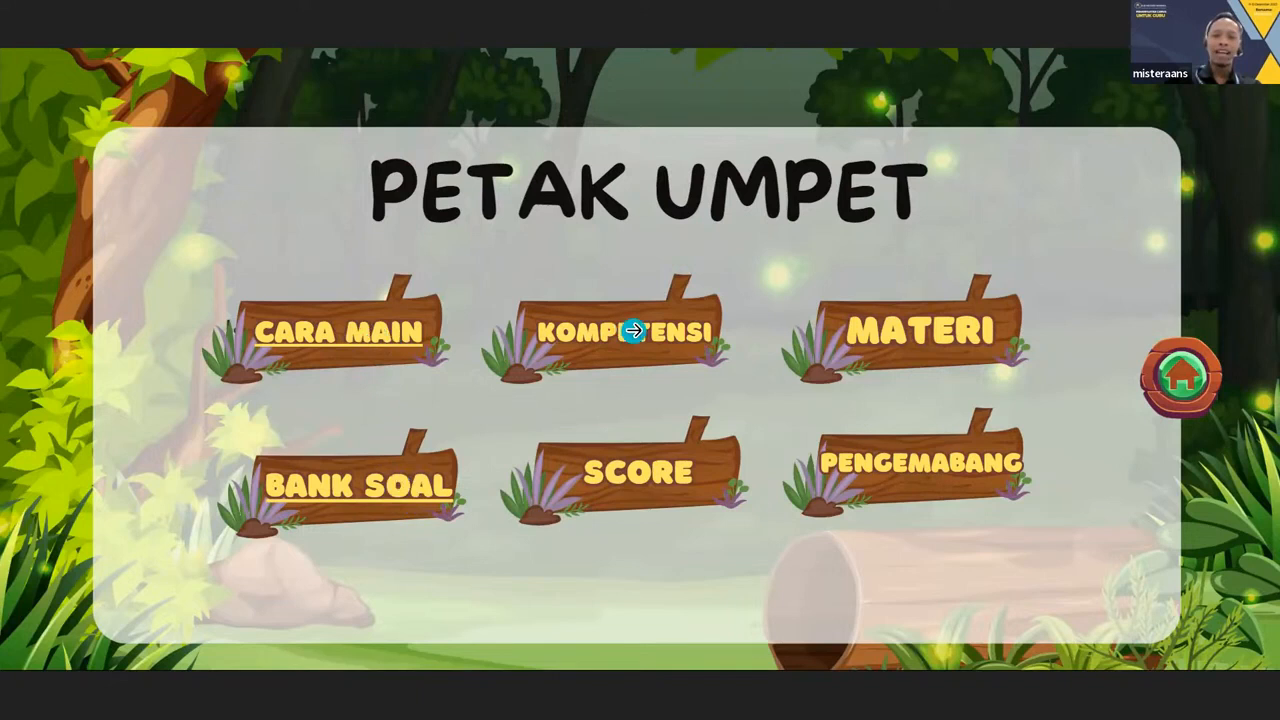
click(411, 497)
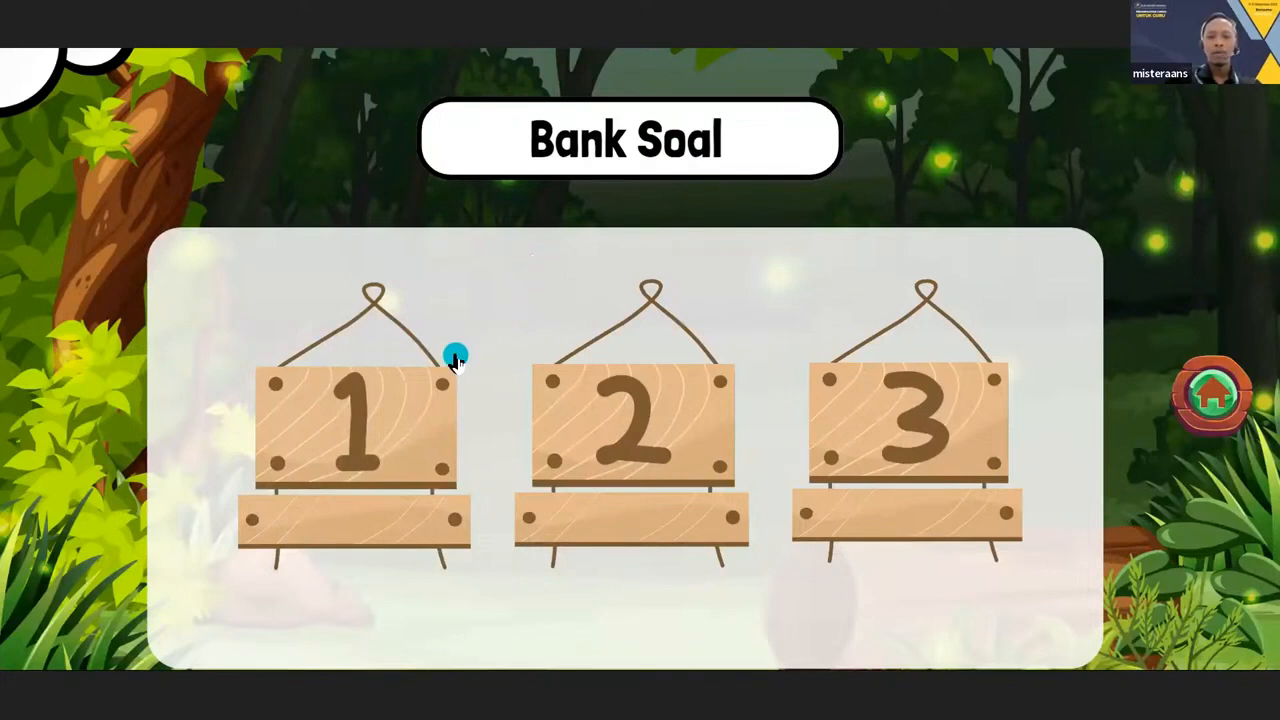
Test question 1 with the answer Kaktus and return to the question bank.
click(360, 442)
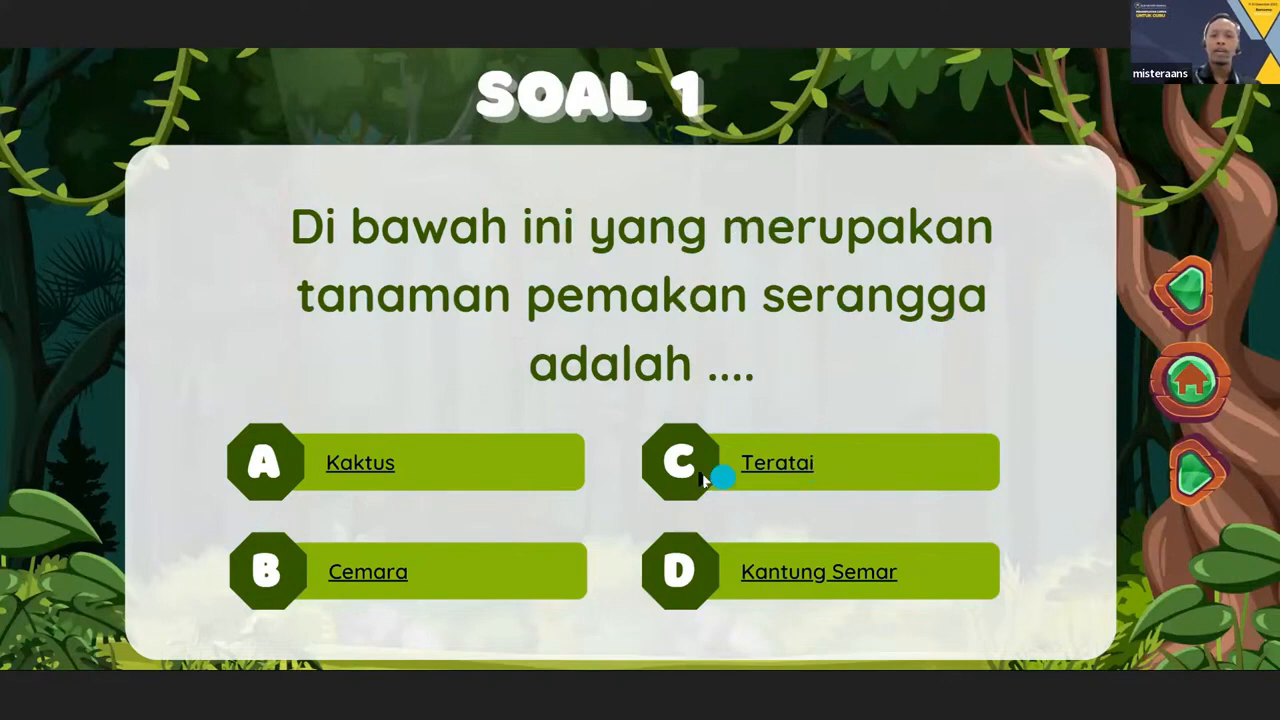
click(362, 466)
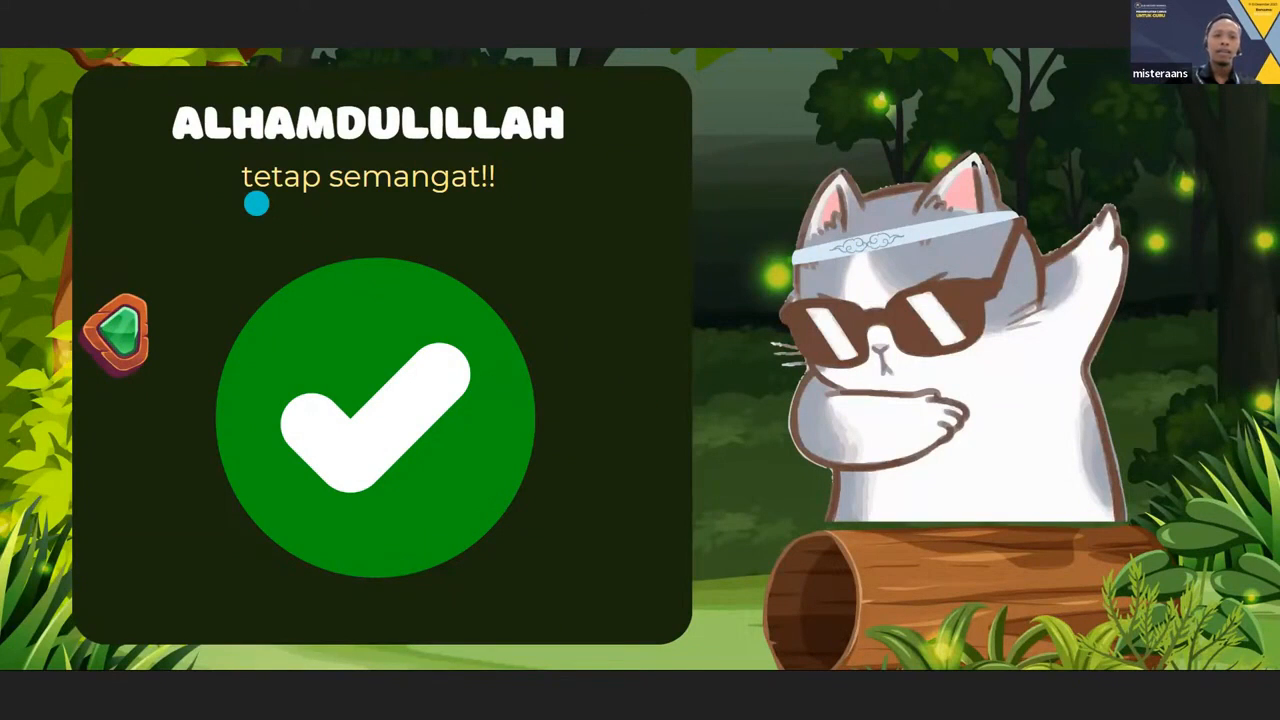
click(117, 334)
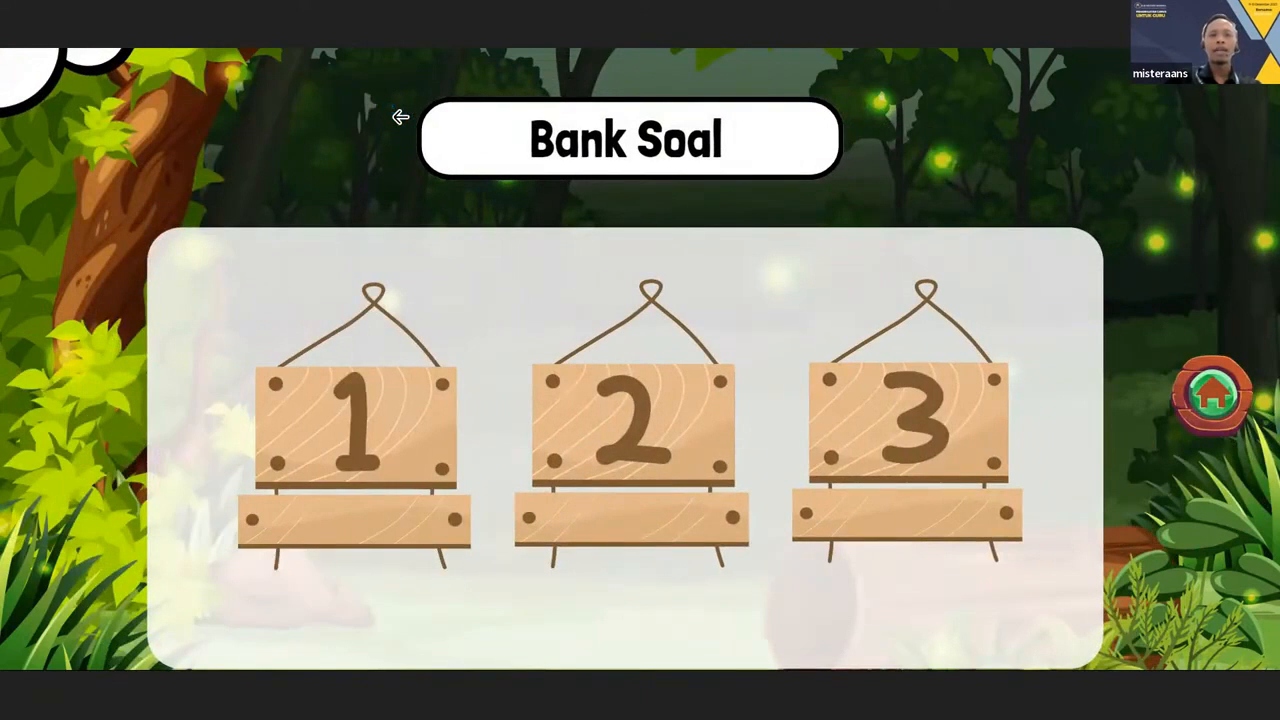
Test question 1 again with the answer Teratai and return to the question bank.
click(437, 450)
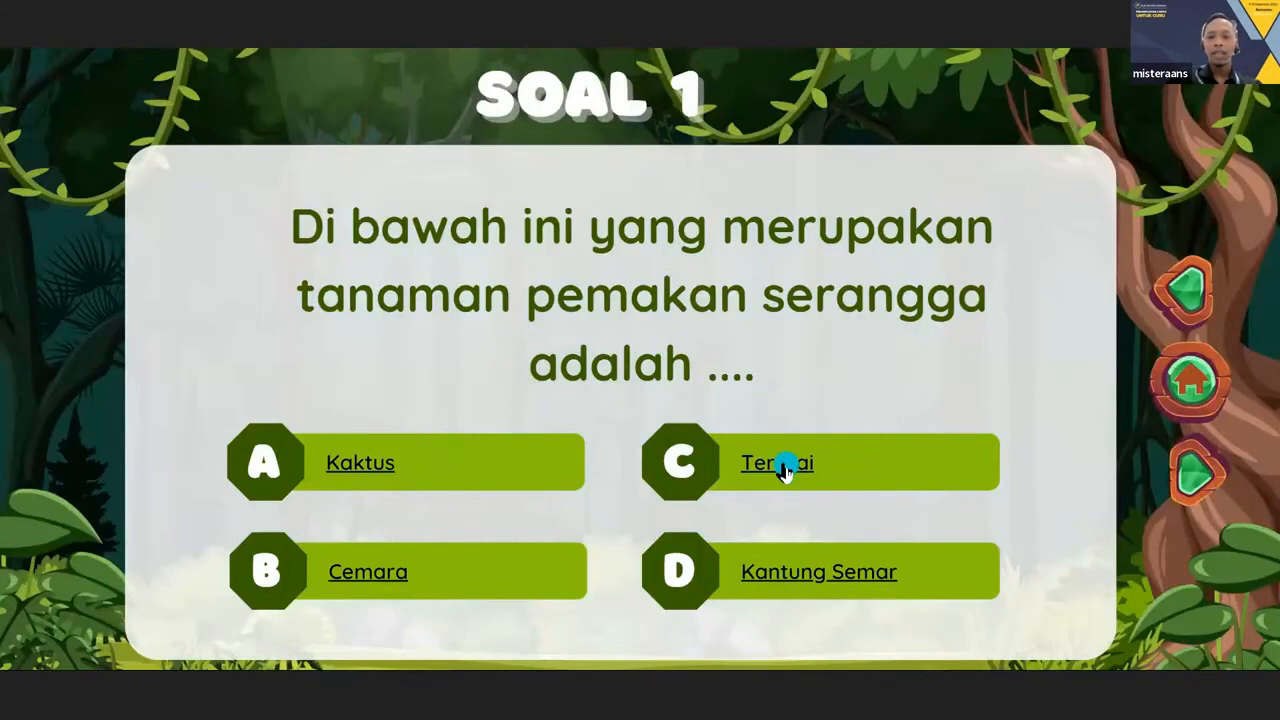
click(782, 465)
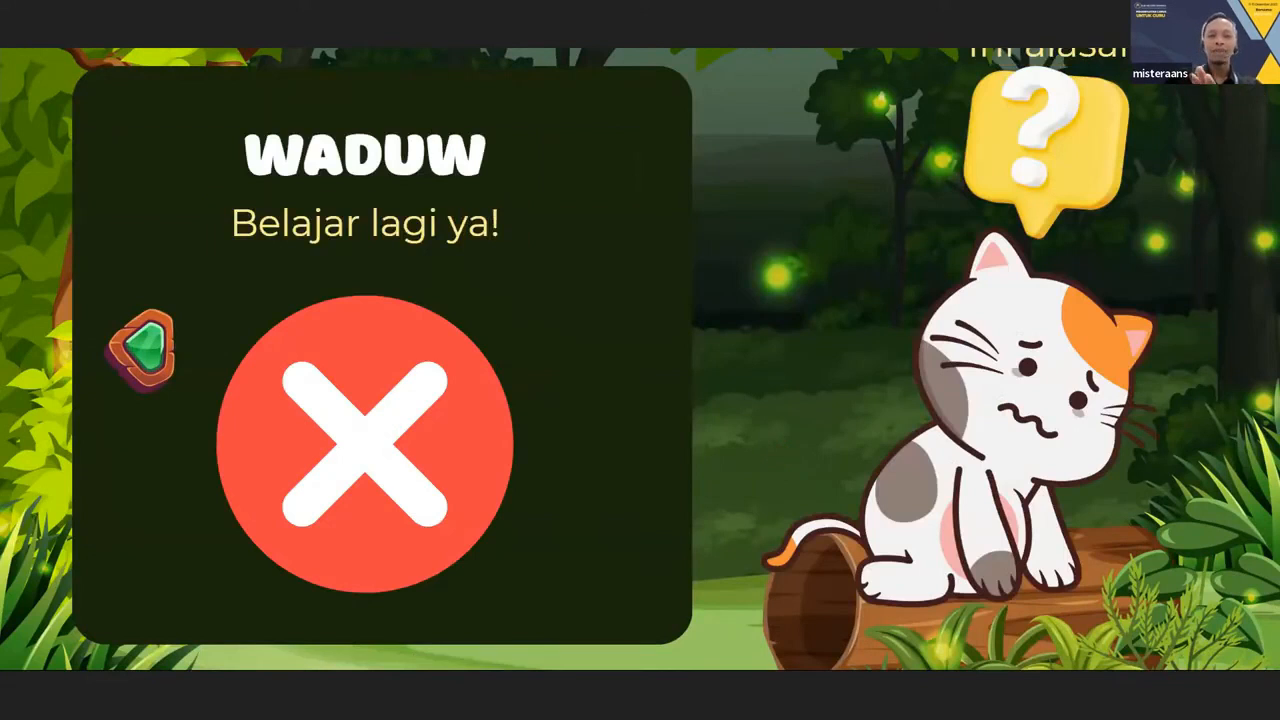
click(139, 360)
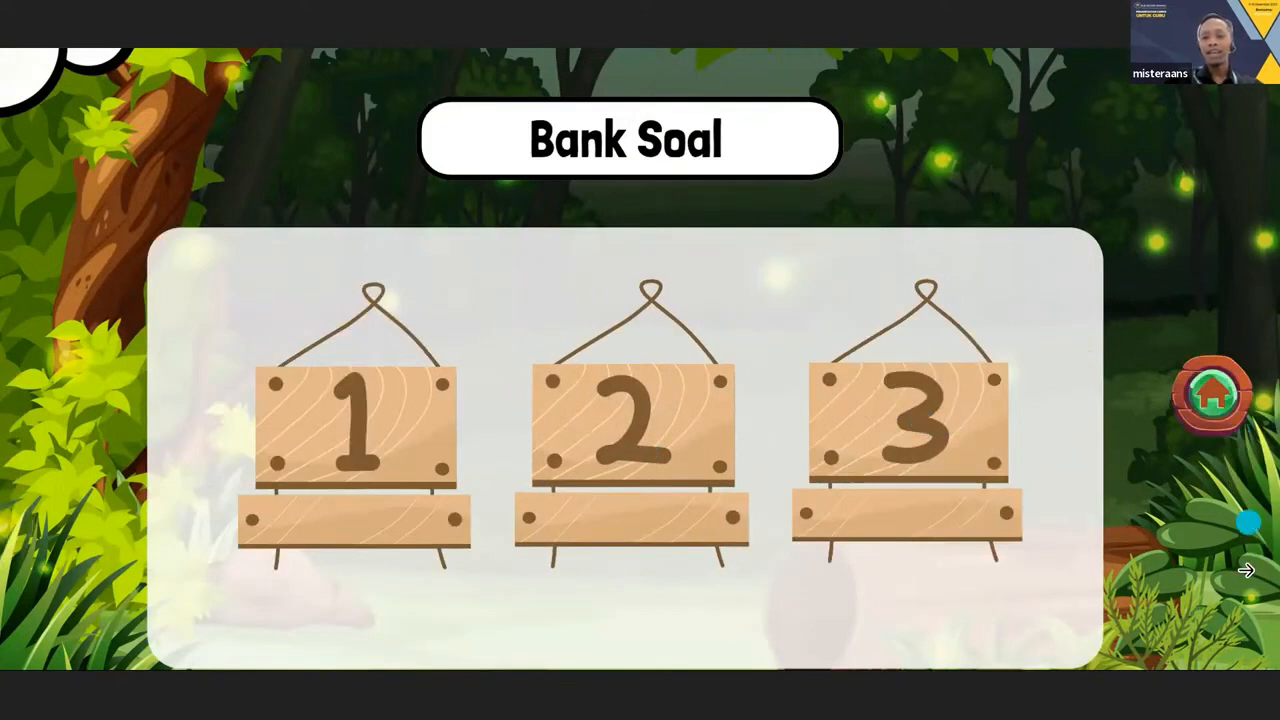
Leave the full-screen presentation and look through pages 1 to 6, ending on the PETAK UMPET menu page.
key(Escape)
key(Escape)
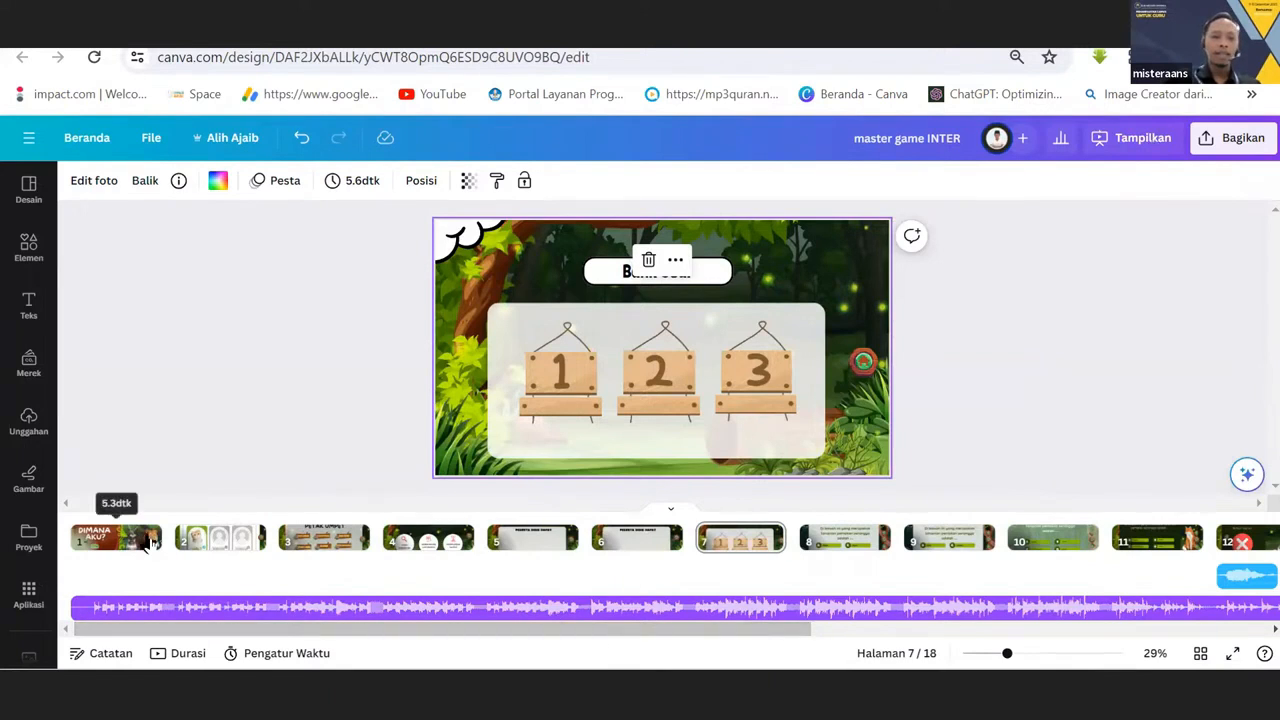
click(29, 190)
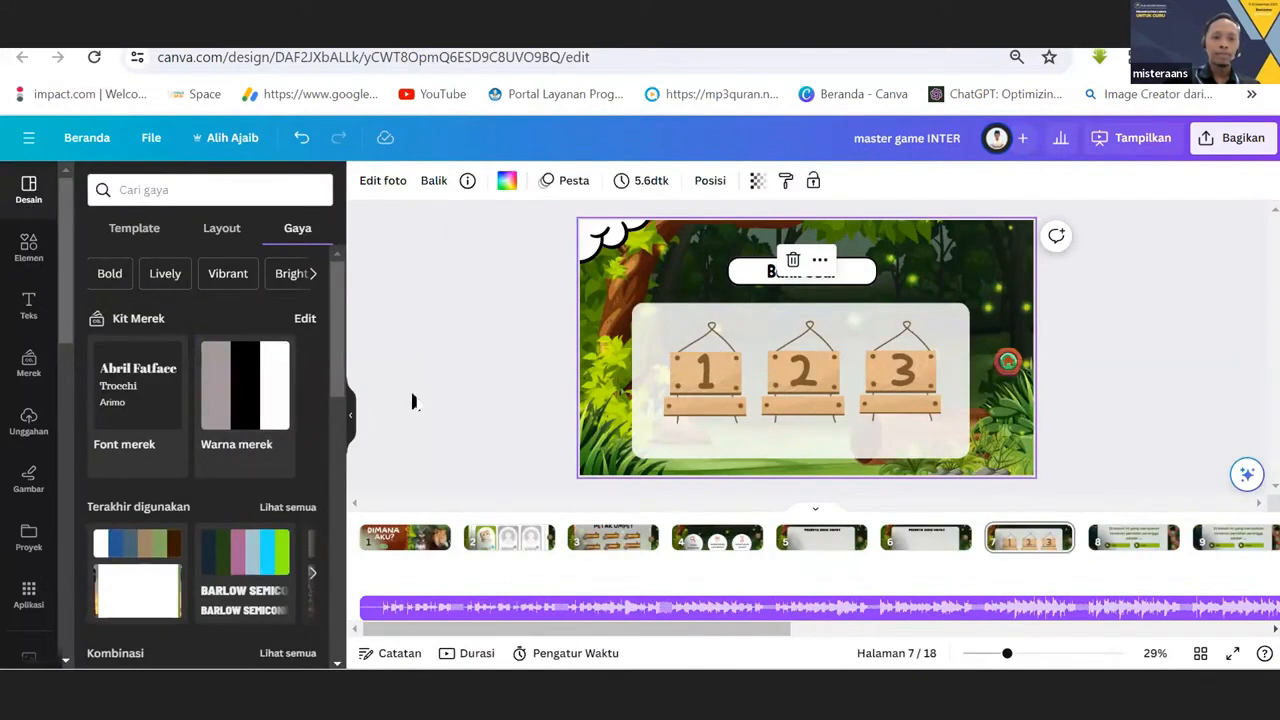
click(395, 540)
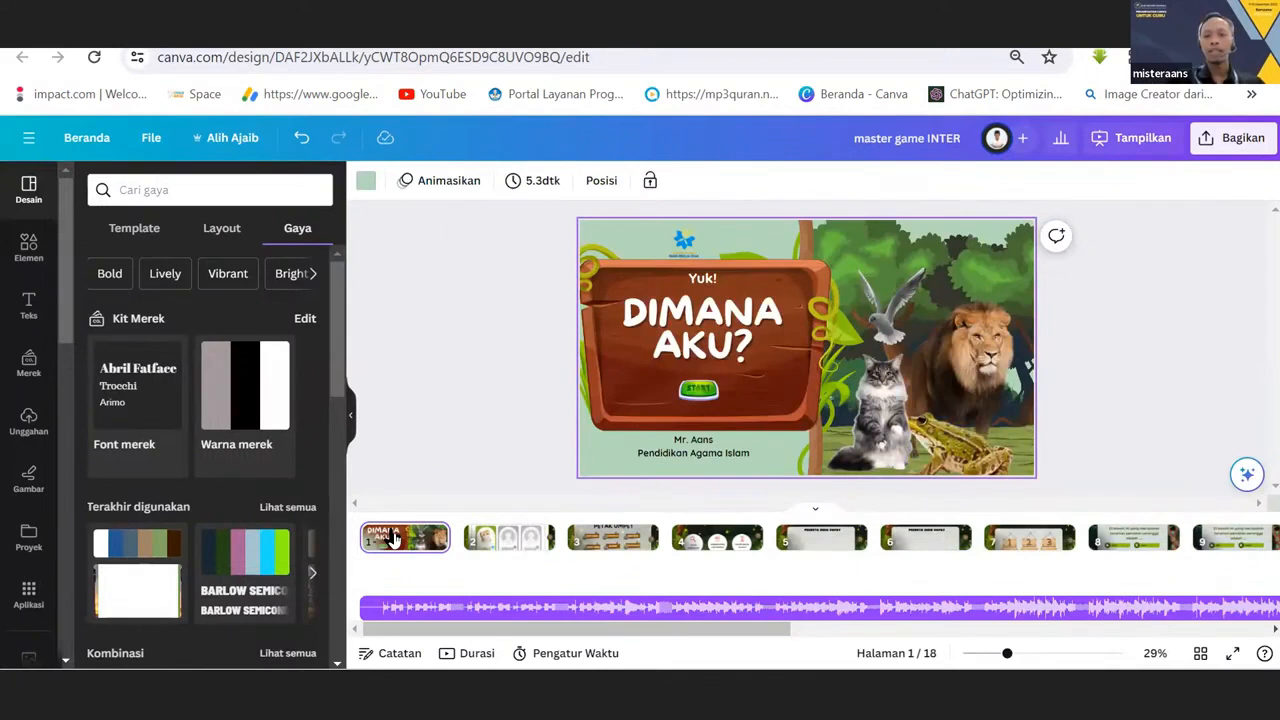
click(475, 552)
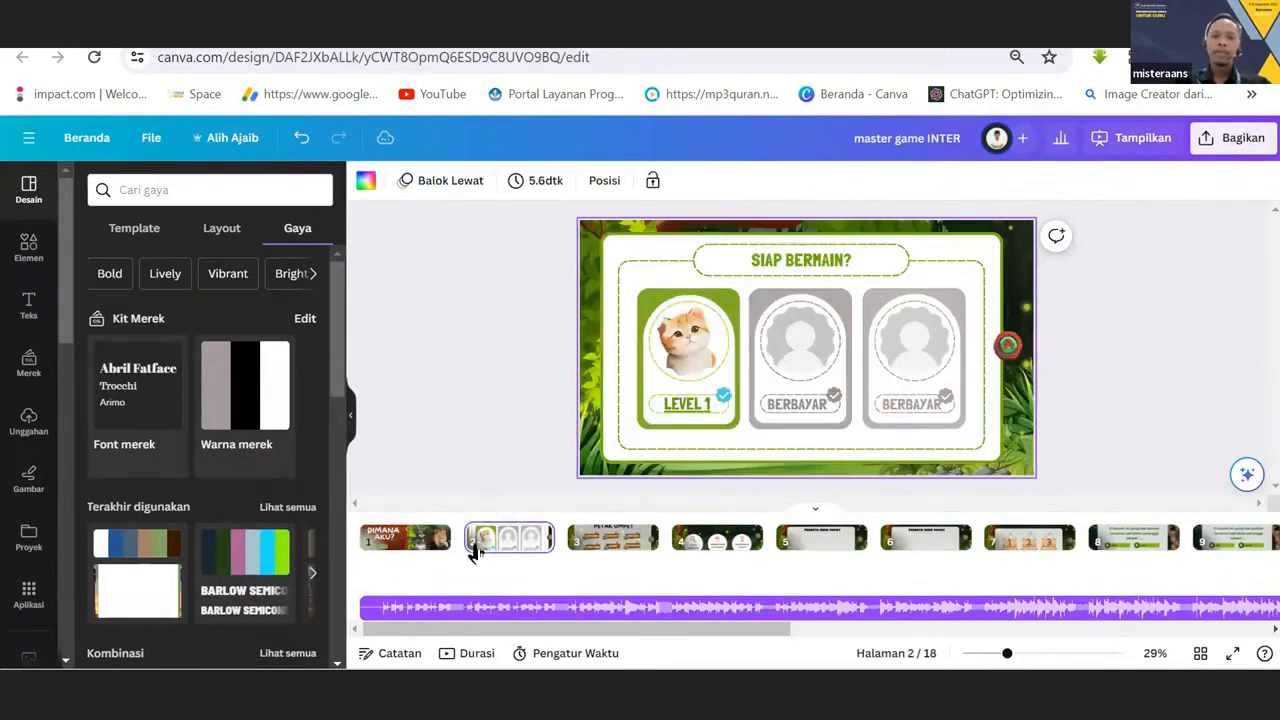
click(600, 545)
click(698, 540)
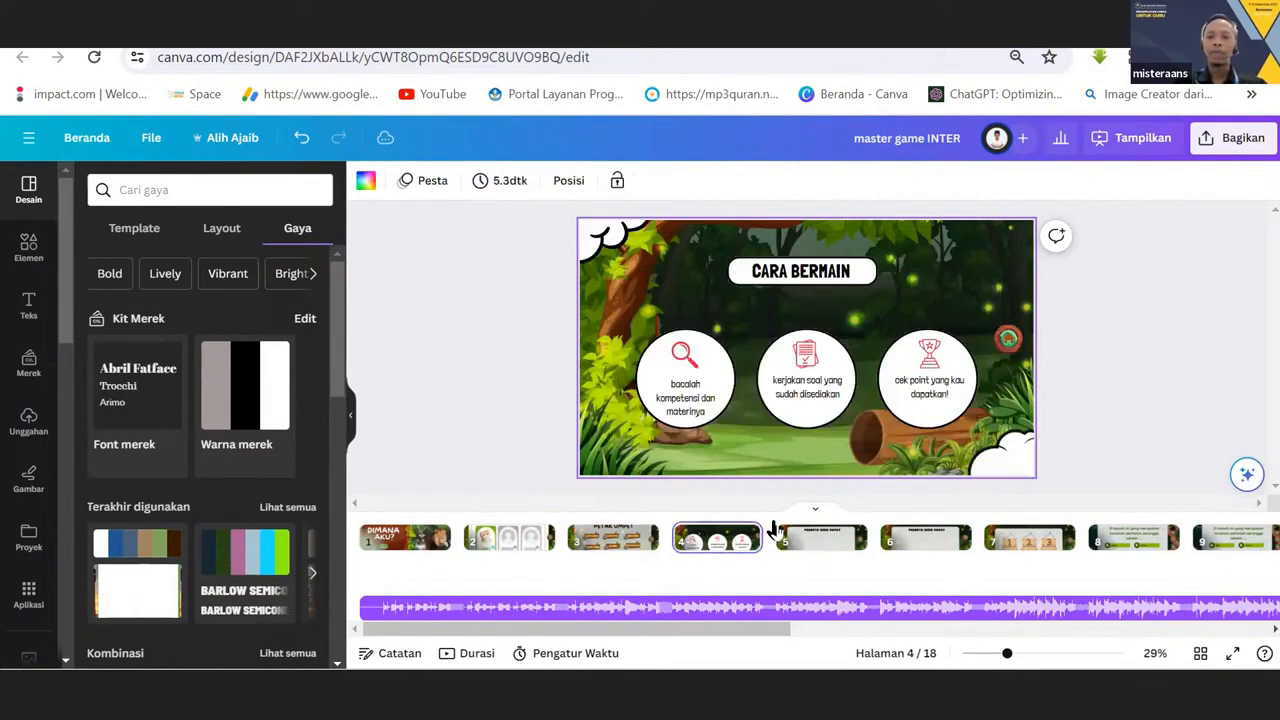
click(805, 540)
click(915, 538)
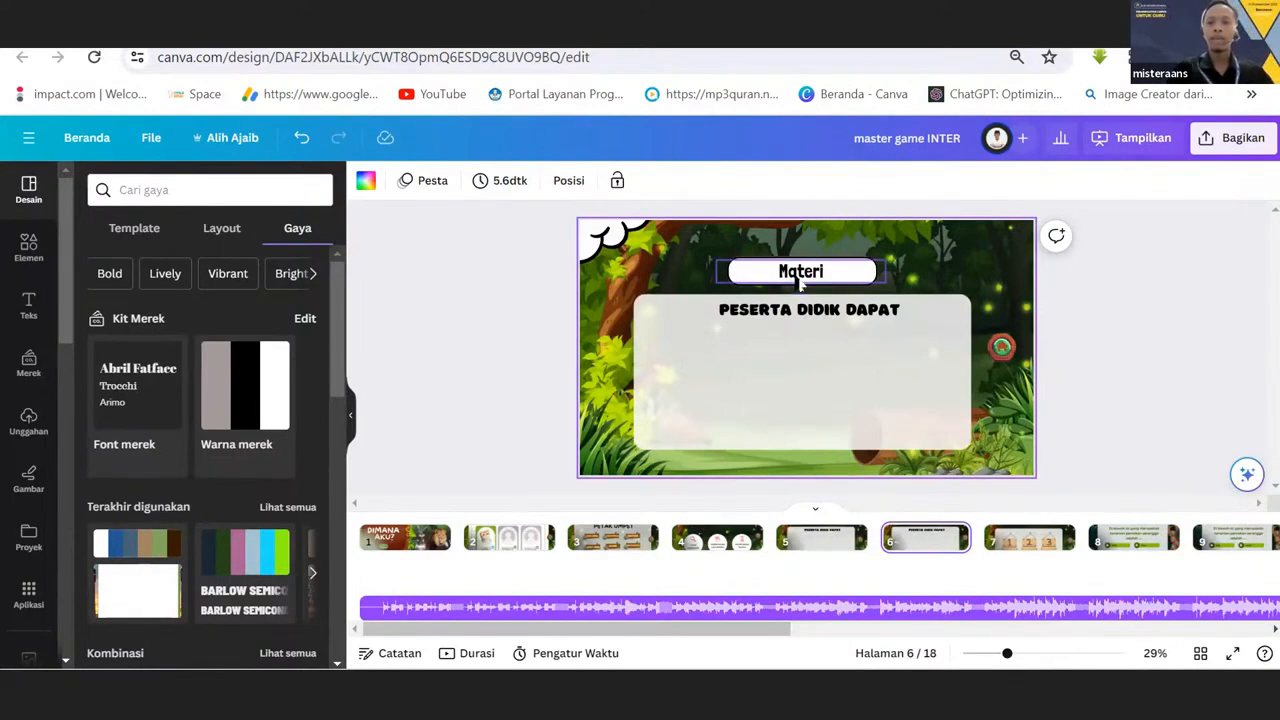
click(620, 543)
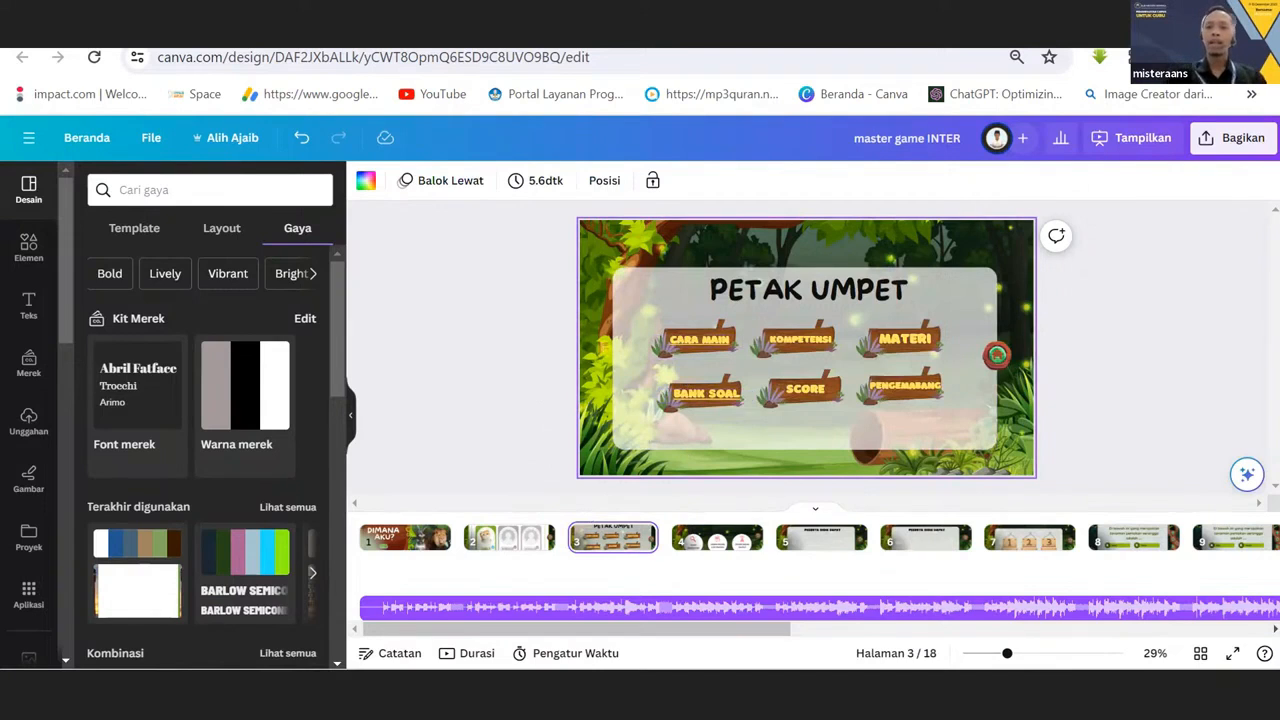
Review the page sequence from the cover to the SOAL 1 page, then return to the cover page.
click(420, 540)
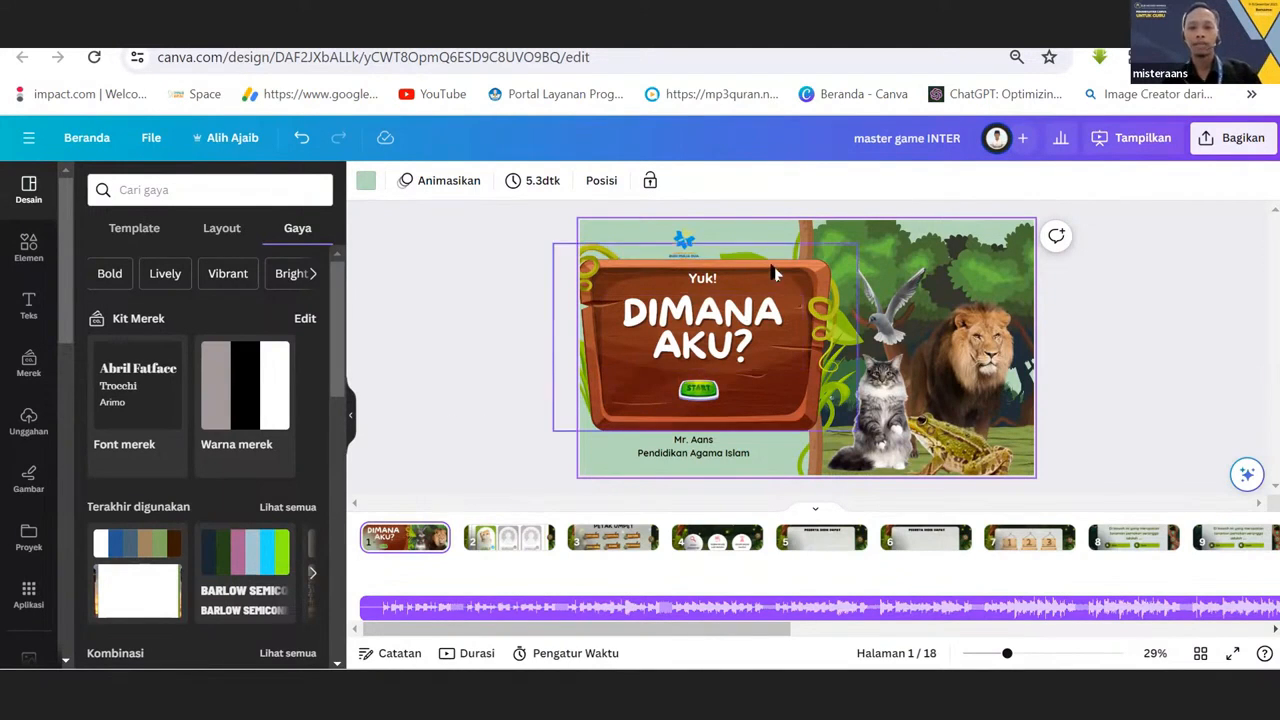
click(524, 550)
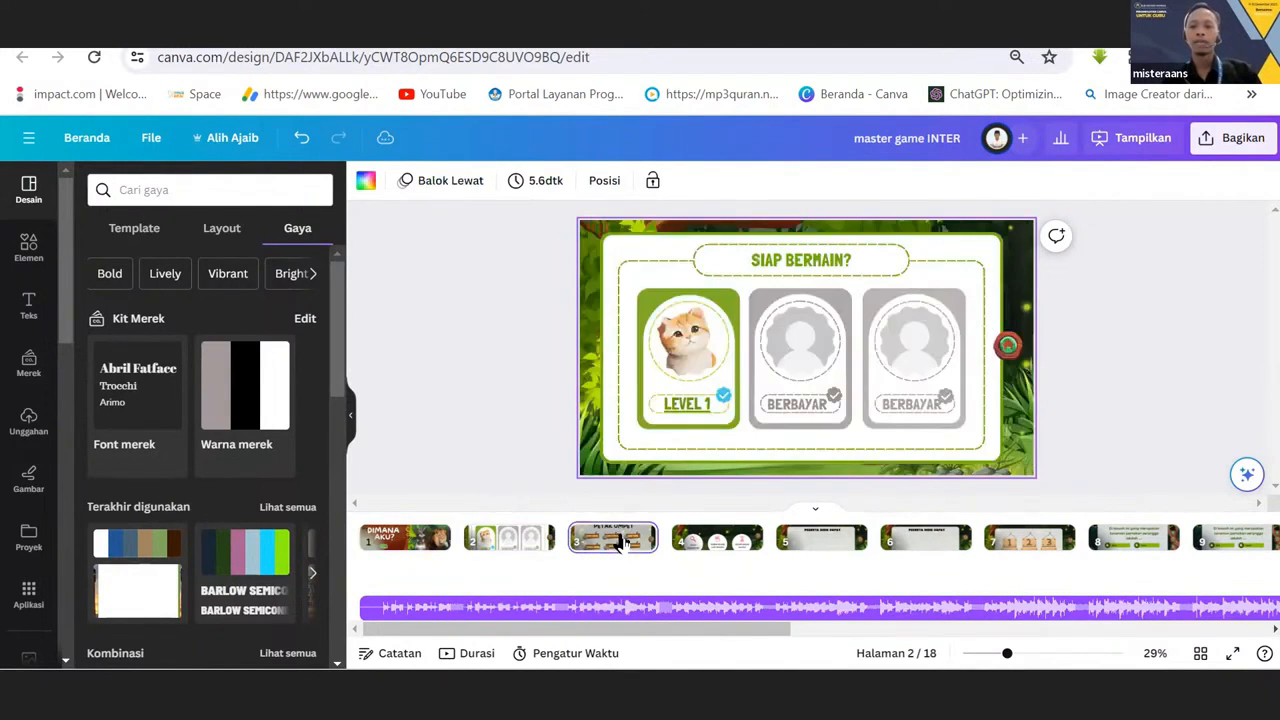
click(622, 542)
click(708, 540)
click(800, 542)
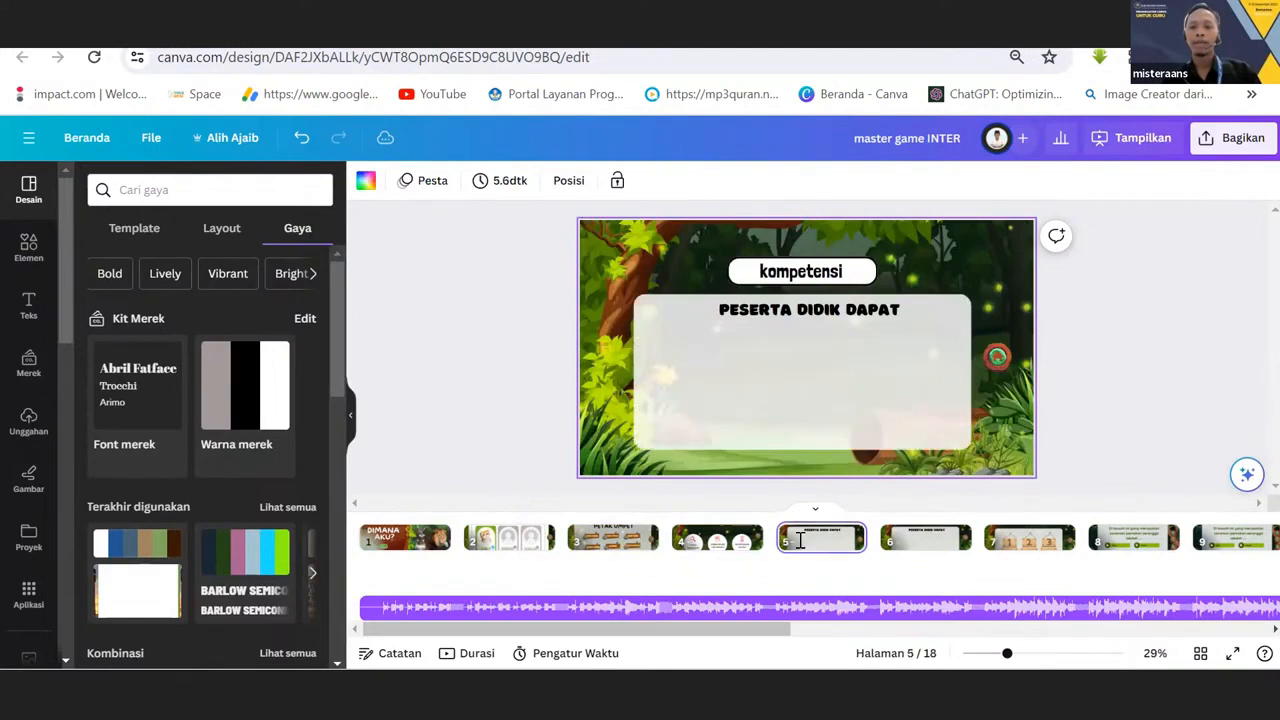
click(952, 540)
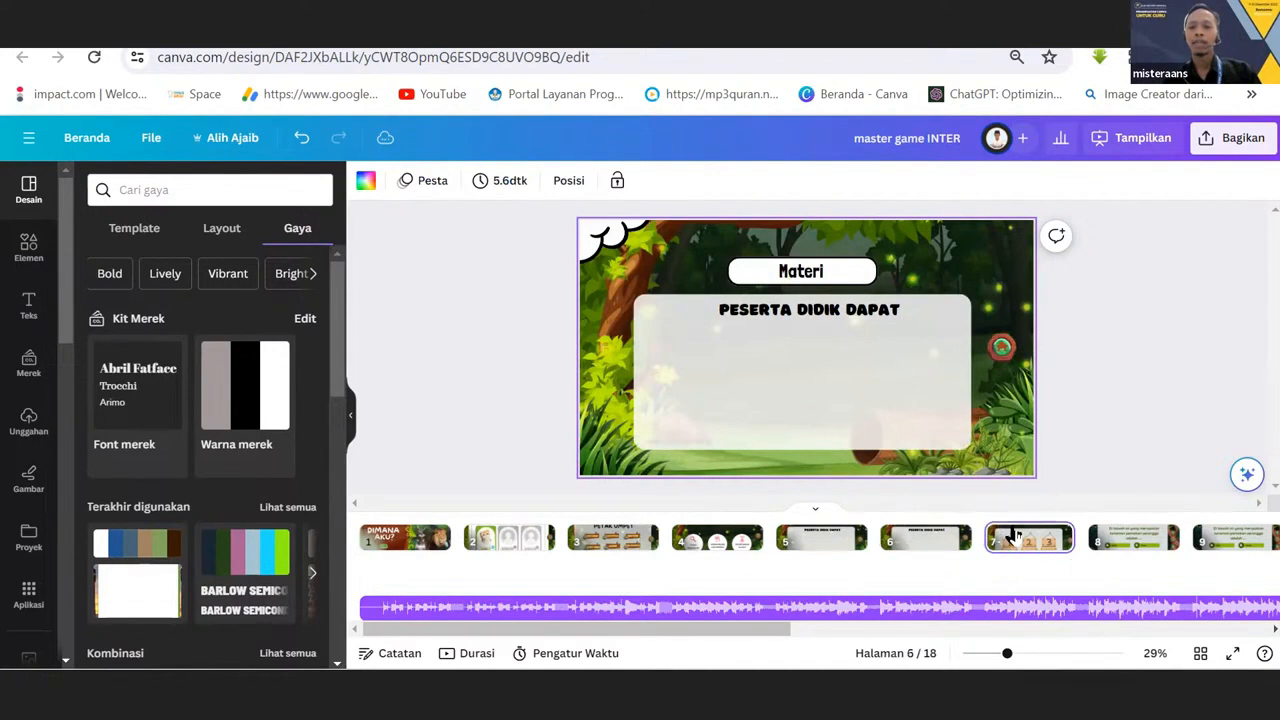
click(1015, 538)
click(1092, 538)
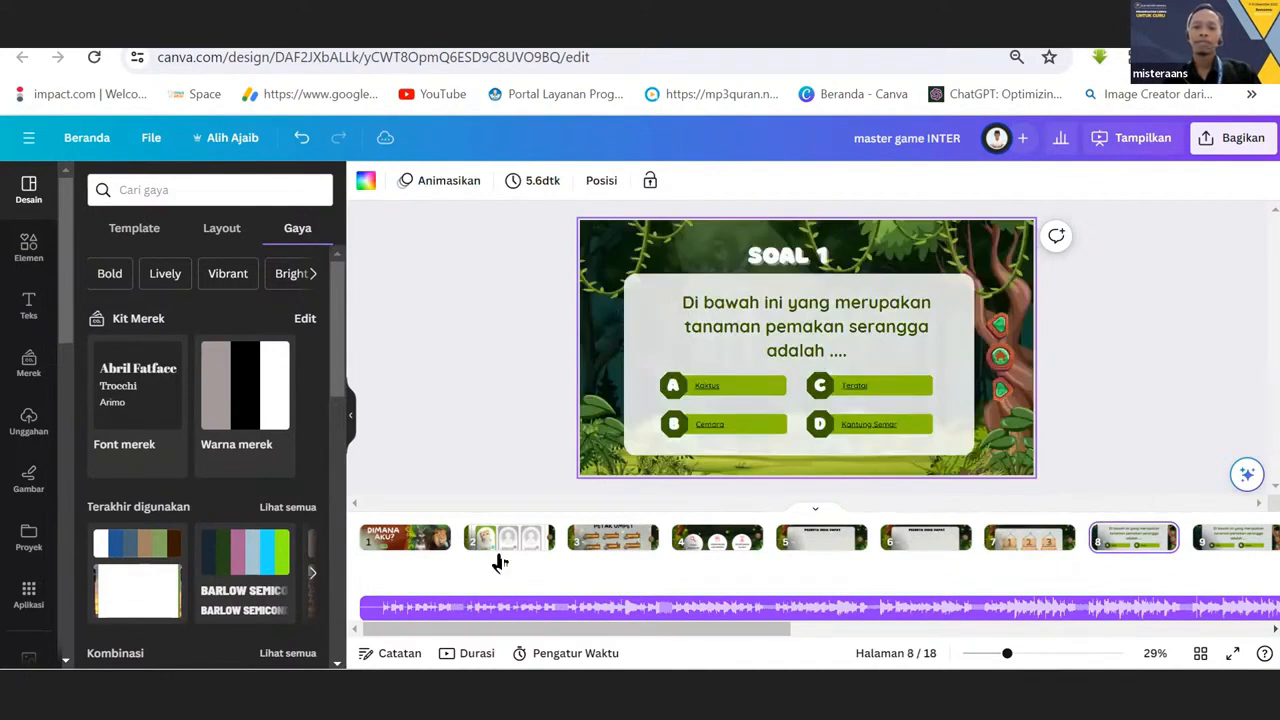
click(414, 545)
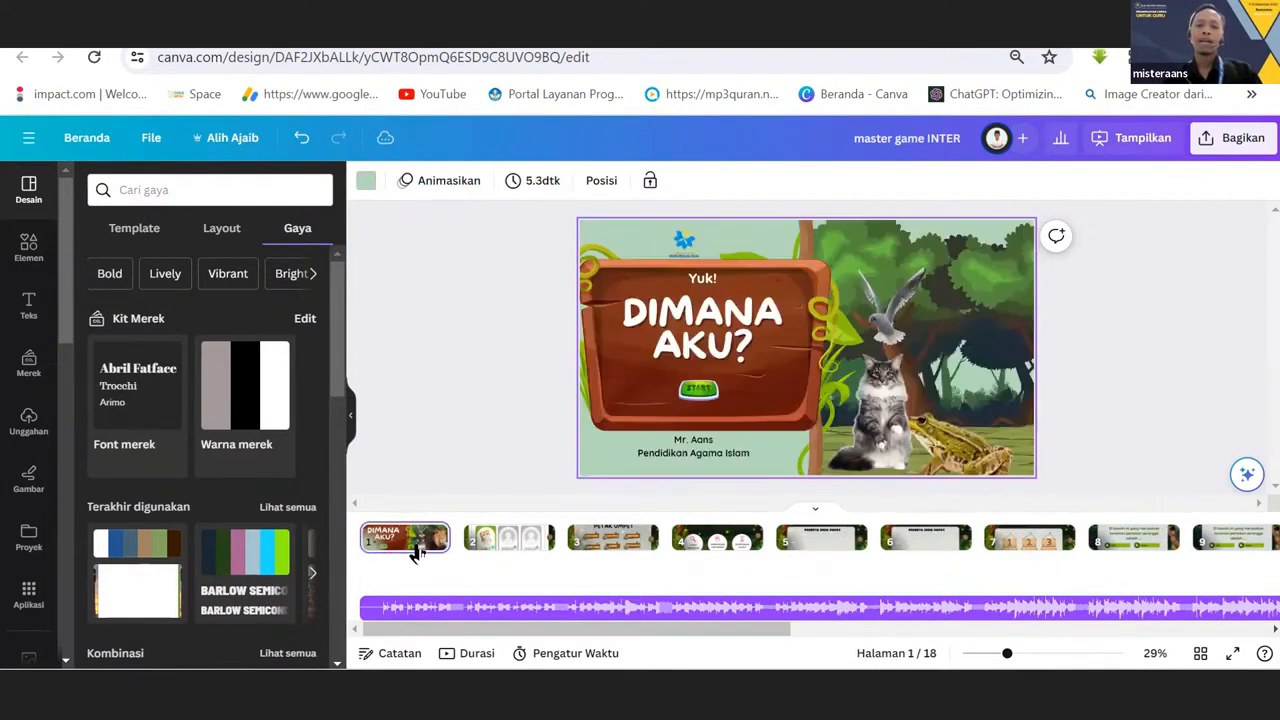
Narrow the "DIMANA AKU?" title's text box on the cover and reposition it on the wooden board.
click(688, 346)
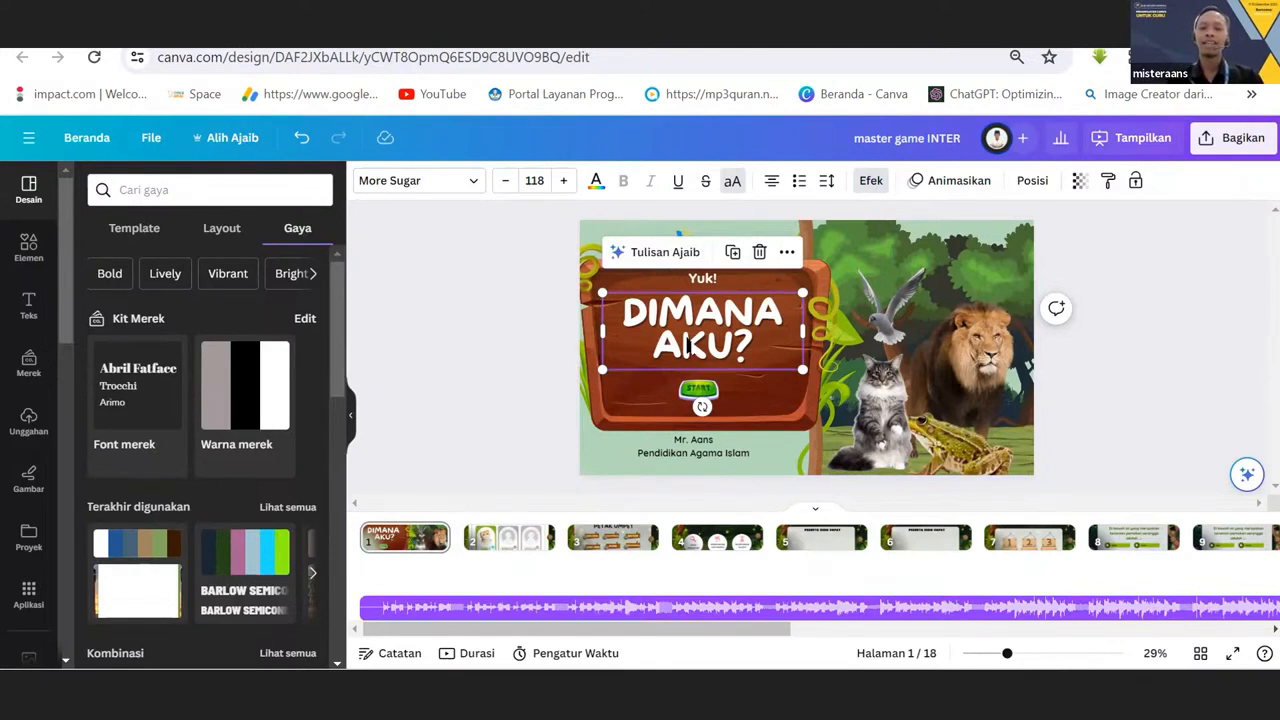
drag(803, 330, 768, 332)
drag(688, 322, 698, 320)
click(701, 321)
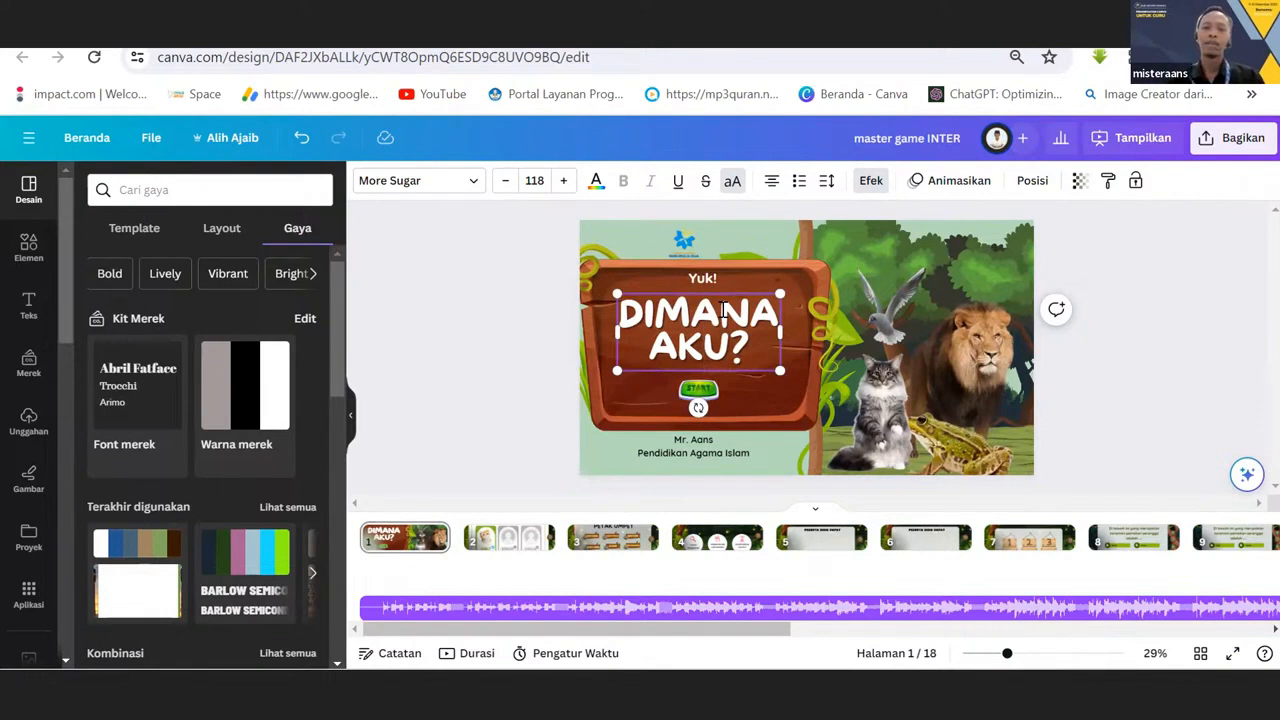
Move the blue logo on the cover slightly so it sits centred above the title.
click(683, 240)
mouse_move(683, 240)
mouse_down()
mouse_move(693, 222)
mouse_move(697, 232)
mouse_up()
click(531, 388)
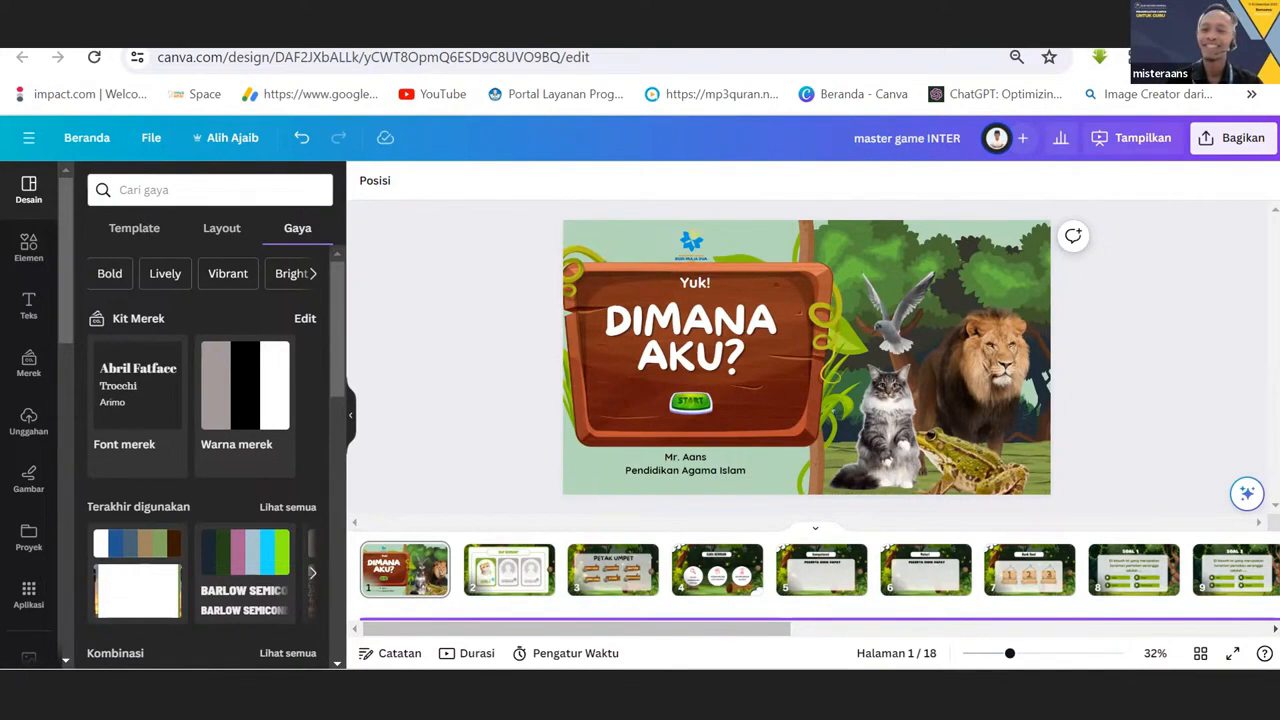
click(657, 361)
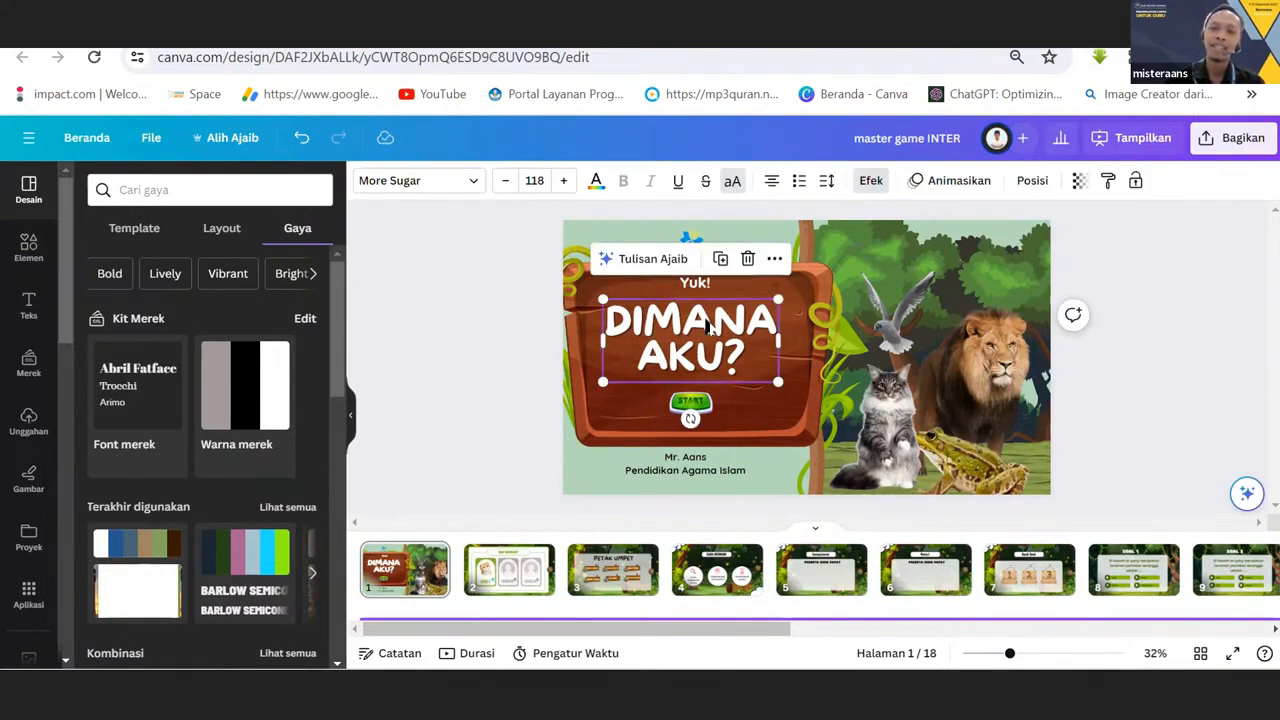
click(703, 286)
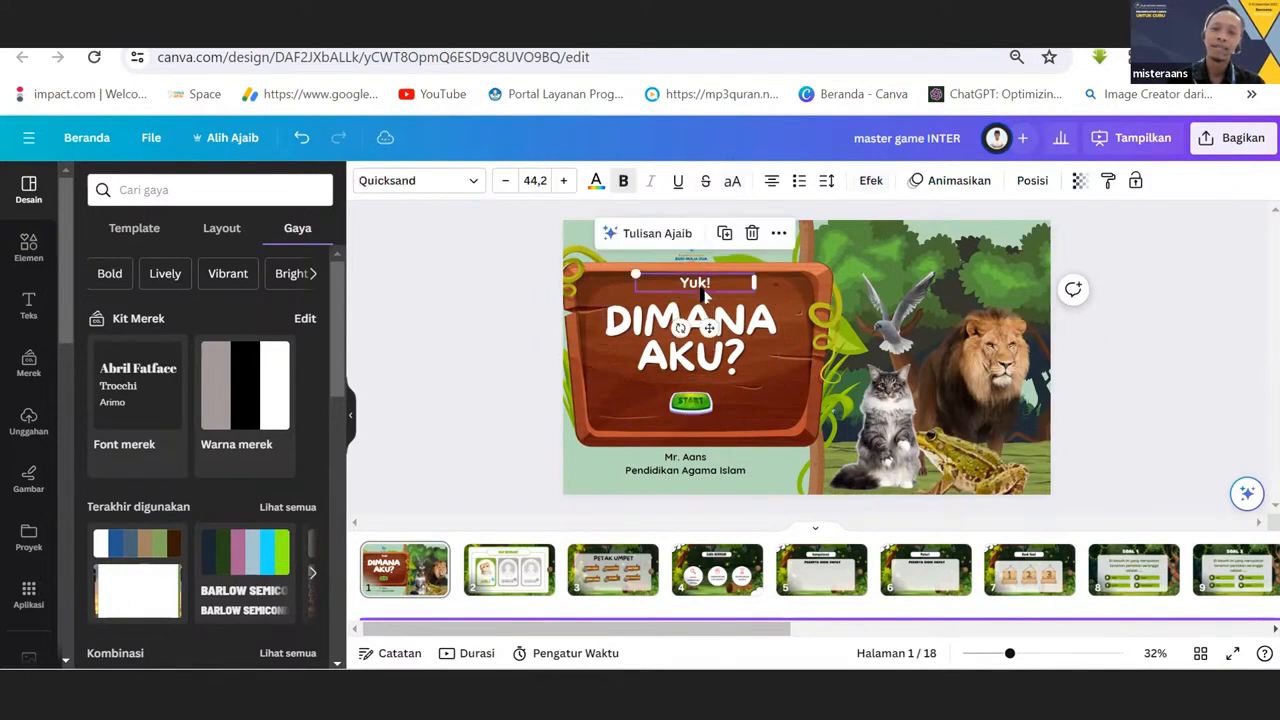
click(674, 357)
click(701, 288)
click(668, 336)
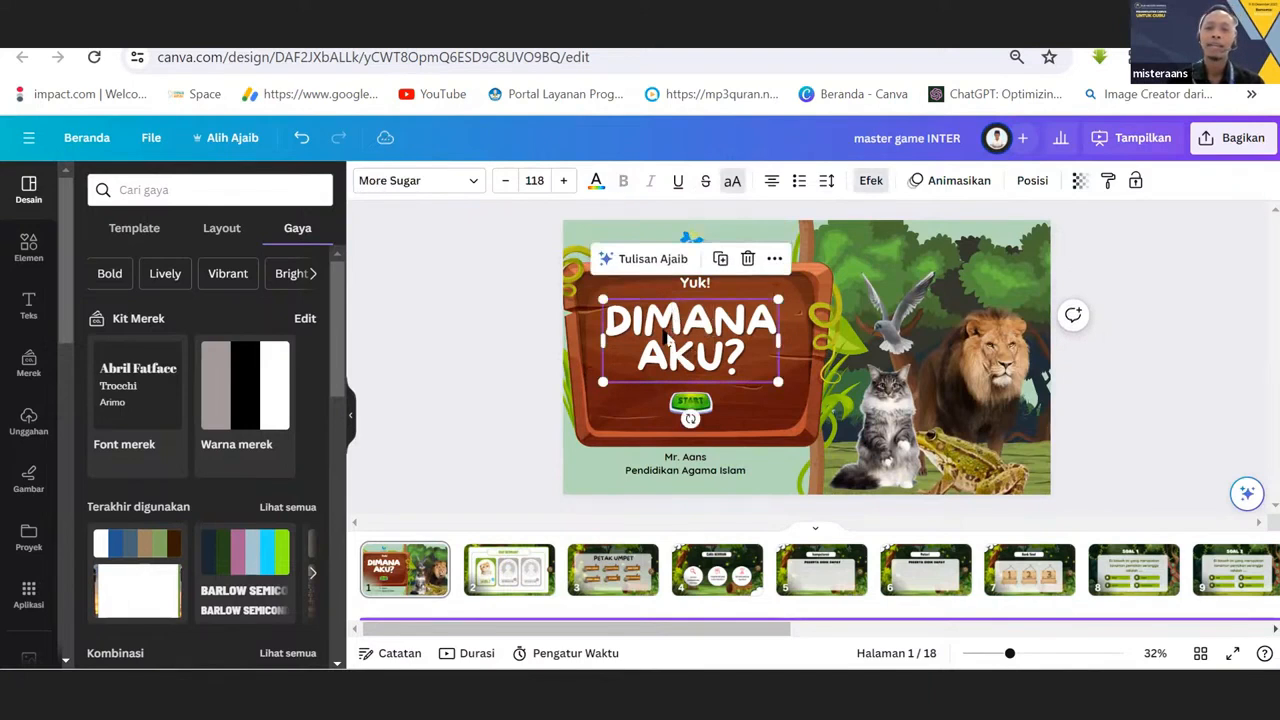
Nudge the bird photo and move the lion photo higher on the cover page.
click(899, 340)
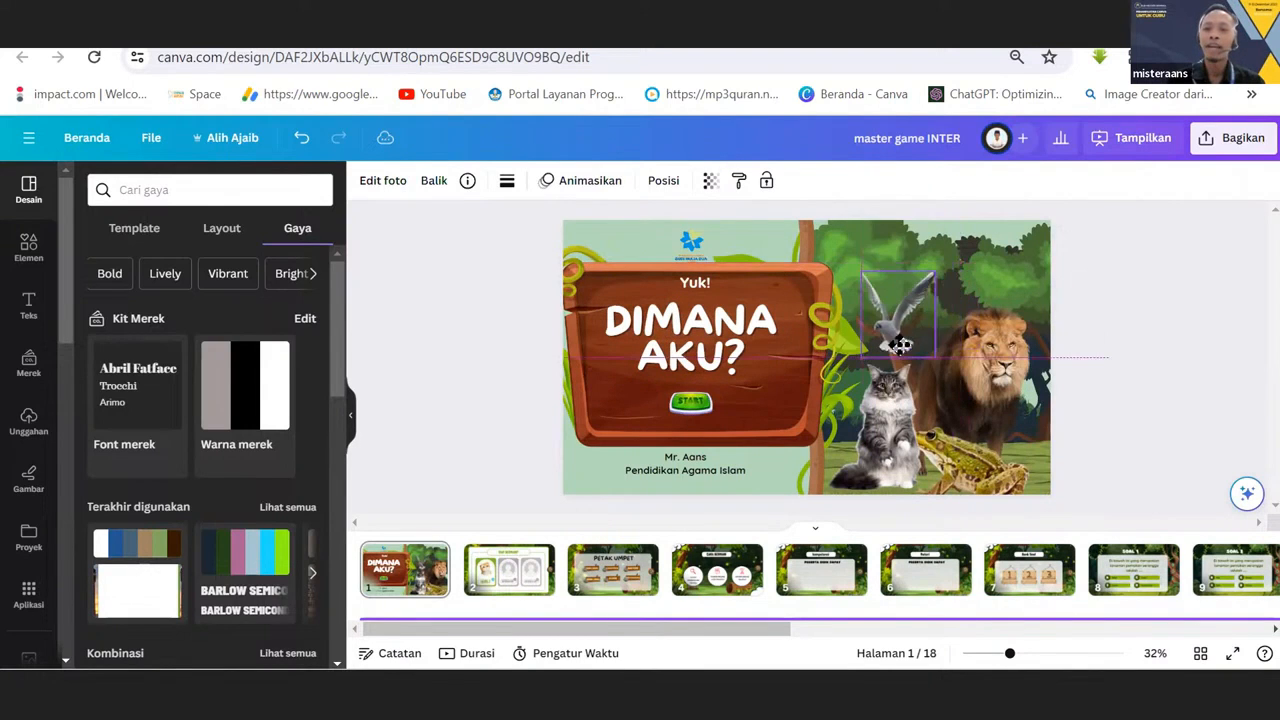
drag(899, 345, 901, 348)
click(888, 432)
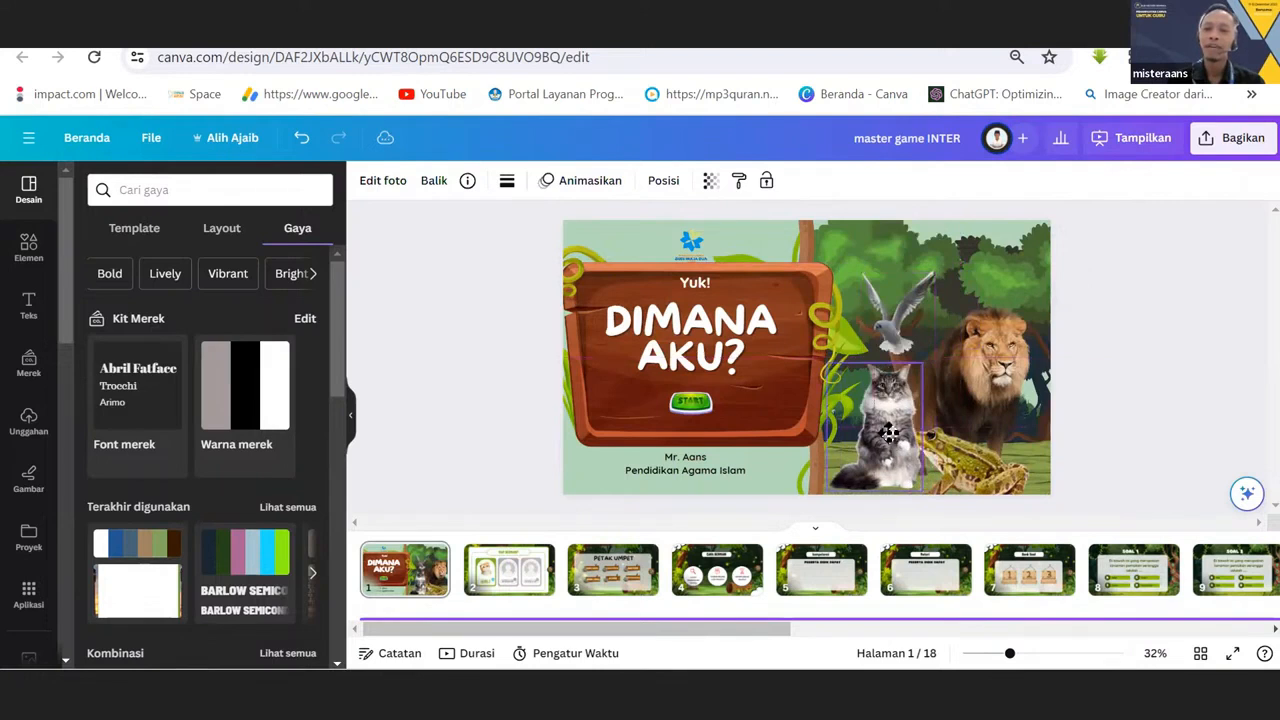
drag(1004, 363, 1004, 330)
click(846, 249)
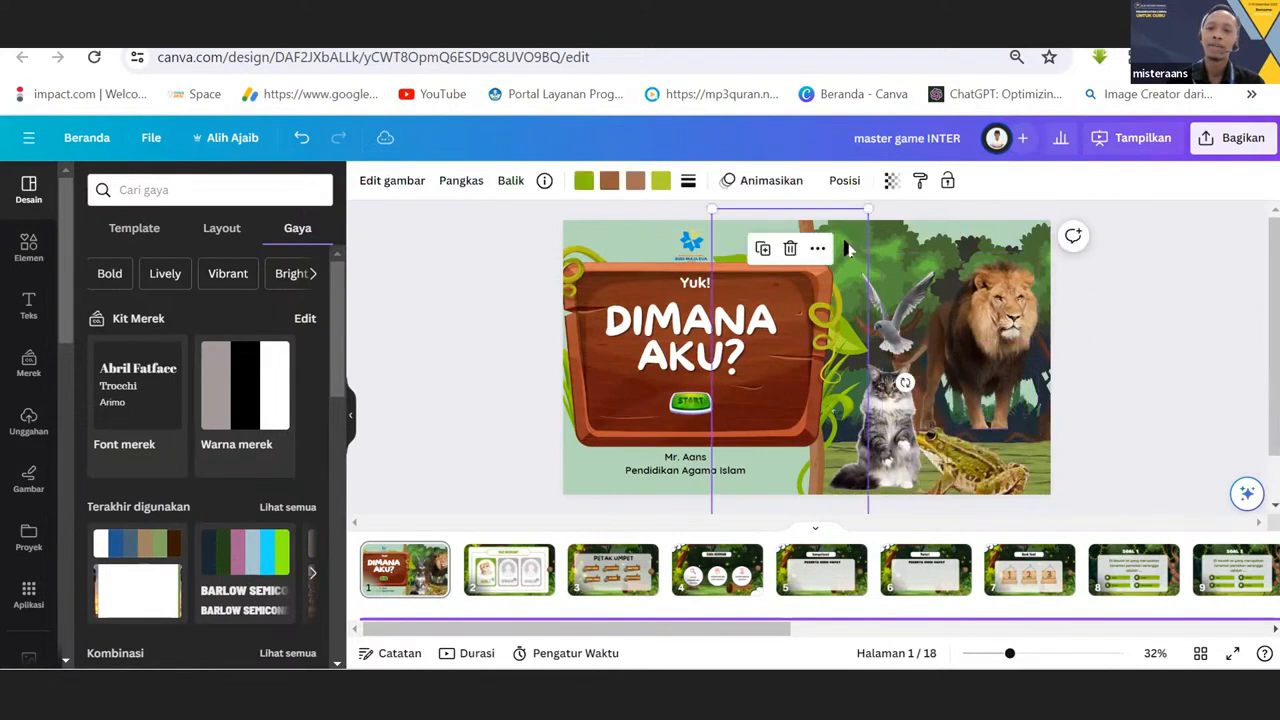
click(1076, 345)
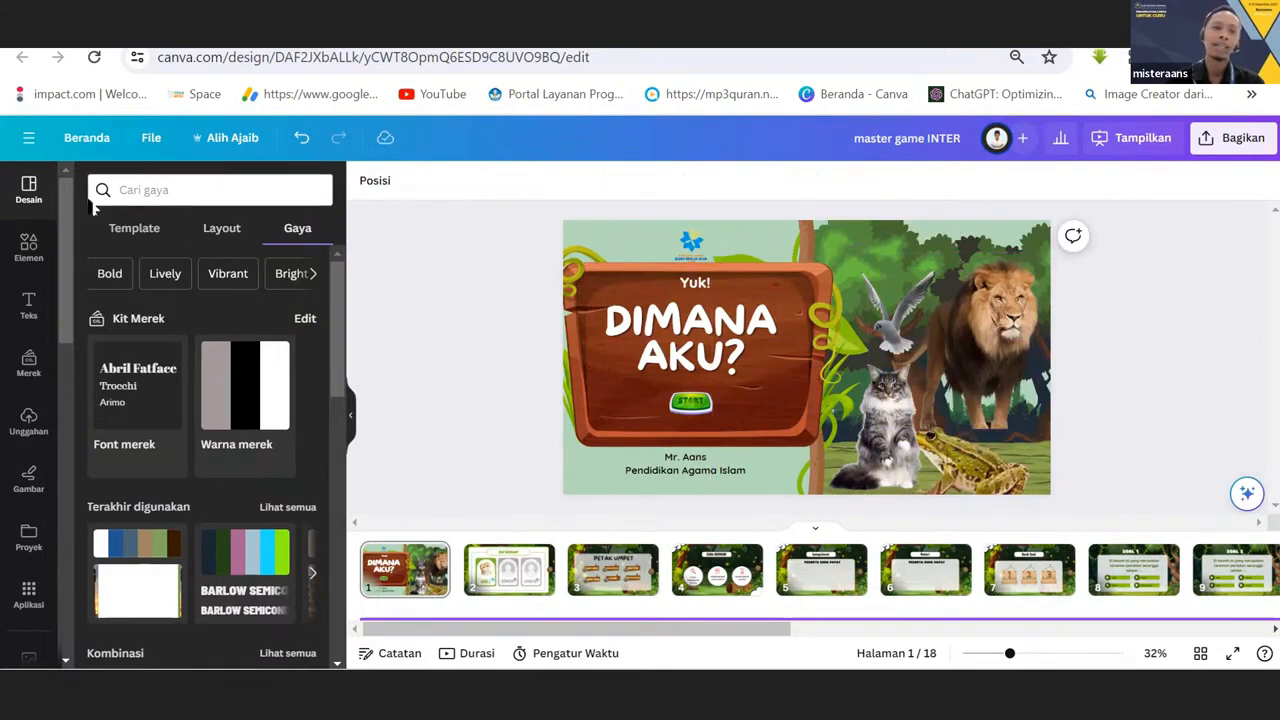
Select the lion photo and clear the "Happy kids" search in the element library.
click(977, 358)
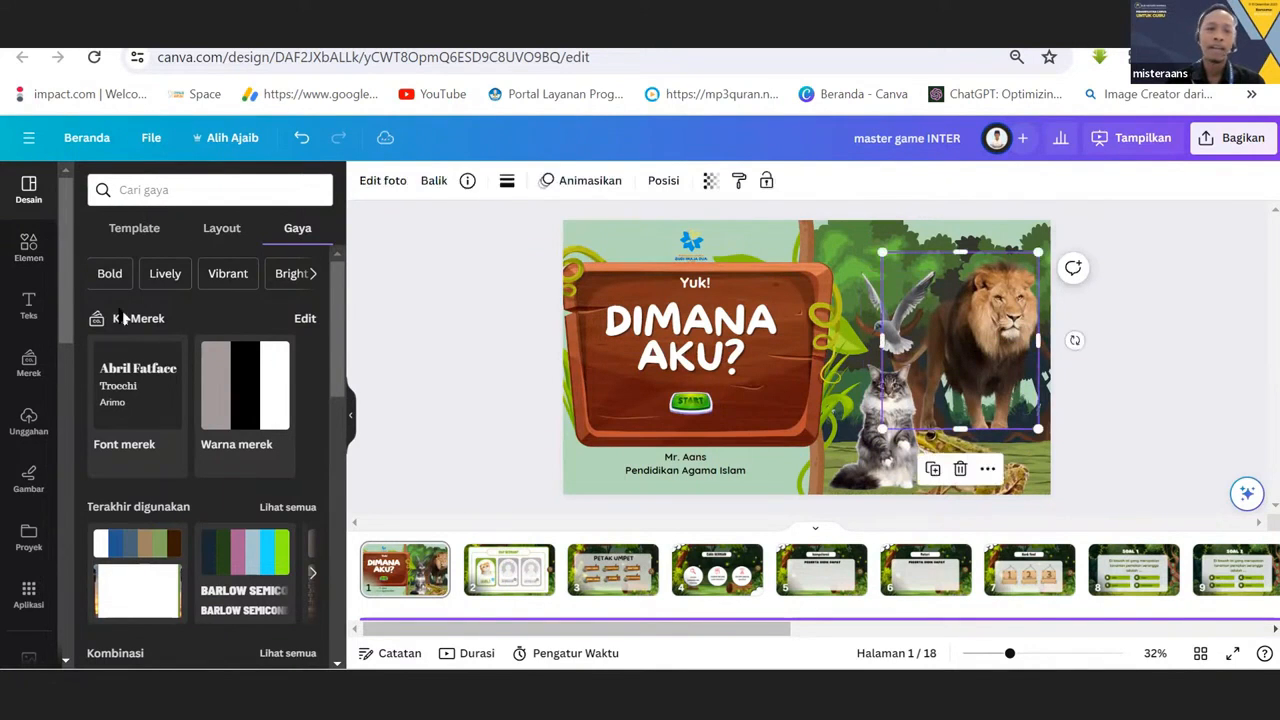
click(33, 255)
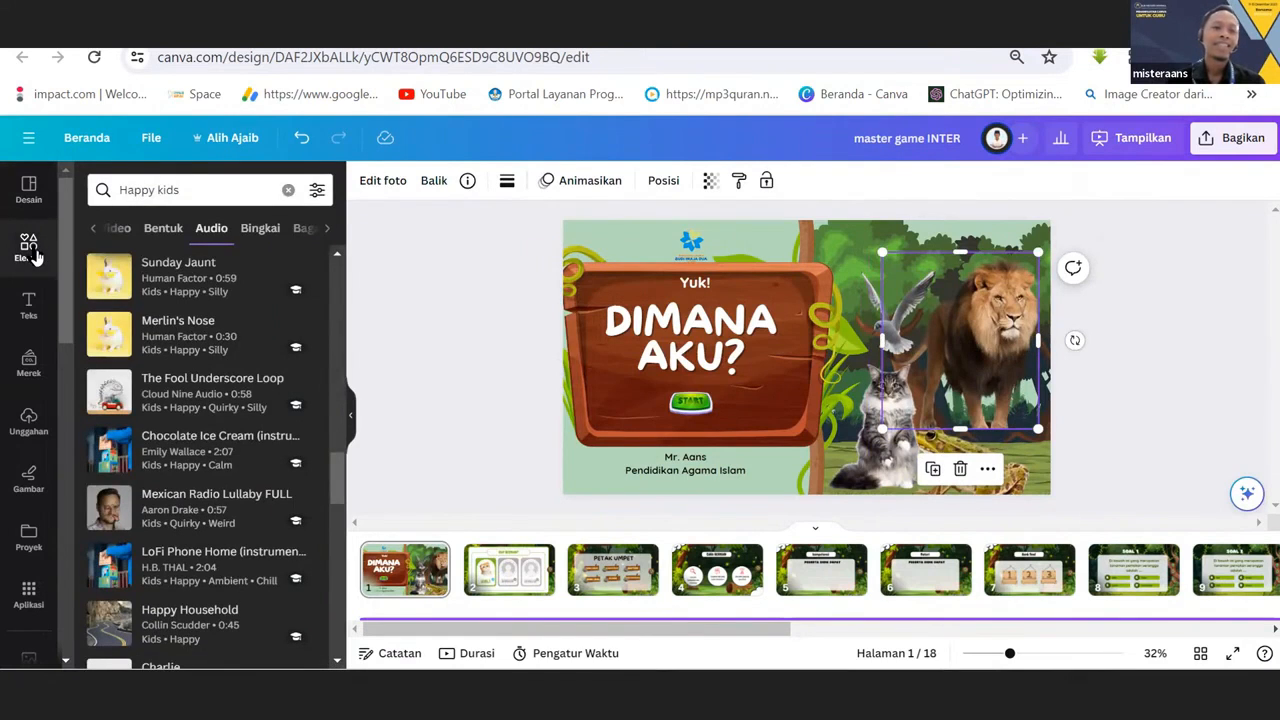
click(288, 189)
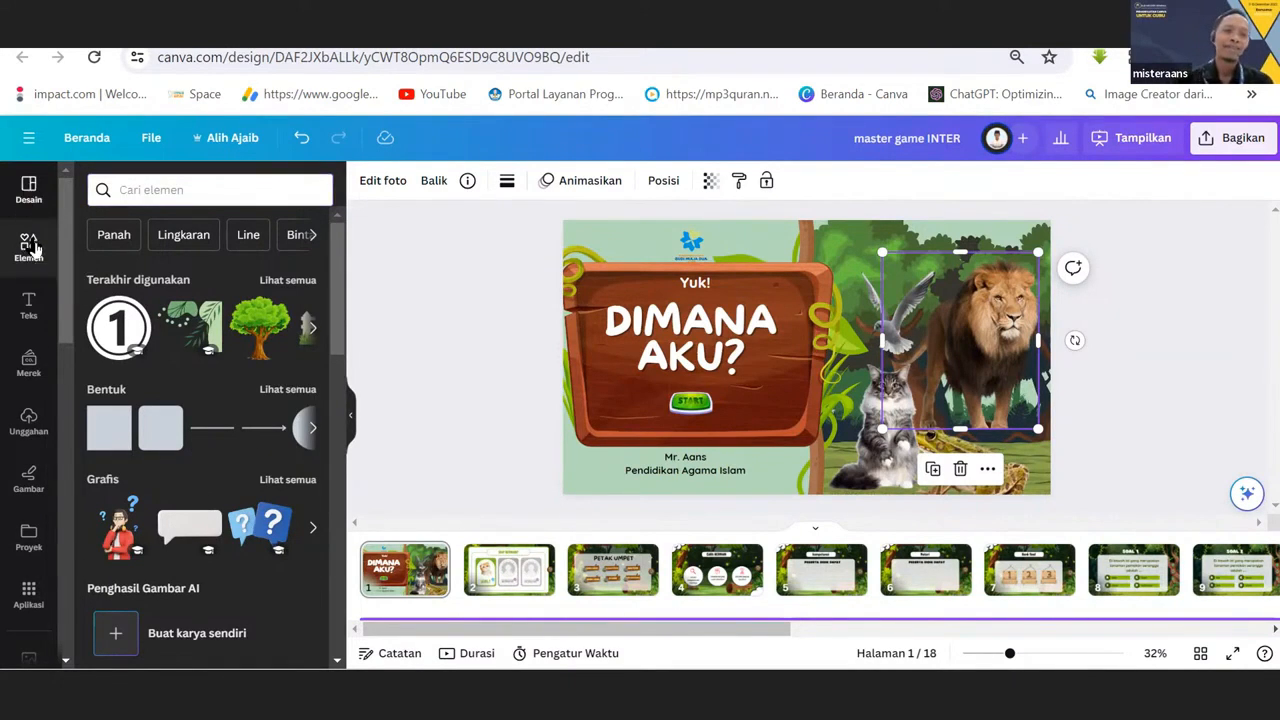
Search the element library for "harimau".
click(28, 195)
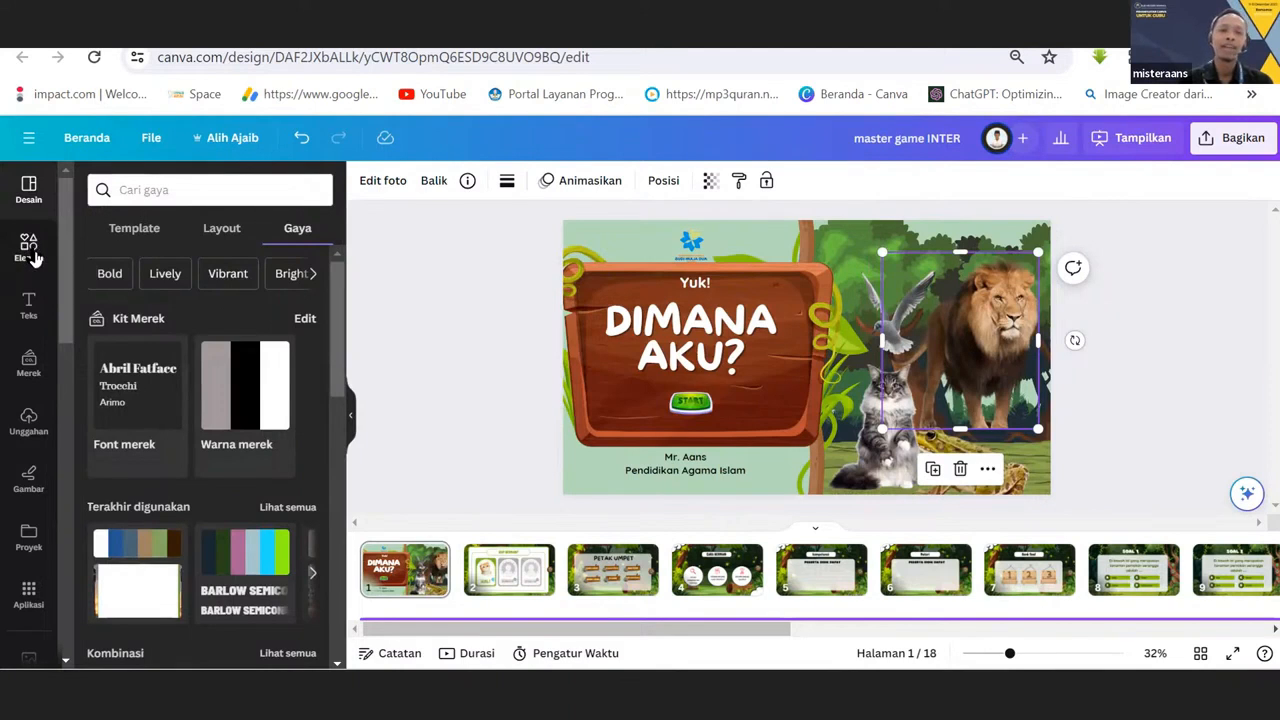
click(30, 250)
click(154, 189)
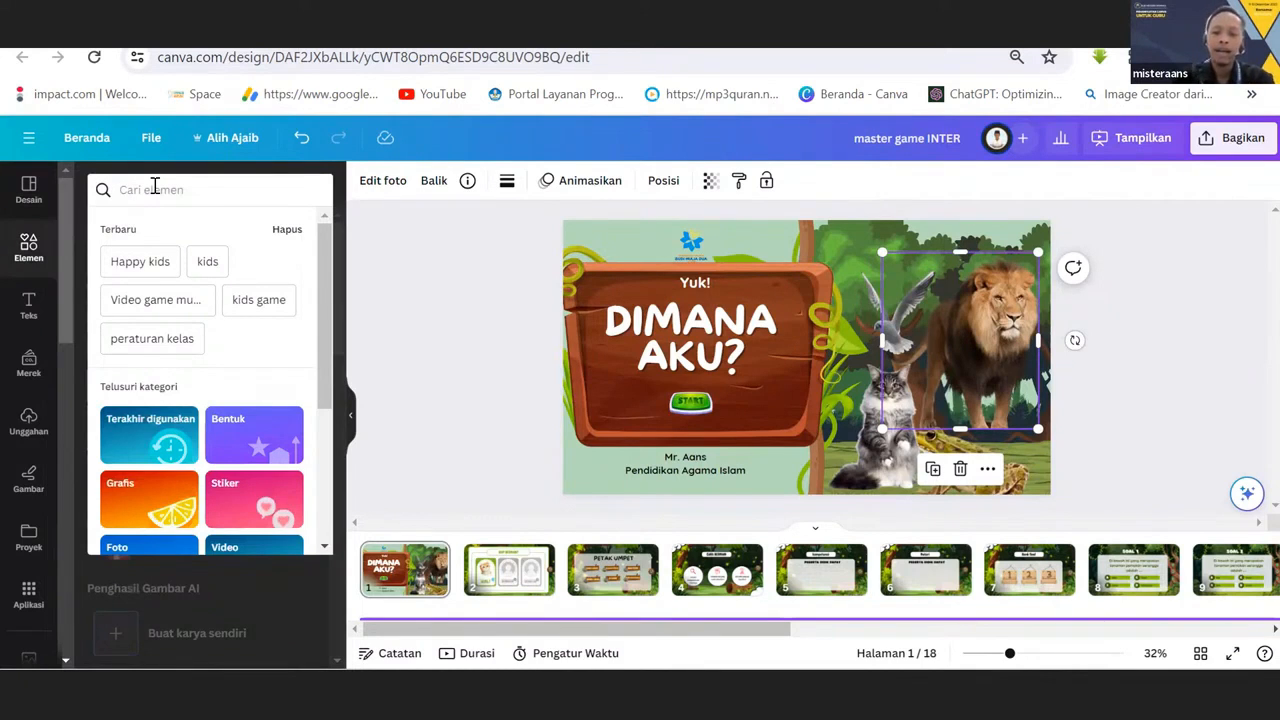
text(haarimau)
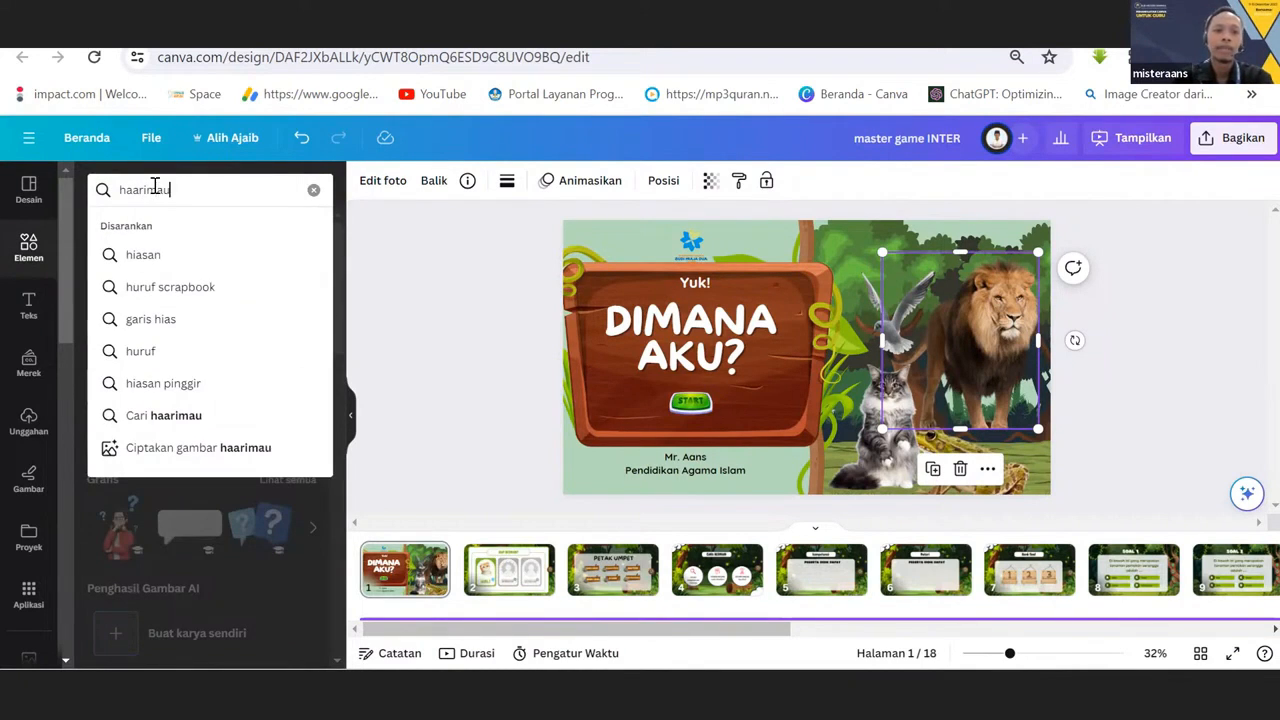
key(BackSpace)
key(BackSpace)
key(BackSpace)
key(BackSpace)
key(BackSpace)
key(BackSpace)
text(r)
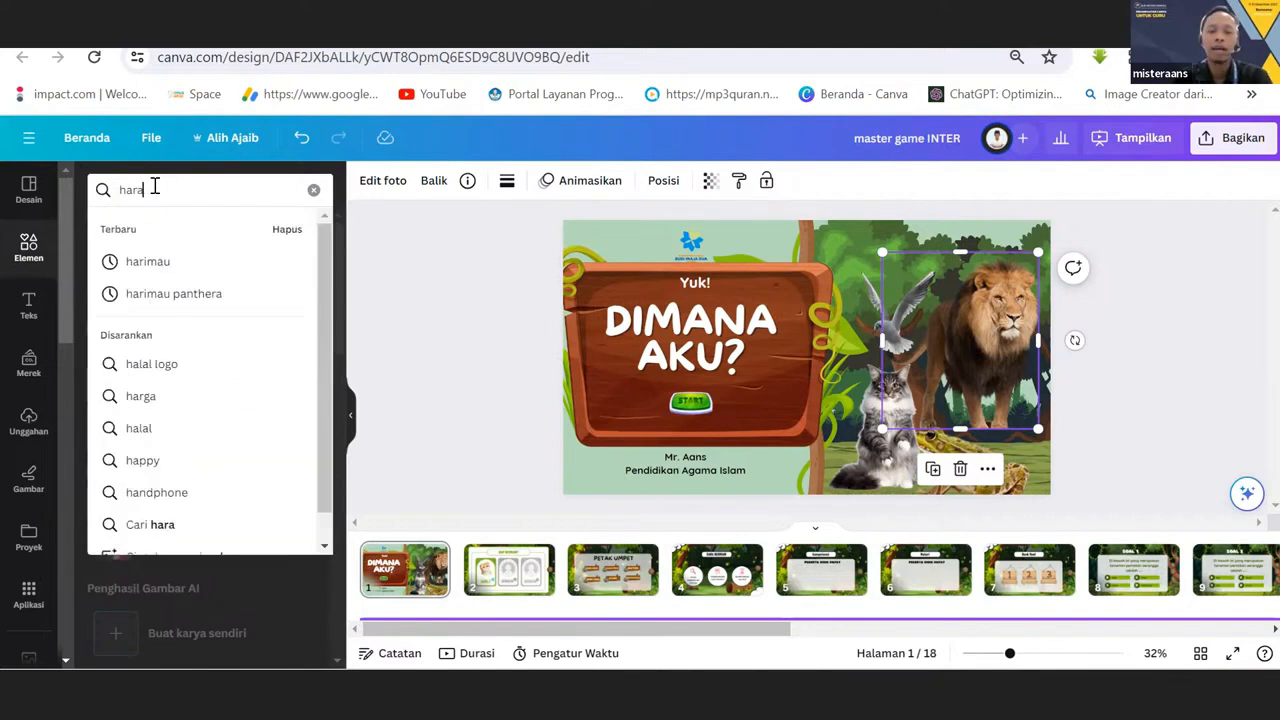
text(imau)
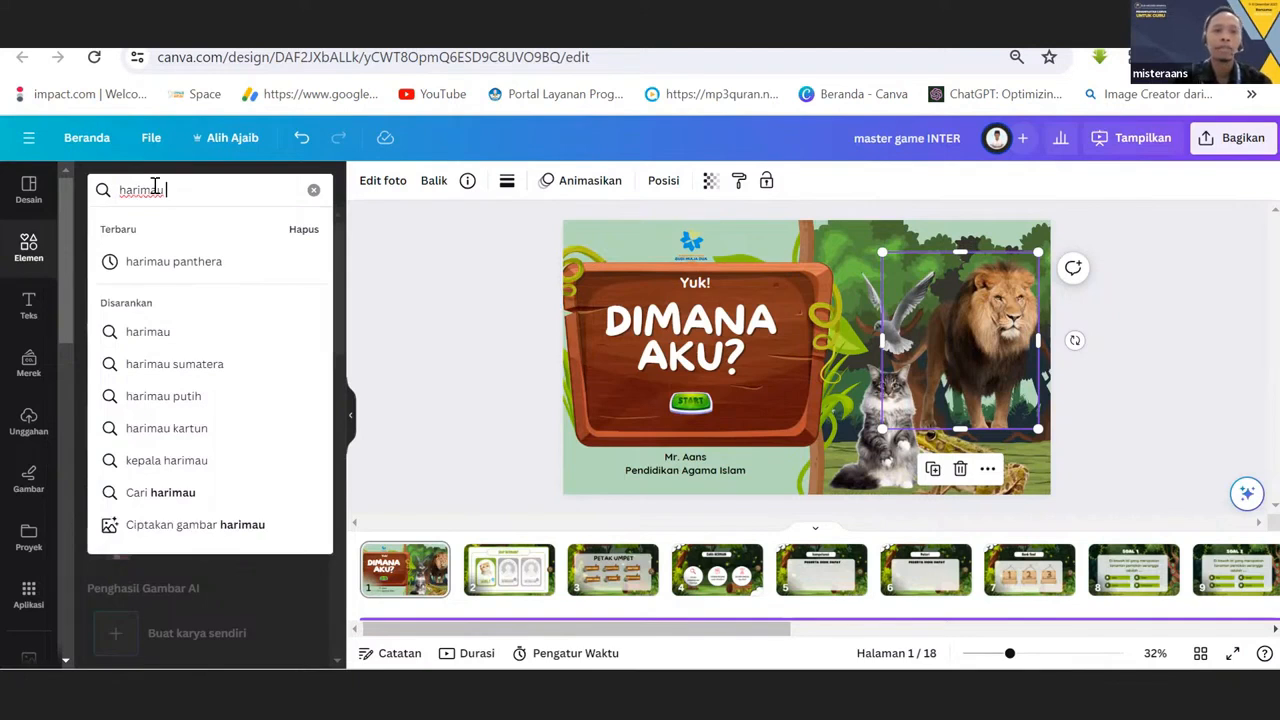
key(Return)
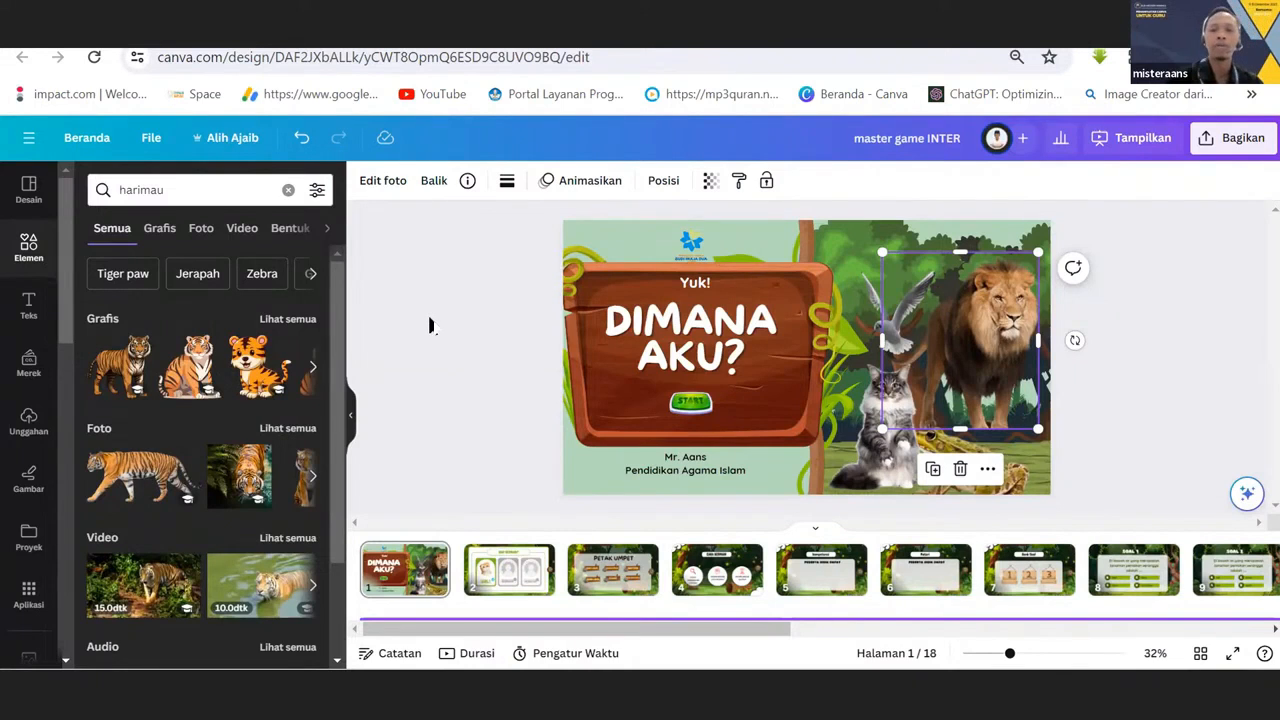
Place the sitting tiger graphic beside the lion on the cover, resize it, and delete it.
drag(190, 375, 920, 300)
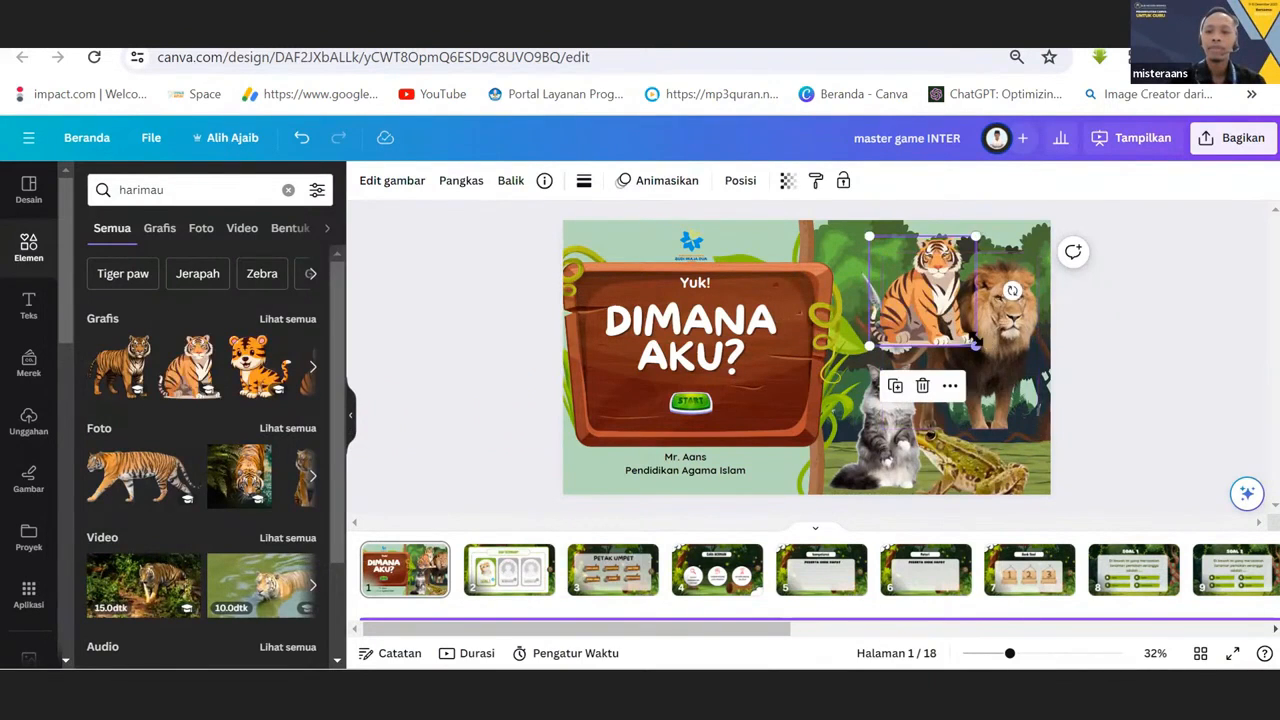
drag(976, 362, 992, 387)
key(Delete)
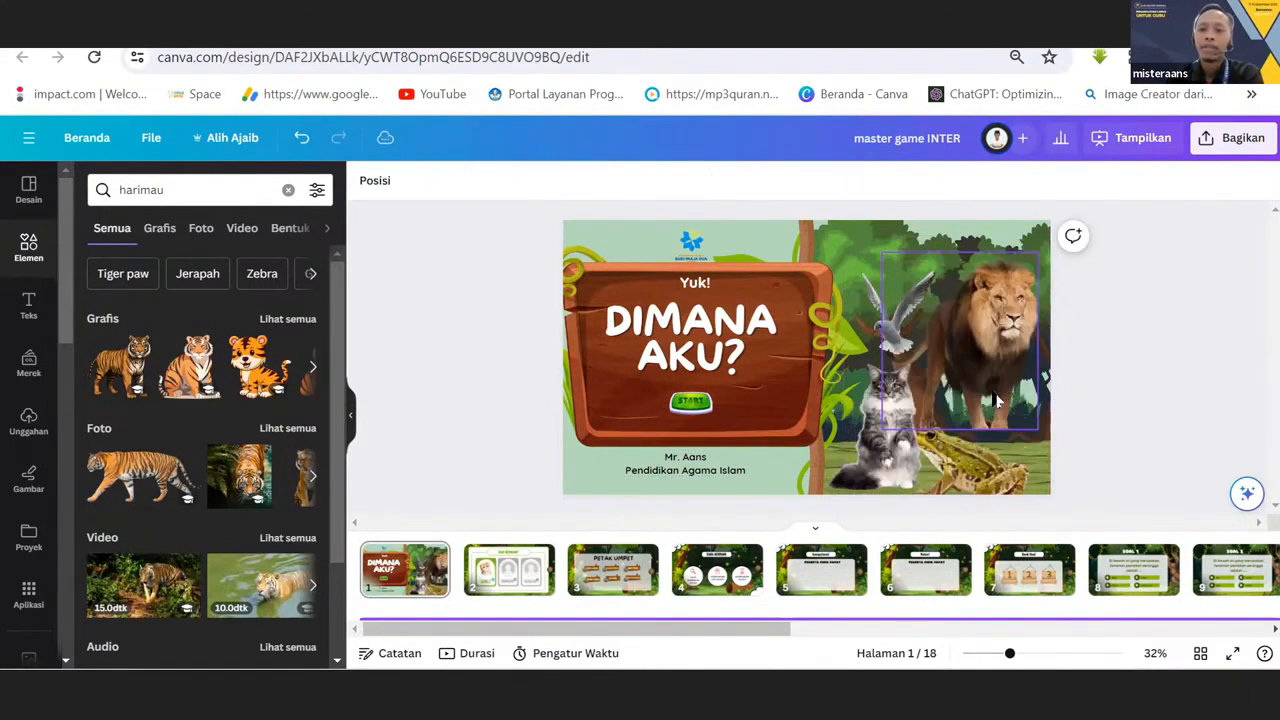
Nudge the lion photo slightly lower and shift the "DIMANA AKU?" title a little to the left on the wooden board.
drag(993, 336, 991, 332)
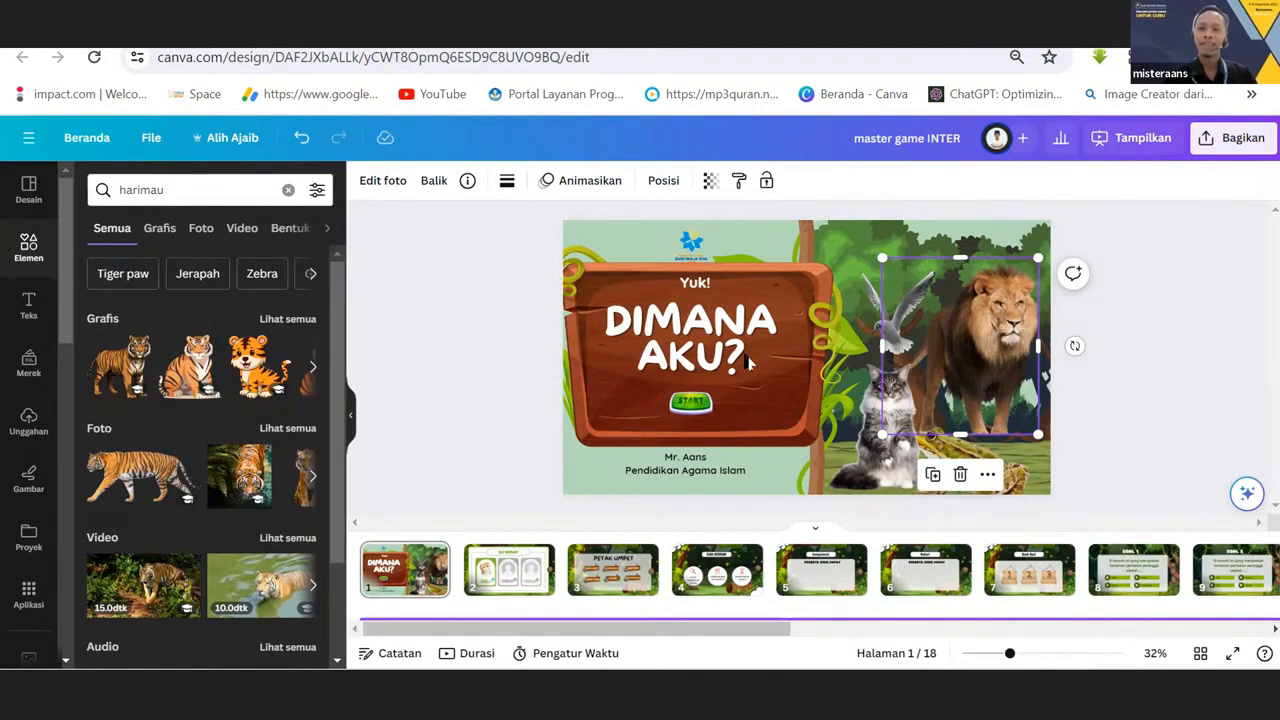
click(716, 338)
drag(716, 338, 710, 338)
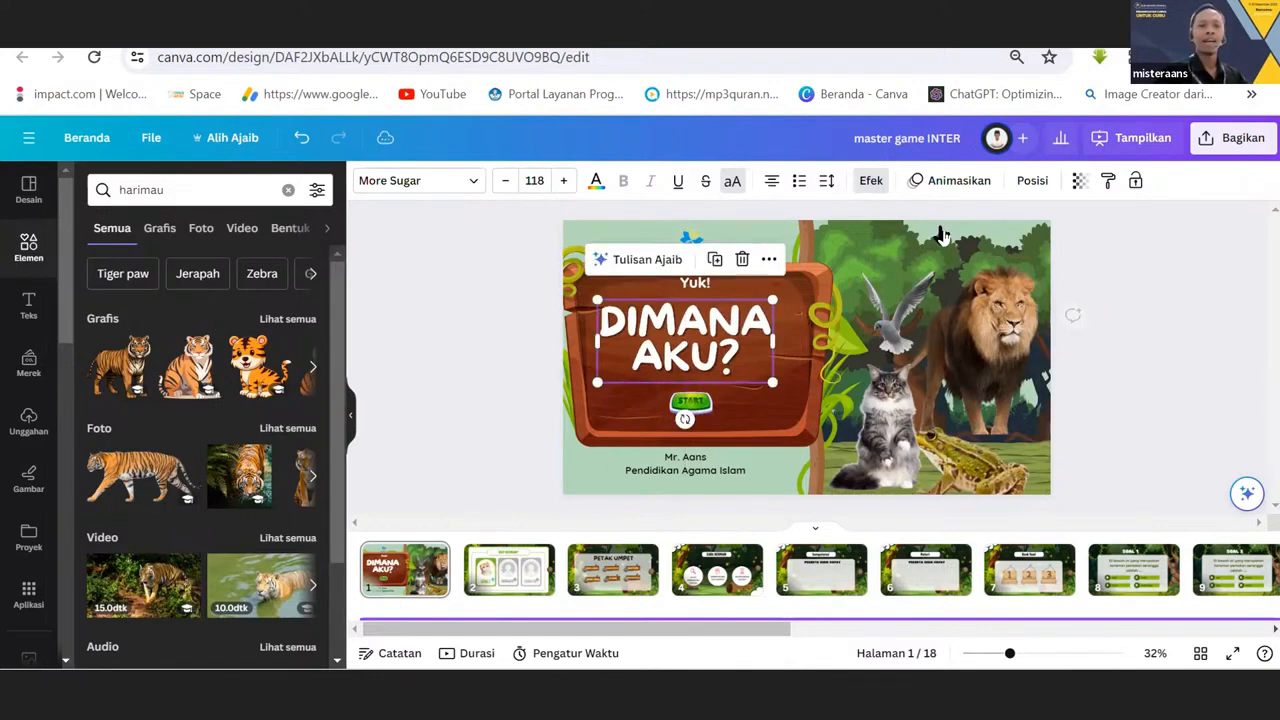
Search the element library for "matematika" and limit the results to graphics.
drag(182, 190, 40, 172)
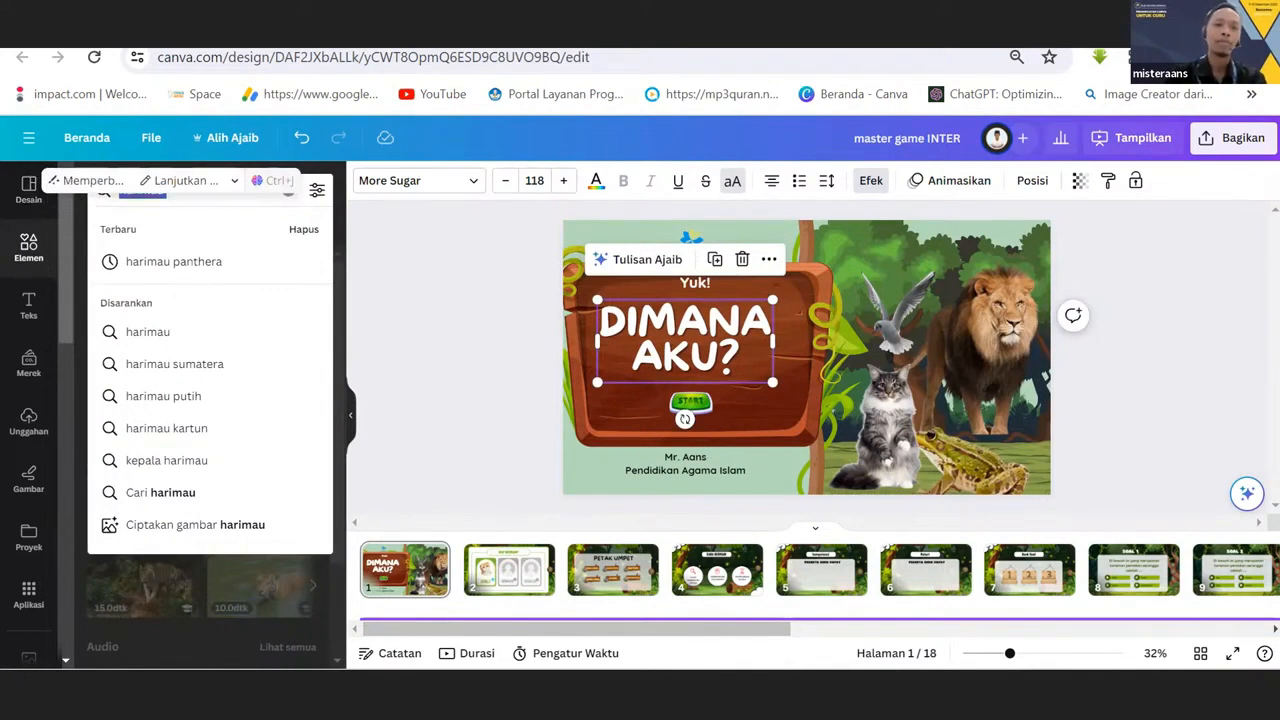
key(BackSpace)
text(mate)
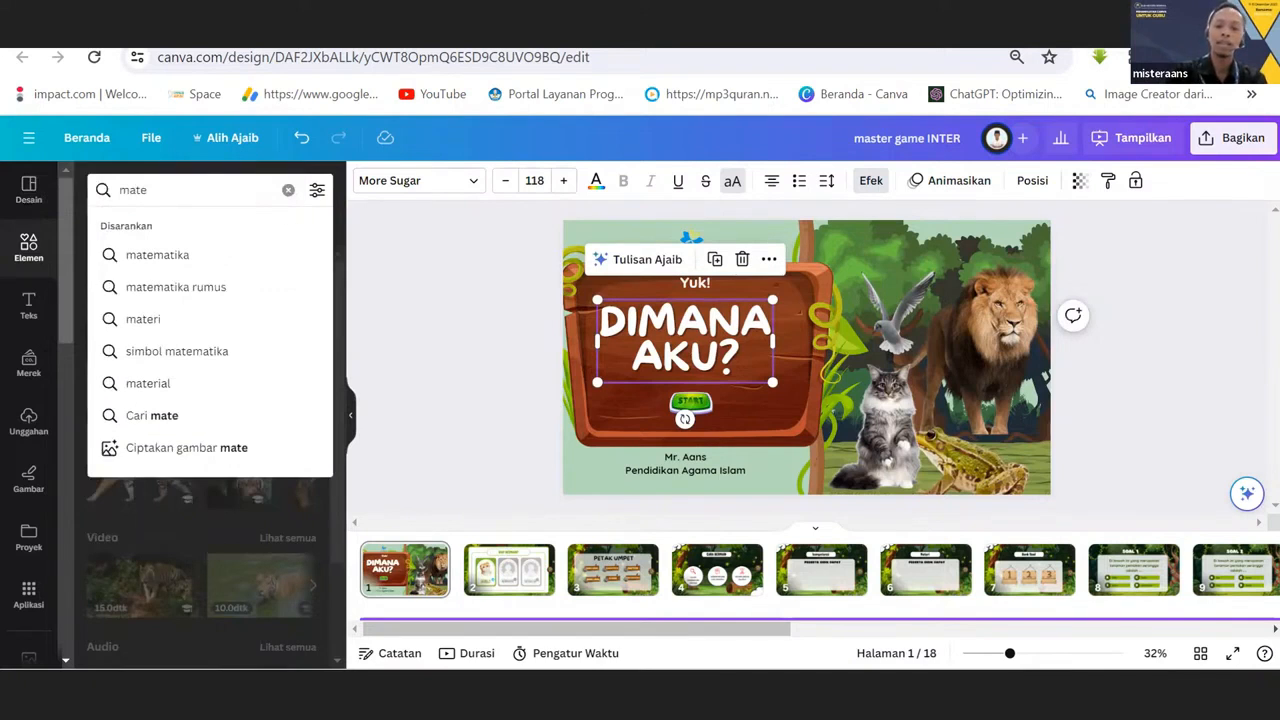
text(matika)
key(Return)
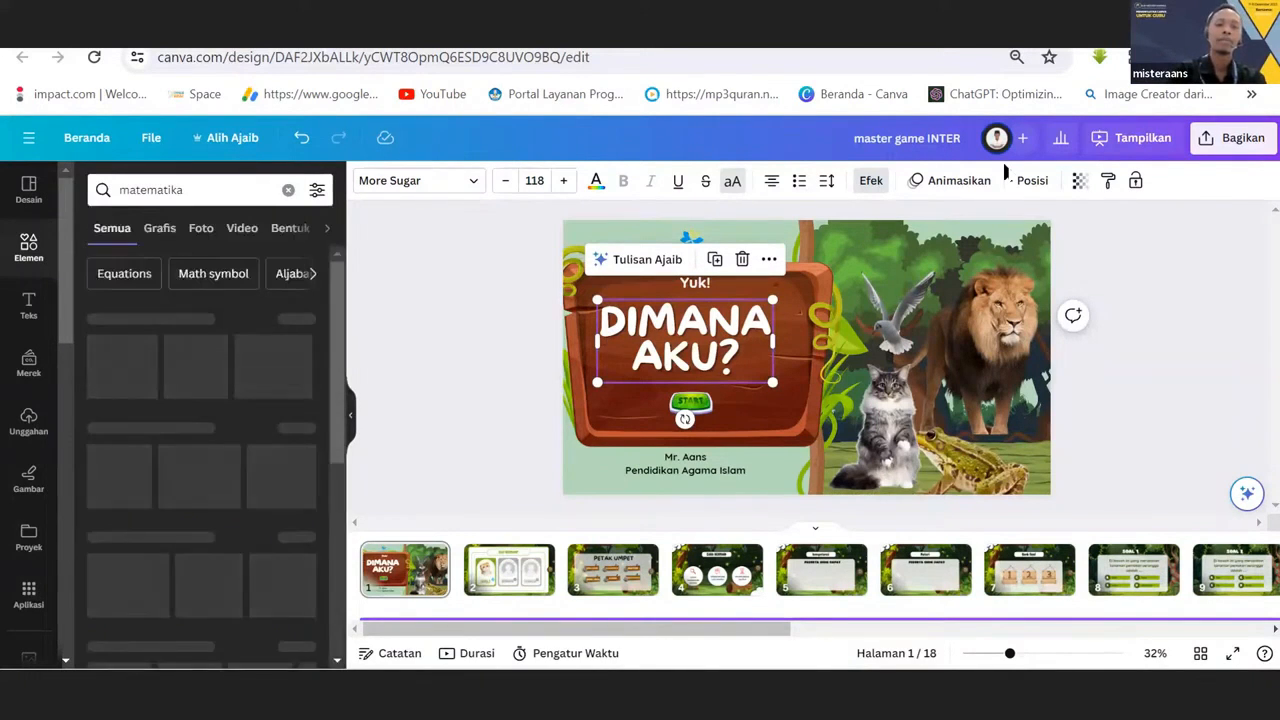
click(159, 230)
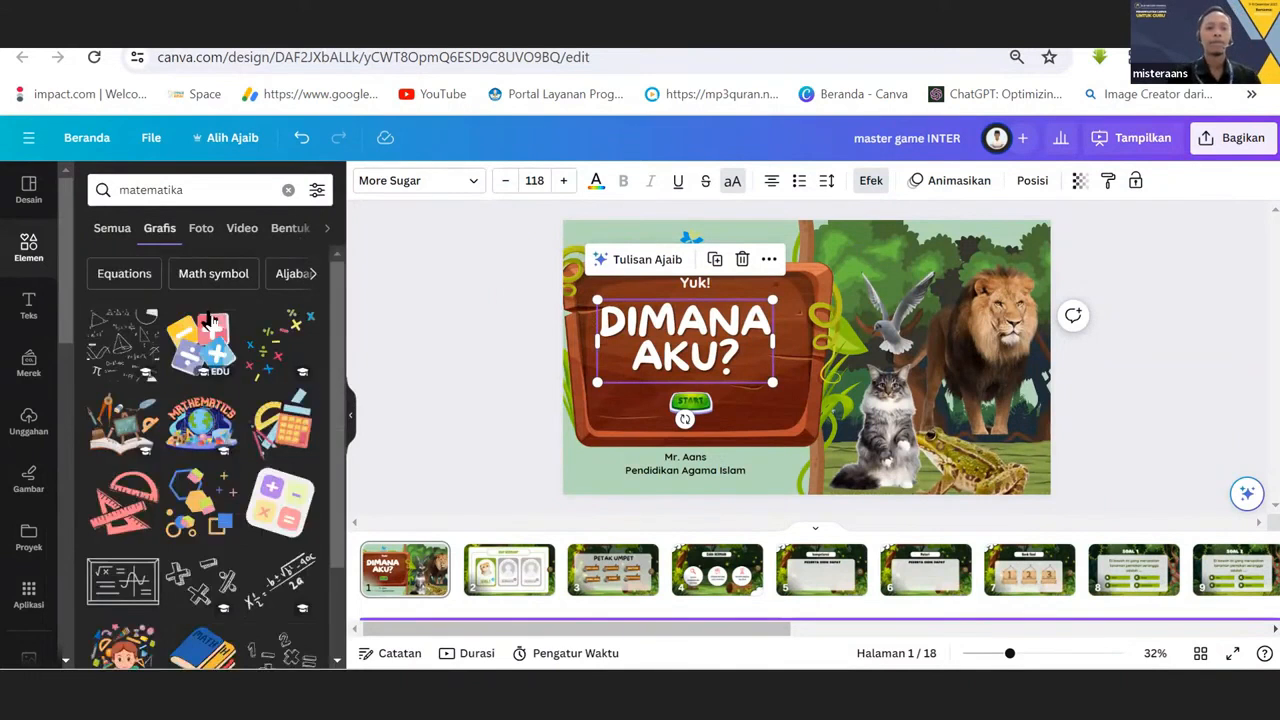
Place the "MATHEMATICS" globe graphic on the cover, browse more math graphics, and delete the placed one.
drag(202, 428, 861, 346)
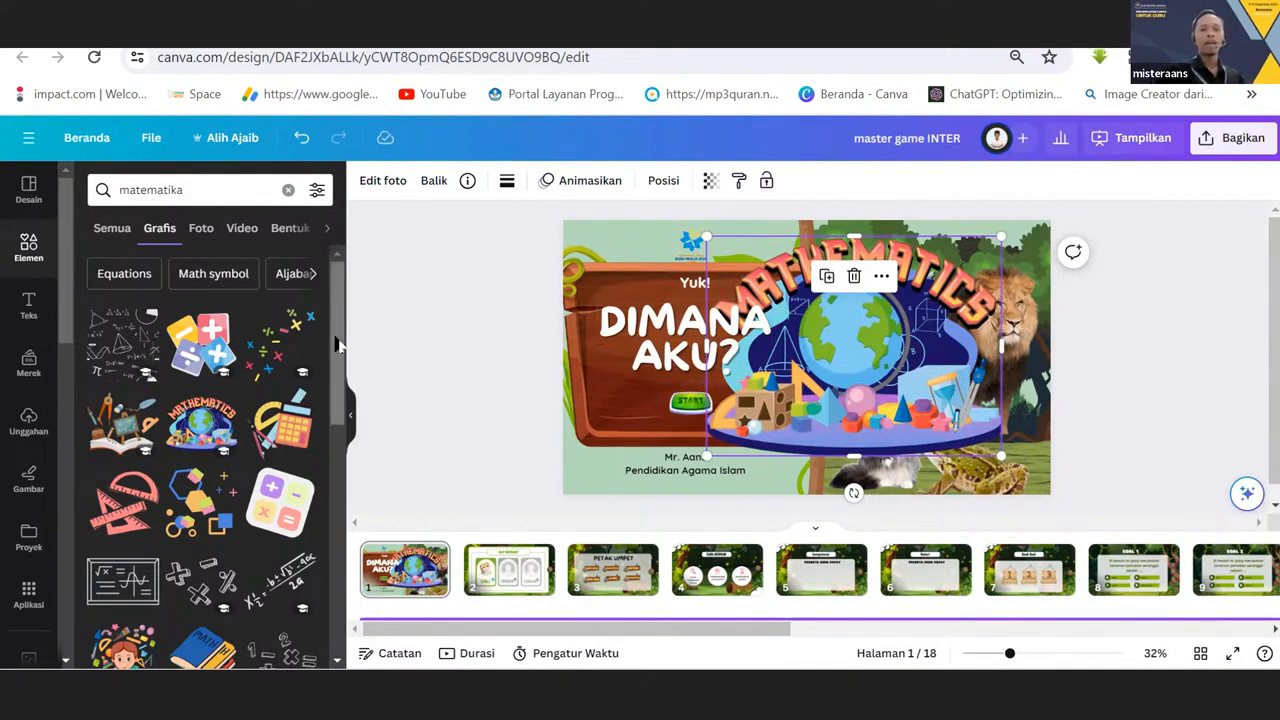
drag(338, 345, 368, 527)
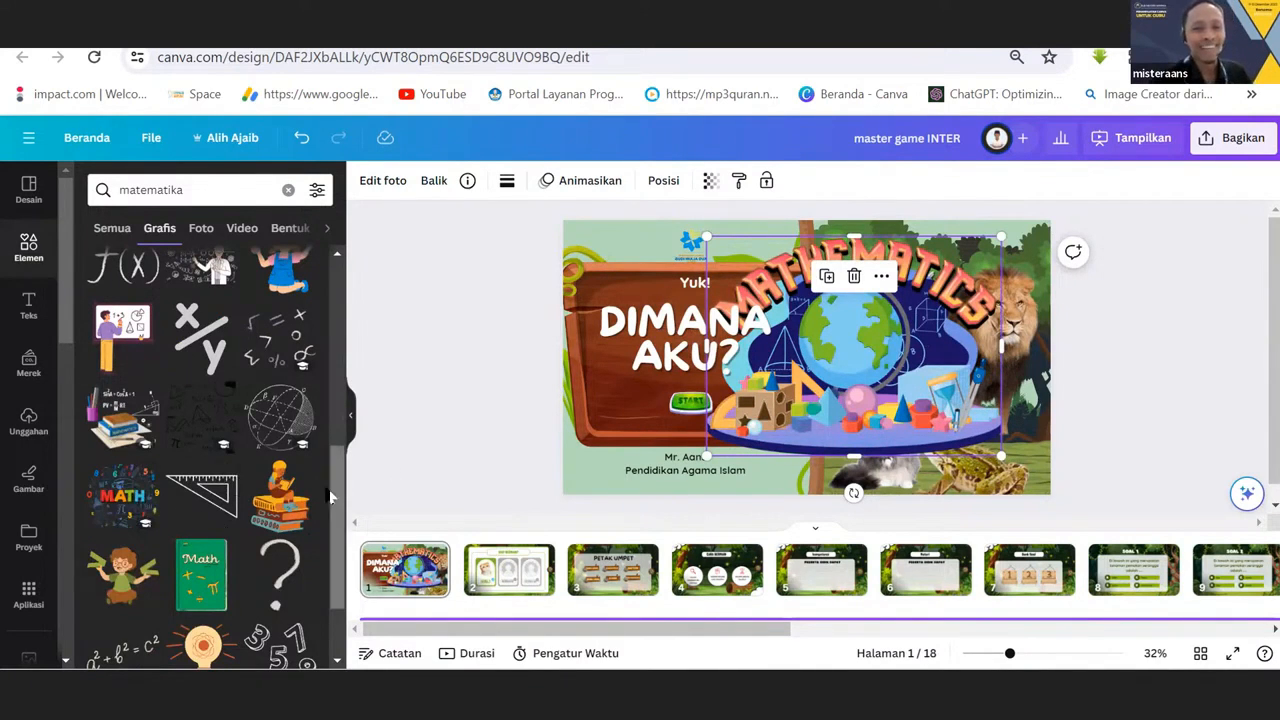
scroll(336, 542, down, 1)
scroll(336, 542, down, 3)
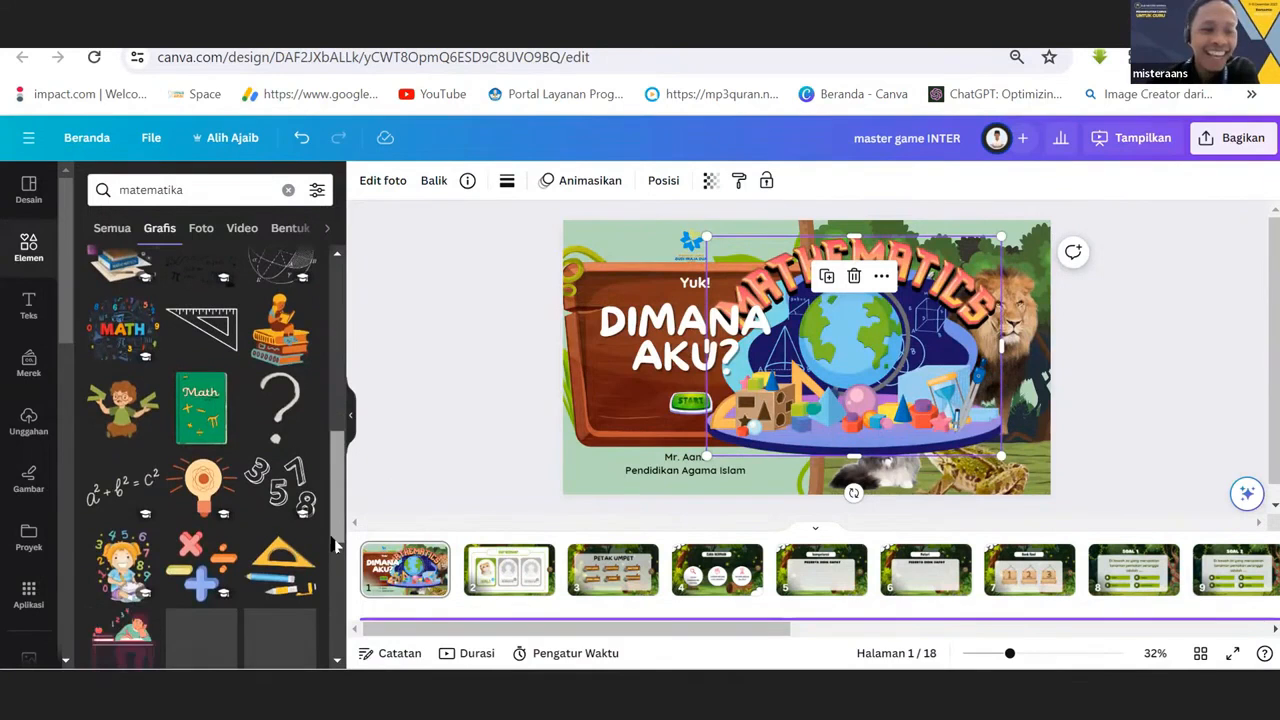
mouse_move(872, 333)
mouse_down()
mouse_move(726, 307)
mouse_move(820, 302)
mouse_move(882, 316)
mouse_up()
key(Delete)
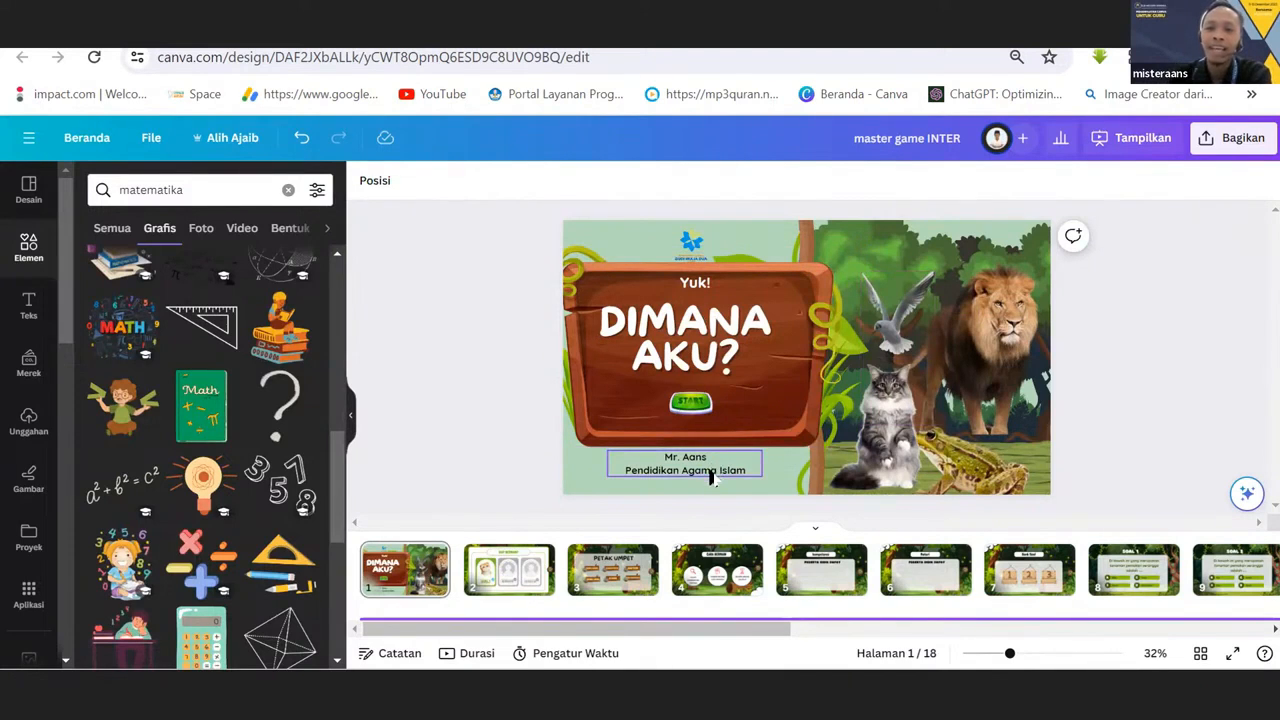
Highlight the "Pendidikan Agama Islam" line below the board and nudge the blue logo slightly higher above the title.
click(713, 475)
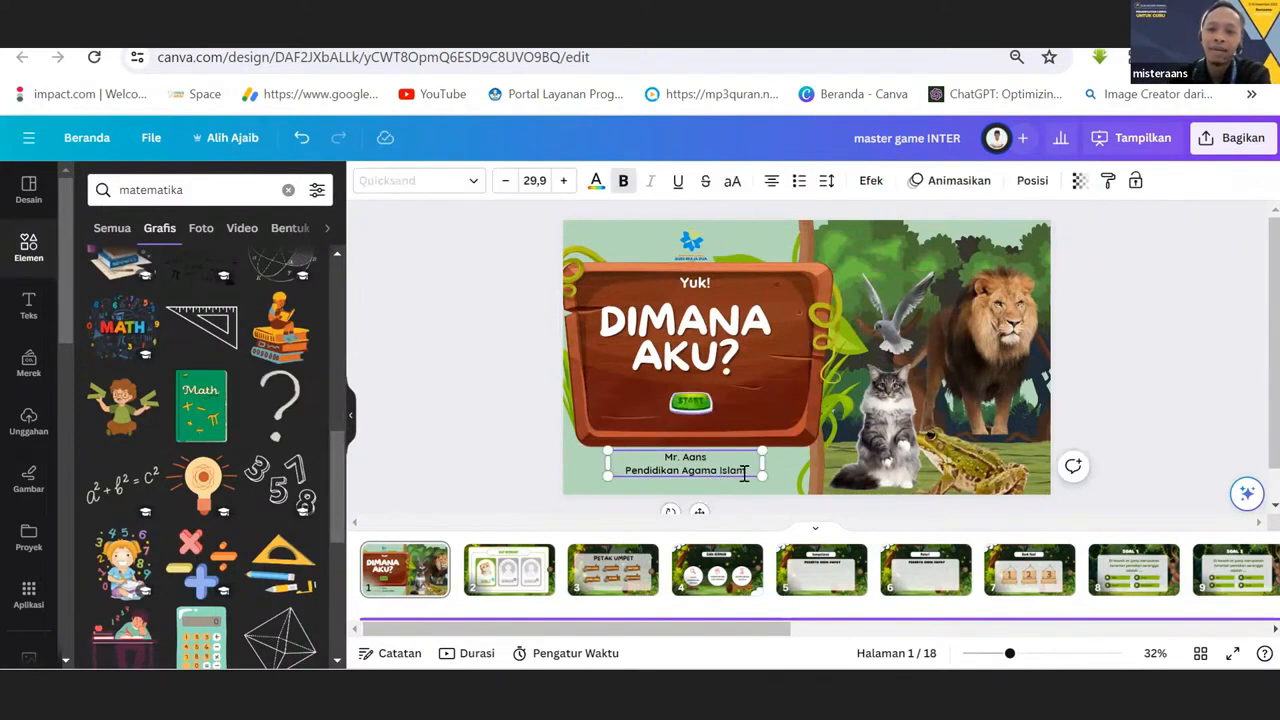
drag(745, 470, 629, 474)
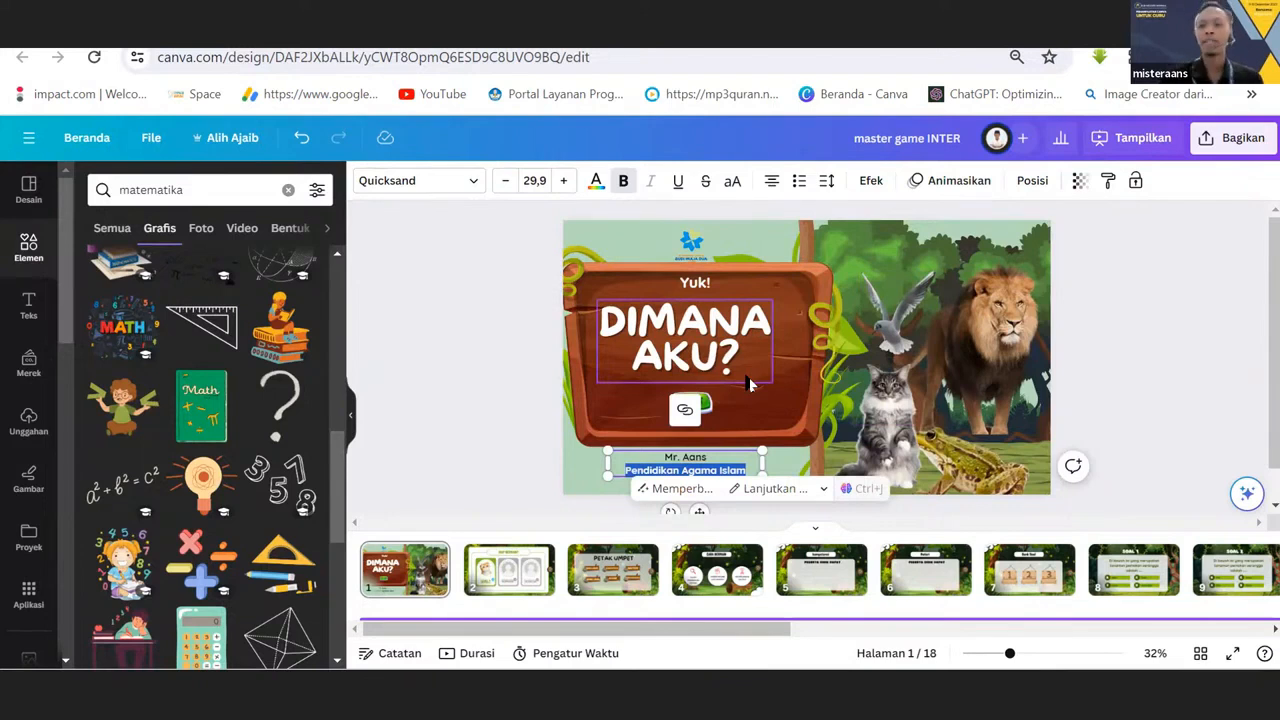
click(682, 253)
mouse_move(681, 255)
mouse_down()
mouse_move(606, 246)
mouse_move(678, 247)
mouse_up()
mouse_move(677, 238)
mouse_down()
mouse_move(663, 242)
mouse_move(685, 242)
mouse_move(675, 384)
mouse_move(600, 330)
mouse_move(620, 393)
mouse_move(707, 405)
mouse_move(790, 309)
mouse_move(680, 215)
mouse_move(690, 241)
mouse_up()
click(551, 232)
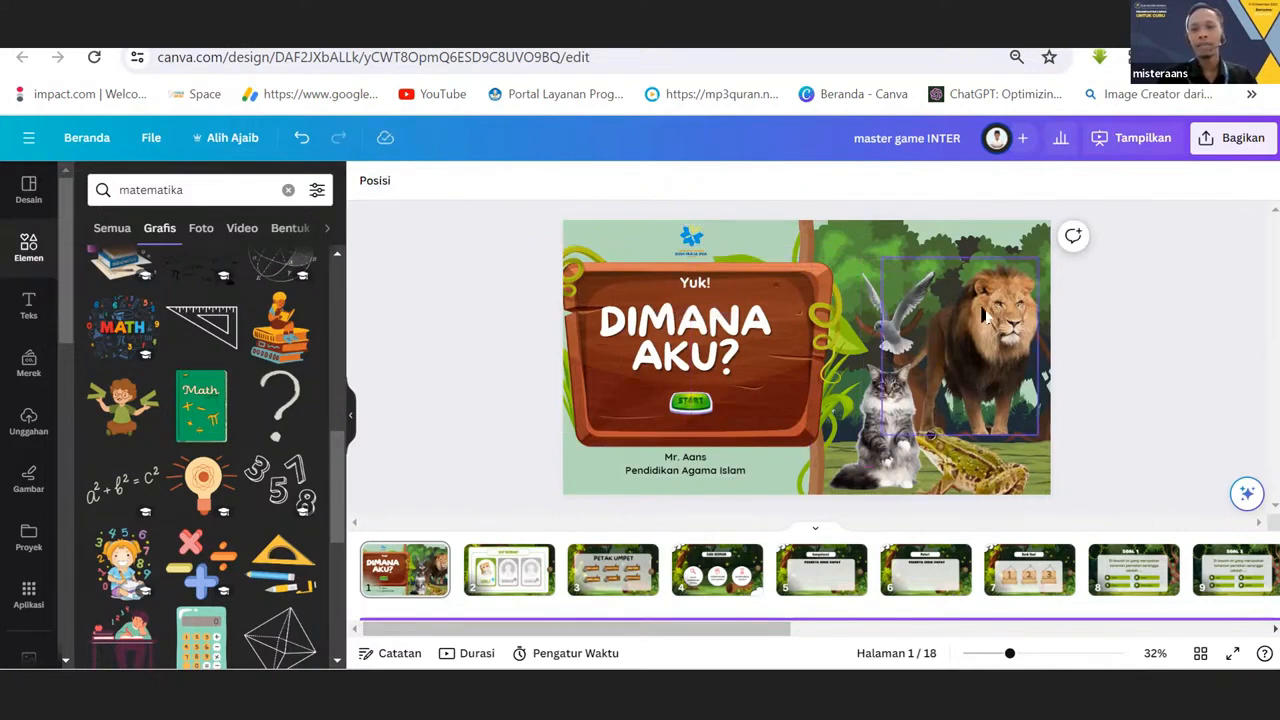
Inspect the cat photo, the frog photo and the teacher and subject text box as separate cover elements.
click(899, 389)
click(880, 420)
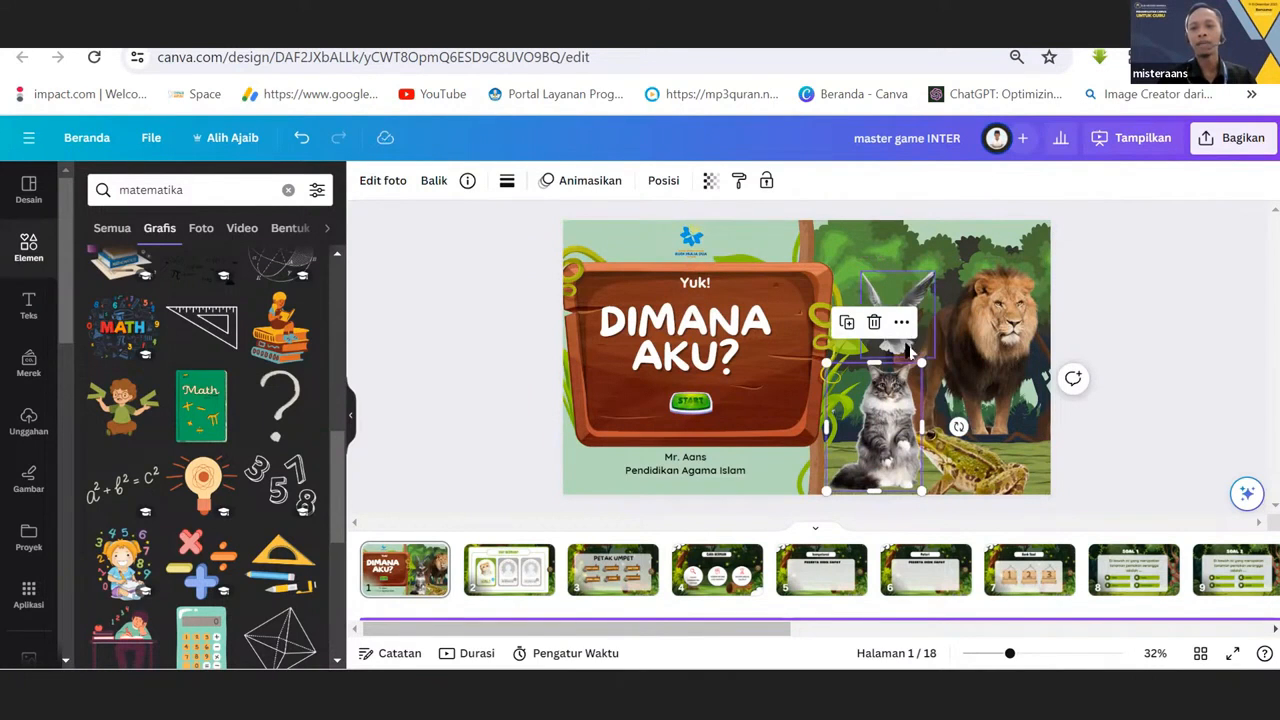
click(965, 465)
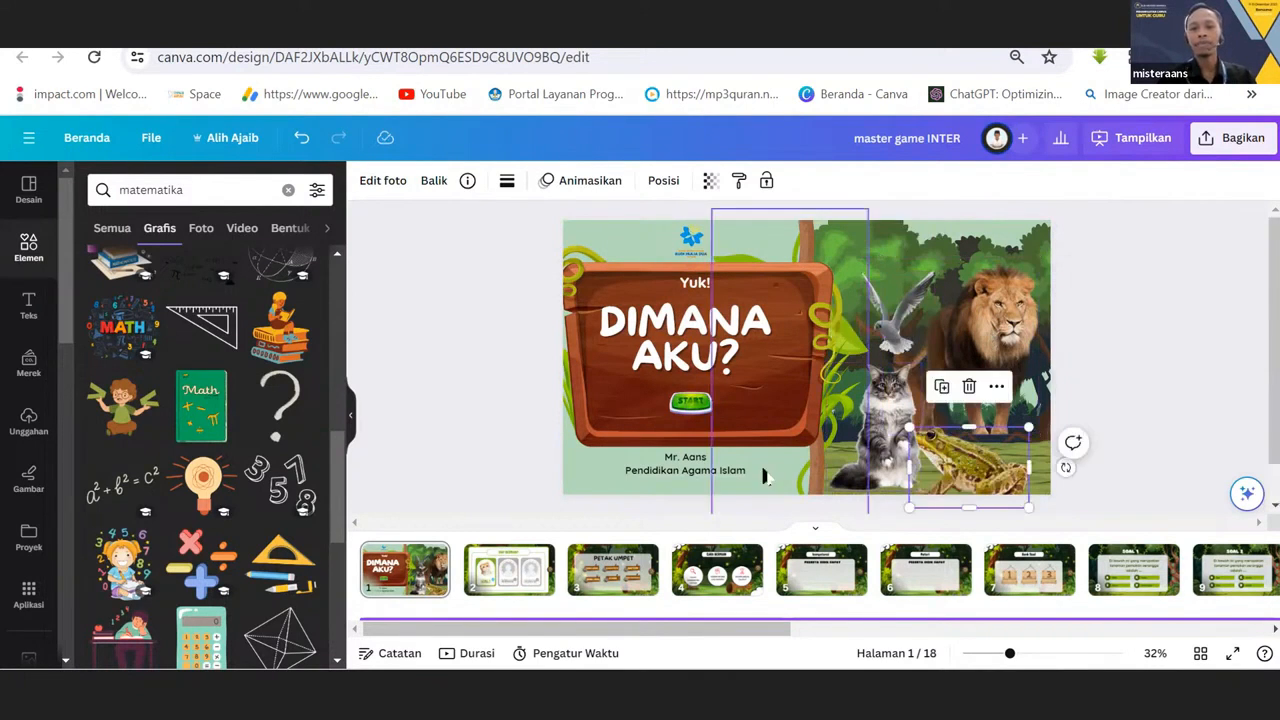
click(680, 470)
click(677, 472)
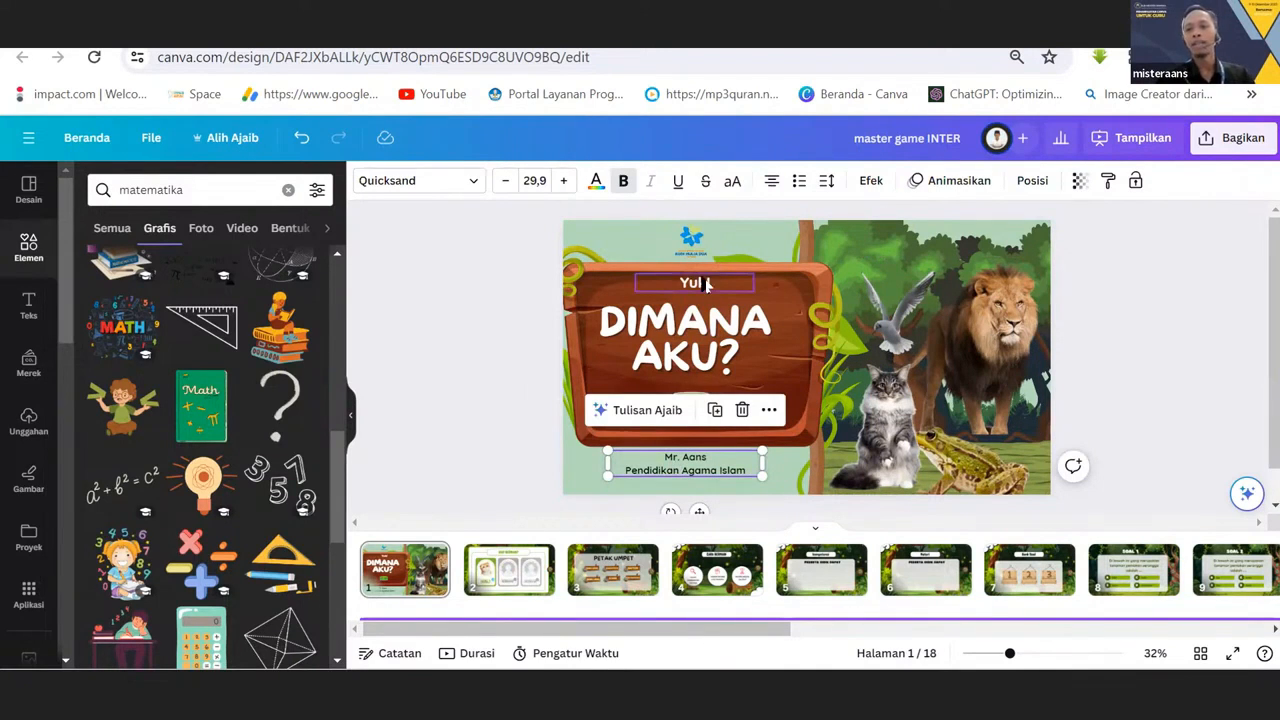
click(491, 343)
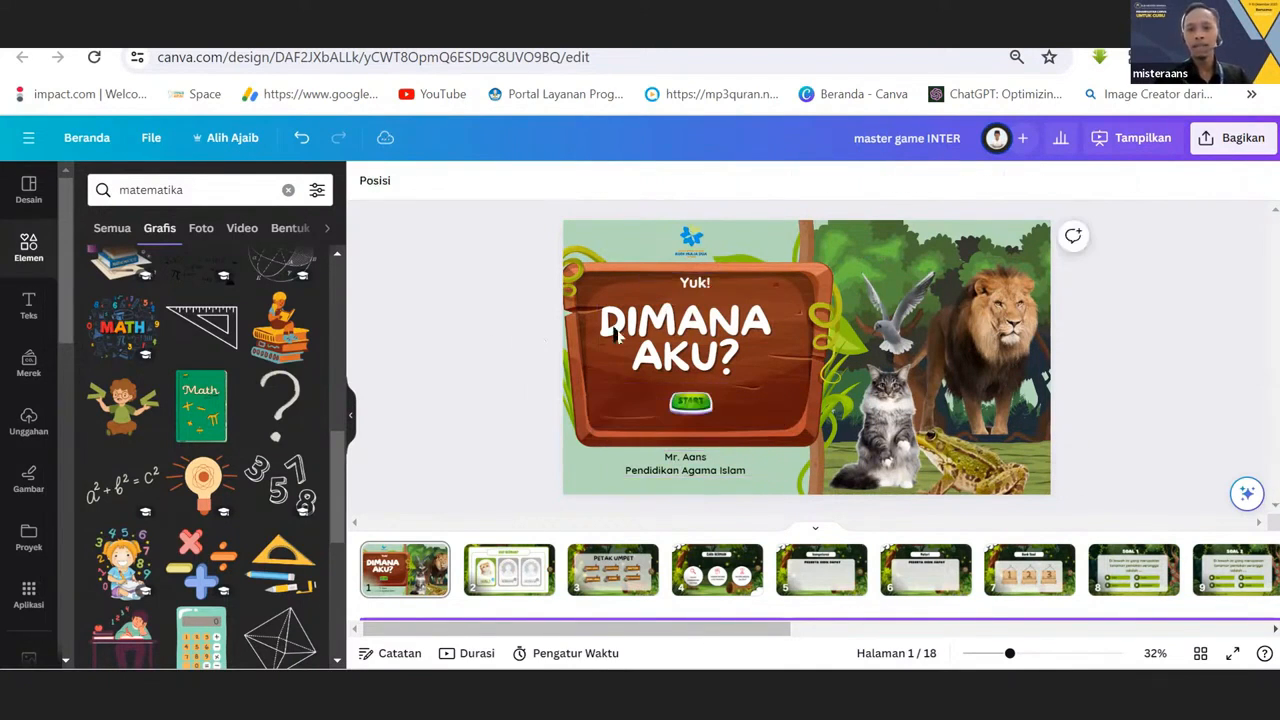
Move the "DIMANA AKU?" title slightly to the right so it sits centred above the START button.
click(666, 315)
drag(666, 315, 649, 310)
click(406, 357)
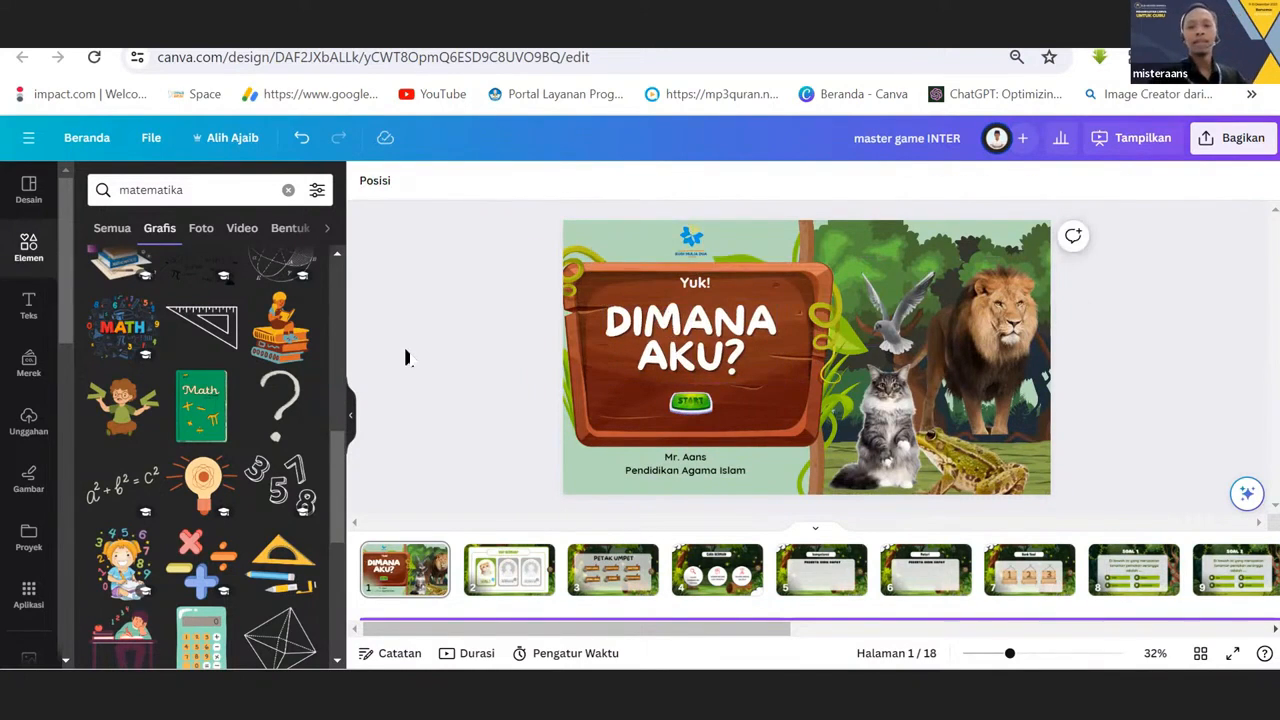
Check the page link attached to the START button on the cover.
click(704, 403)
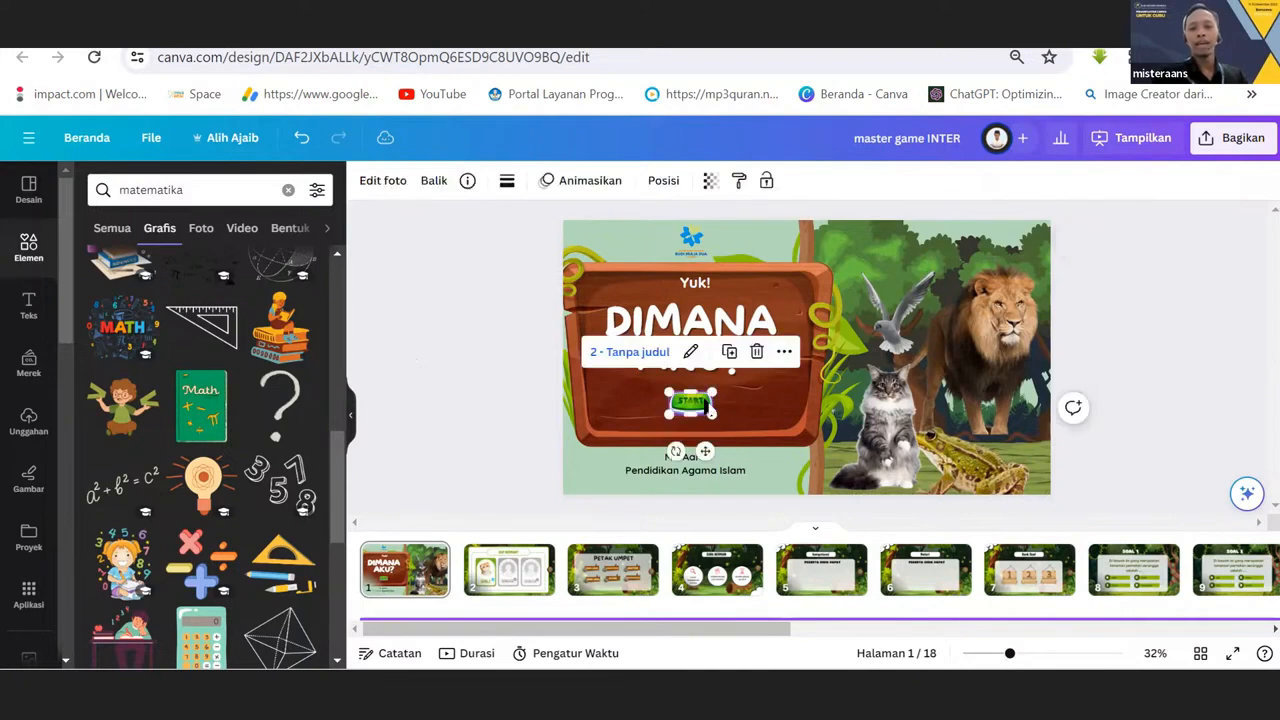
click(500, 421)
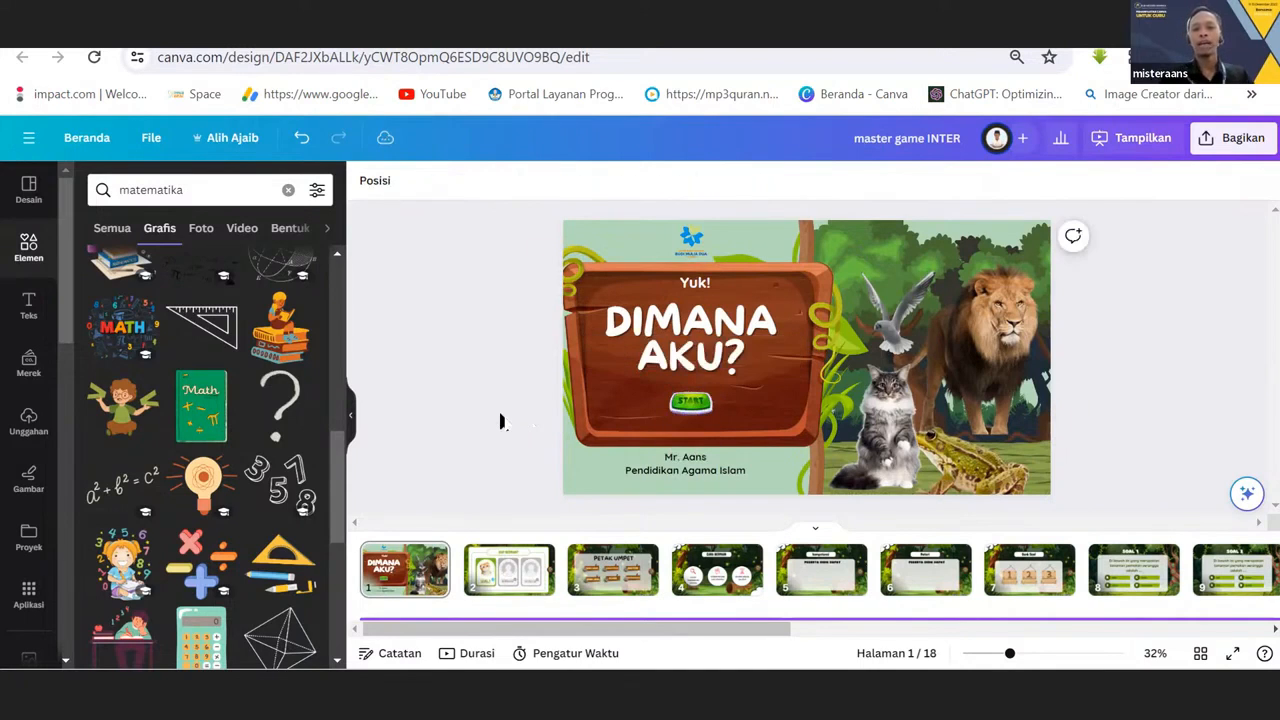
click(698, 414)
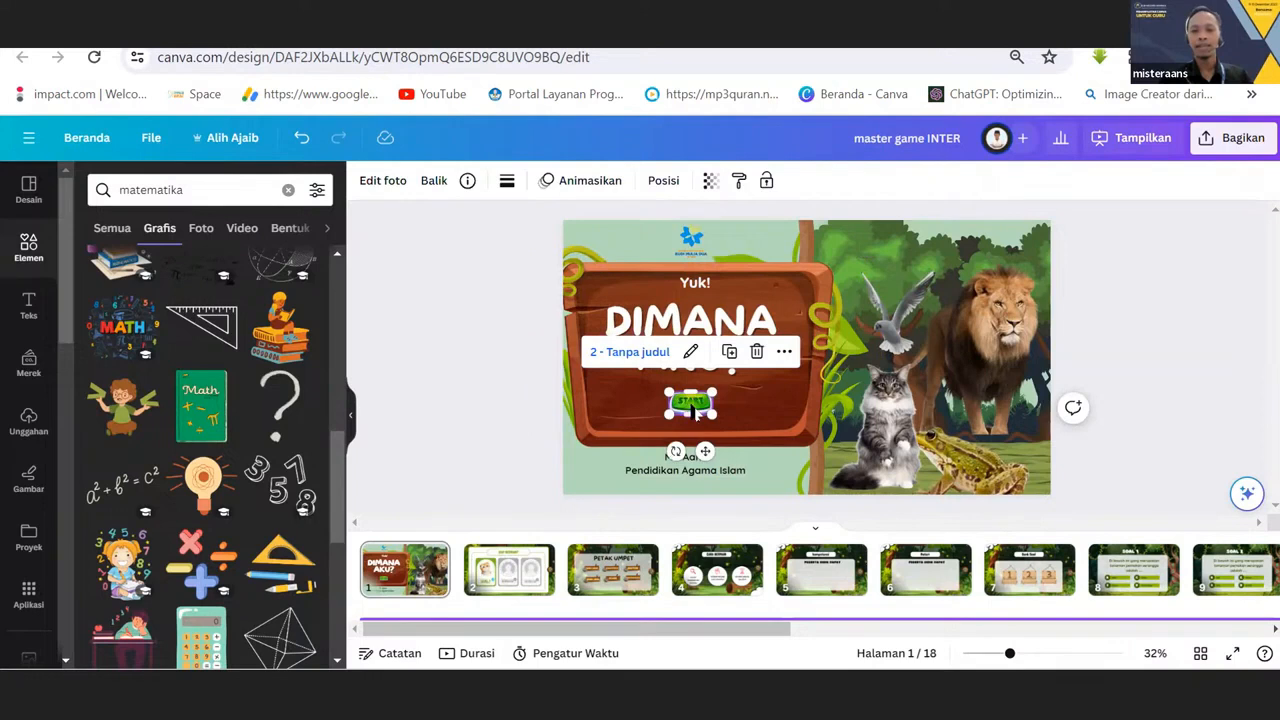
click(491, 403)
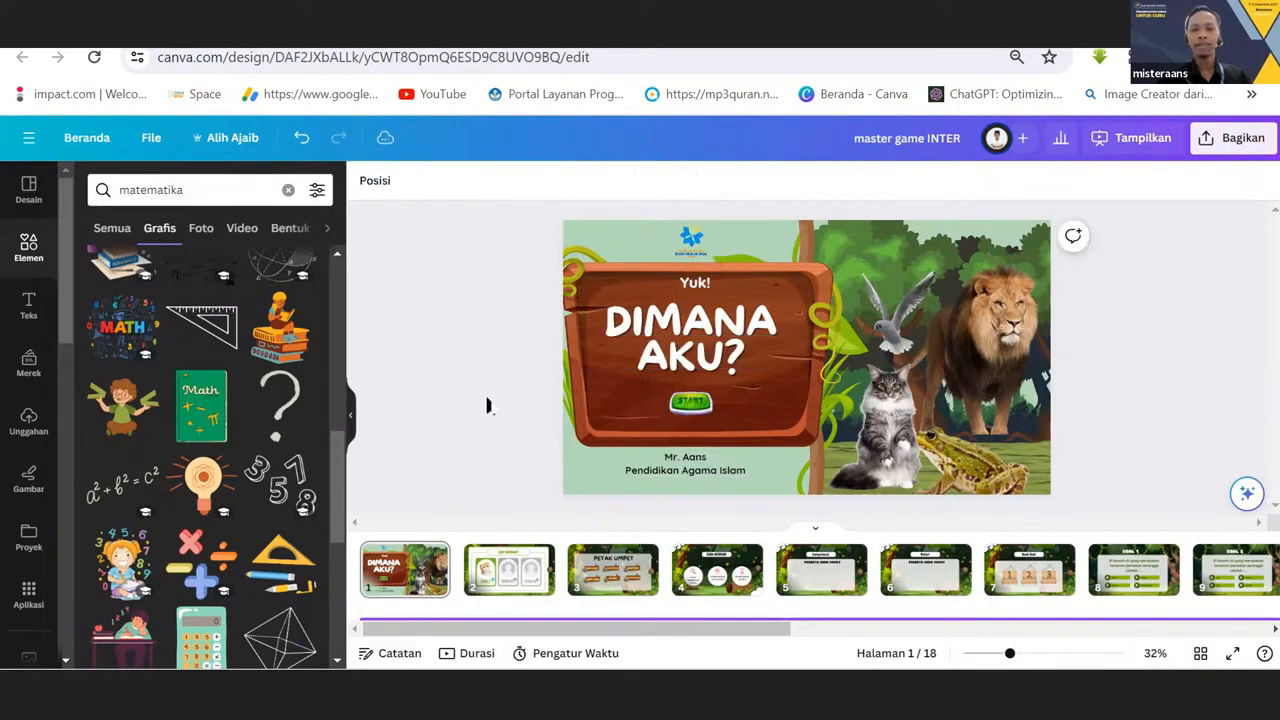
Replace the "matematika" search with "button" in the element library and limit the results to graphics.
click(288, 189)
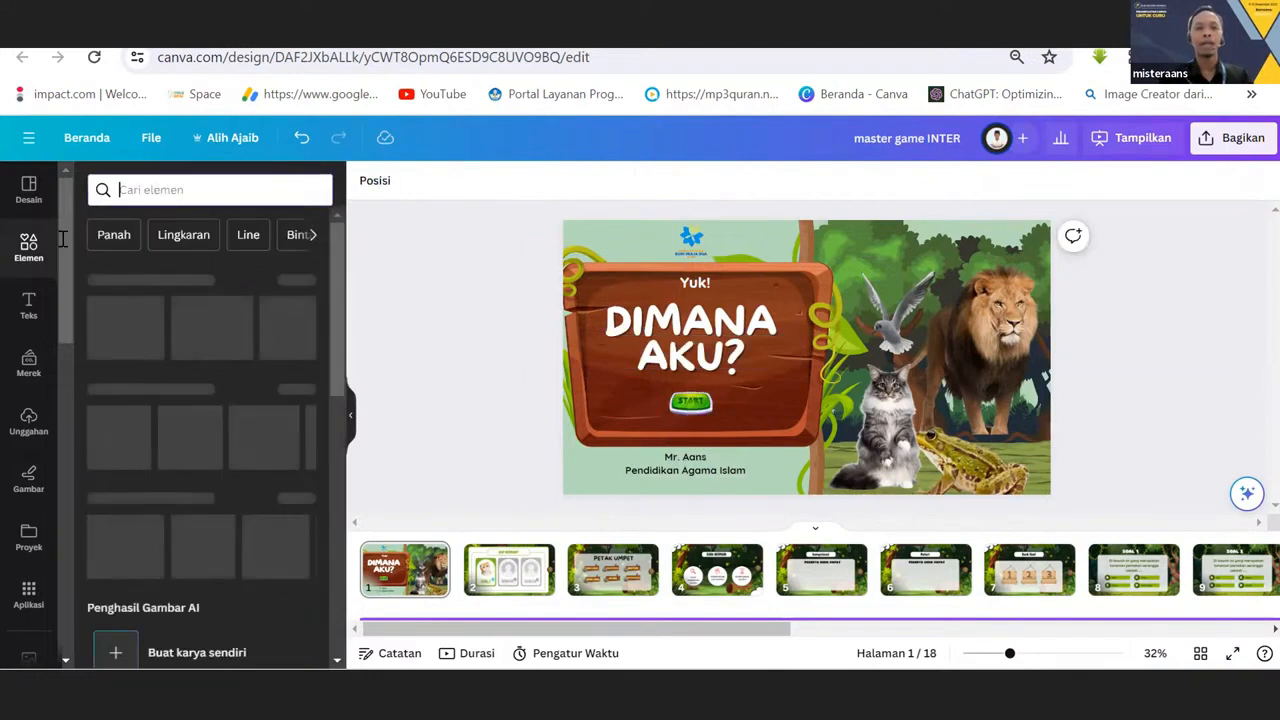
click(145, 187)
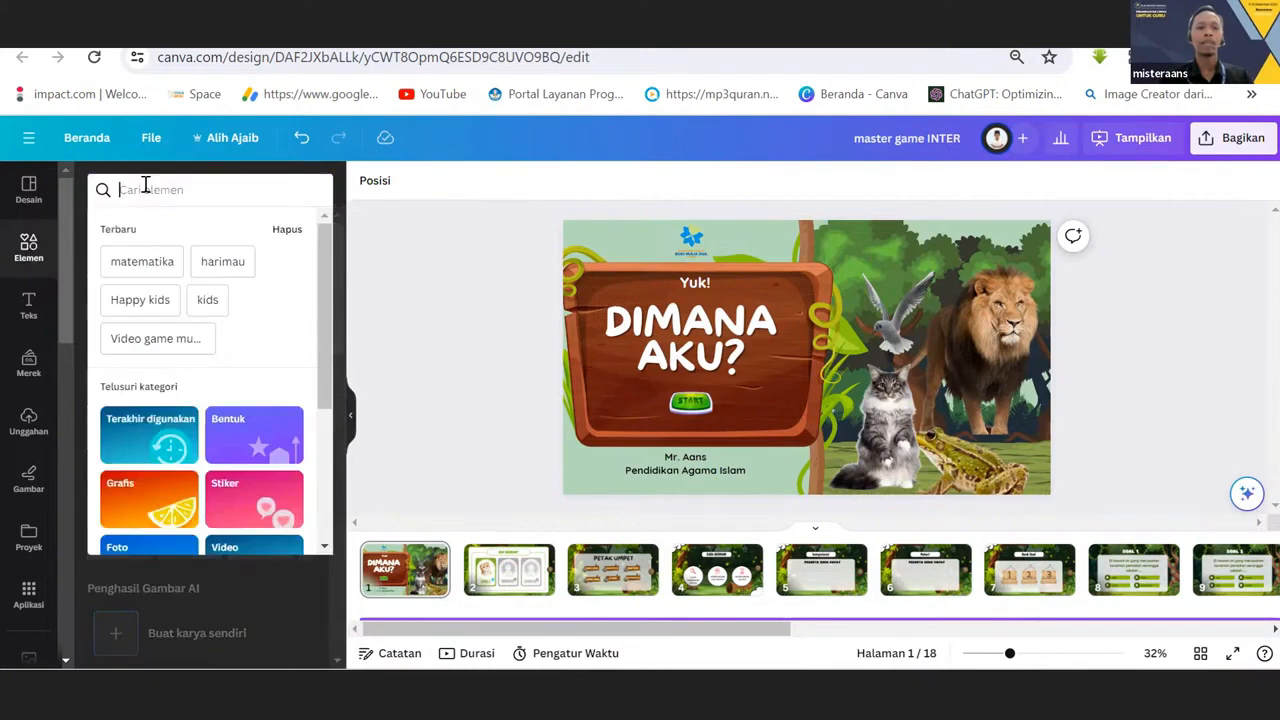
text(button)
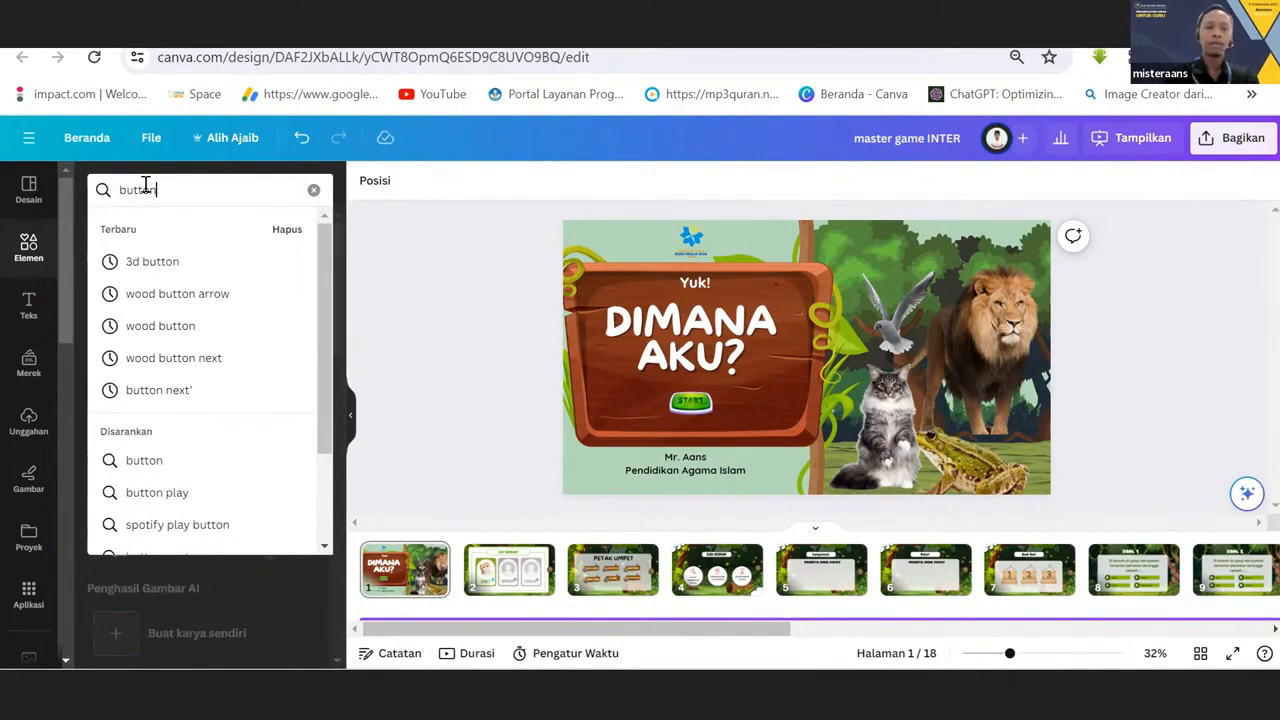
key(Return)
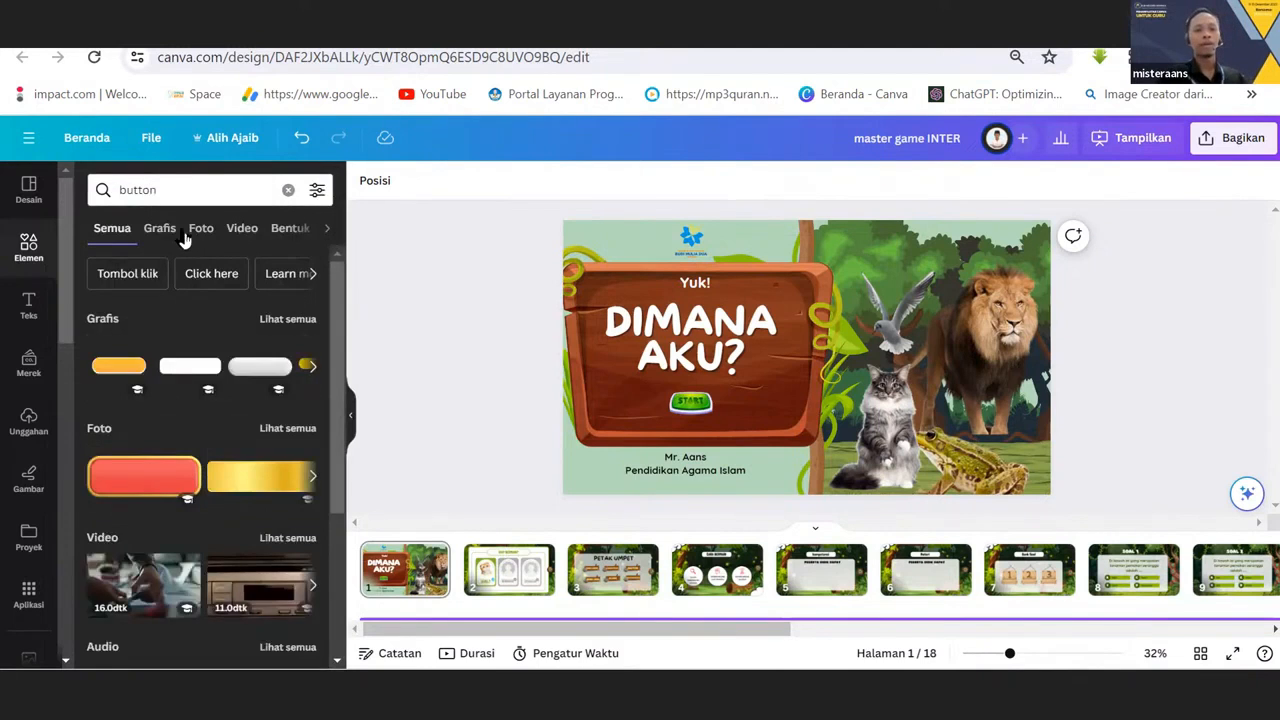
click(175, 236)
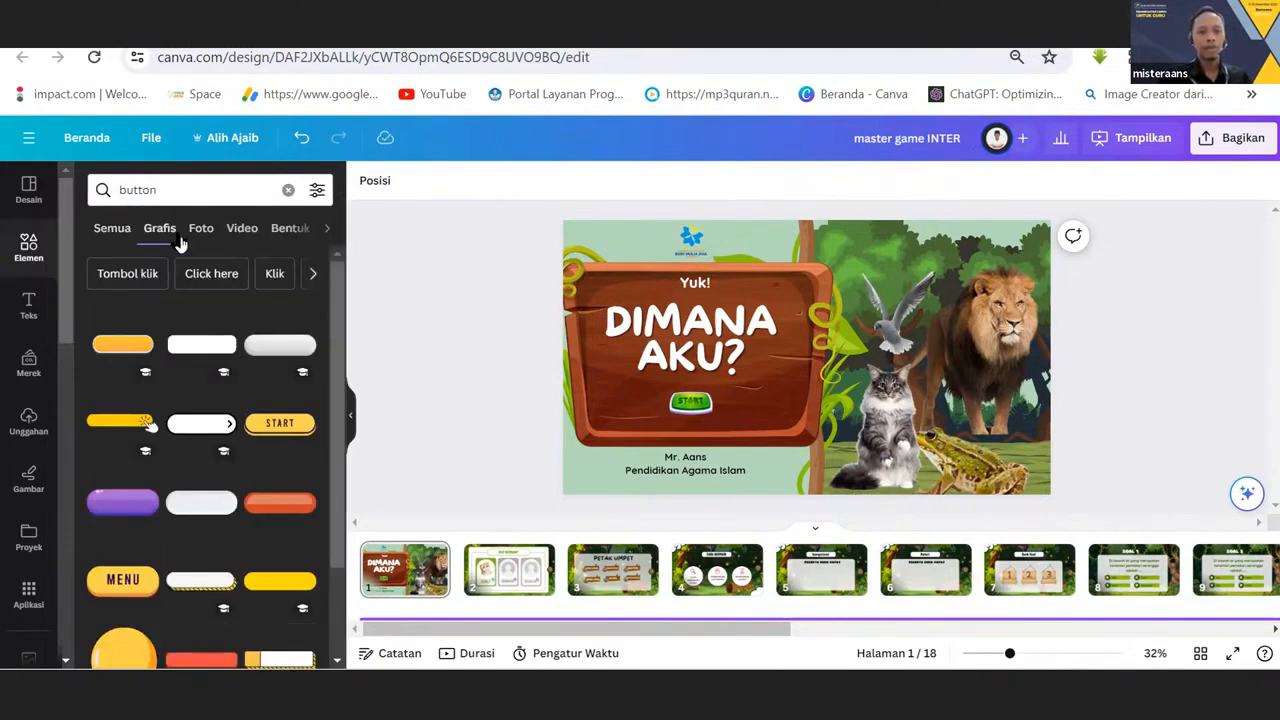
Search the element library's graphics for "start" and browse the button designs.
drag(337, 271, 380, 234)
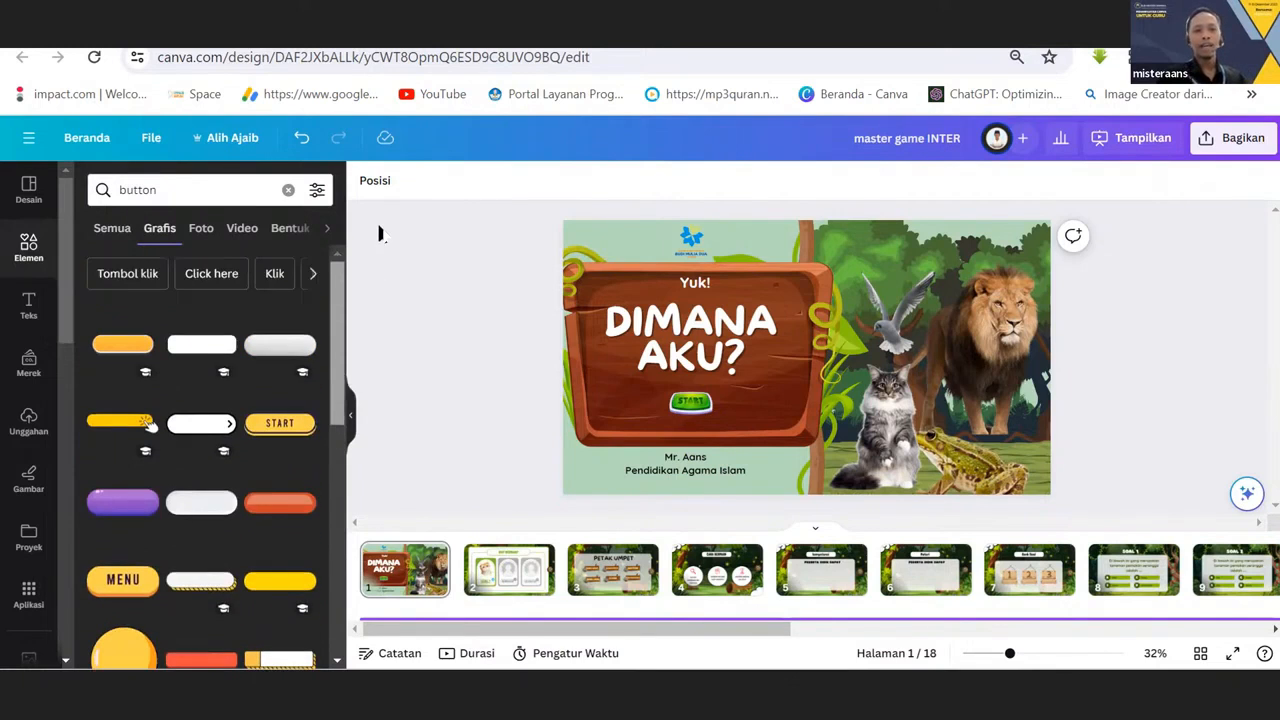
click(158, 189)
text(st)
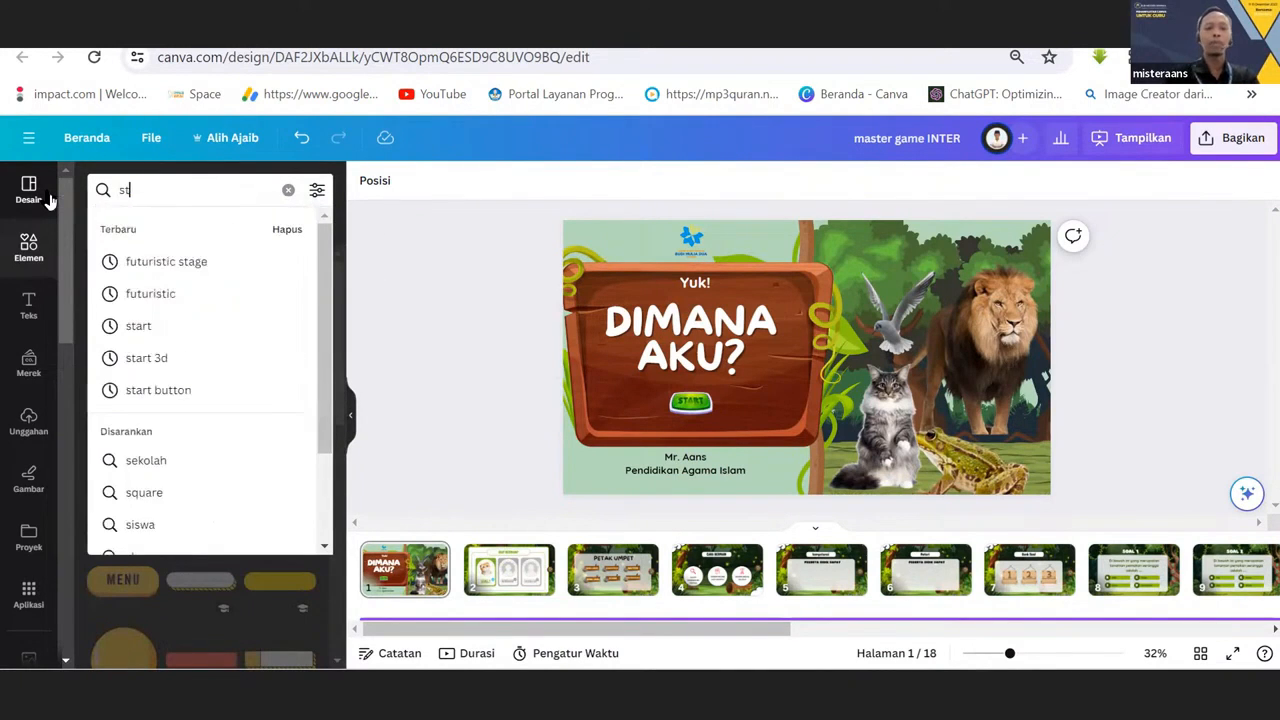
text(art)
key(Return)
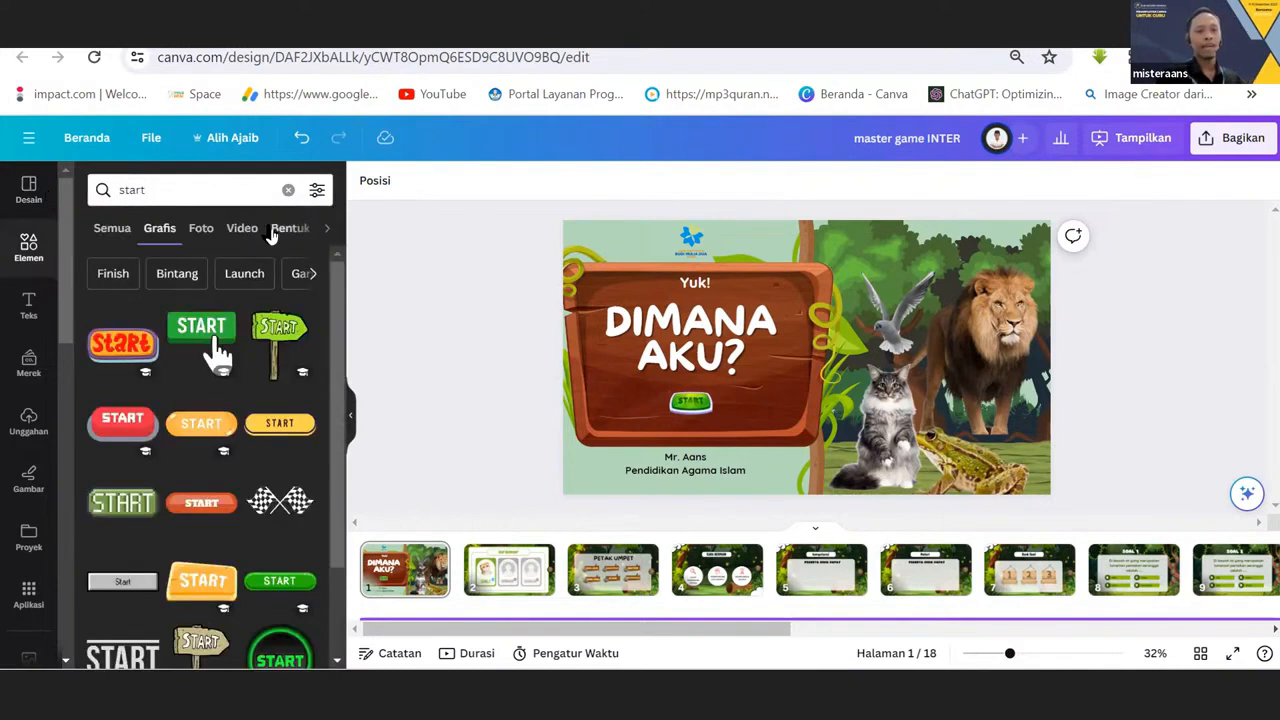
scroll(215, 345, down, 5)
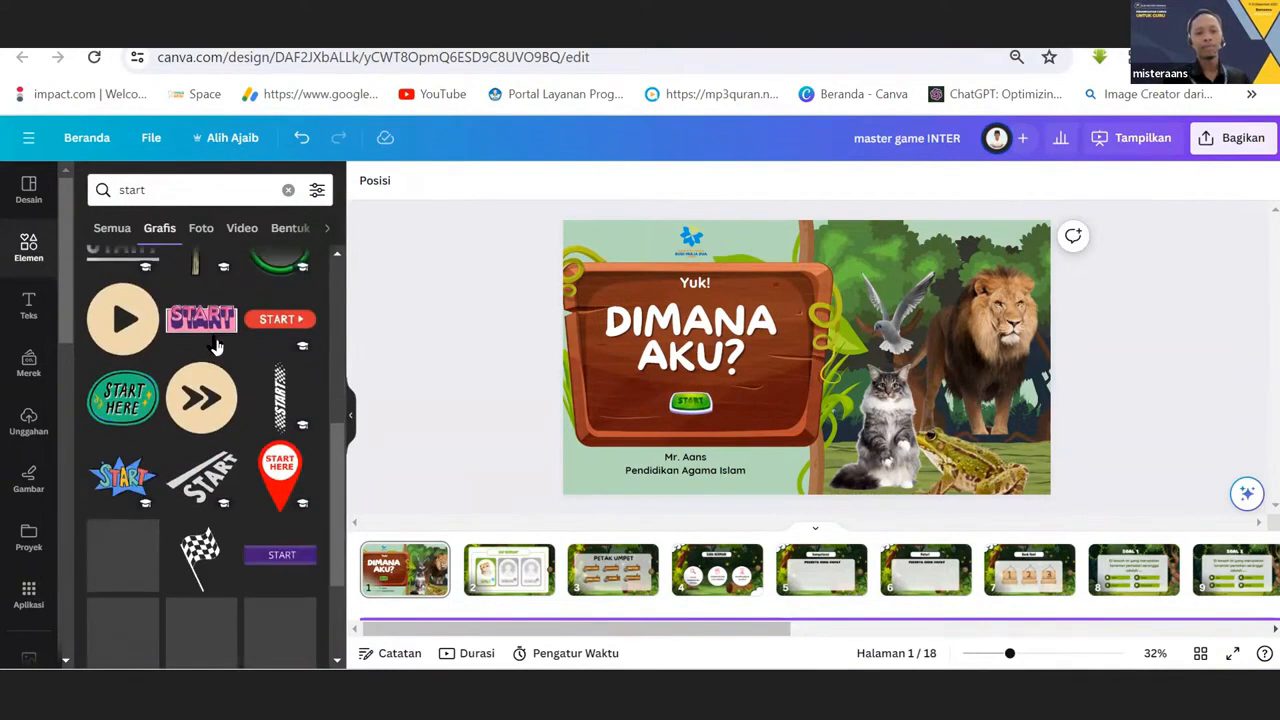
scroll(215, 345, down, 3)
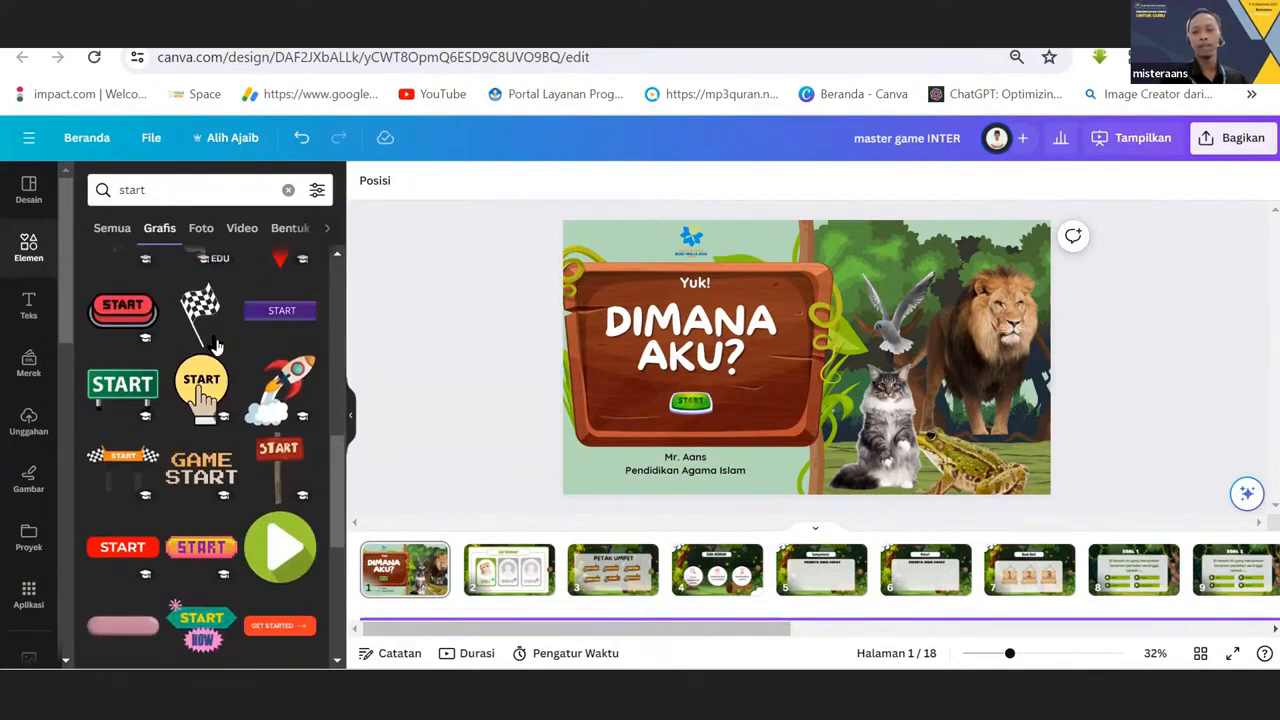
scroll(215, 345, down, 10)
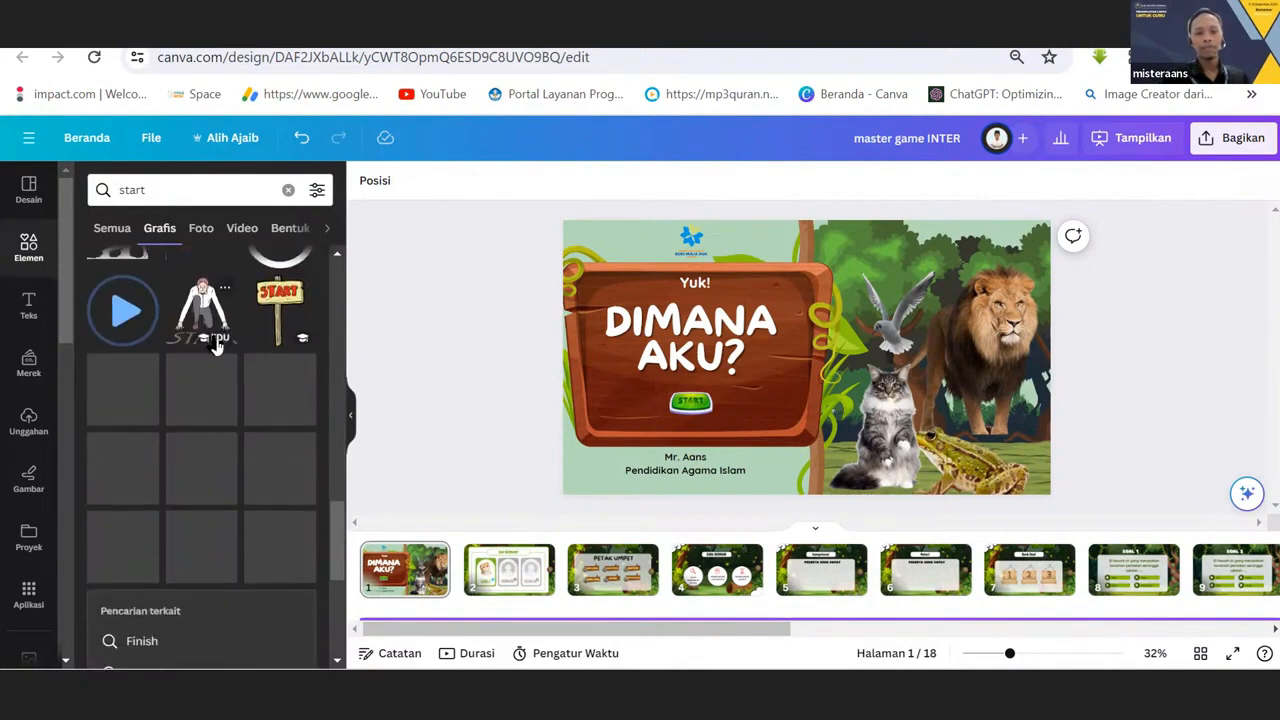
scroll(215, 345, up, 15)
Refine the graphics search to "start 3d" and look through the three-dimensional start buttons.
click(207, 189)
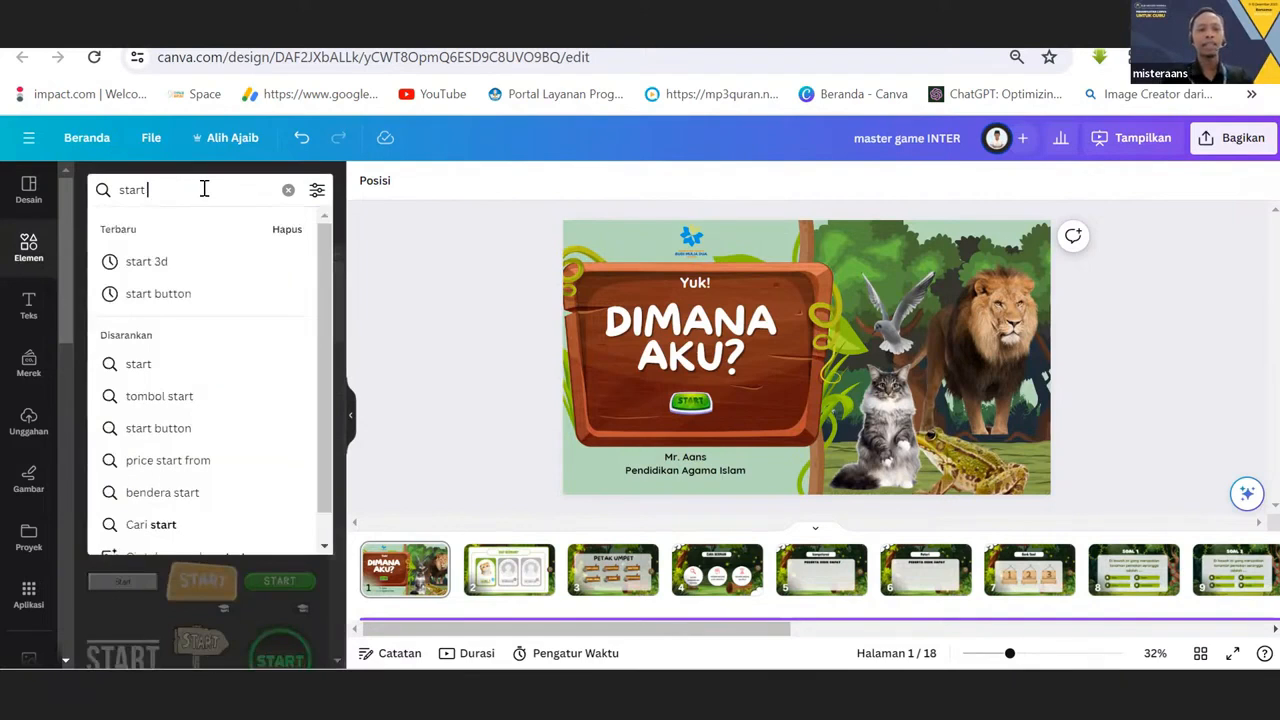
text(3d)
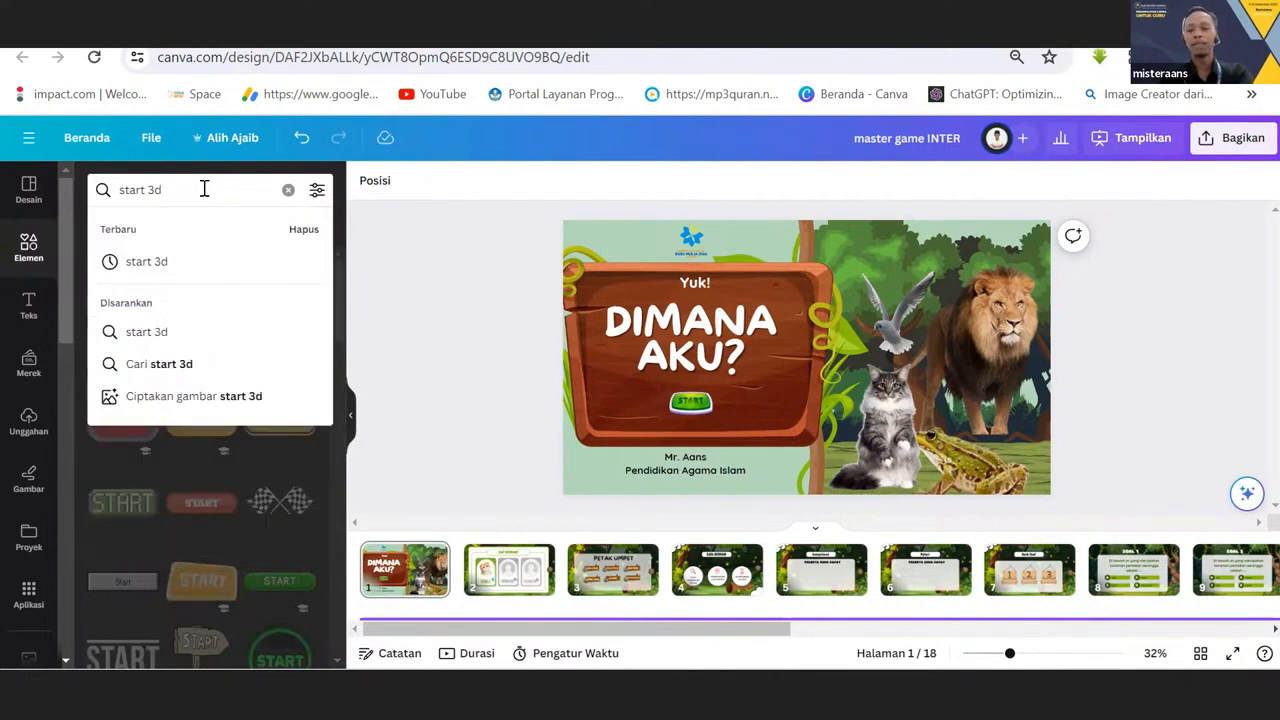
key(Return)
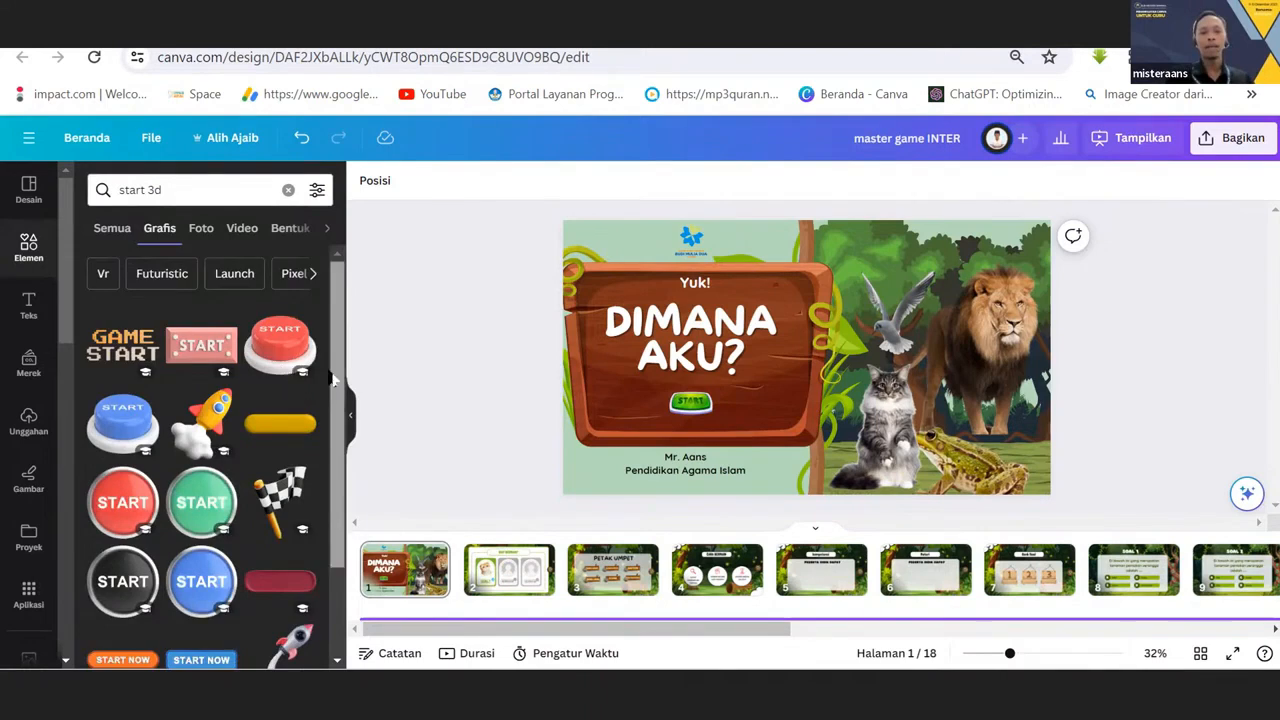
scroll(322, 407, down, 3)
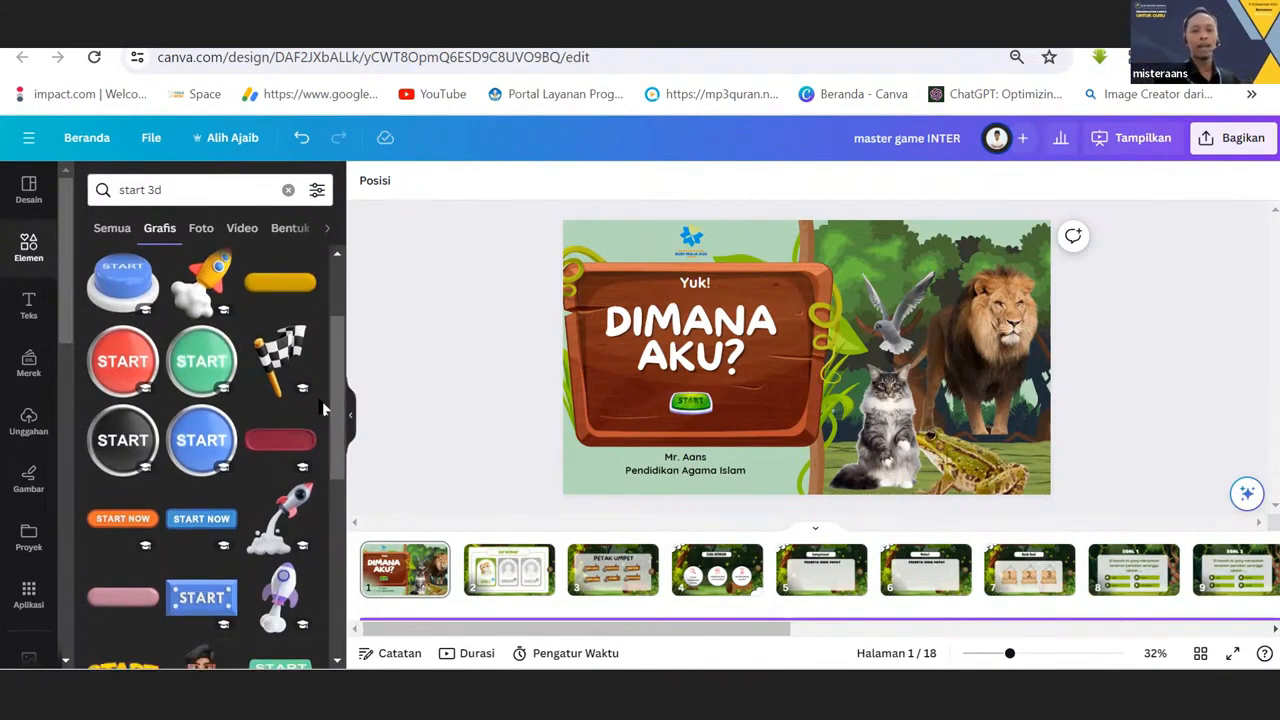
scroll(245, 460, down, 2)
scroll(225, 430, down, 5)
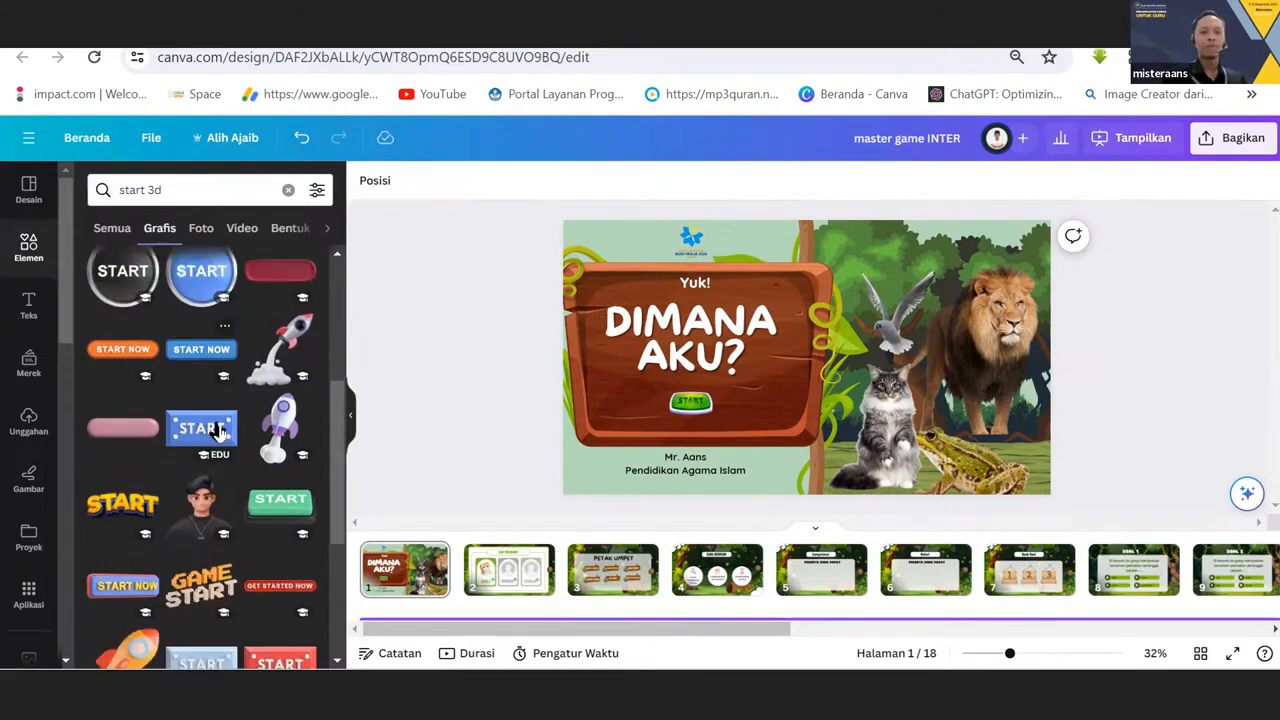
scroll(212, 449, down, 2)
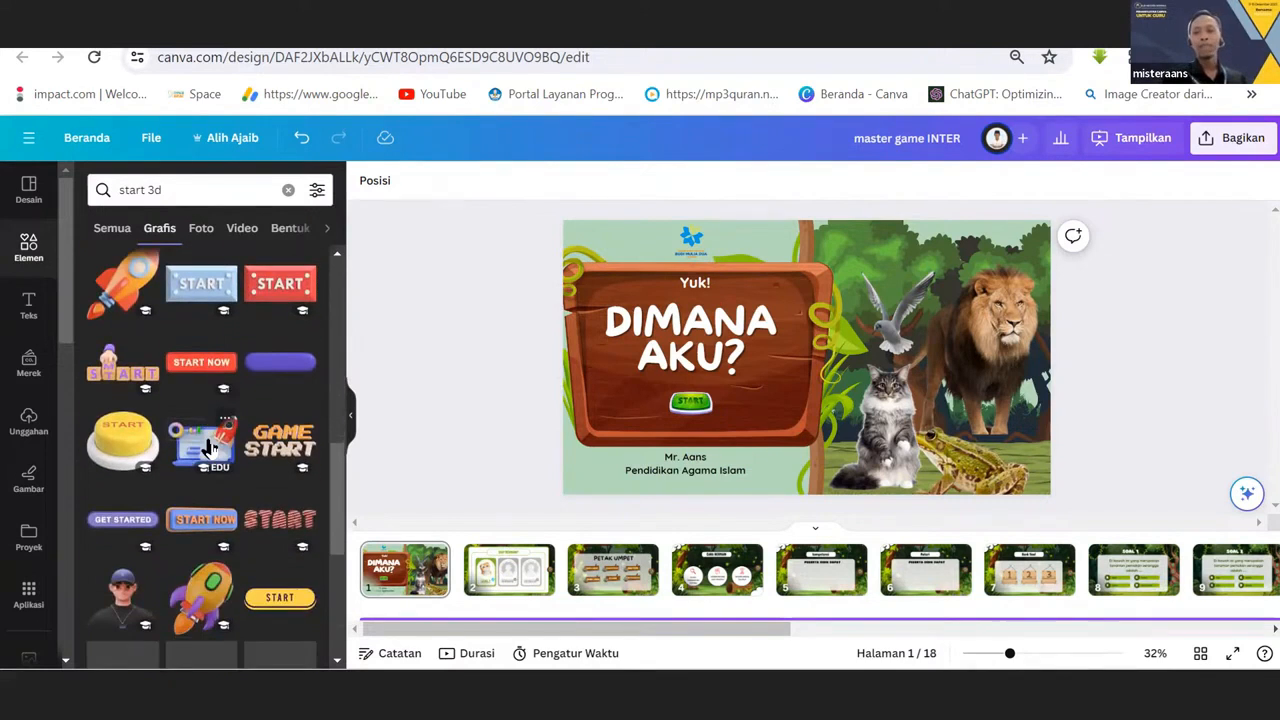
scroll(210, 449, down, 4)
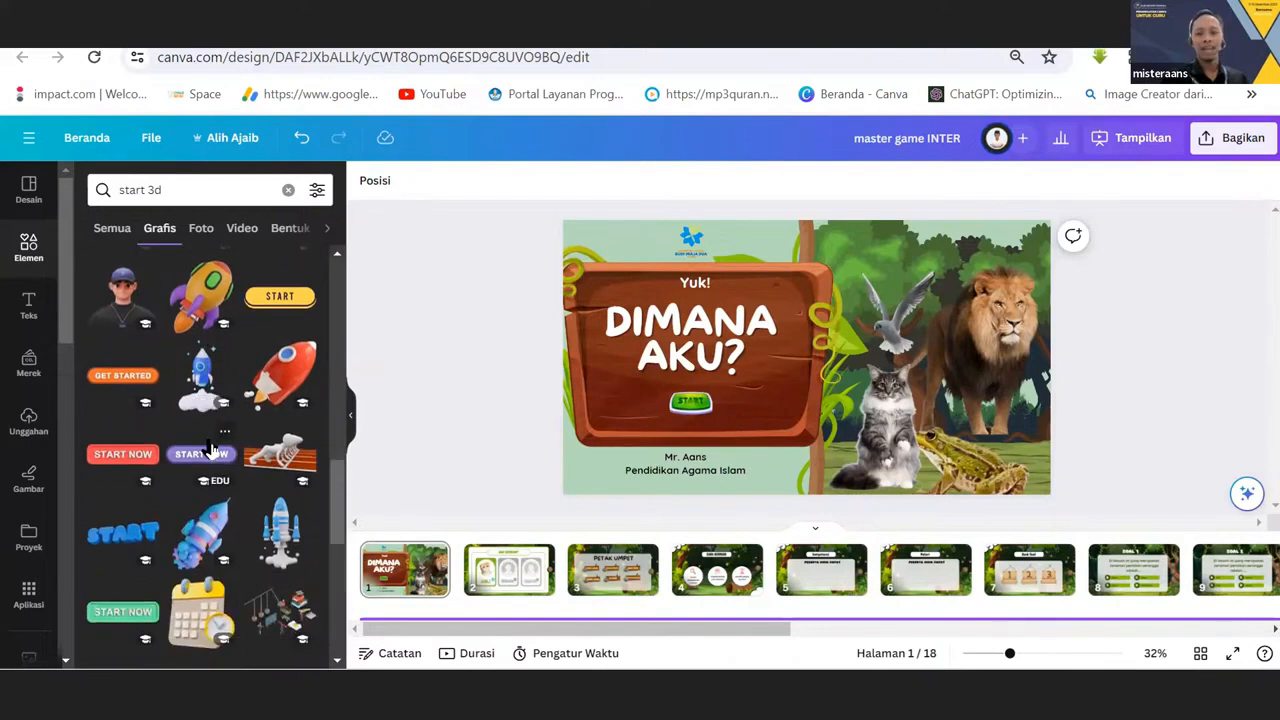
scroll(210, 449, down, 5)
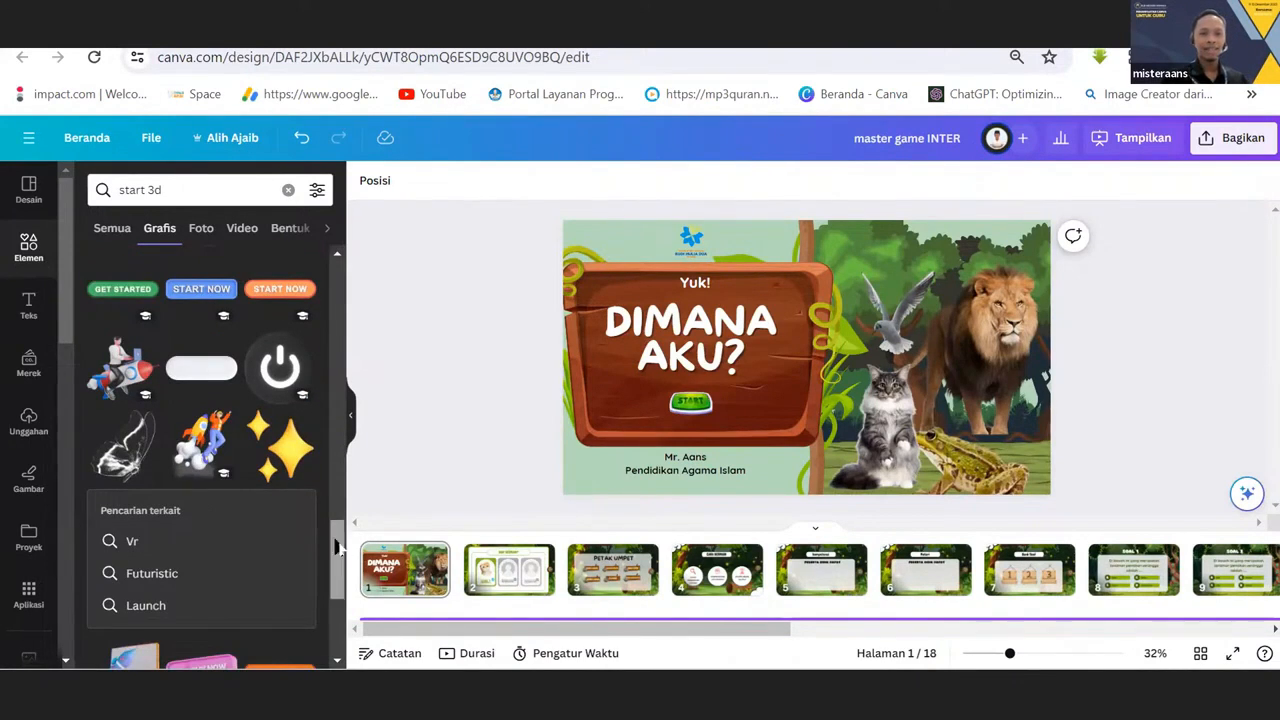
drag(338, 560, 365, 225)
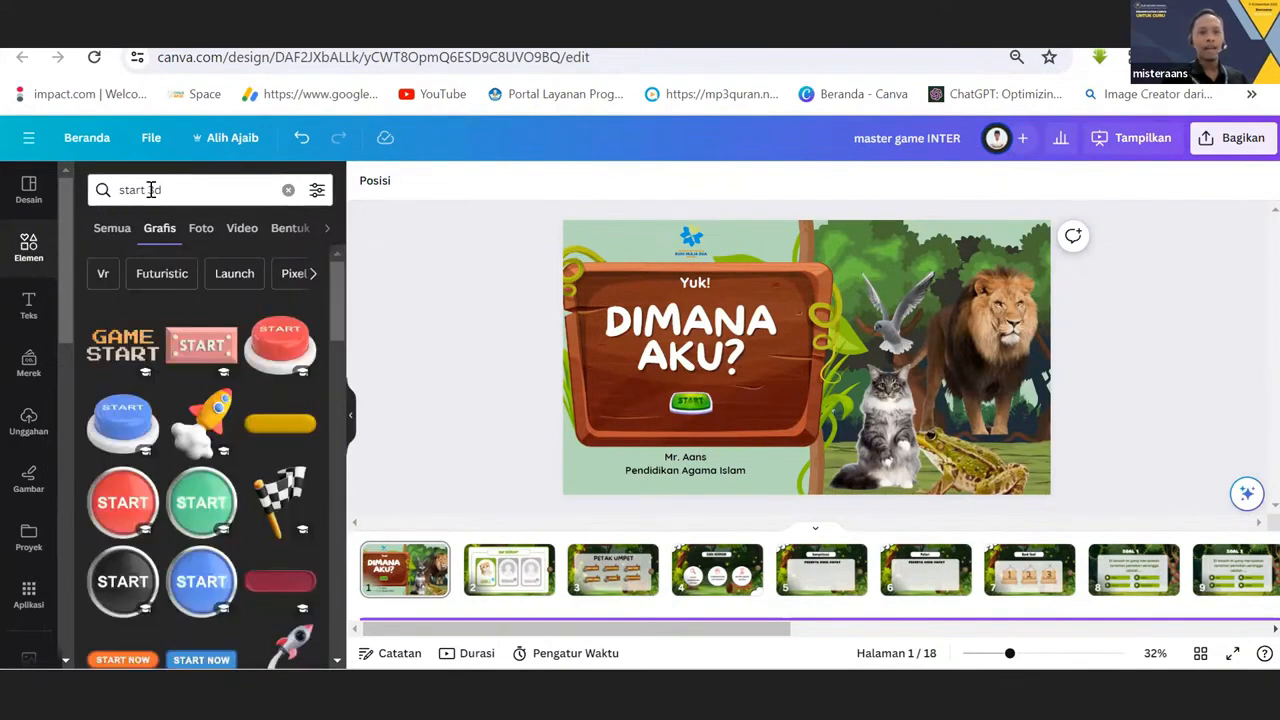
Replace the graphics search with "kids 3d" and browse the children's 3D elements.
drag(141, 190, 79, 188)
text(ana)
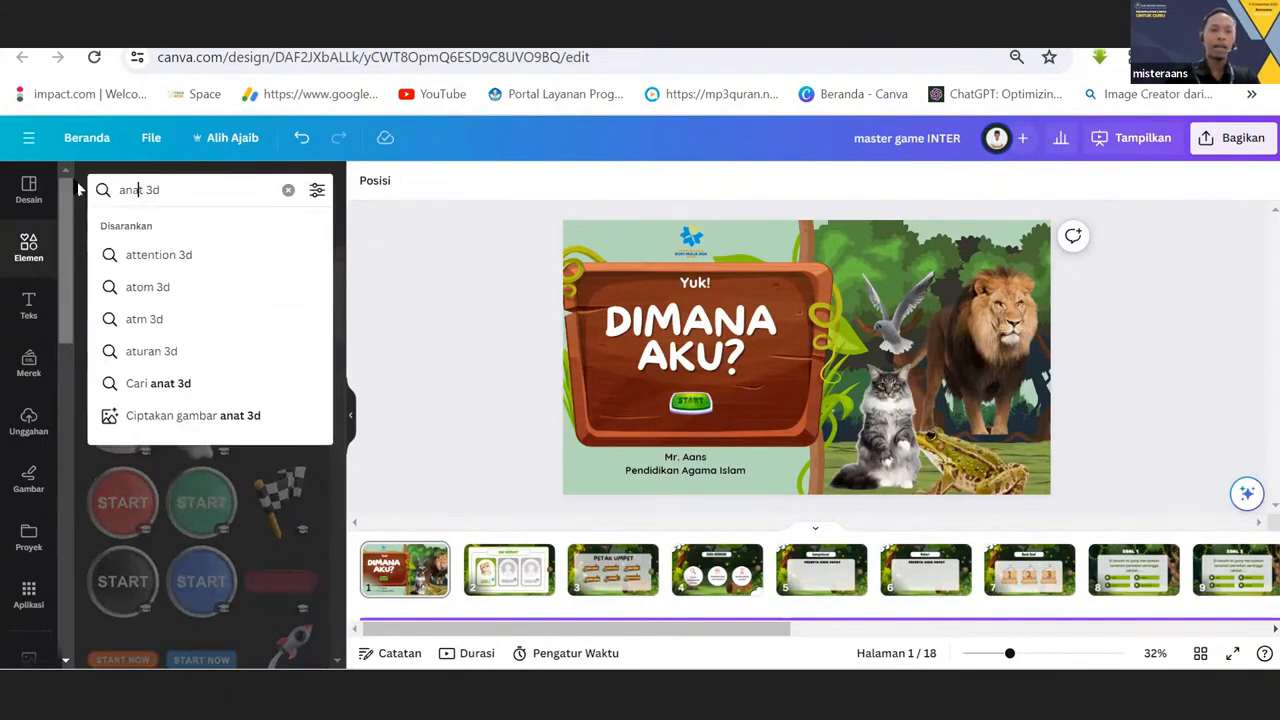
key(BackSpace)
key(BackSpace)
key(BackSpace)
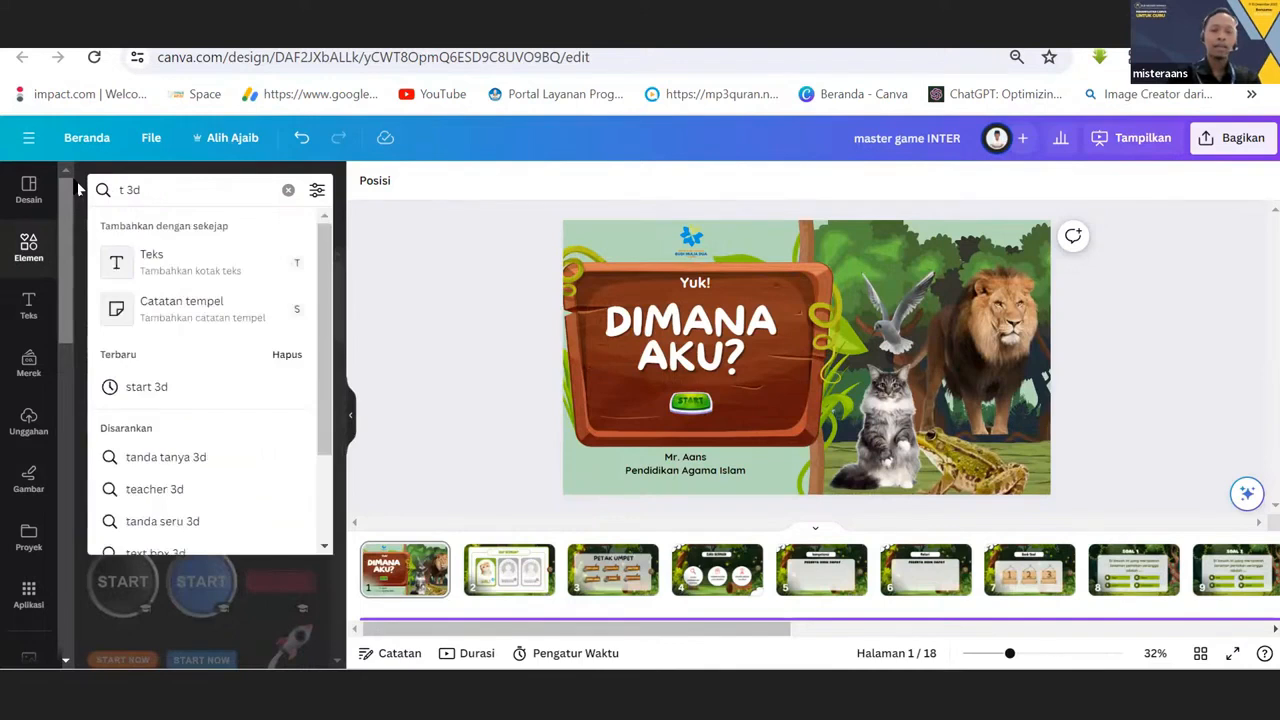
text(kid)
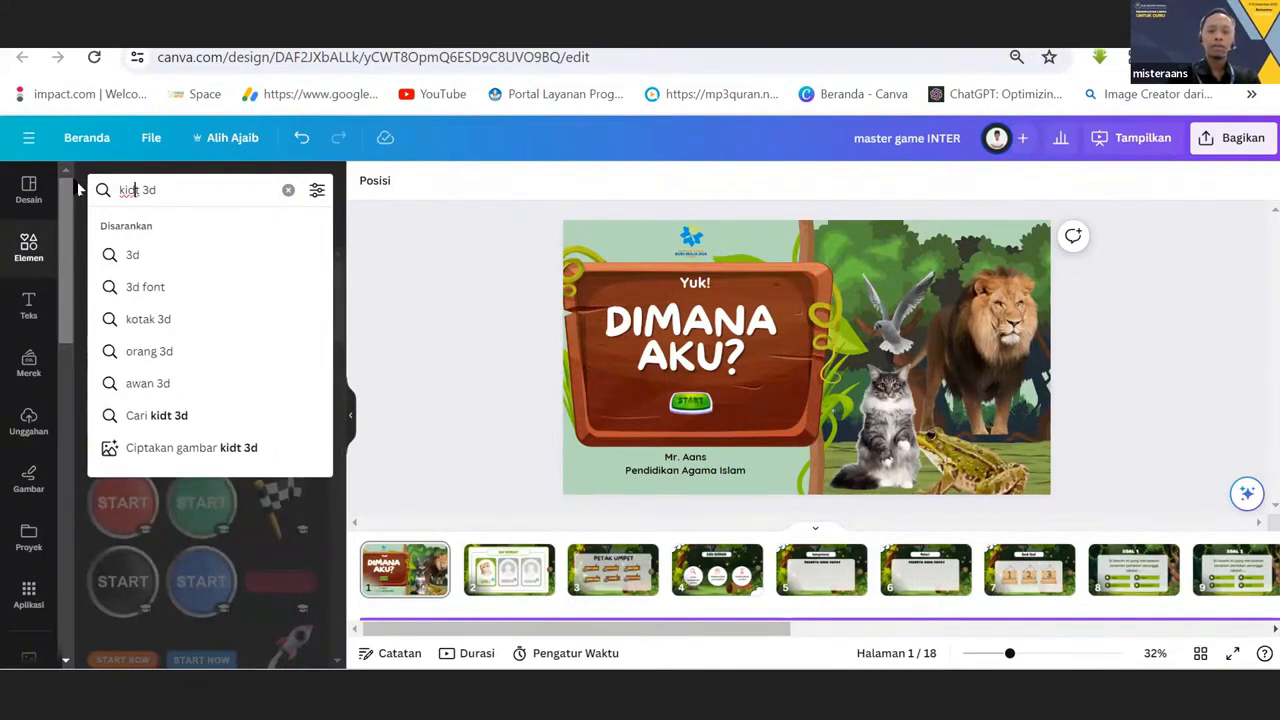
key(Delete)
text(s)
key(Return)
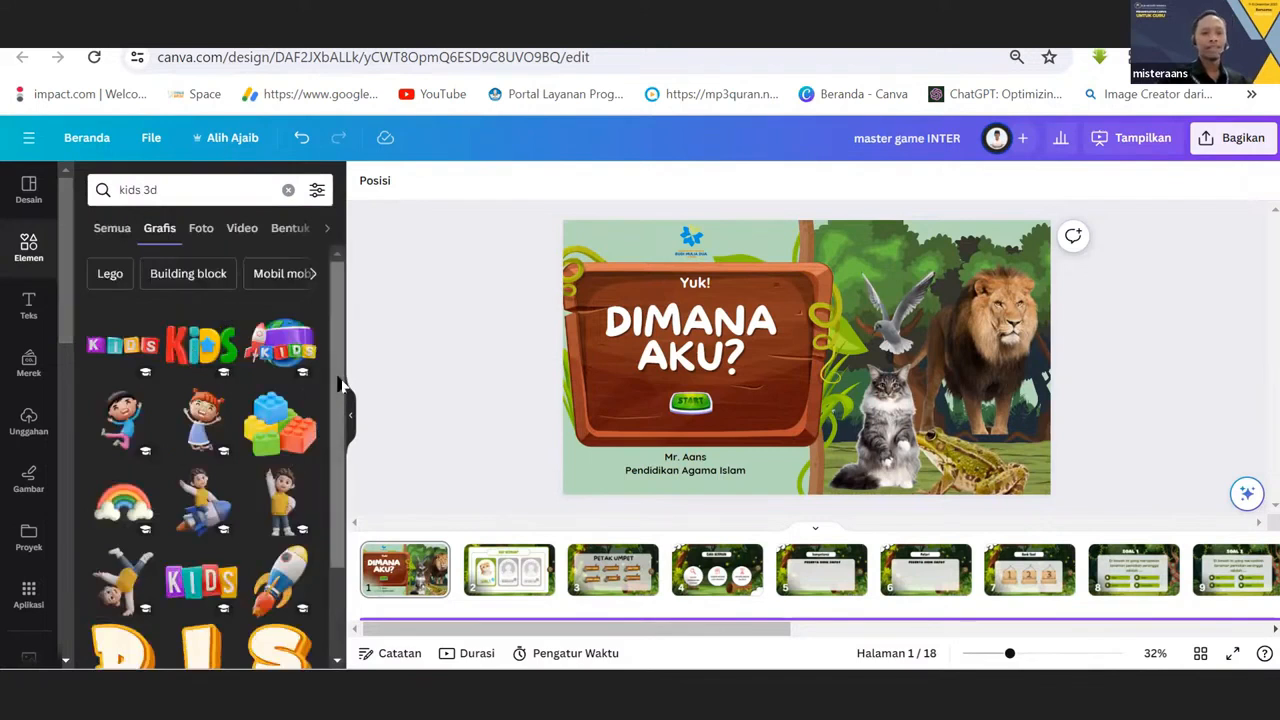
drag(340, 380, 325, 474)
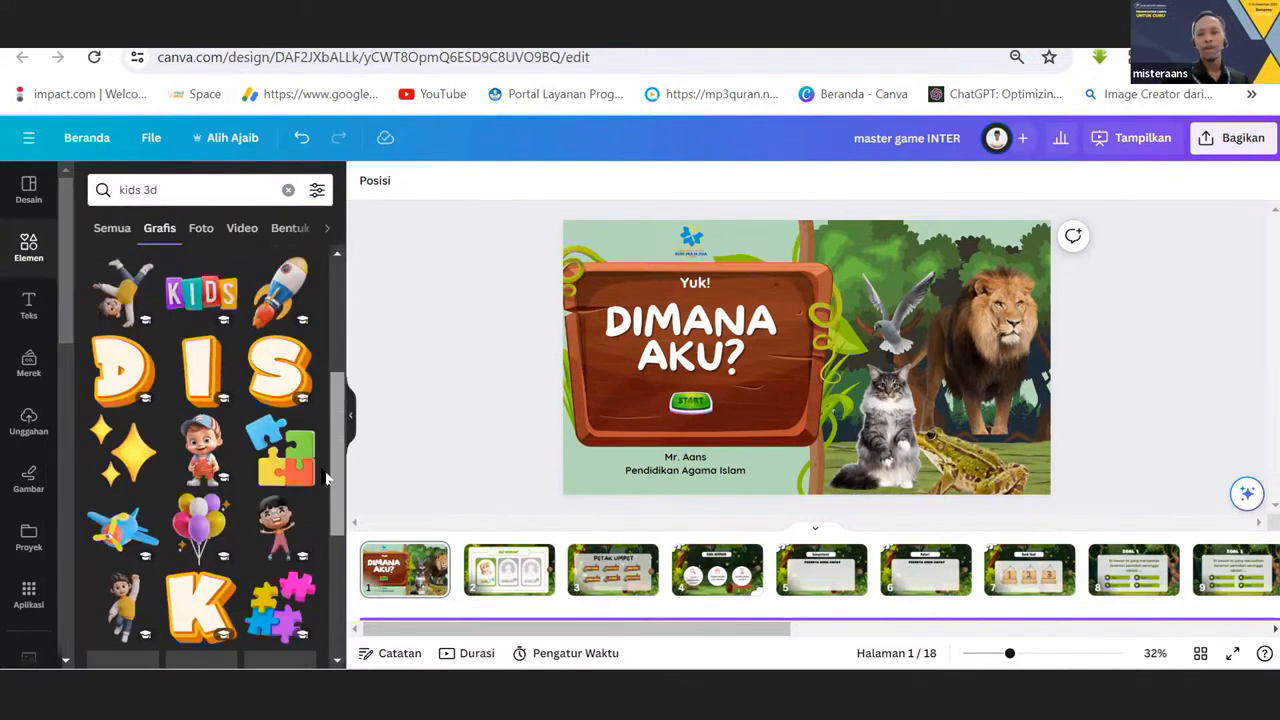
scroll(168, 355, up, 3)
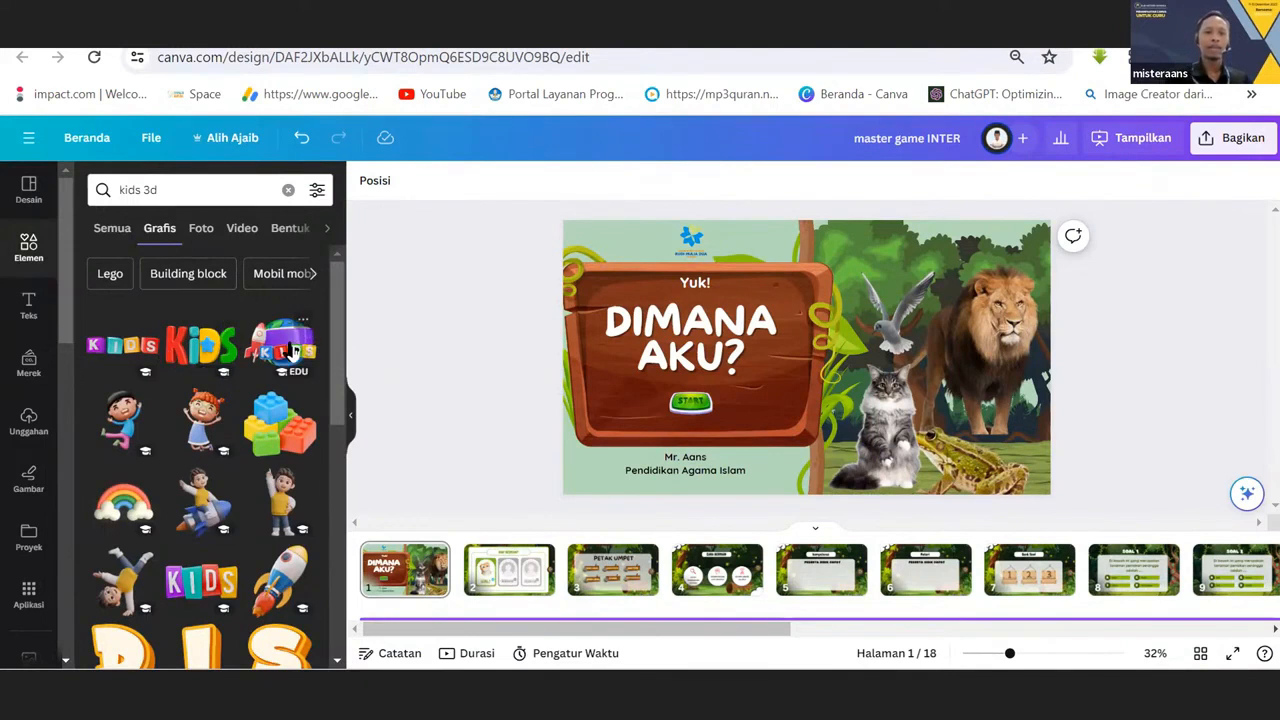
Try the KIDS globe-and-rocket graphic on the cover and remove it again.
drag(292, 352, 893, 322)
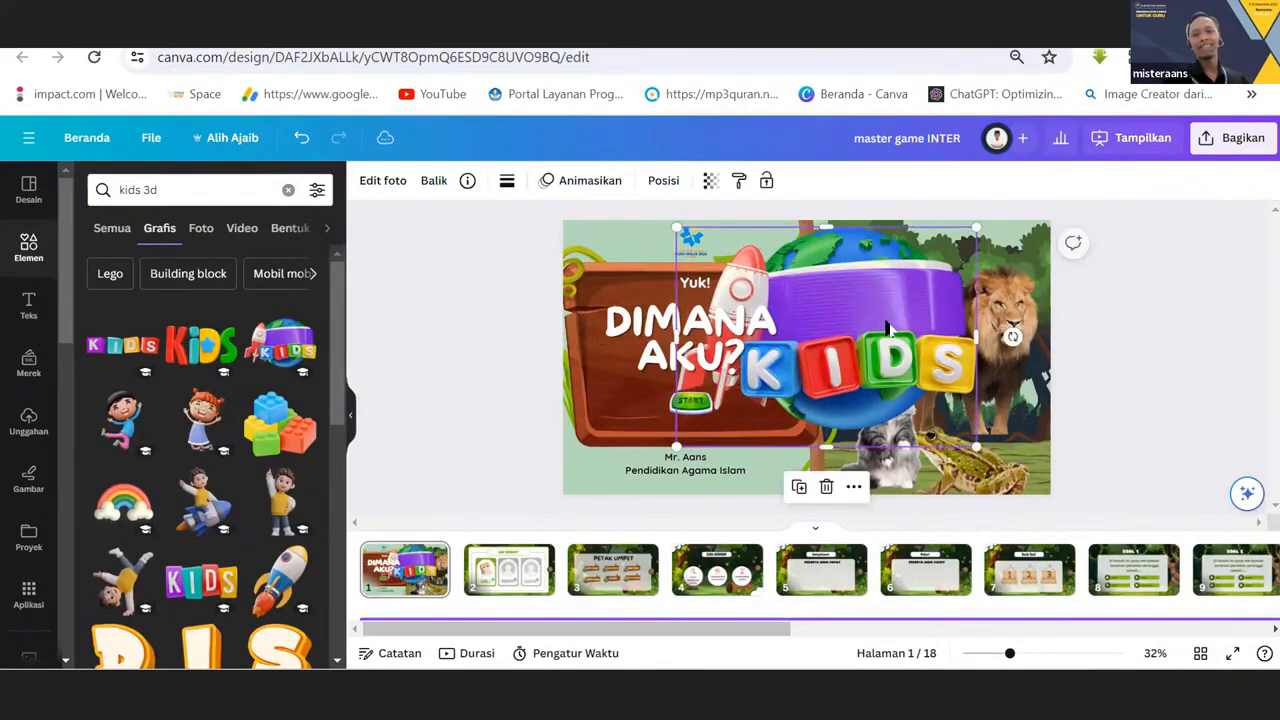
key(Delete)
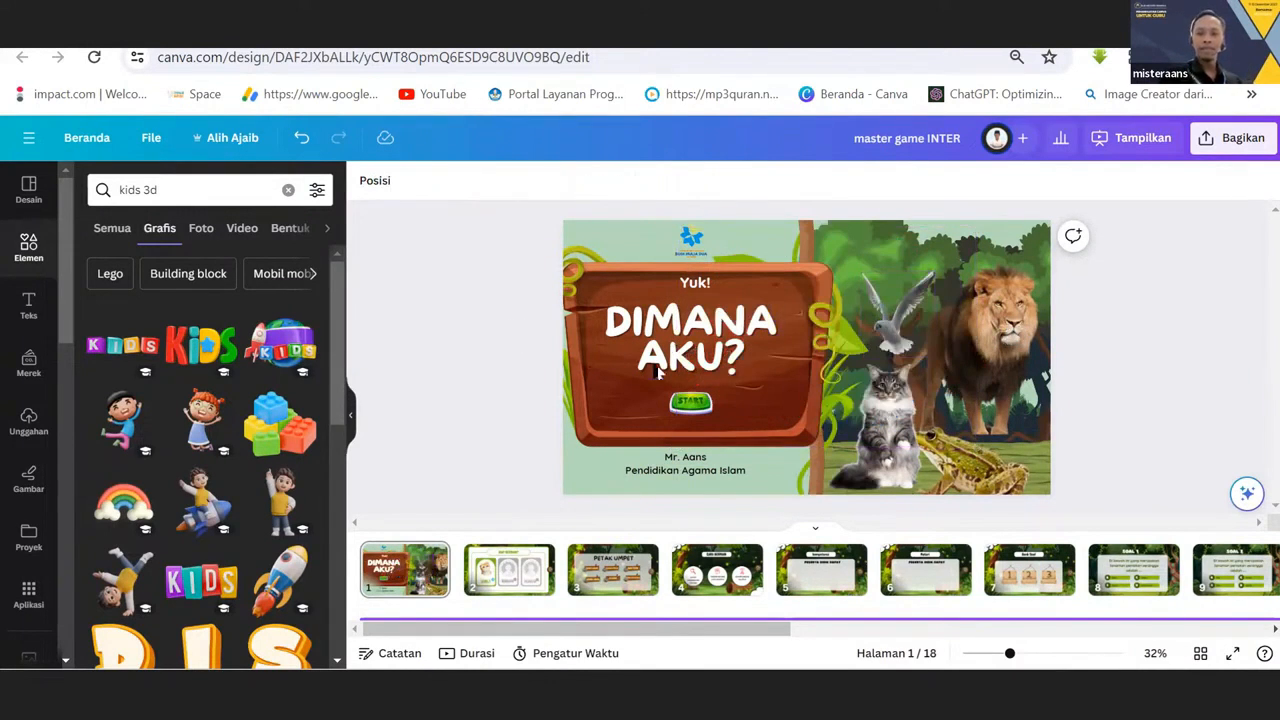
Select the START button on the cover and check which page it links to.
click(672, 401)
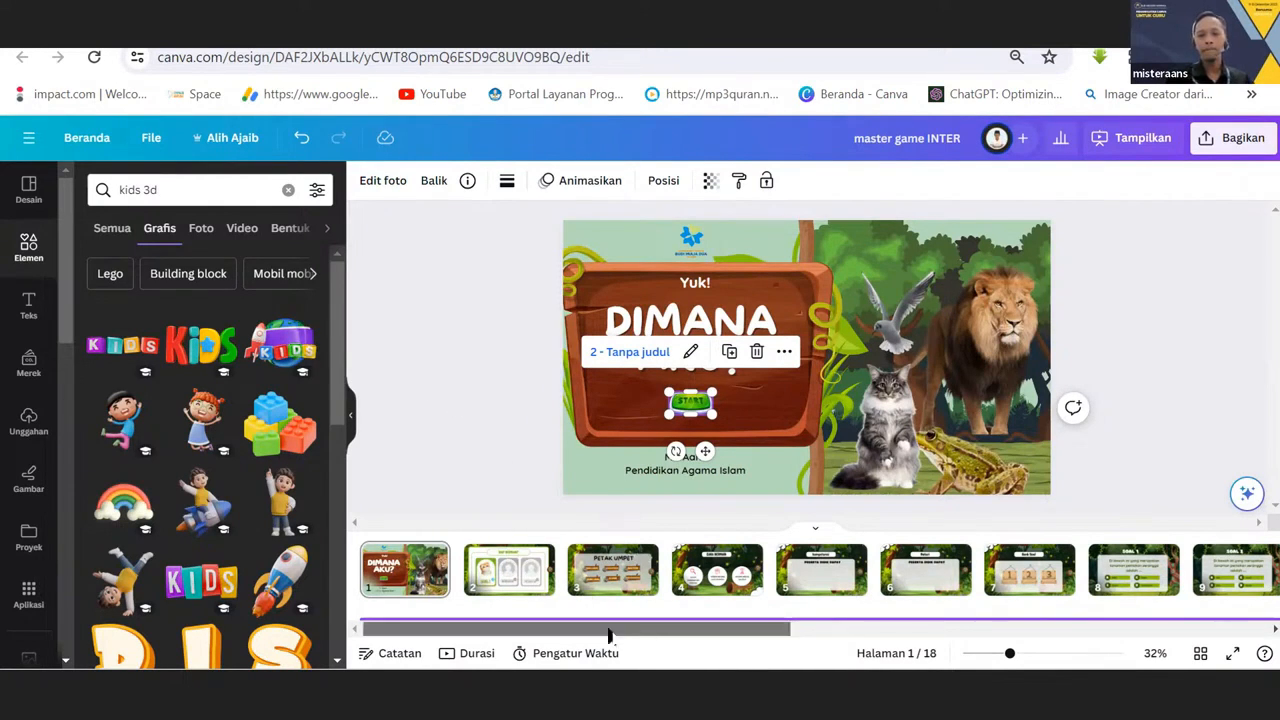
drag(596, 629, 522, 598)
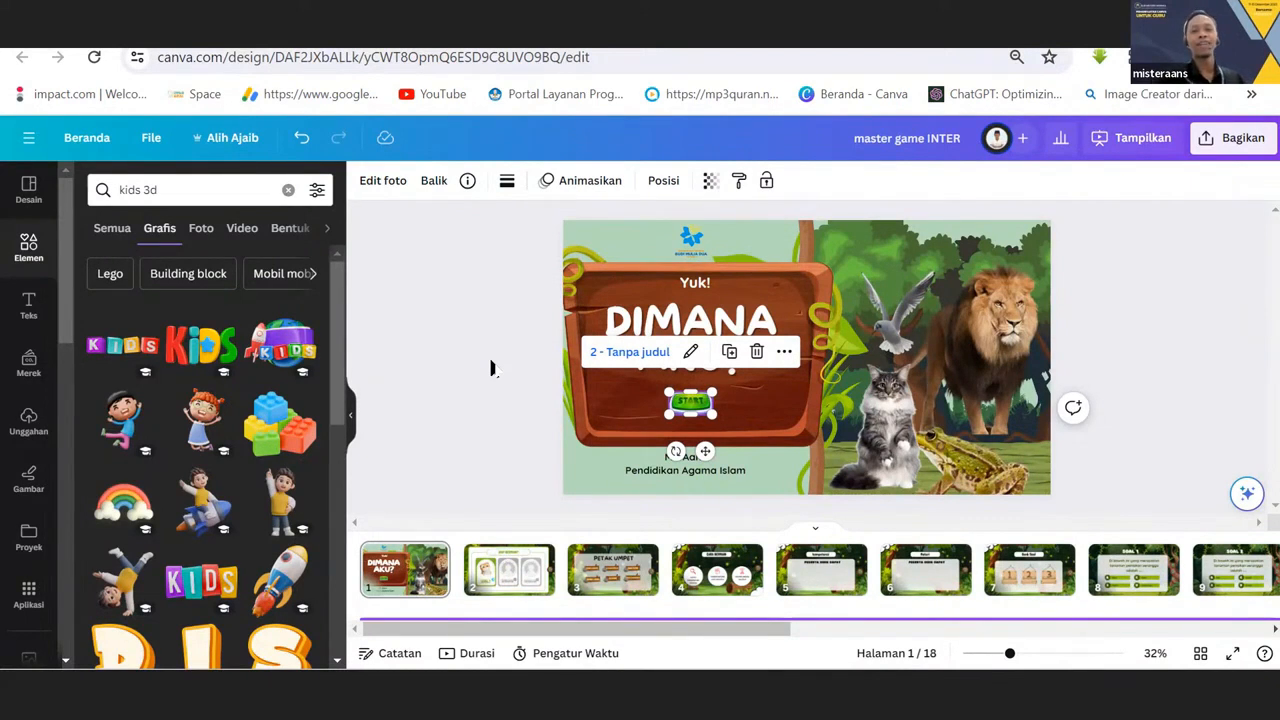
Shift the wooden title board and the vine-covered trunk slightly to the right on the cover, keeping the trunk along the forest picture's edge.
click(807, 296)
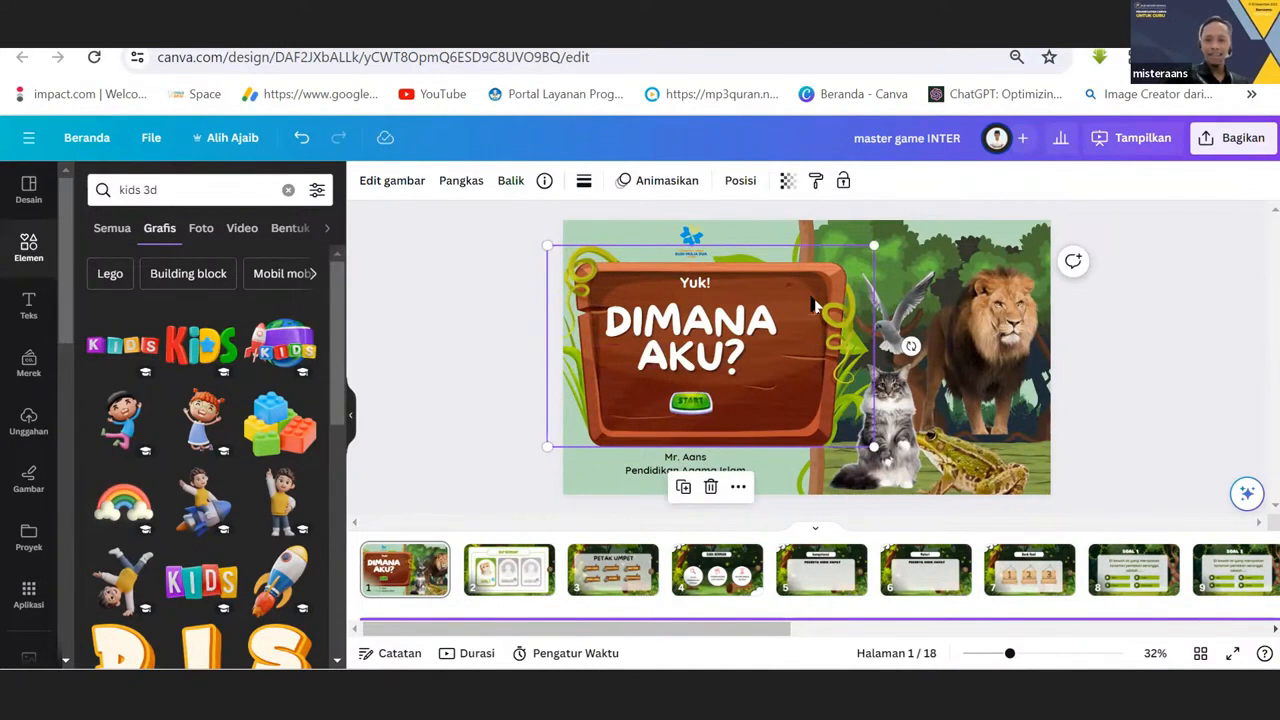
click(808, 218)
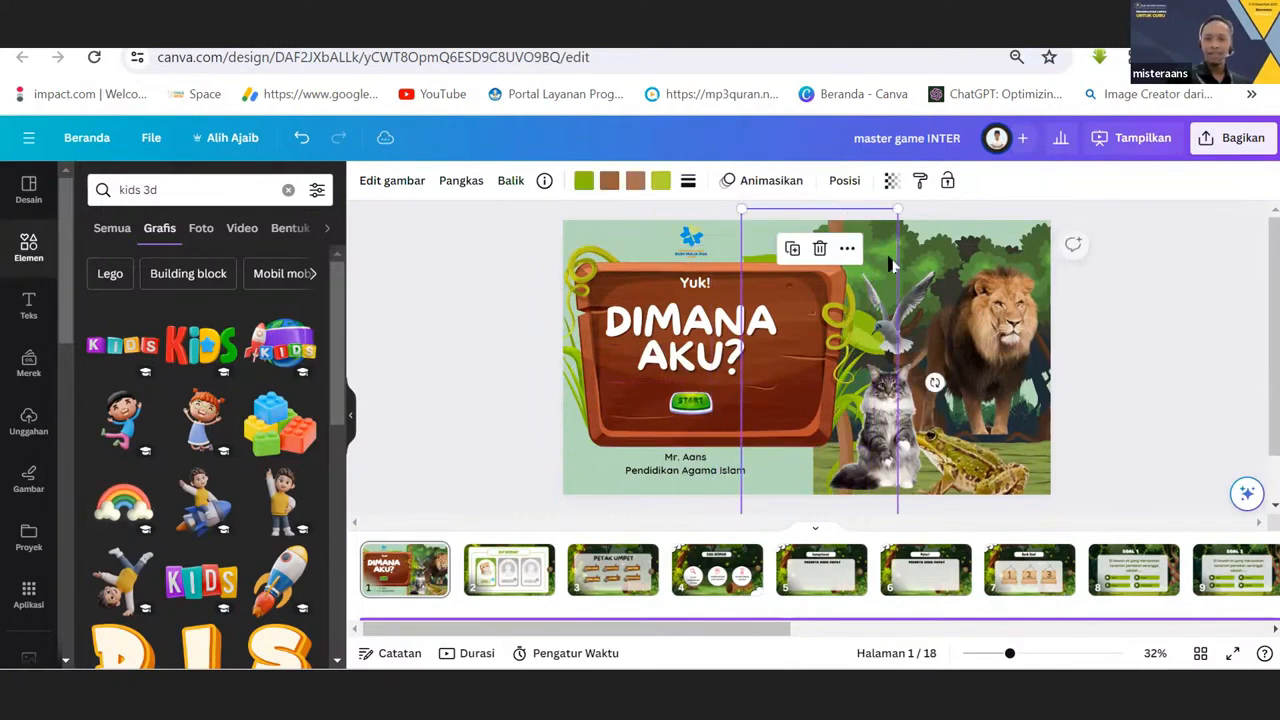
click(962, 266)
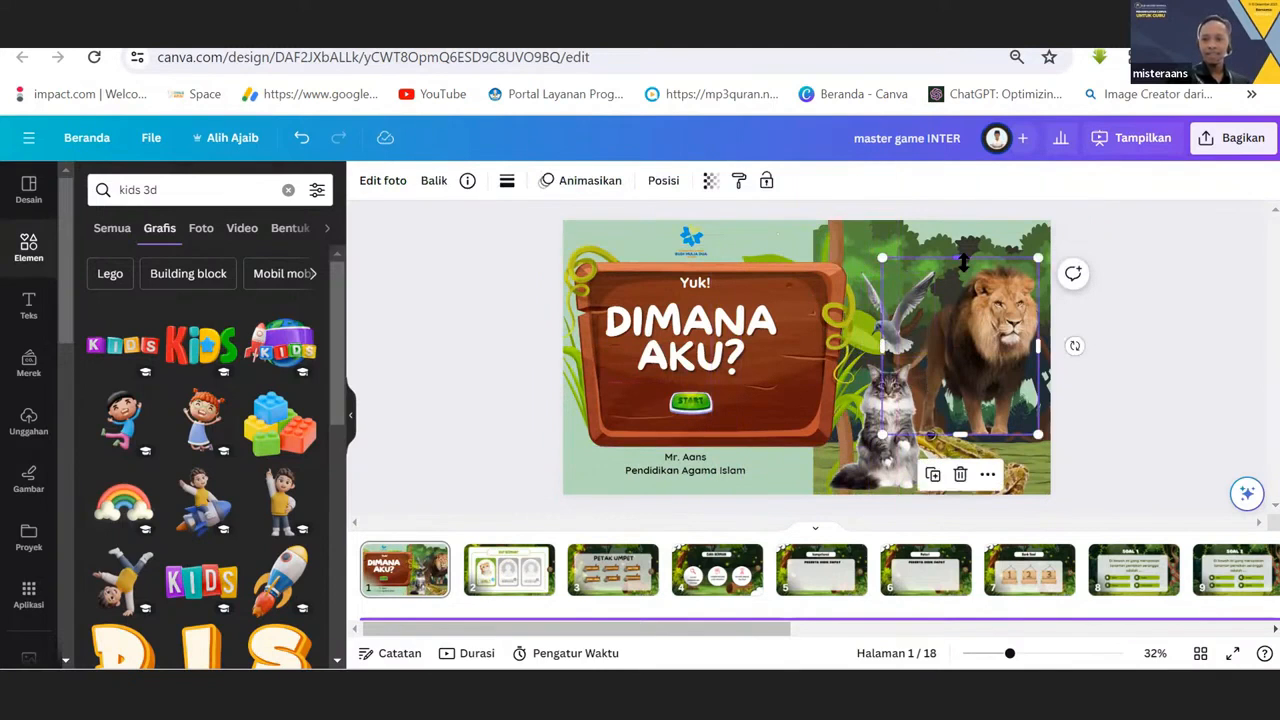
click(800, 252)
drag(826, 232, 814, 228)
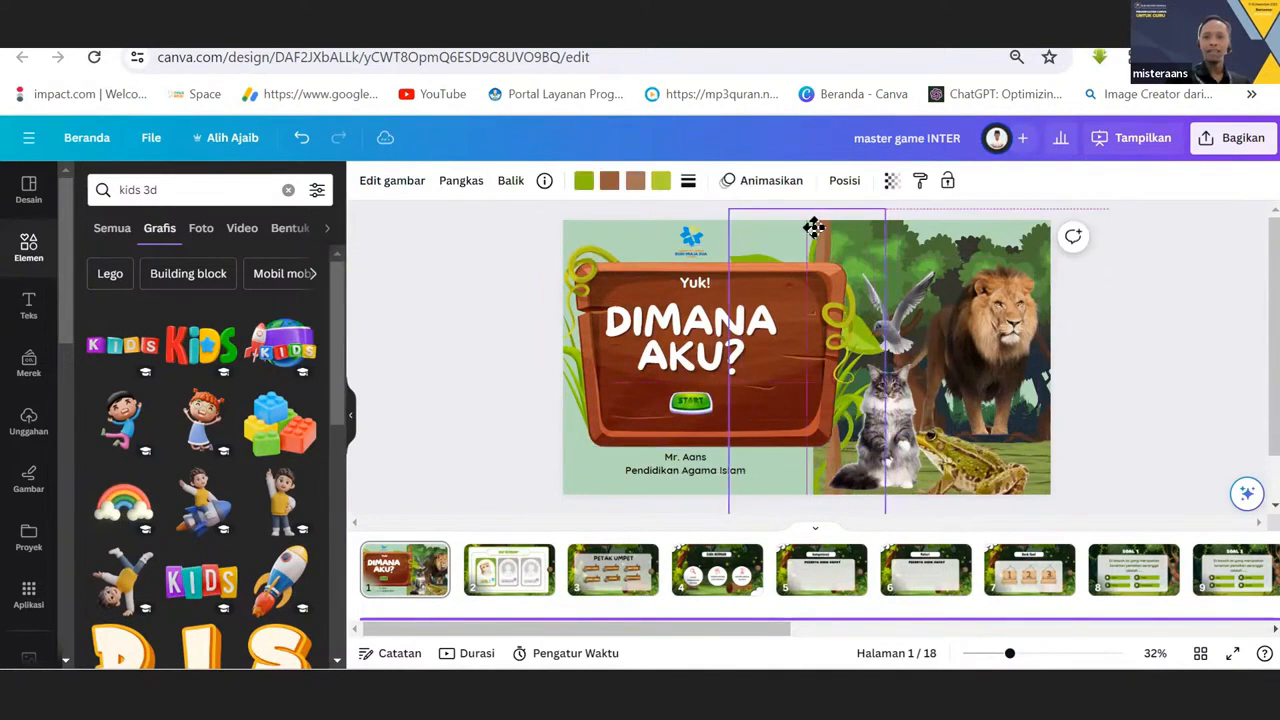
click(918, 256)
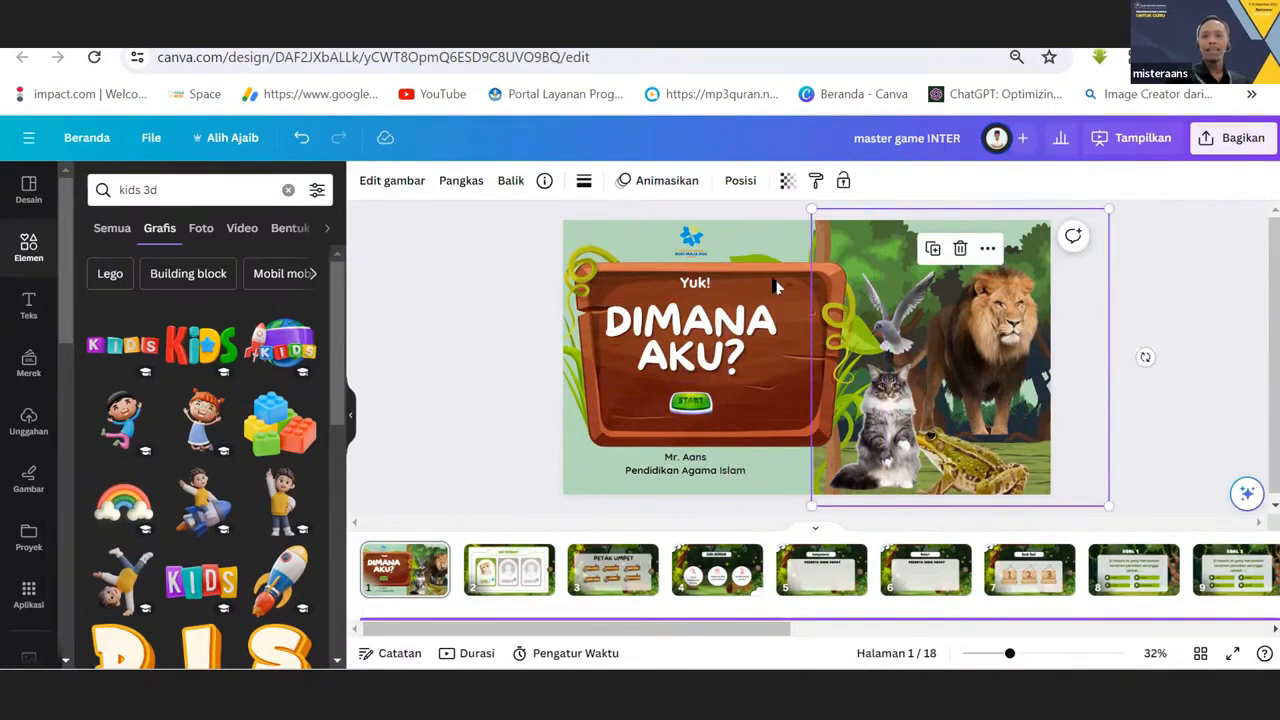
click(480, 354)
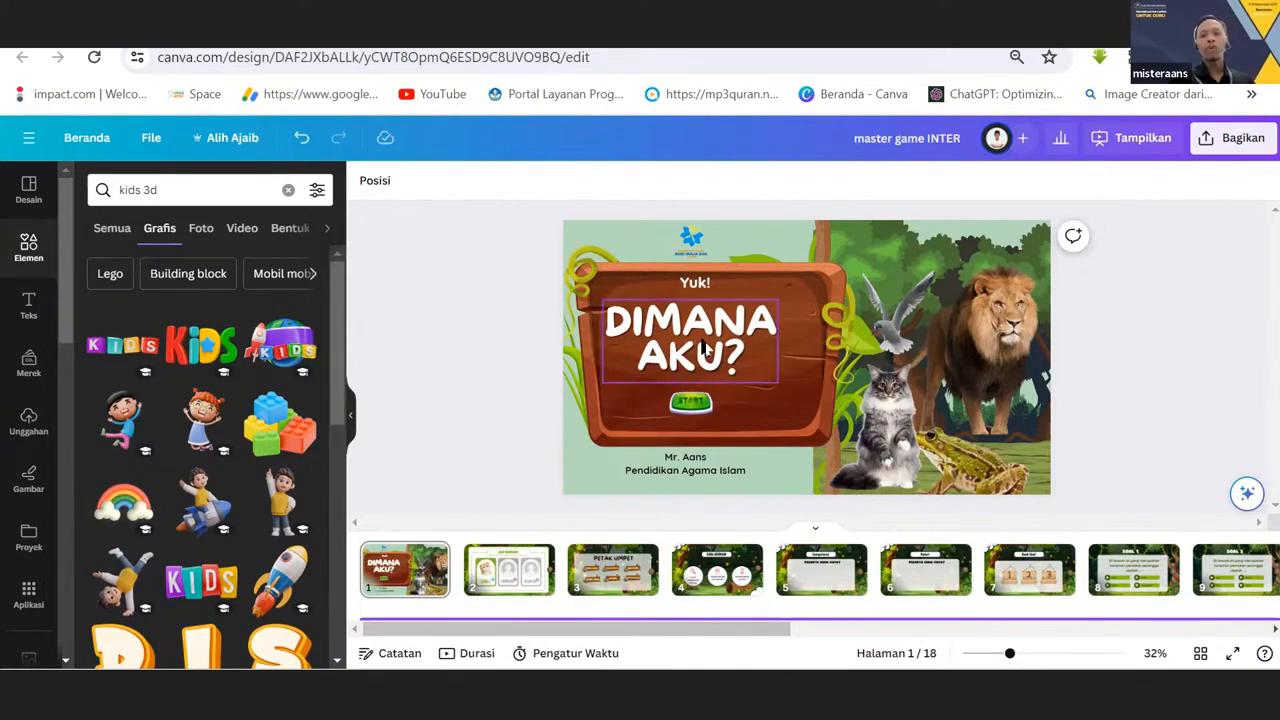
Check the START button's link against page 2, the "SIAP BERMAIN?" level selection, and return to the cover.
click(673, 400)
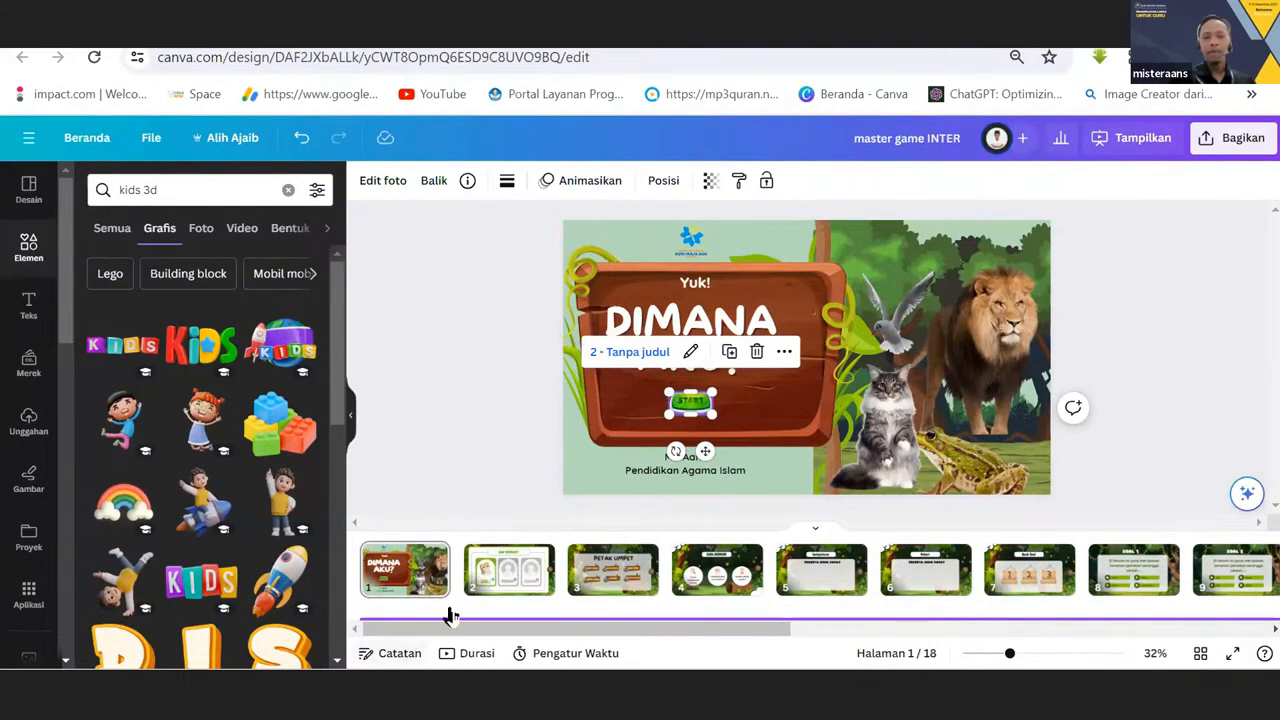
click(490, 582)
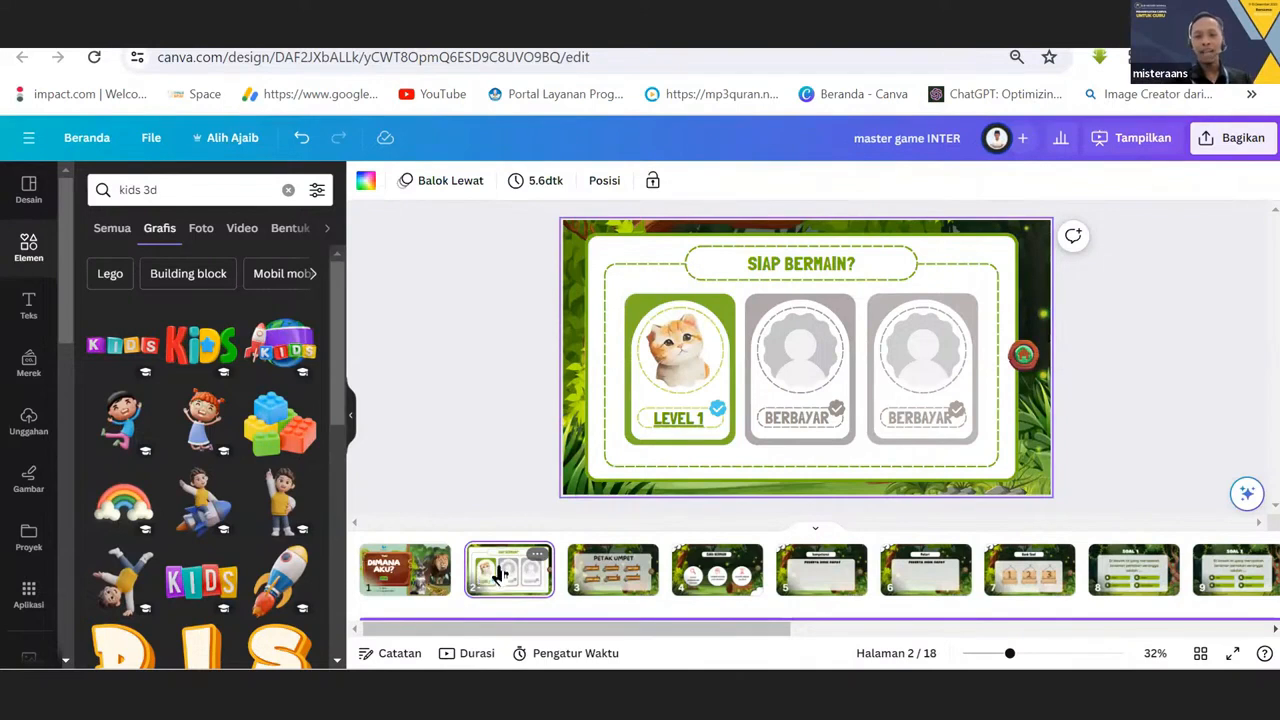
drag(529, 577, 592, 572)
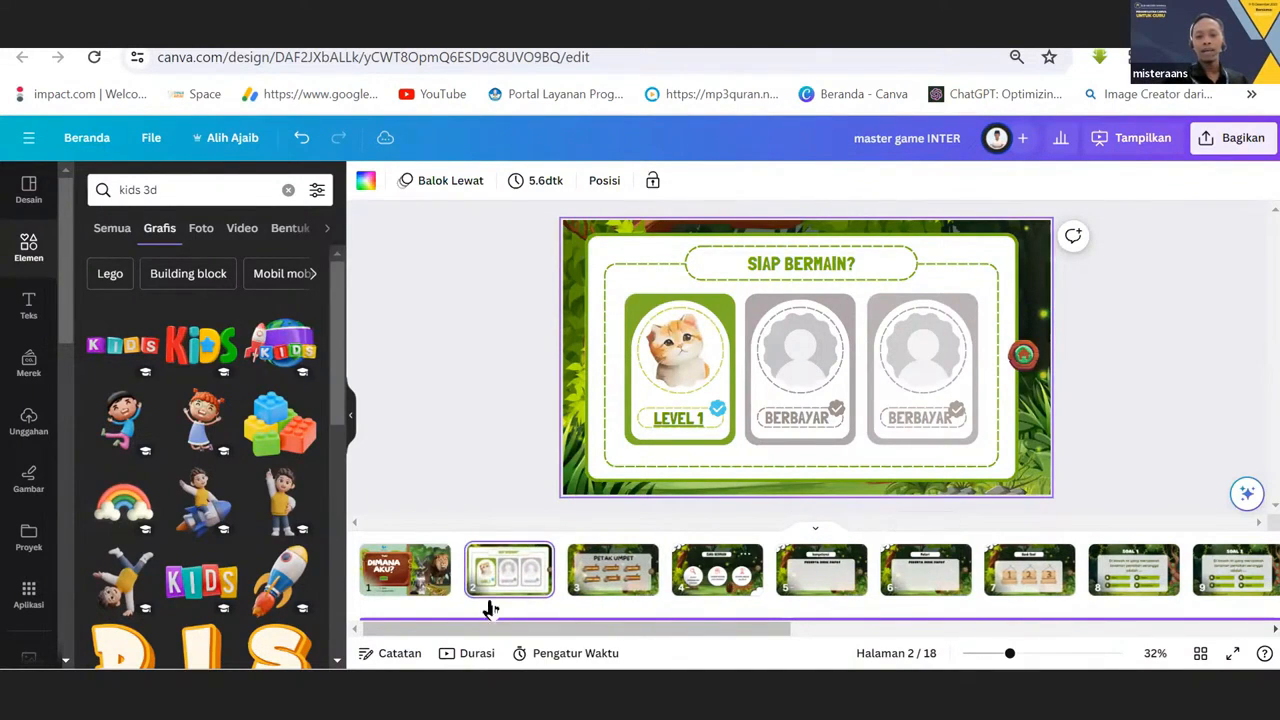
click(420, 590)
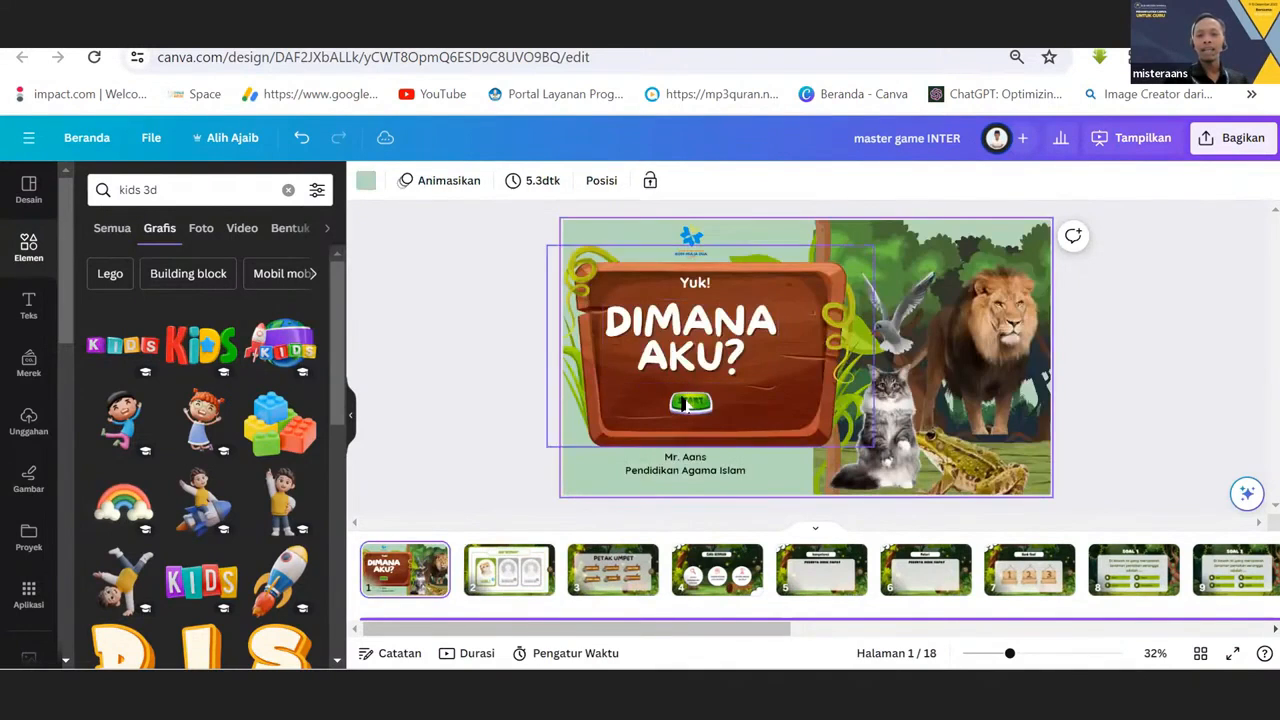
Remove the existing page link from the START button on the cover.
click(688, 400)
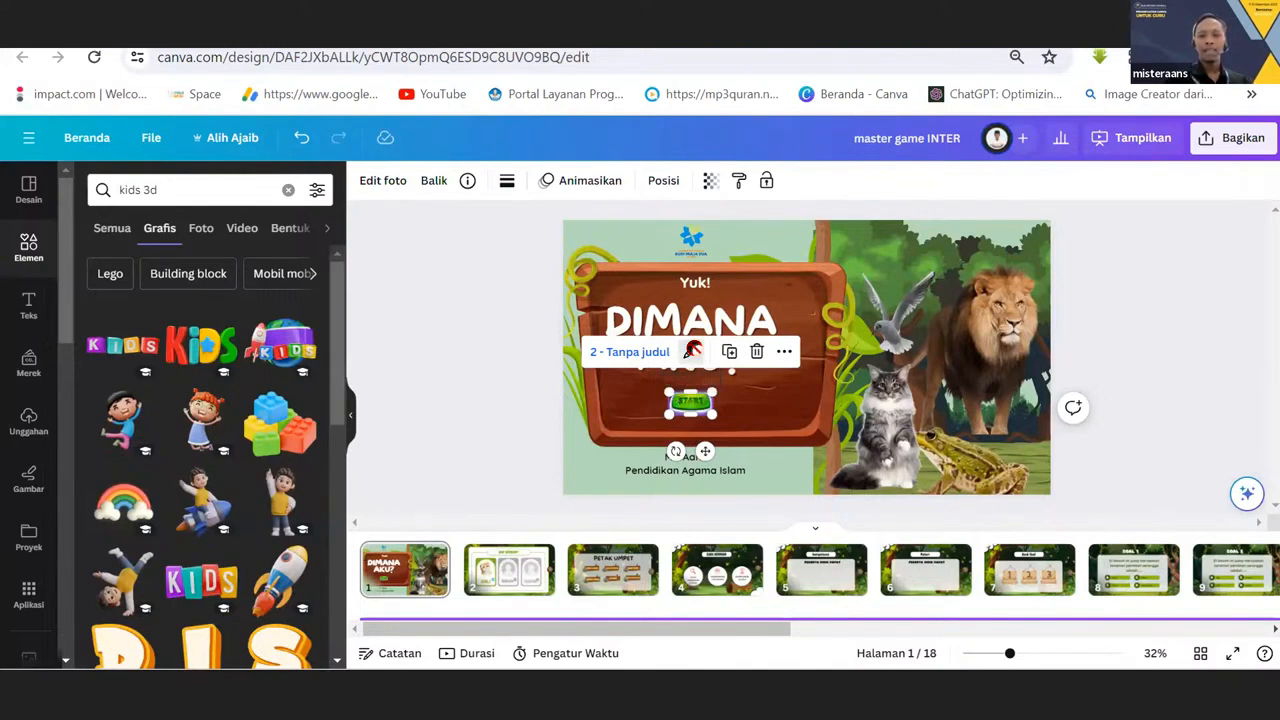
click(693, 351)
click(743, 363)
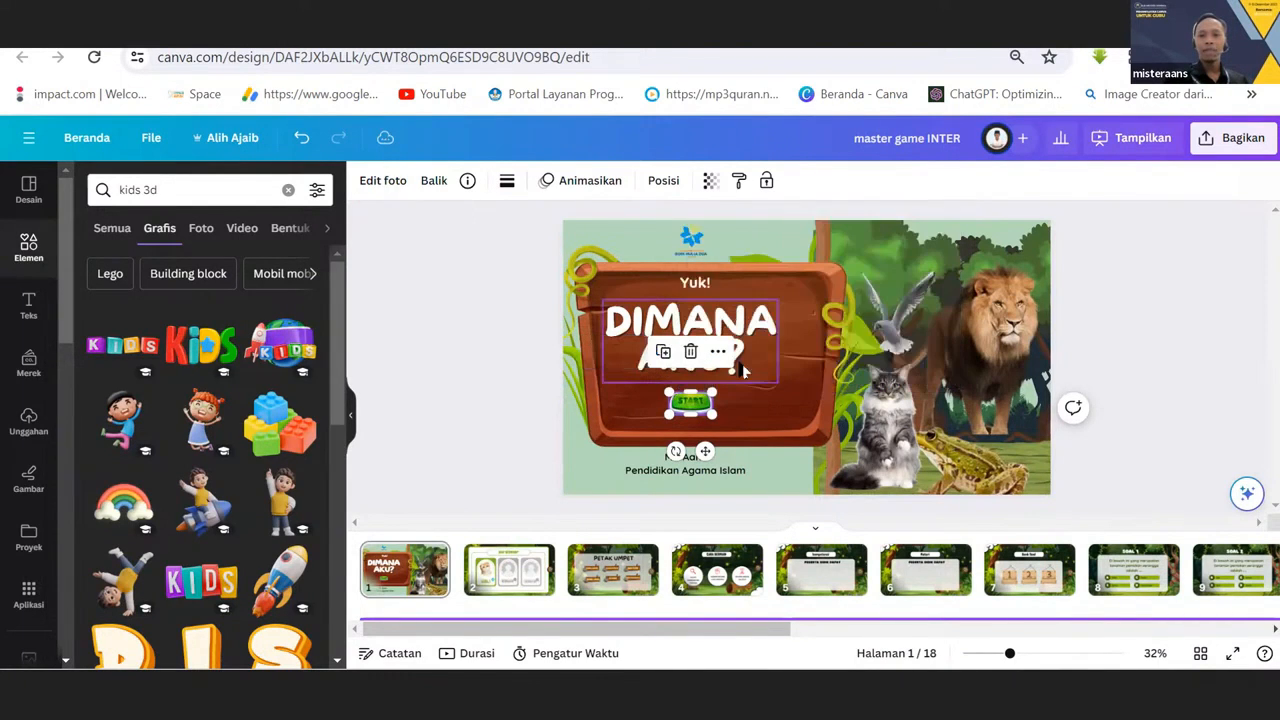
click(526, 403)
Link the START button on the cover to page 2, "2 - Tanpa judul".
click(683, 415)
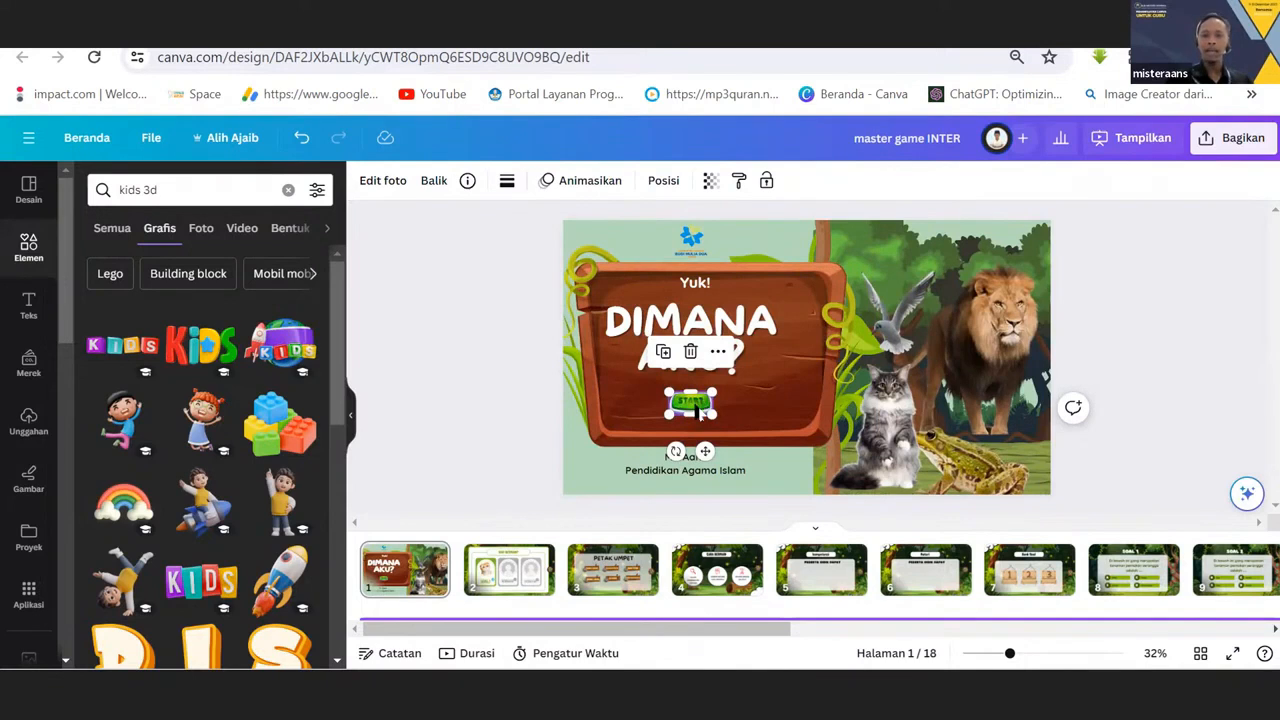
right_click(698, 412)
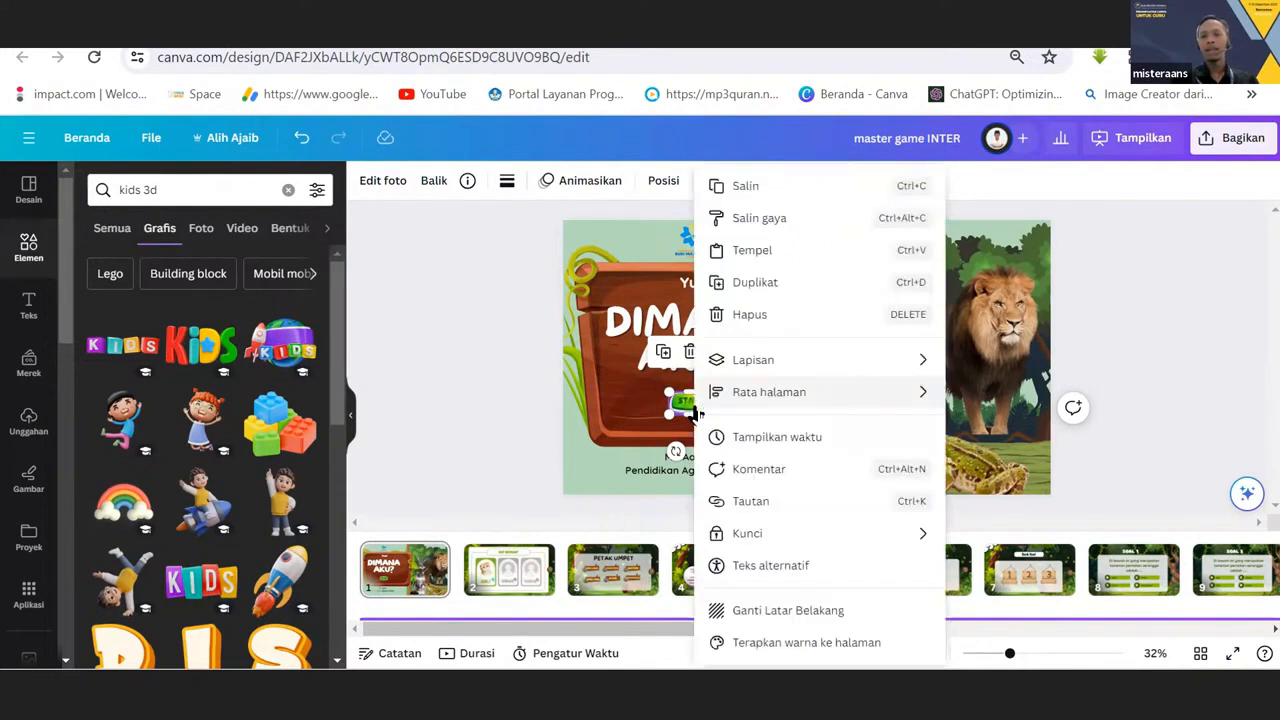
mouse_move(697, 413)
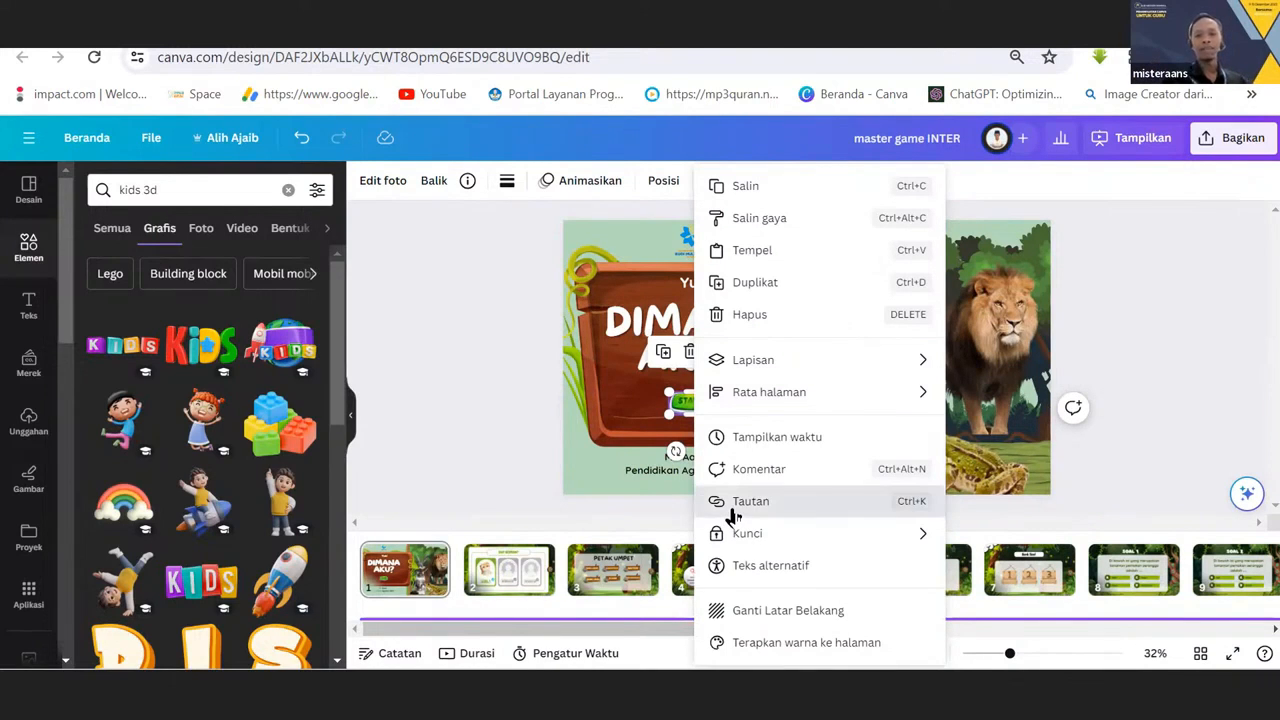
click(732, 509)
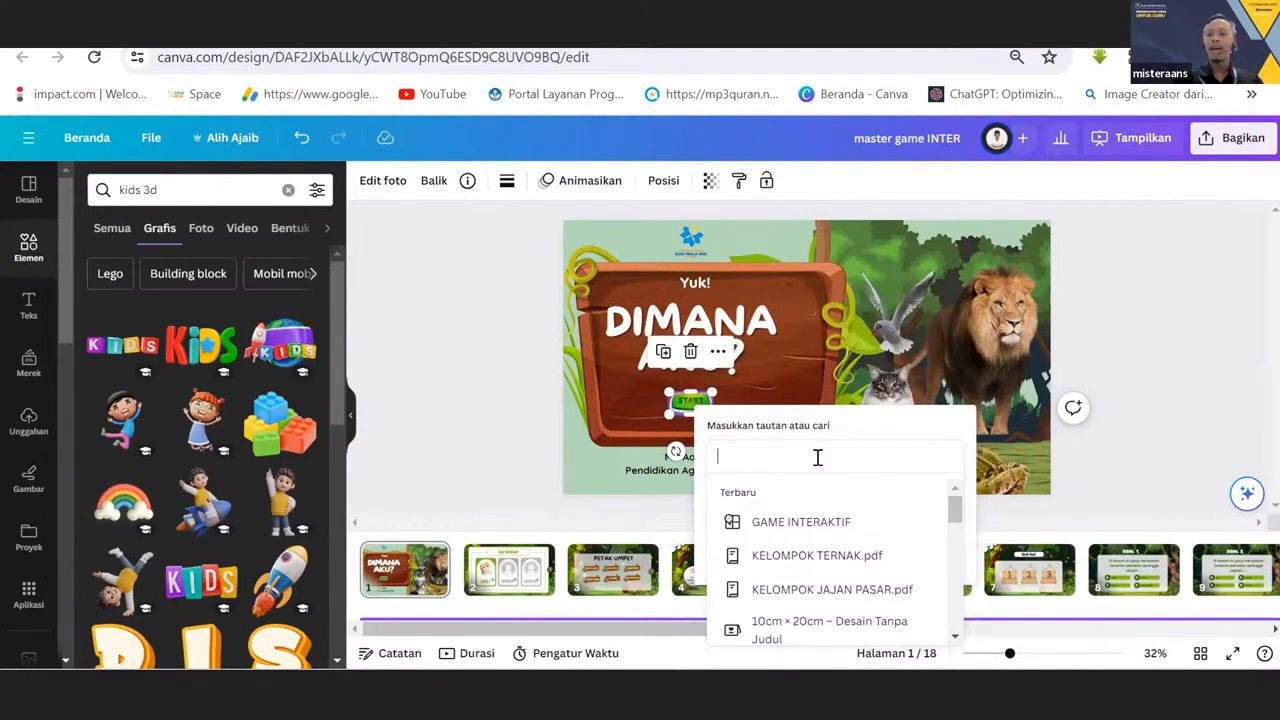
text(2)
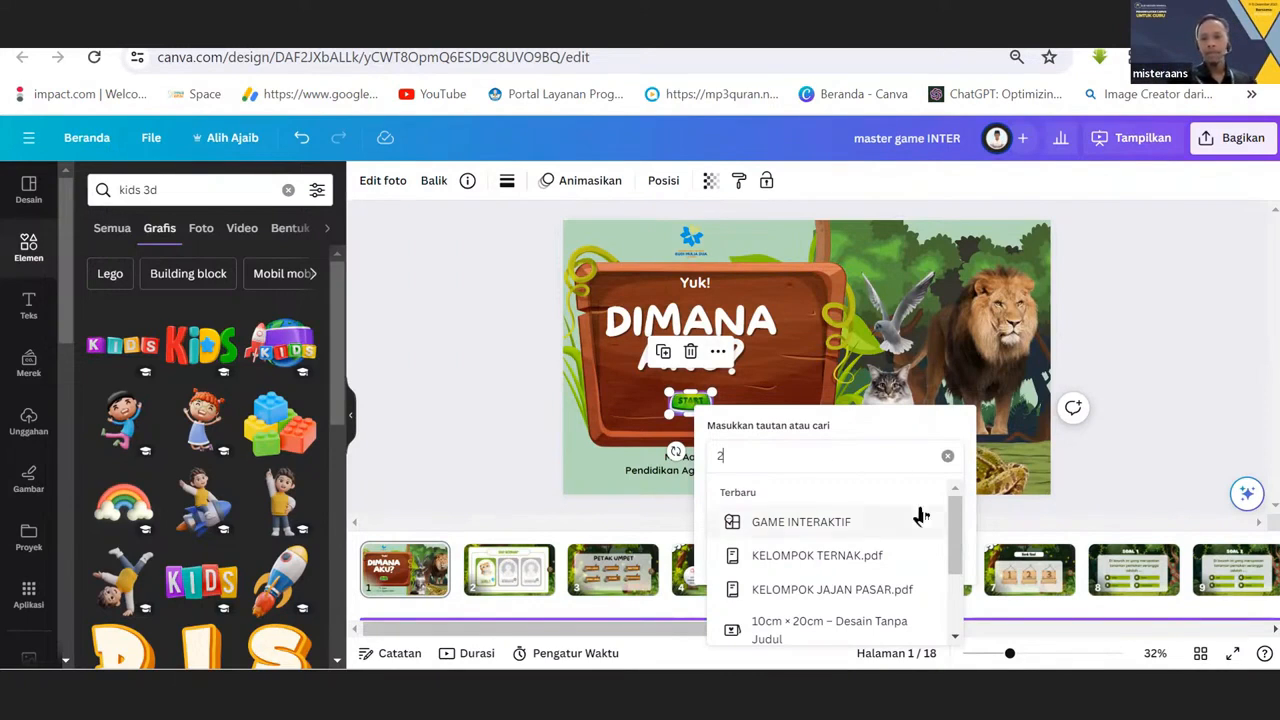
scroll(920, 530, down, 1)
scroll(900, 510, up, 1)
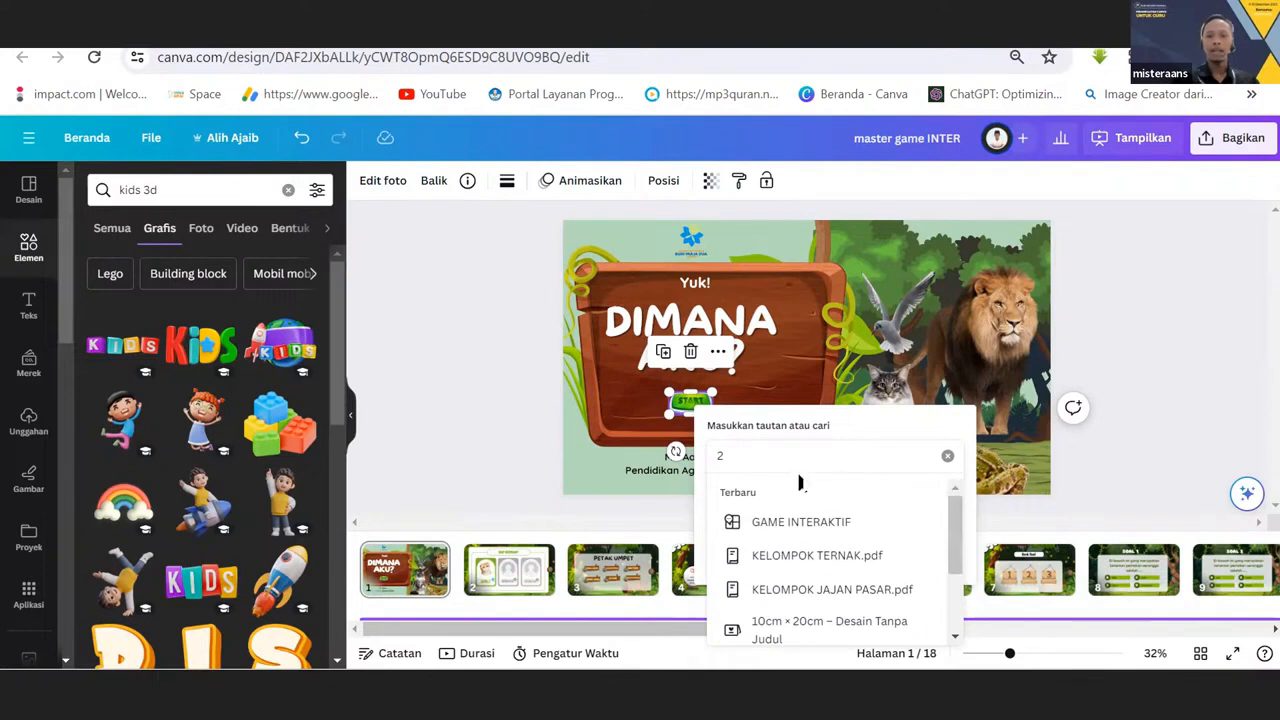
key(Return)
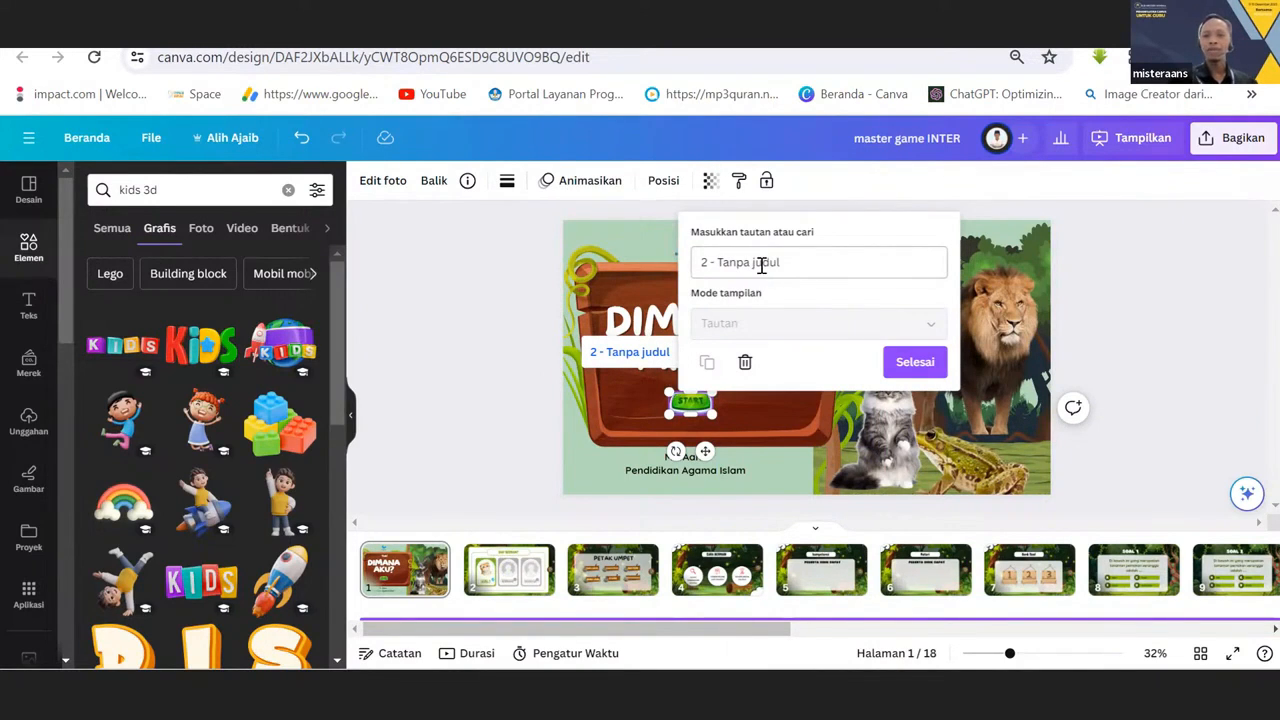
click(451, 403)
click(451, 403)
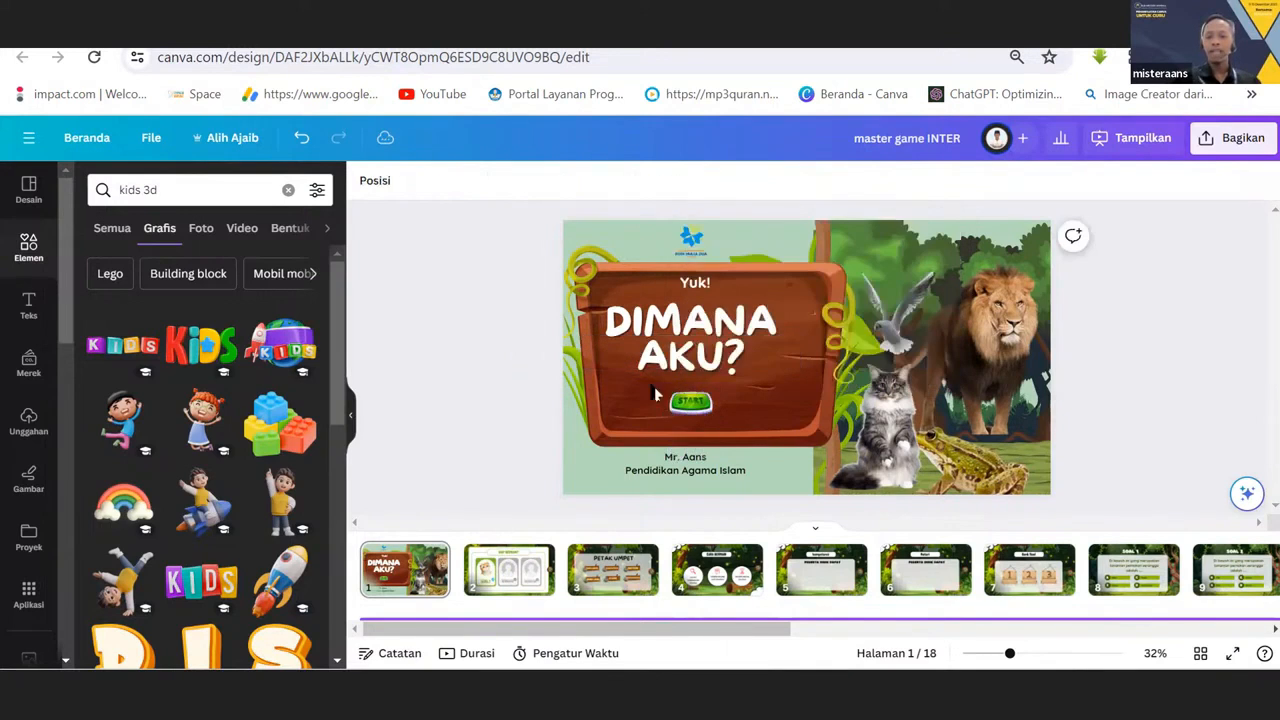
Reselect the START button on the cover and check which page its new link targets.
click(692, 410)
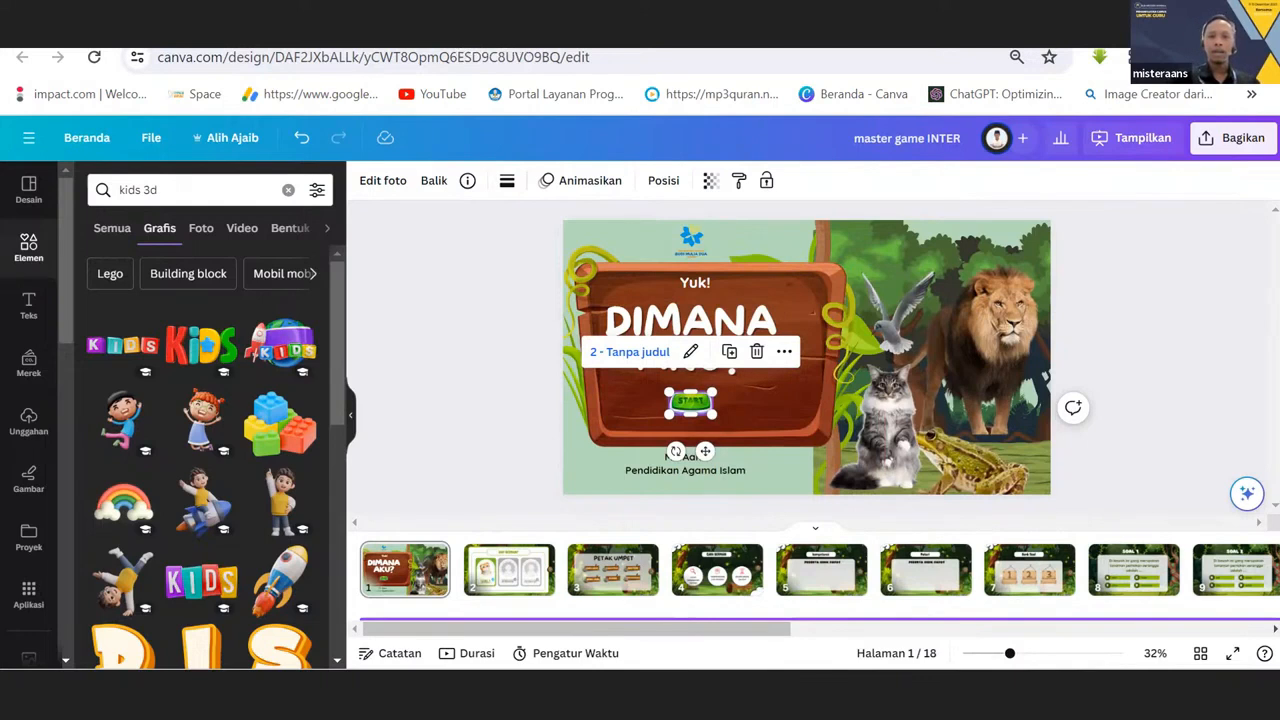
click(456, 400)
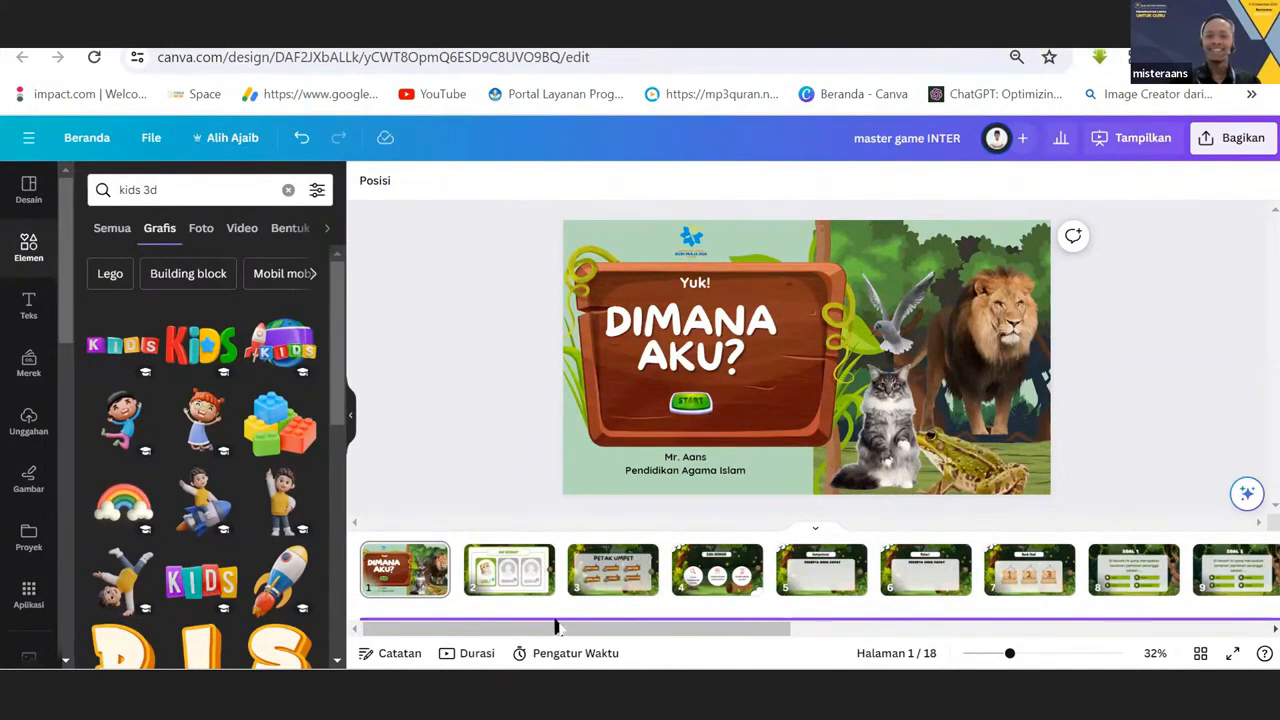
scroll(545, 645, right, 2)
scroll(538, 653, left, 2)
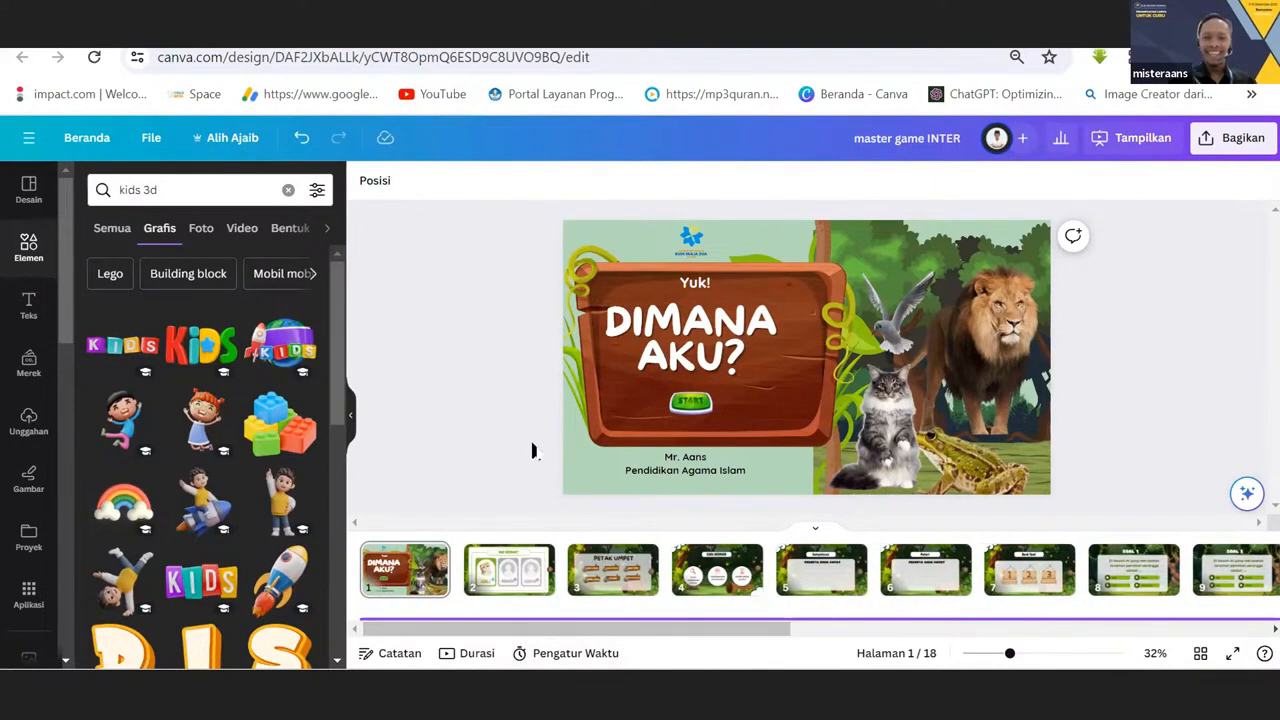
Present the design full screen from page 1, test the START button's link, and return to the cover in the editor.
click(405, 578)
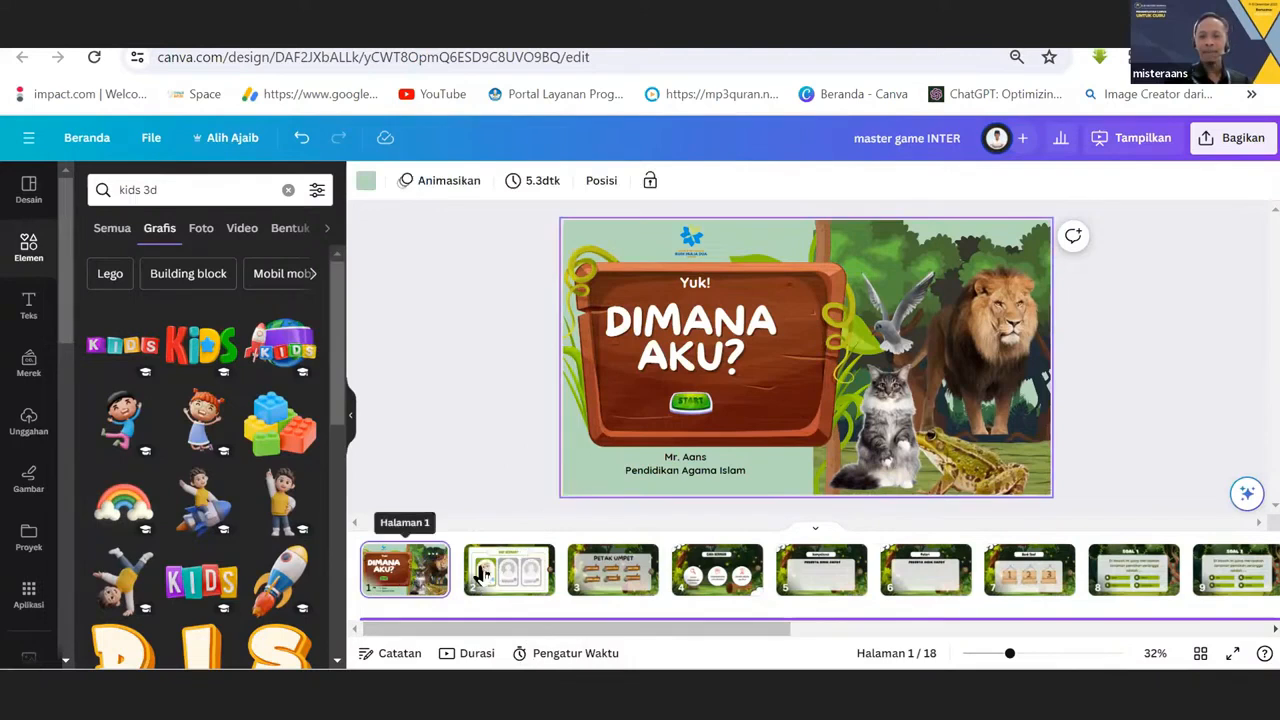
click(692, 404)
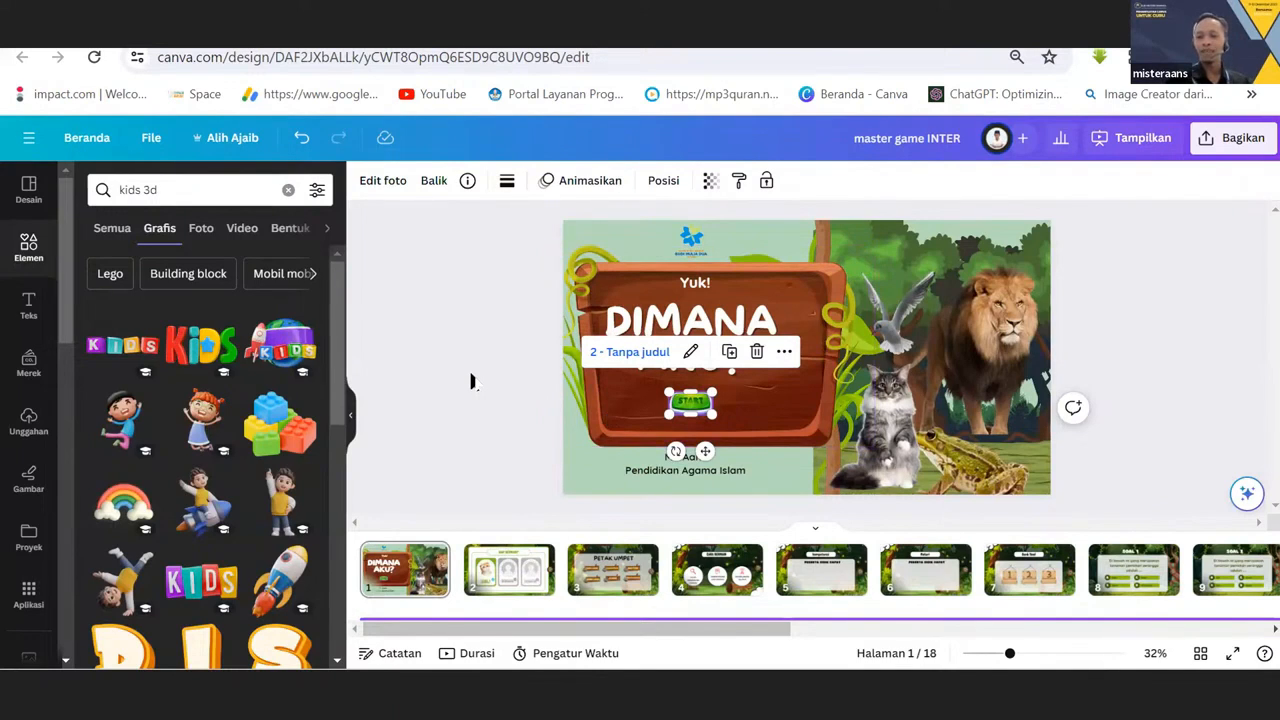
click(1231, 656)
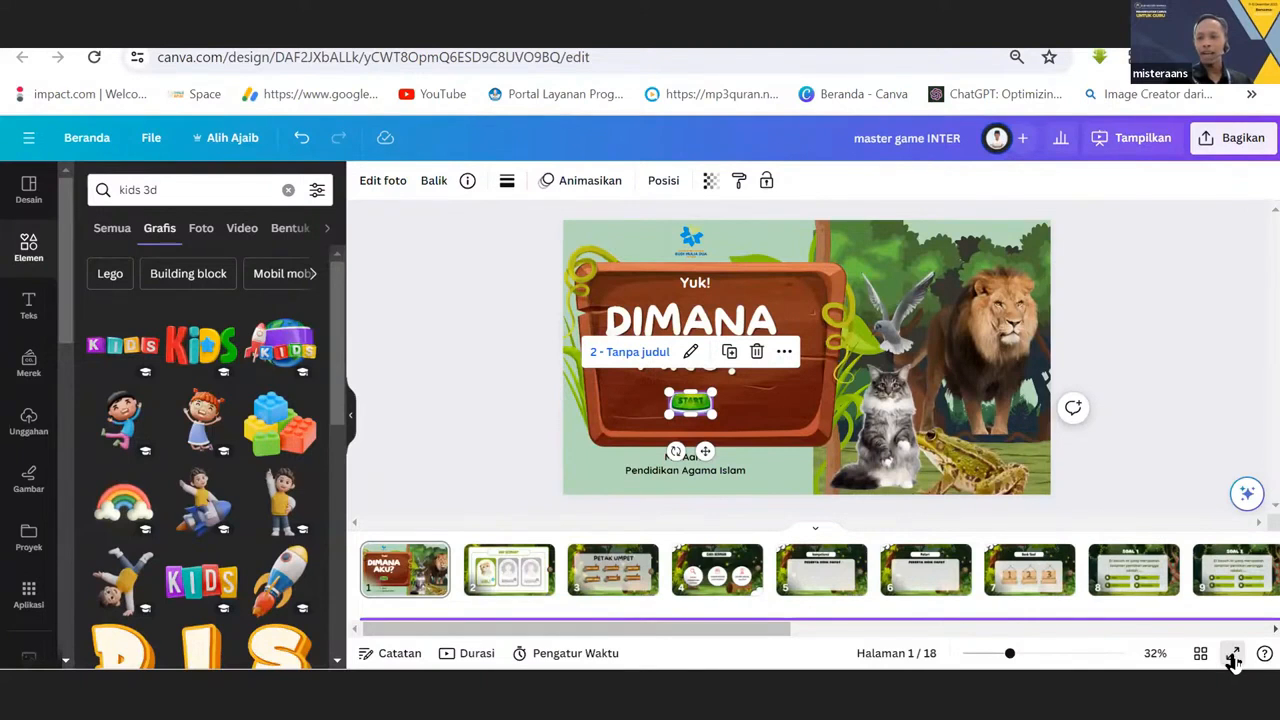
click(1233, 658)
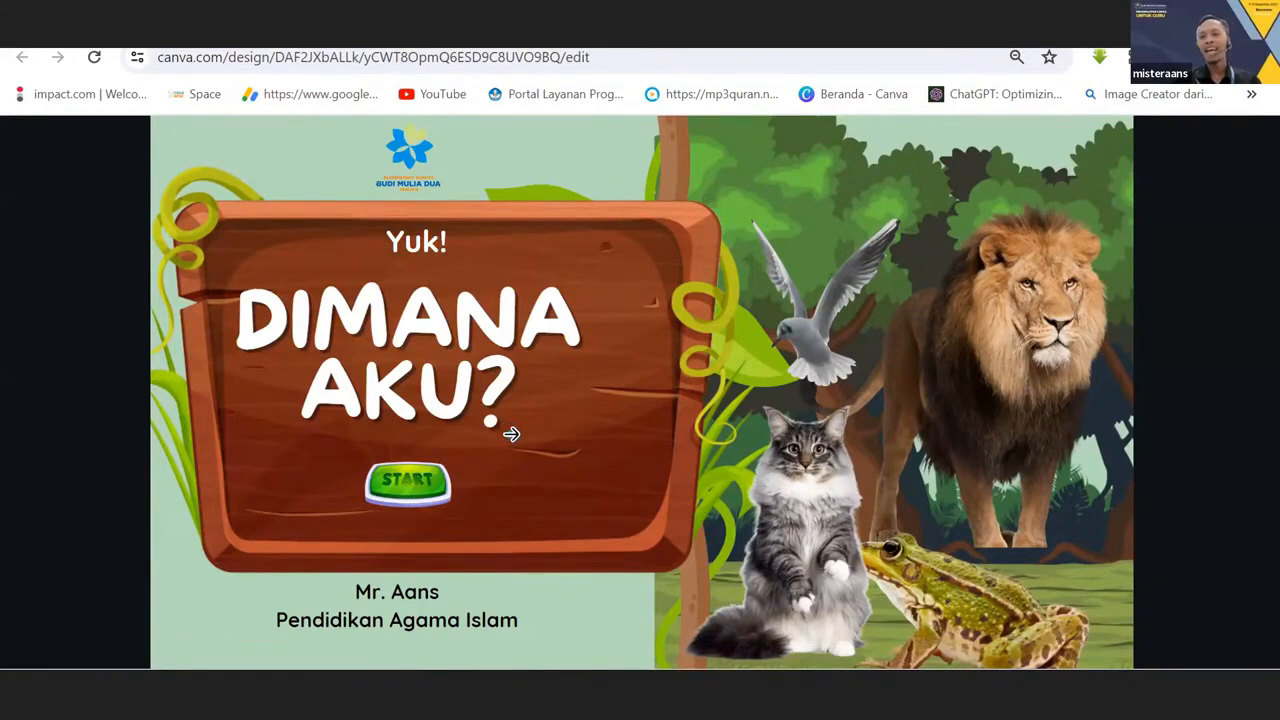
click(405, 485)
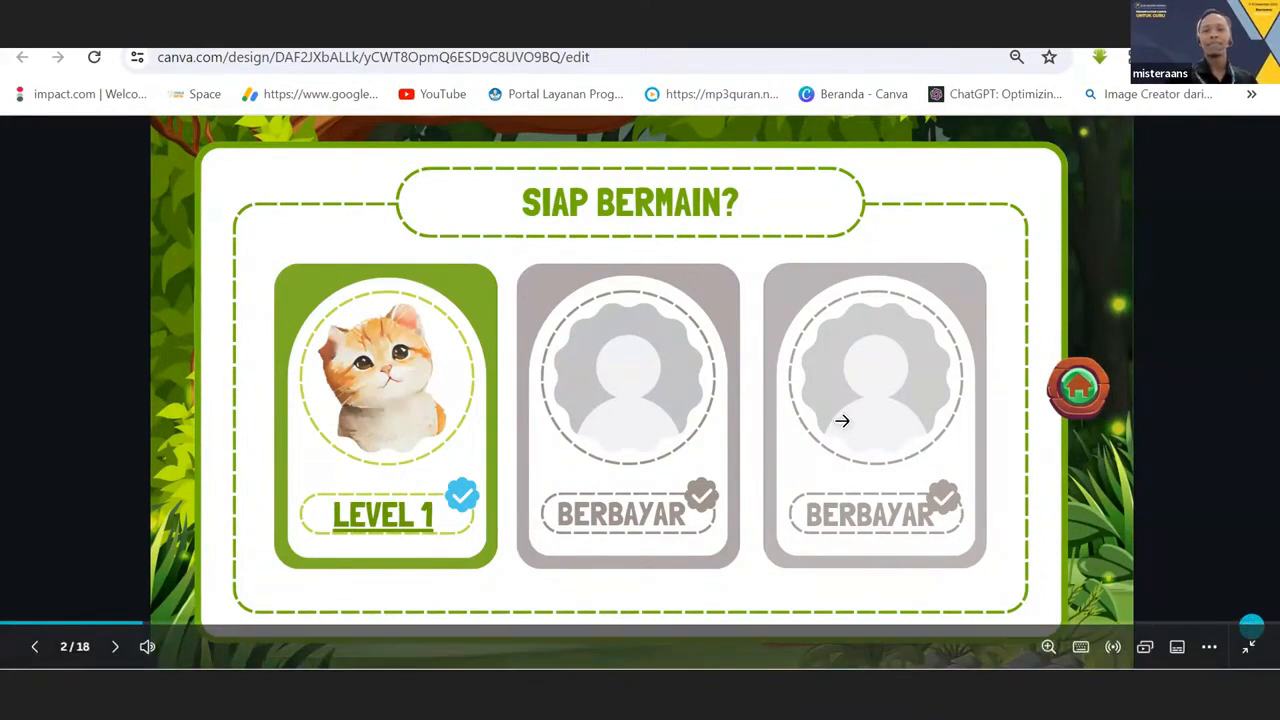
key(Escape)
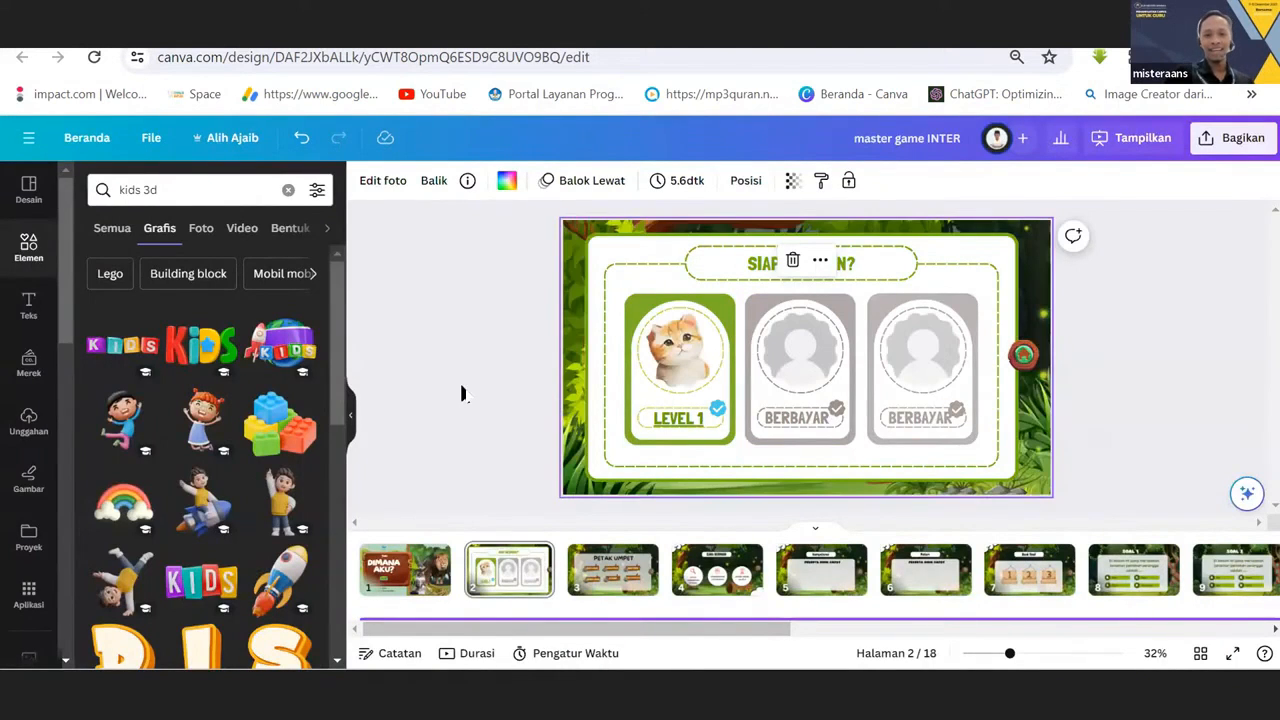
click(407, 583)
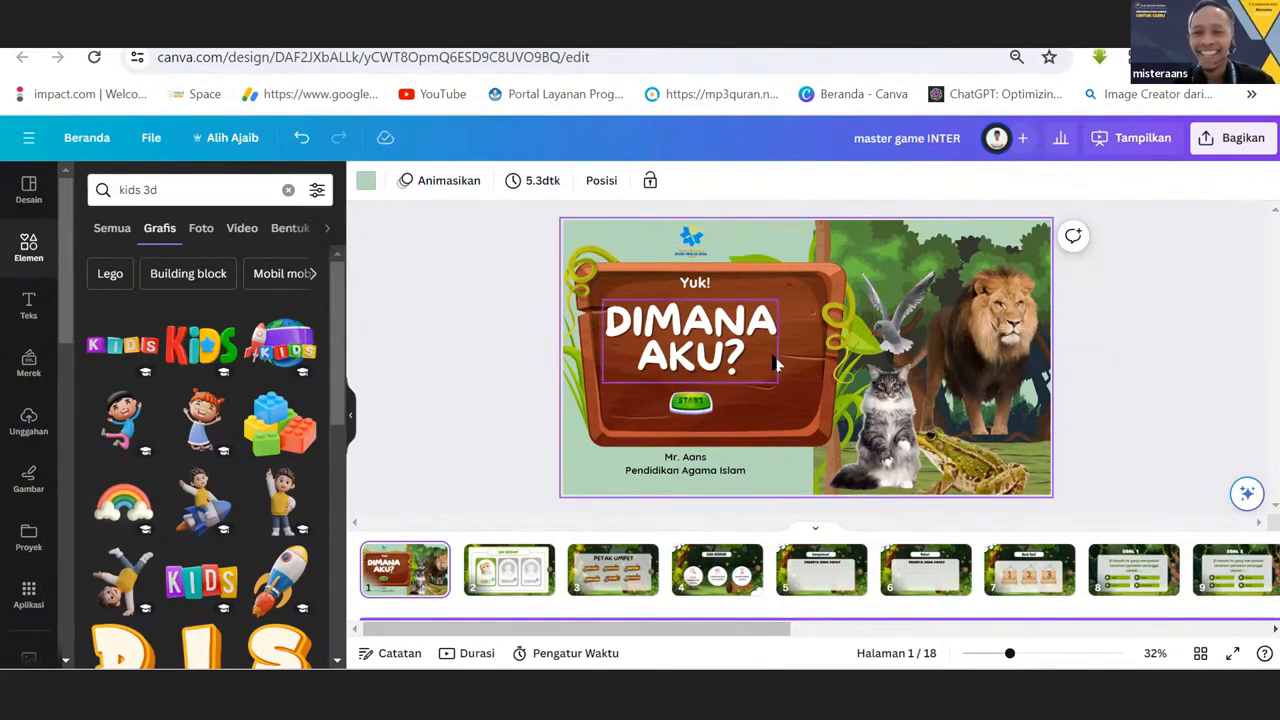
On page 2, check the link targets of the LEVEL 1 card and both BERBAYAR cards.
click(493, 573)
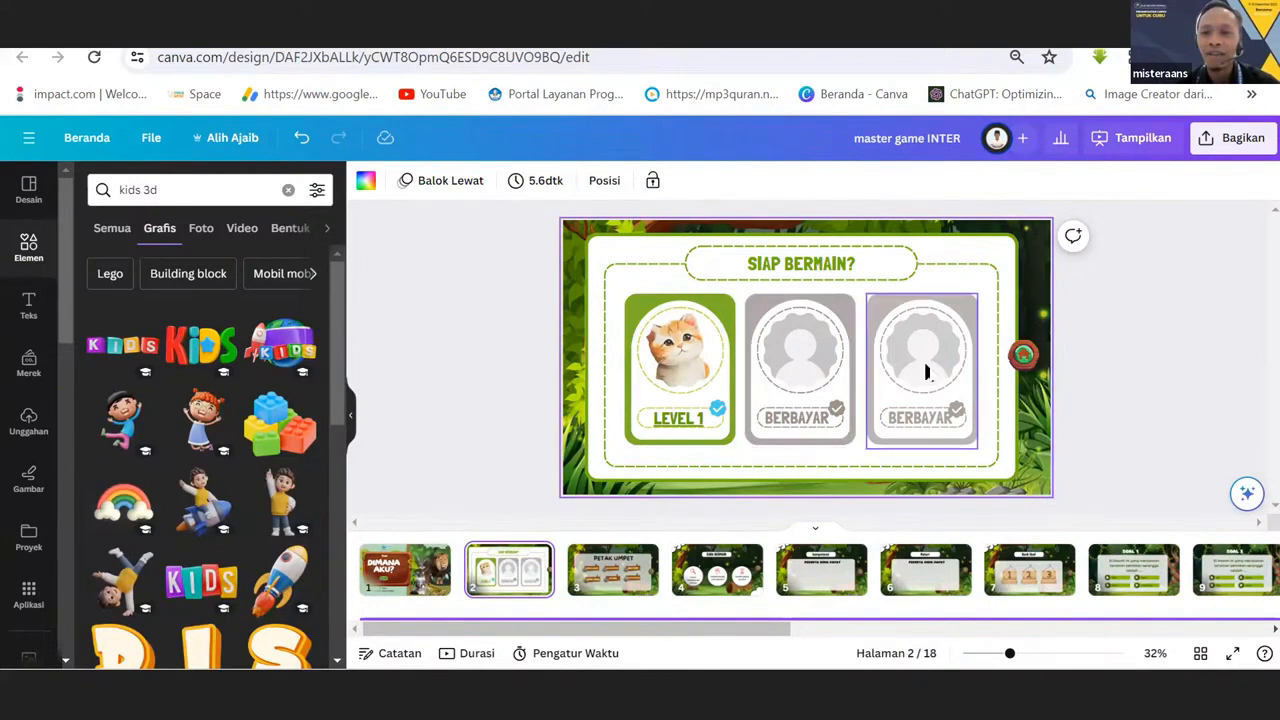
click(708, 372)
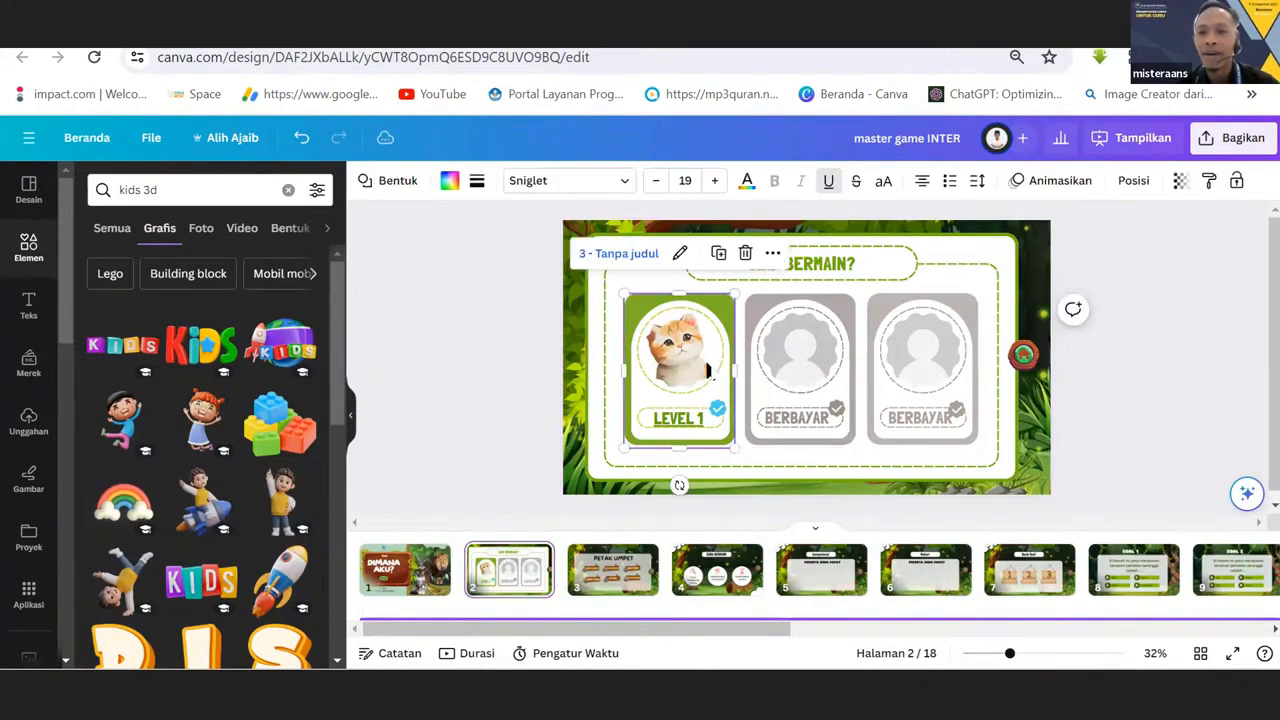
click(785, 410)
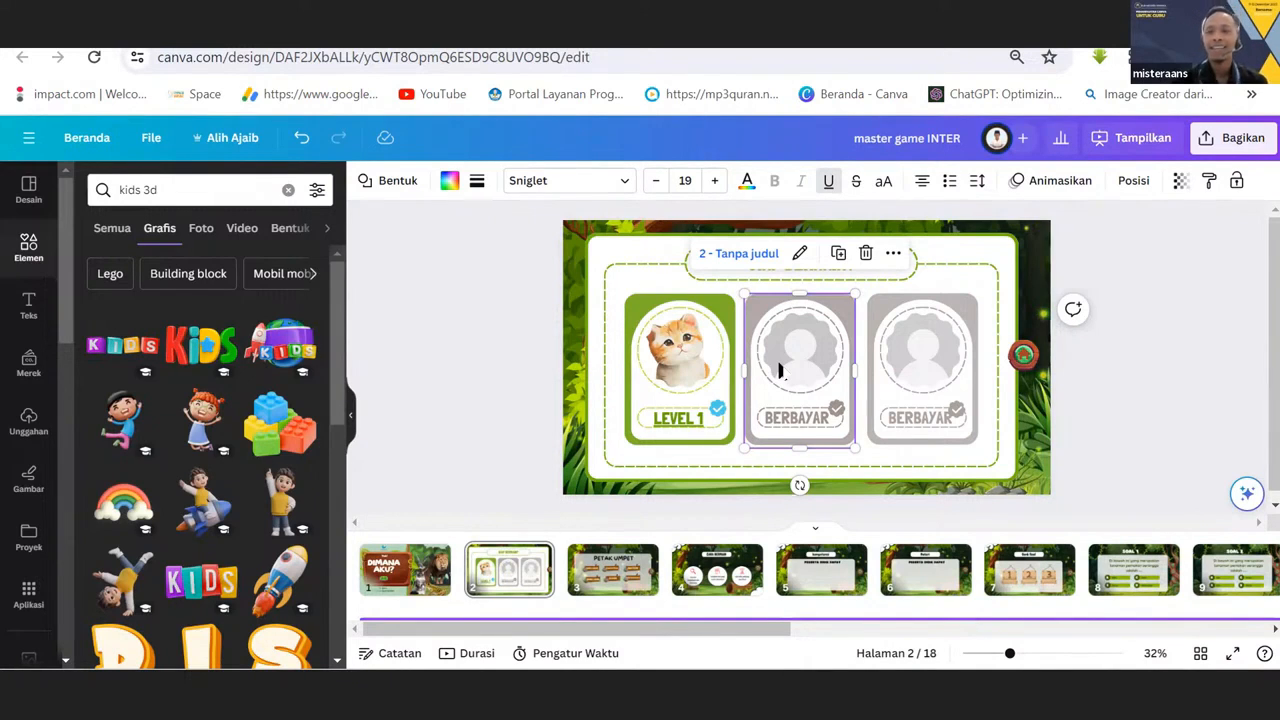
click(953, 330)
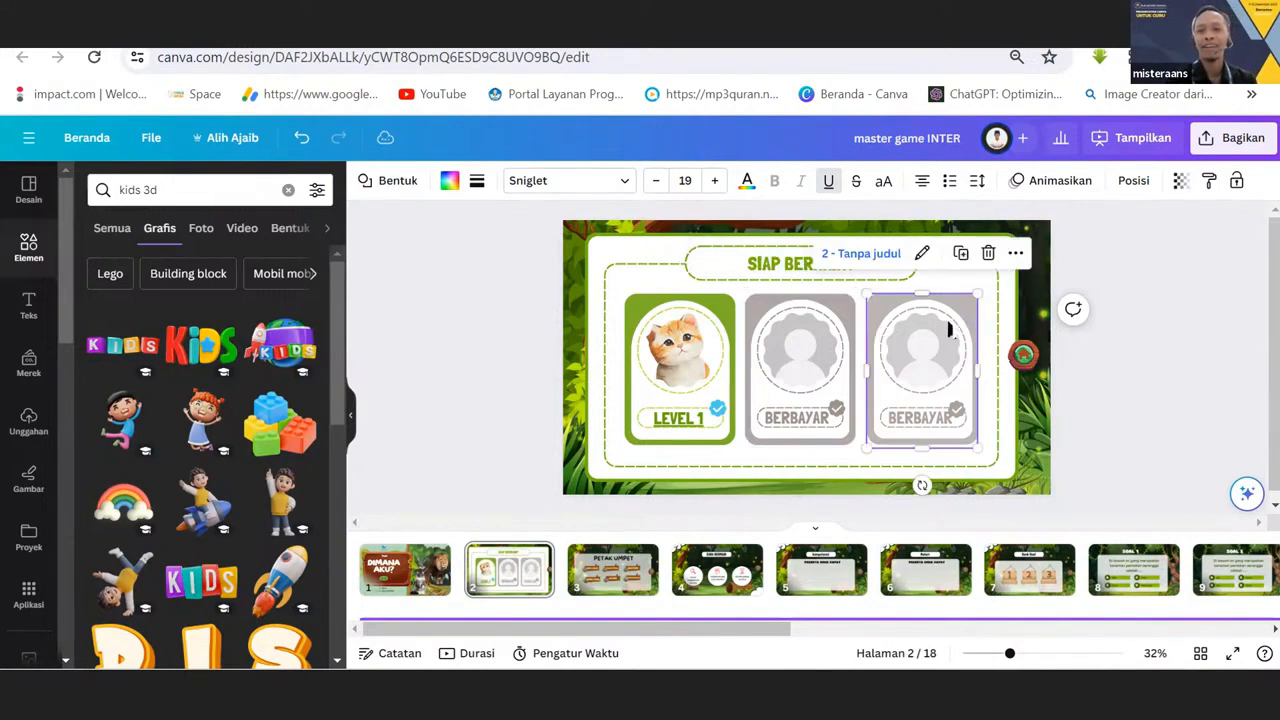
click(725, 340)
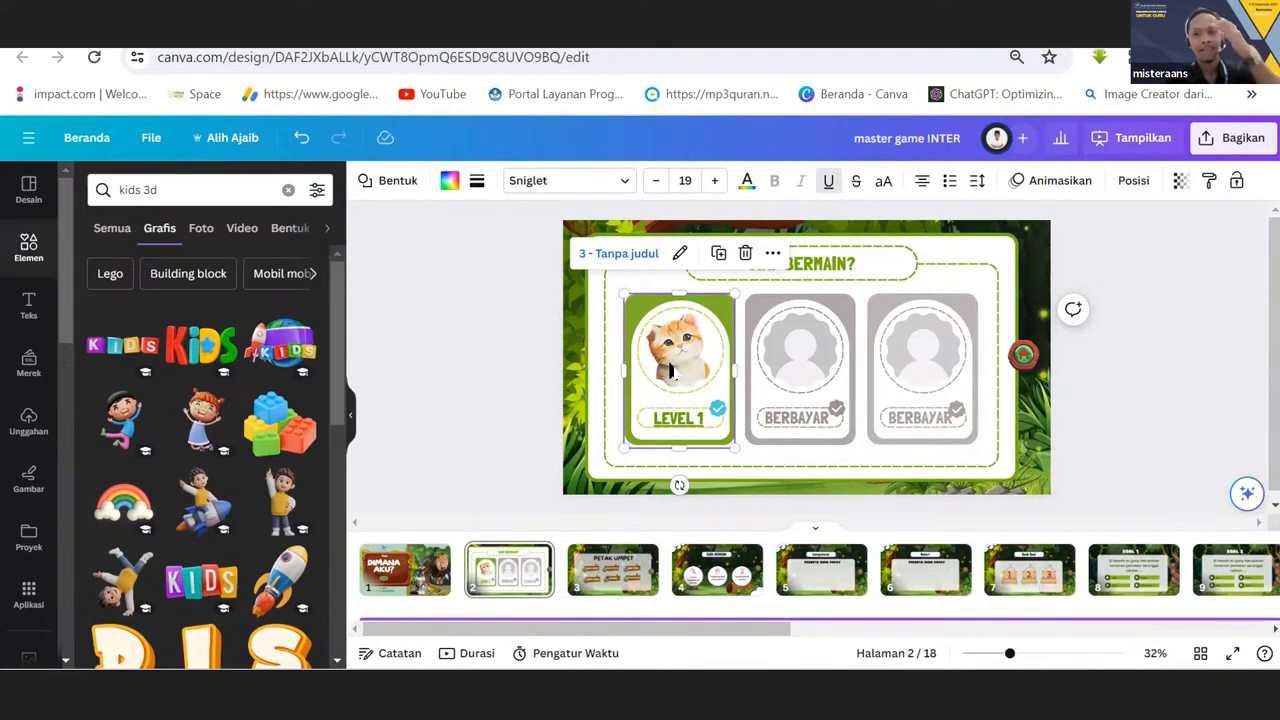
Compare the "PETAK UMPET" menu on page 3 with the level selection on page 2, ending on page 2.
click(582, 578)
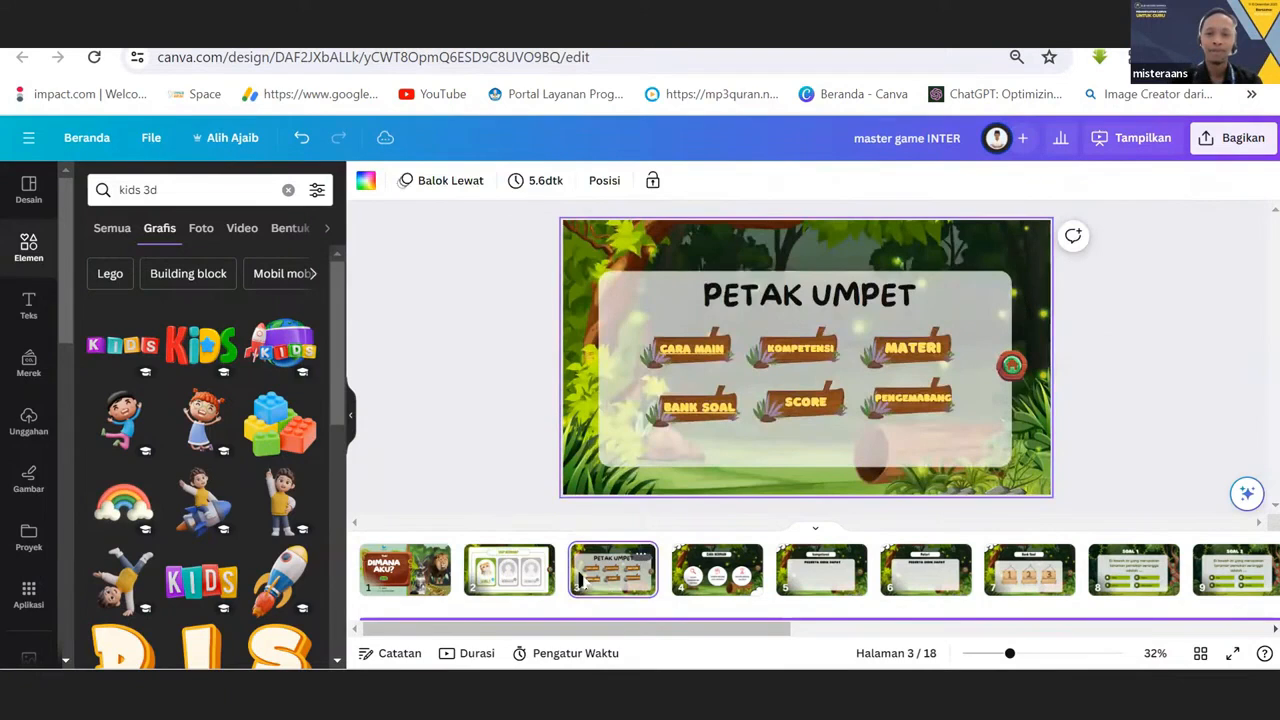
click(495, 583)
click(575, 590)
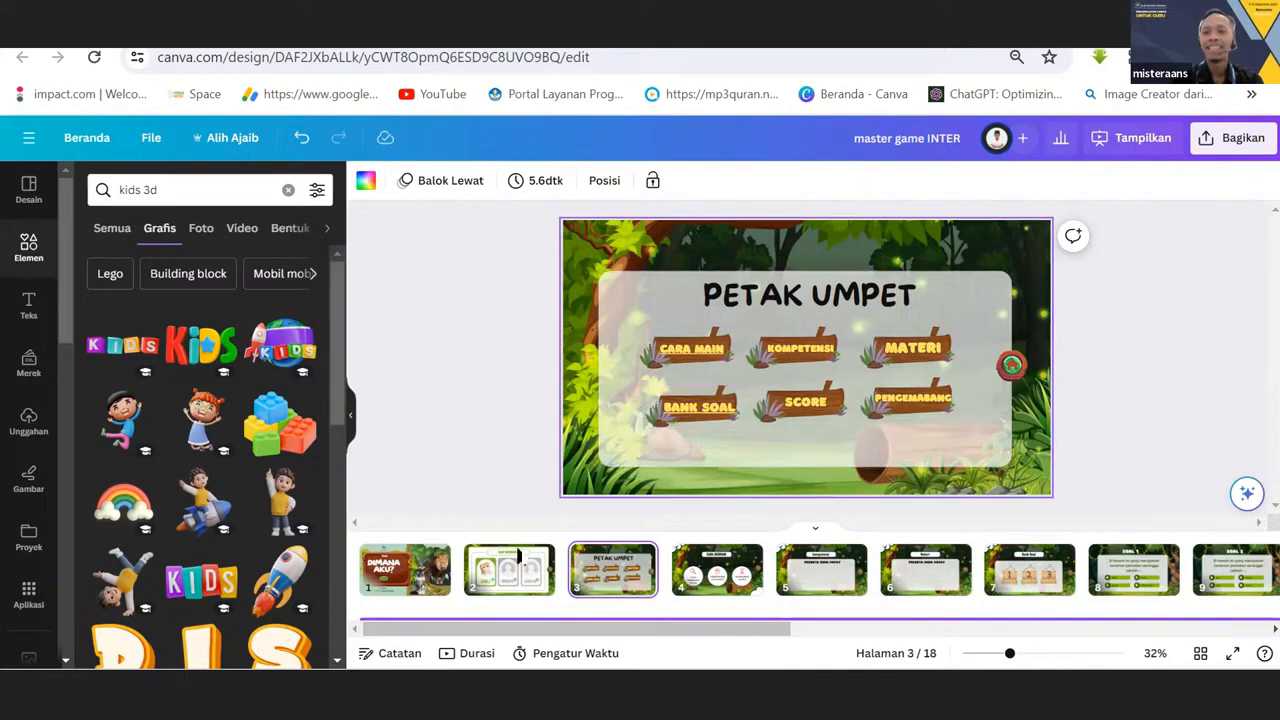
click(493, 578)
click(593, 578)
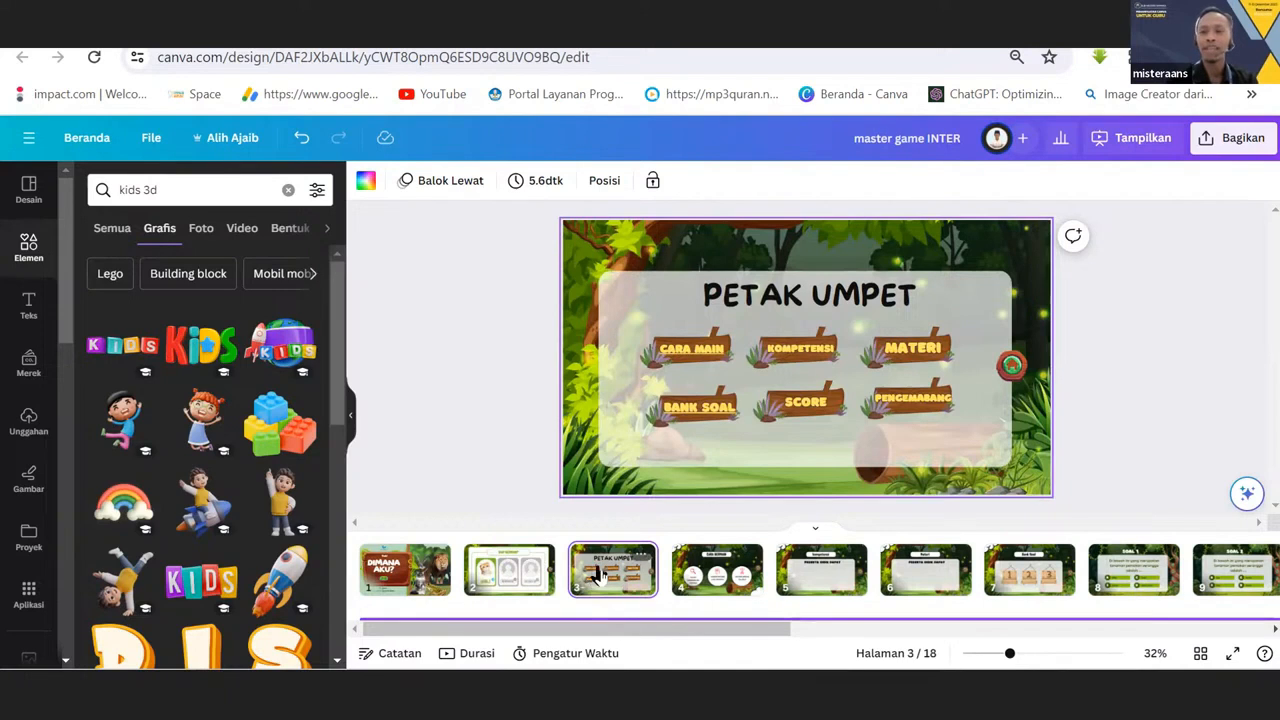
click(519, 578)
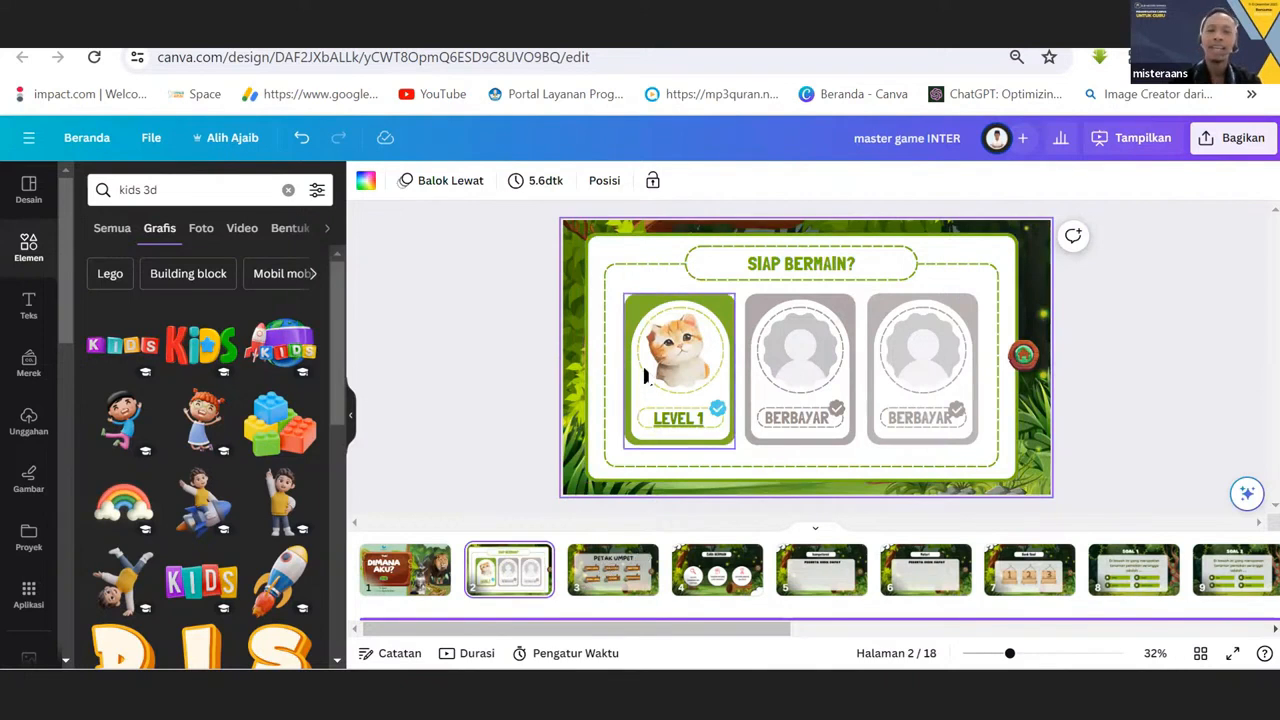
Examine the separate pieces of the LEVEL 1 card on page 2: green frame, white panel, cat picture and linked label.
click(643, 375)
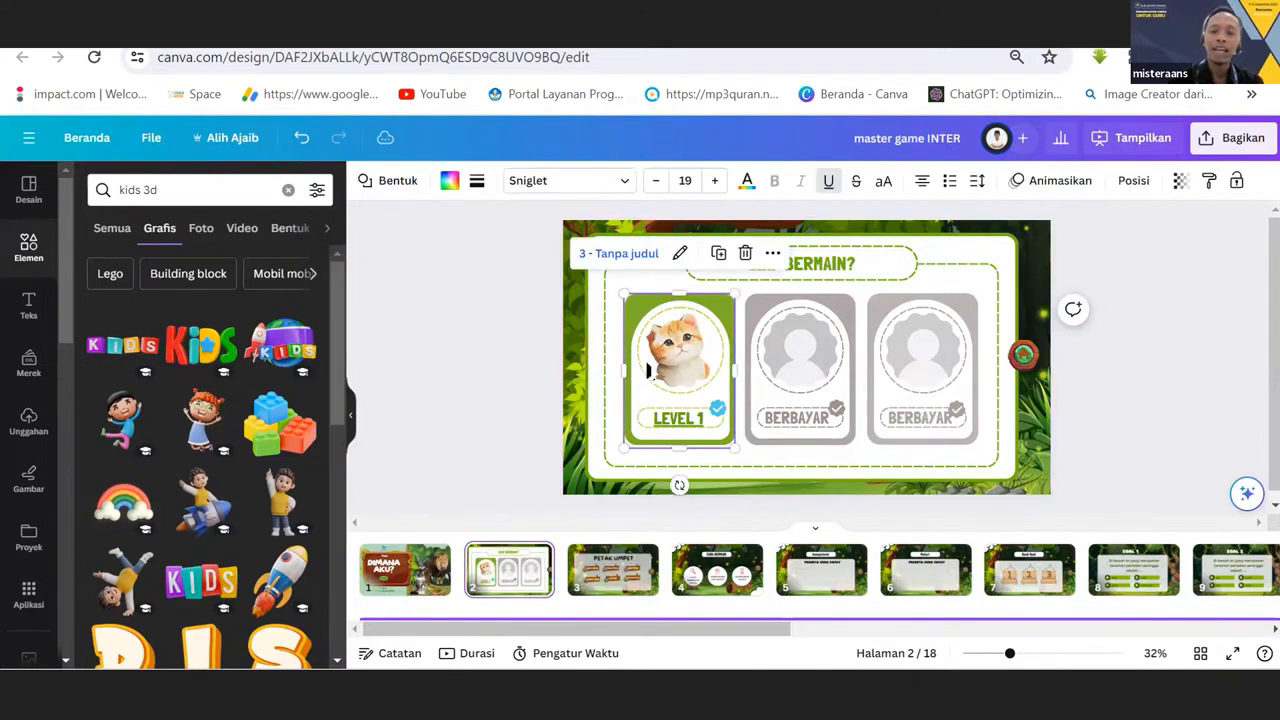
drag(643, 315, 760, 338)
click(658, 318)
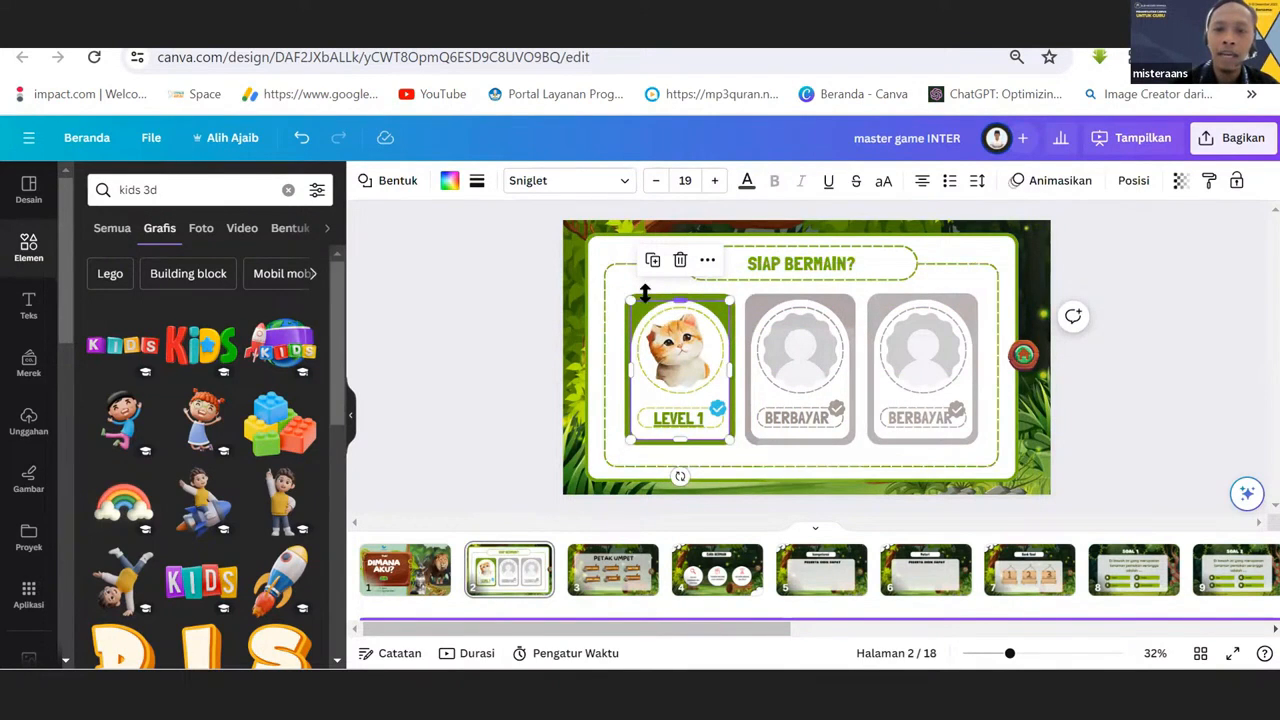
click(643, 292)
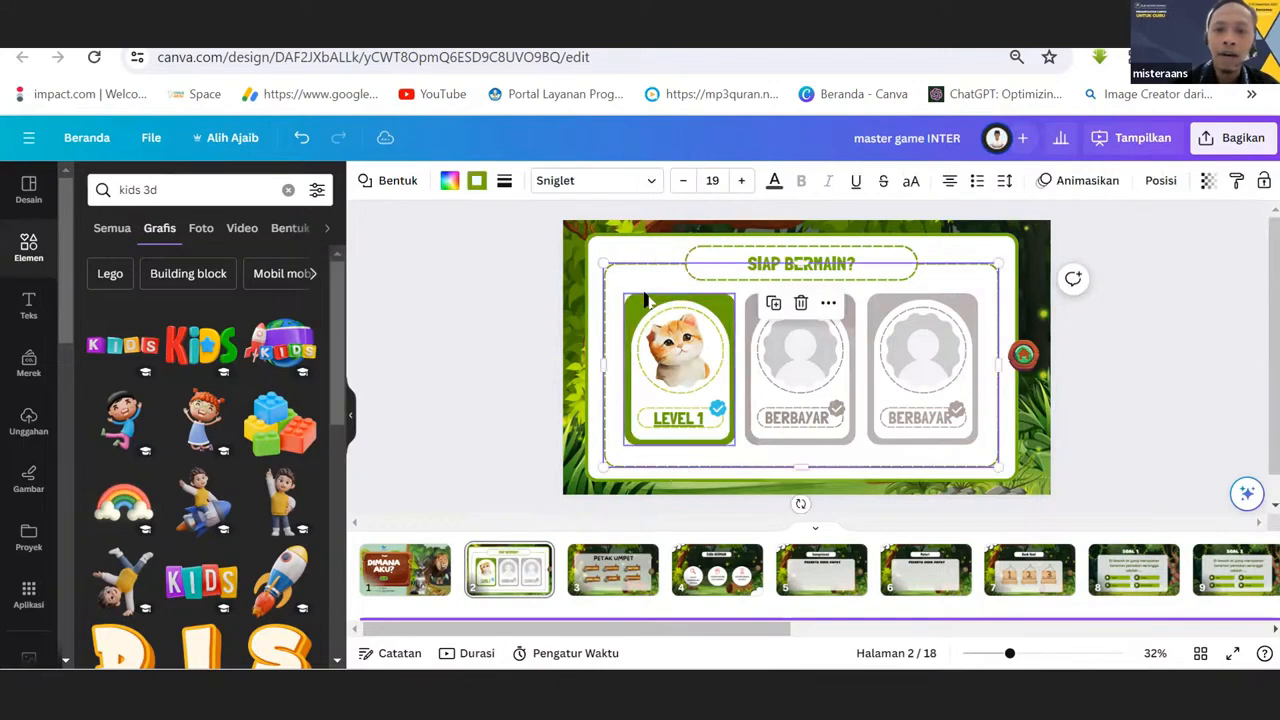
click(643, 298)
click(685, 336)
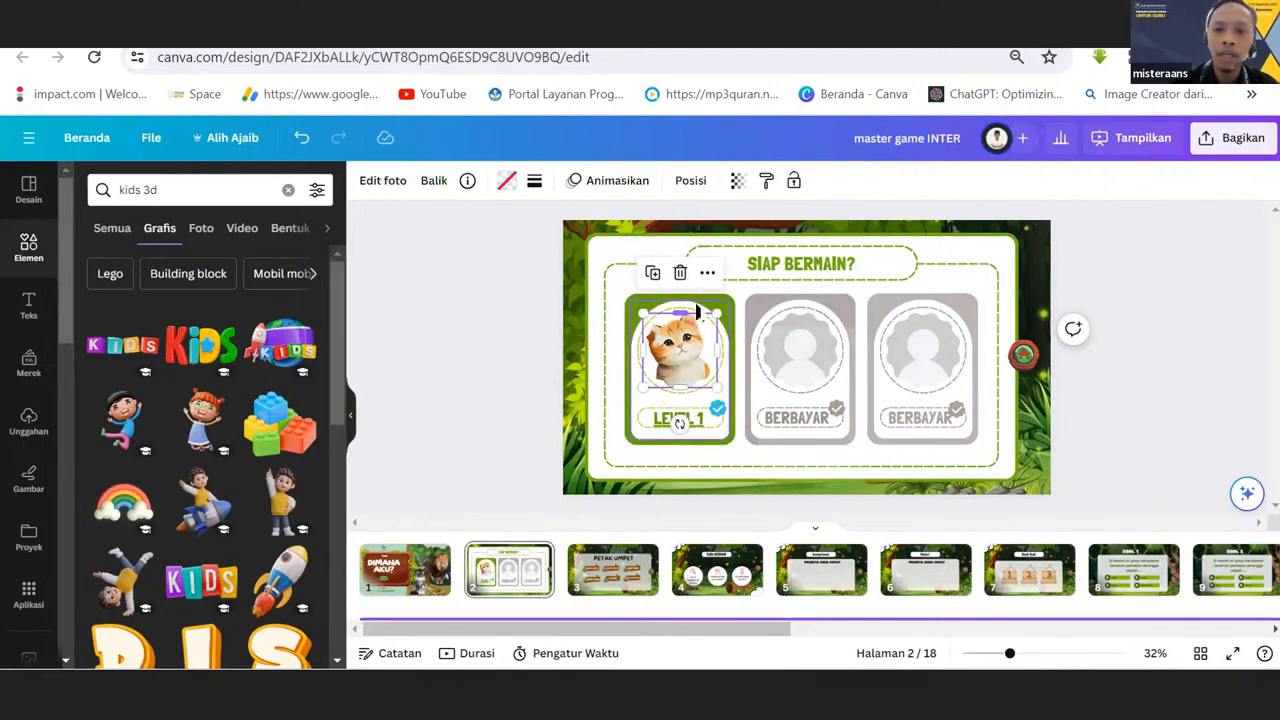
click(694, 306)
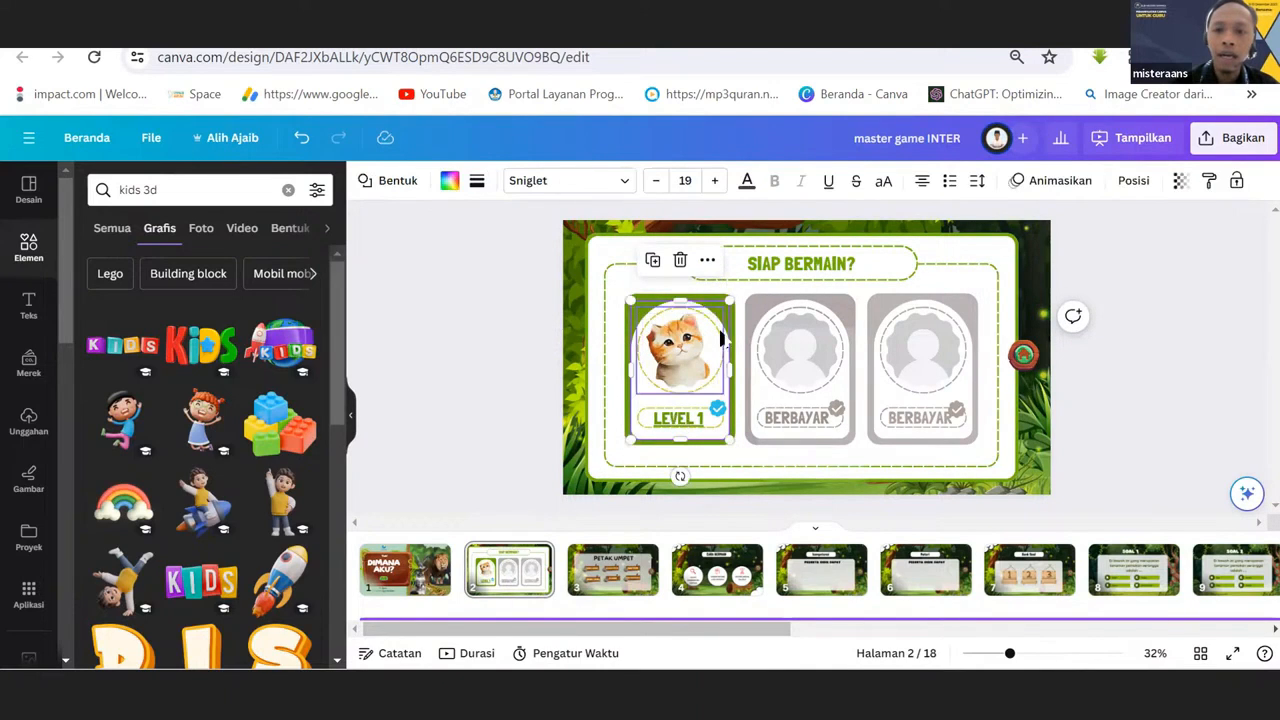
click(676, 420)
click(676, 420)
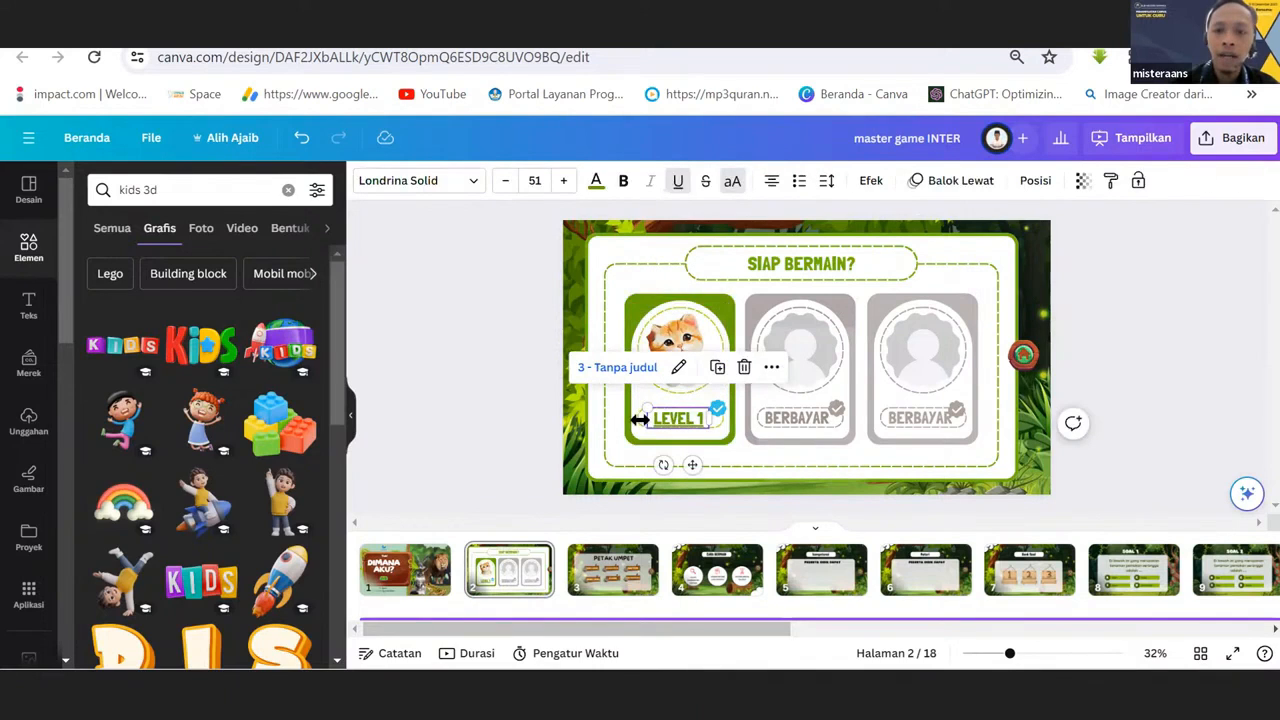
Search the elements library for "bentuk" and show results from all categories.
click(537, 338)
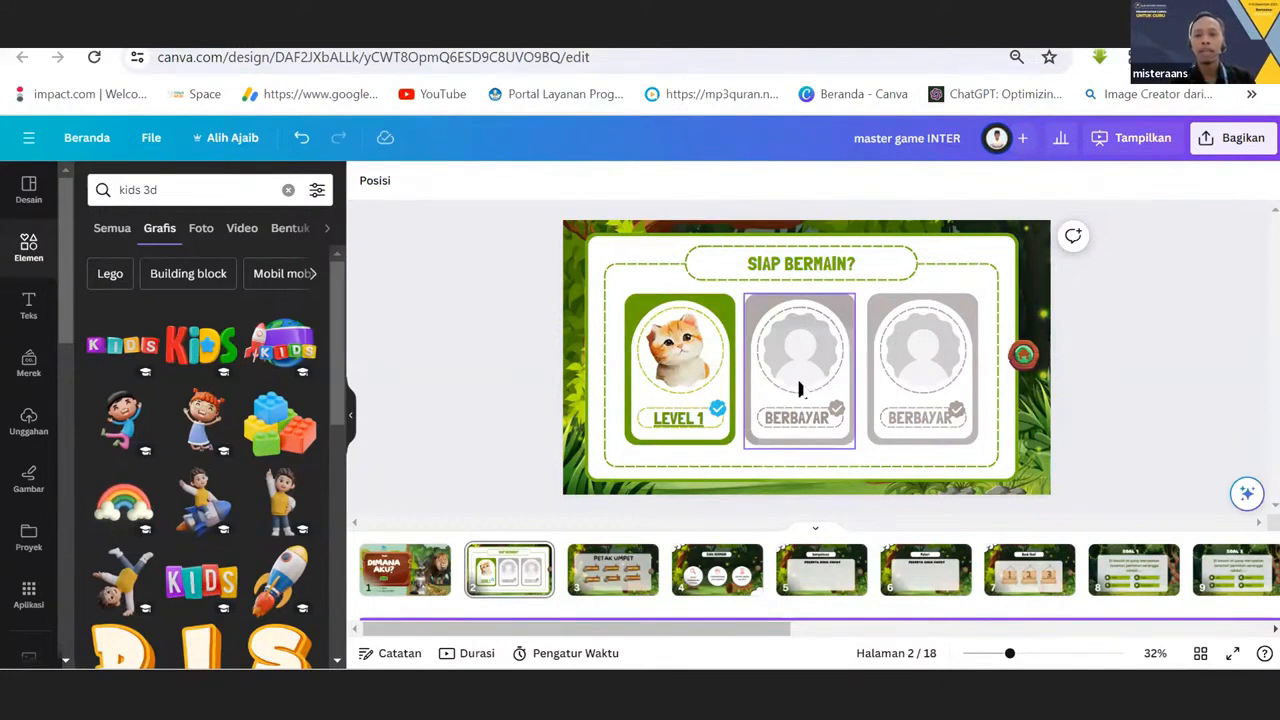
click(172, 192)
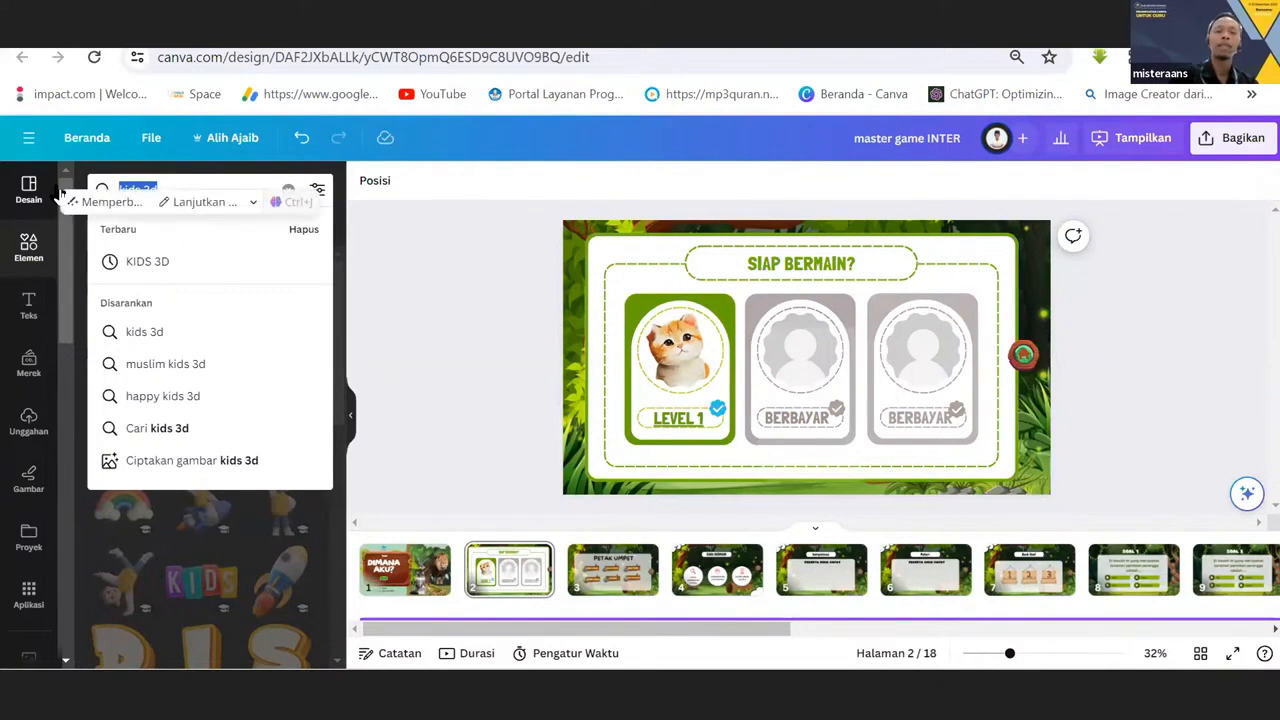
key(BackSpace)
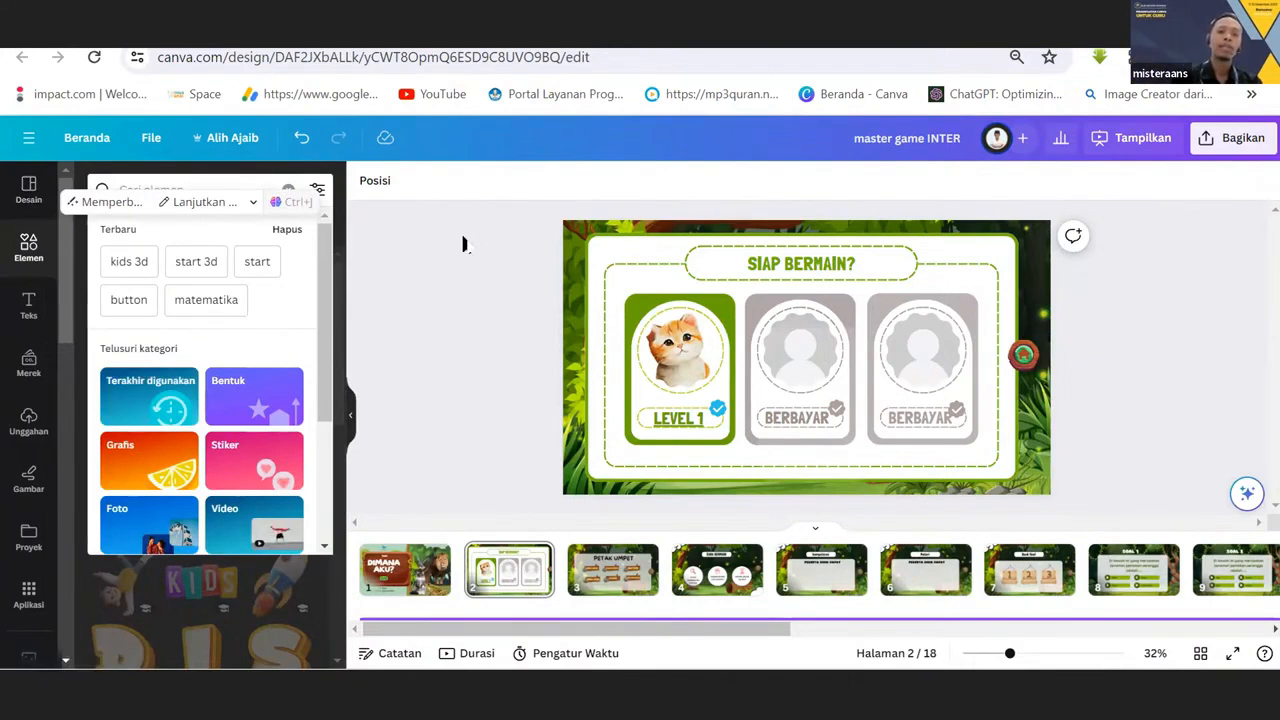
text(bentu)
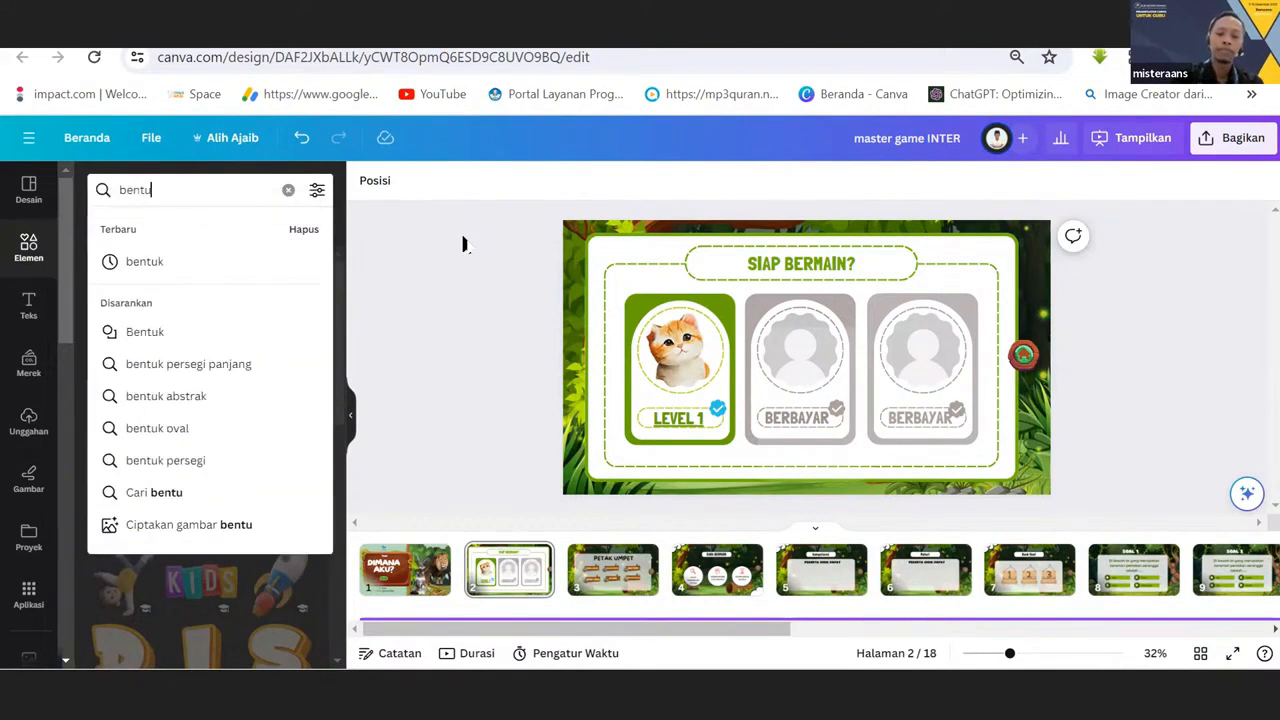
text(k)
key(Return)
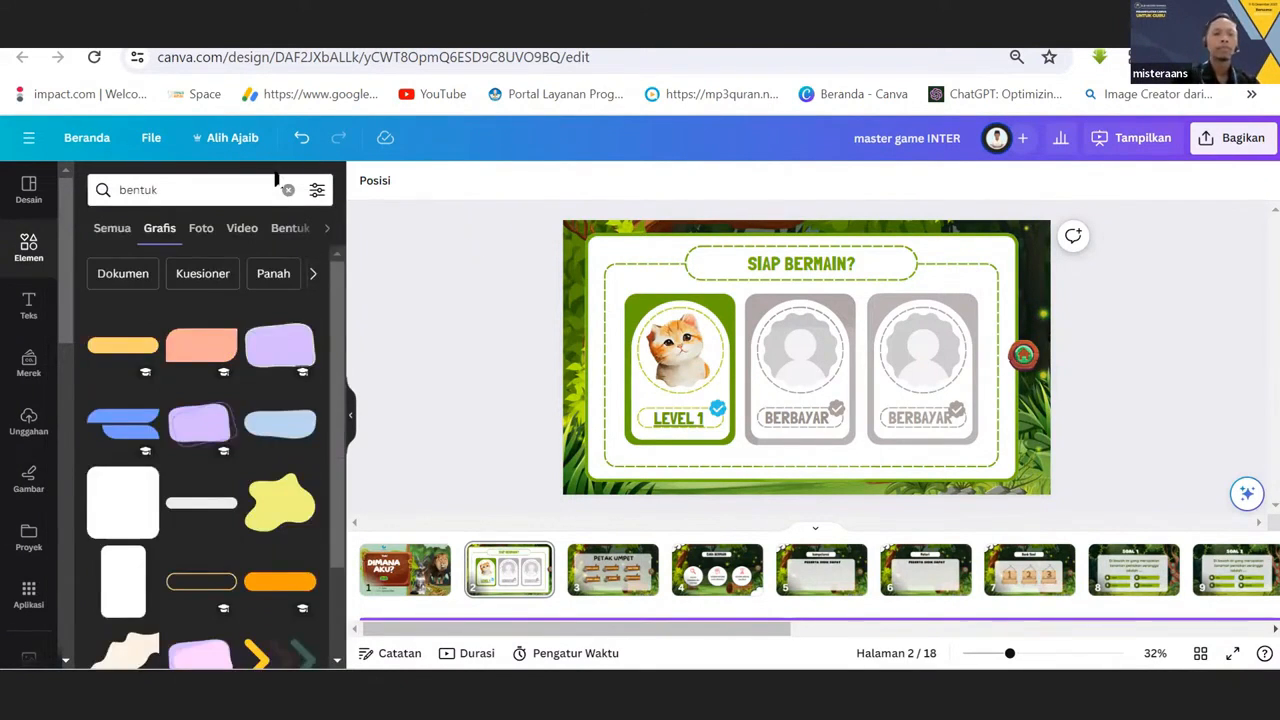
click(112, 230)
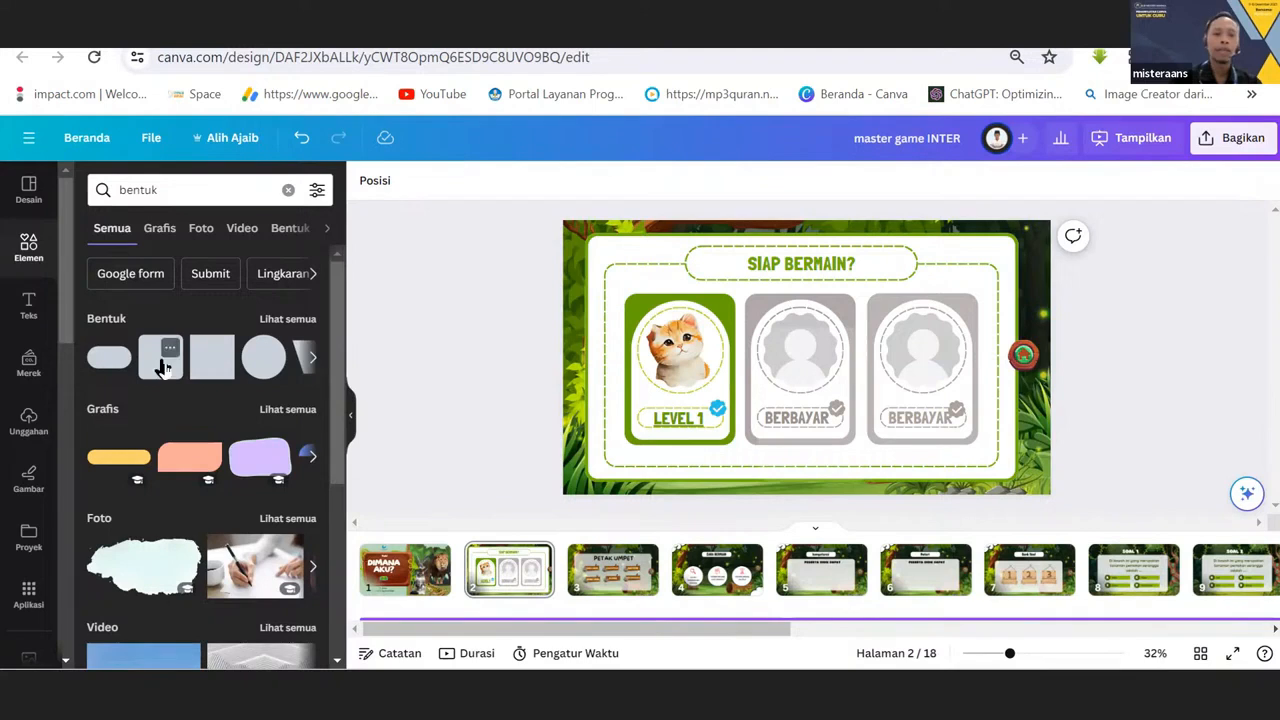
Add a rounded square over the LEVEL 1 card on page 2 and stretch it to the card's full width and height.
drag(149, 366, 730, 328)
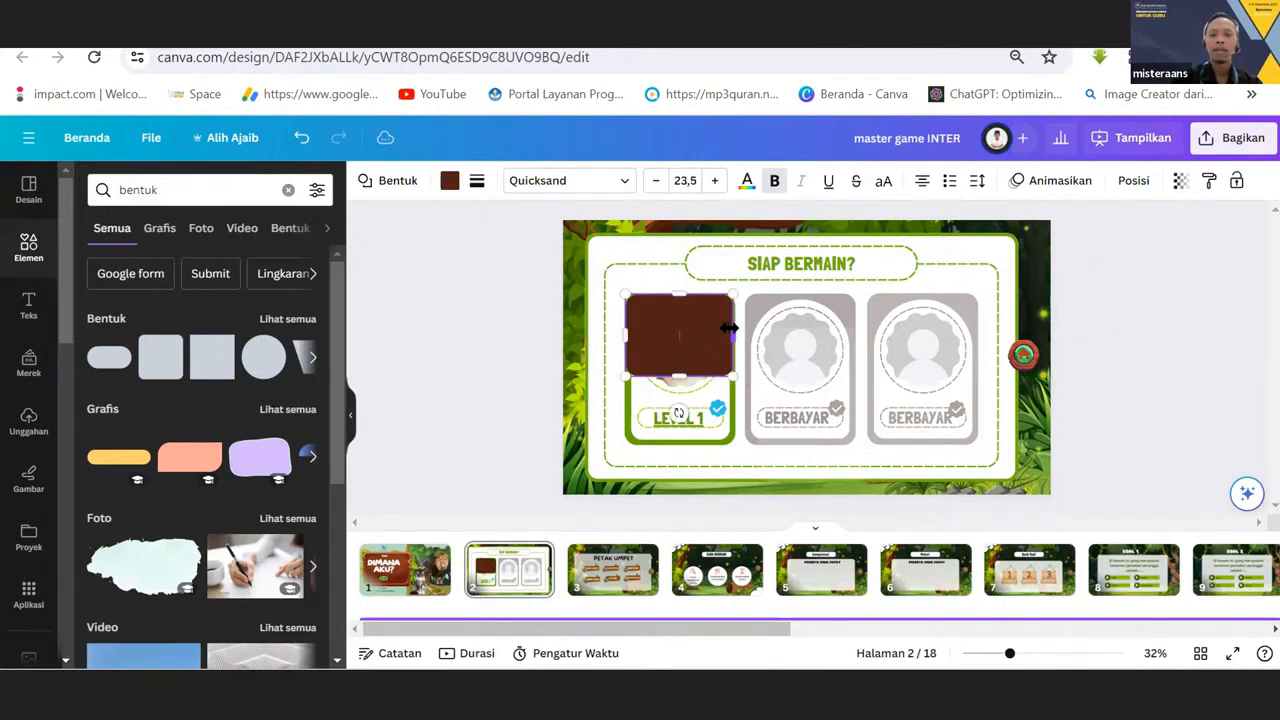
drag(679, 377, 685, 448)
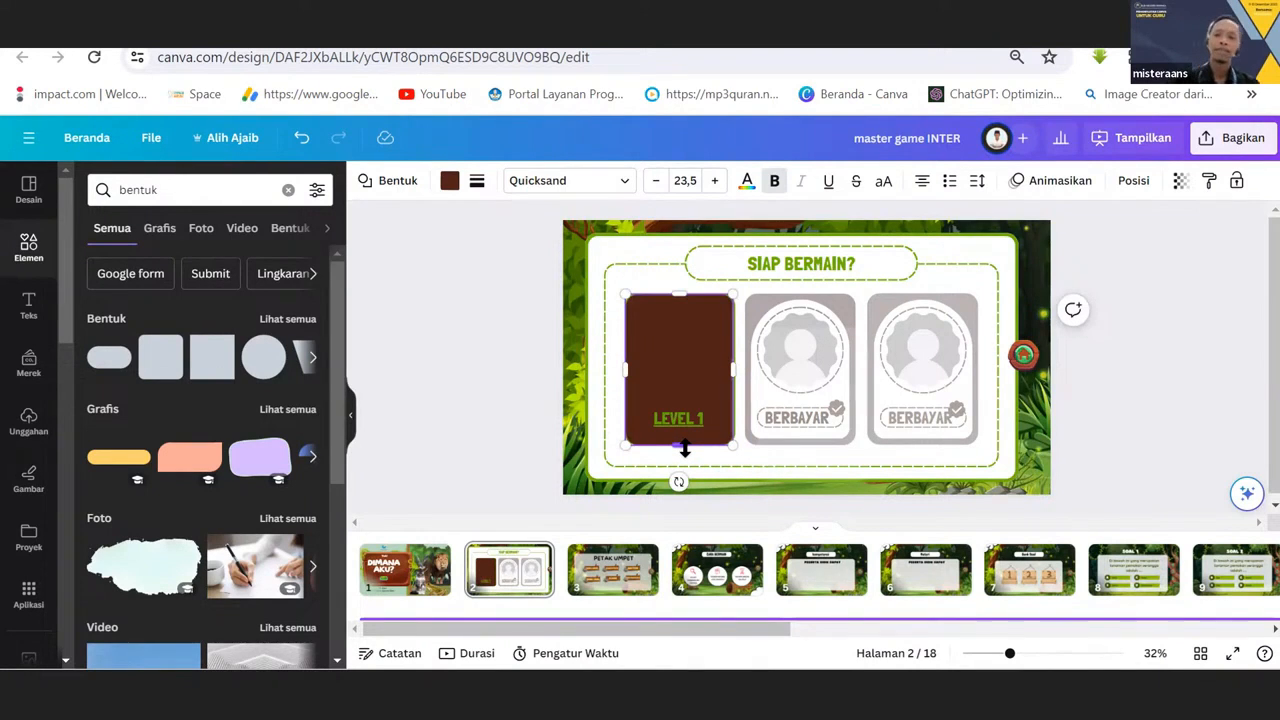
click(609, 252)
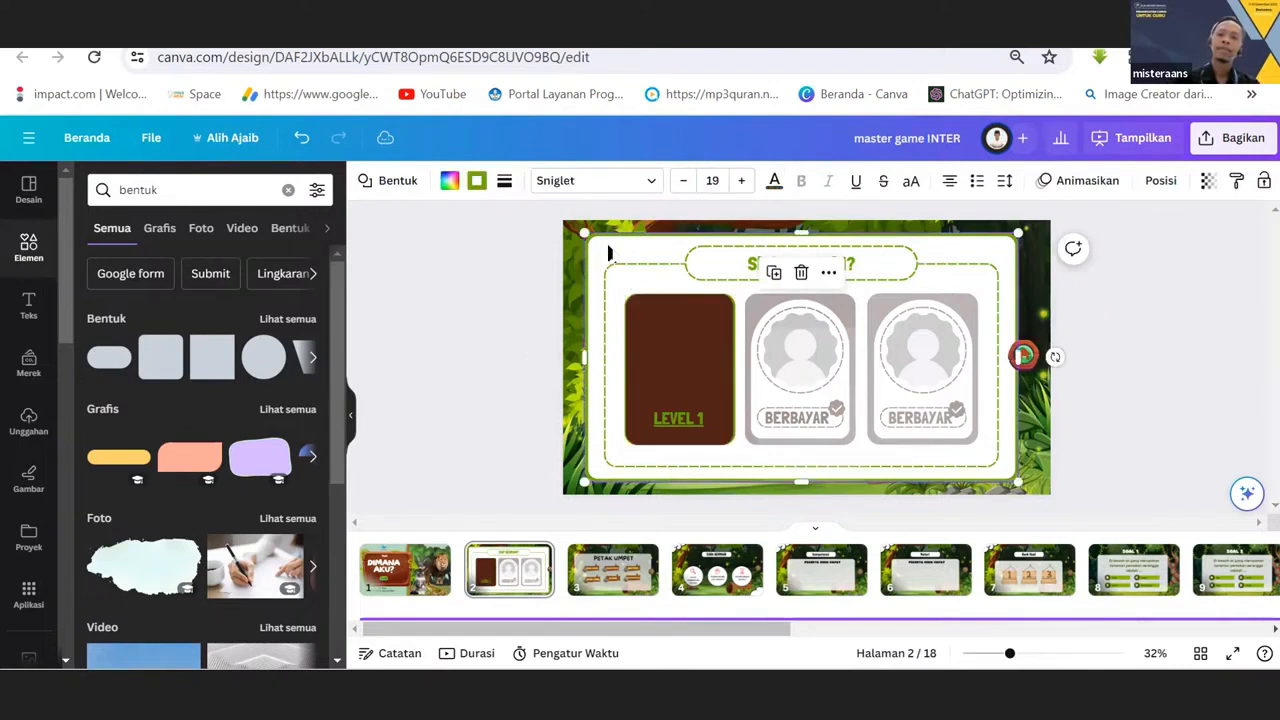
Bring the brown rounded shape to the very front and align it so it covers the whole LEVEL 1 card.
click(690, 328)
right_click(689, 329)
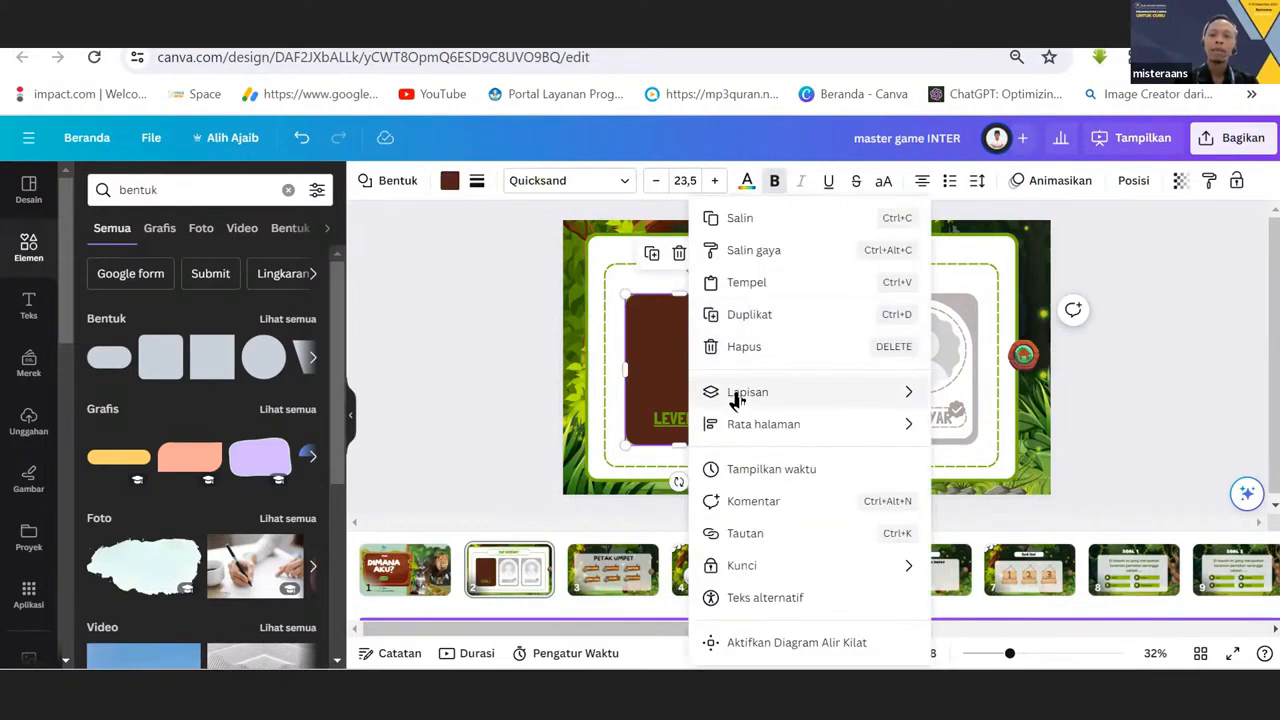
mouse_move(737, 398)
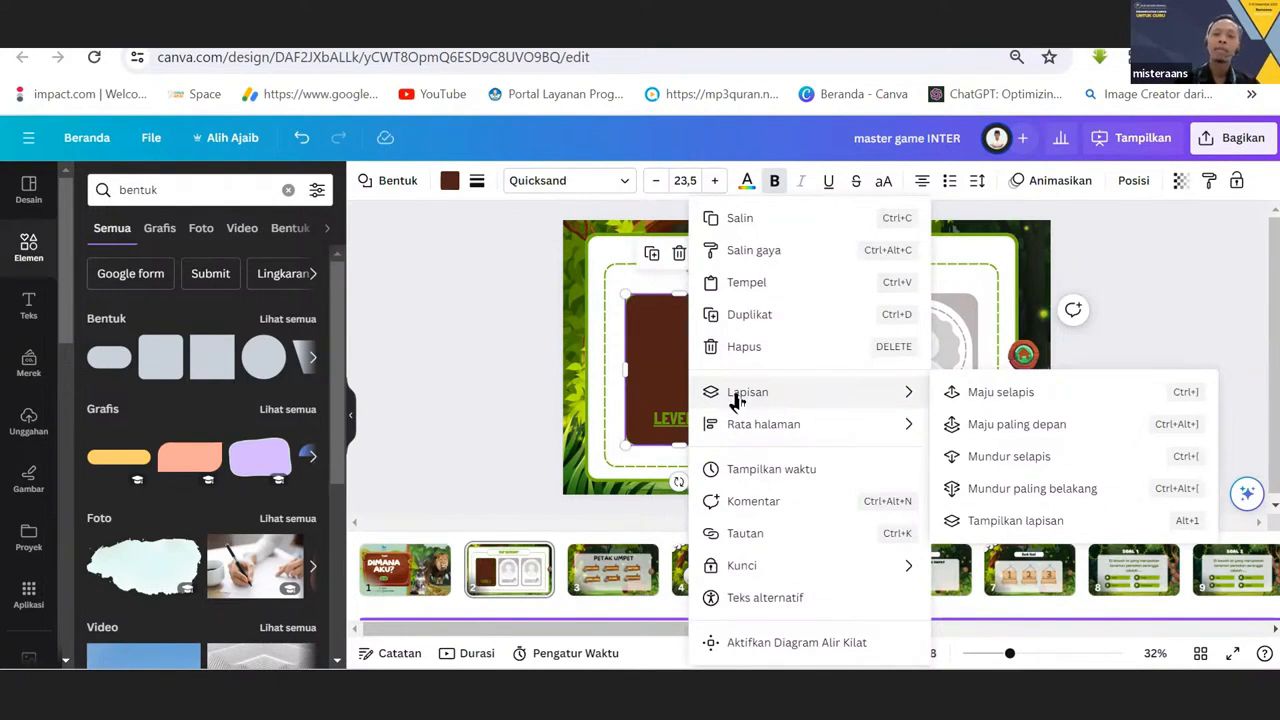
click(976, 428)
mouse_move(698, 378)
mouse_down()
mouse_move(723, 363)
mouse_move(693, 368)
mouse_up()
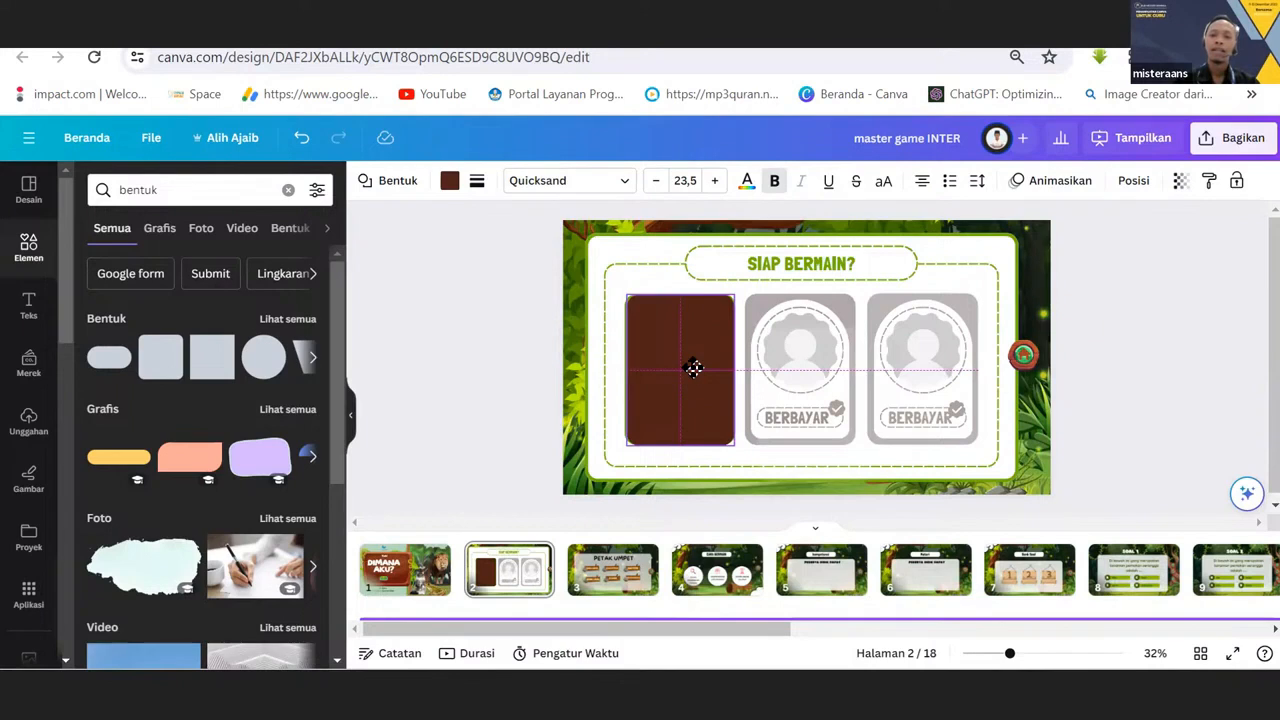
drag(693, 368, 697, 377)
click(697, 378)
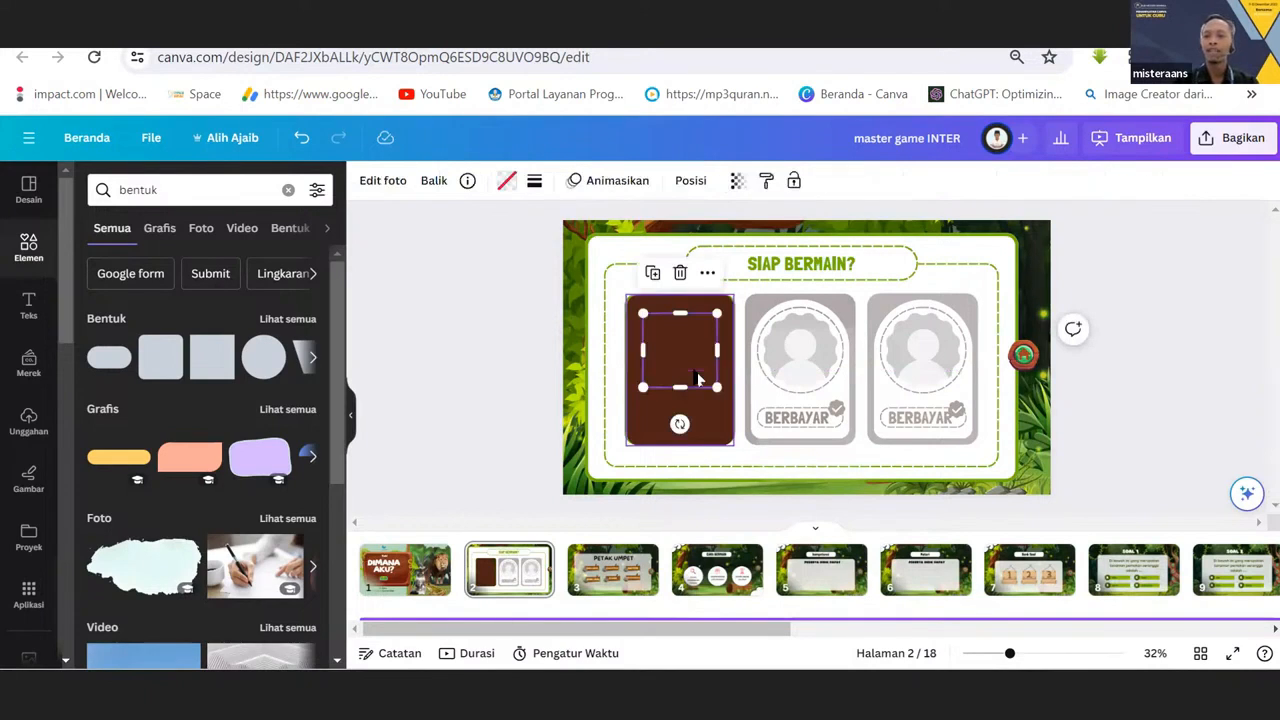
click(508, 267)
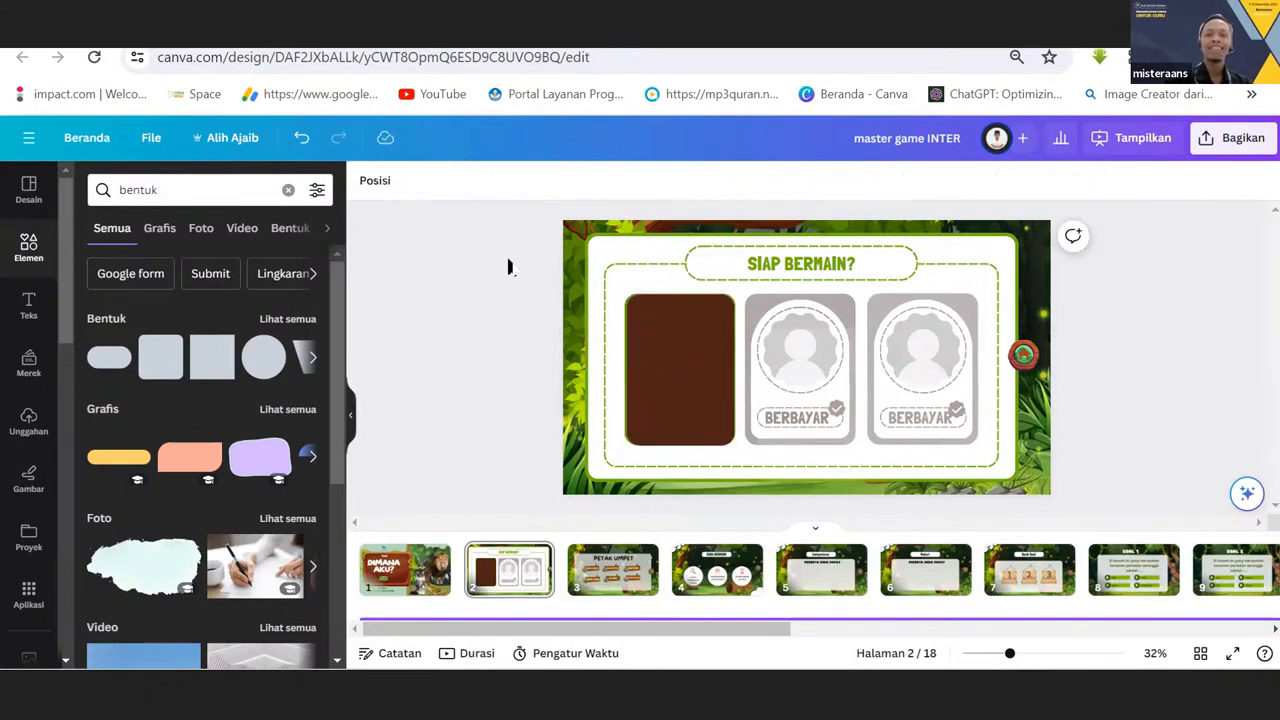
Set the transparency of the brown shape covering the LEVEL 1 card to 42.
click(669, 344)
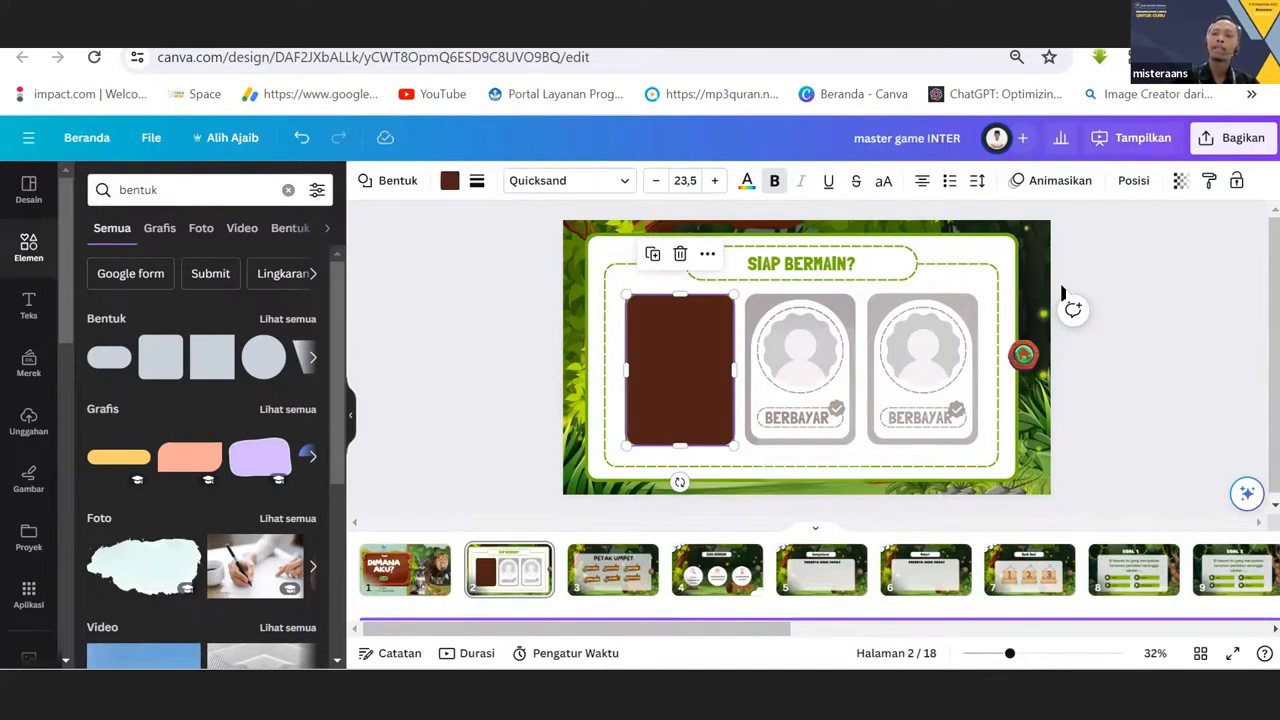
click(1179, 184)
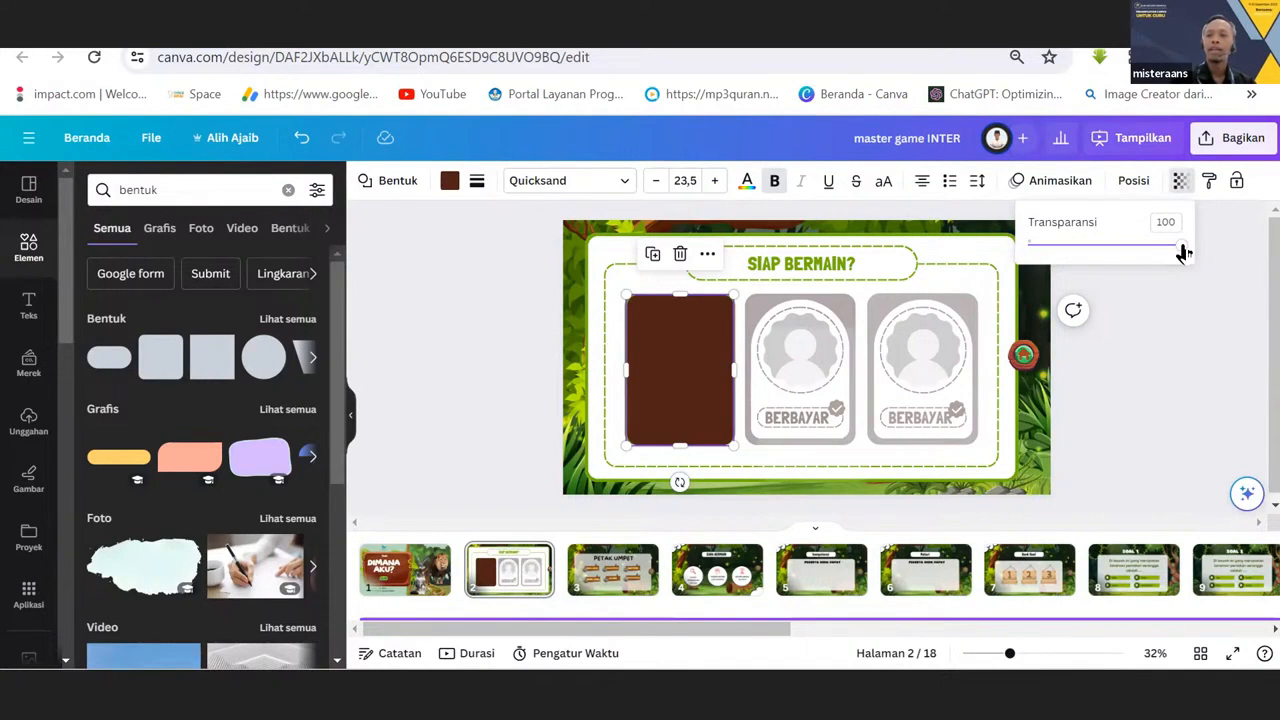
drag(1183, 252, 1093, 263)
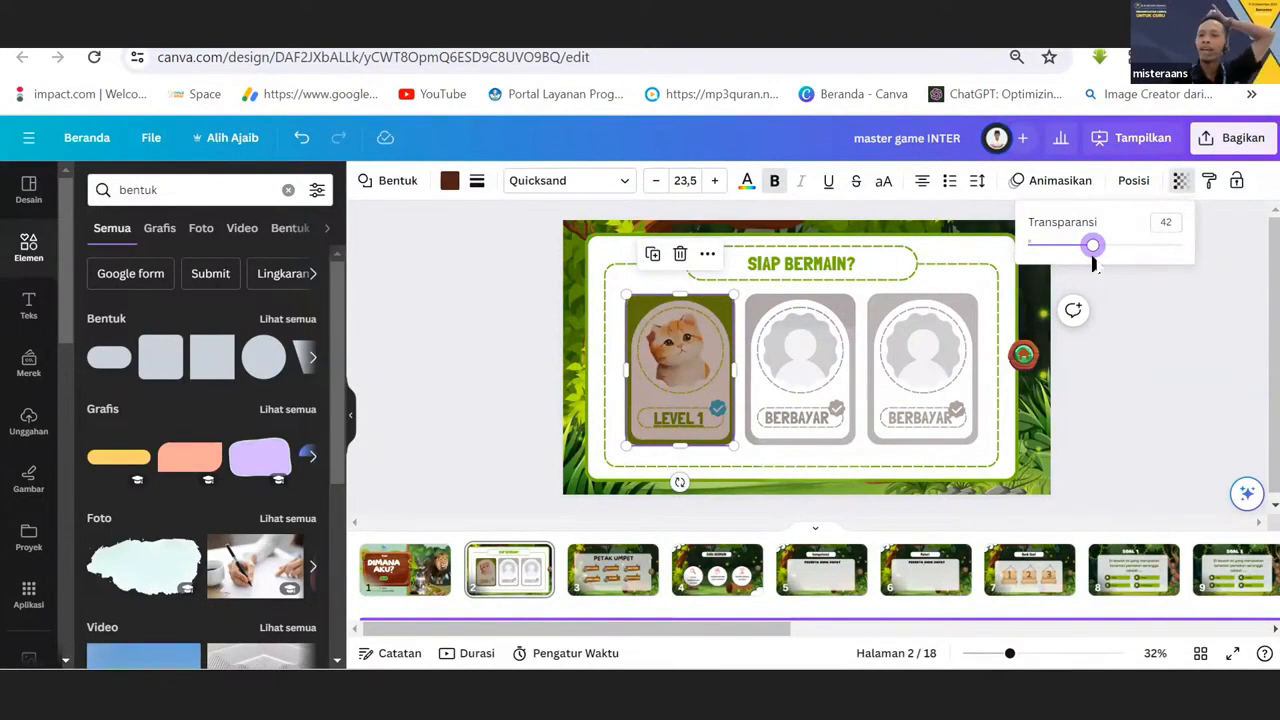
click(1007, 257)
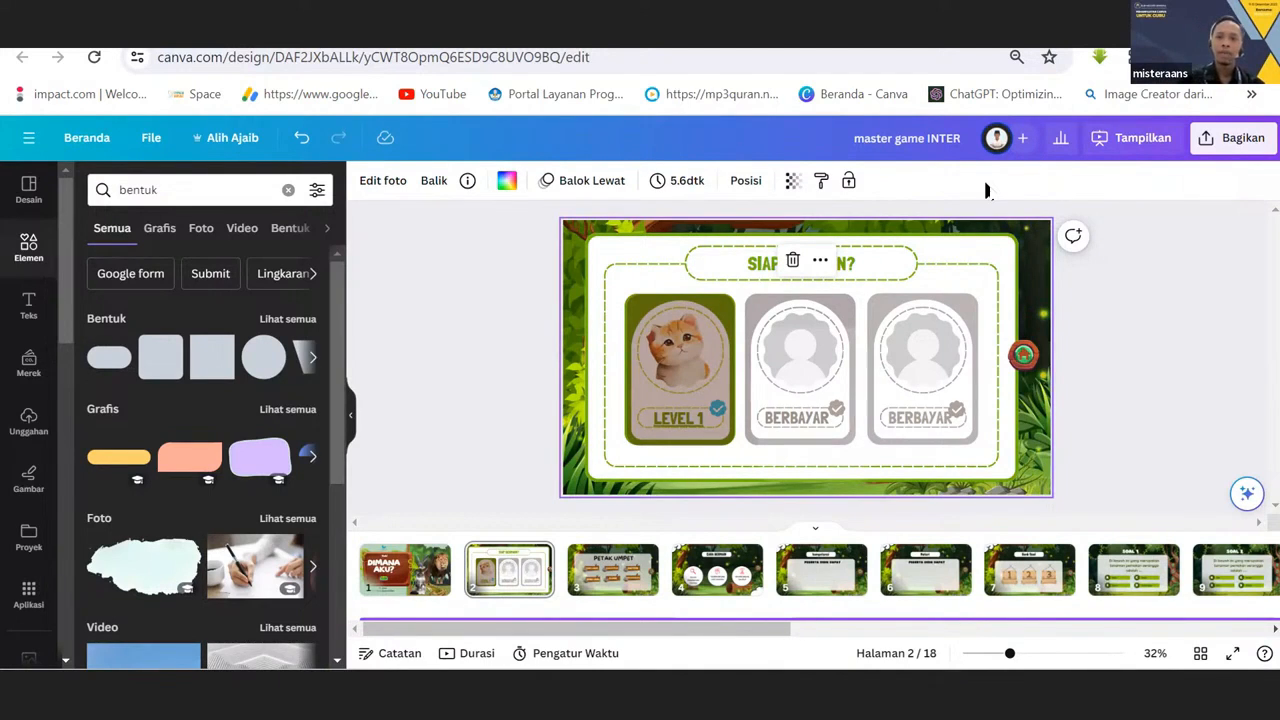
Link the semi-transparent shape over the LEVEL 1 card to page 3, "3 - Tanpa judul".
click(670, 338)
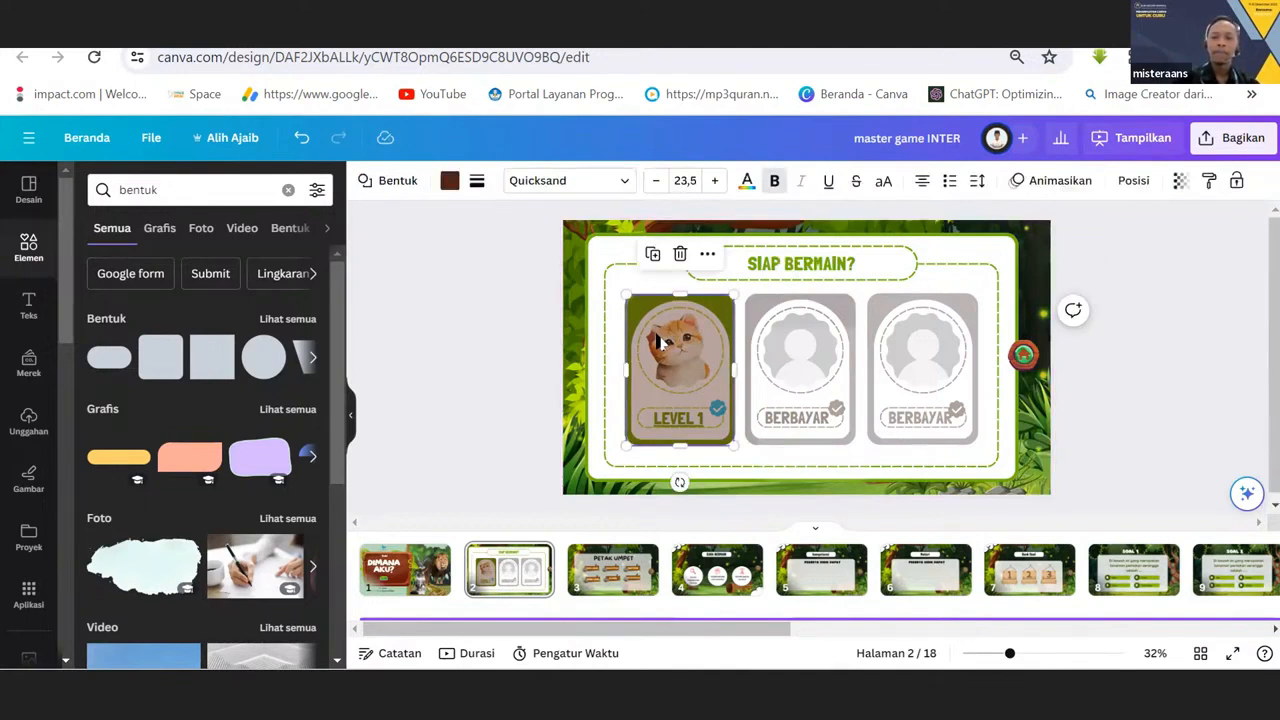
mouse_move(675, 330)
mouse_down()
mouse_move(820, 330)
mouse_move(609, 331)
mouse_move(855, 318)
mouse_move(840, 331)
mouse_move(663, 311)
mouse_move(656, 332)
mouse_up()
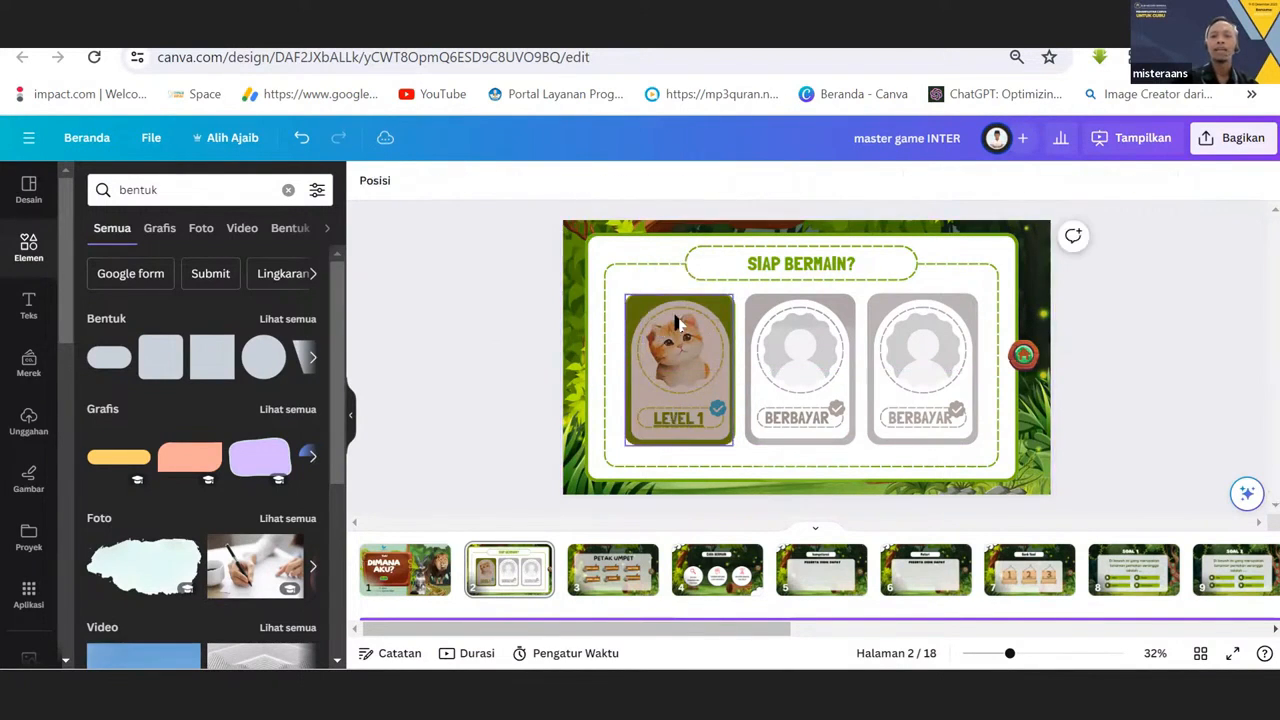
click(677, 322)
right_click(677, 322)
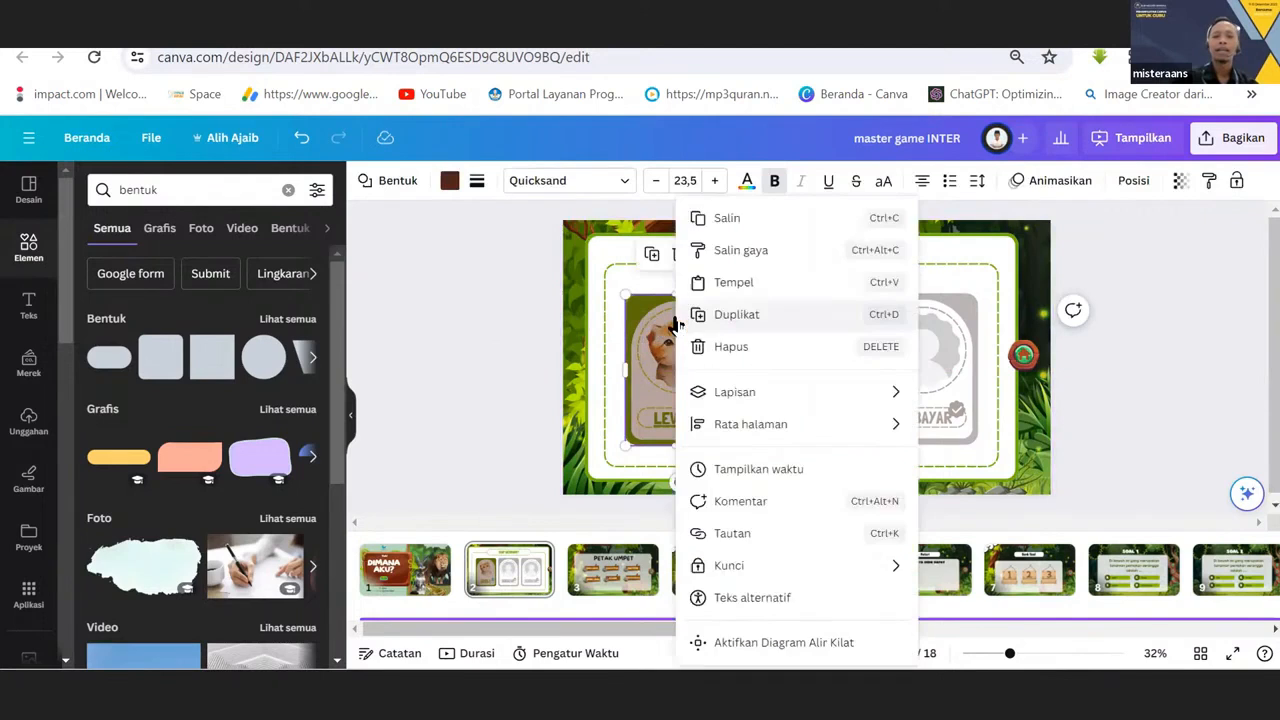
click(731, 535)
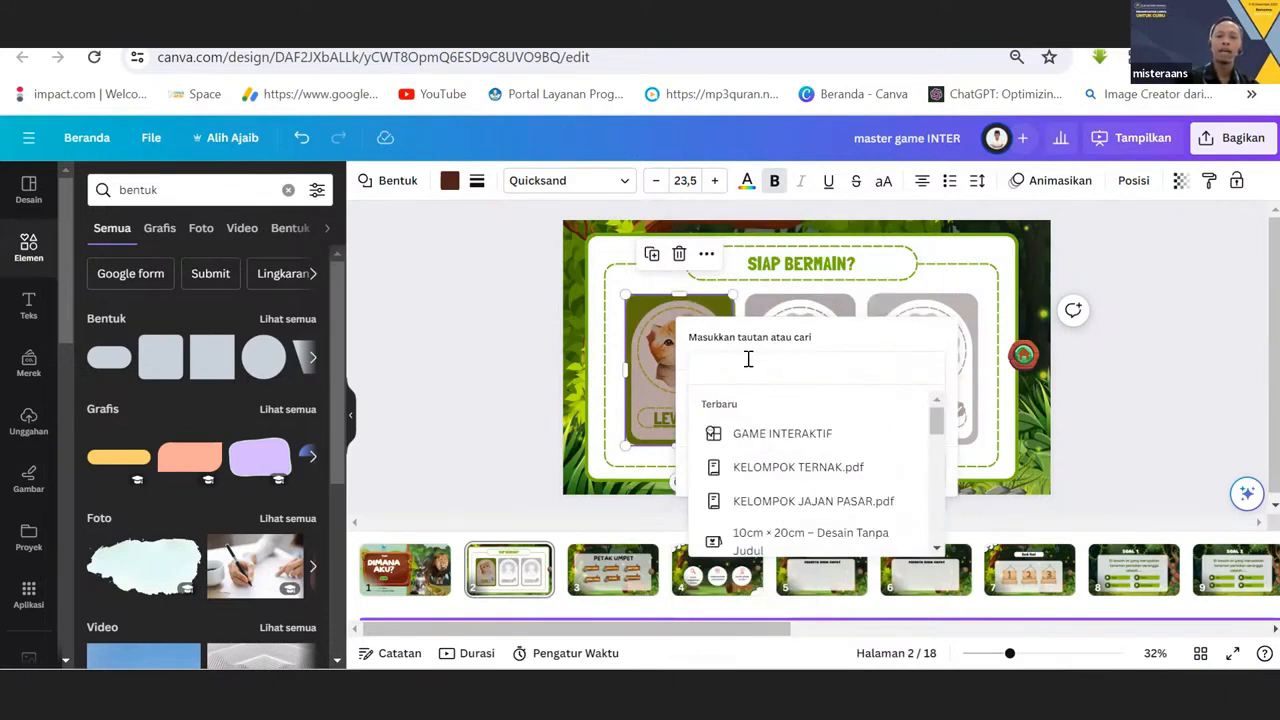
text(3)
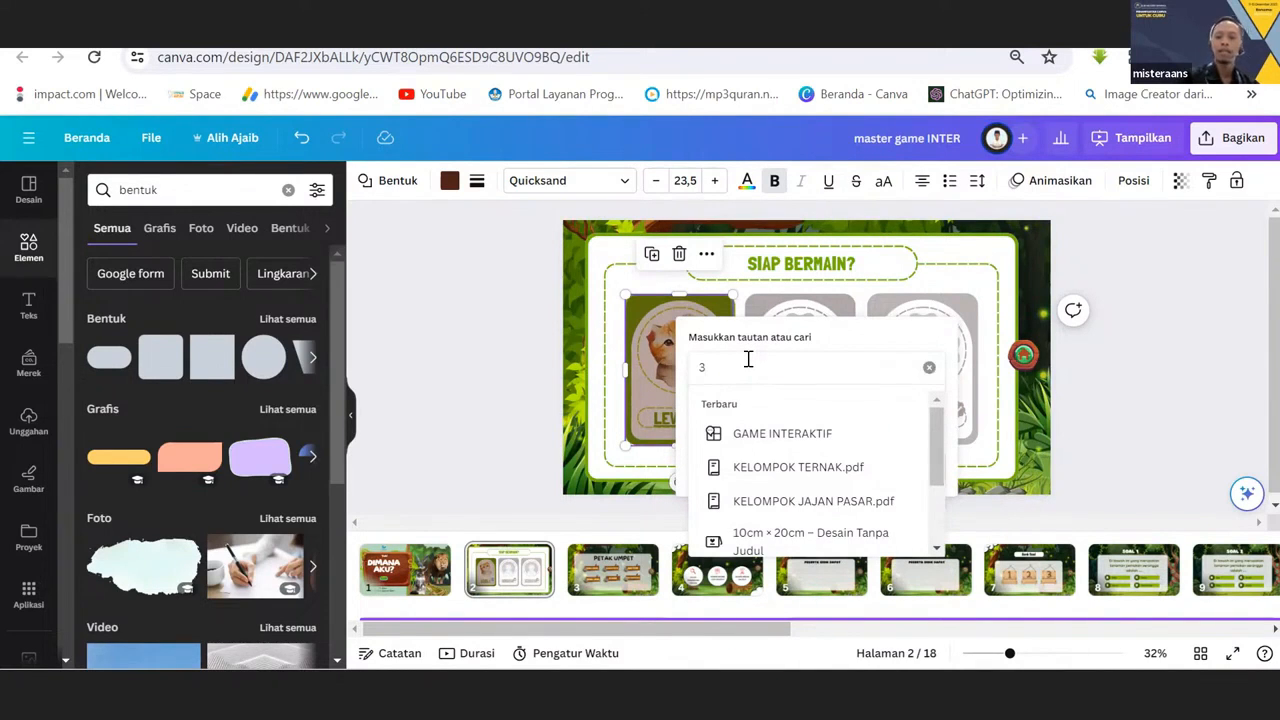
key(Return)
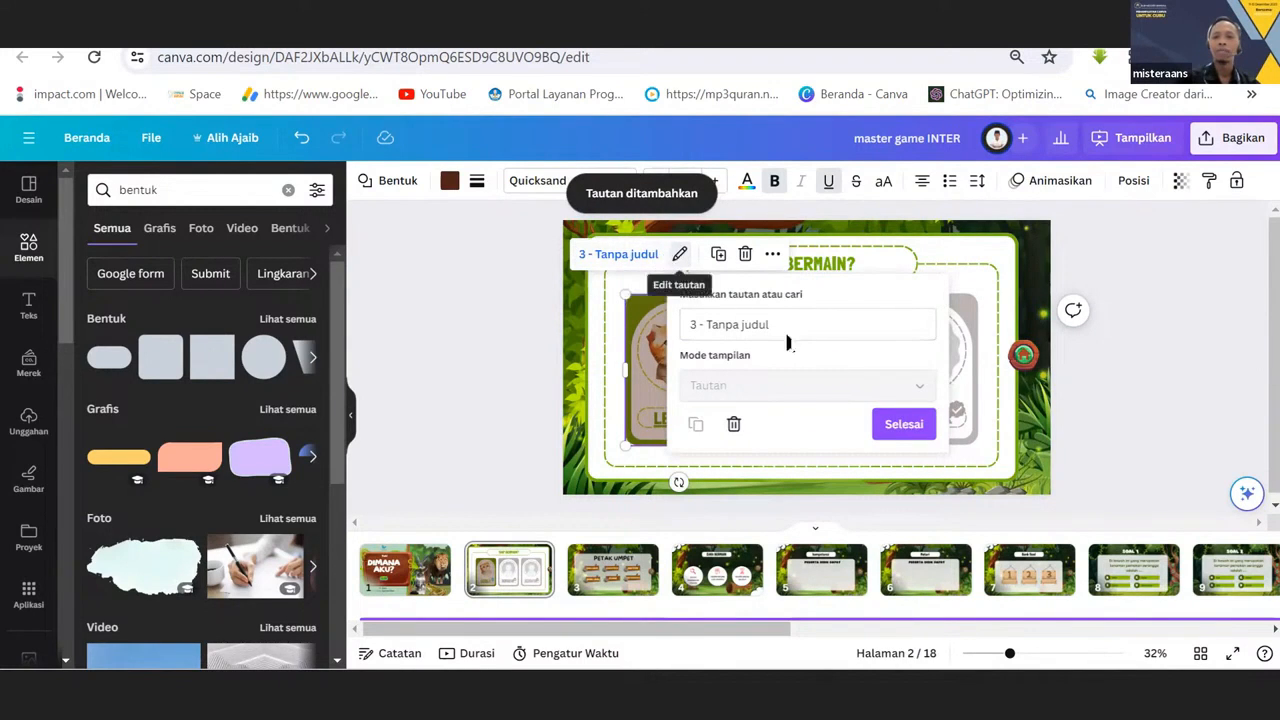
click(897, 430)
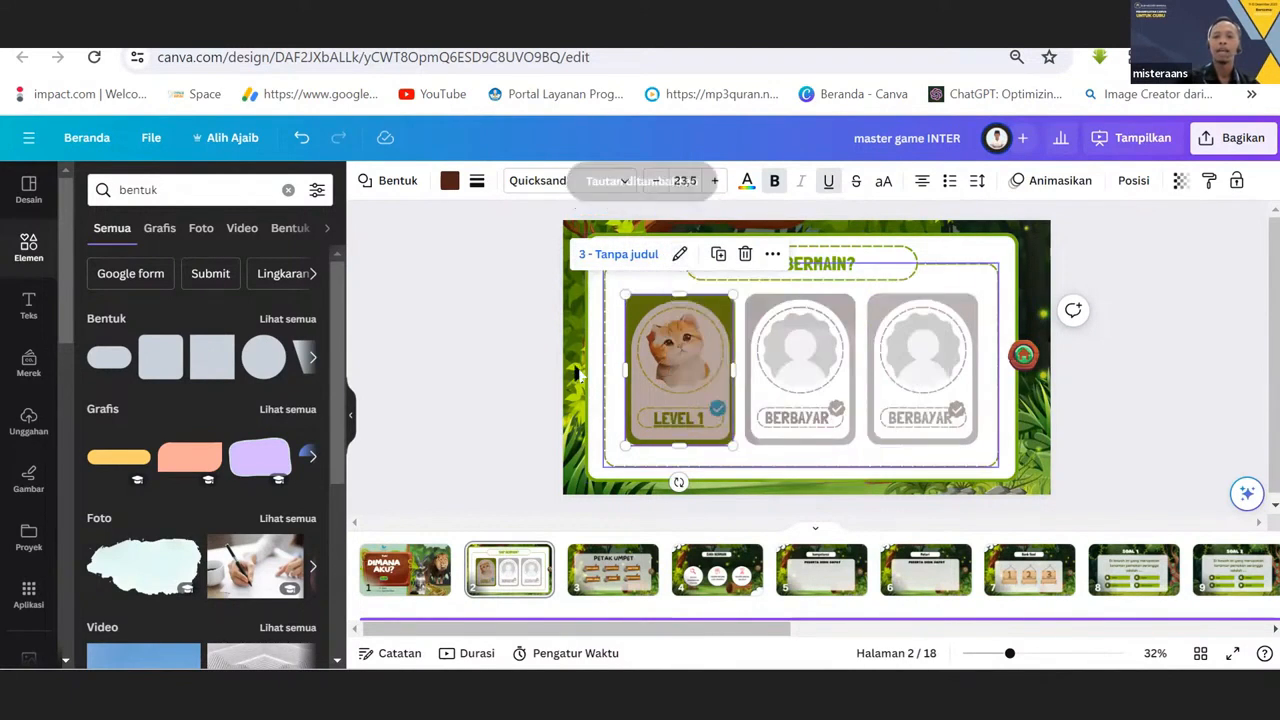
View the linked "PETAK UMPET" menu on page 3 and return to page 2.
click(541, 378)
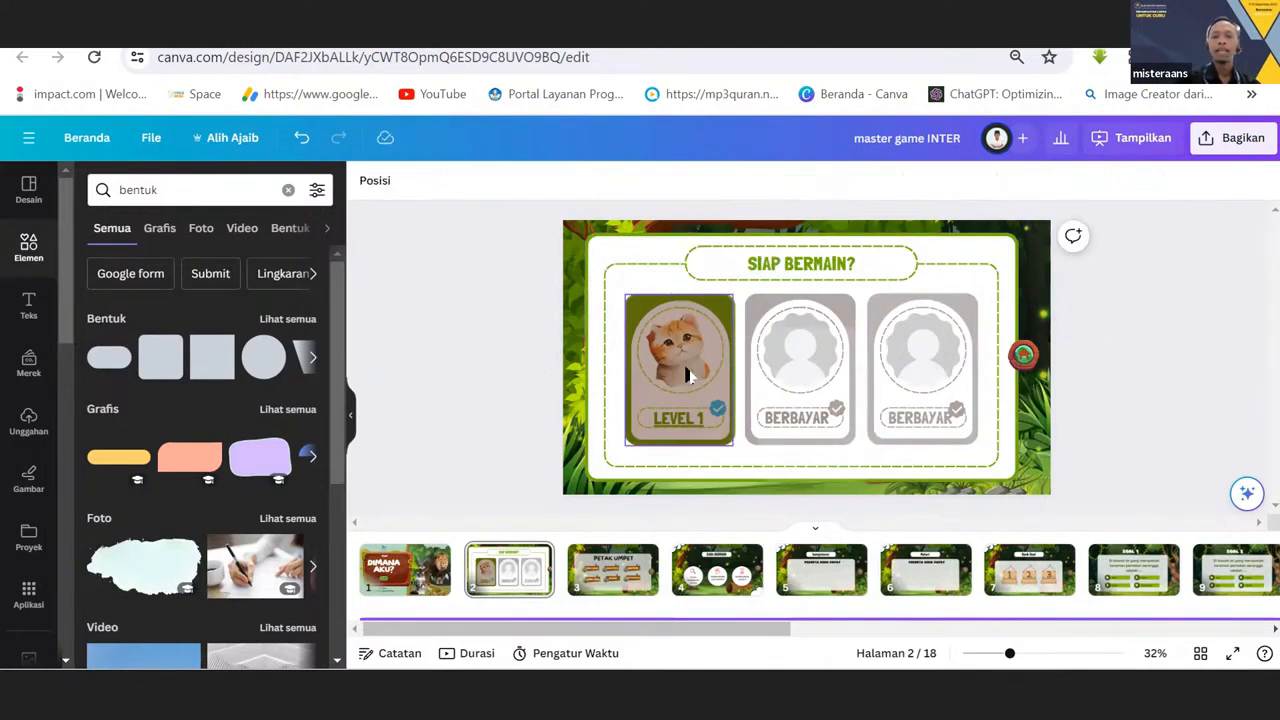
click(590, 582)
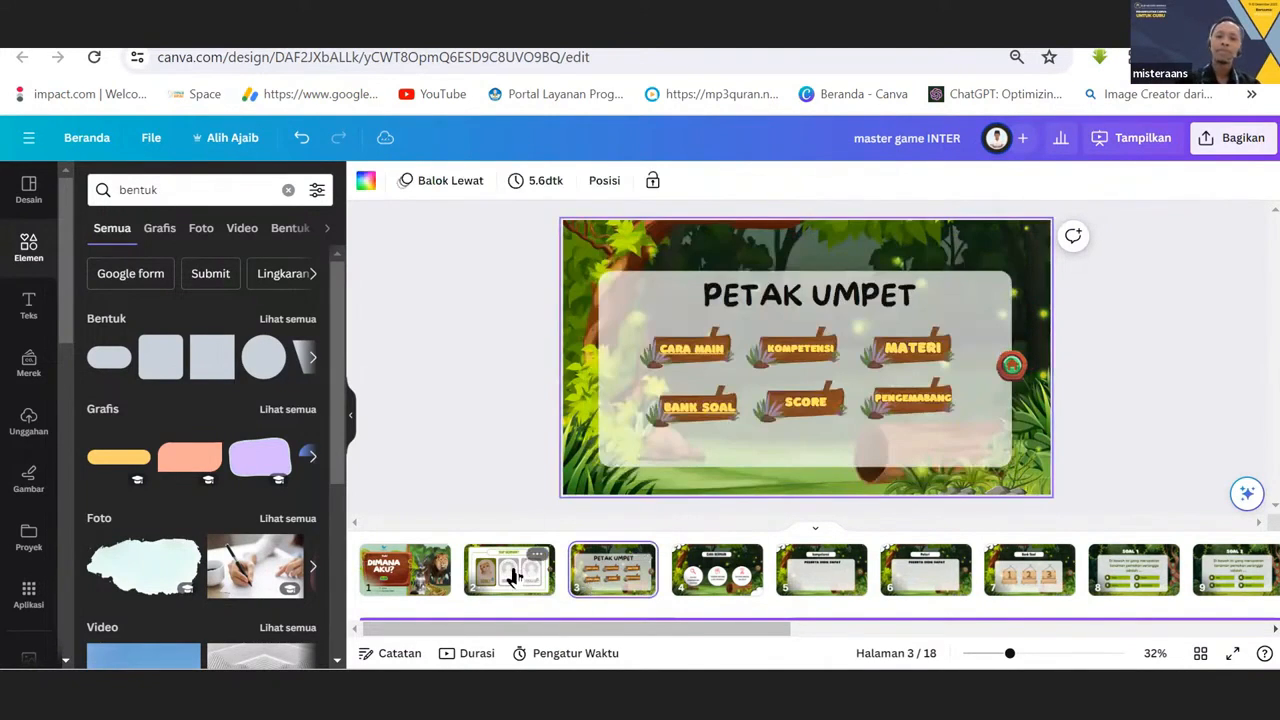
click(548, 582)
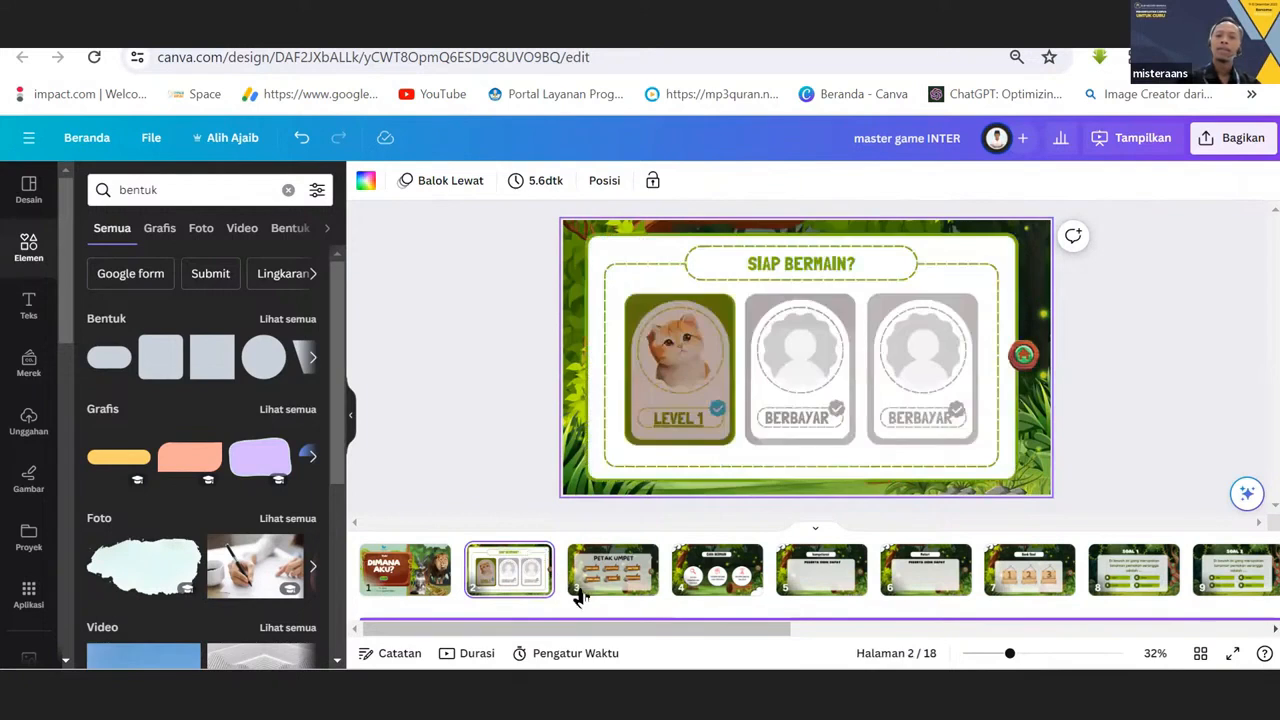
Check the link targets of the overlays on both BERBAYAR cards and of the brown overlay on the LEVEL 1 card.
click(800, 345)
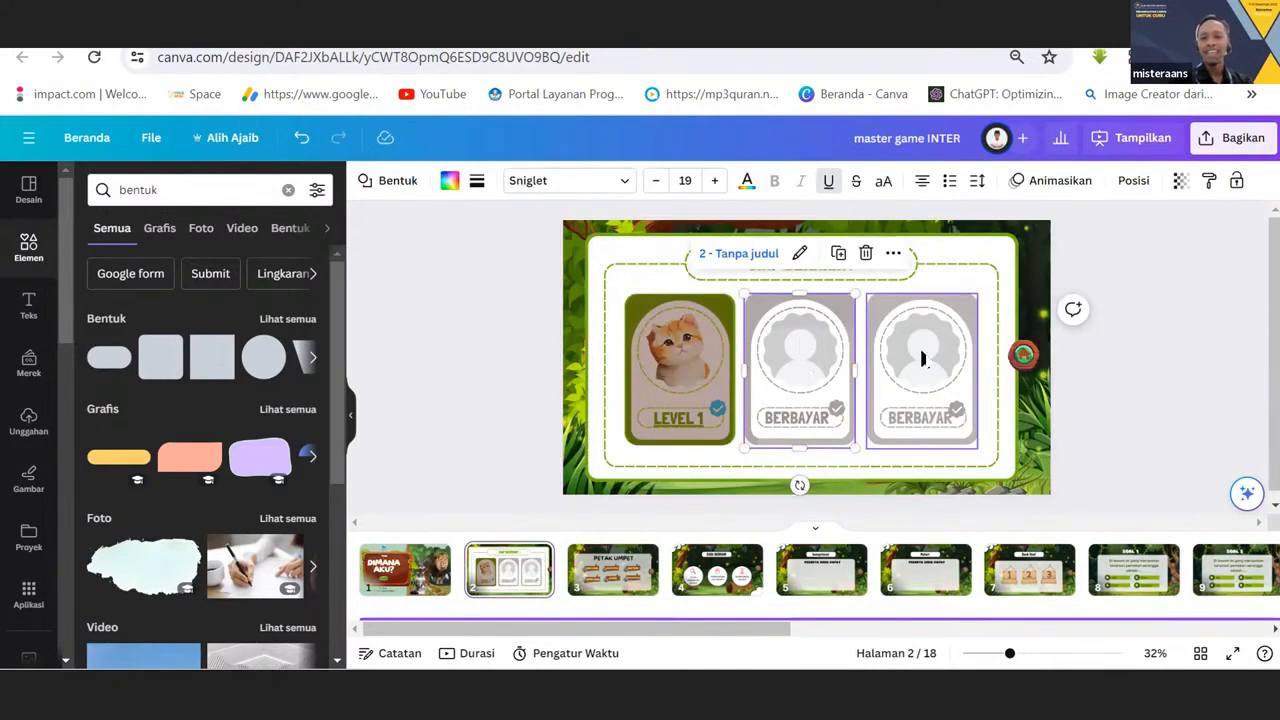
click(918, 360)
click(811, 371)
click(900, 363)
click(811, 375)
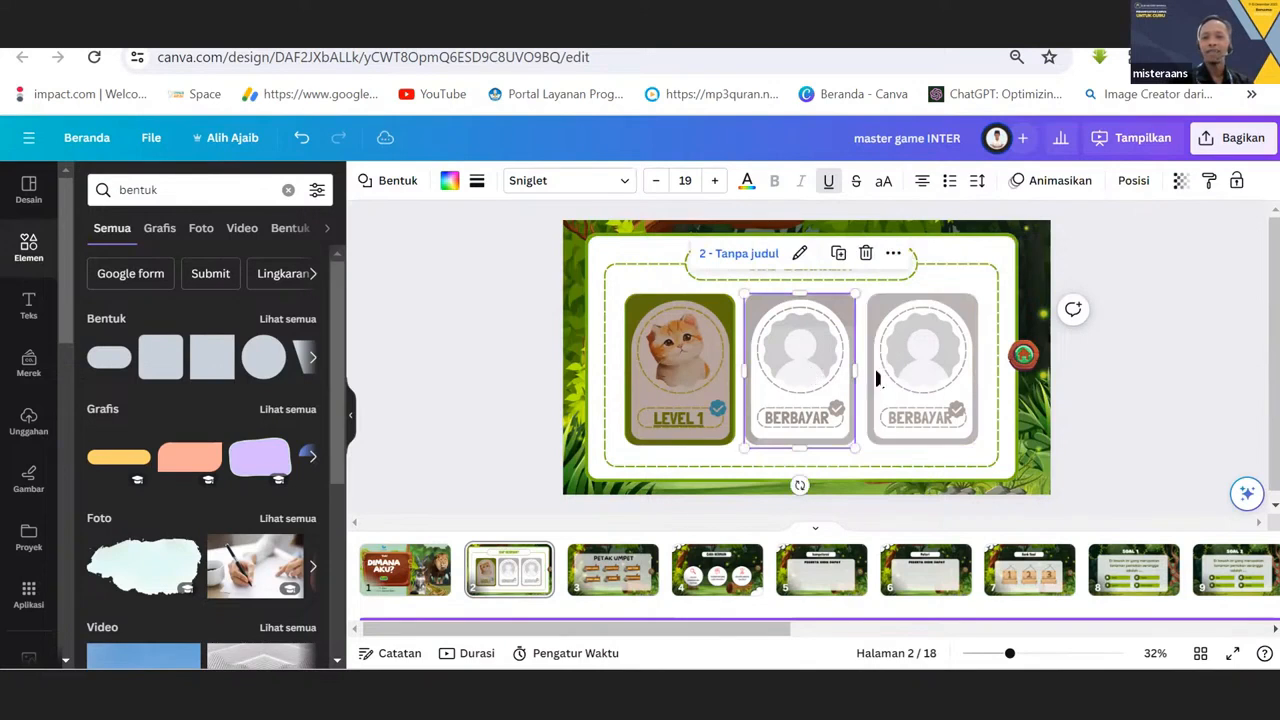
click(898, 376)
click(816, 400)
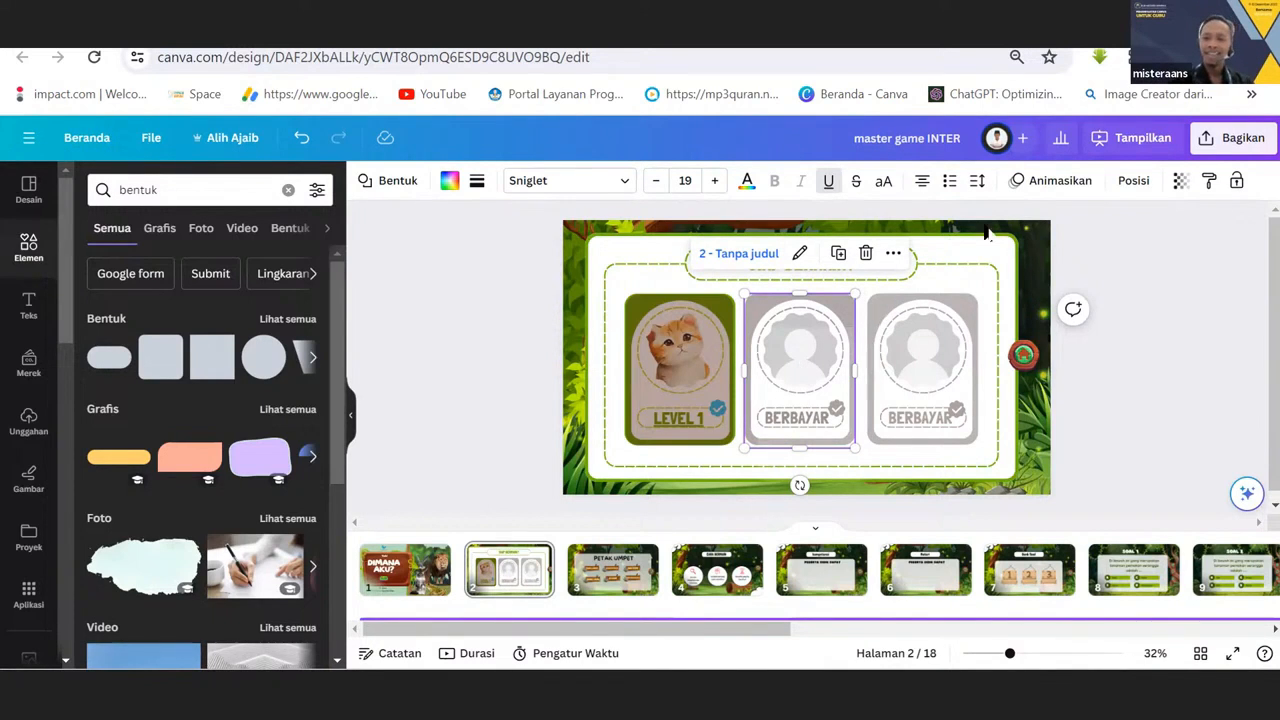
click(766, 306)
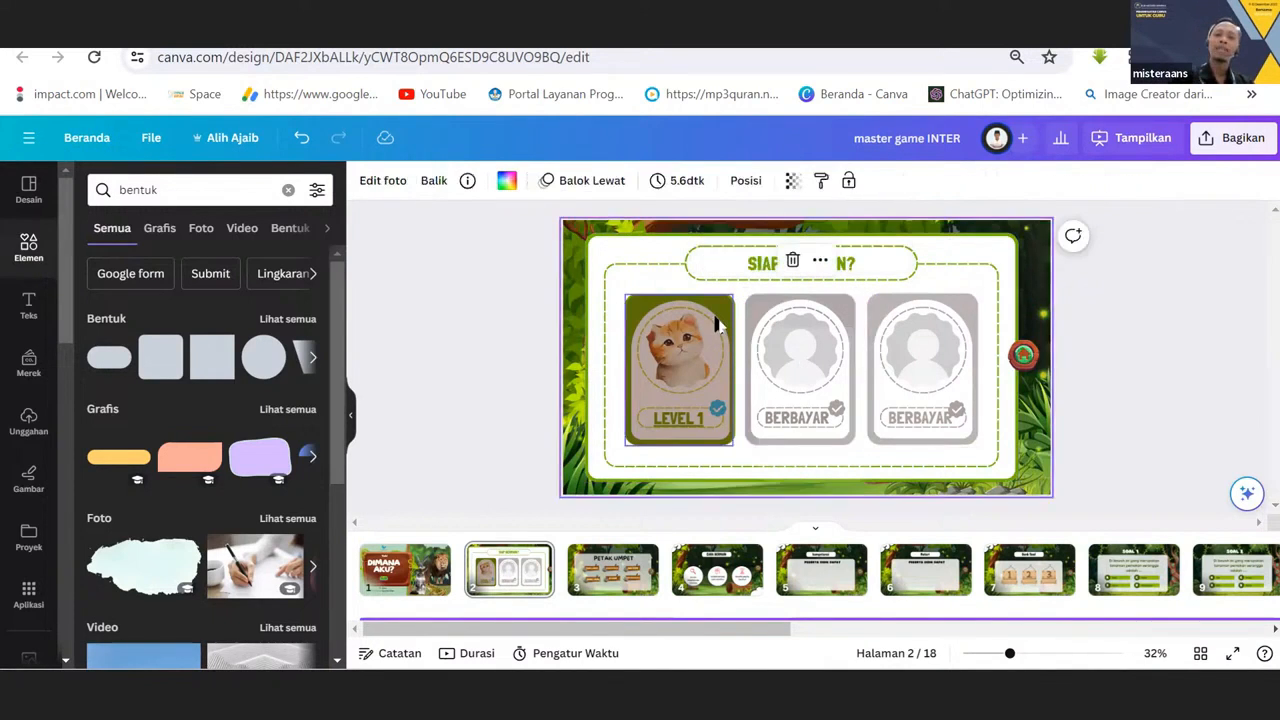
click(717, 325)
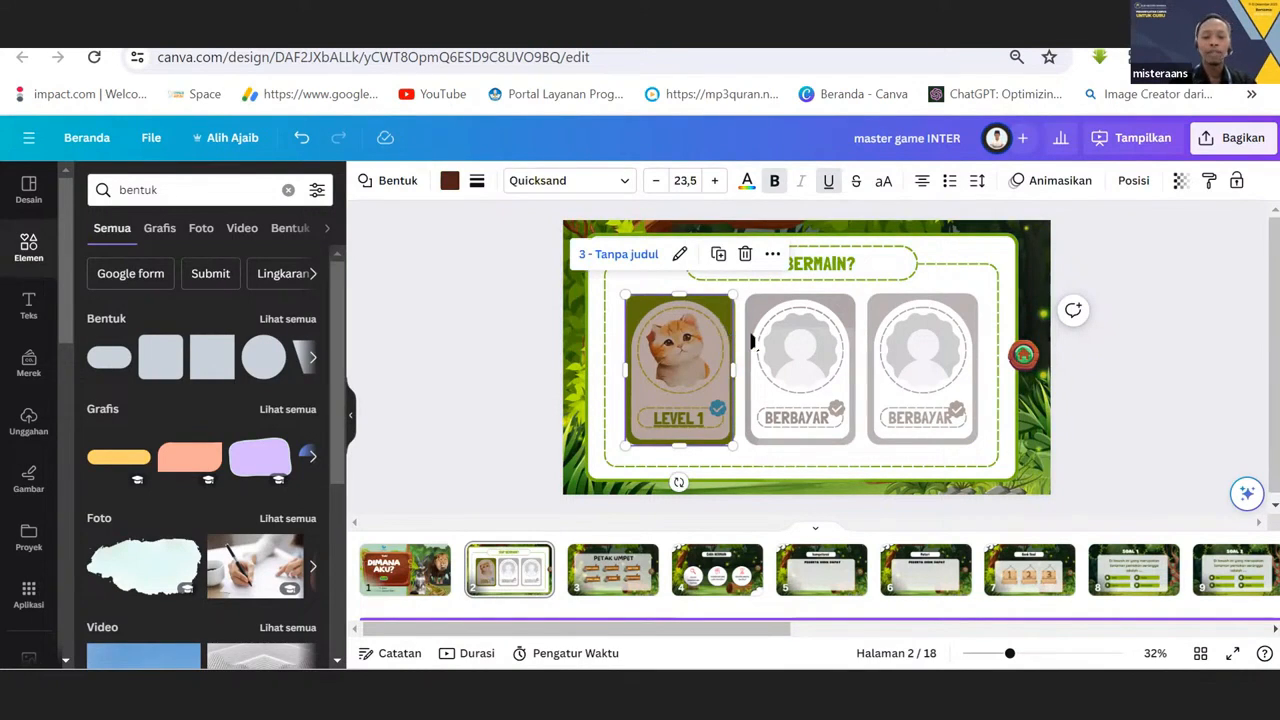
Delete the linked transparent overlays from both BERBAYAR cards on page 2.
click(772, 332)
key(Delete)
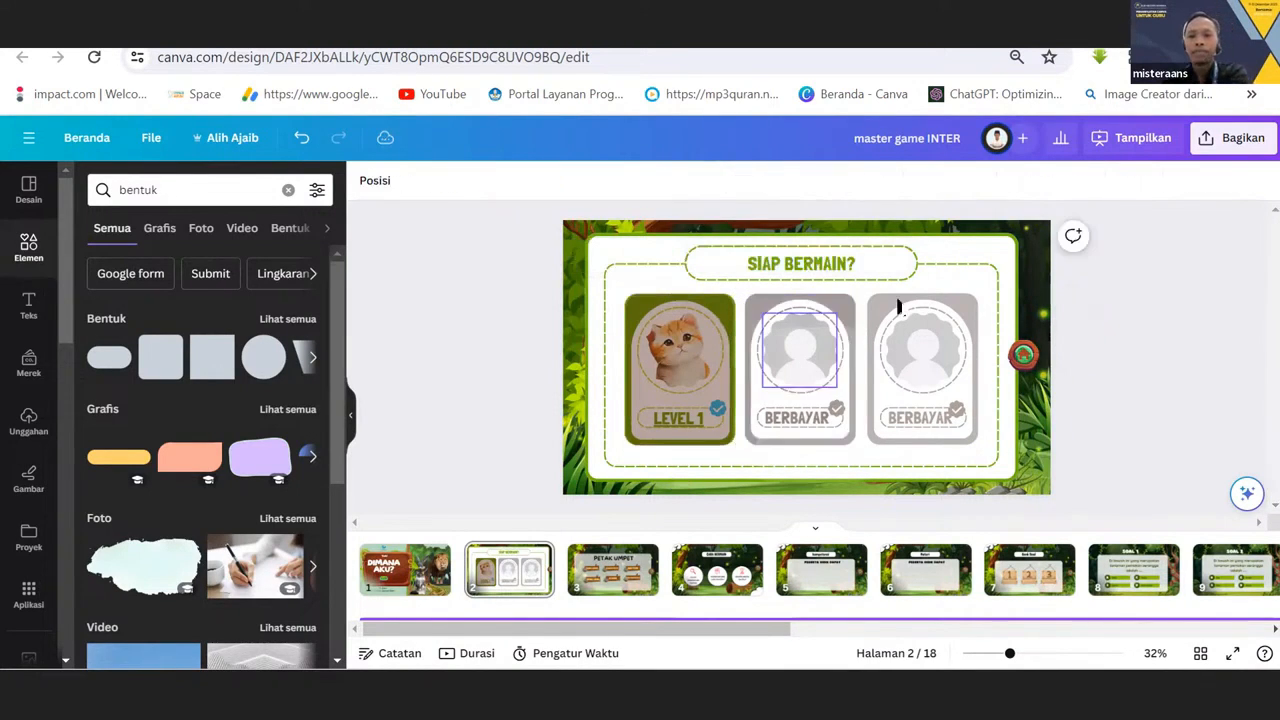
click(899, 307)
key(Delete)
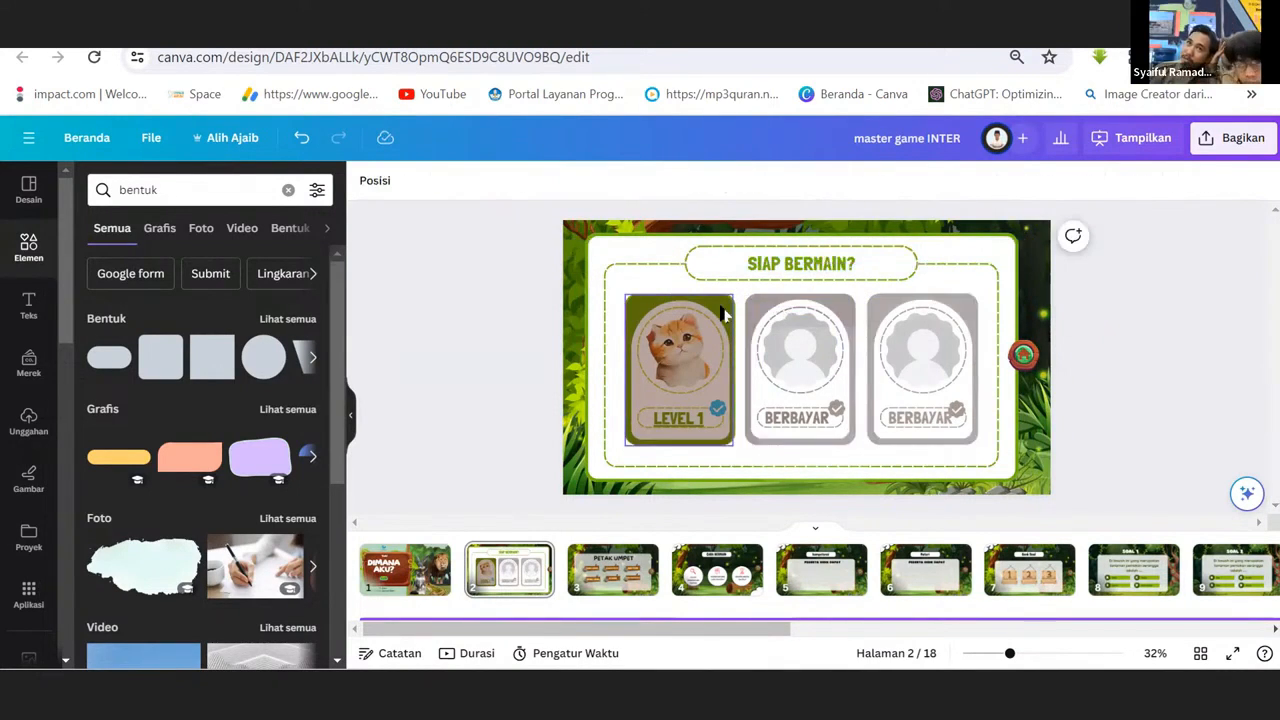
Duplicate the linked LEVEL 1 overlay onto the middle BERBAYAR card and follow the copy's link, returning to page 2.
click(726, 314)
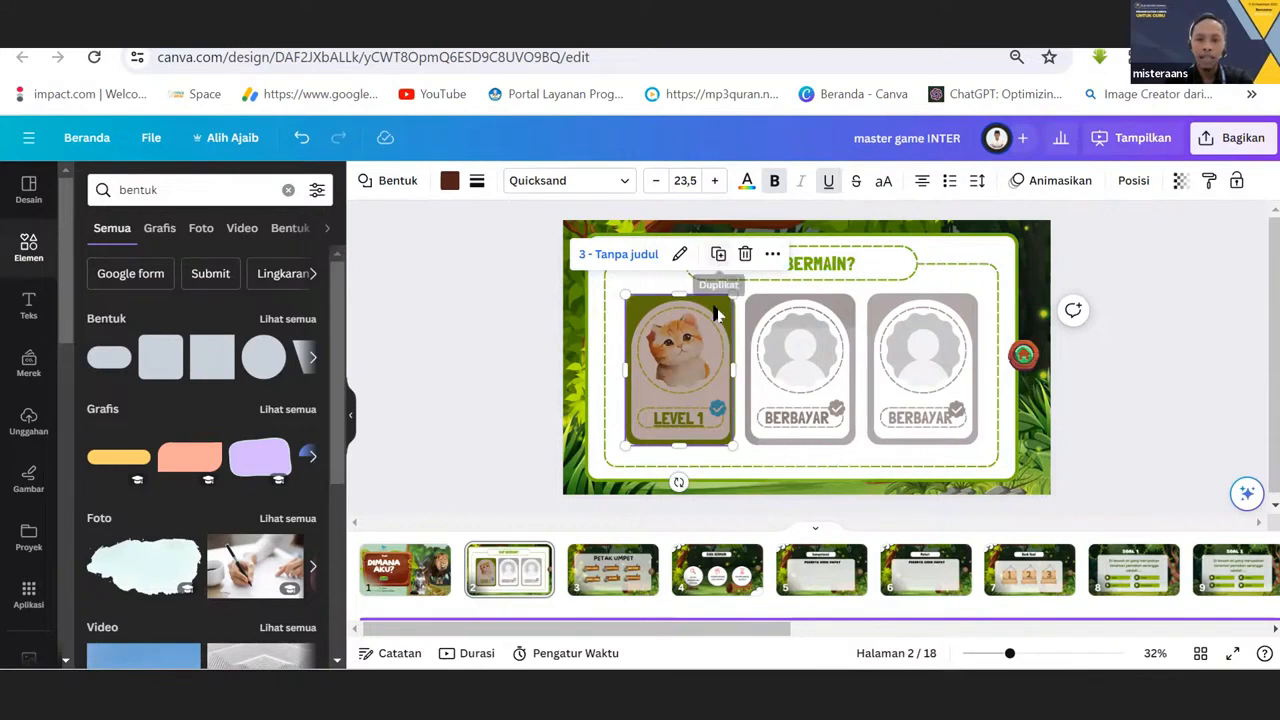
click(716, 256)
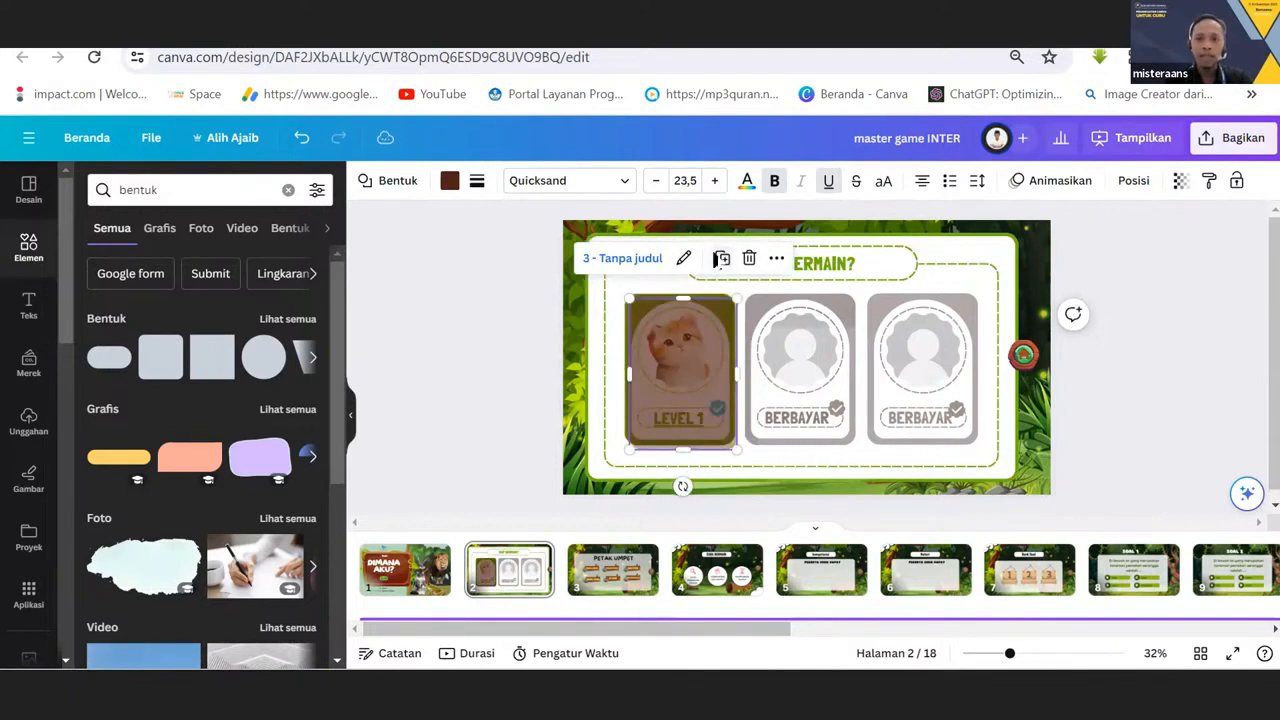
drag(716, 345, 818, 340)
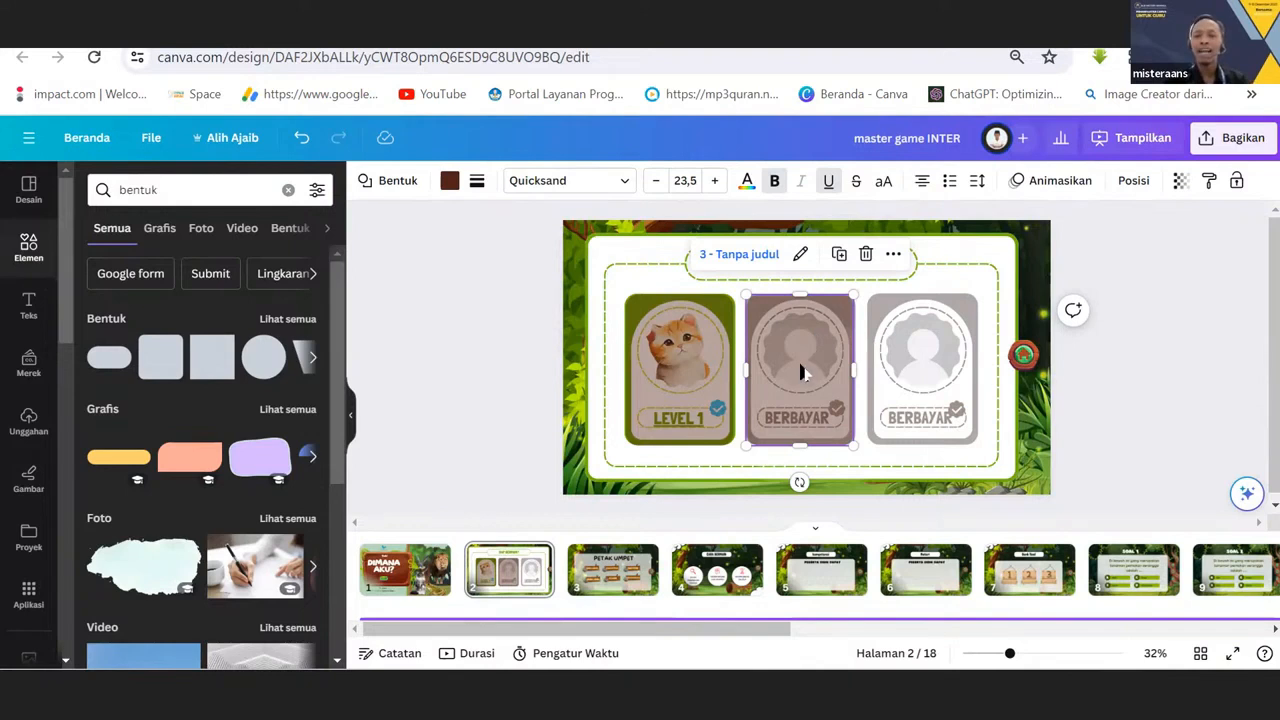
click(750, 262)
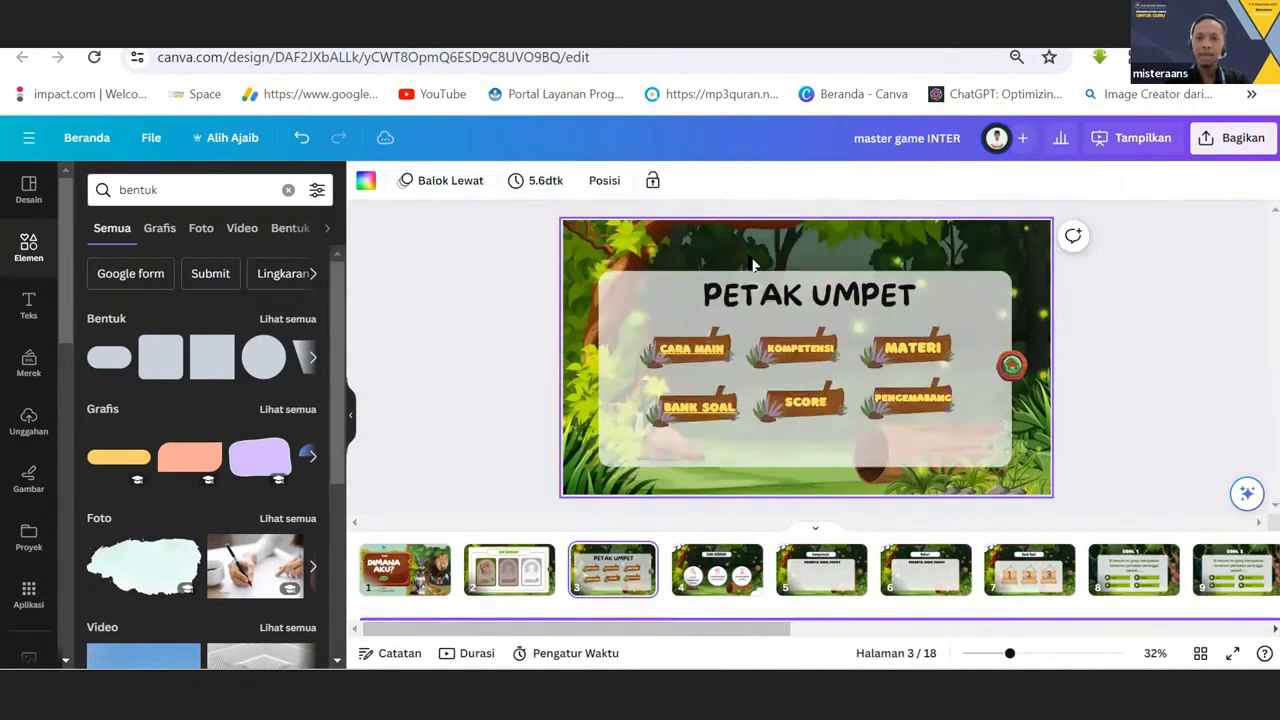
click(526, 569)
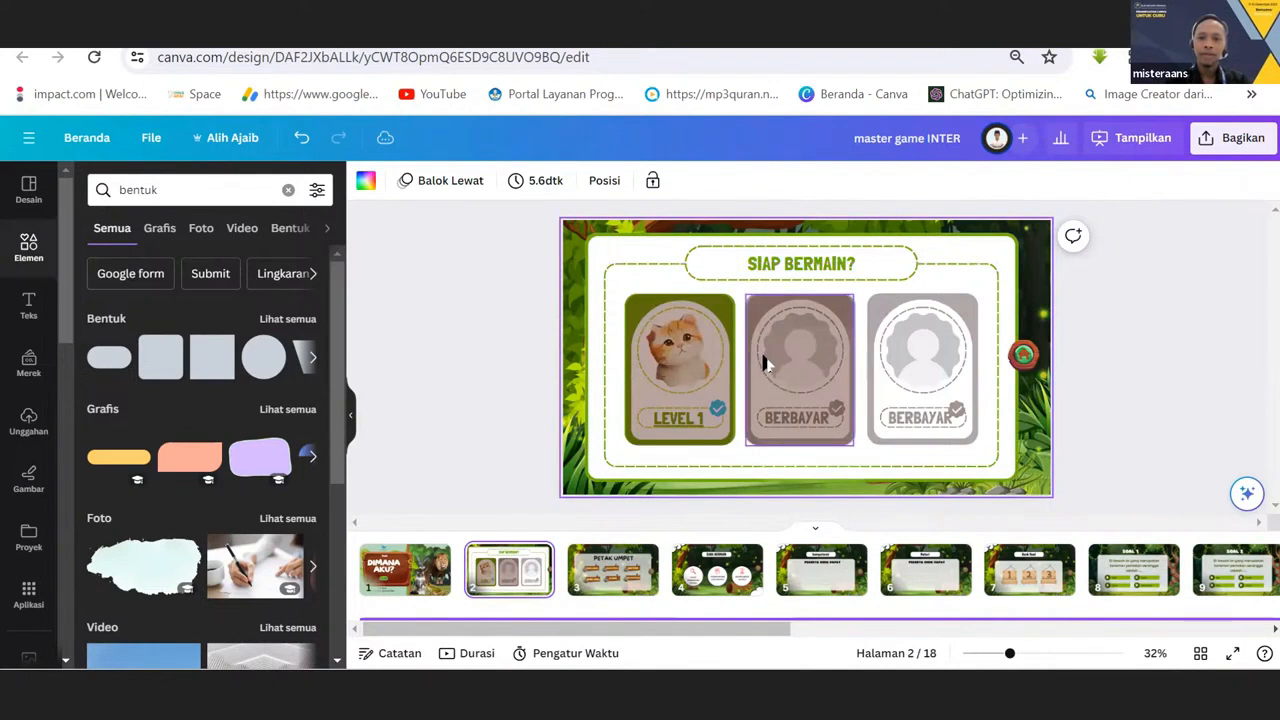
Change the link of the middle BERBAYAR card's overlay to page 2, "2 - Tanpa judul".
click(800, 345)
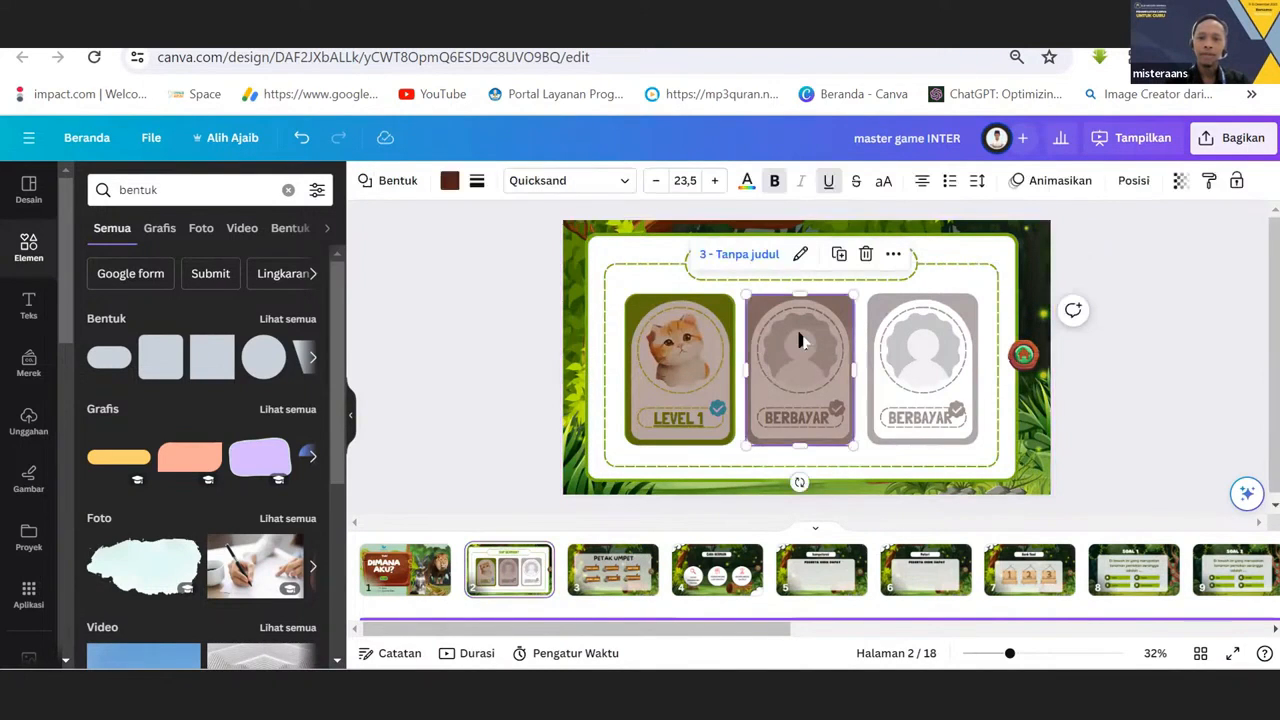
click(800, 256)
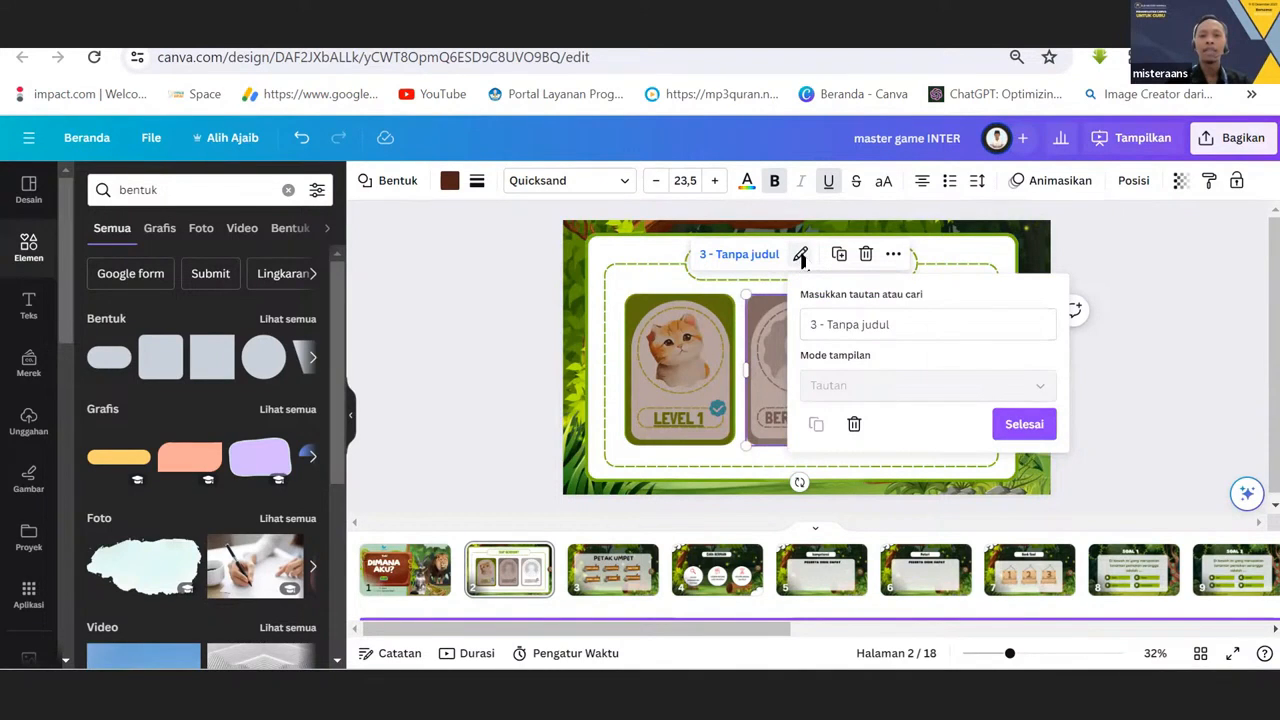
drag(900, 322, 784, 315)
click(914, 323)
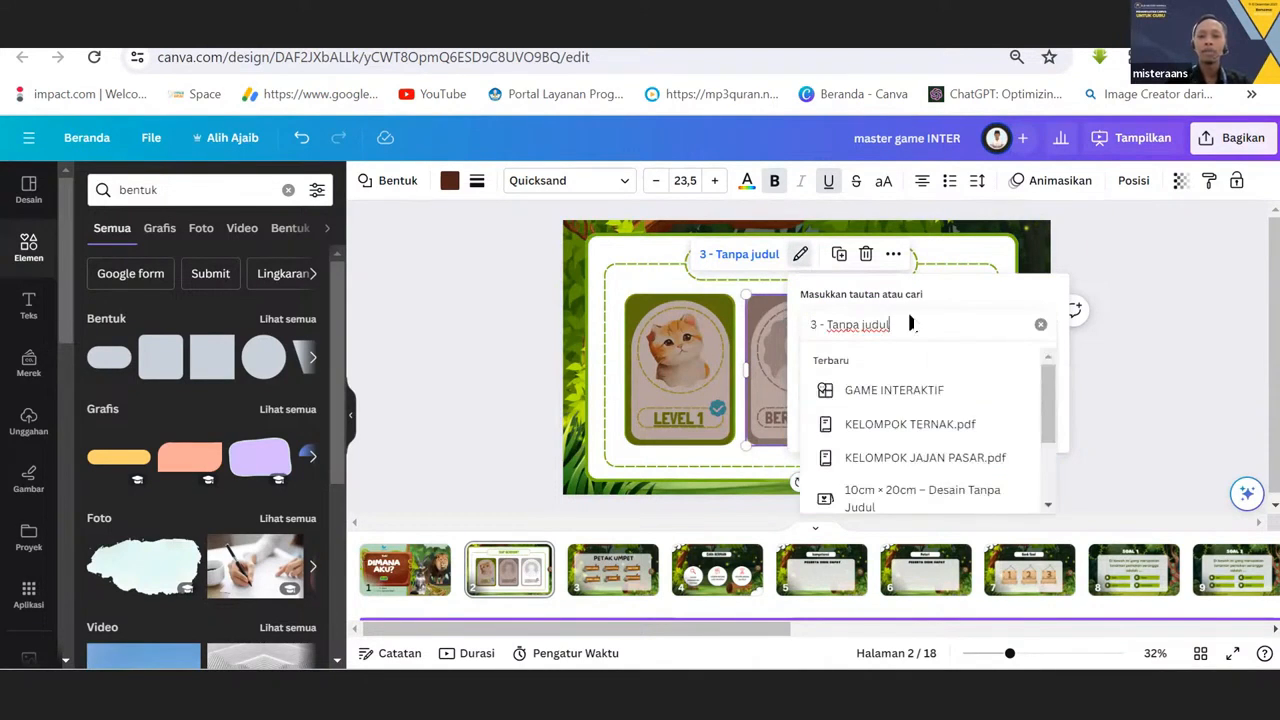
click(1040, 324)
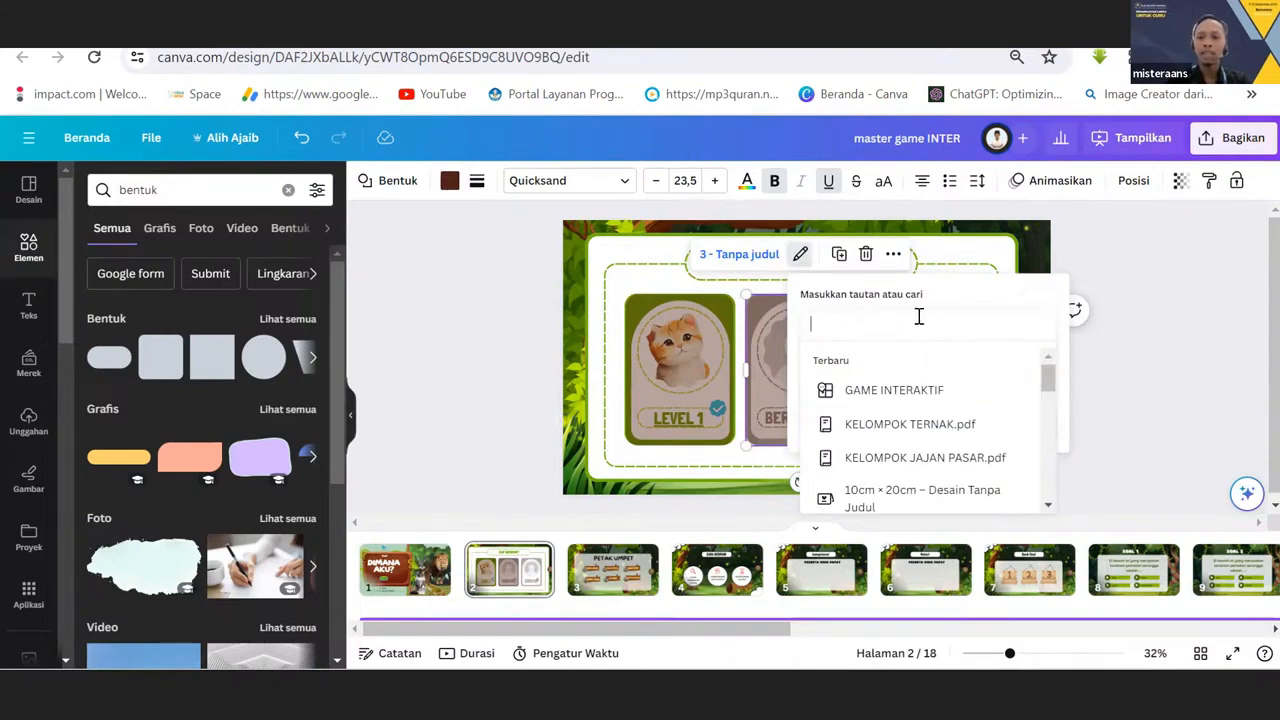
text(2)
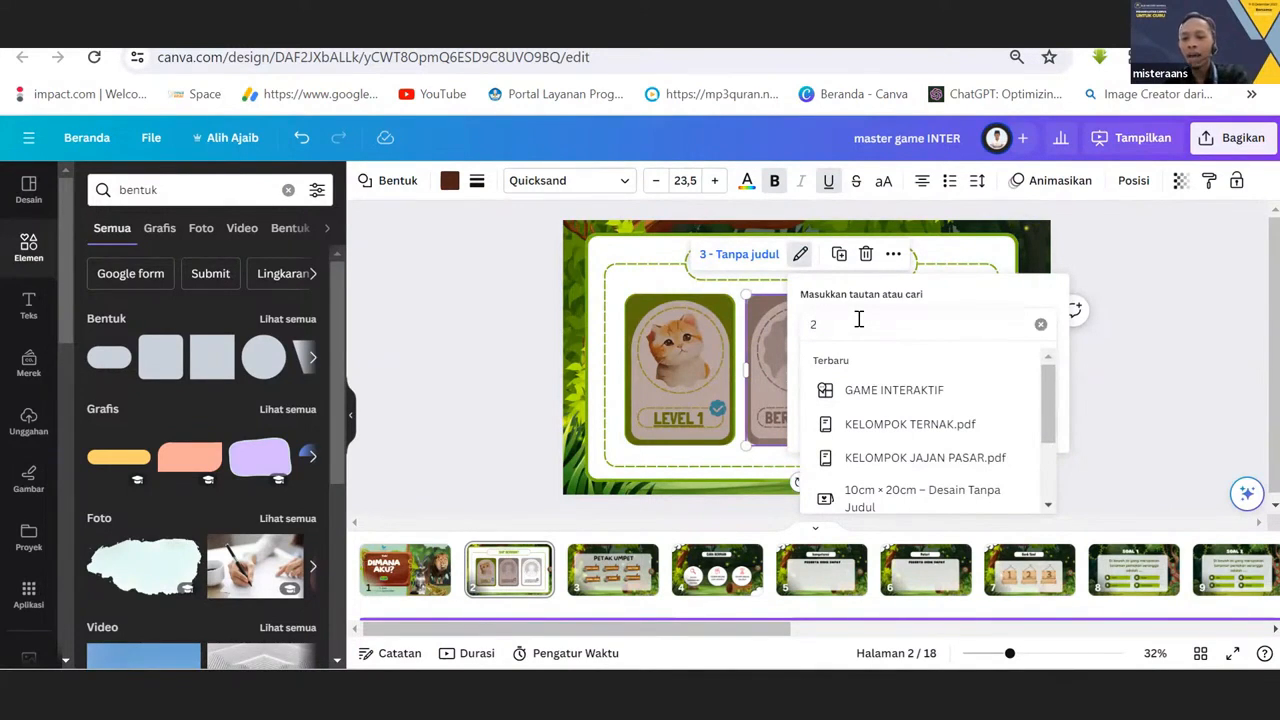
key(Return)
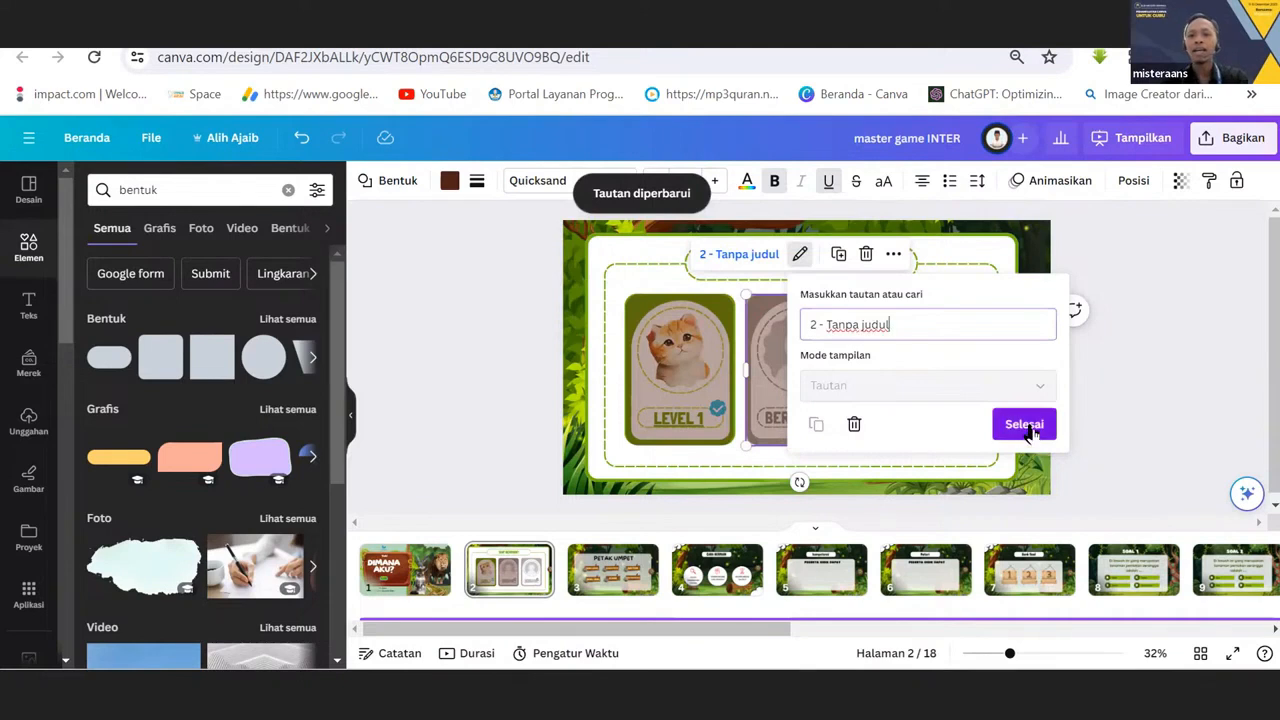
click(1016, 424)
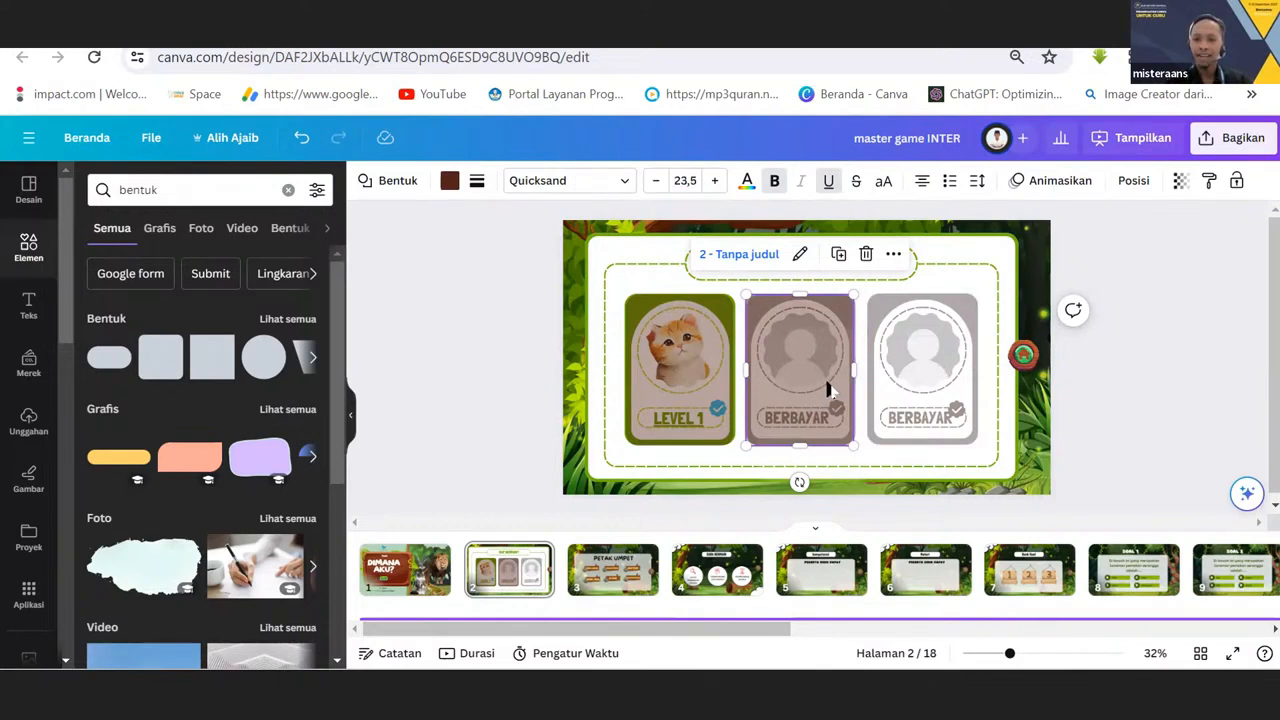
Place a copy of the middle card's linked overlay over the third card, the other BERBAYAR card.
click(912, 376)
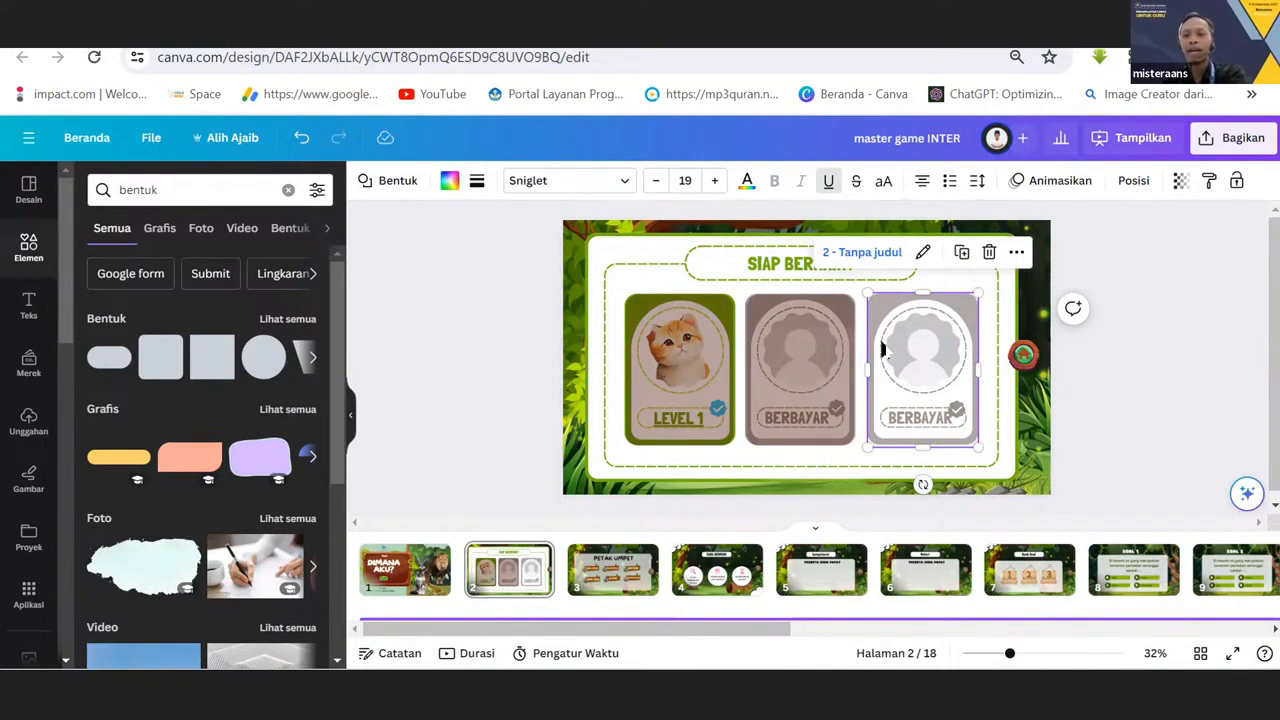
click(838, 330)
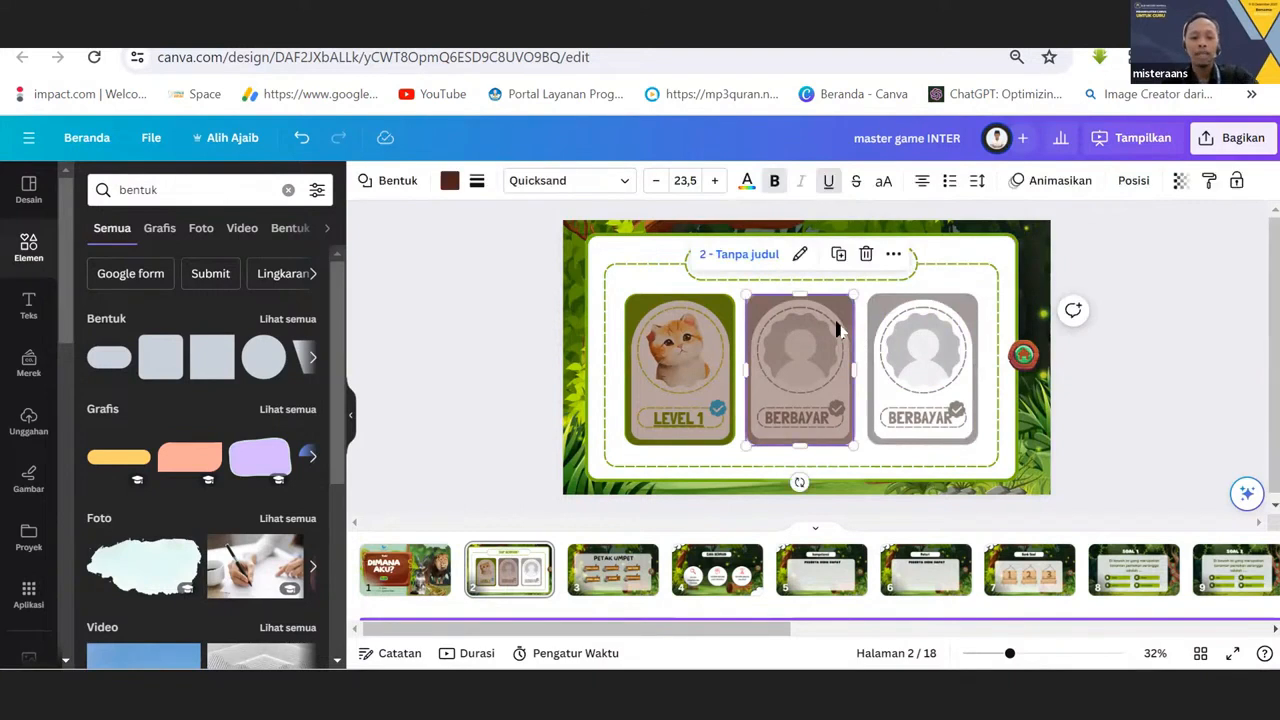
drag(838, 332, 932, 350)
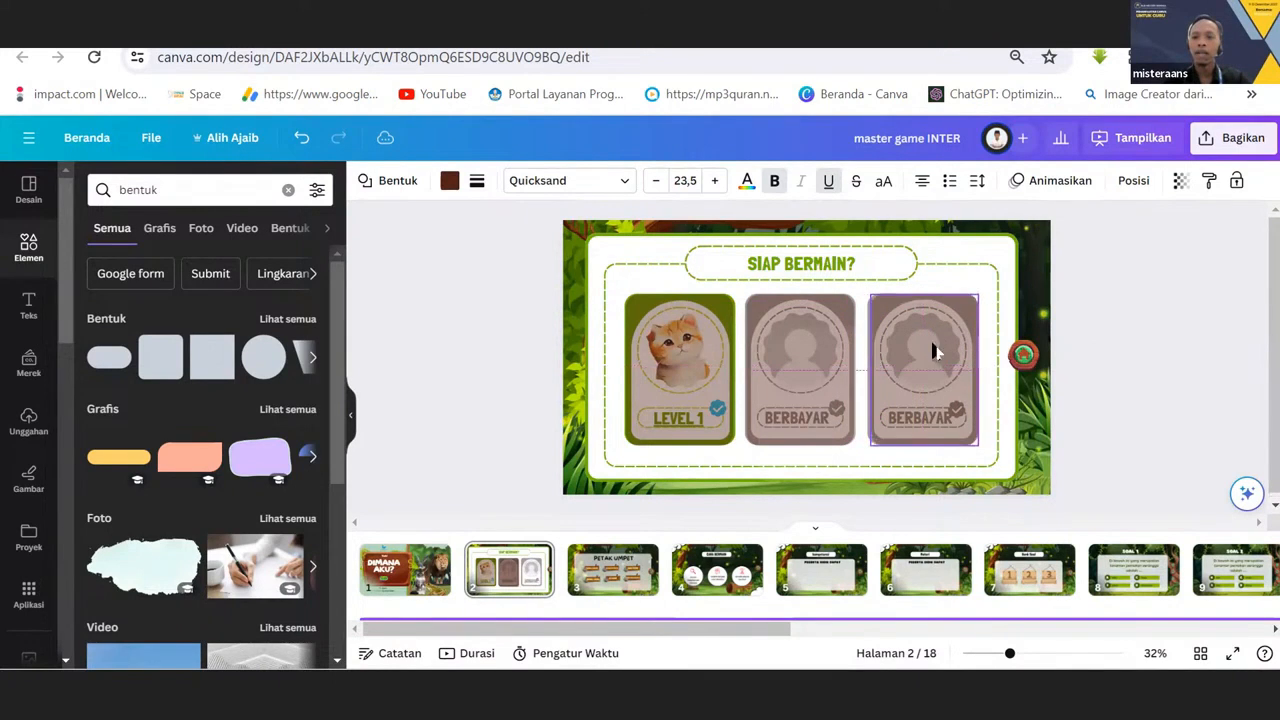
click(1094, 269)
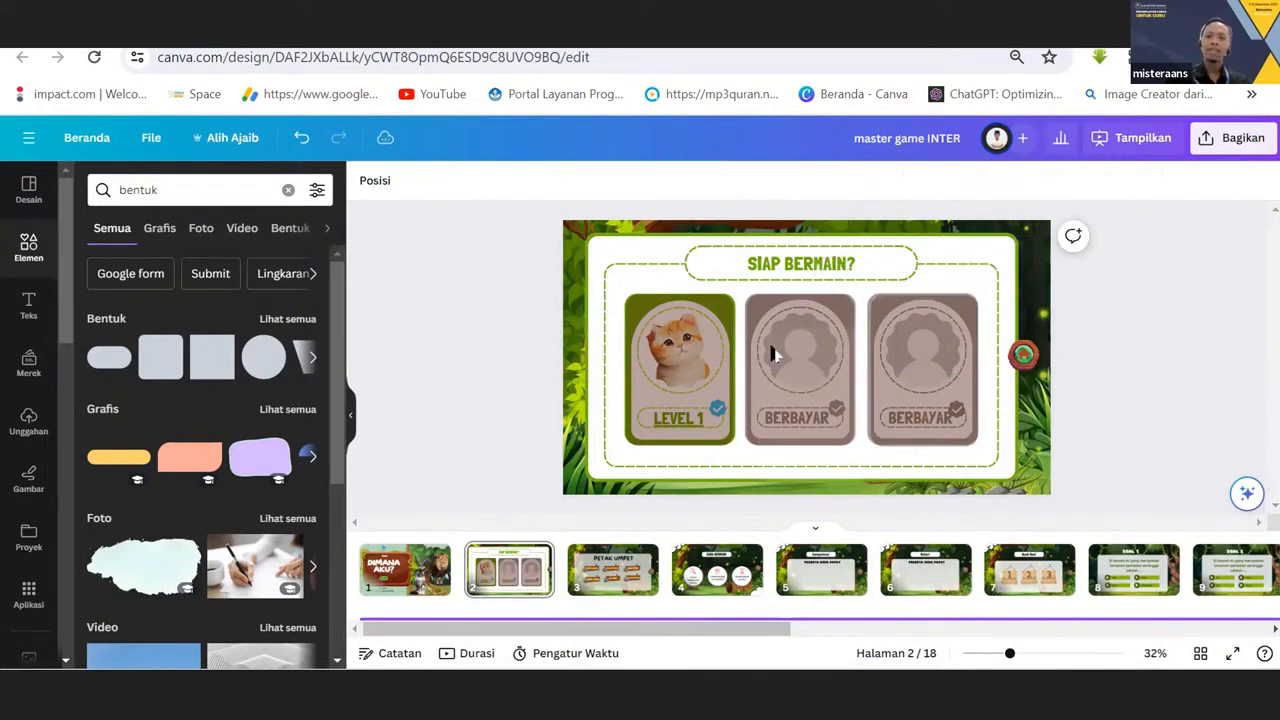
Set the transparency of the LEVEL 1 card's overlay to 24, and select the overlays on the BERBAYAR cards.
click(697, 355)
click(1178, 185)
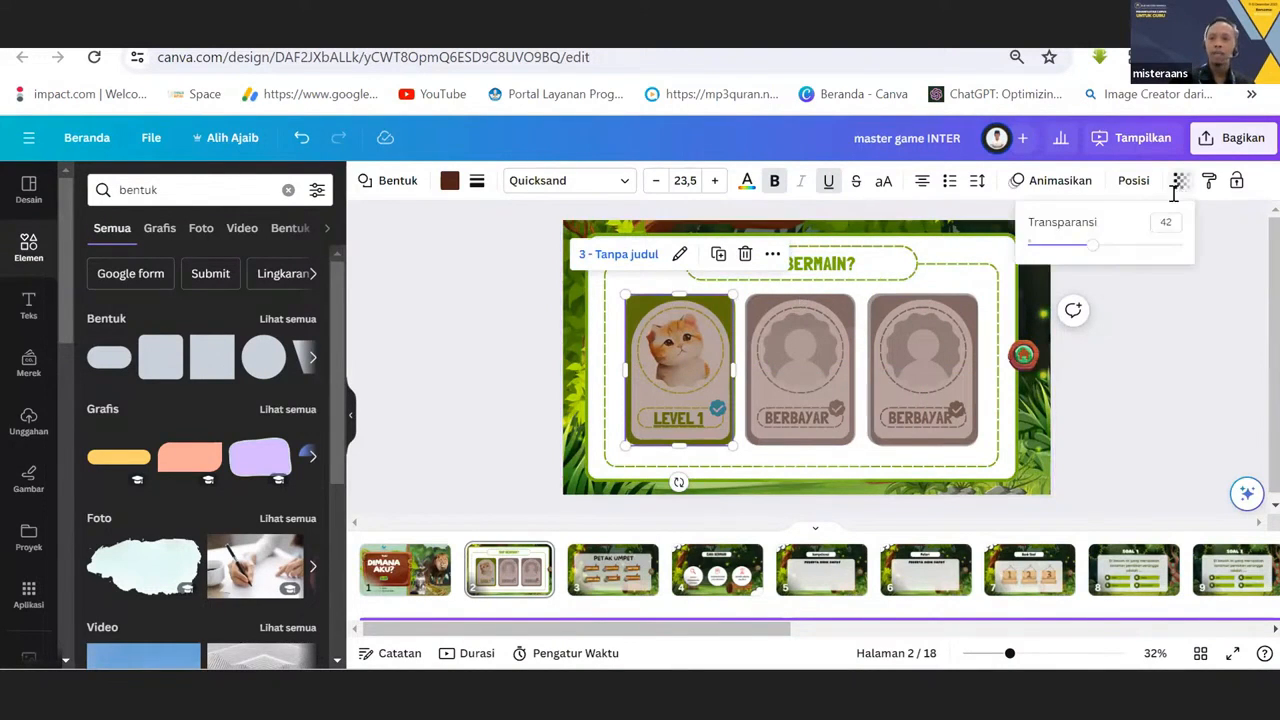
drag(1086, 249, 1065, 256)
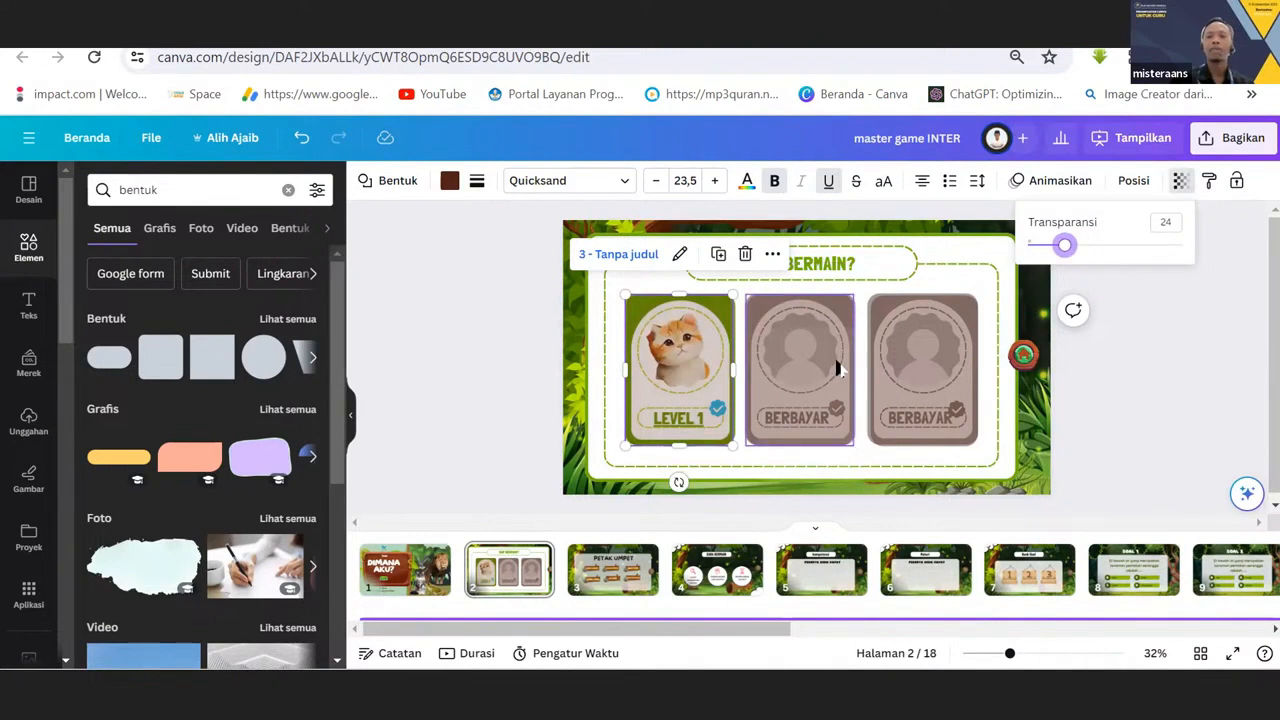
click(840, 368)
click(932, 358)
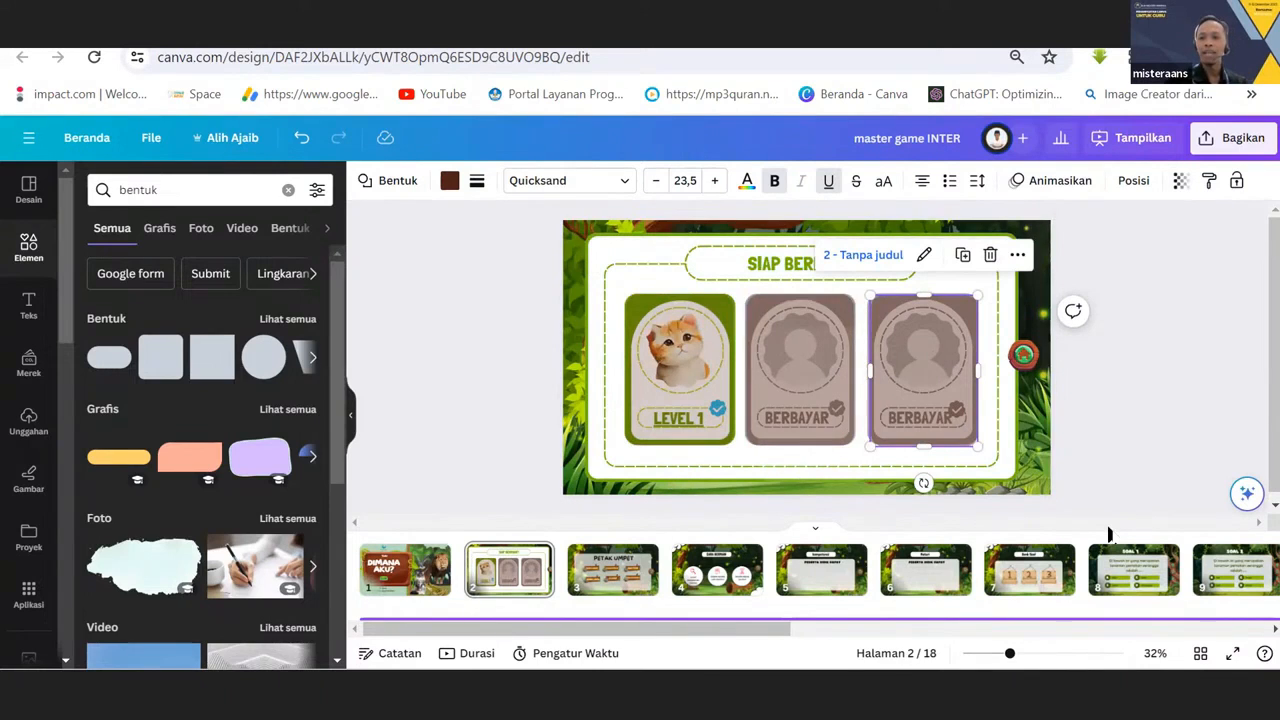
Present page 2 full screen and test the LEVEL 1 card and both BERBAYAR cards as buttons.
click(1232, 653)
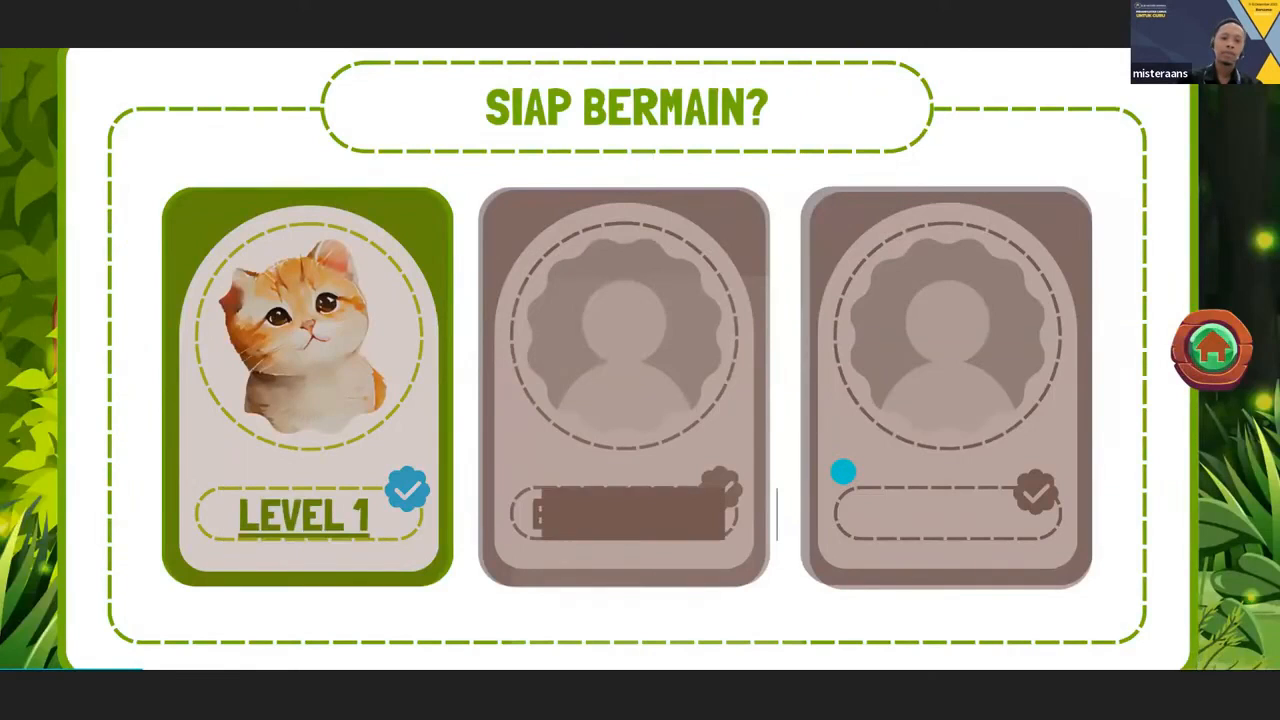
click(313, 362)
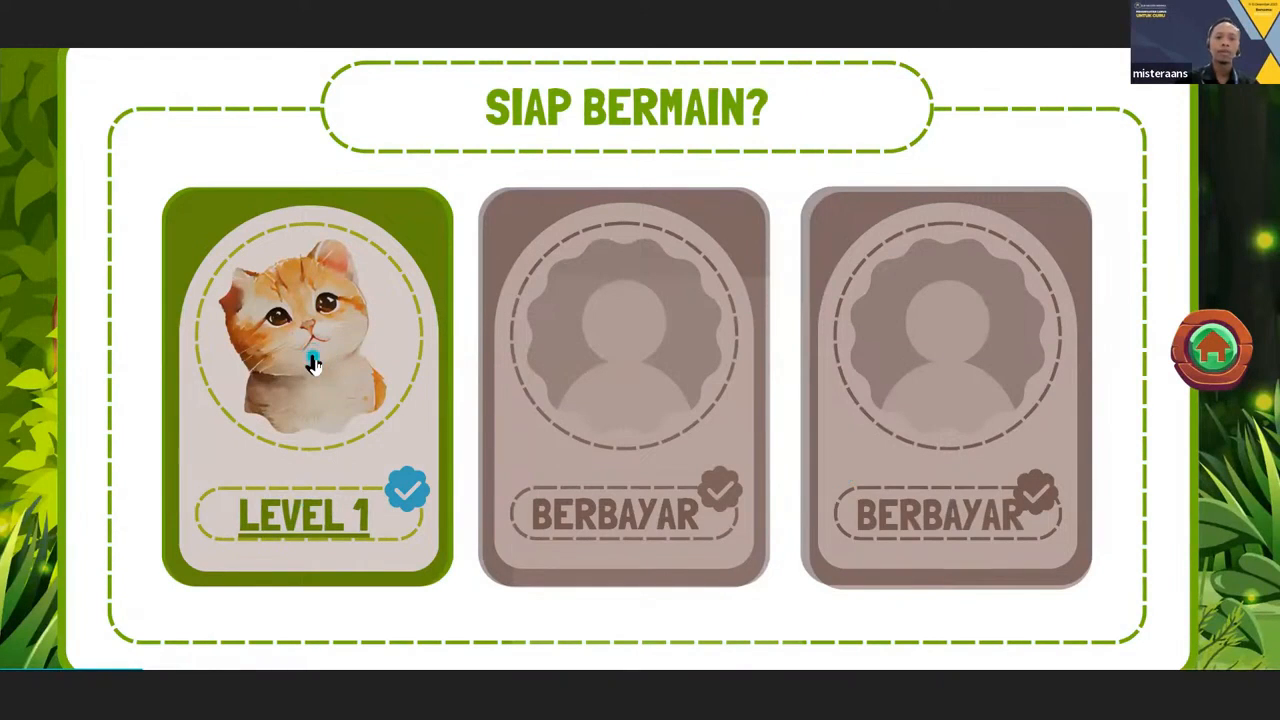
click(313, 362)
click(313, 362)
click(584, 332)
click(622, 337)
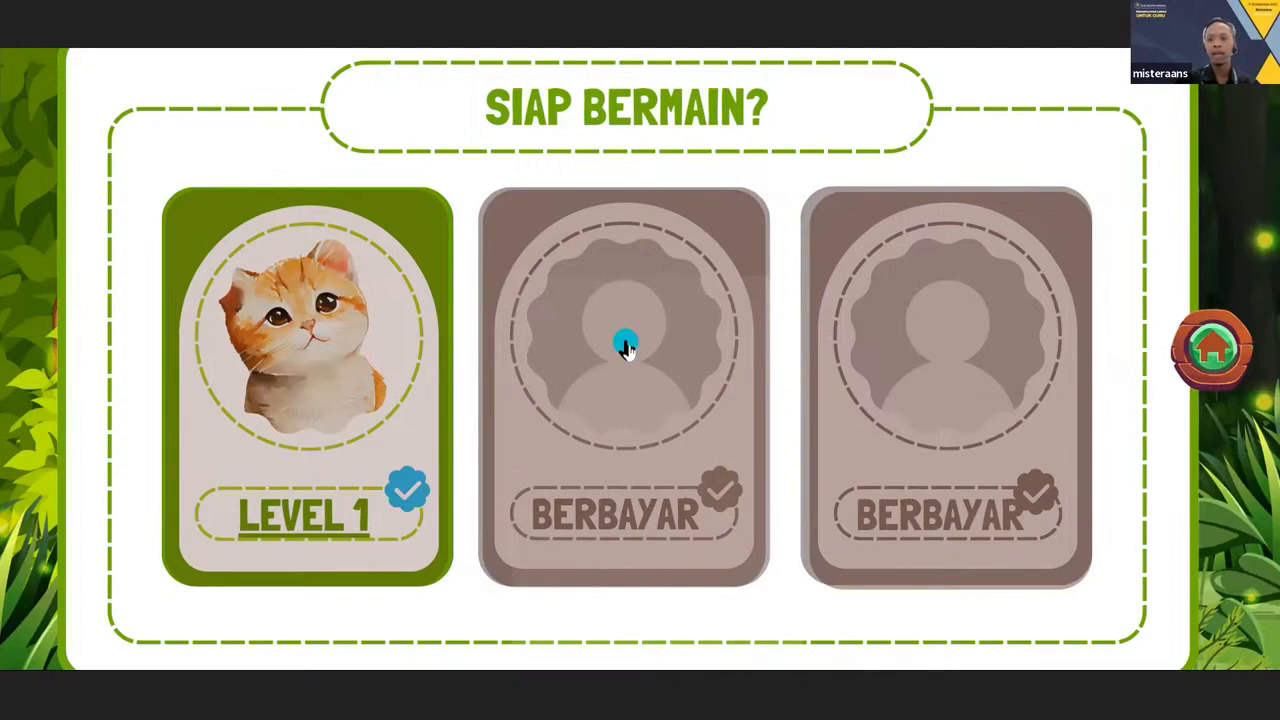
click(946, 310)
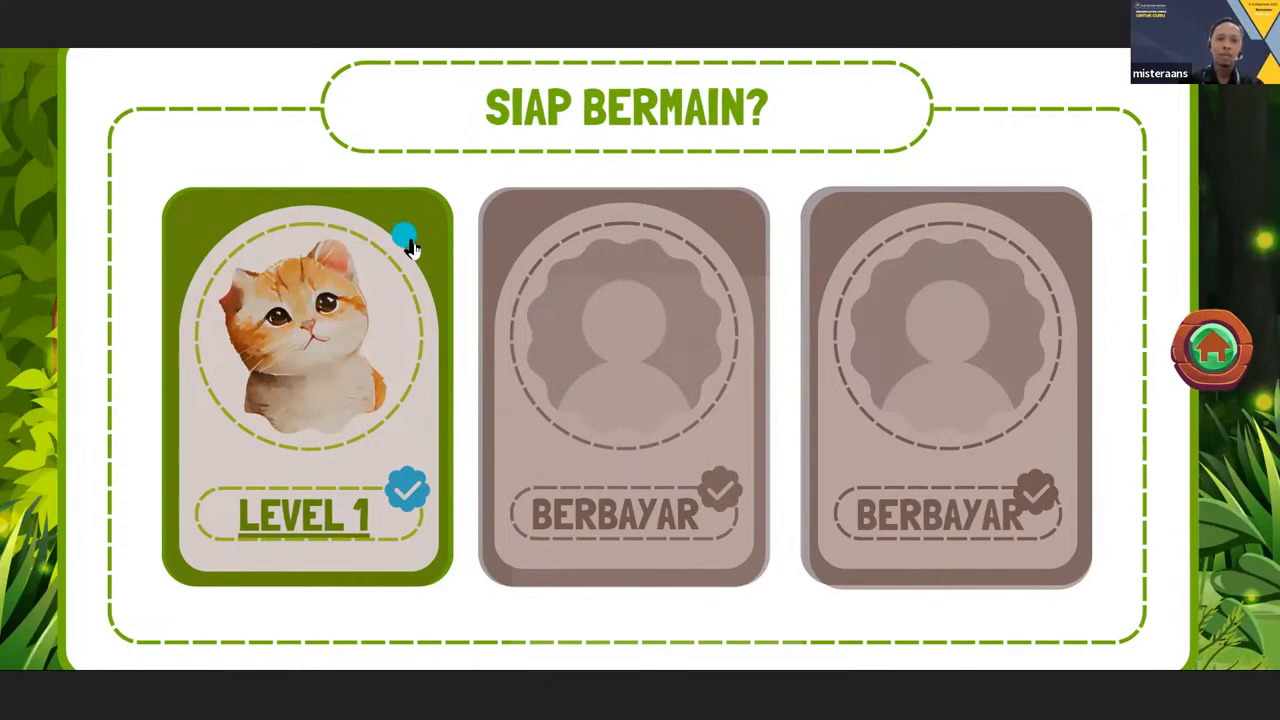
Open the PETAK UMPET menu page through the LEVEL 1 card and exit the presentation.
click(332, 316)
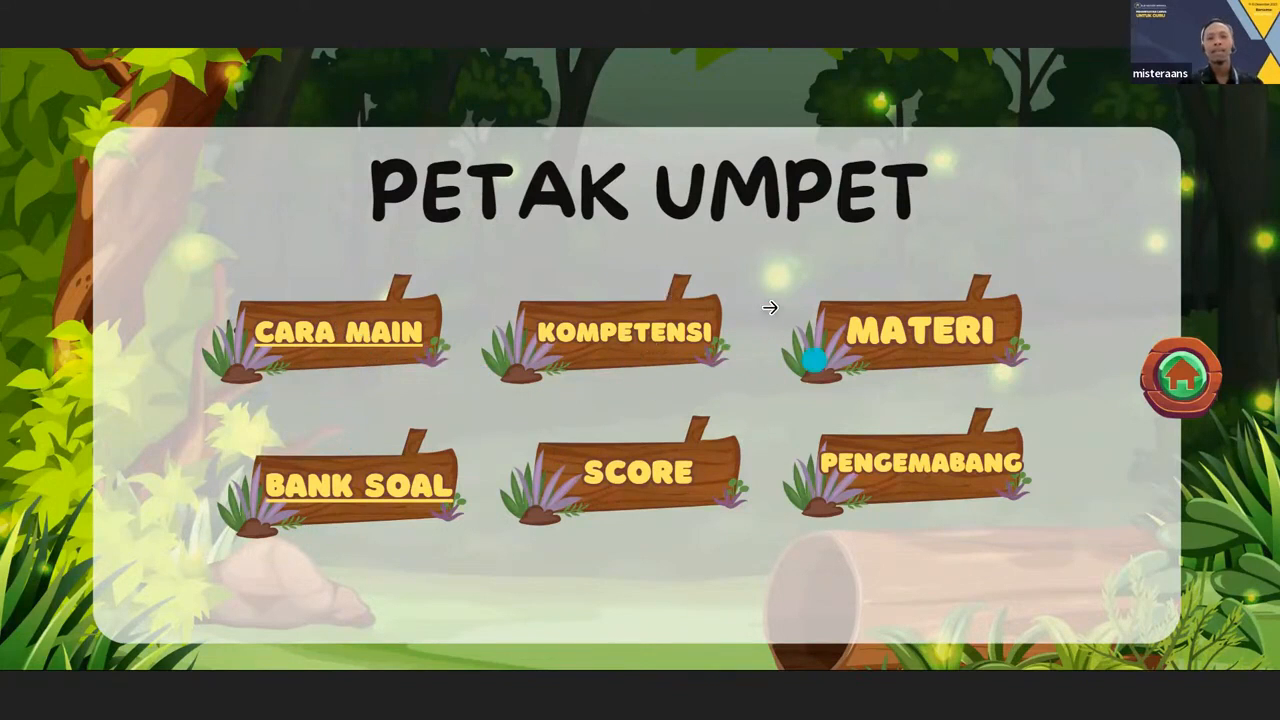
key(Escape)
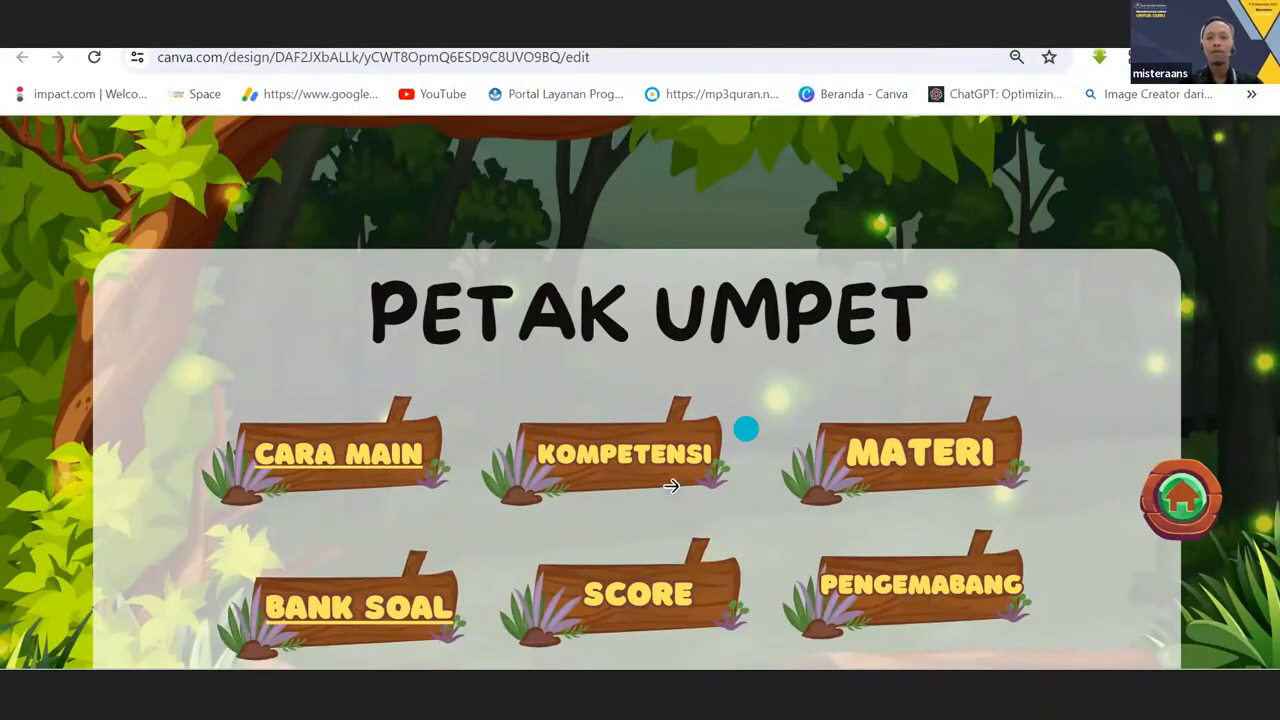
key(Escape)
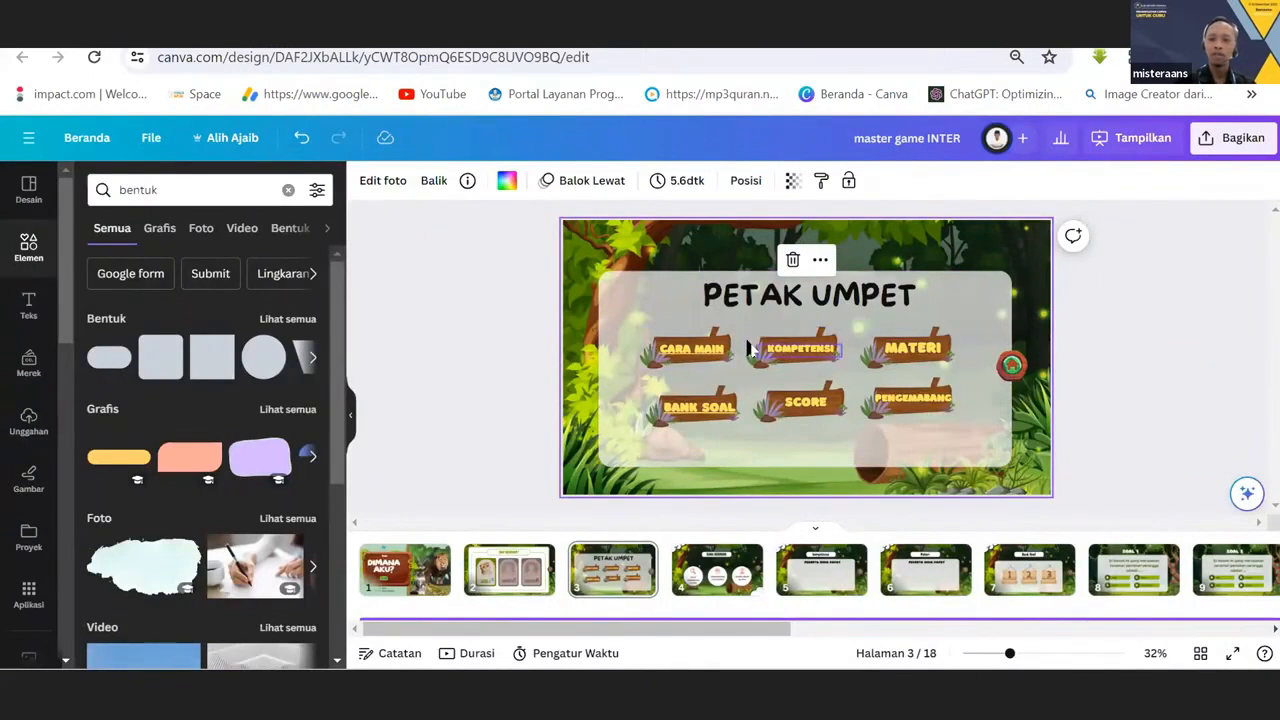
Select the wooden sign behind CARA MAIN and shift the one behind KOMPETENSI slightly on page 3.
click(686, 340)
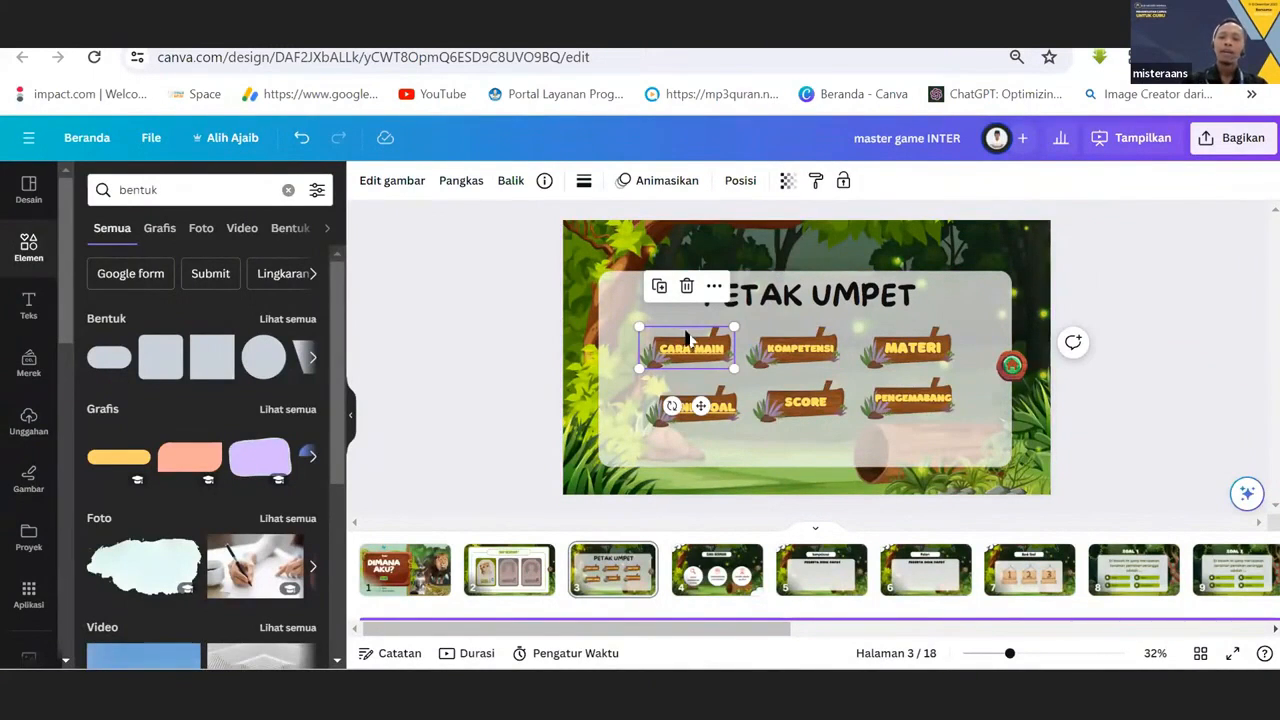
click(830, 336)
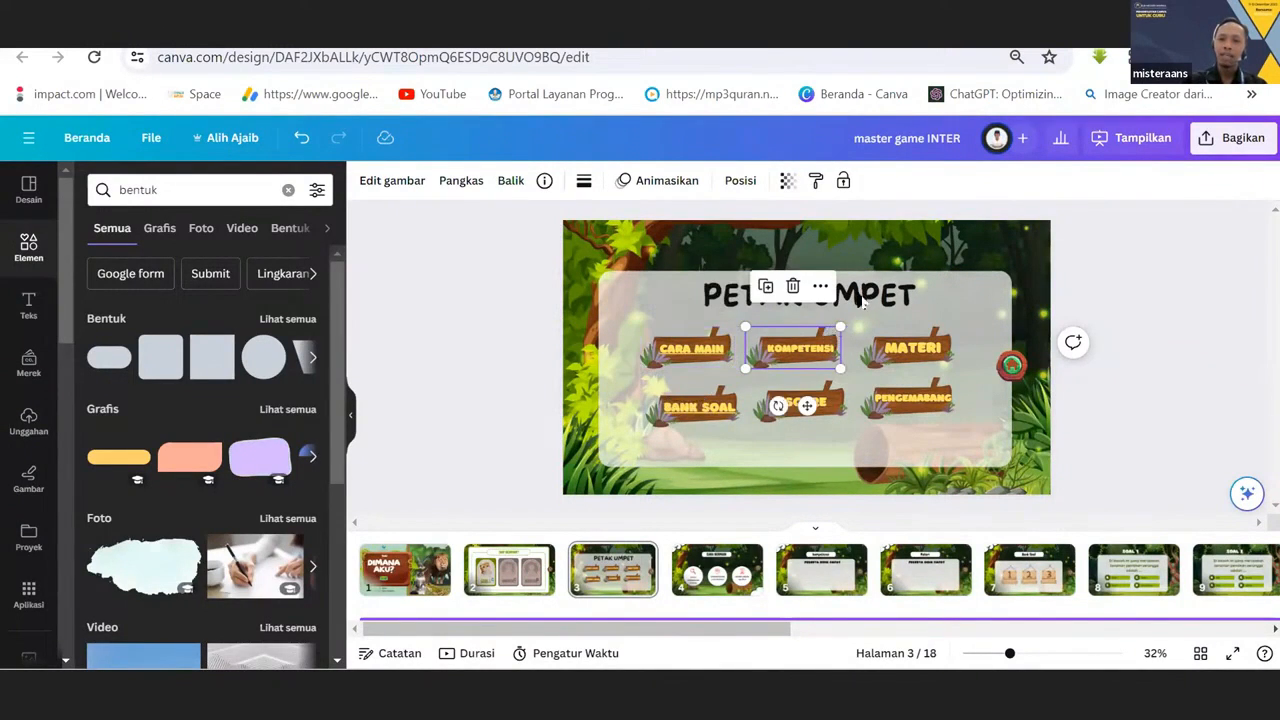
drag(815, 338, 831, 330)
Search the elements library for "wood sign".
click(230, 191)
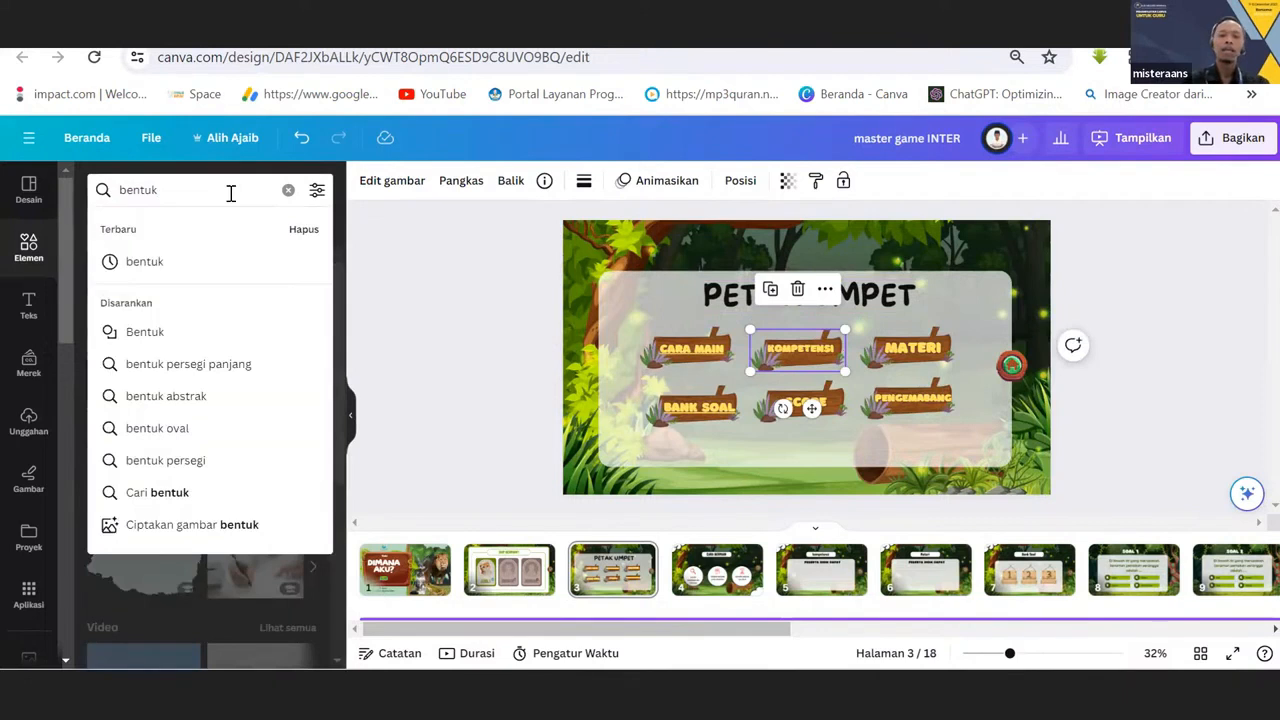
text(ben)
key(BackSpace)
key(BackSpace)
key(BackSpace)
text(w)
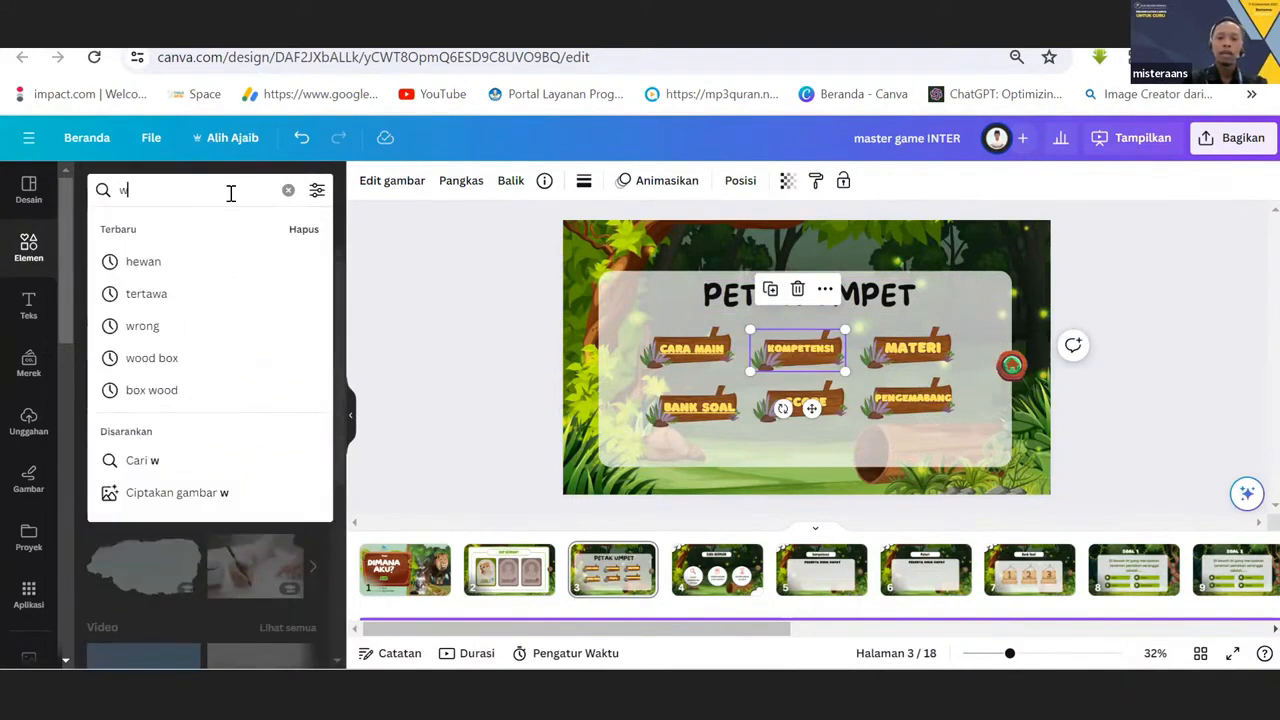
text(ood)
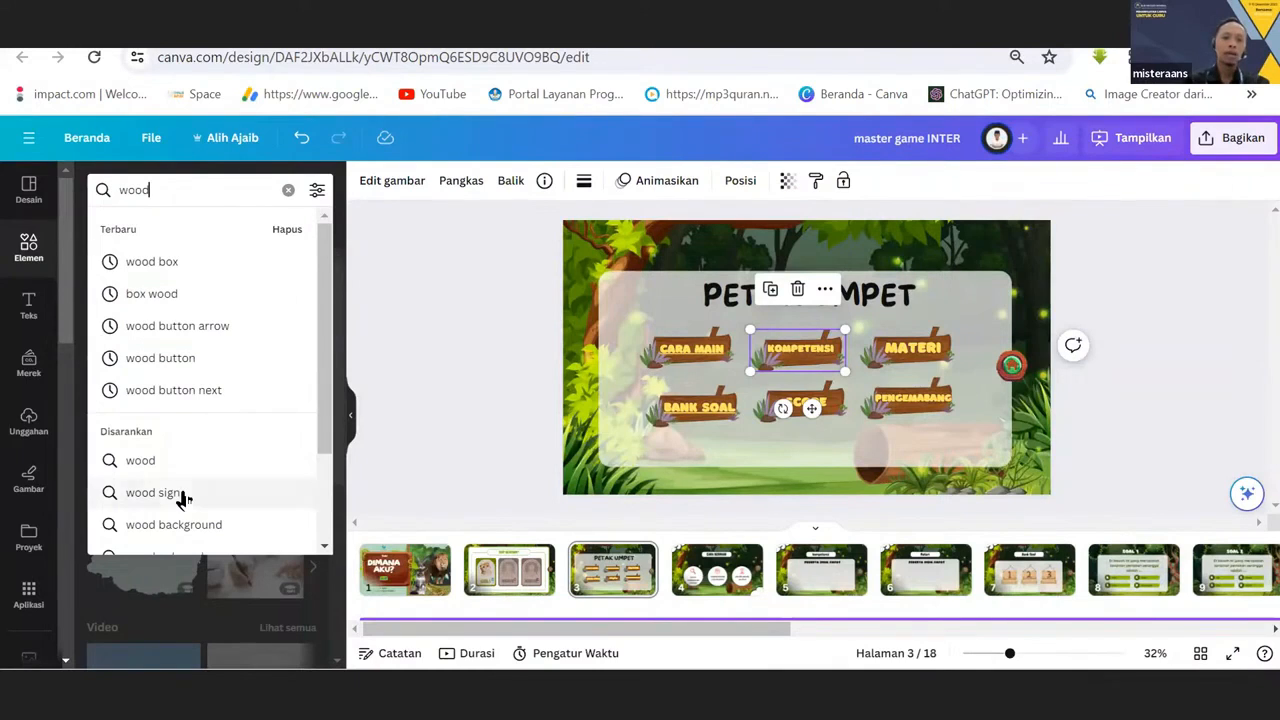
click(155, 495)
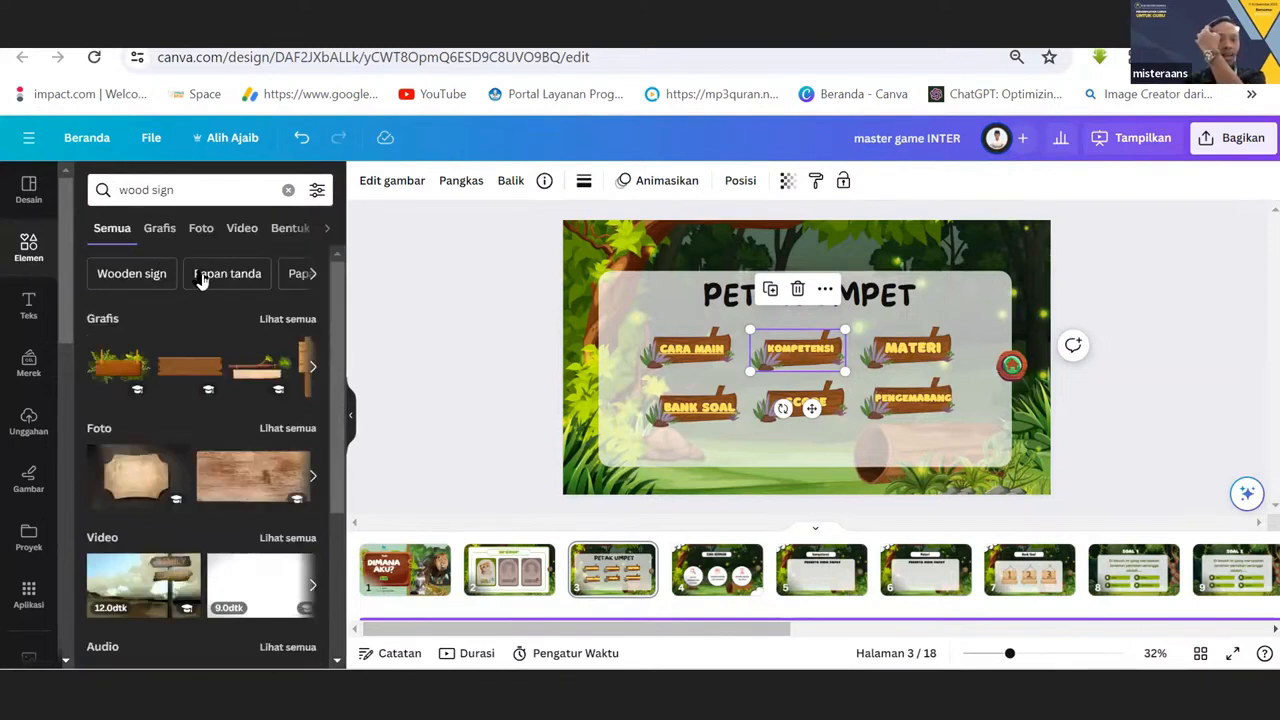
Limit the wood sign results to graphics, browse the designs, and select the CARA MAIN sign on page 3.
click(163, 230)
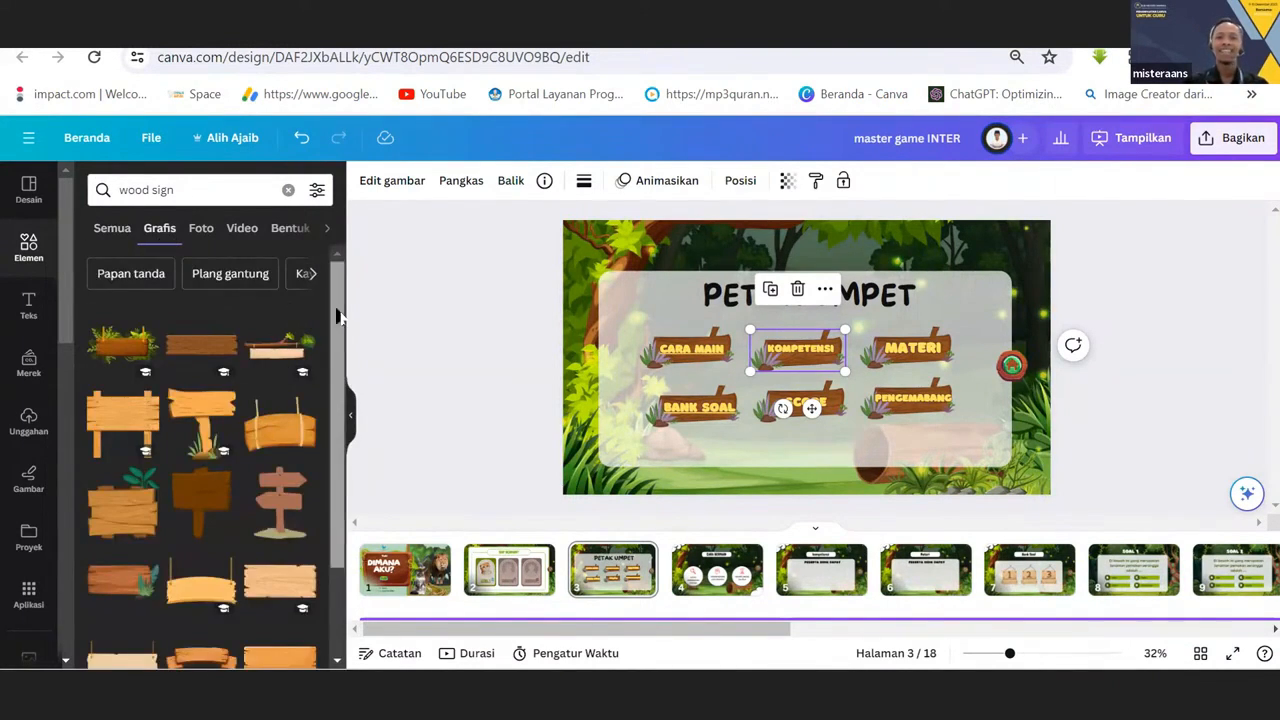
drag(339, 320, 331, 381)
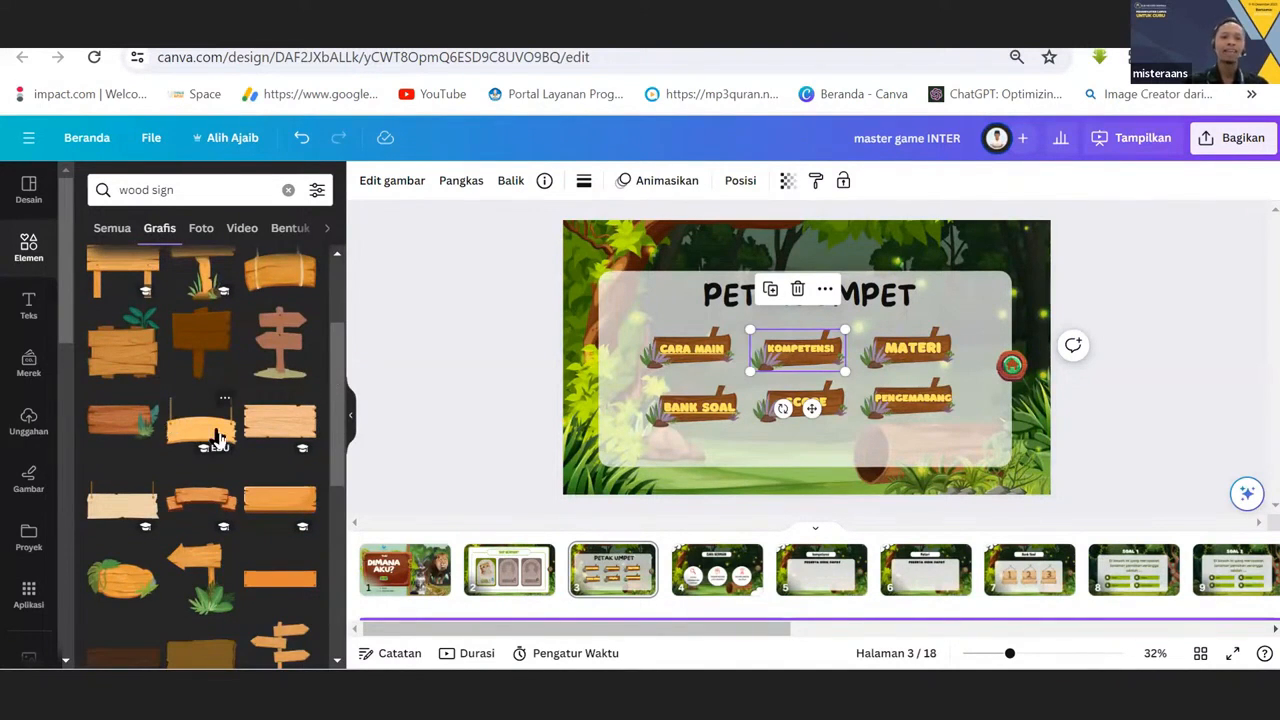
click(658, 369)
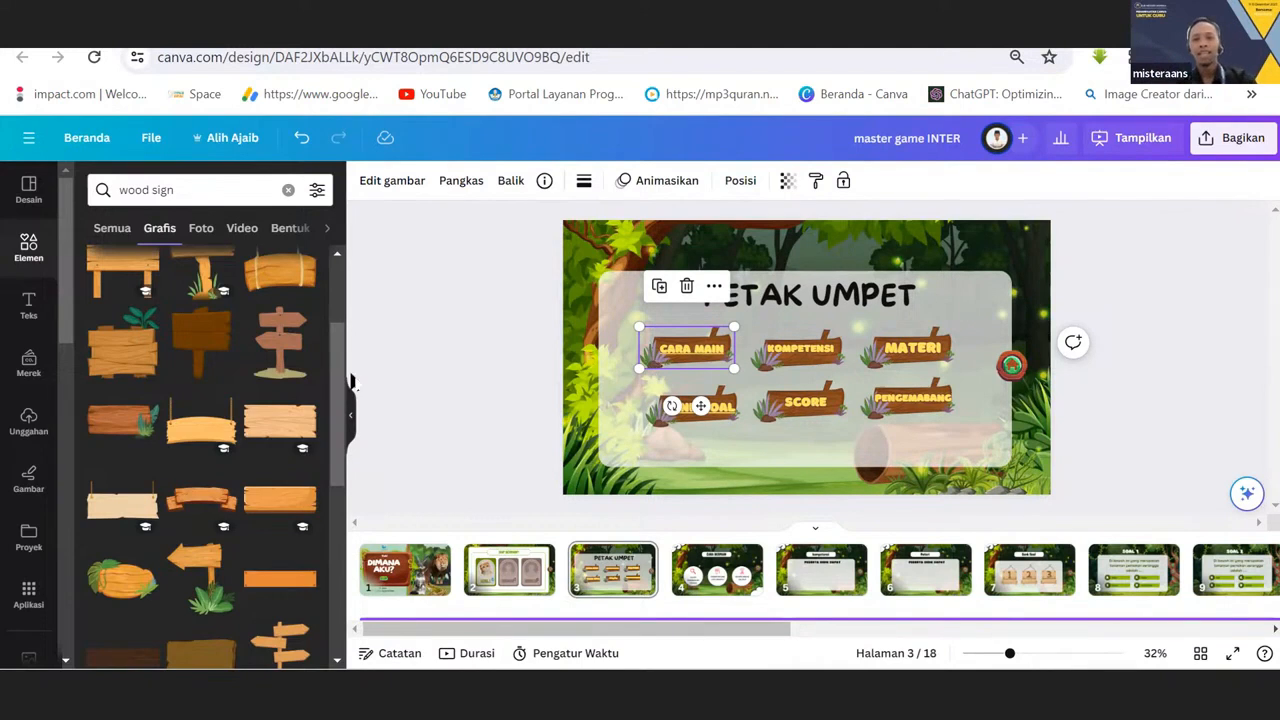
Replace the CARA MAIN sign on page 3 with the light hanging wood sign, shrunk and positioned behind the label.
click(558, 428)
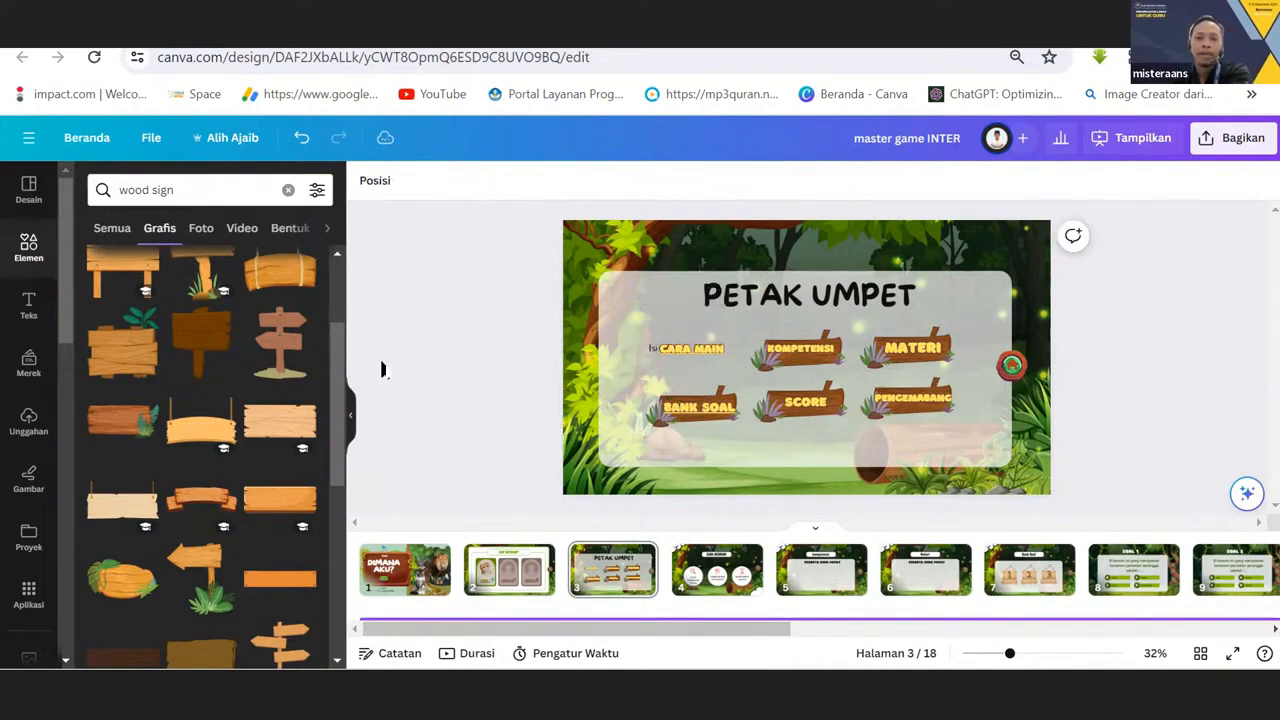
drag(200, 420, 505, 392)
drag(588, 368, 632, 328)
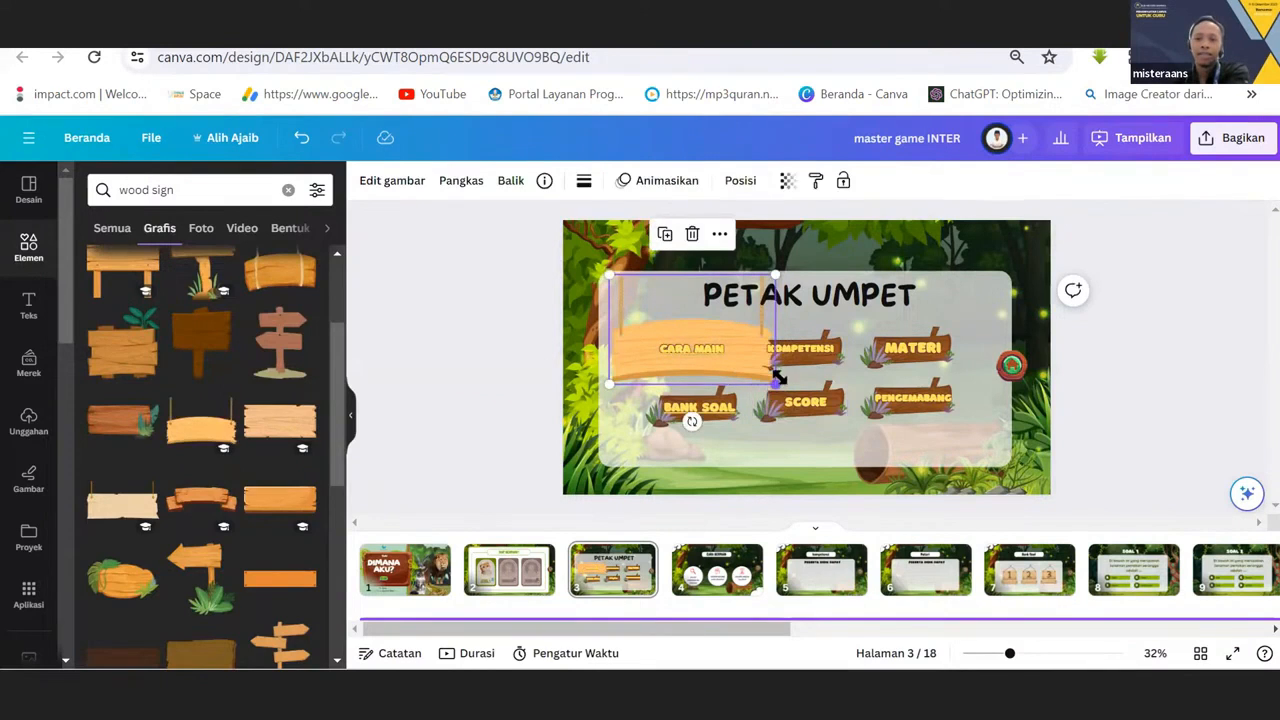
drag(748, 374, 686, 355)
click(775, 430)
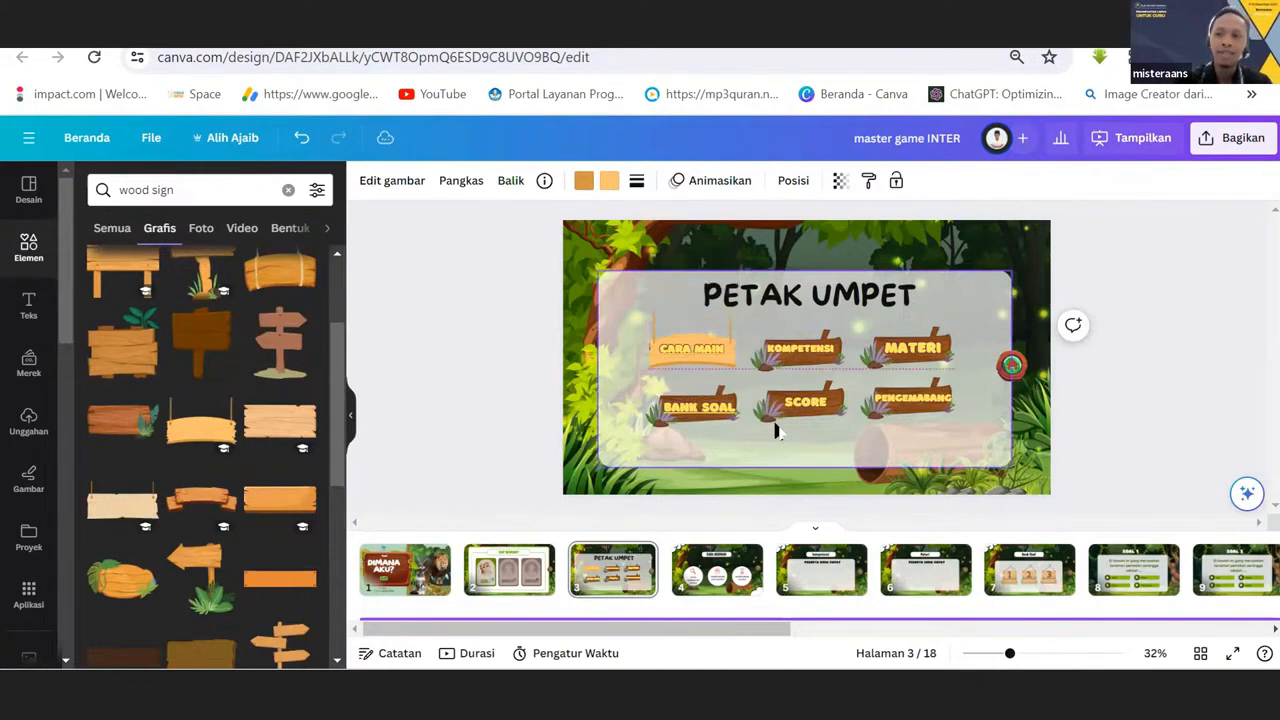
Recolor the CARA MAIN text on the new sign, trying several swatches and choosing reddish brown.
click(698, 350)
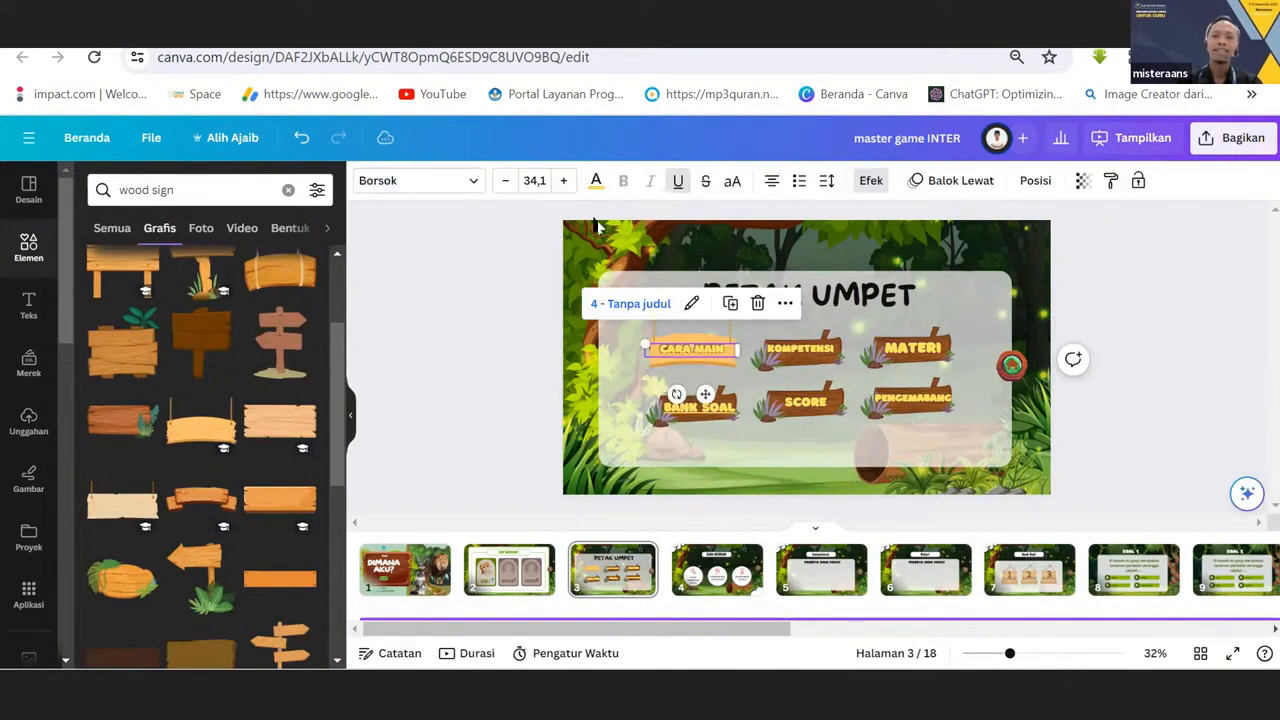
click(595, 180)
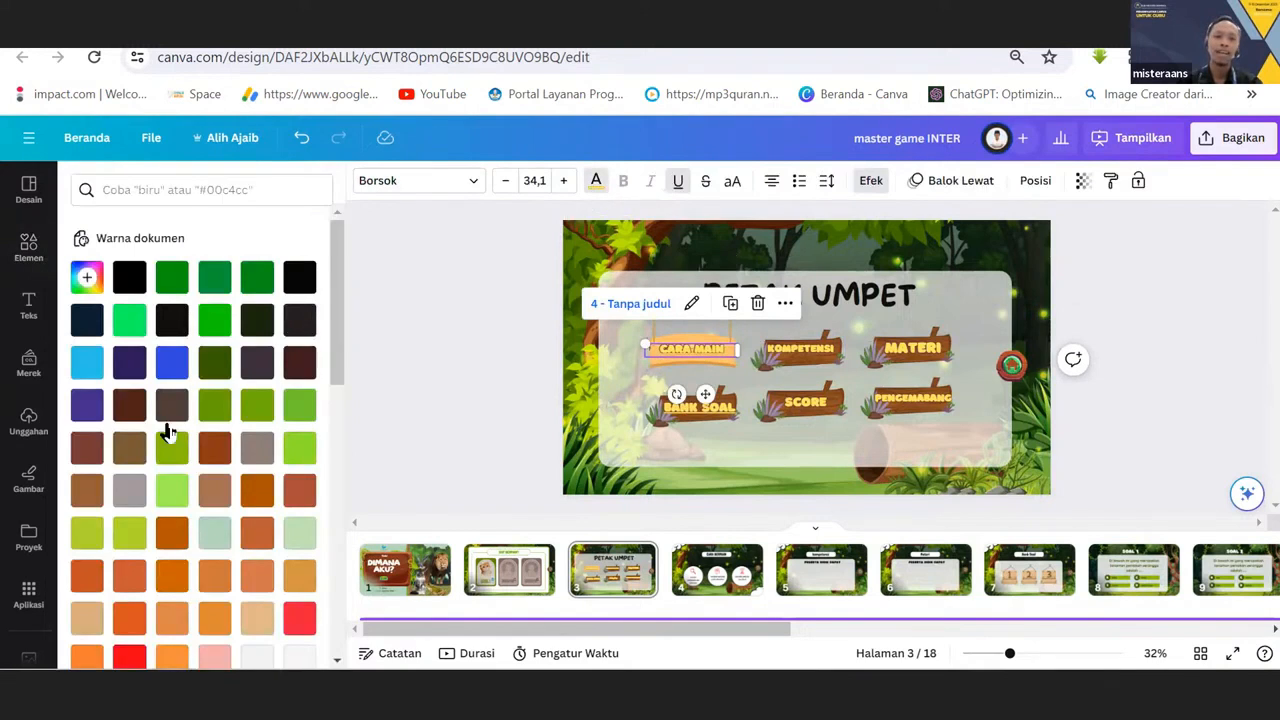
click(129, 575)
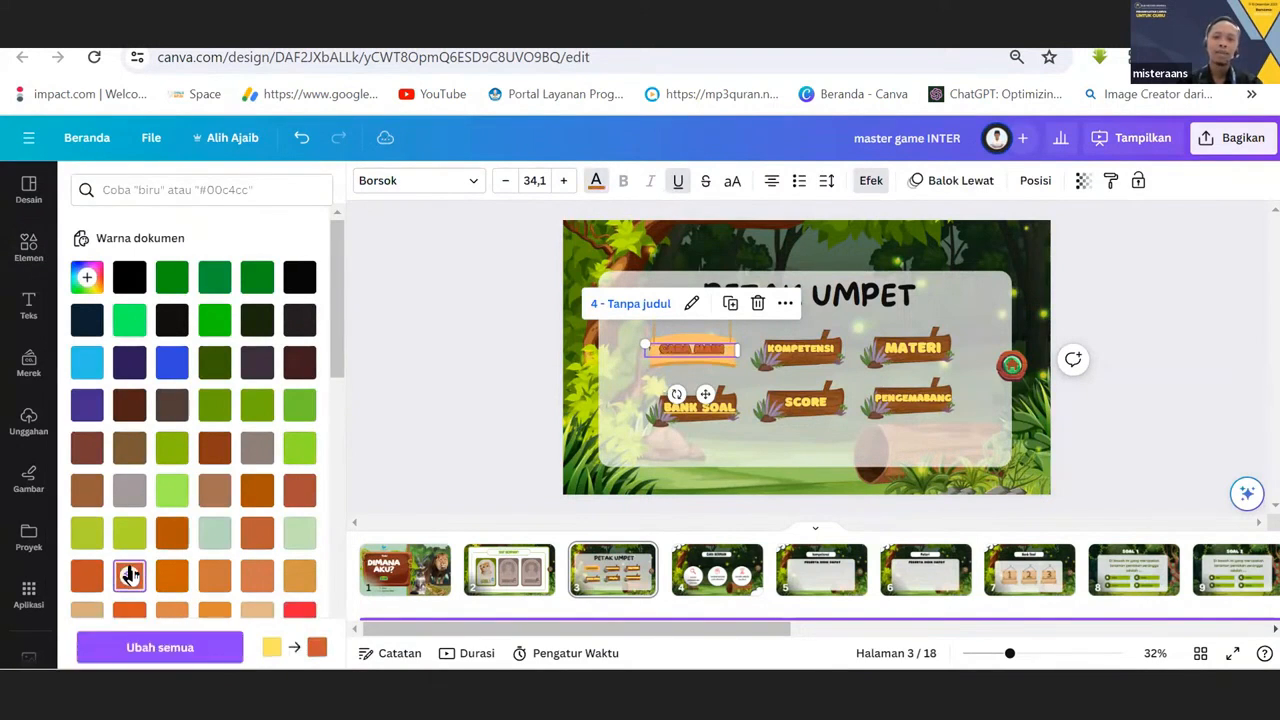
click(88, 450)
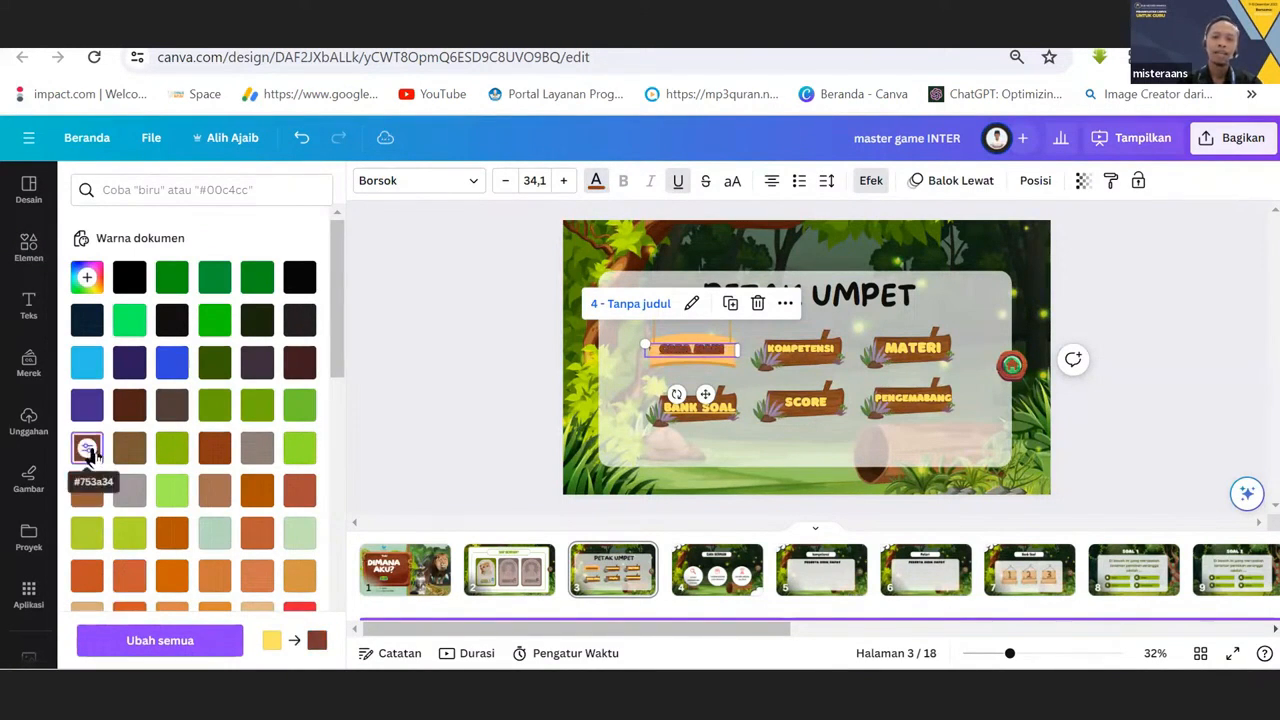
click(212, 448)
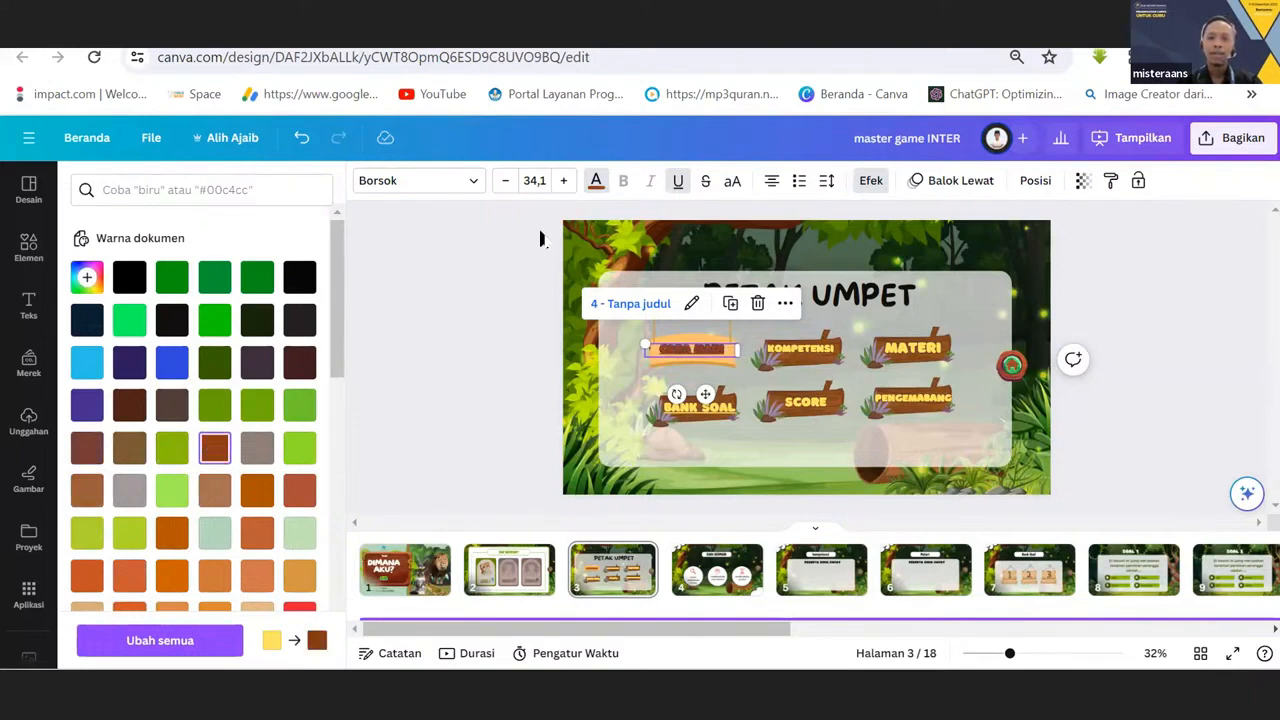
Change the outline effect color of the CARA MAIN text to off-white and inspect the lettering up close.
click(865, 185)
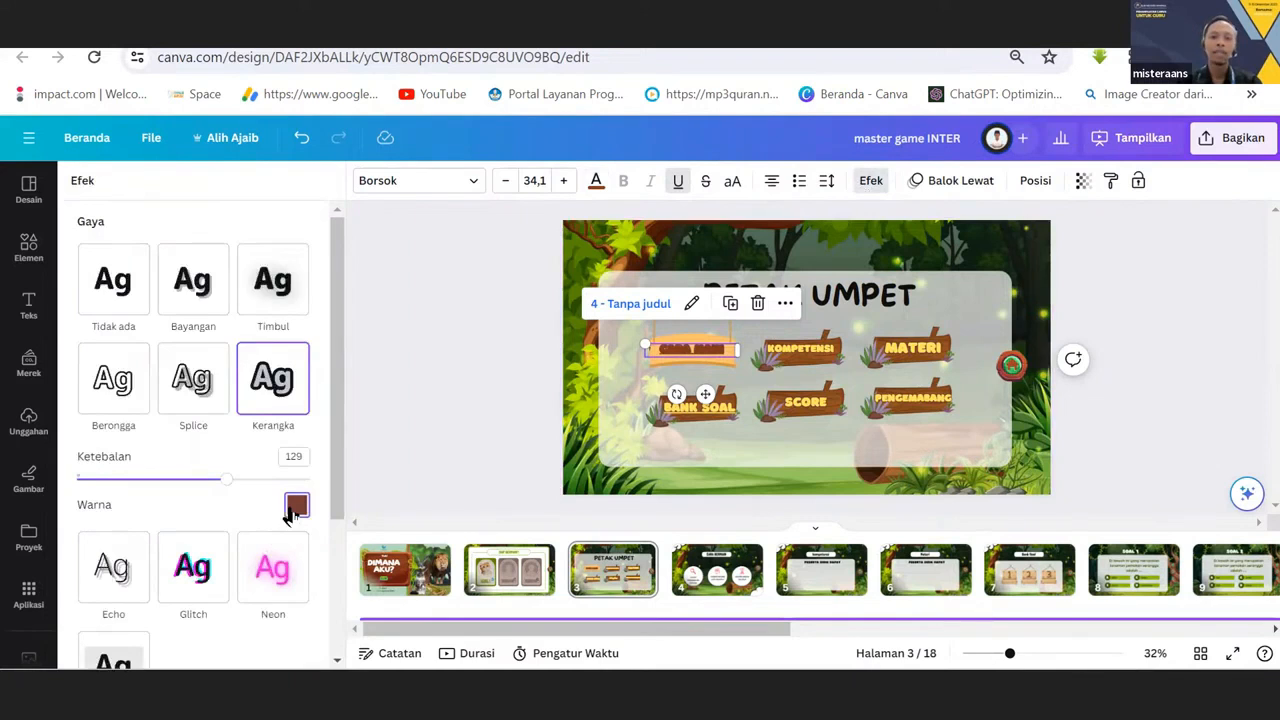
click(294, 507)
scroll(283, 386, down, 5)
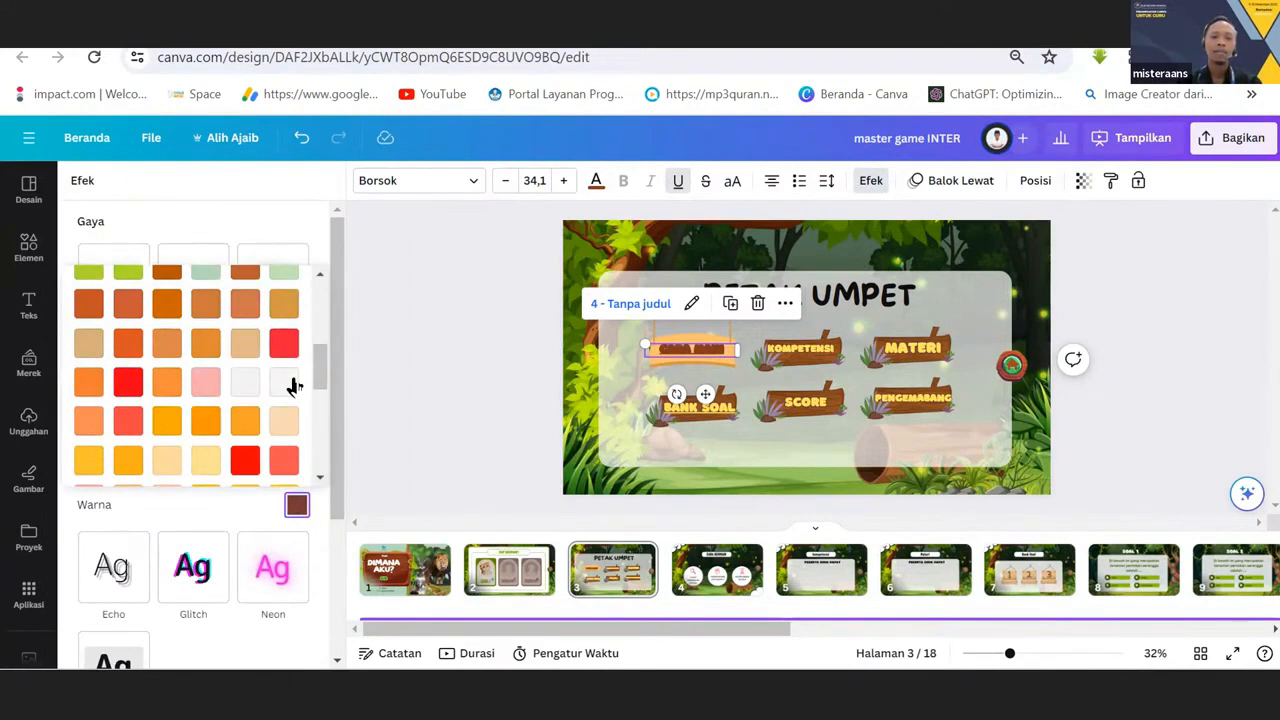
click(284, 382)
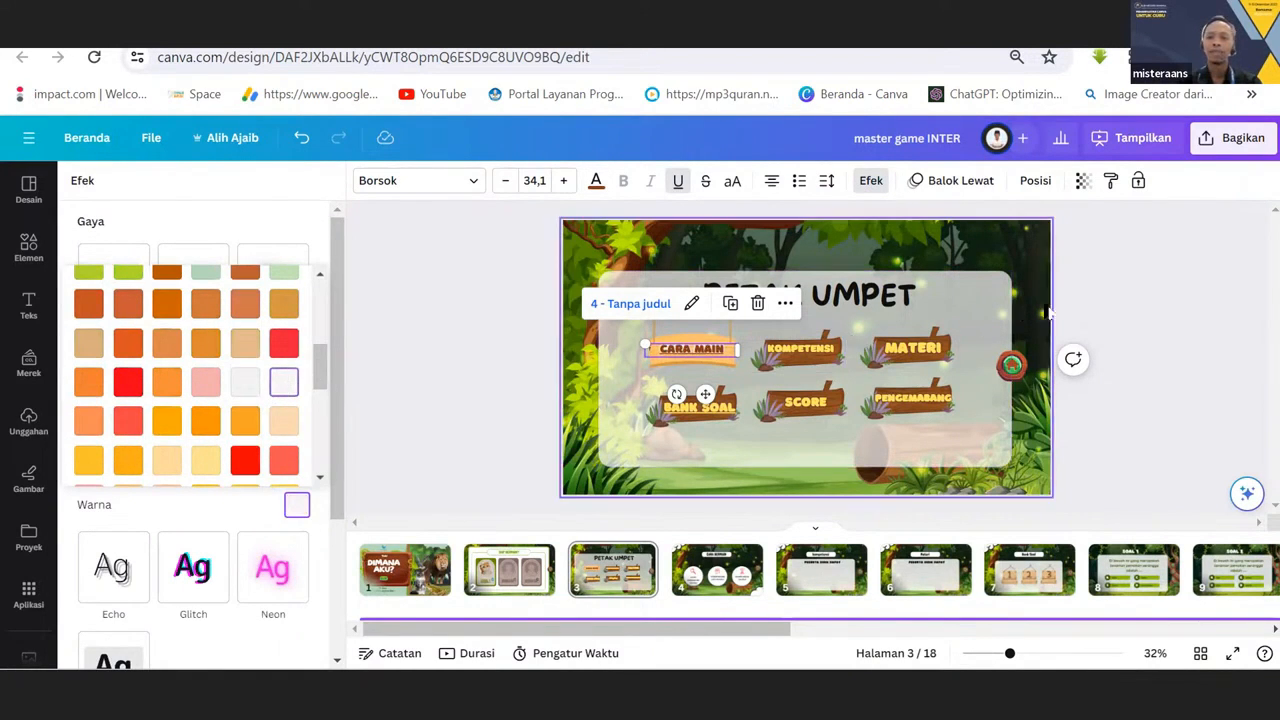
click(1095, 297)
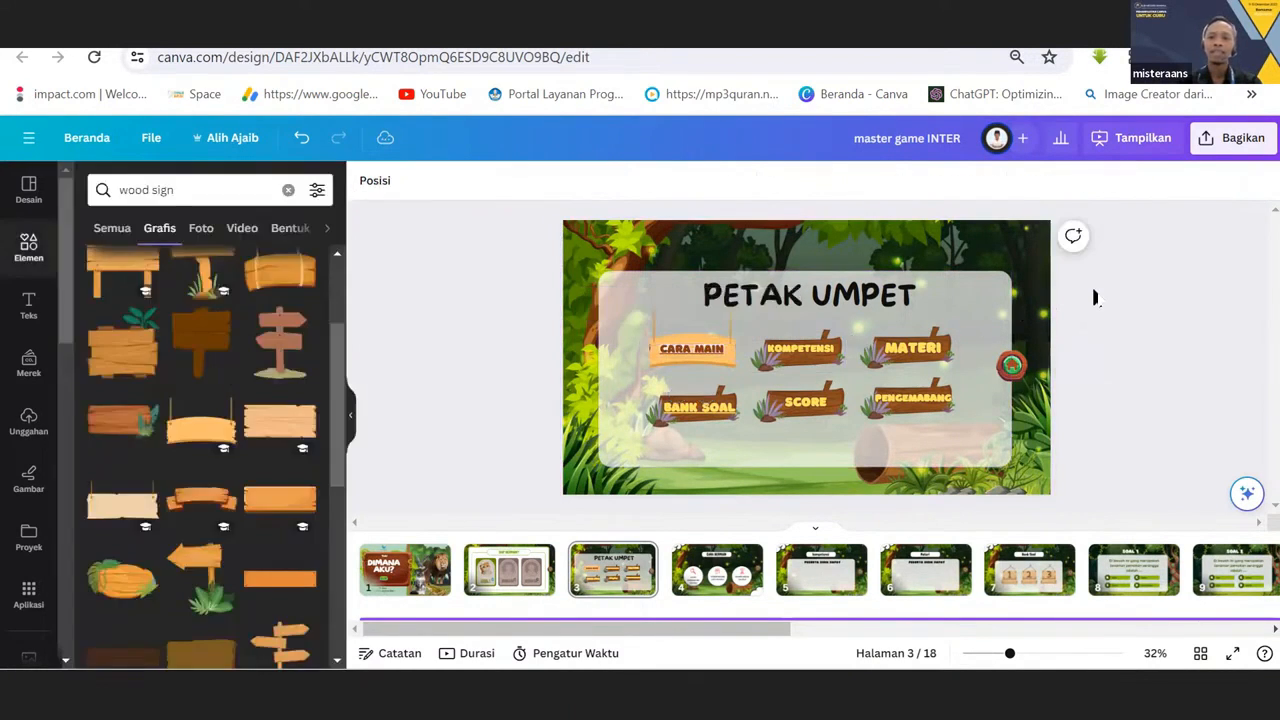
click(705, 352)
scroll(705, 352, up, 5)
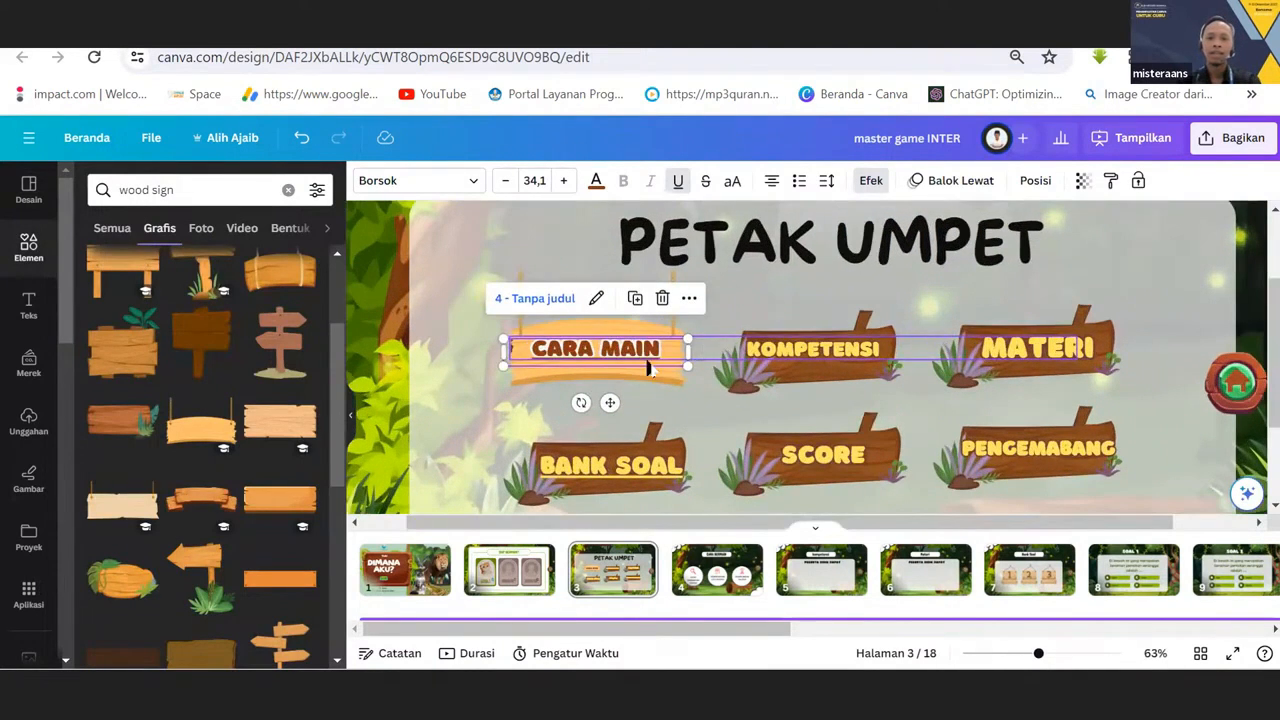
click(386, 318)
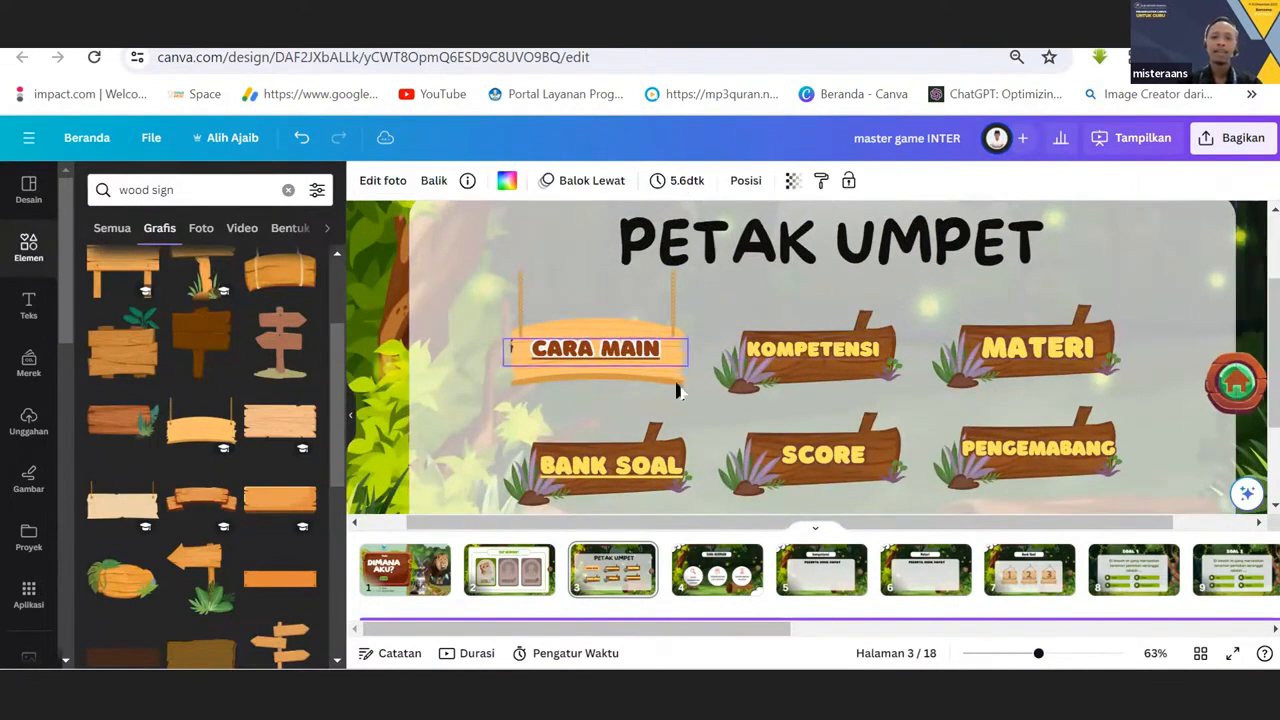
Browse further through the wood sign graphics for alternative board designs for the menu page.
click(659, 319)
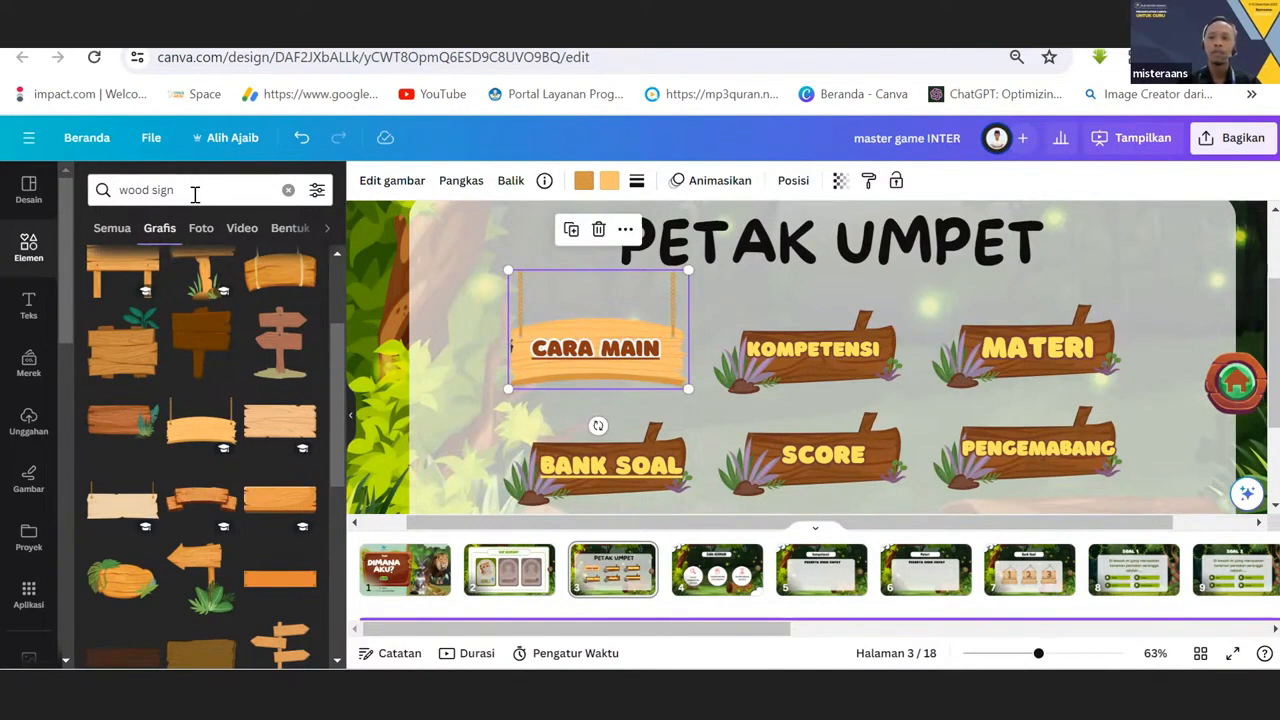
scroll(335, 497, down, 1)
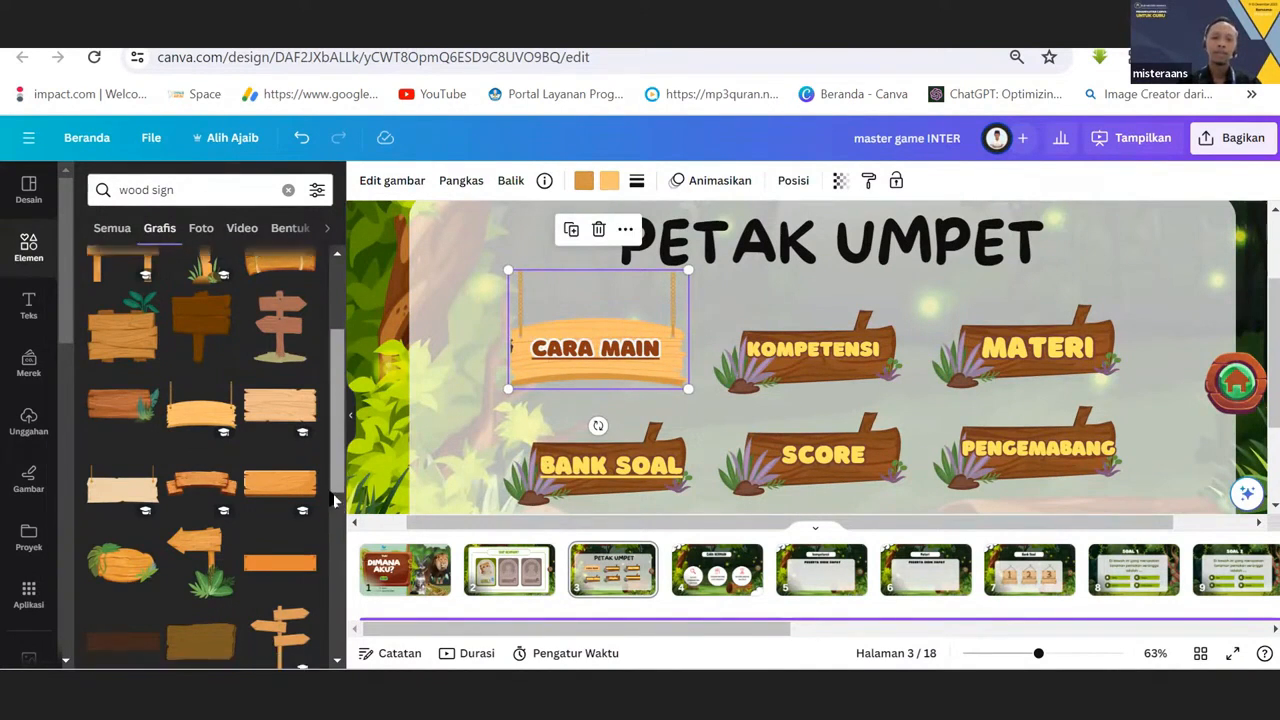
scroll(335, 500, down, 3)
scroll(338, 520, down, 3)
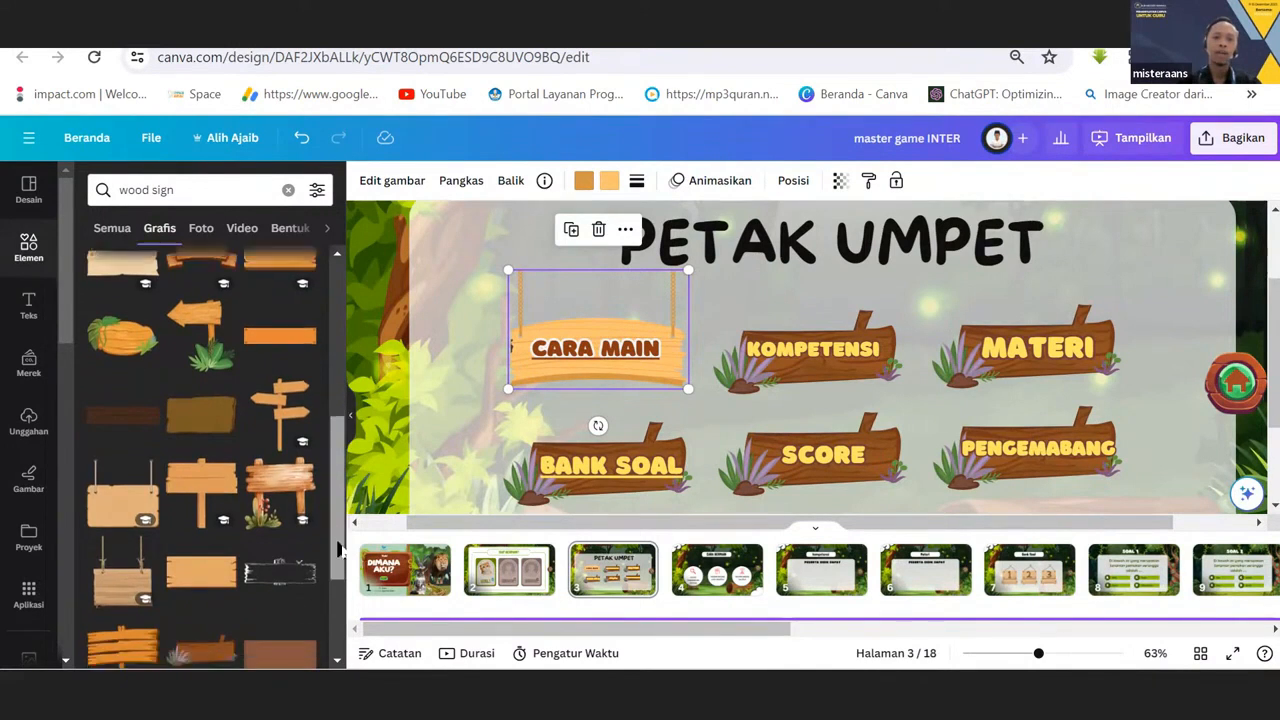
scroll(338, 510, down, 3)
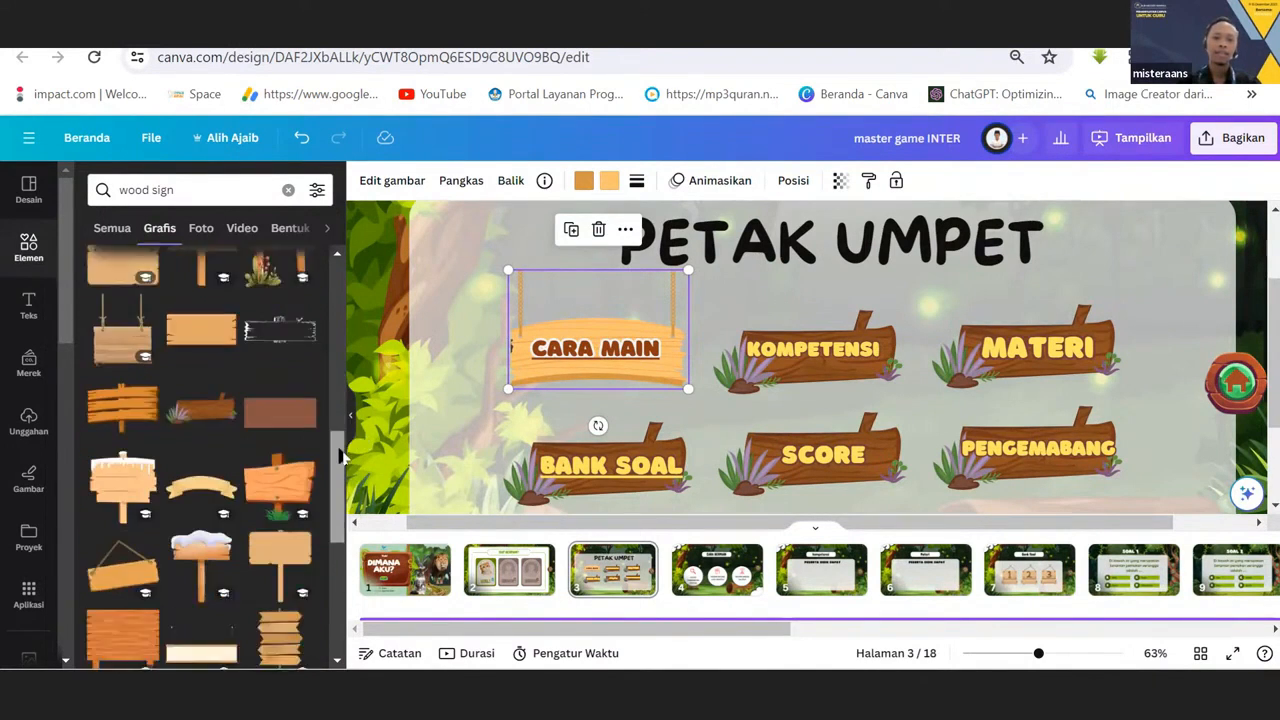
scroll(338, 515, down, 3)
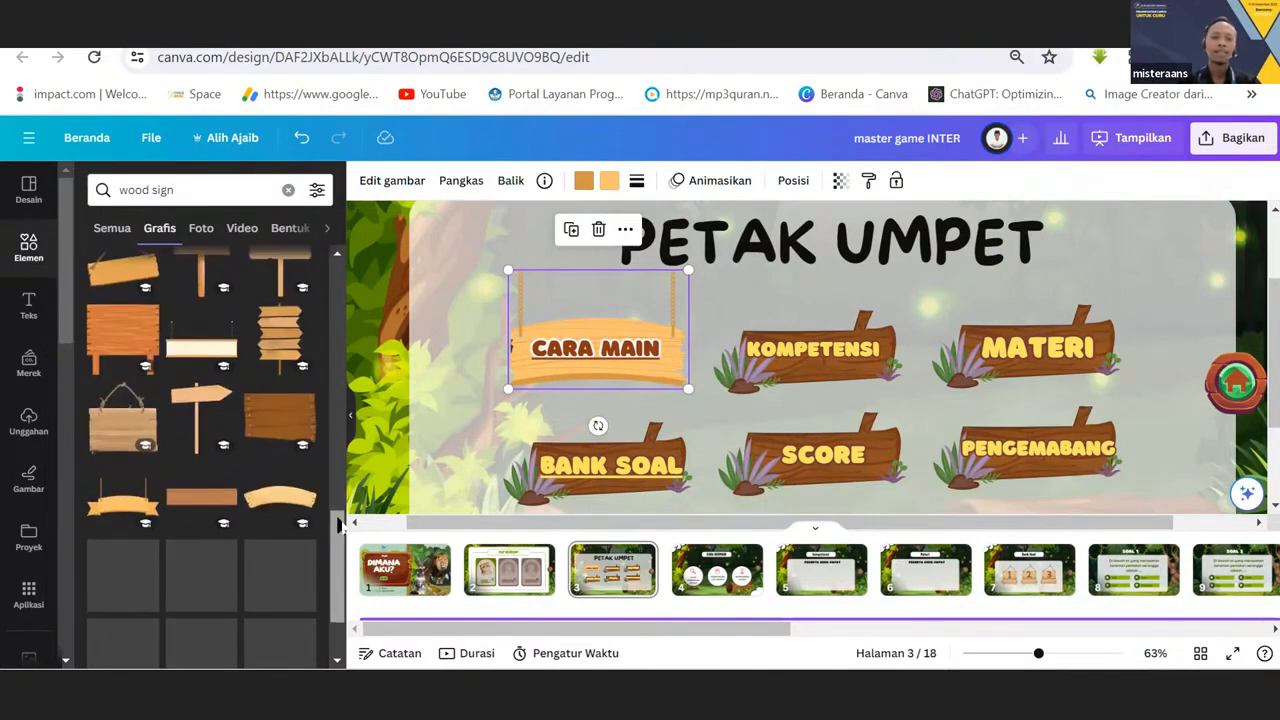
drag(338, 525, 333, 428)
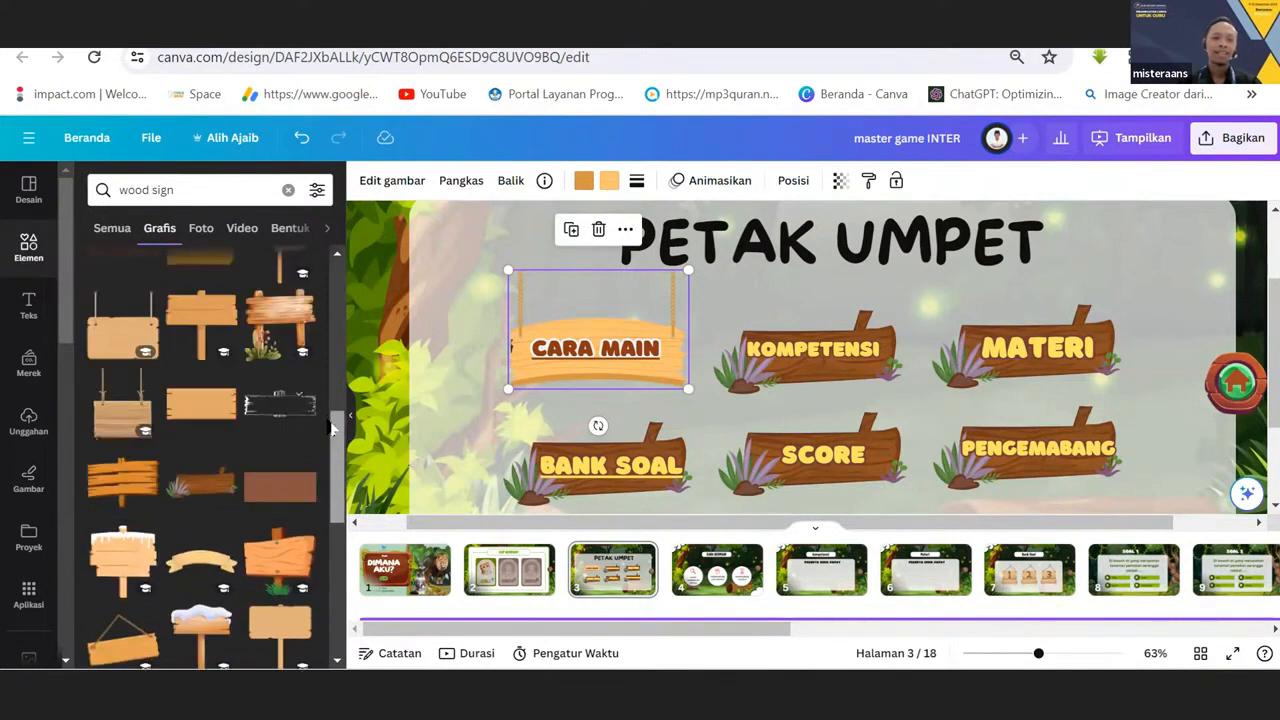
scroll(333, 428, up, 1)
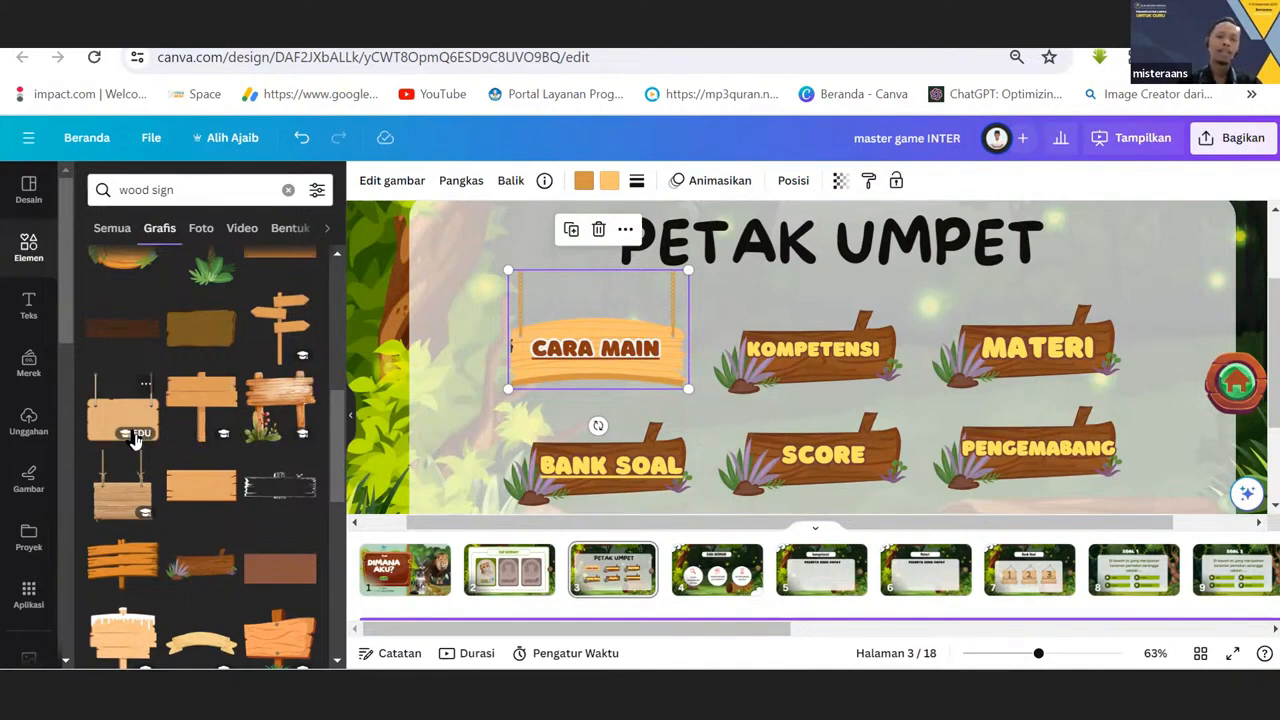
scroll(135, 440, down, 2)
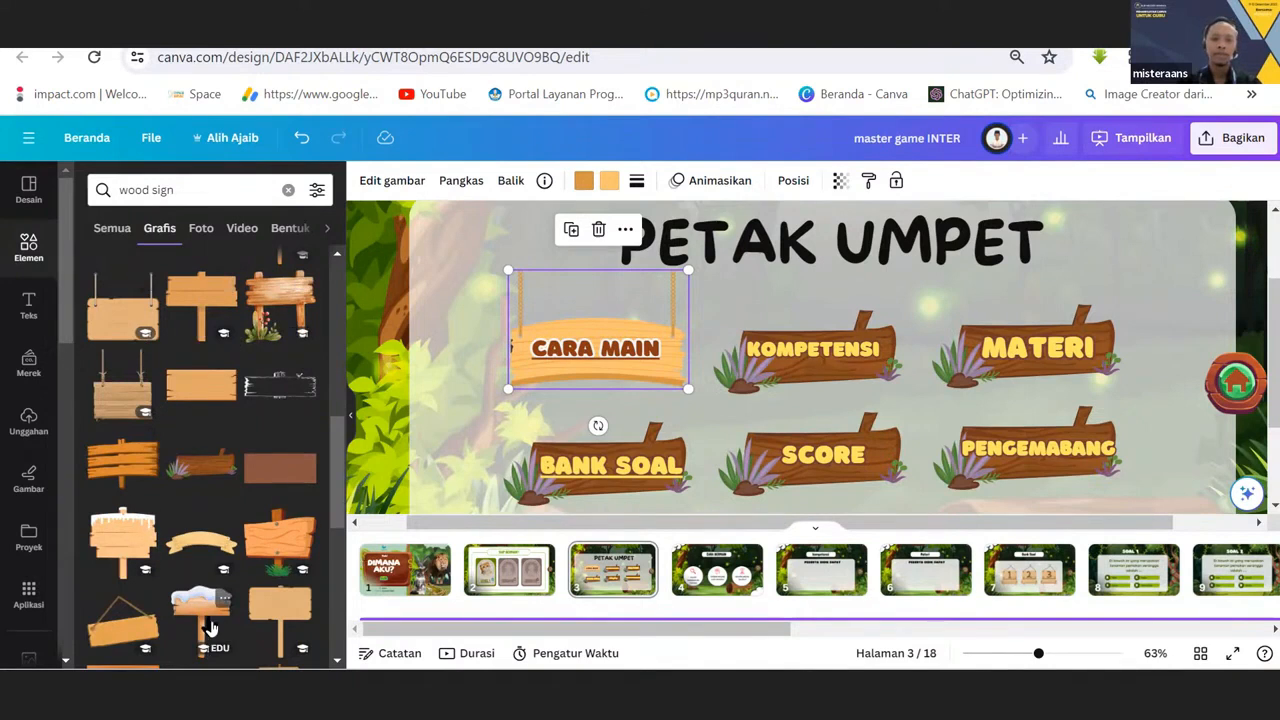
scroll(1008, 288, down, 2)
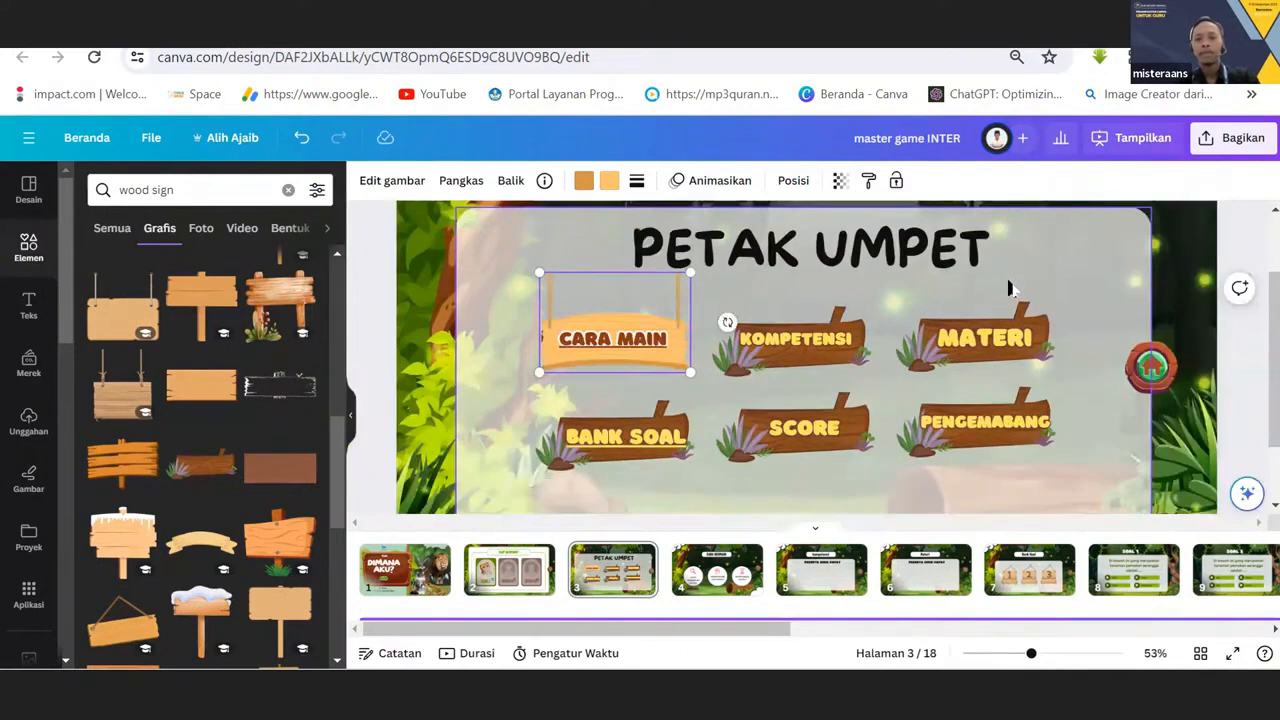
scroll(1008, 288, down, 2)
Examine the six menu labels on page 3 in turn: CARA MAIN, KOMPETENSI, MATERI, PENGEMABANG, SCORE and BANK SOAL.
click(634, 312)
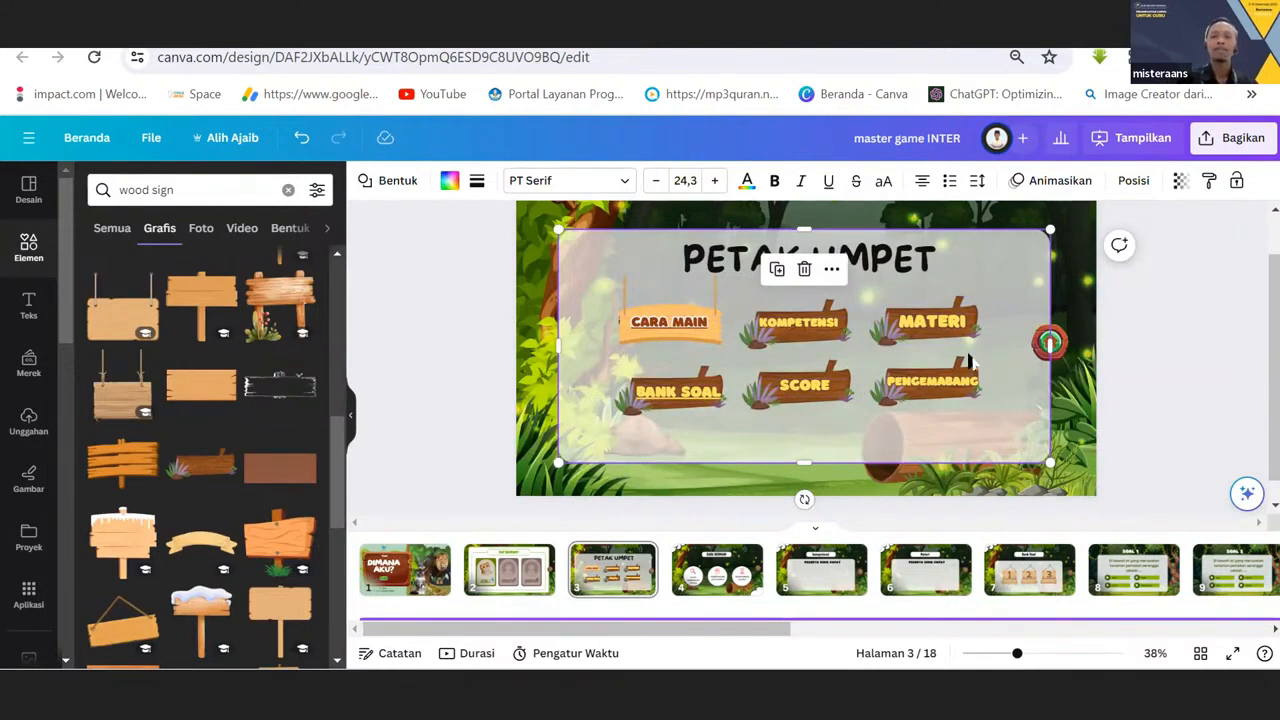
click(655, 325)
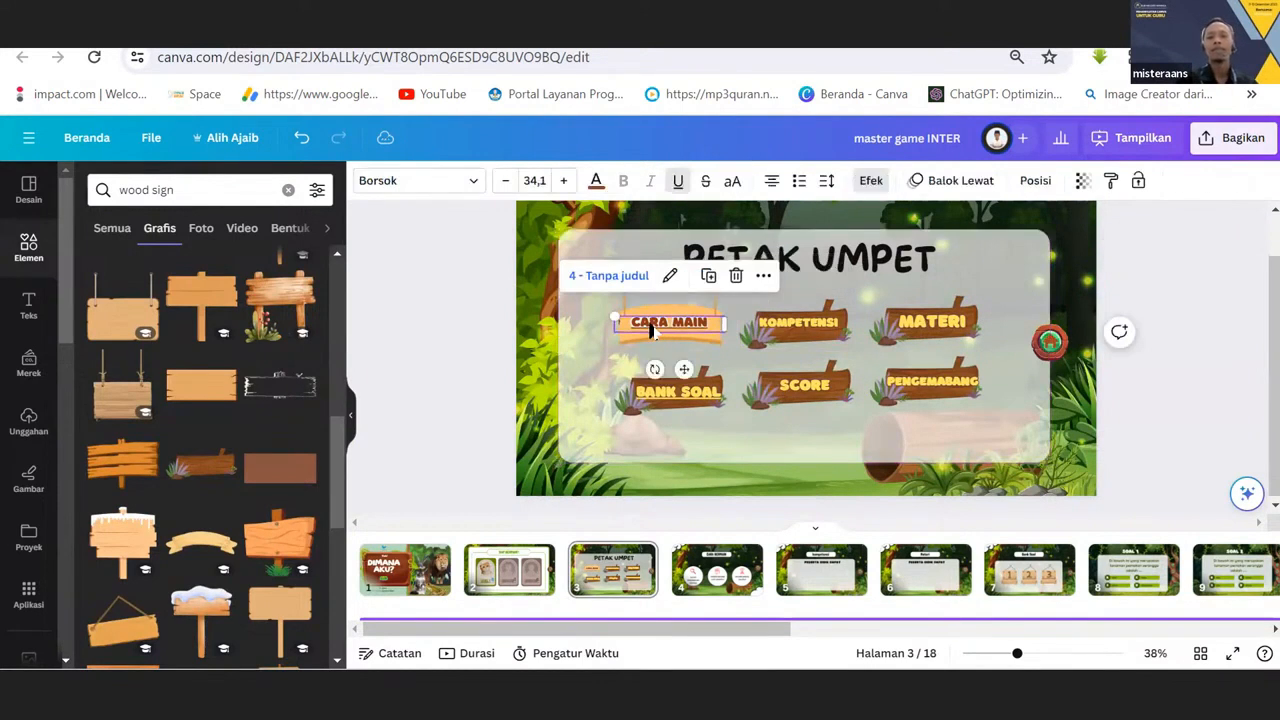
click(802, 333)
click(940, 326)
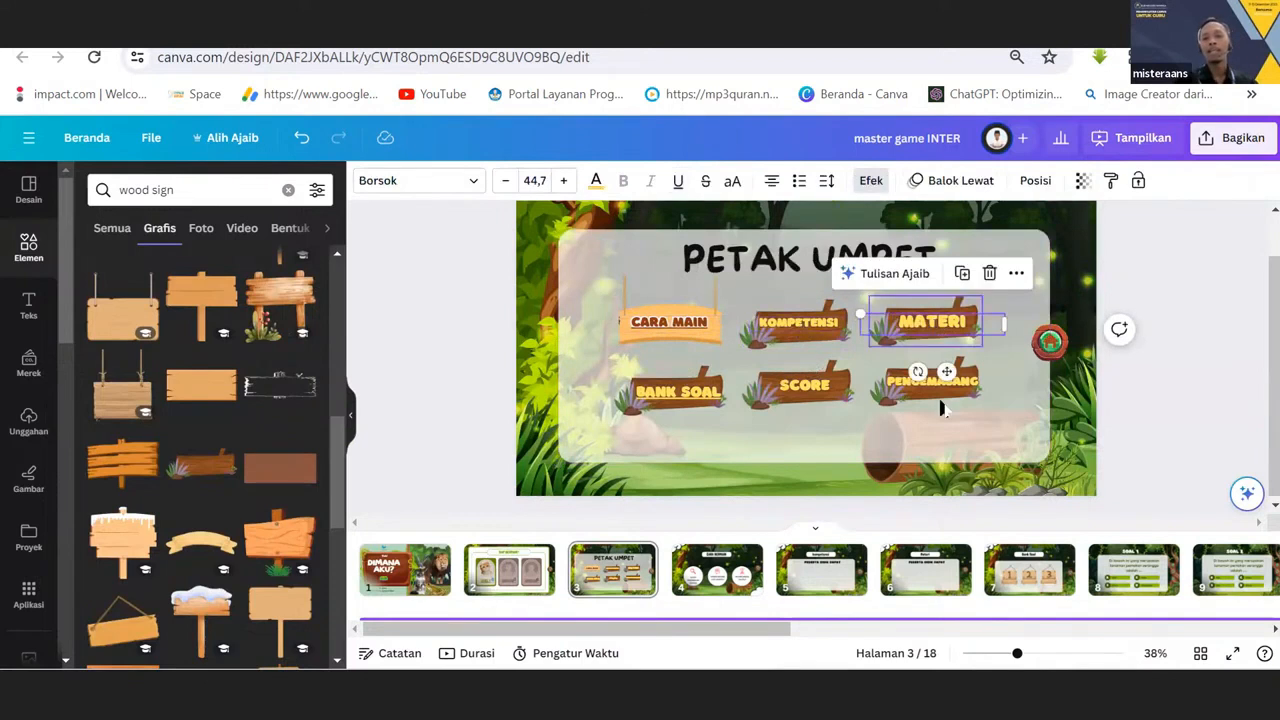
click(930, 386)
click(814, 396)
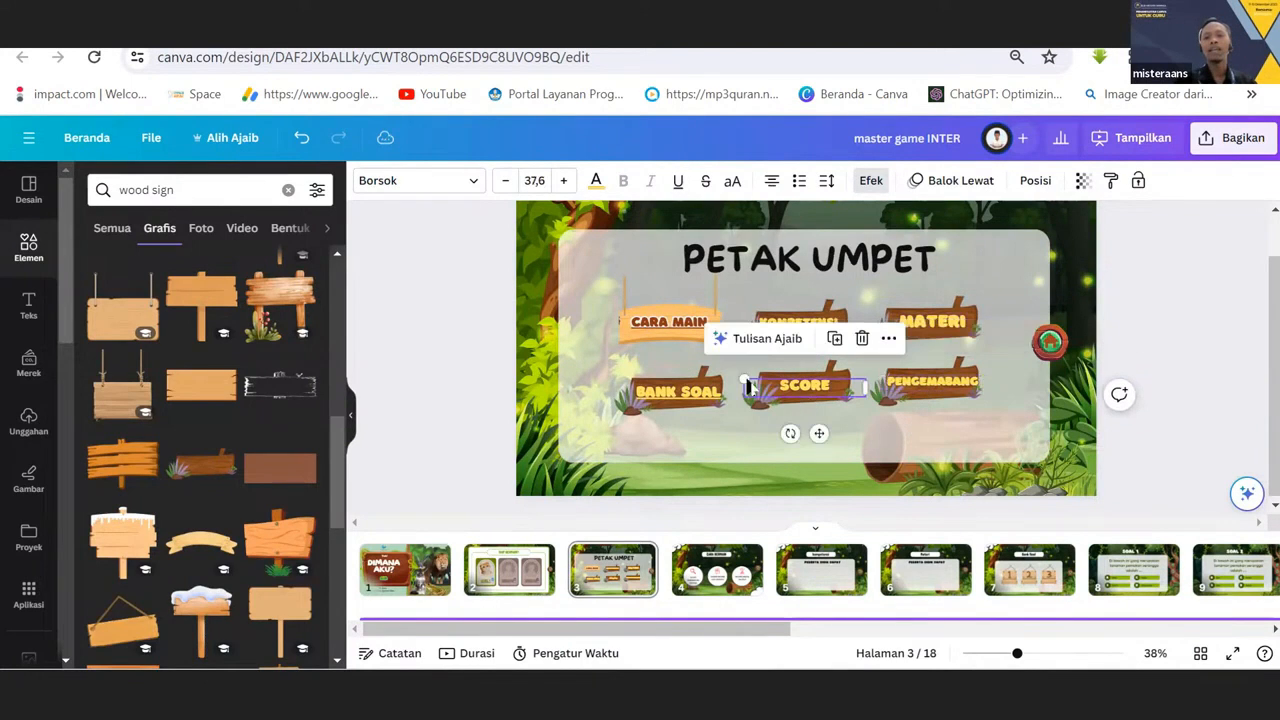
click(677, 400)
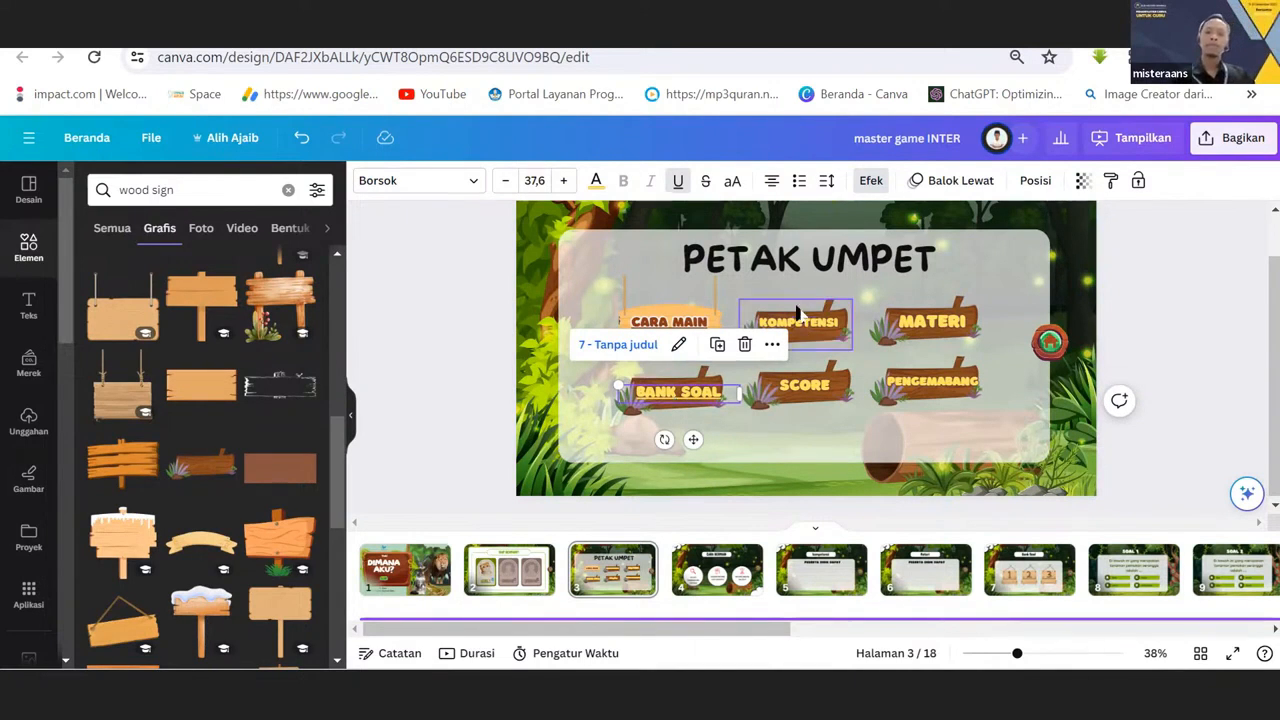
click(676, 302)
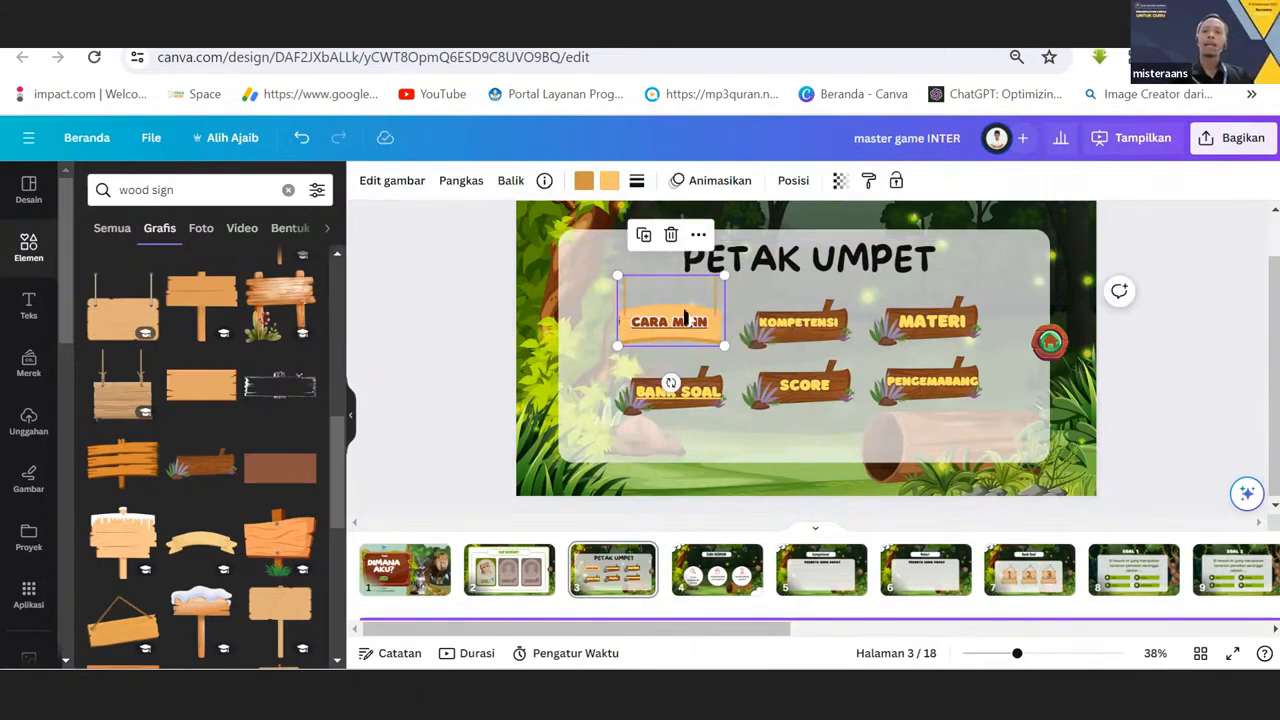
click(660, 343)
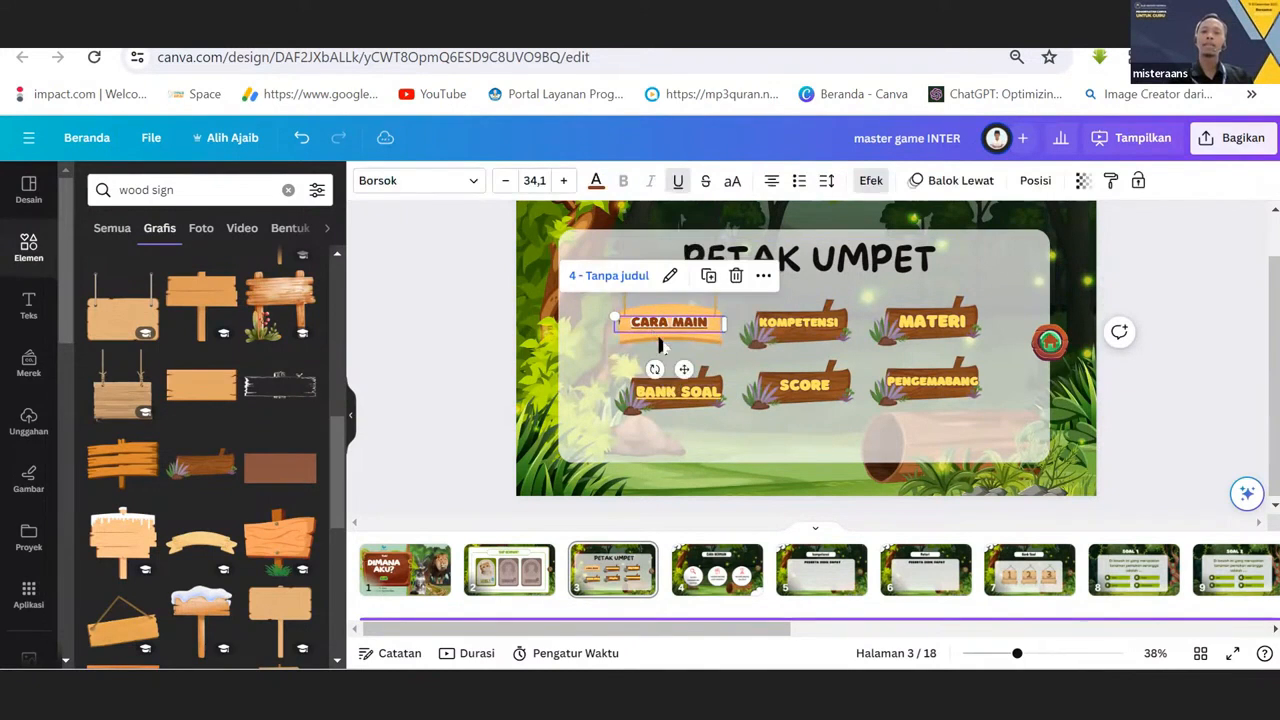
click(668, 394)
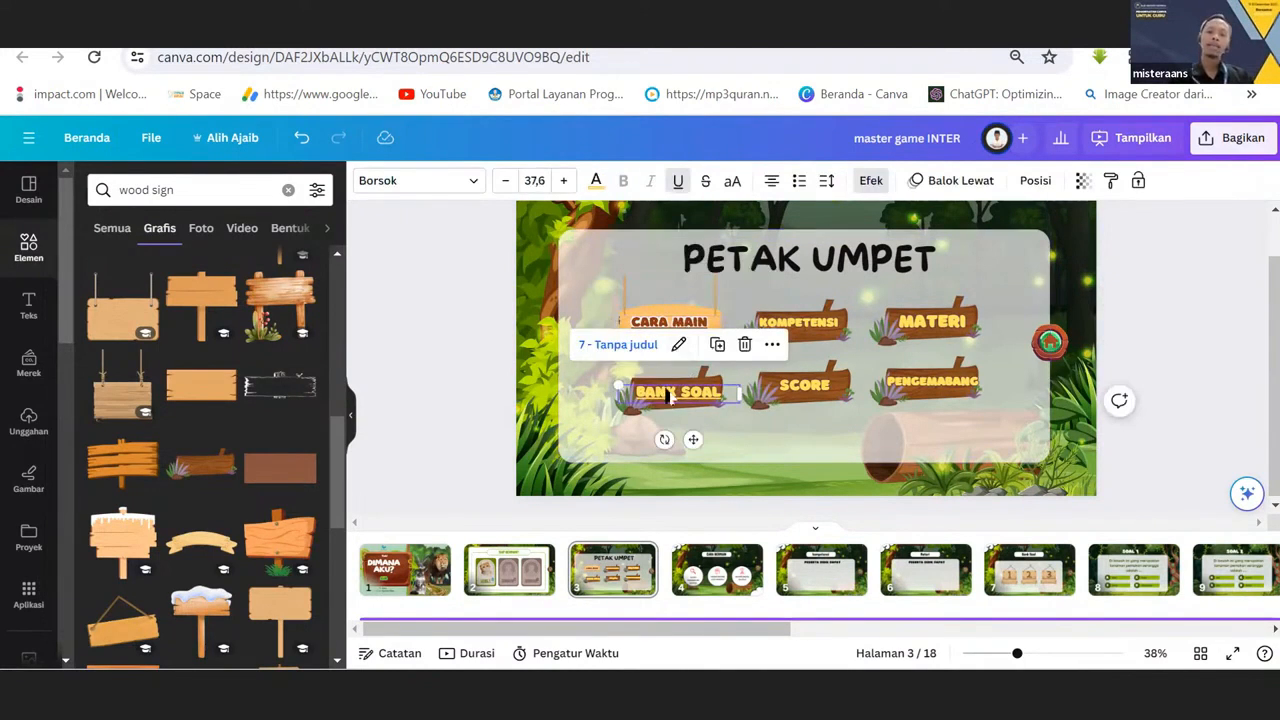
click(816, 336)
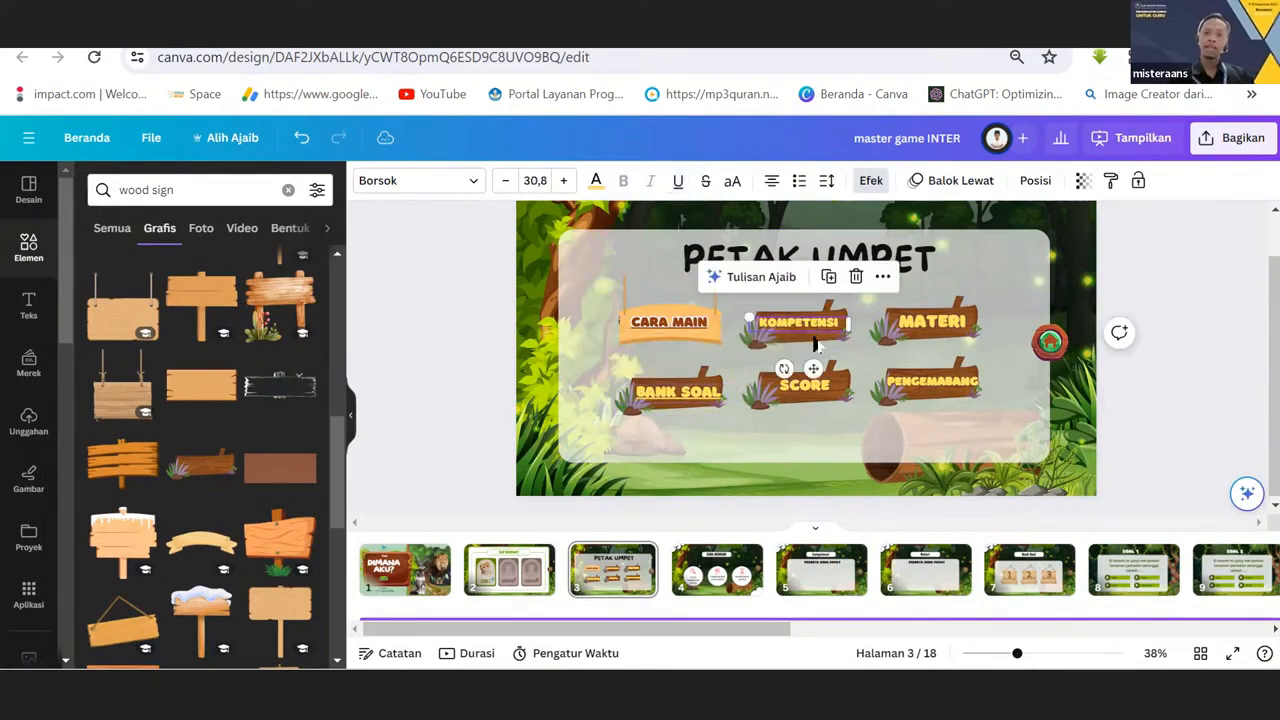
click(800, 387)
click(942, 326)
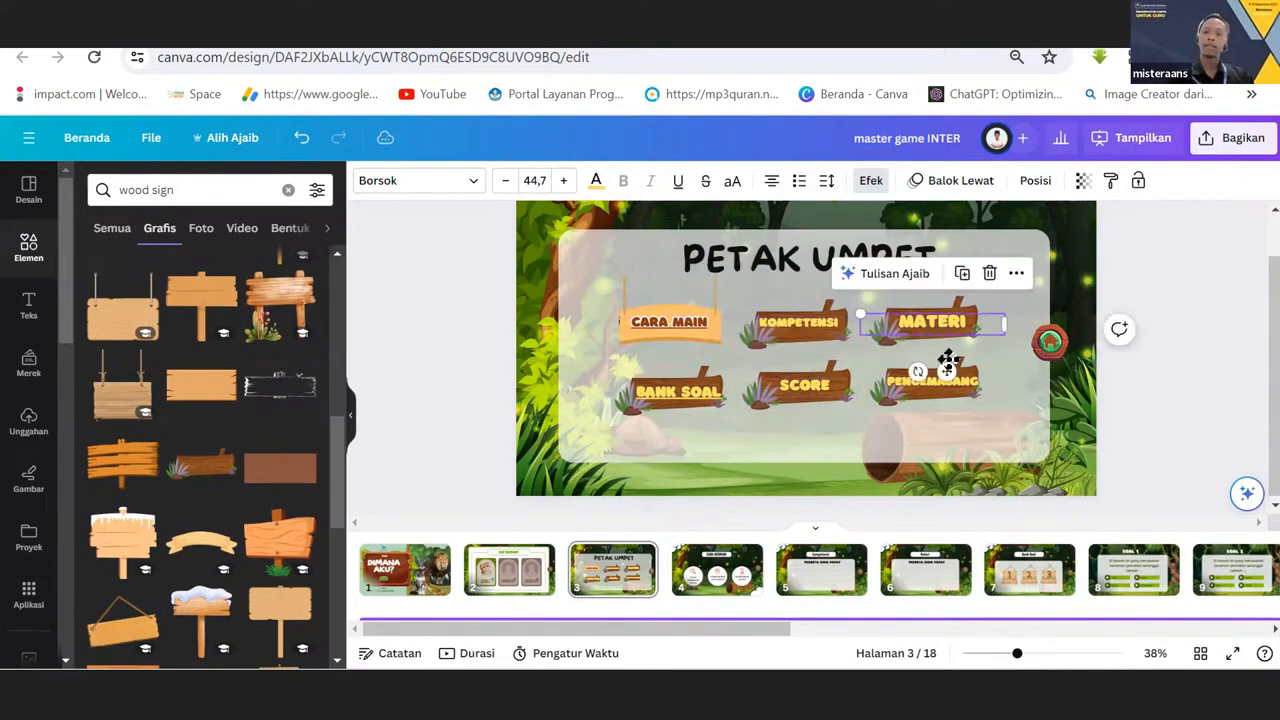
click(935, 388)
click(800, 333)
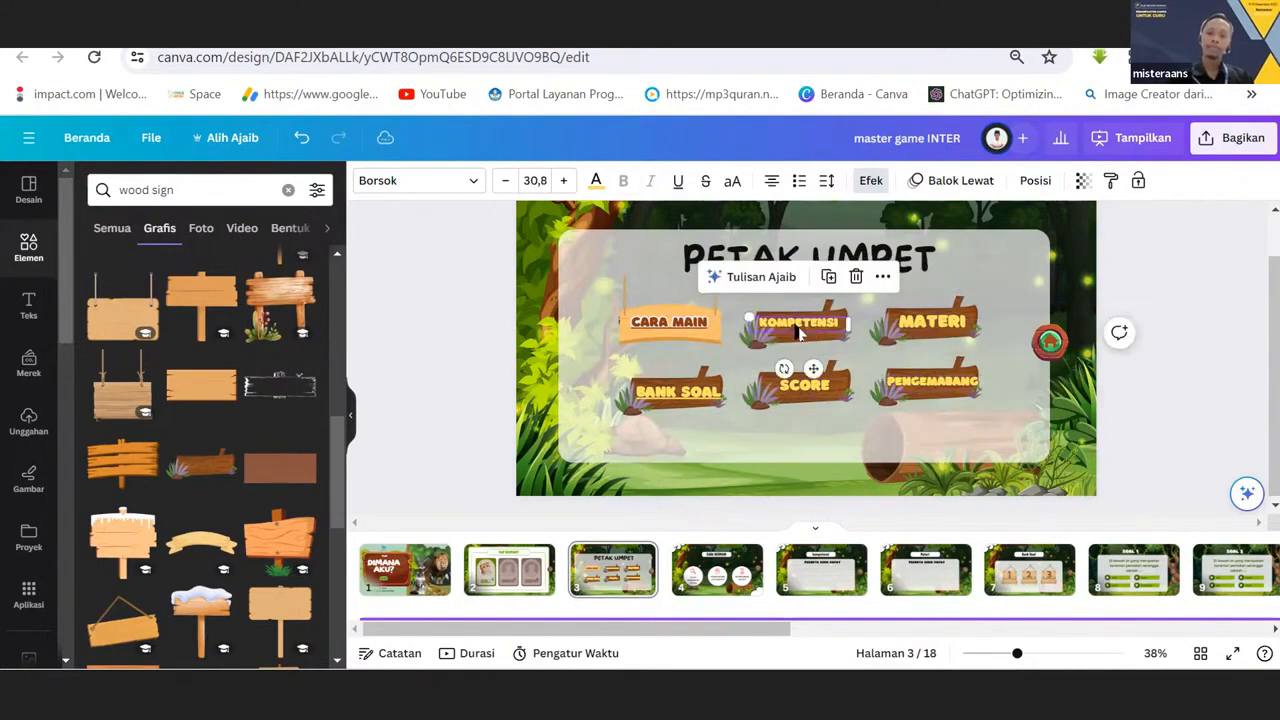
click(615, 577)
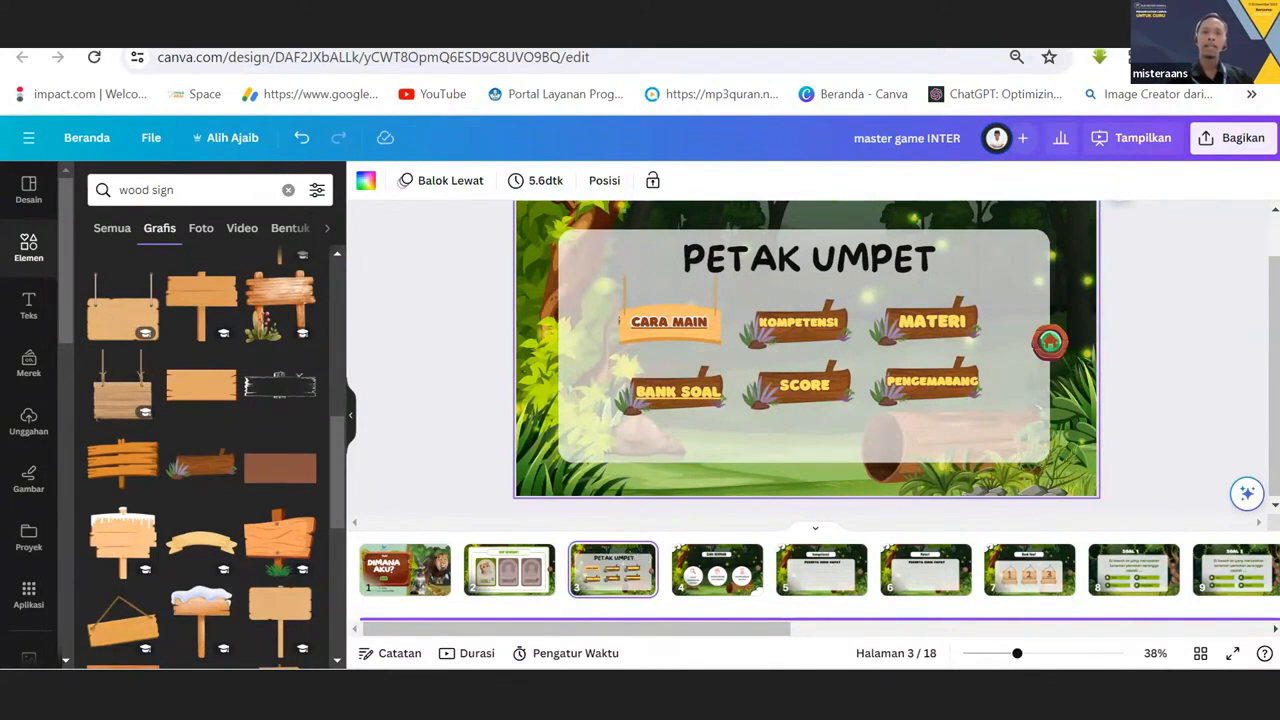
Examine the home button and its page link on the PETAK UMPET menu page.
click(1050, 345)
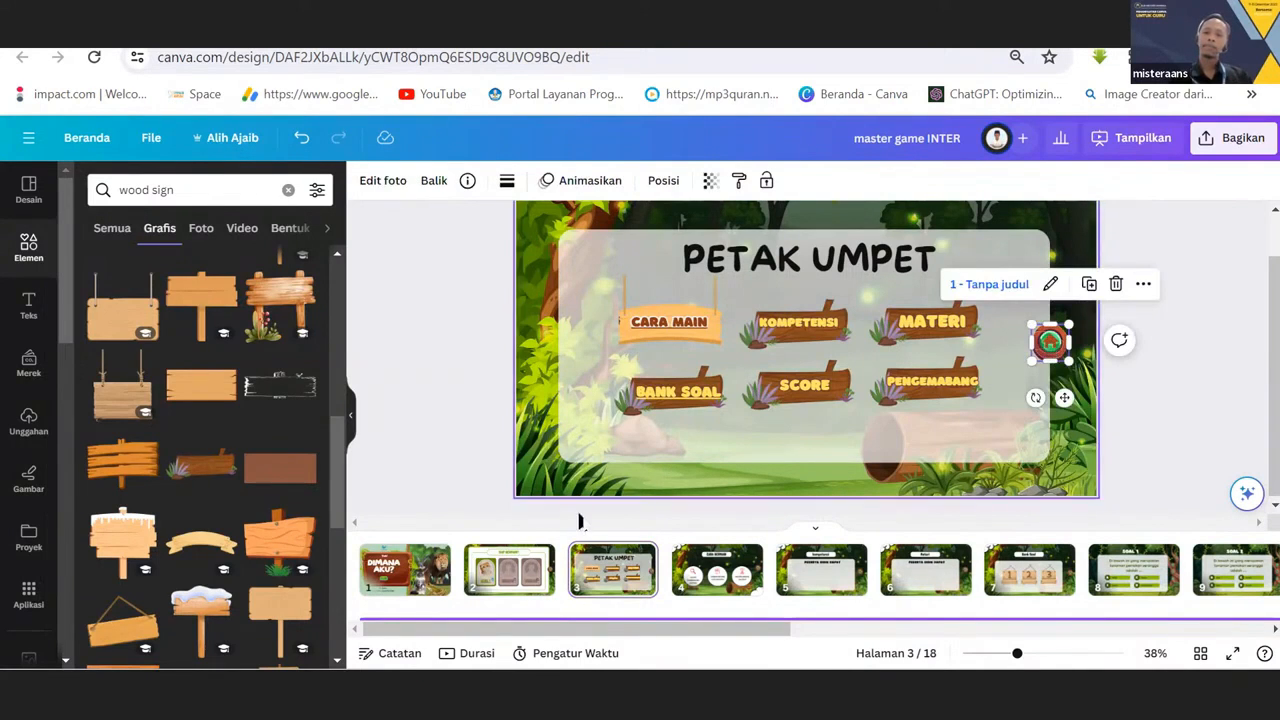
click(627, 582)
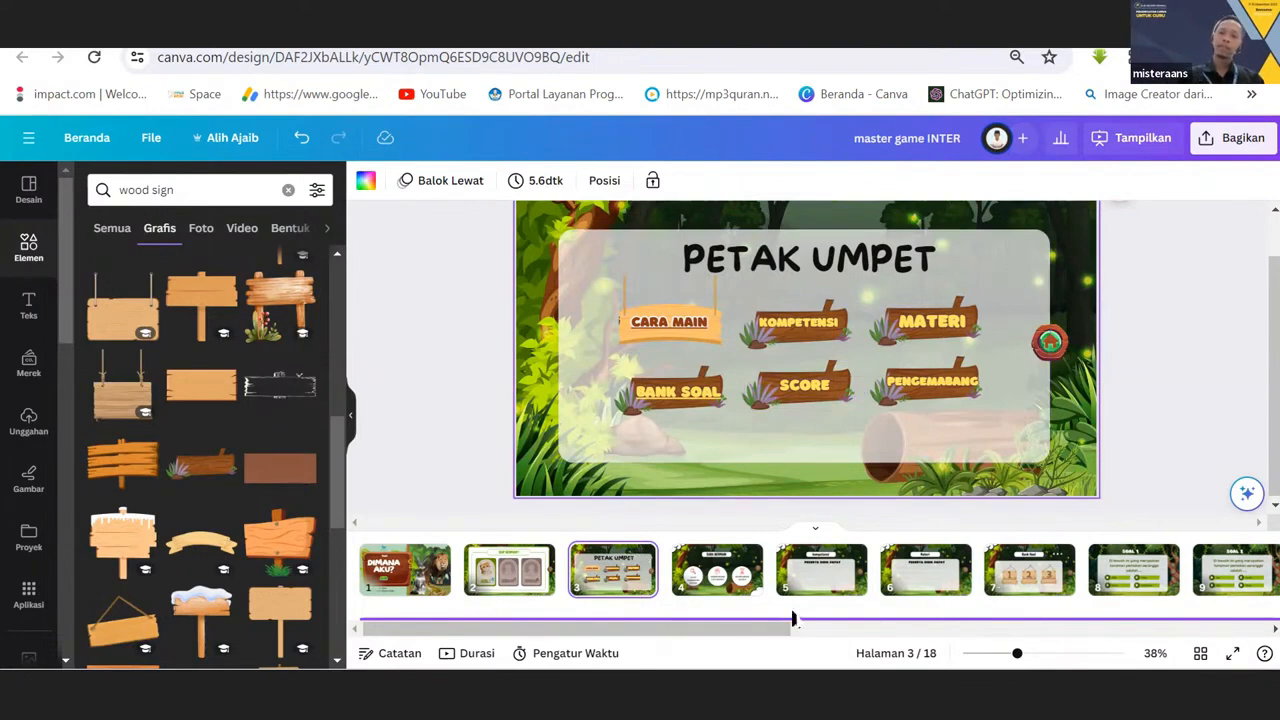
drag(768, 628, 551, 651)
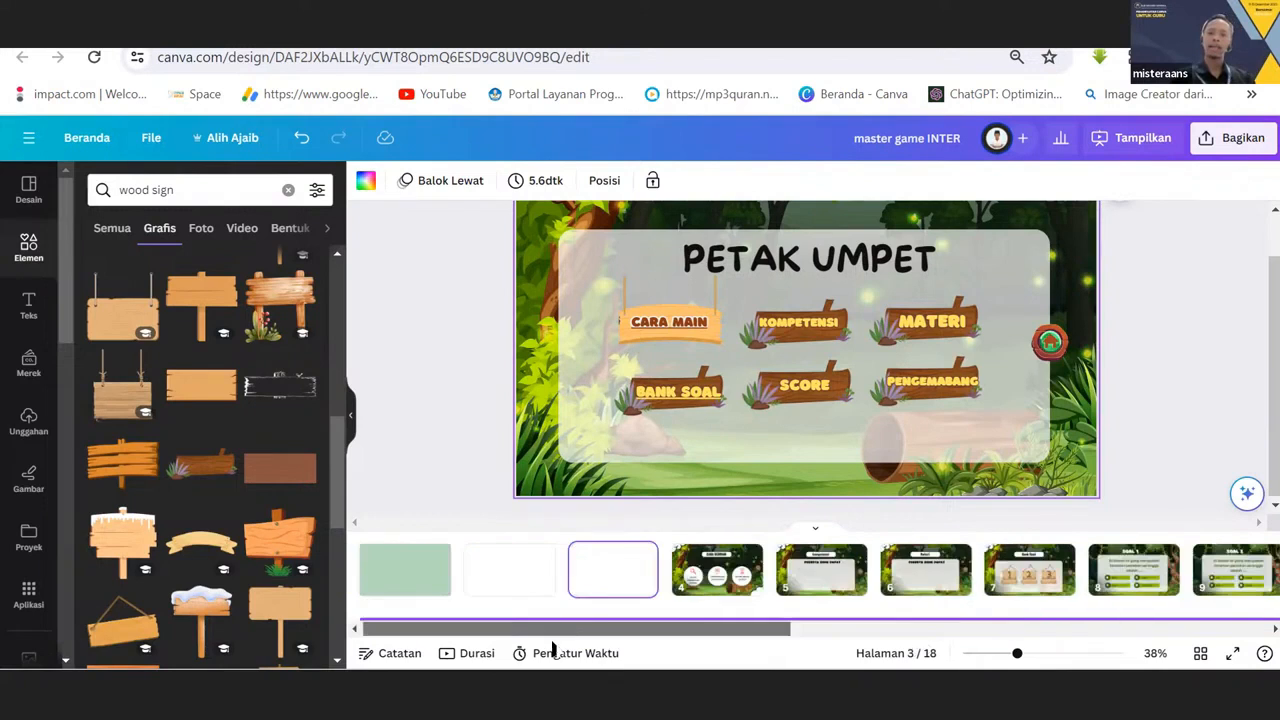
Nudge the PETAK UMPET title slightly up and to the left, and select the MATERI and KOMPETENSI wooden signs in turn.
click(802, 298)
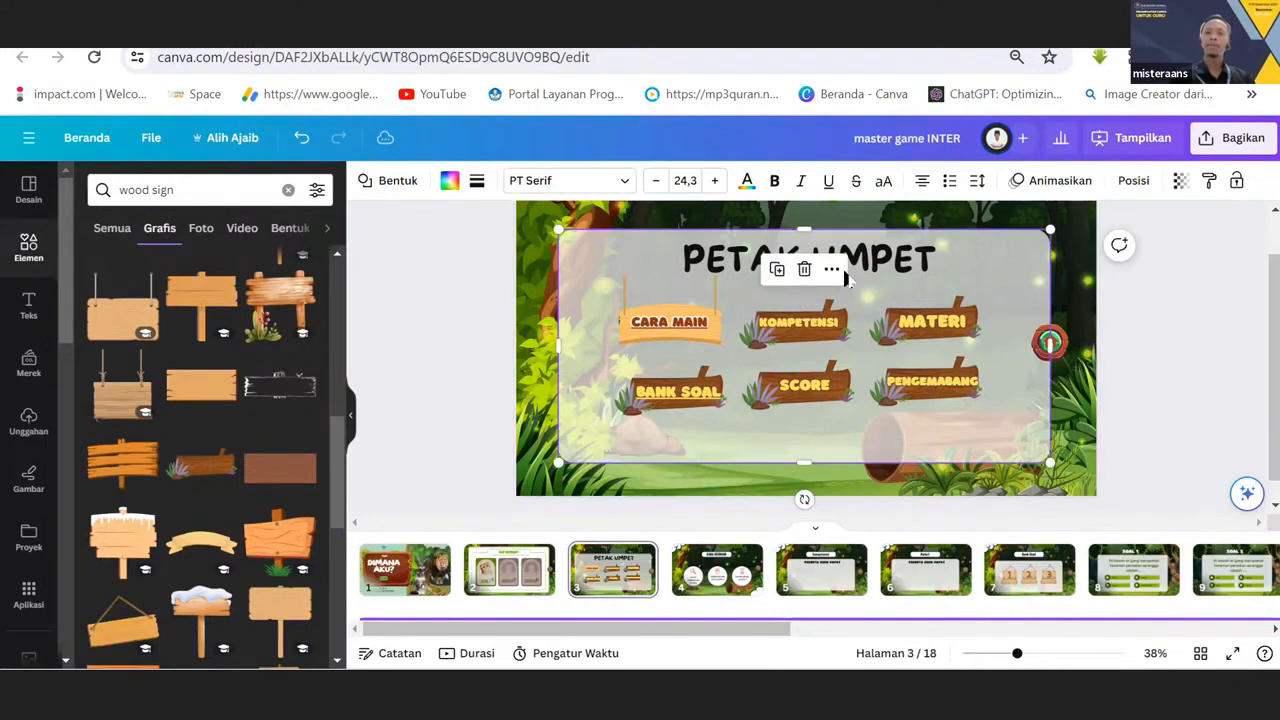
click(895, 259)
drag(895, 259, 892, 257)
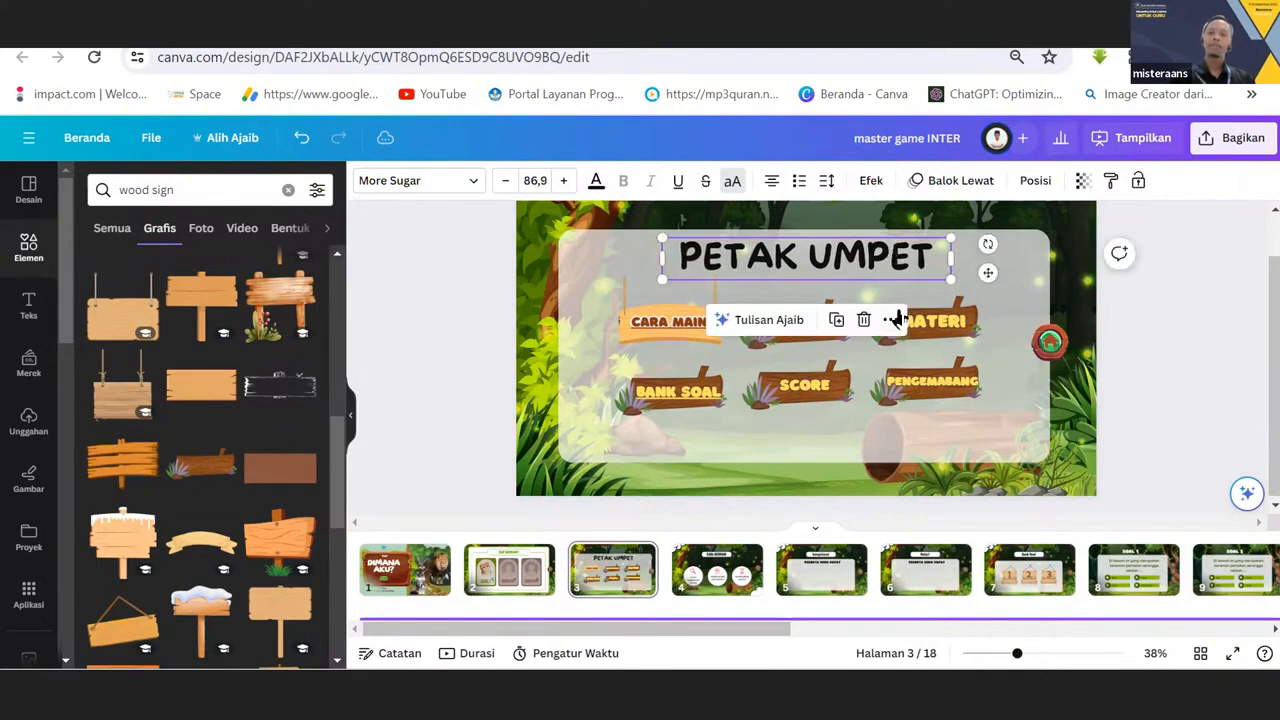
click(957, 313)
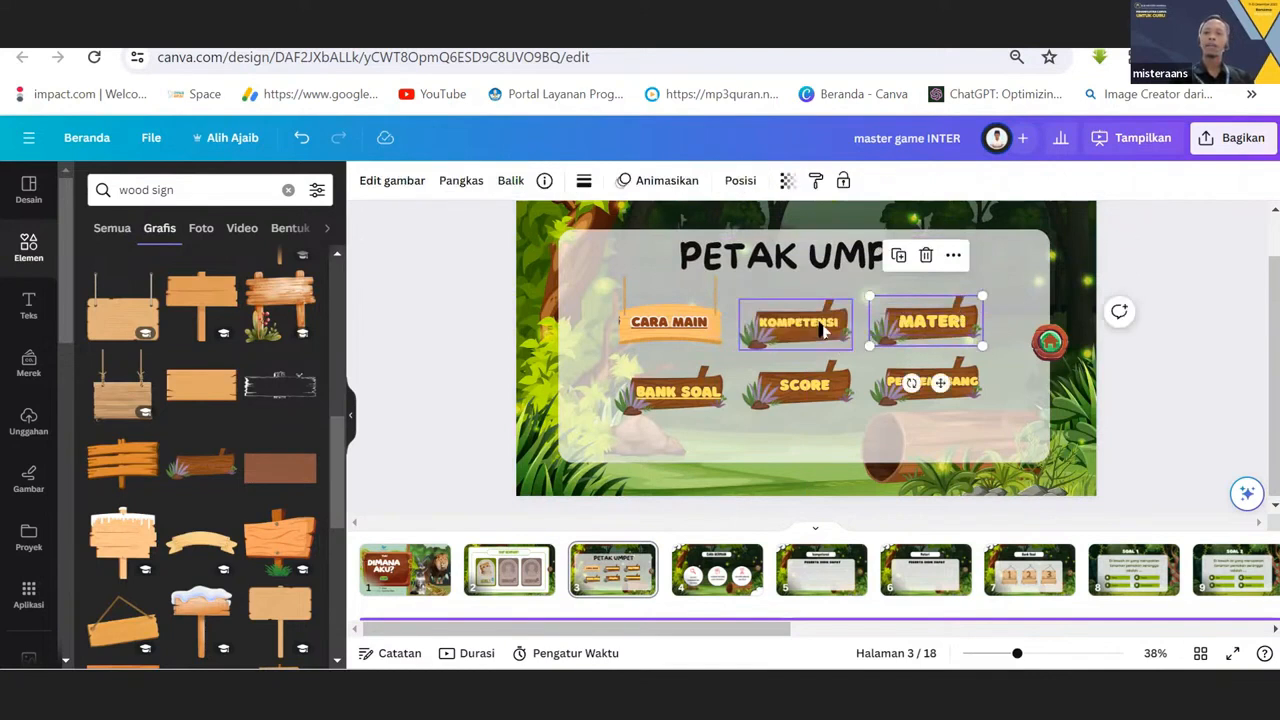
click(765, 330)
click(768, 340)
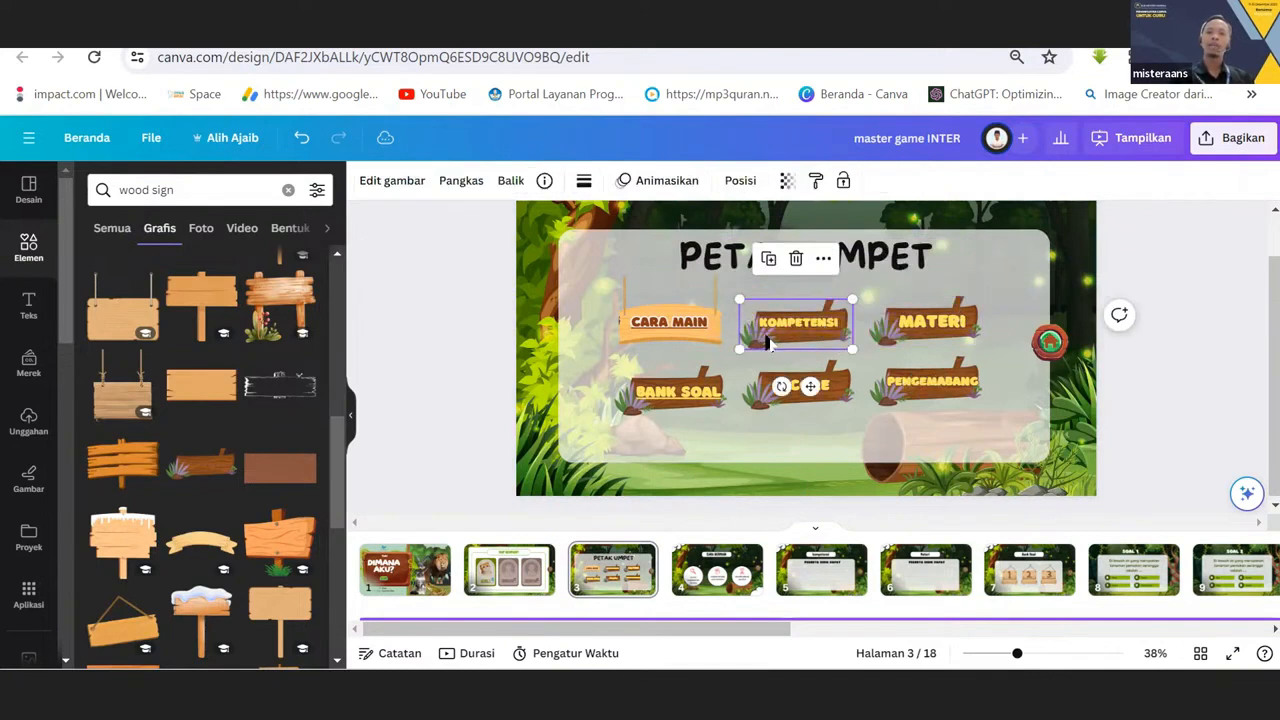
Search the graphics for "box" and browse the designs as alternatives to the wooden sign buttons.
click(150, 189)
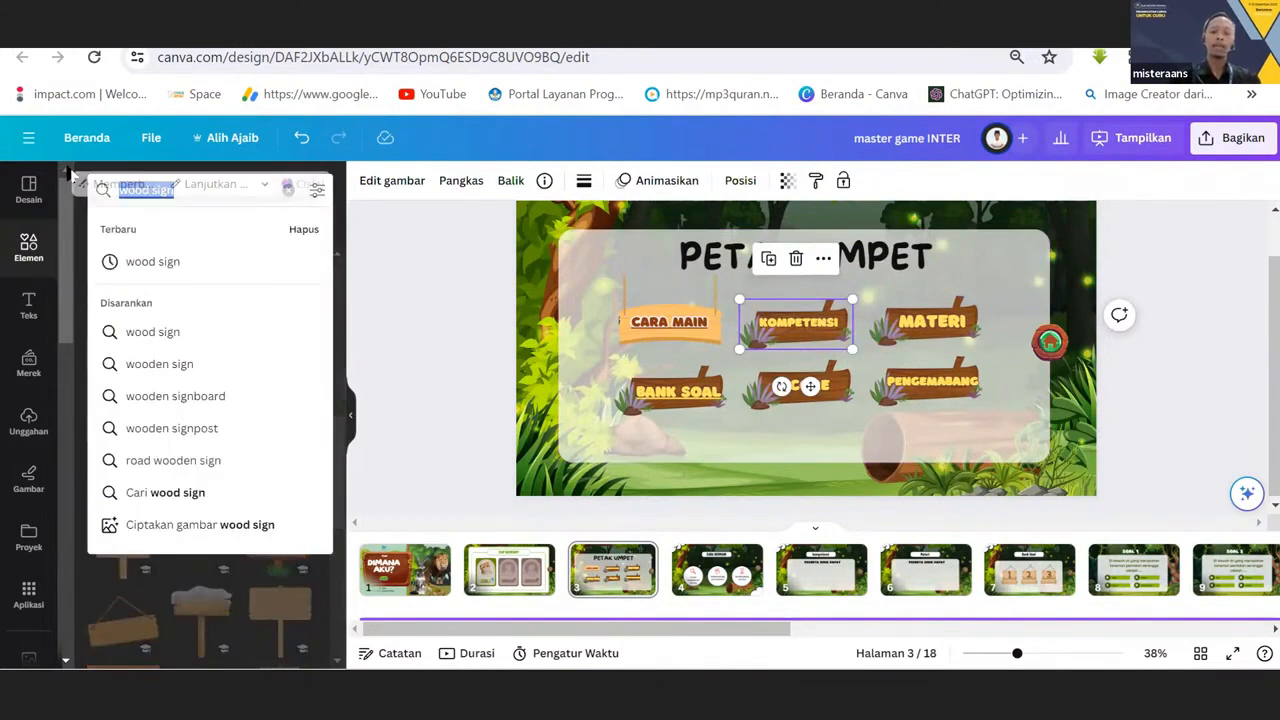
text(box)
key(Return)
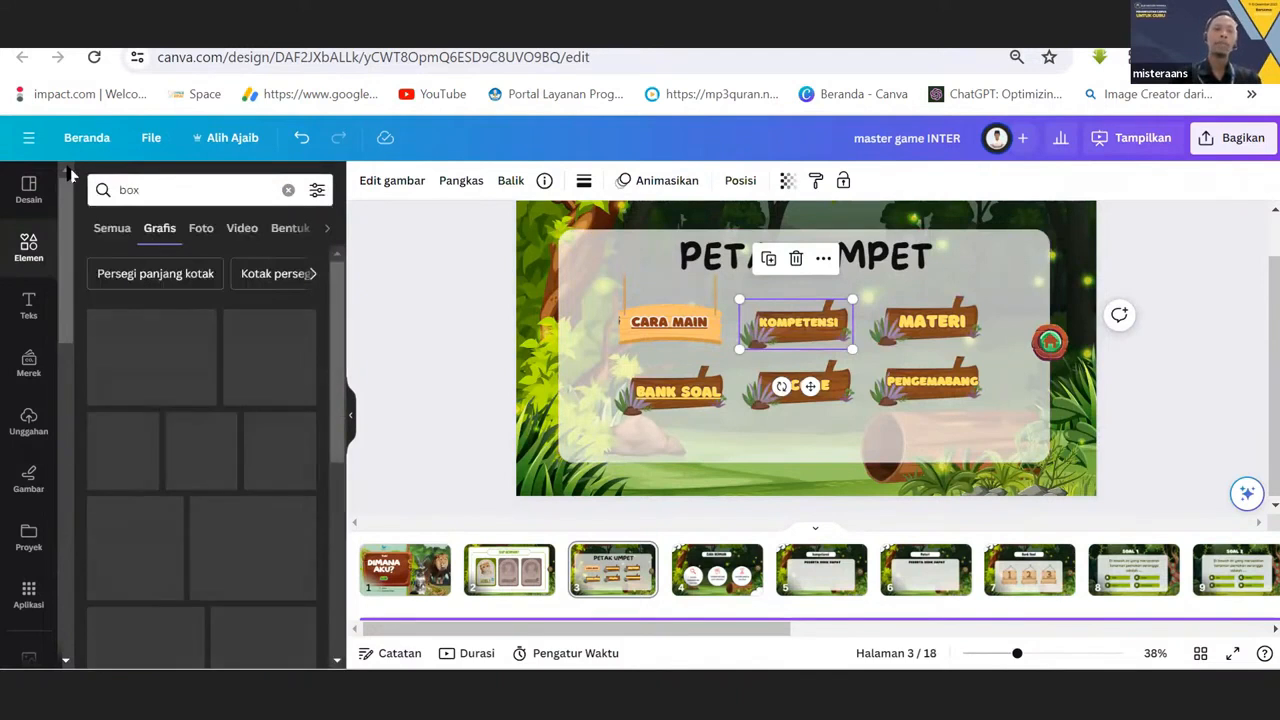
scroll(234, 350, down, 3)
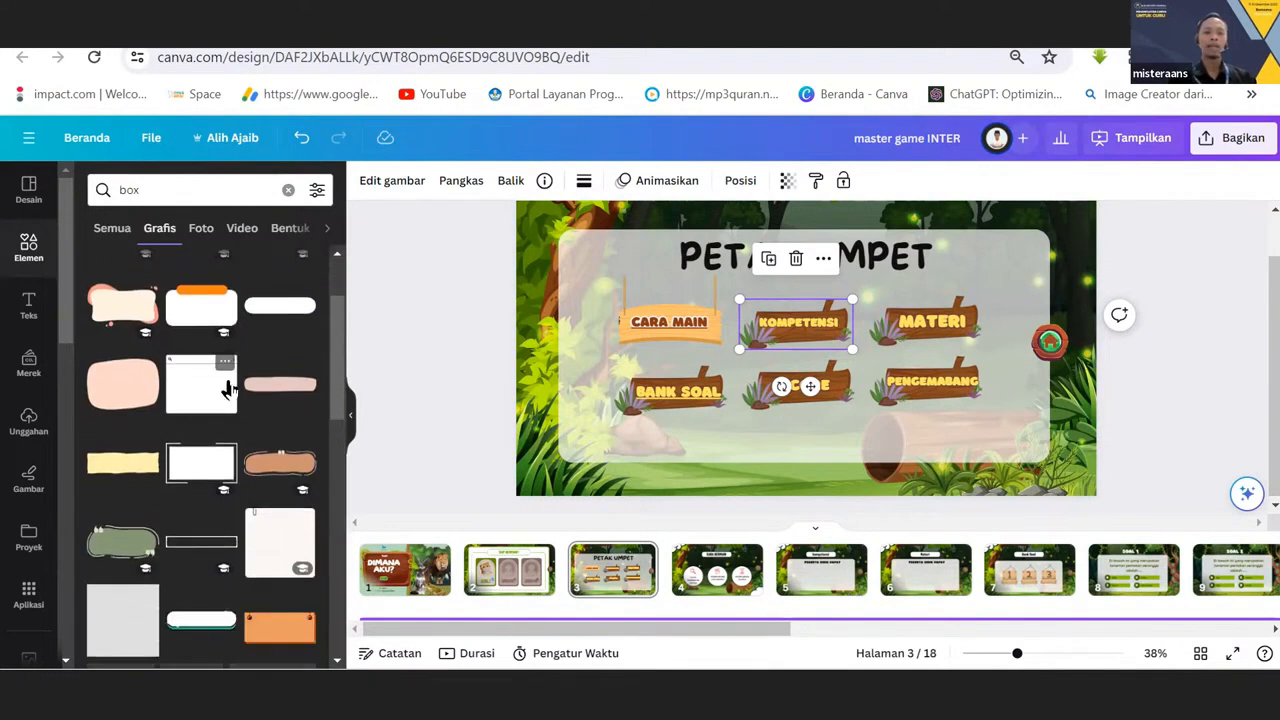
scroll(232, 388, down, 3)
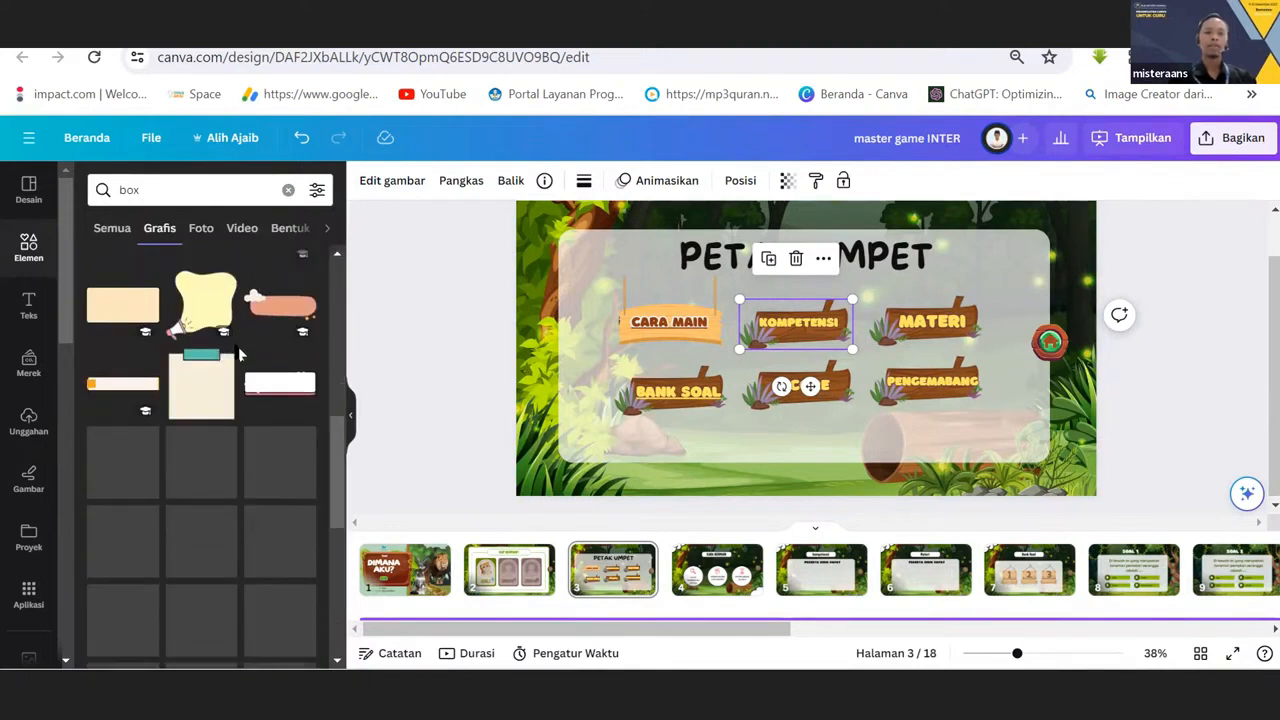
scroll(260, 392, down, 3)
scroll(269, 391, down, 3)
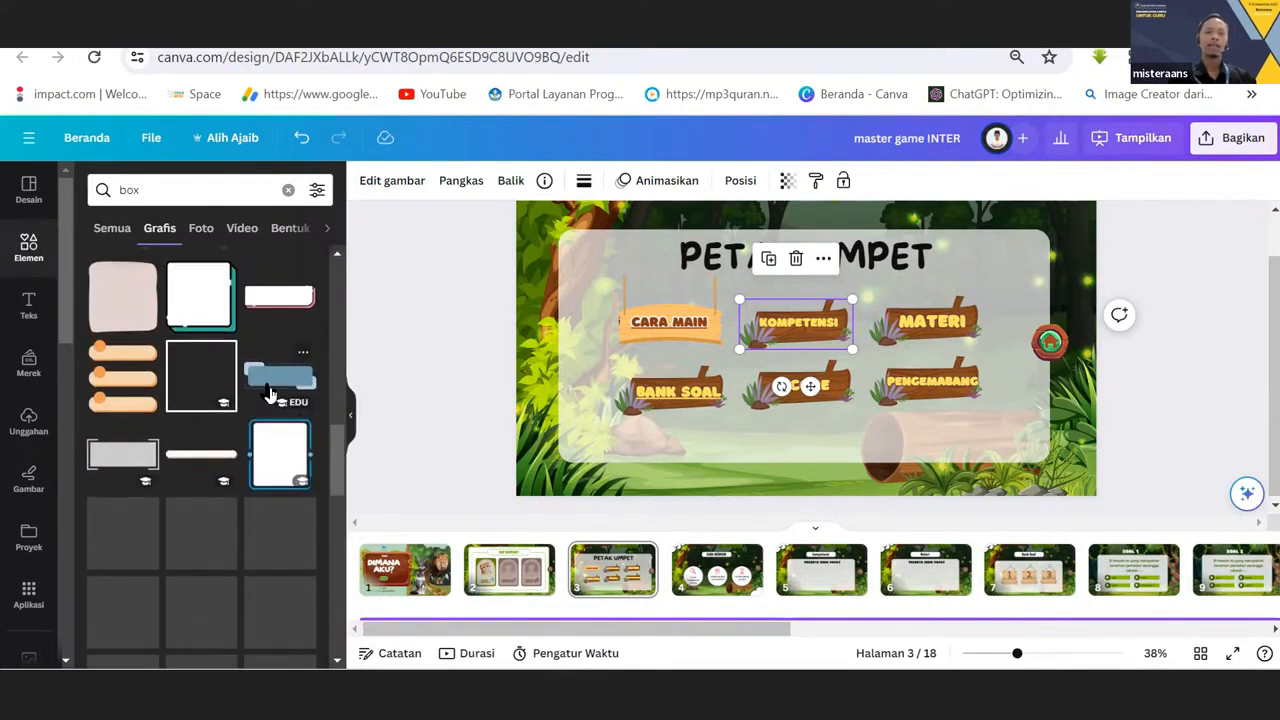
scroll(336, 560, down, 1)
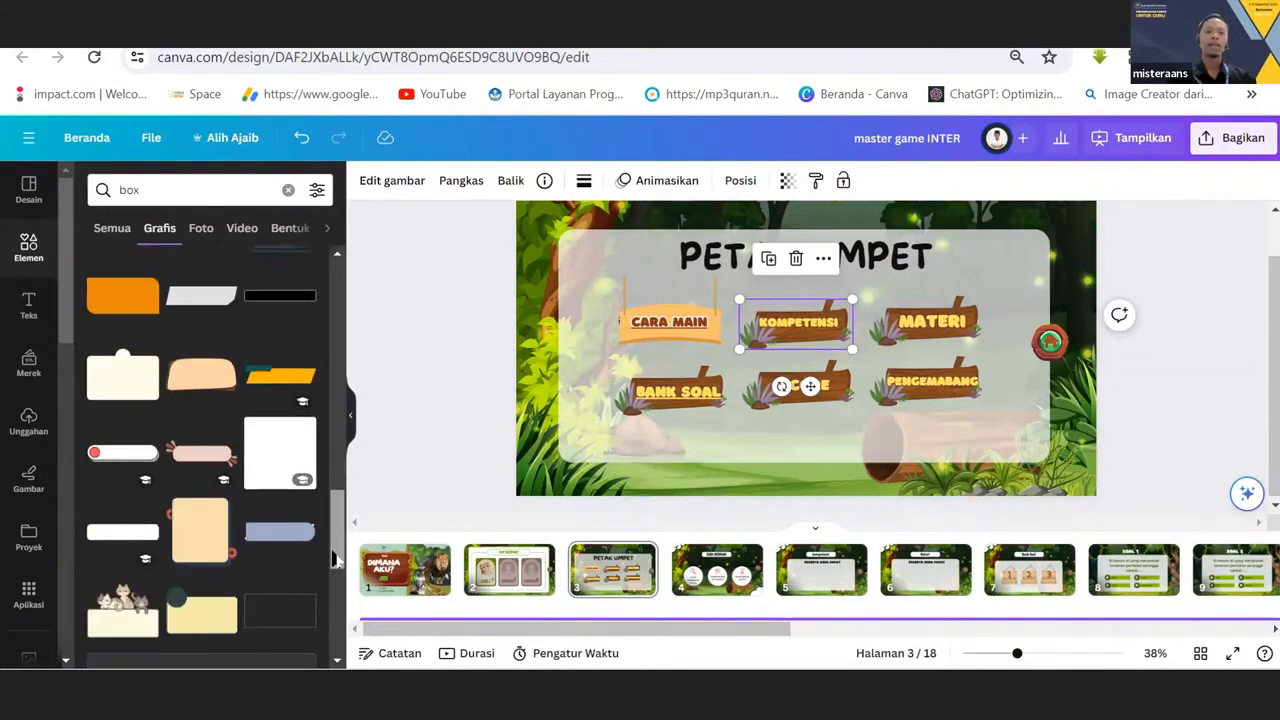
drag(336, 560, 380, 249)
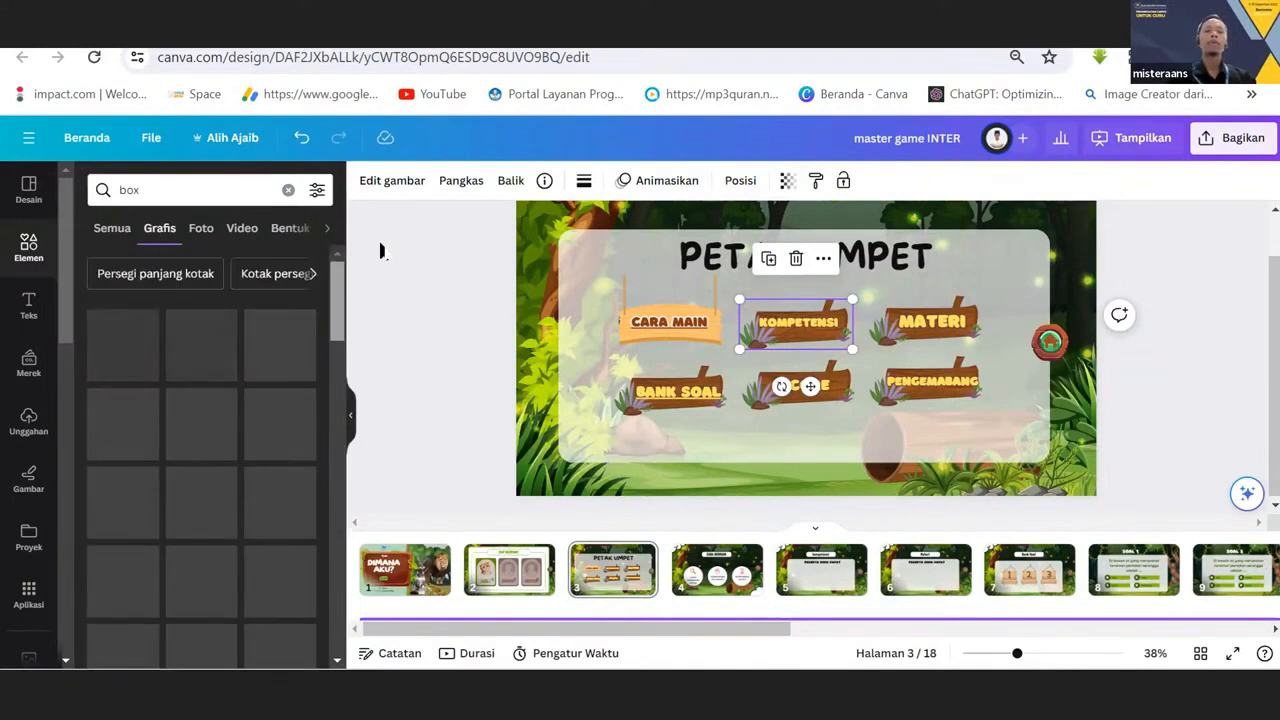
Replace the graphics search with "kotak" and look through the box shapes for menu buttons.
click(147, 186)
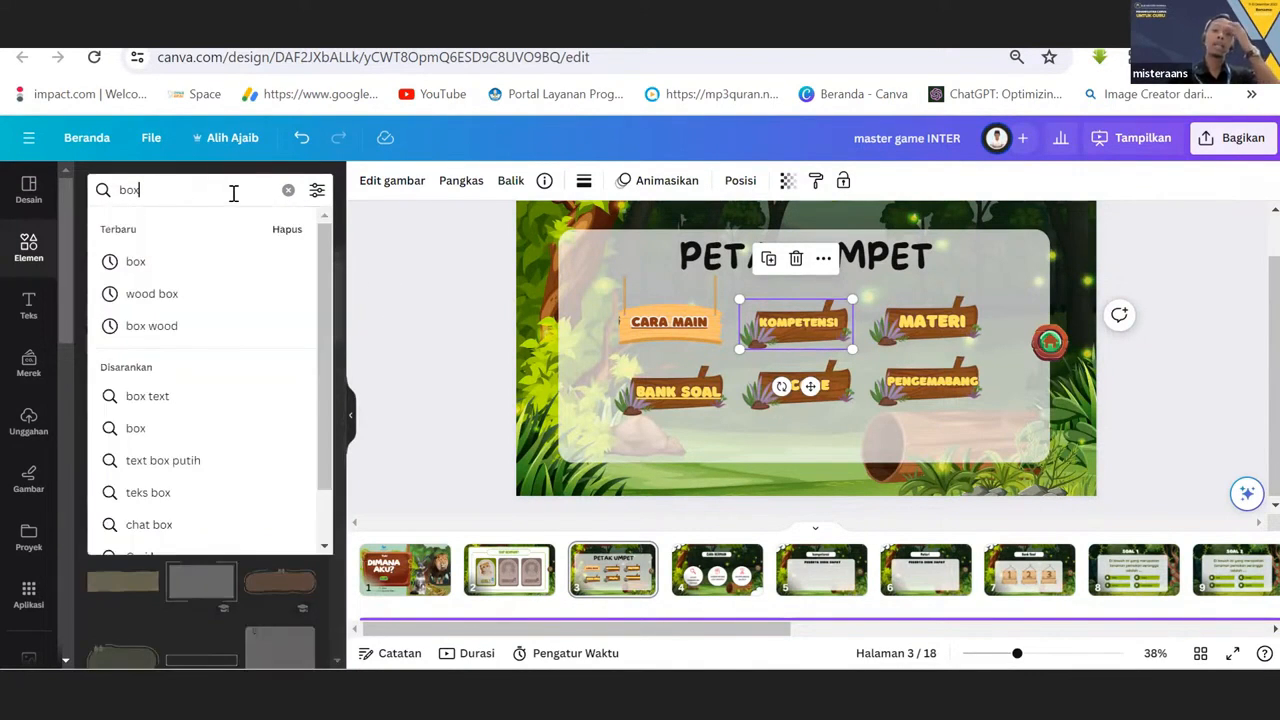
key(BackSpace)
key(BackSpace)
key(BackSpace)
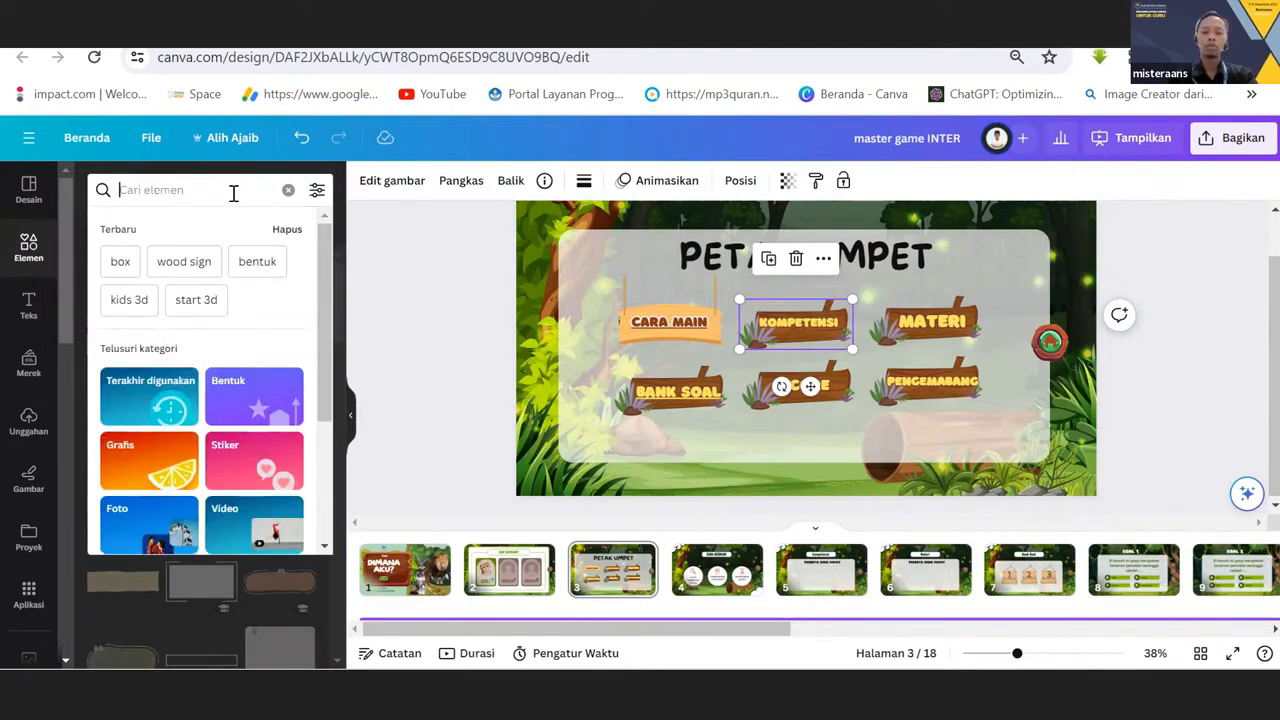
text(kotak)
key(Return)
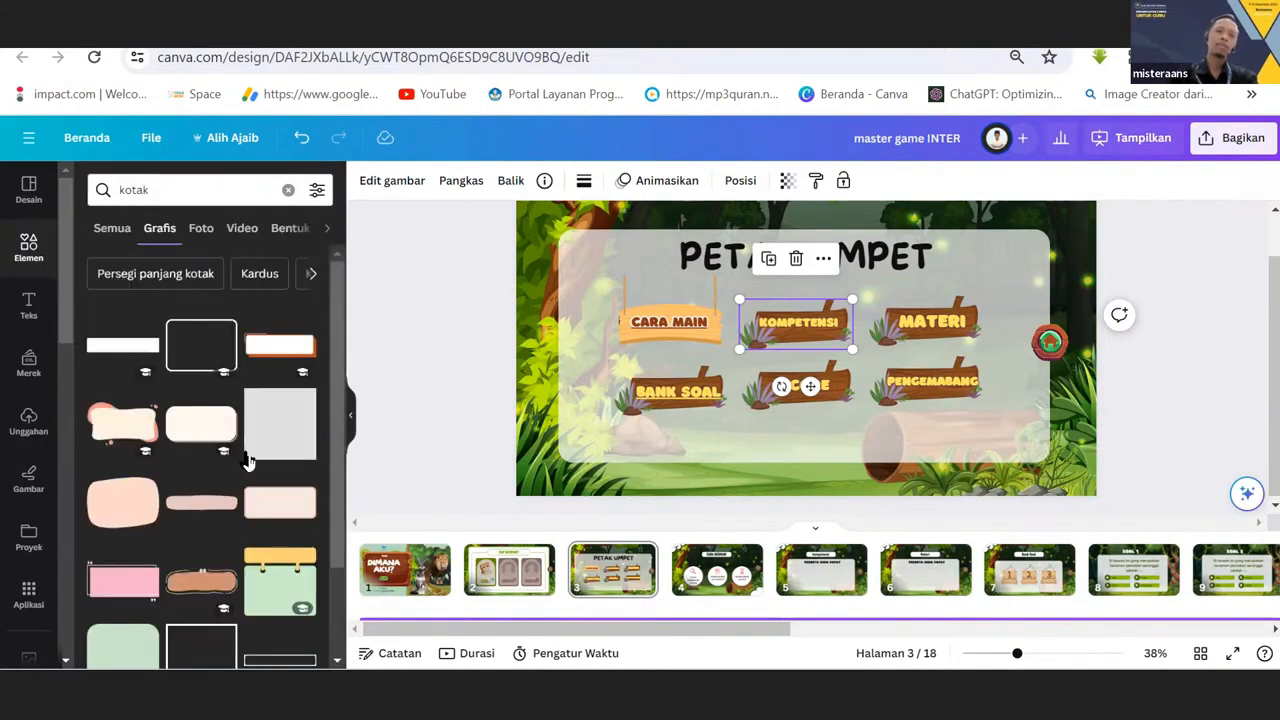
scroll(247, 460, down, 10)
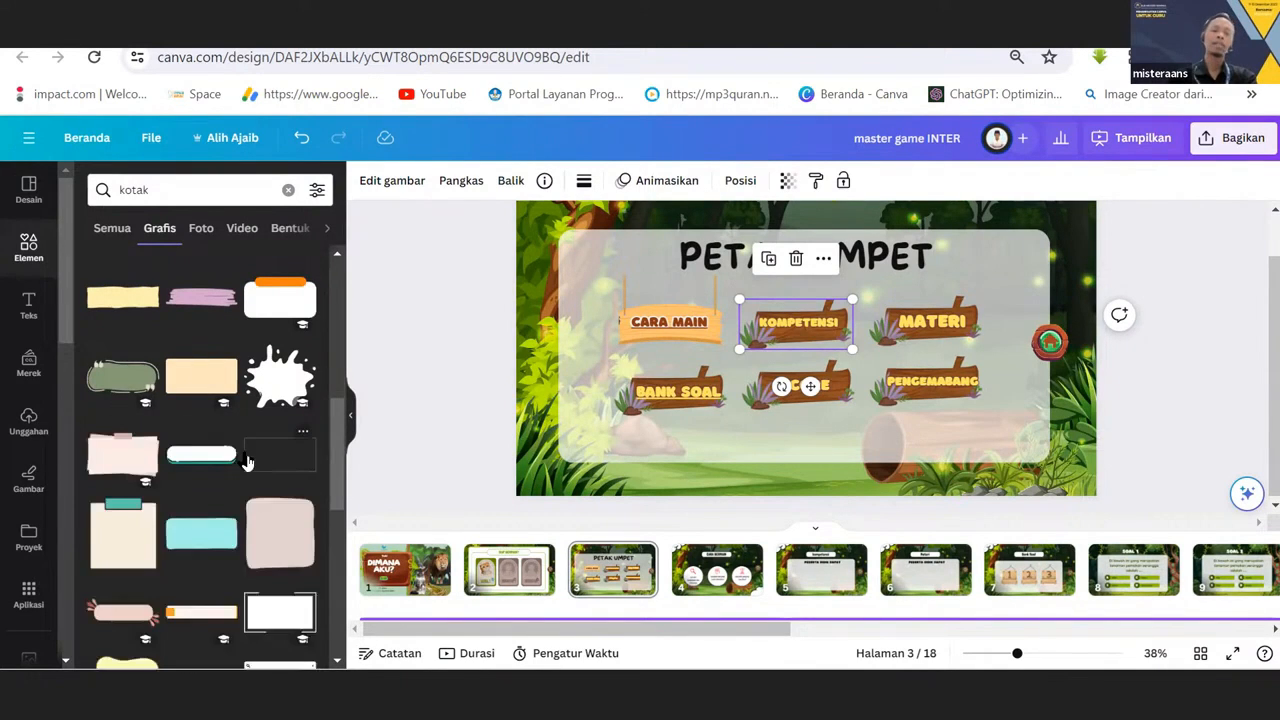
scroll(247, 460, up, 10)
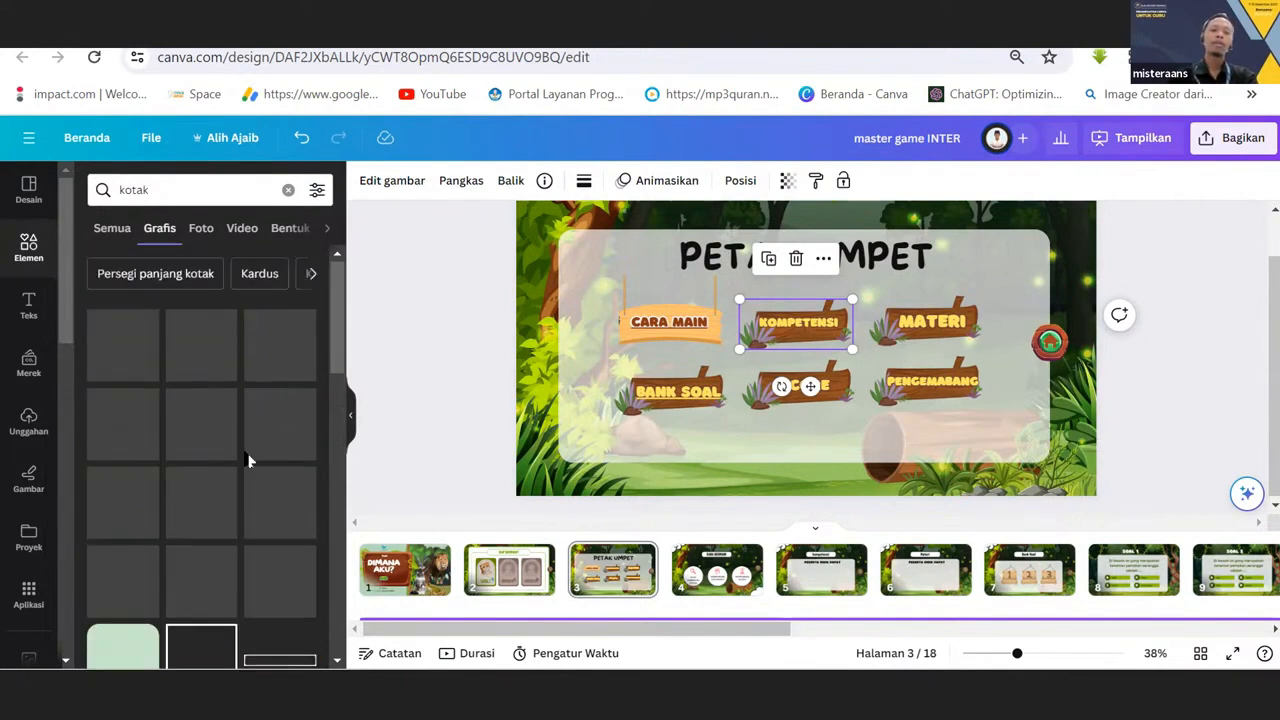
scroll(255, 465, down, 3)
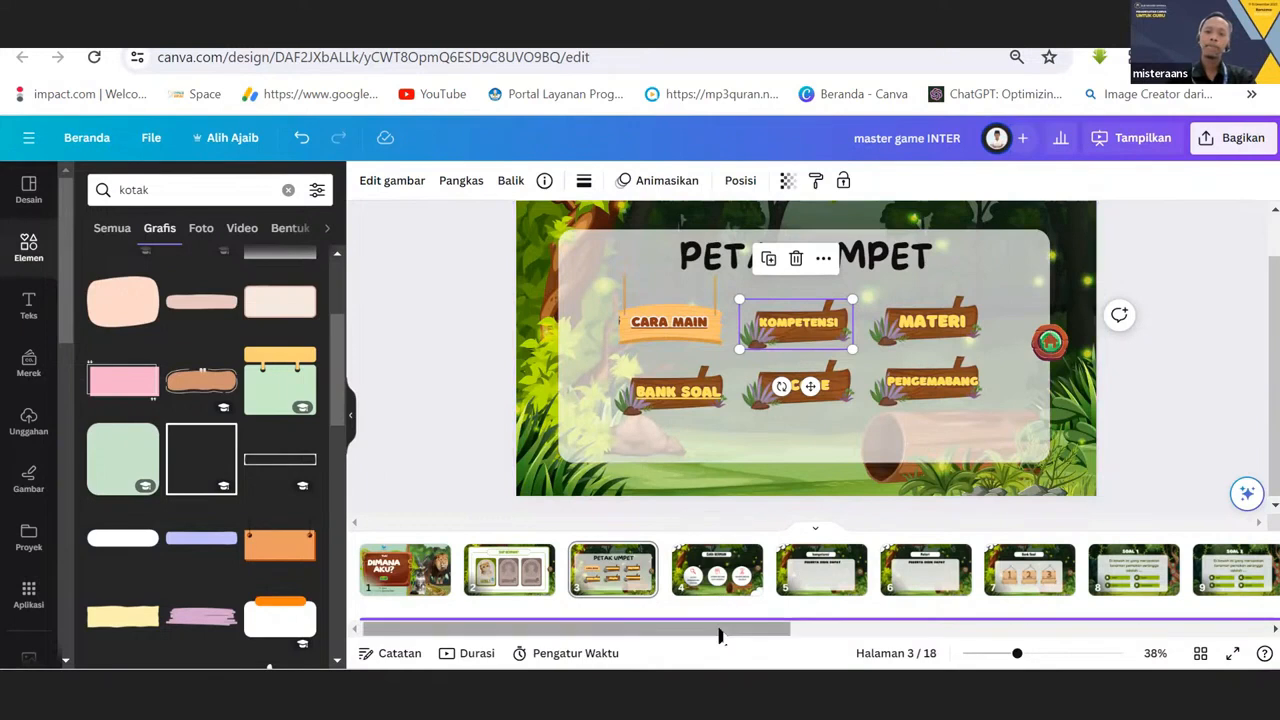
Bring the pages after the menu into view in the page strip and select page 3.
drag(720, 636, 810, 632)
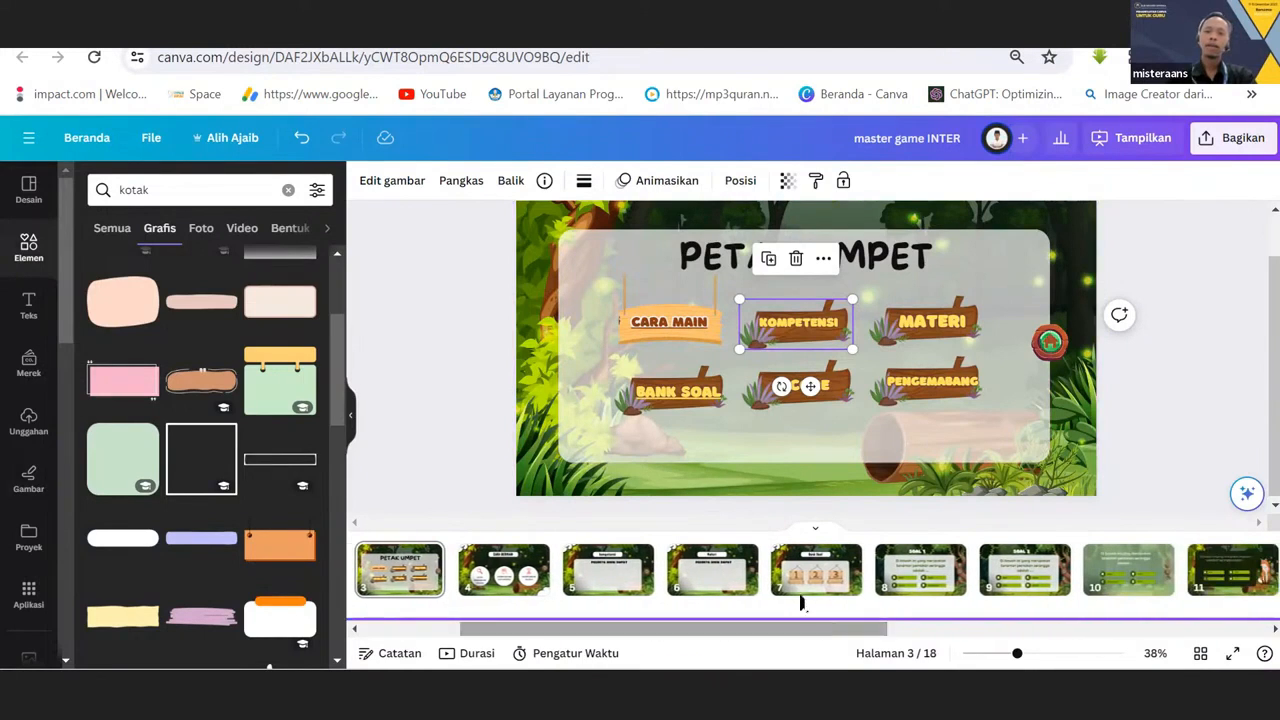
click(418, 590)
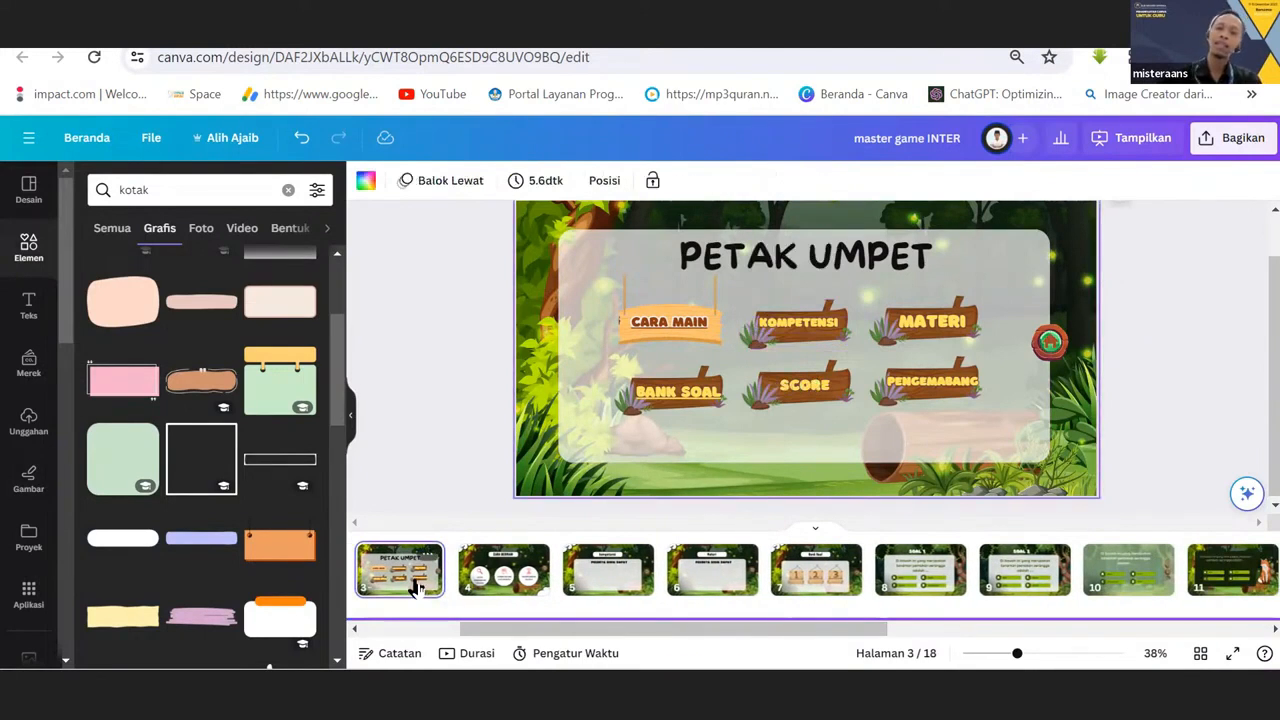
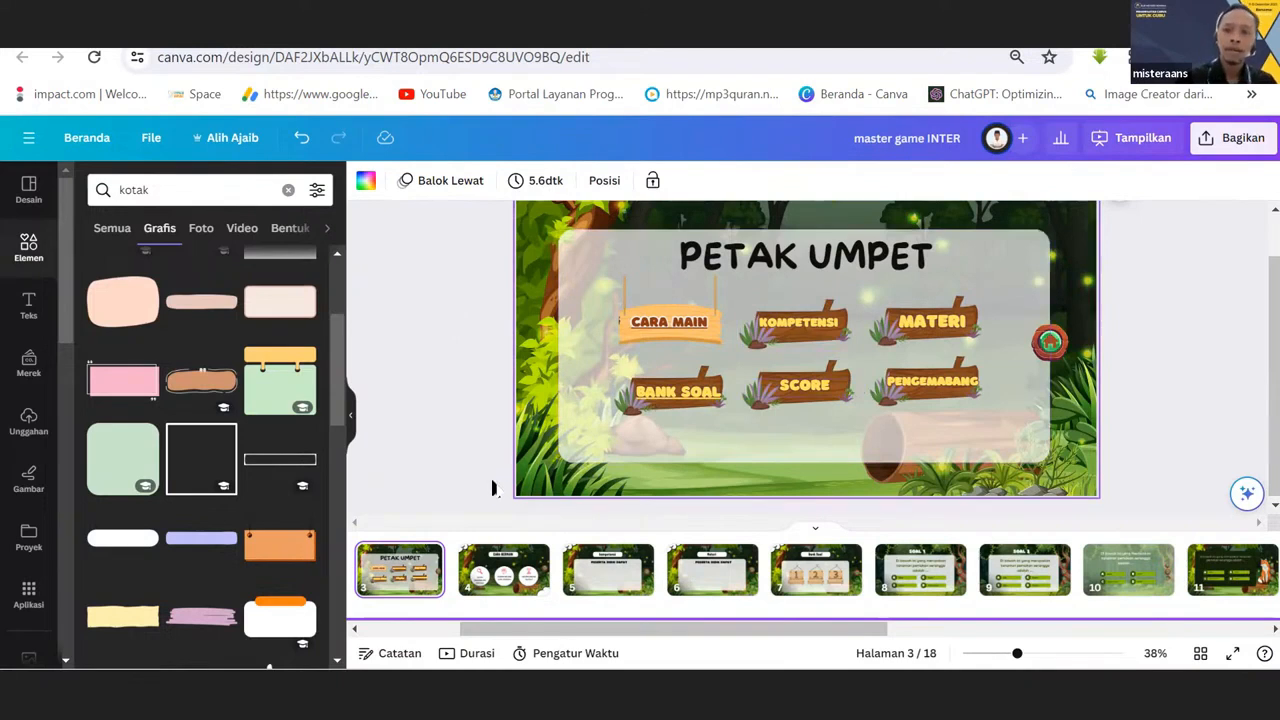
Look through pages 4 to 7 that the menu leads to, and return to the PETAK UMPET menu on page 3.
click(489, 569)
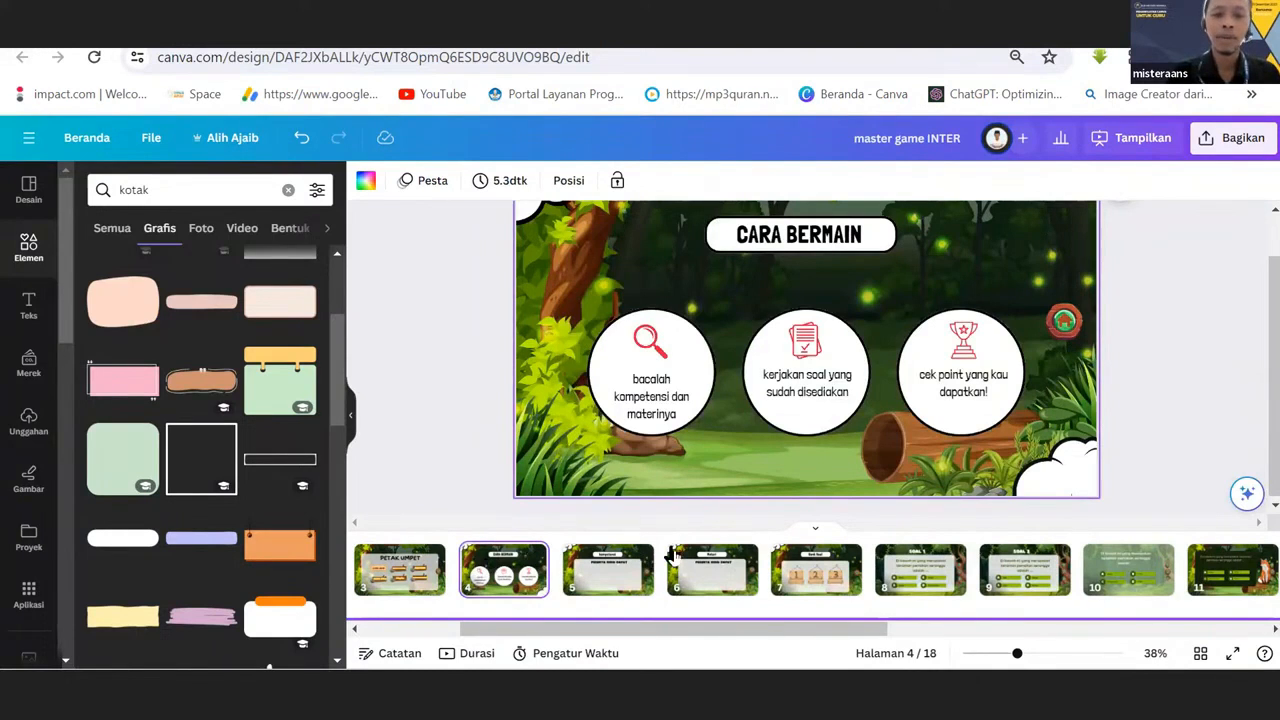
click(608, 575)
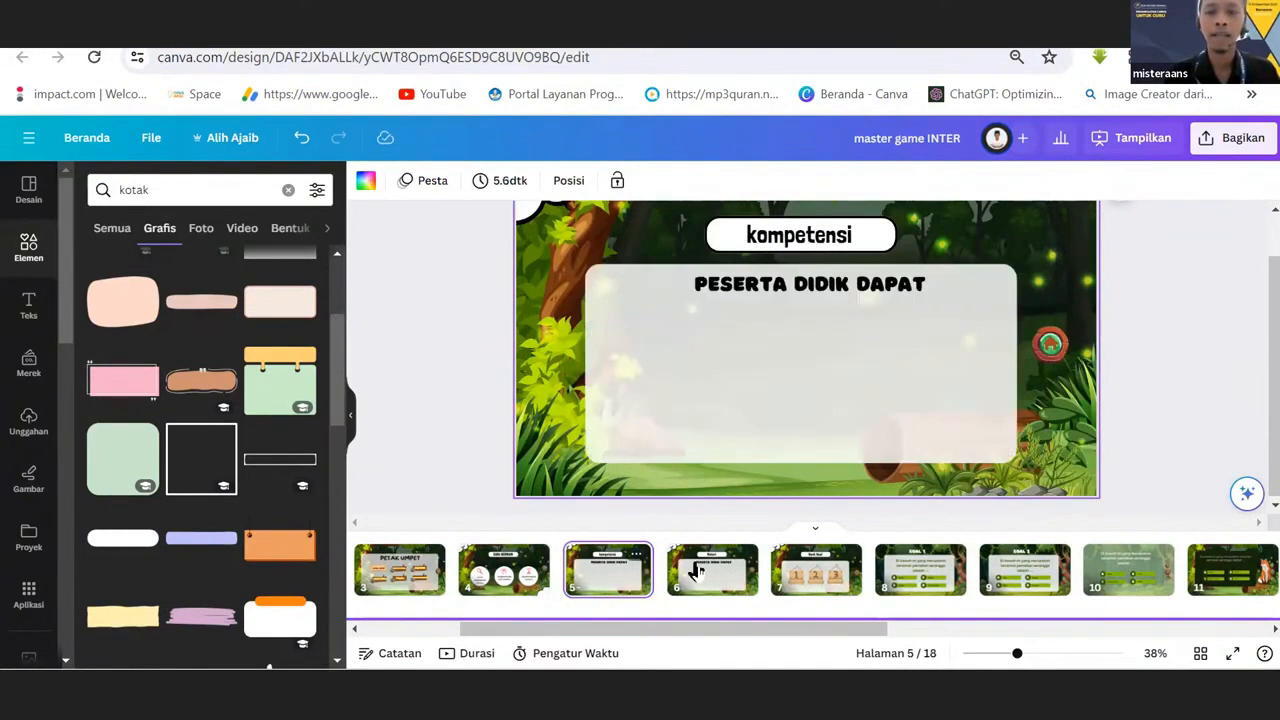
click(708, 568)
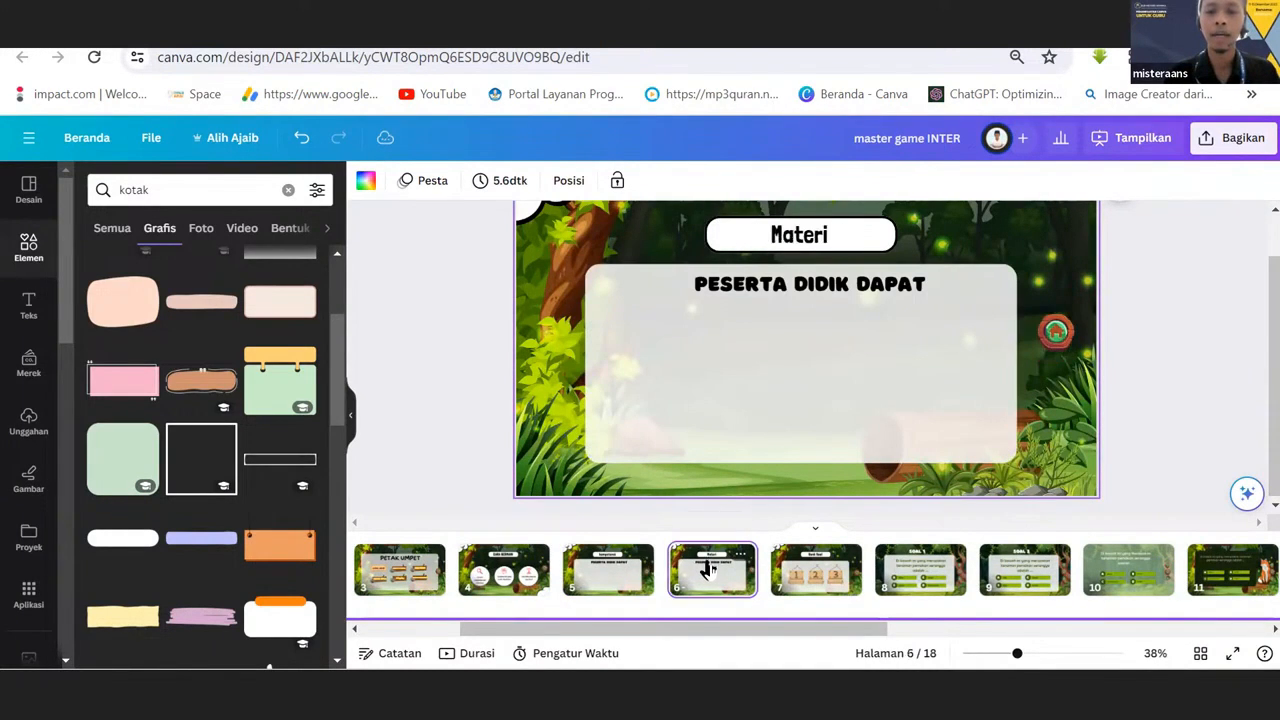
click(812, 572)
click(416, 582)
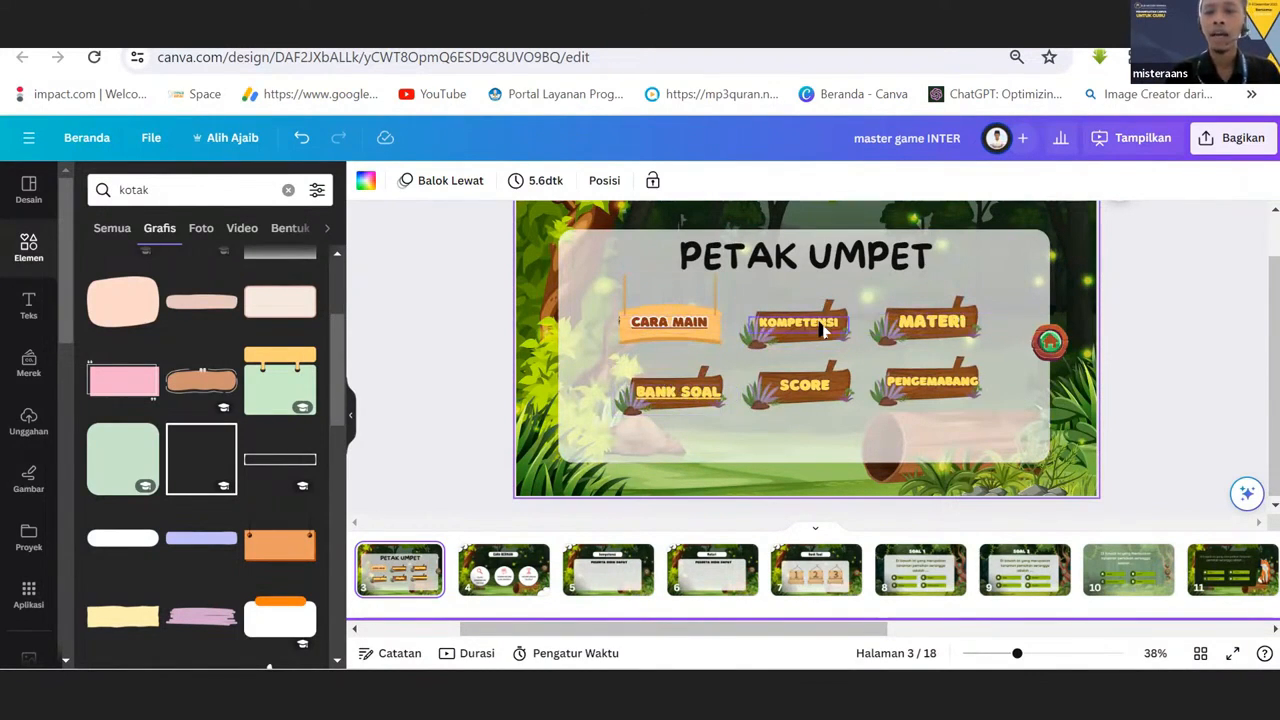
Match the CARA MAIN label with page 4 and the KOMPETENSI label with page 5, returning to the menu page after each.
click(687, 322)
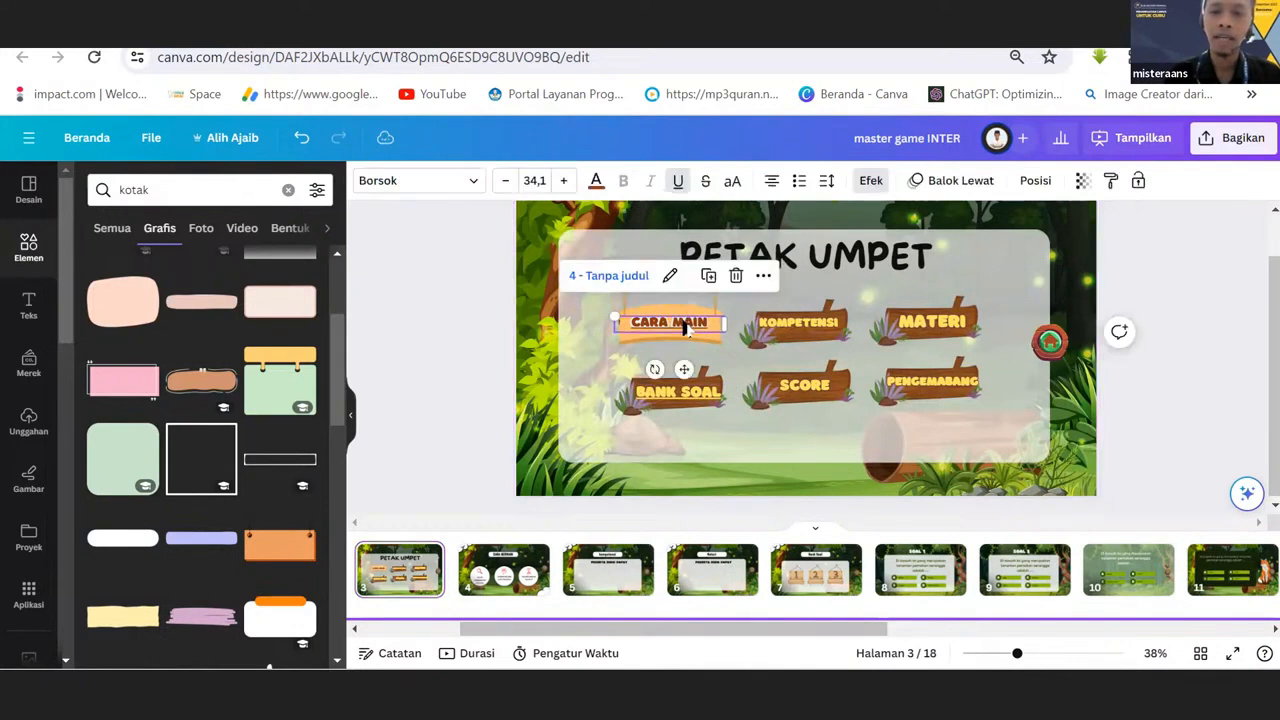
click(605, 588)
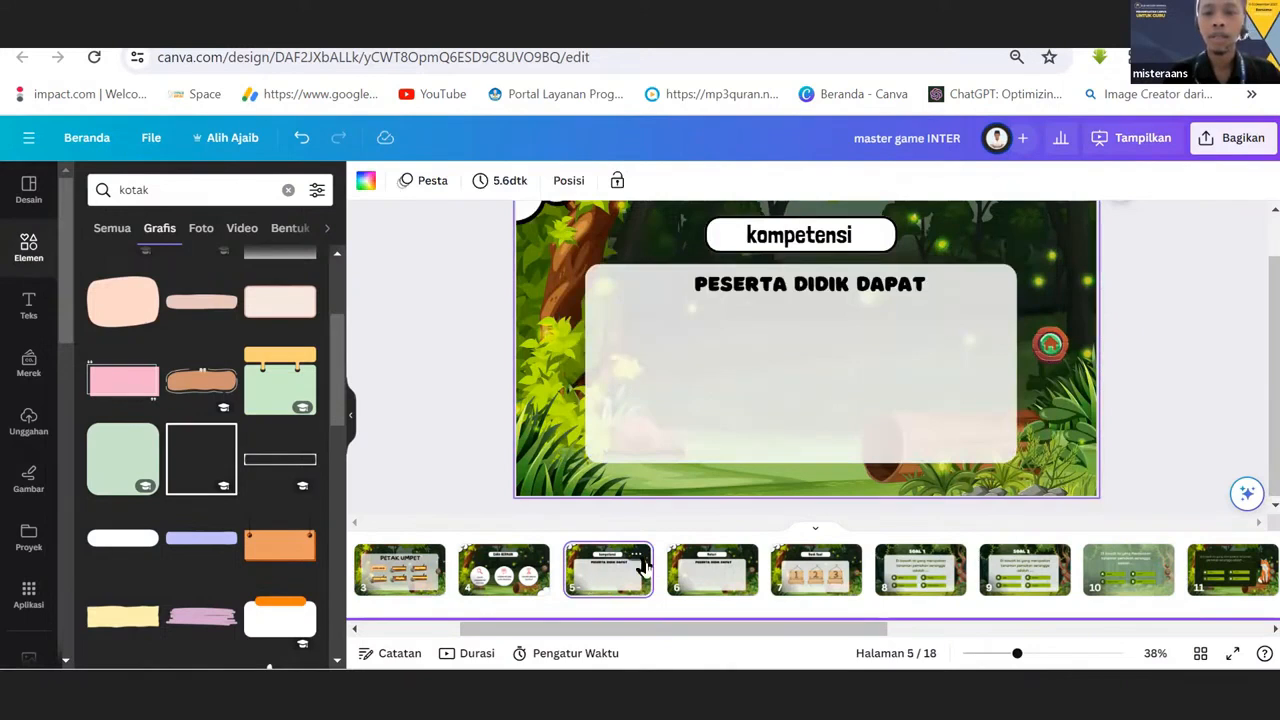
click(483, 586)
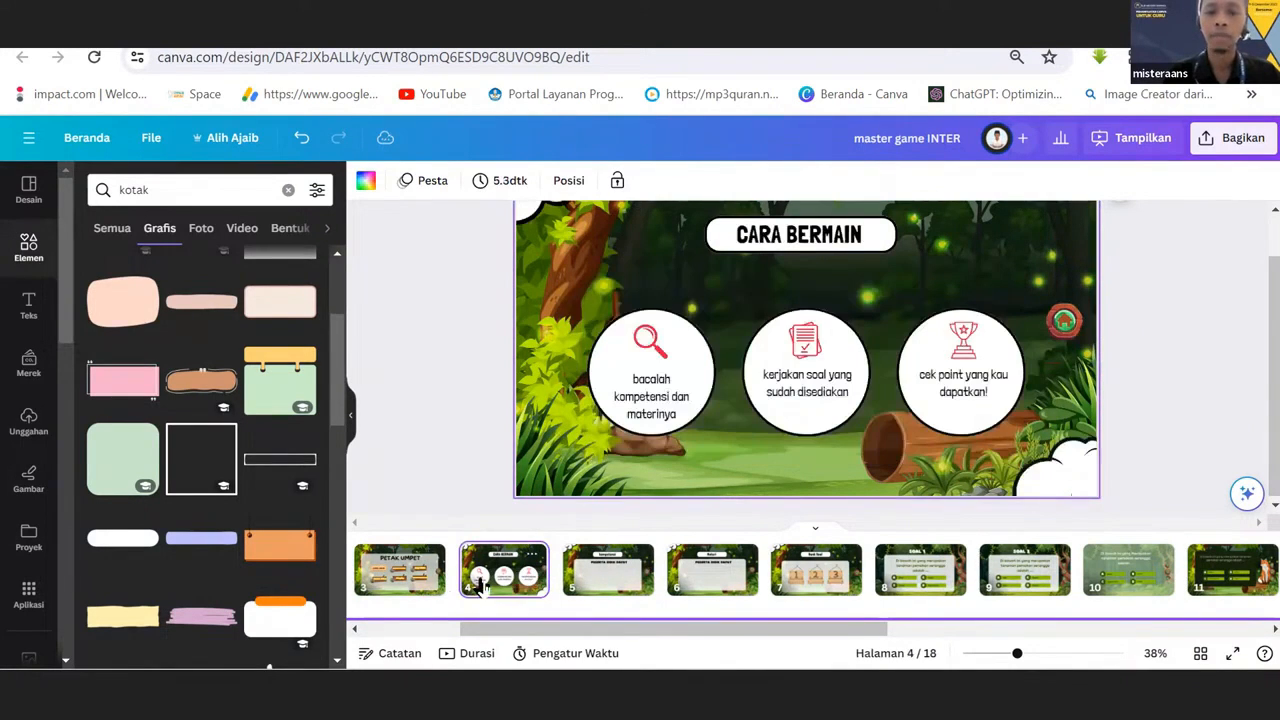
click(396, 571)
click(800, 321)
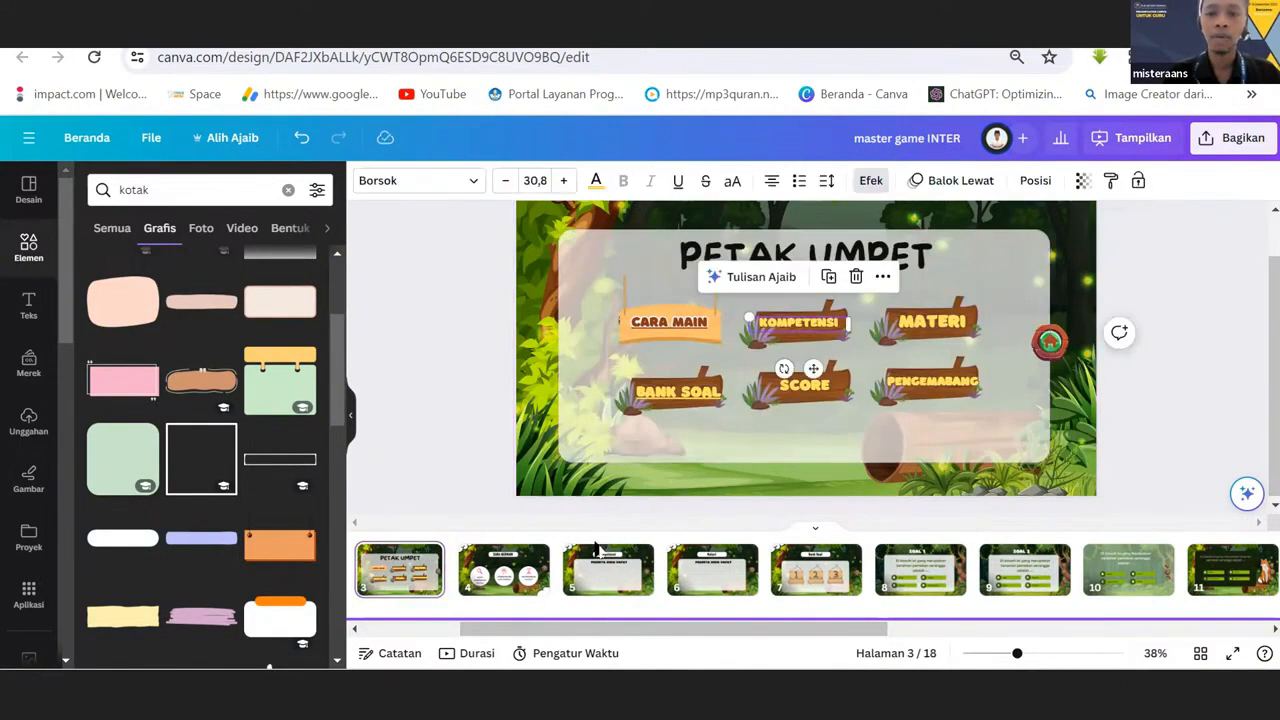
click(592, 572)
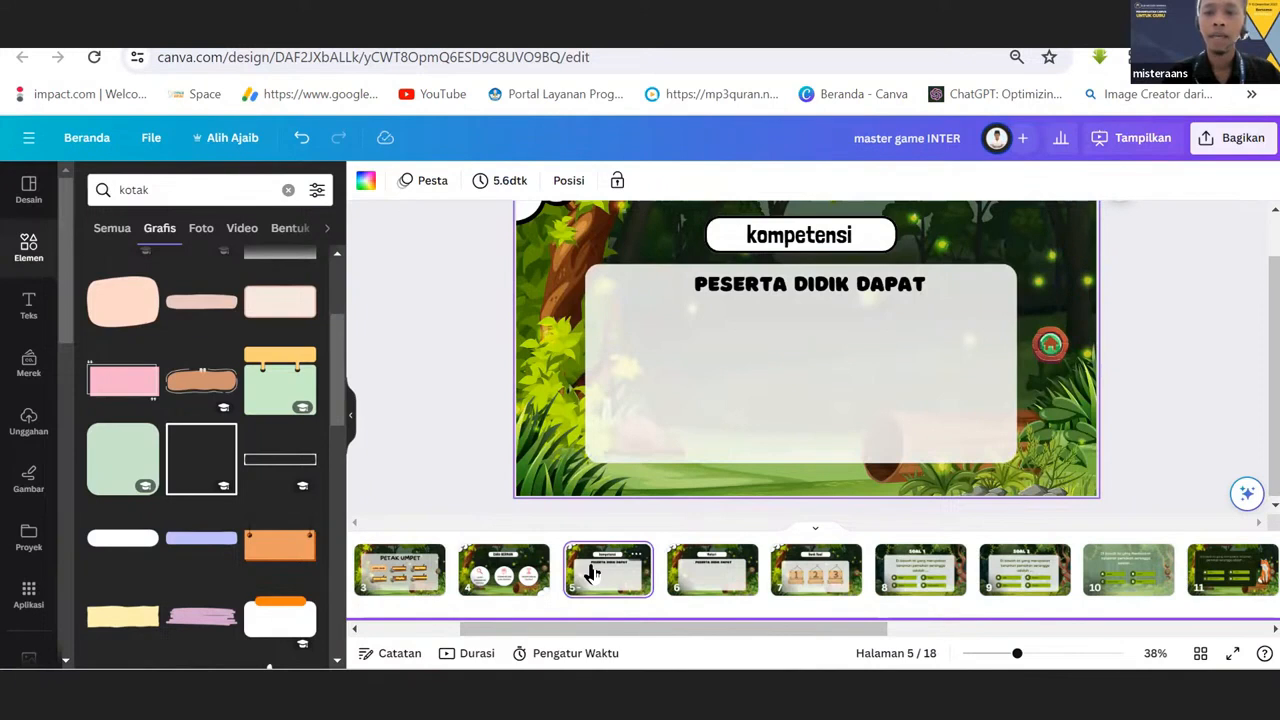
click(410, 575)
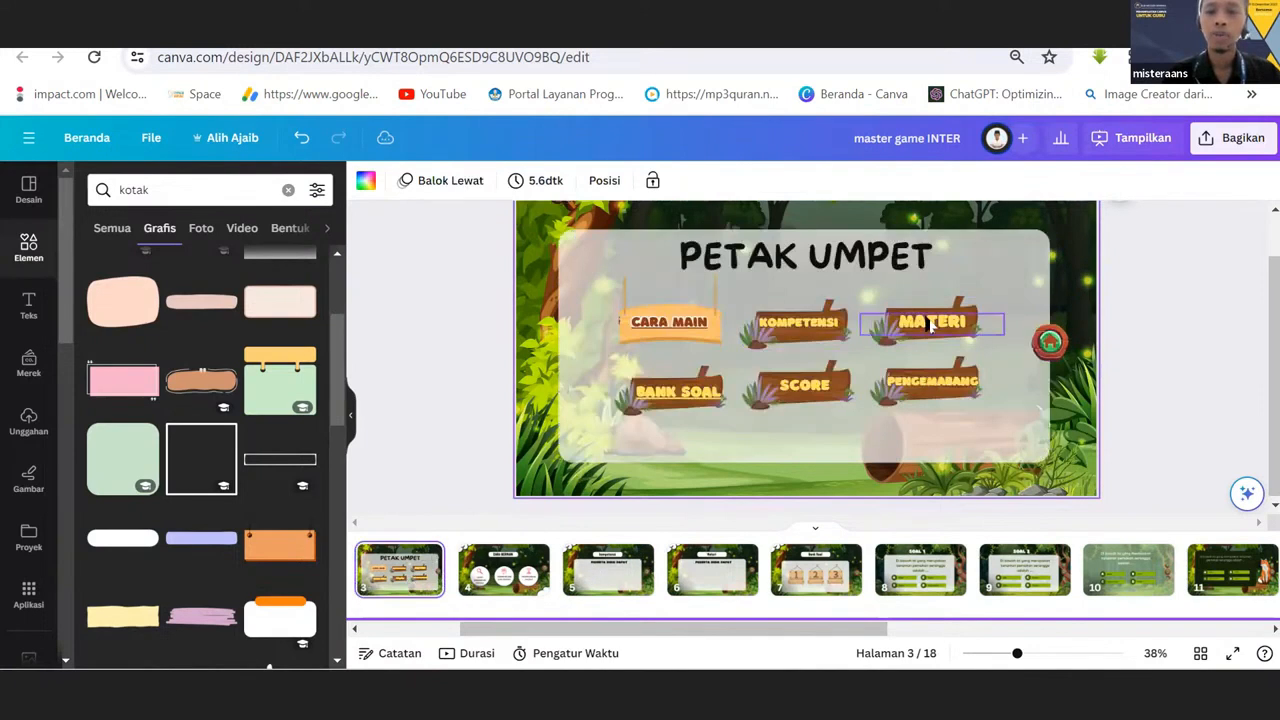
Match the MATERI label with page 6 and the BANK SOAL label with page 7, returning to the menu page after each.
click(930, 325)
click(714, 568)
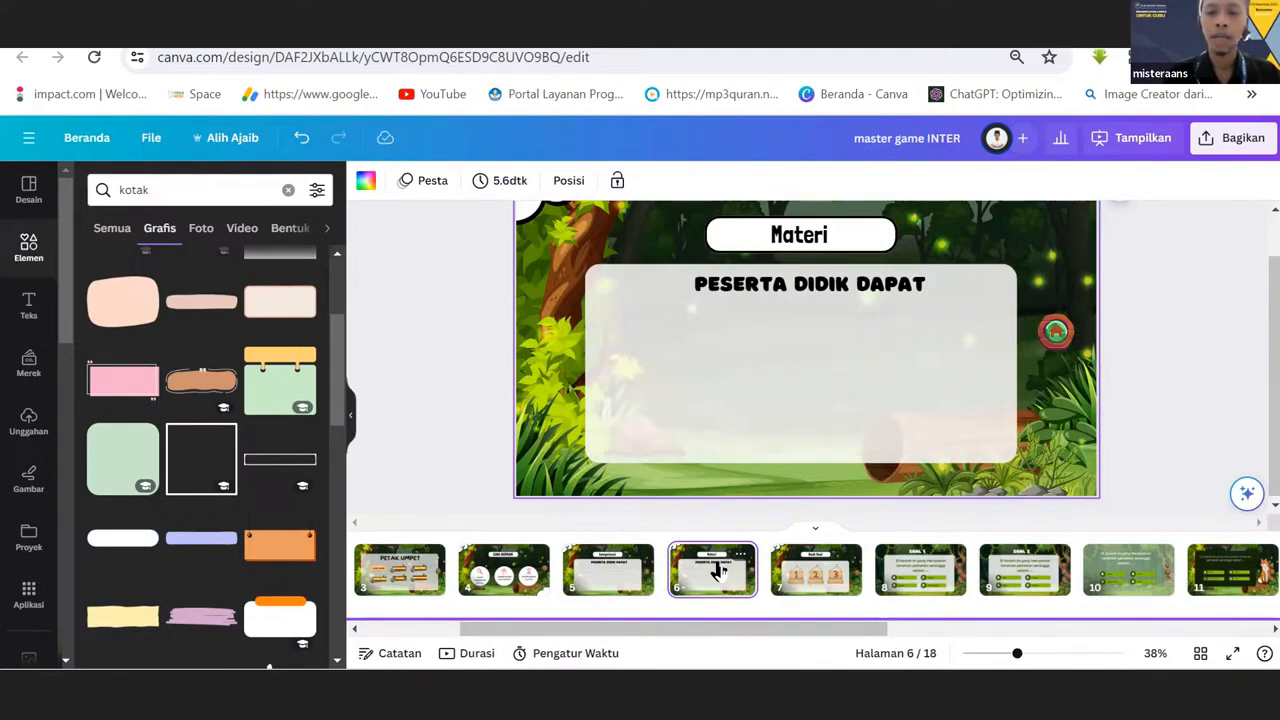
click(396, 566)
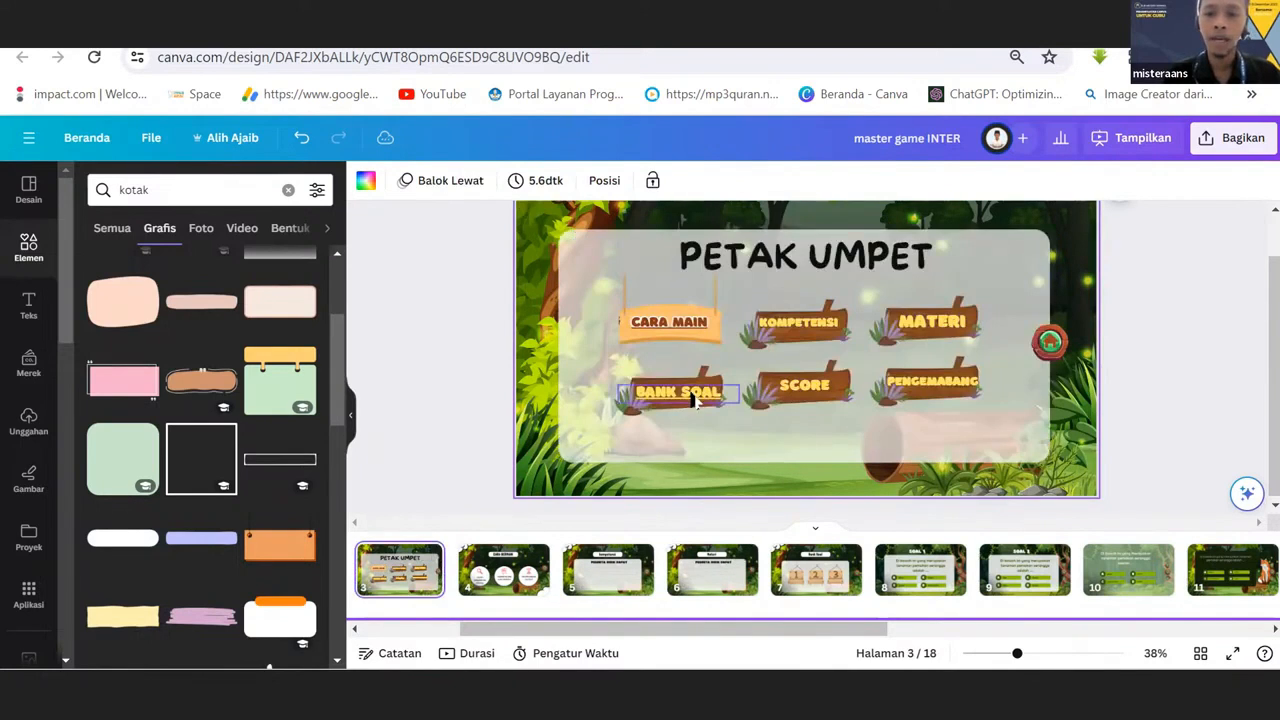
click(697, 398)
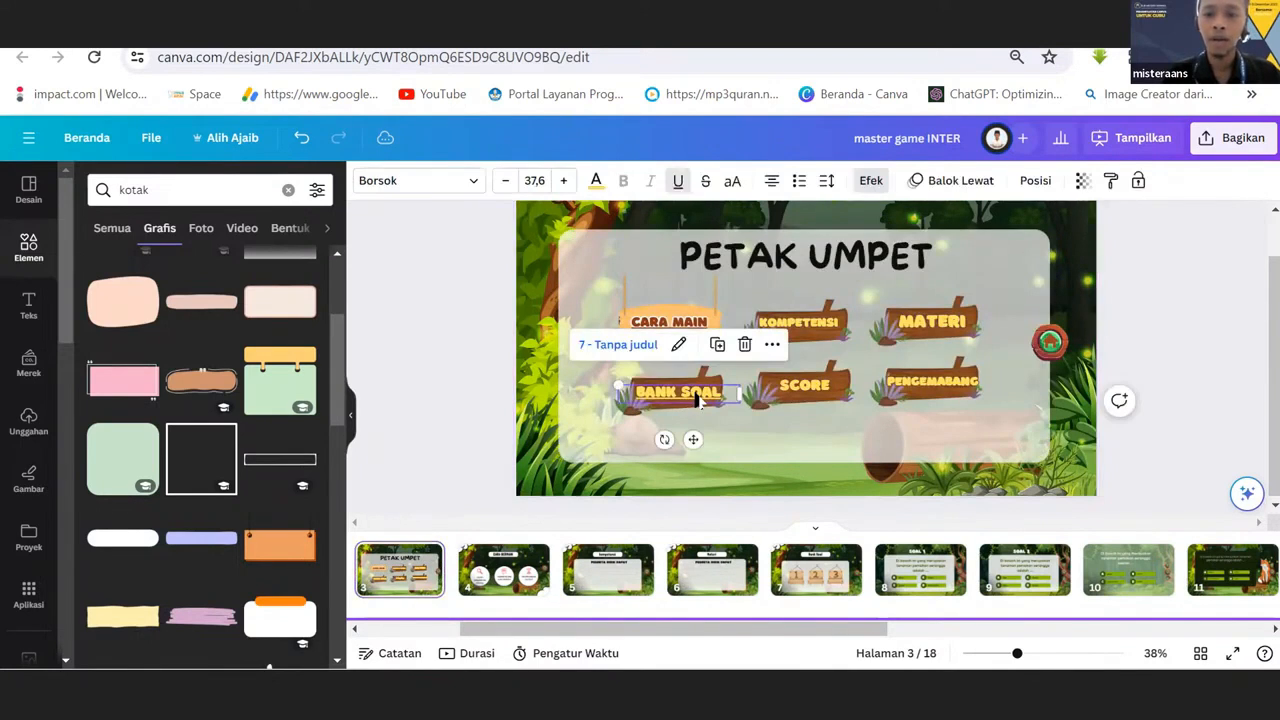
click(833, 577)
click(425, 580)
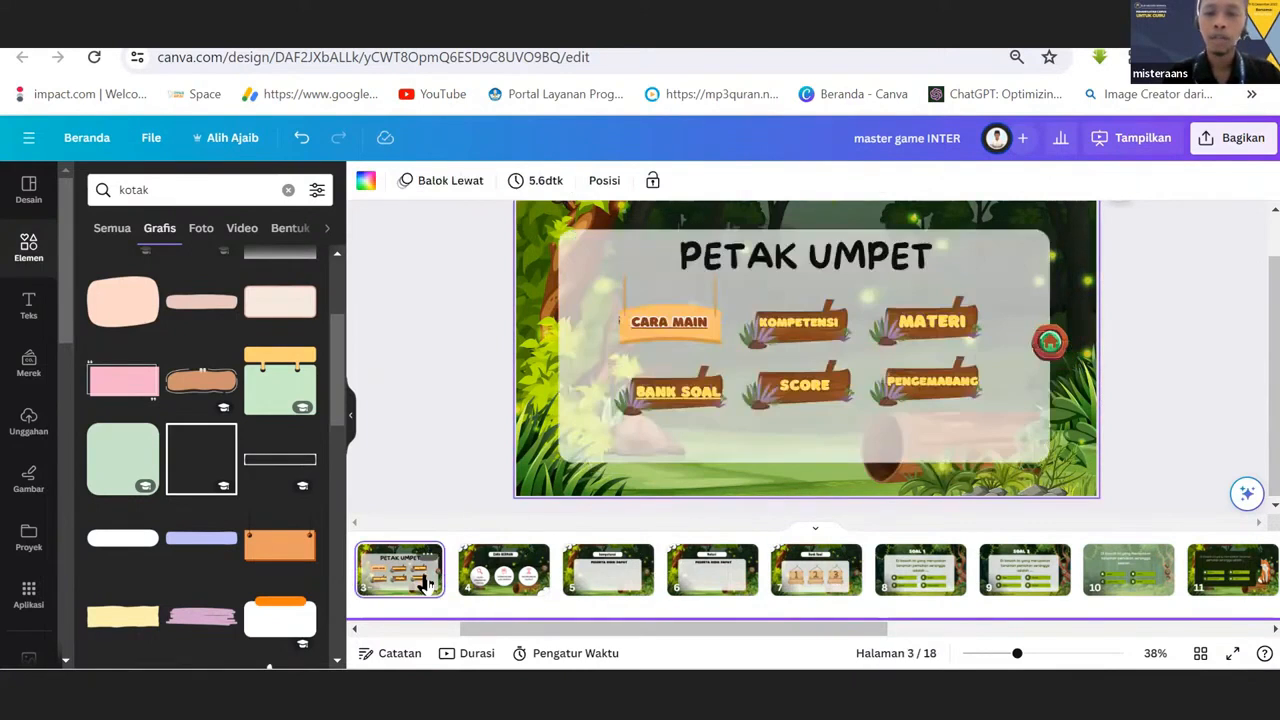
Select the PENGEMABANG label, view the developer profile on page 17, and return to the menu on page 3.
click(930, 383)
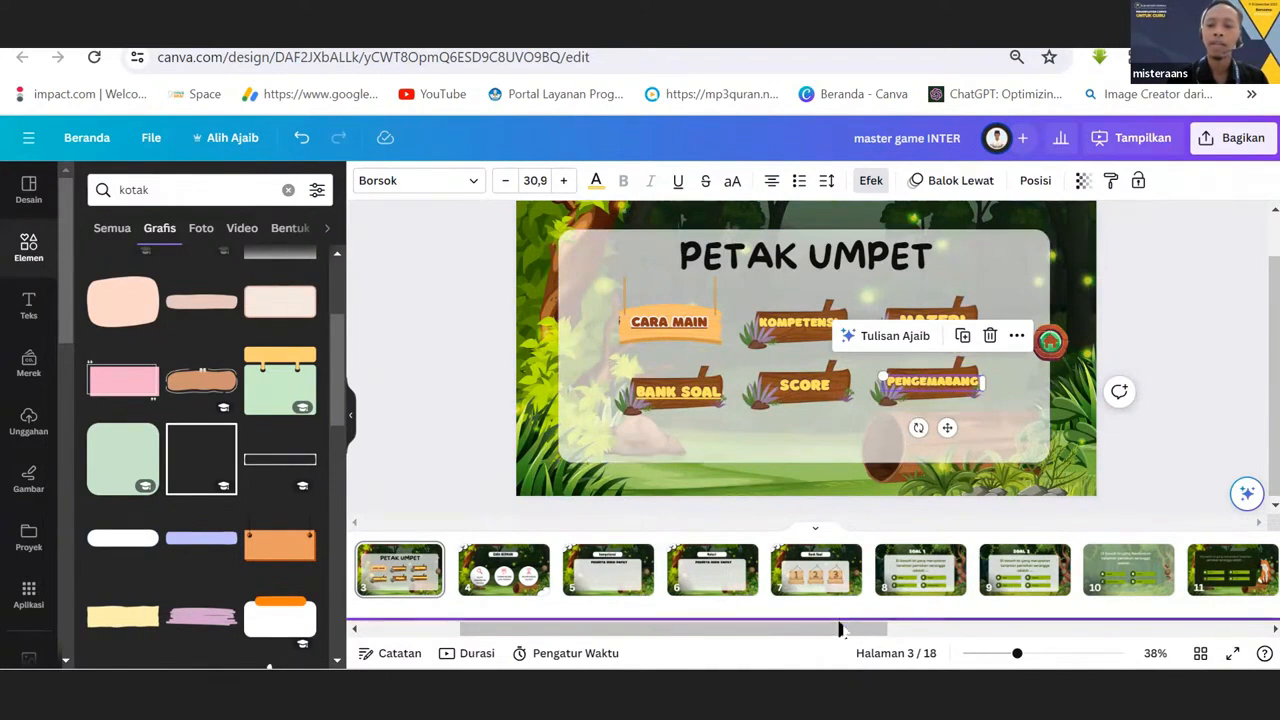
scroll(1108, 592, right, 5)
scroll(1108, 592, right, 5)
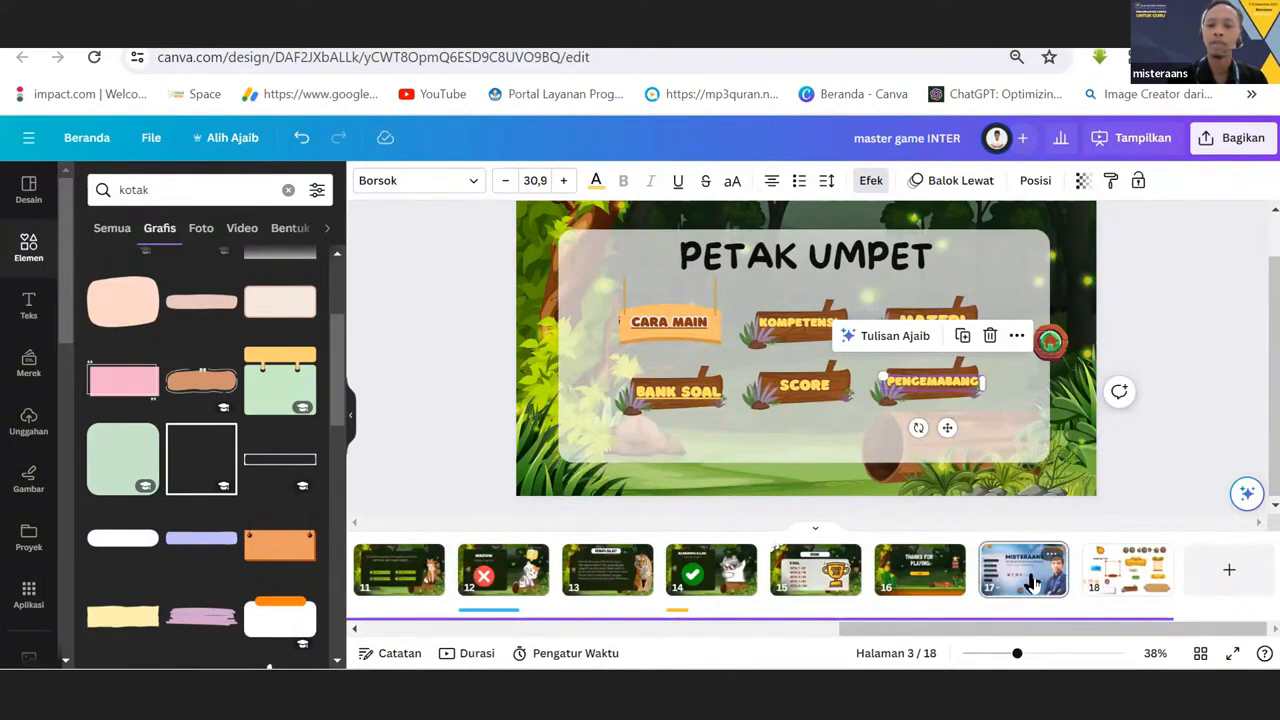
click(1030, 582)
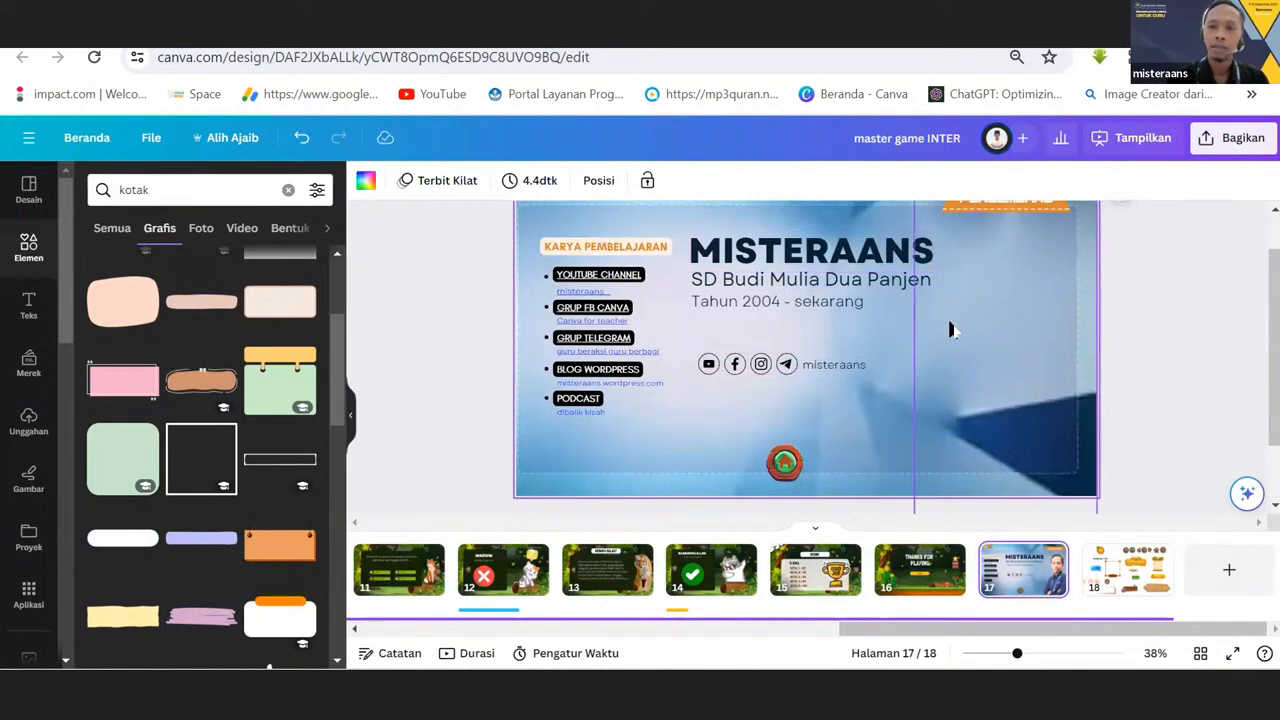
scroll(950, 332, up, 1)
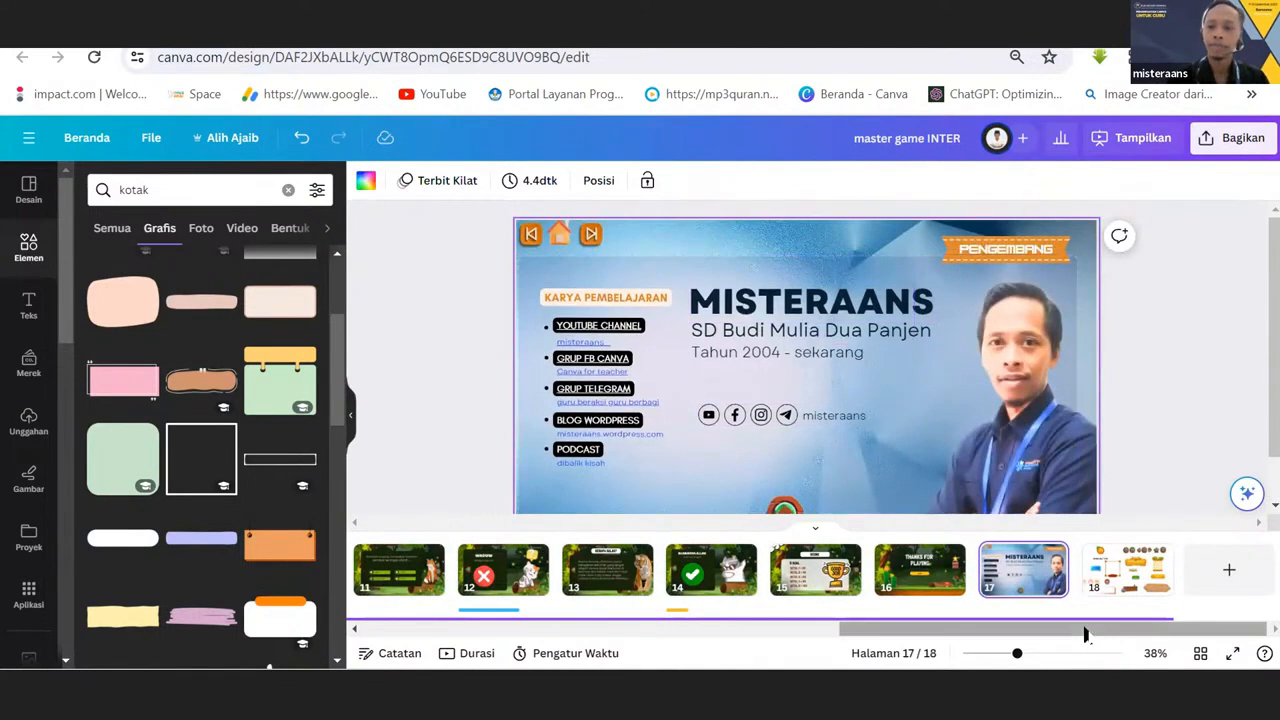
drag(1087, 630, 1270, 678)
drag(908, 630, 457, 634)
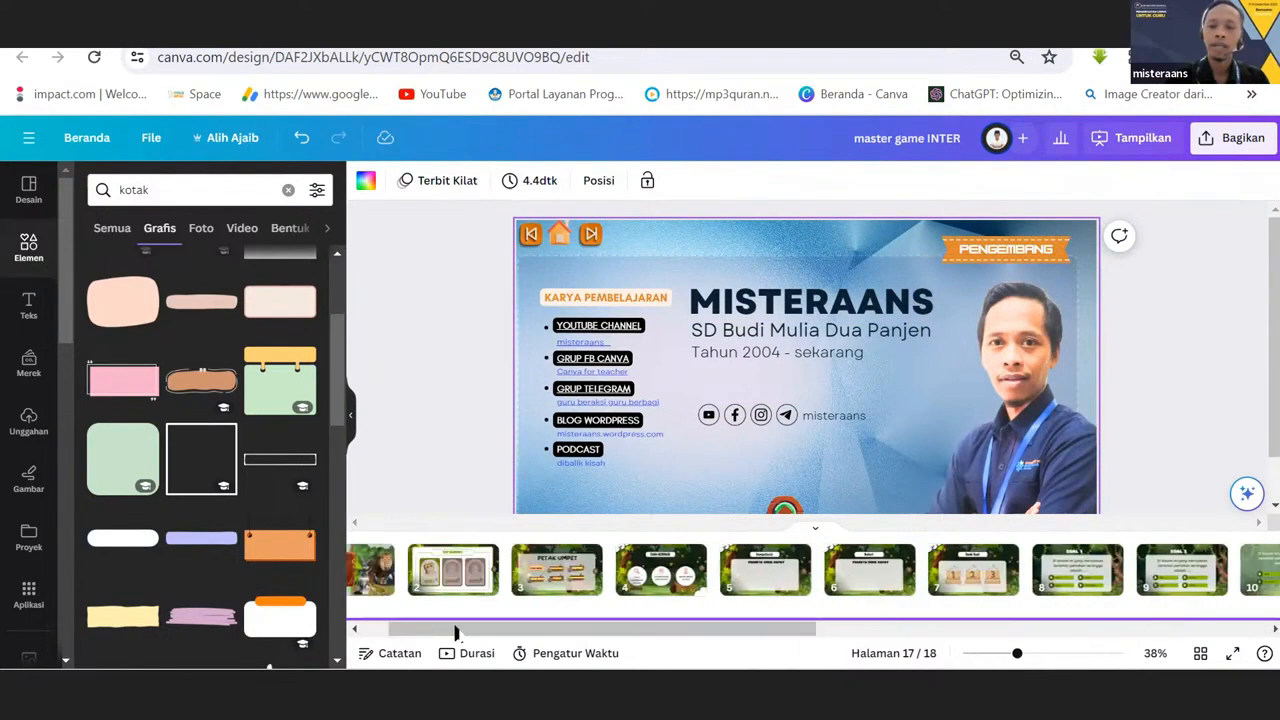
click(560, 580)
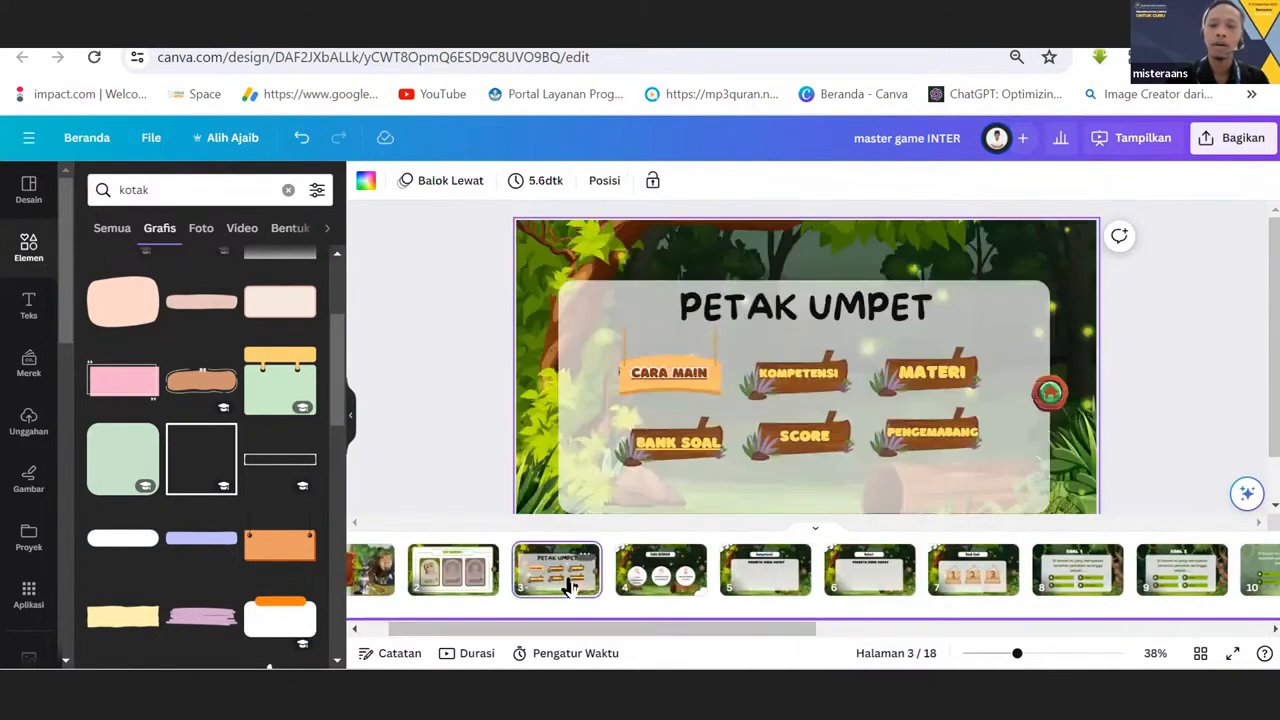
Select the SCORE label, view the matching SCORE page 15, and return to the menu on page 3.
click(812, 438)
drag(749, 632, 1172, 610)
click(884, 588)
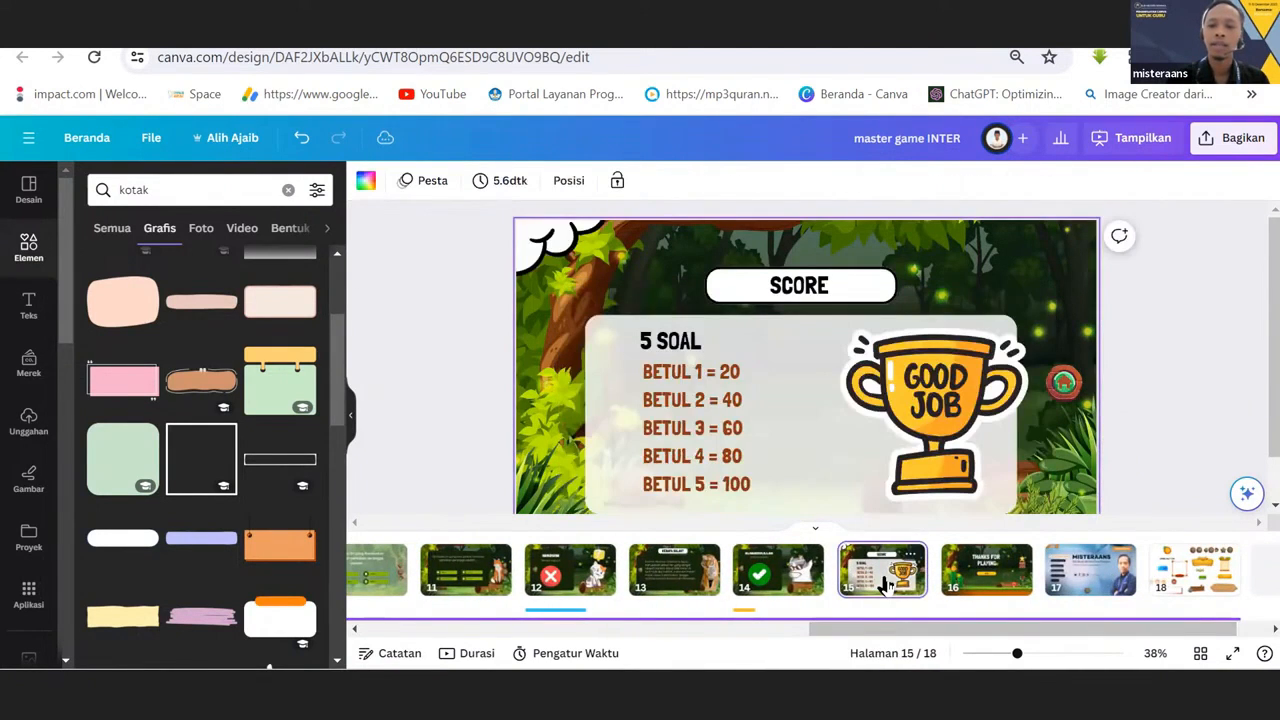
drag(894, 630, 434, 651)
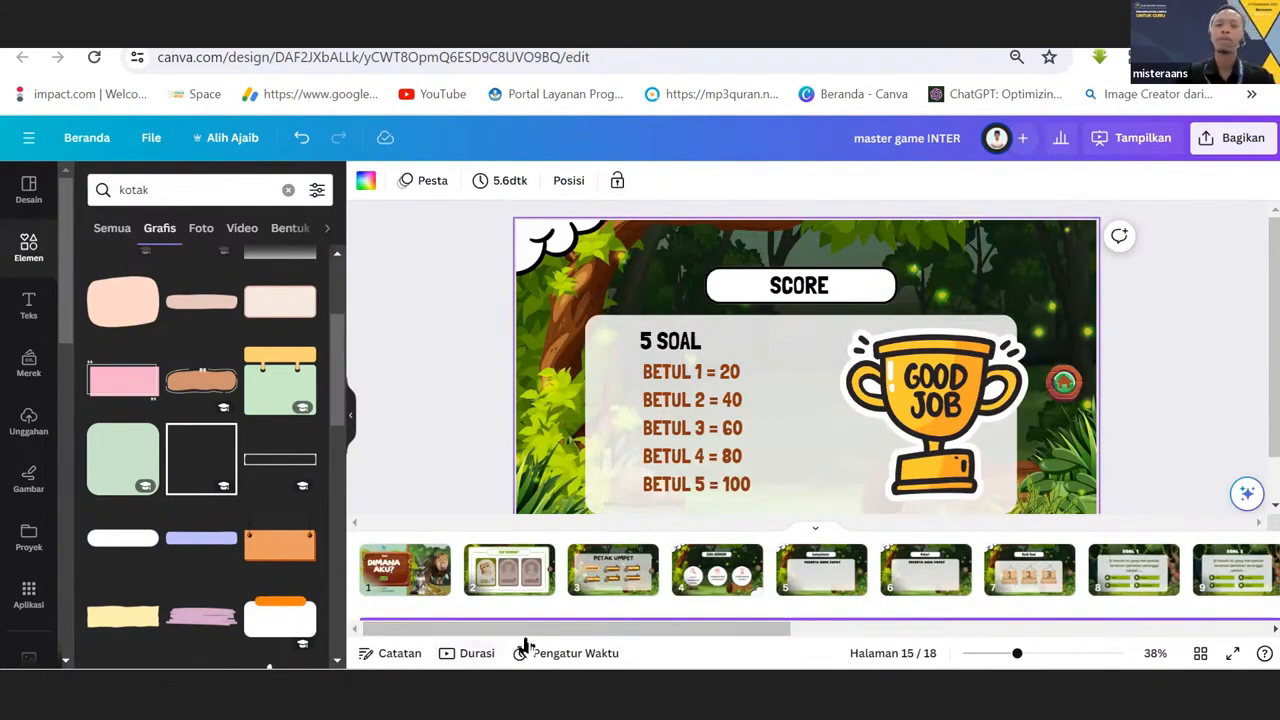
click(600, 560)
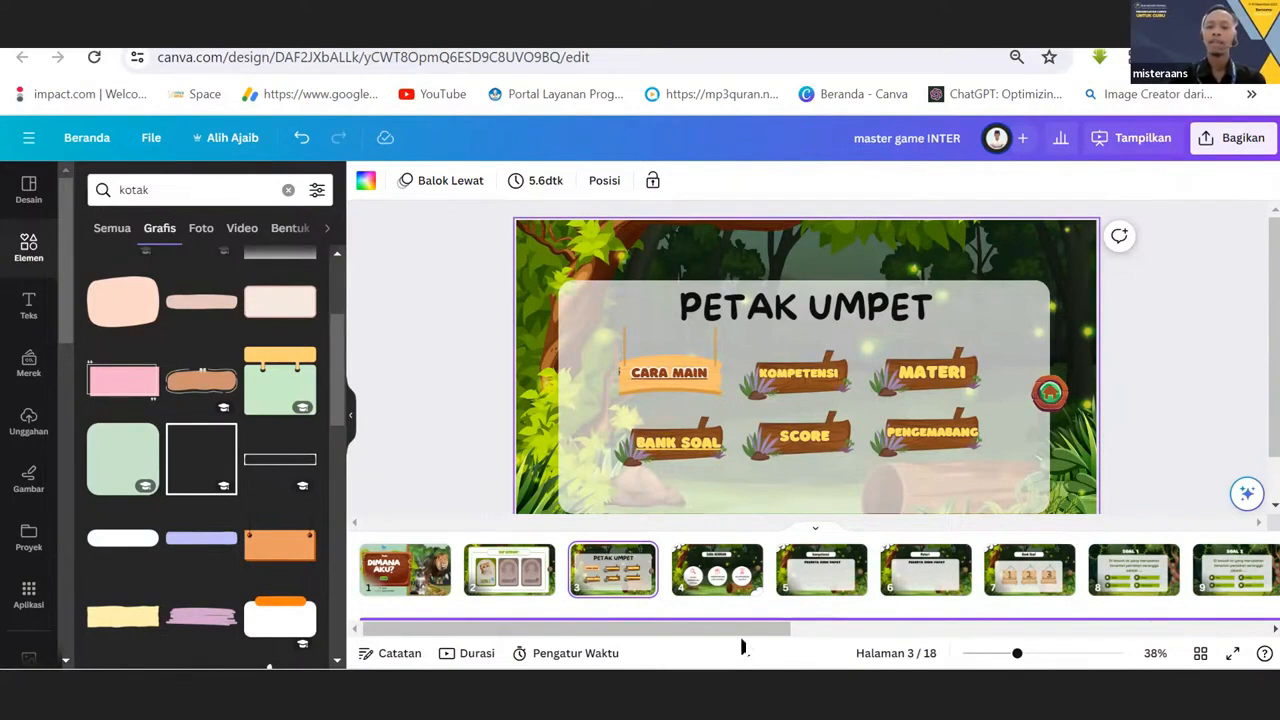
Examine the points list on the SCORE page once more and go back to the PETAK UMPET menu.
drag(742, 648, 1184, 606)
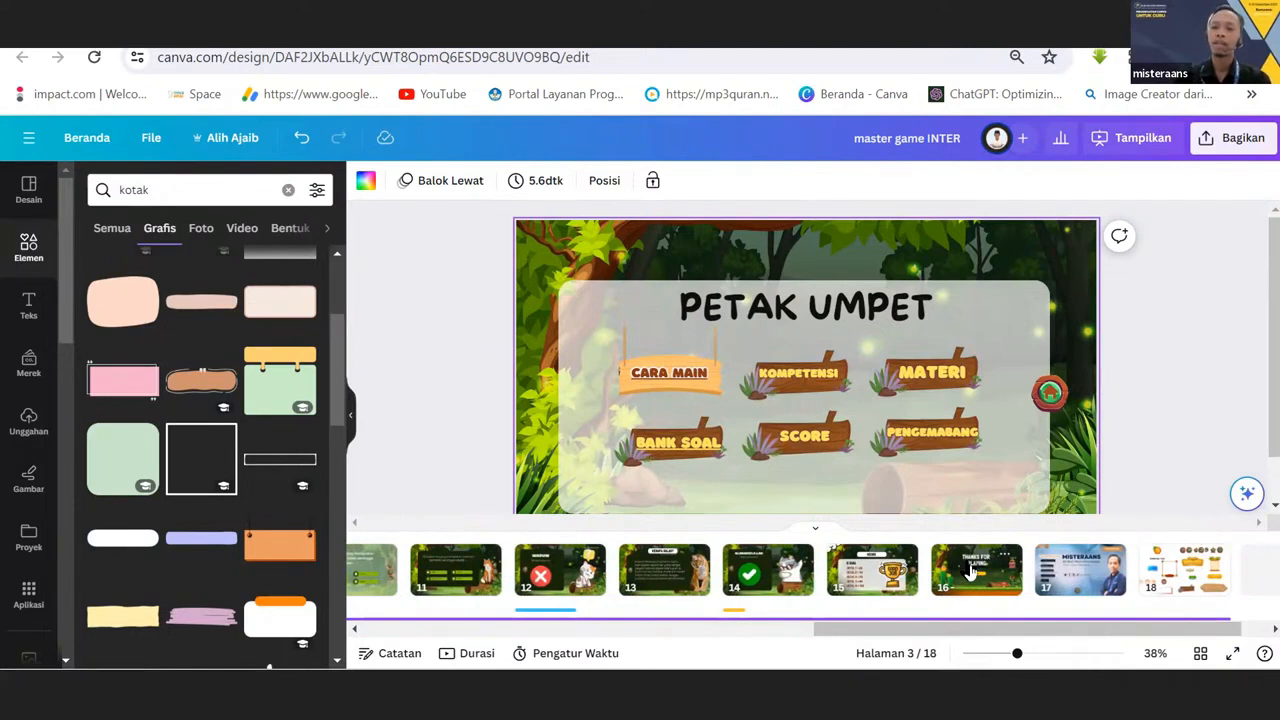
click(893, 577)
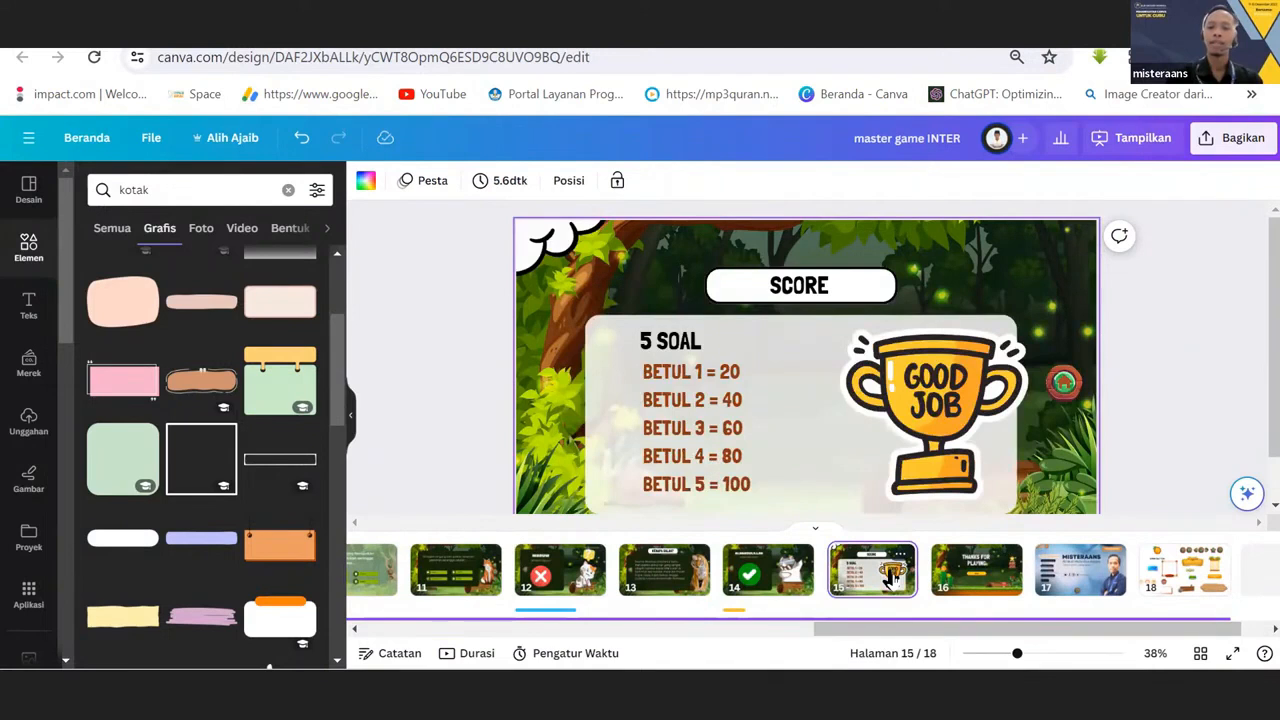
drag(897, 632, 440, 650)
click(611, 589)
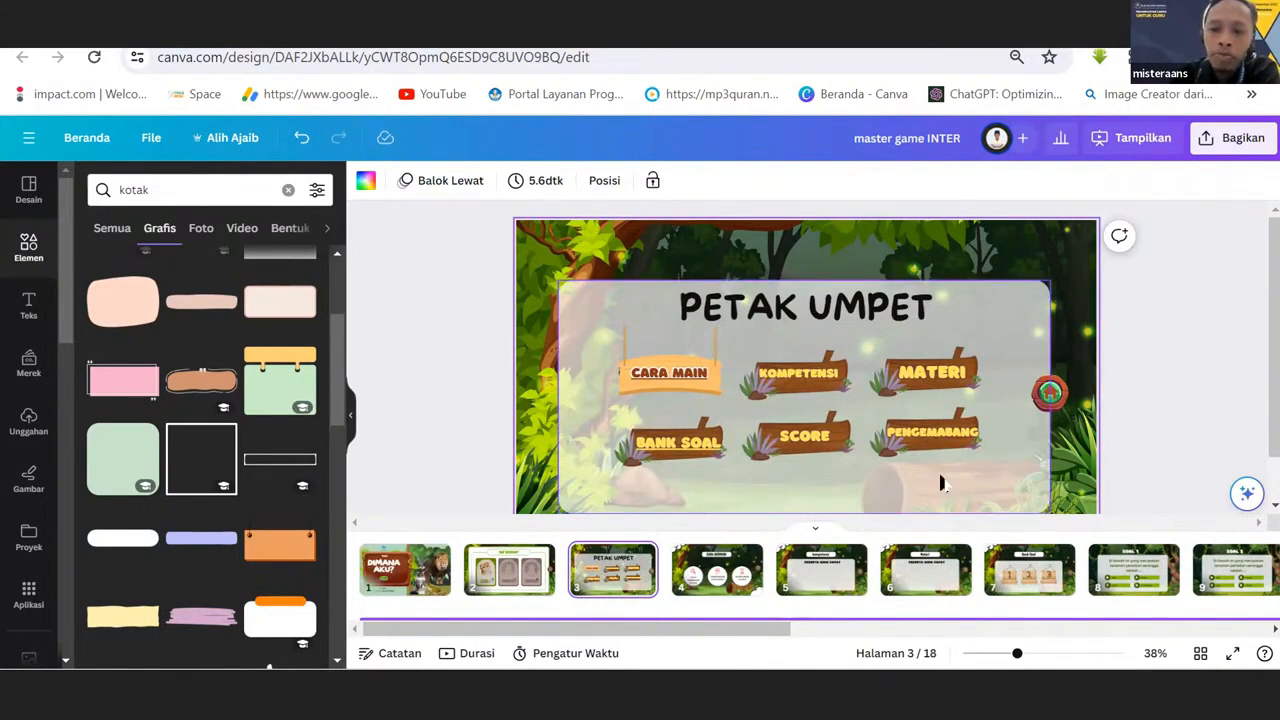
Open the CARA BERMAIN page 4 and go through the instruction texts in its three circles.
click(718, 578)
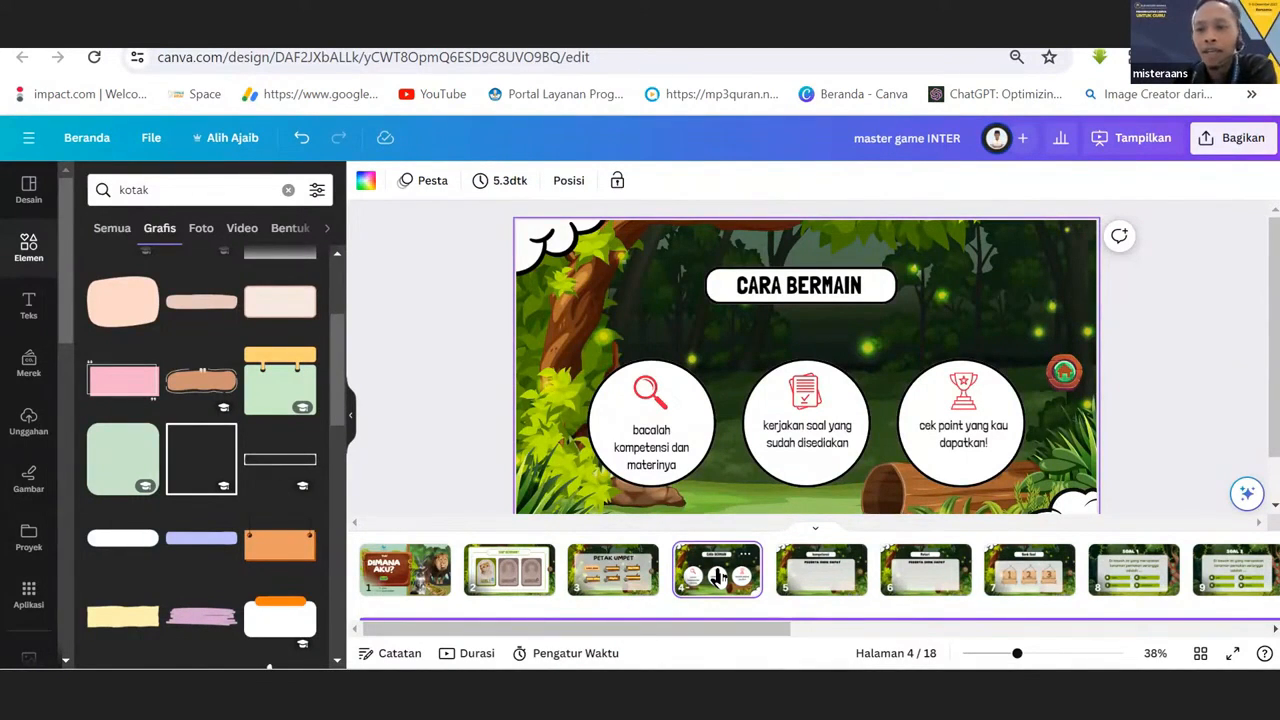
click(645, 450)
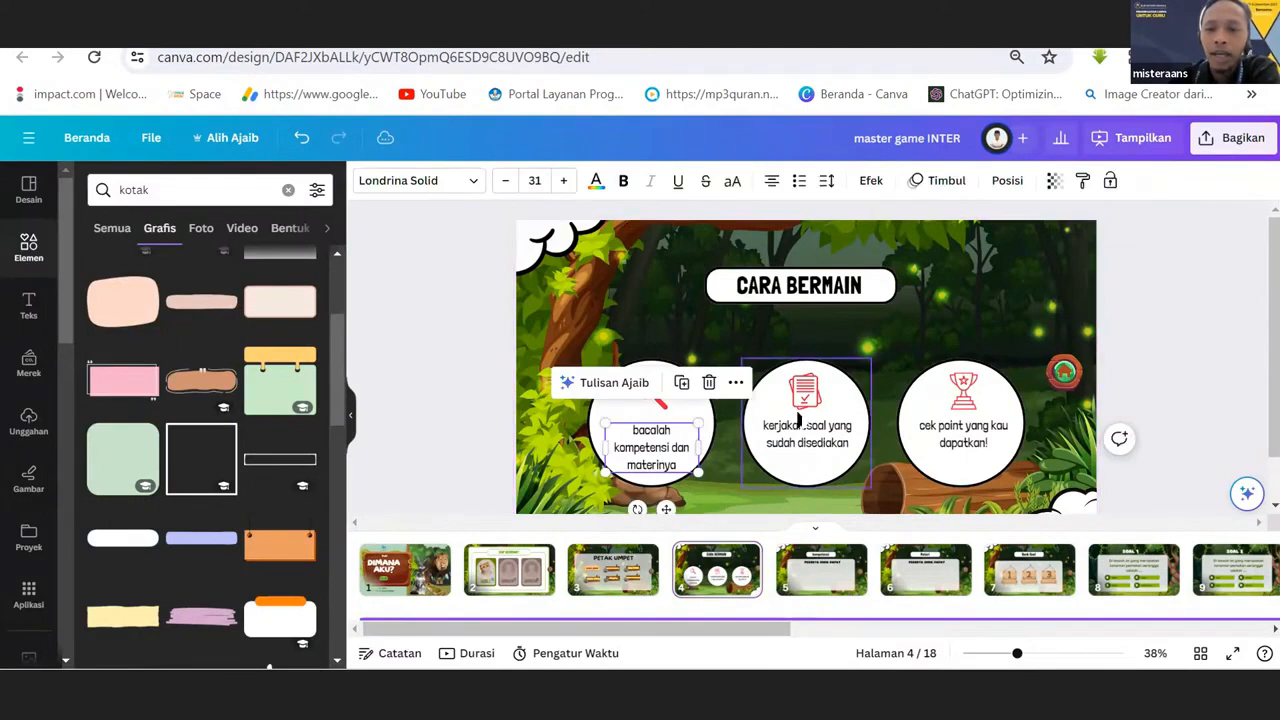
click(802, 427)
click(962, 438)
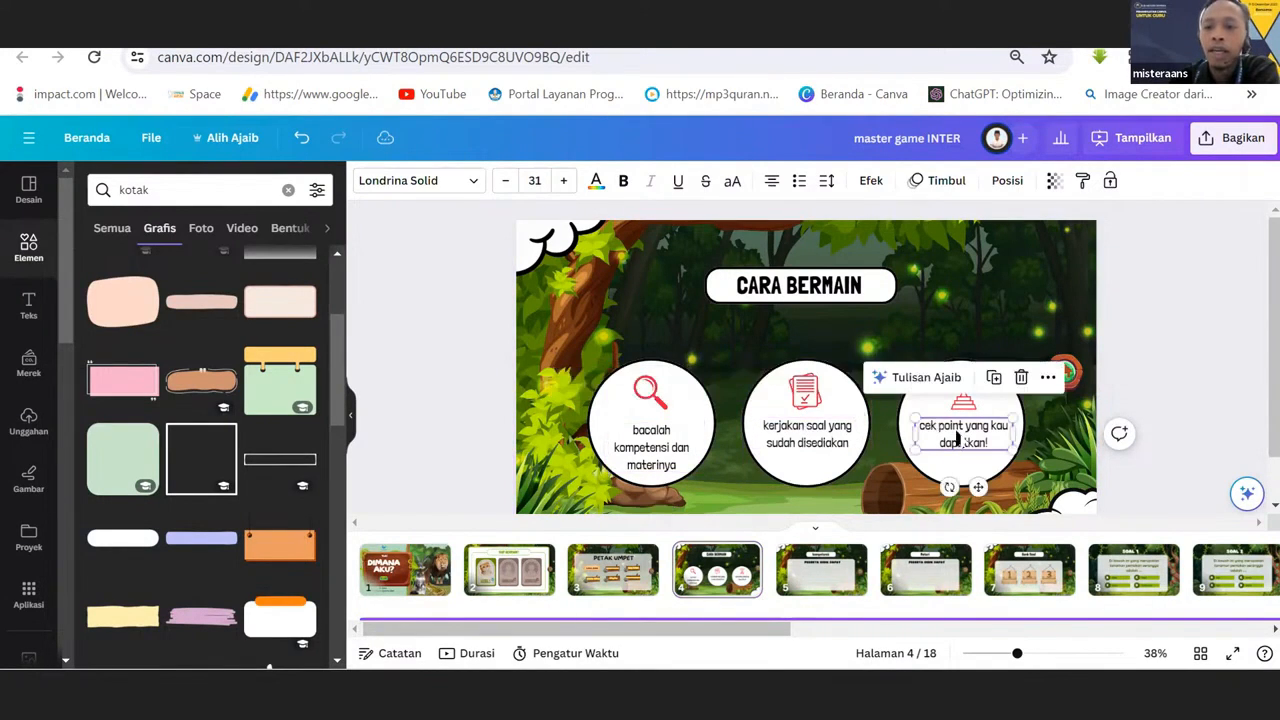
click(660, 474)
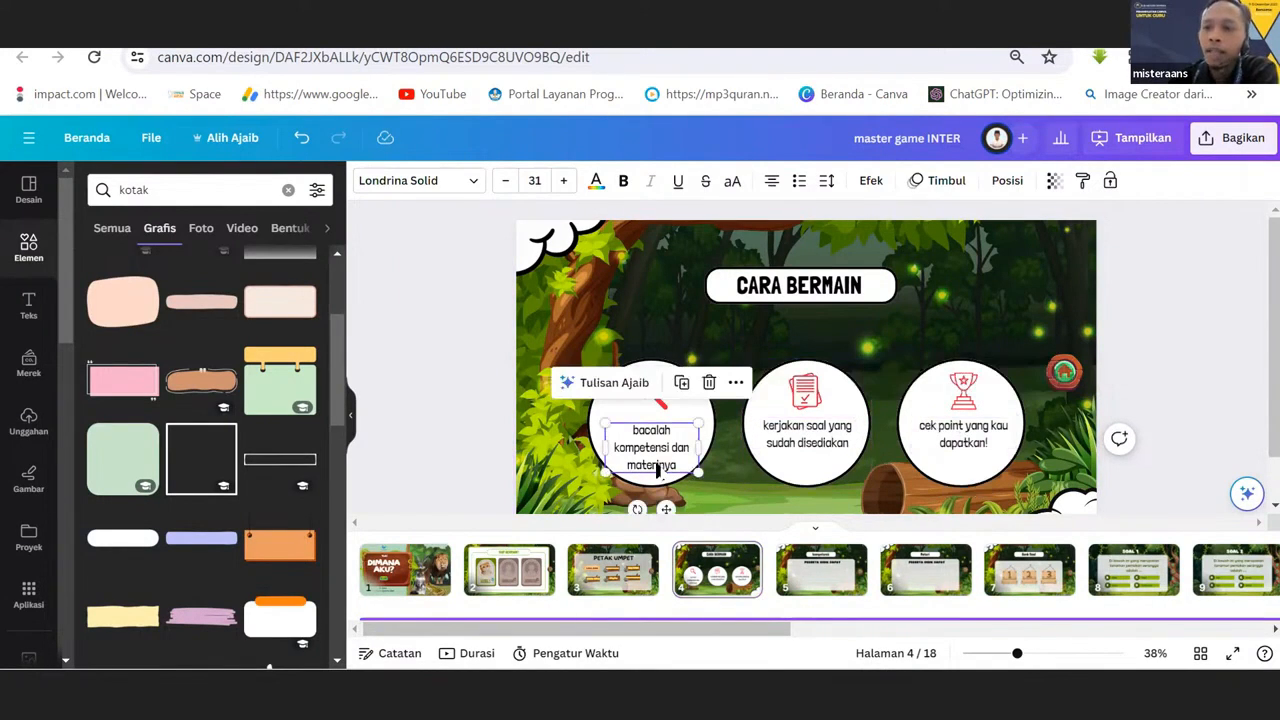
Check the link target of the CARA MAIN label on the PETAK UMPET menu and view the CARA BERMAIN page 4.
click(623, 576)
click(712, 586)
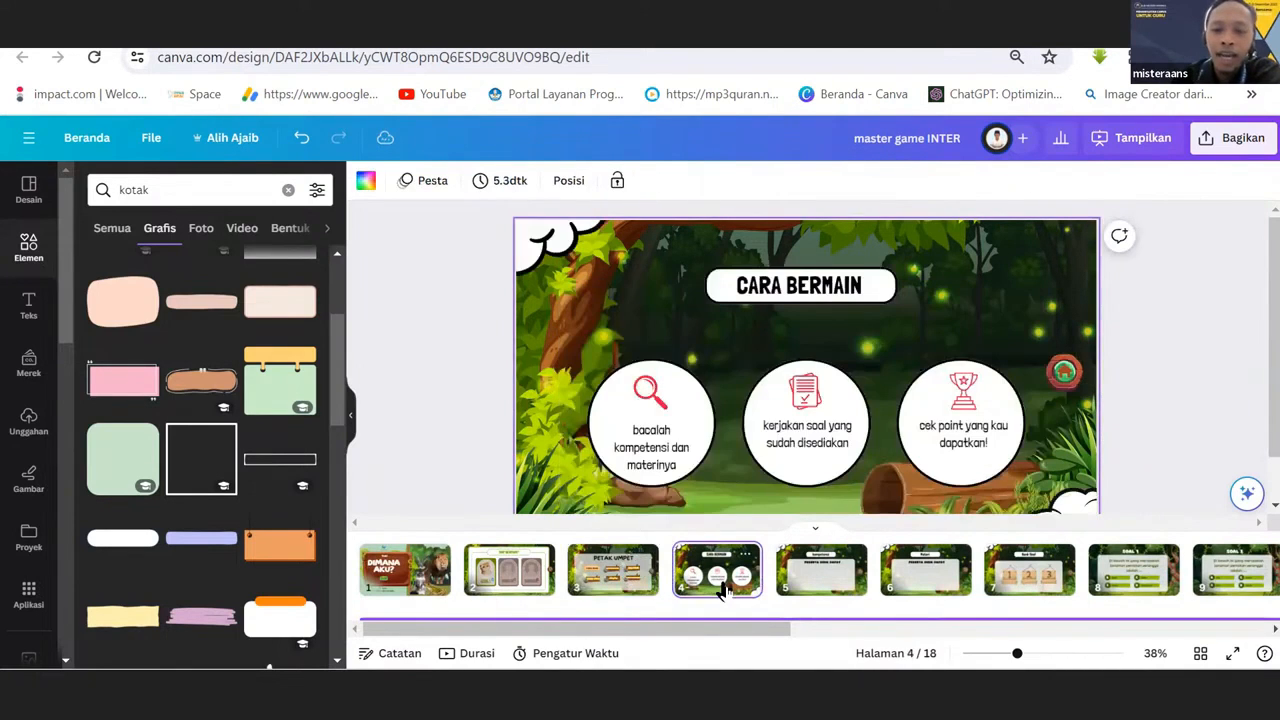
click(605, 572)
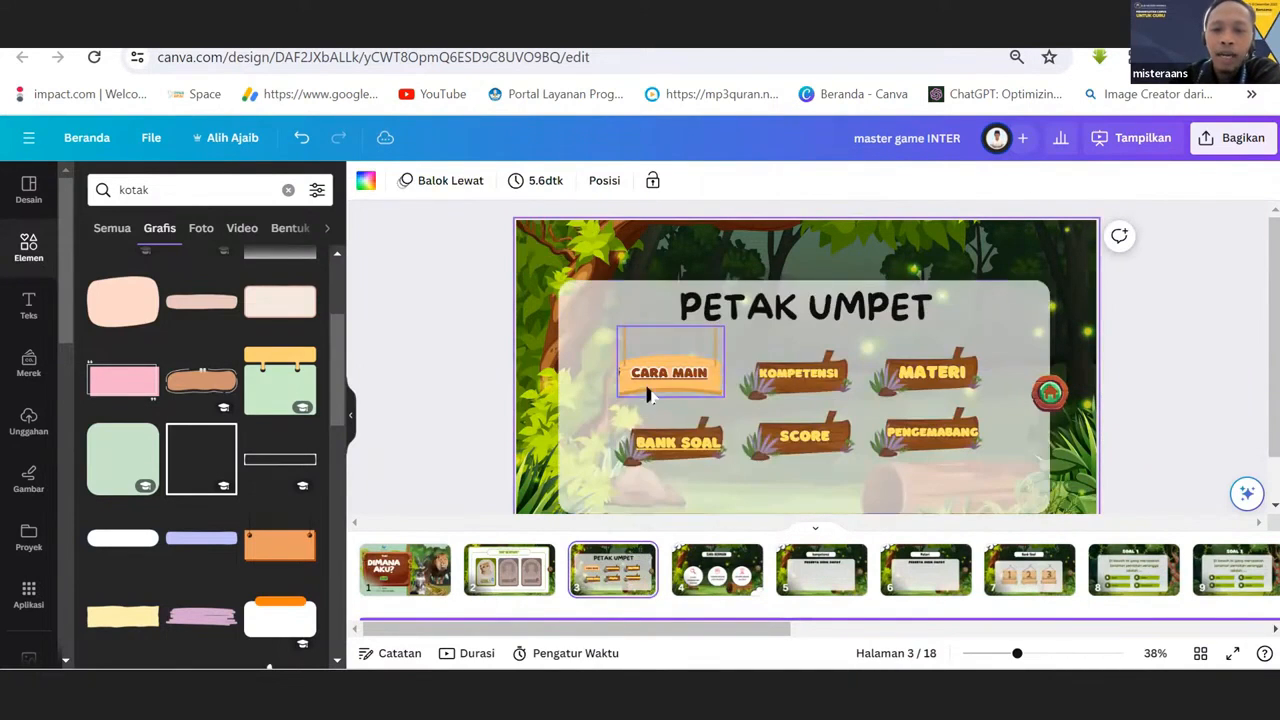
click(646, 377)
right_click(646, 377)
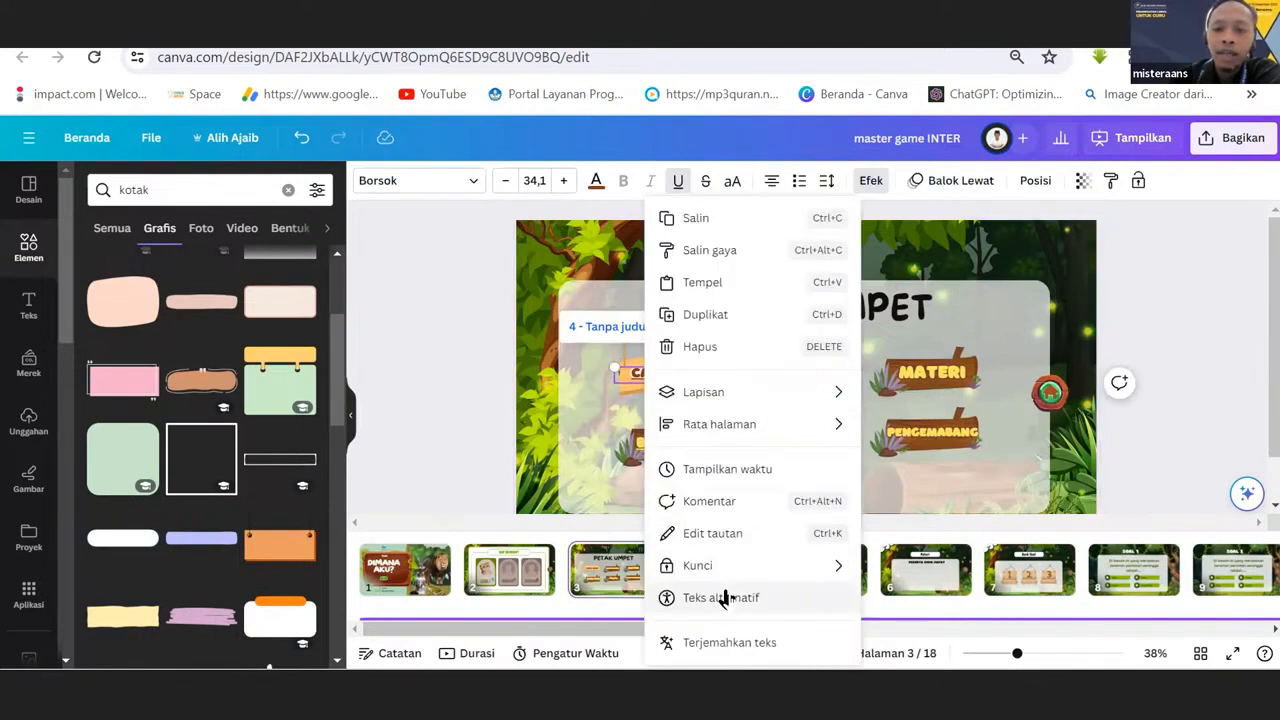
click(705, 536)
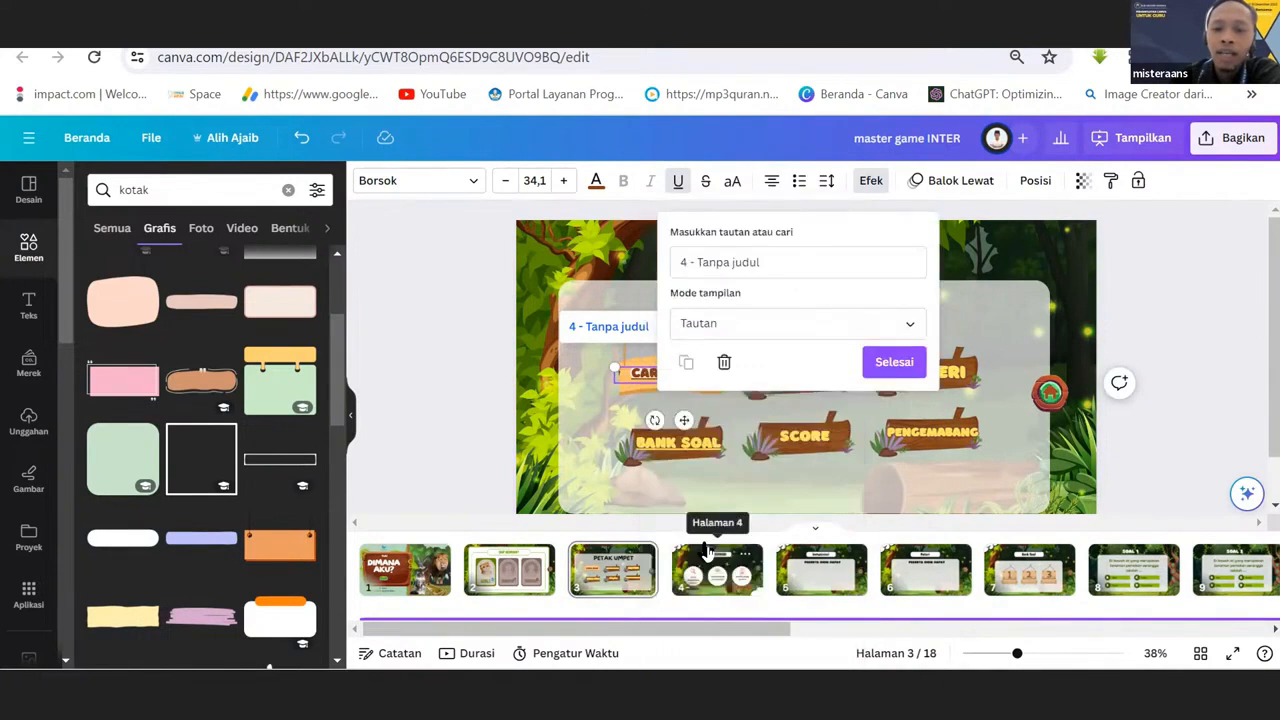
click(780, 262)
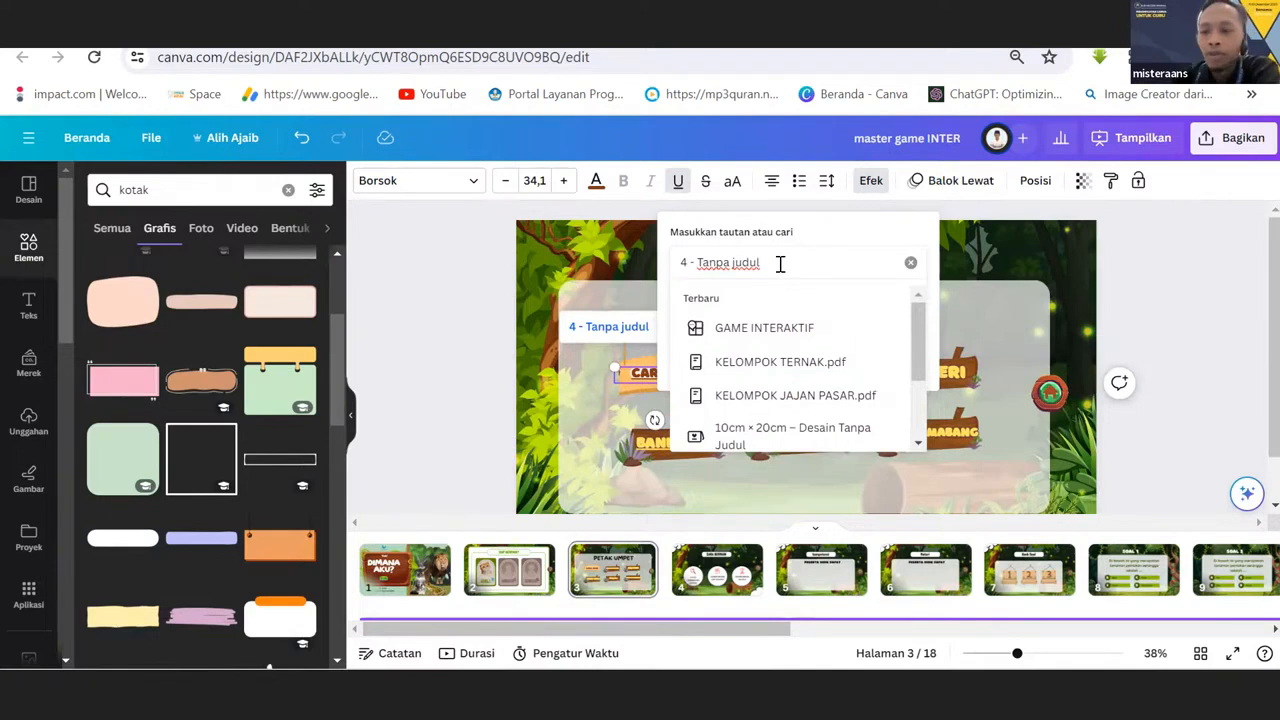
key(Return)
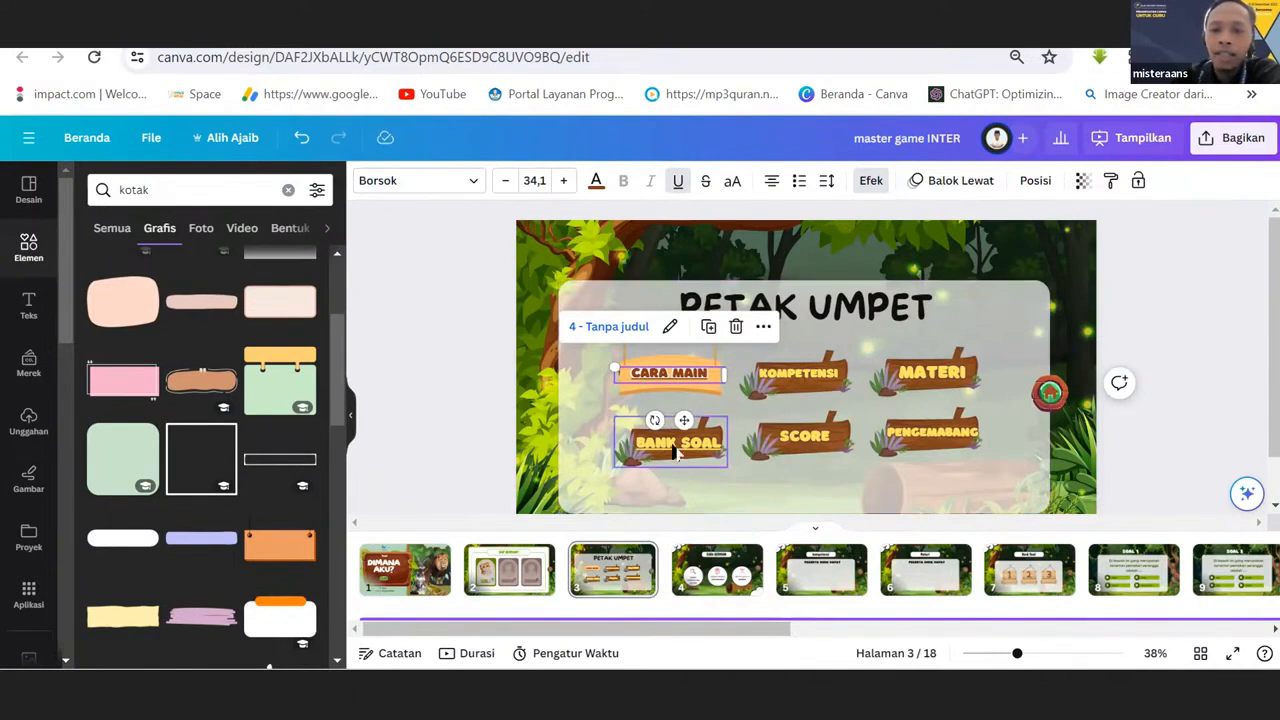
click(718, 572)
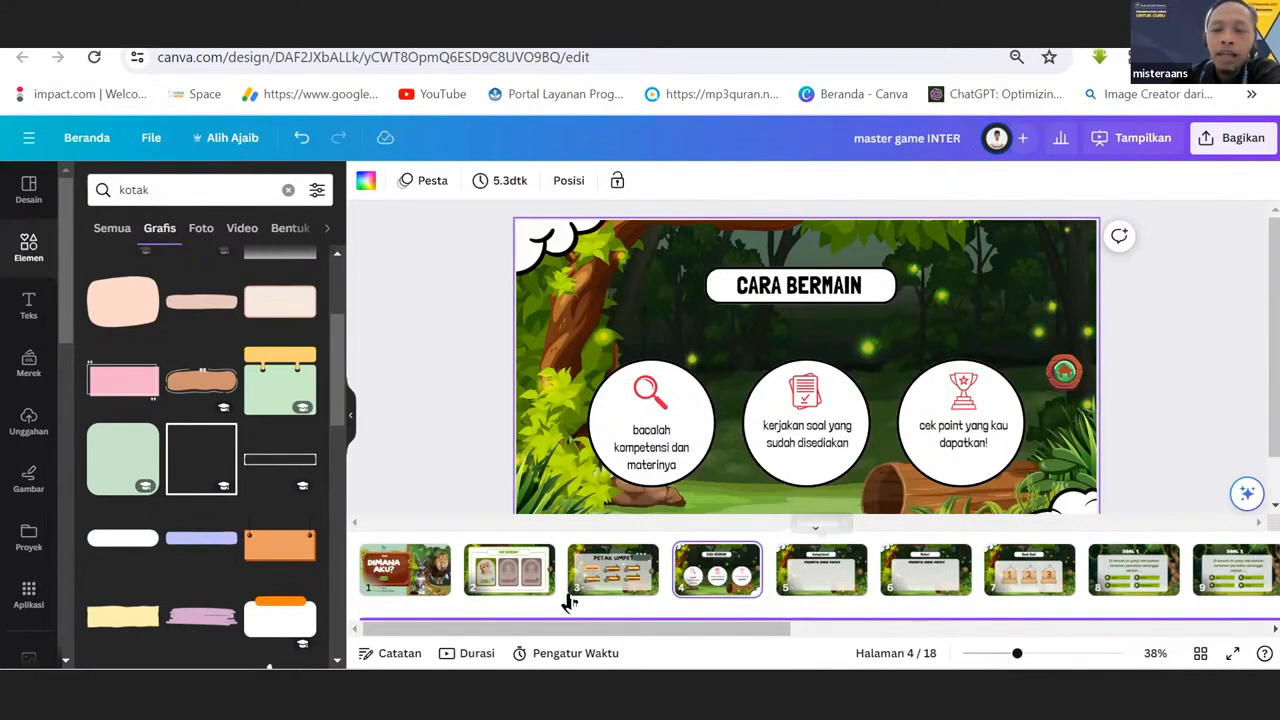
Select the KOMPETENSI label on the menu, locate its matching kompetensi page 5, and return to page 3.
click(620, 578)
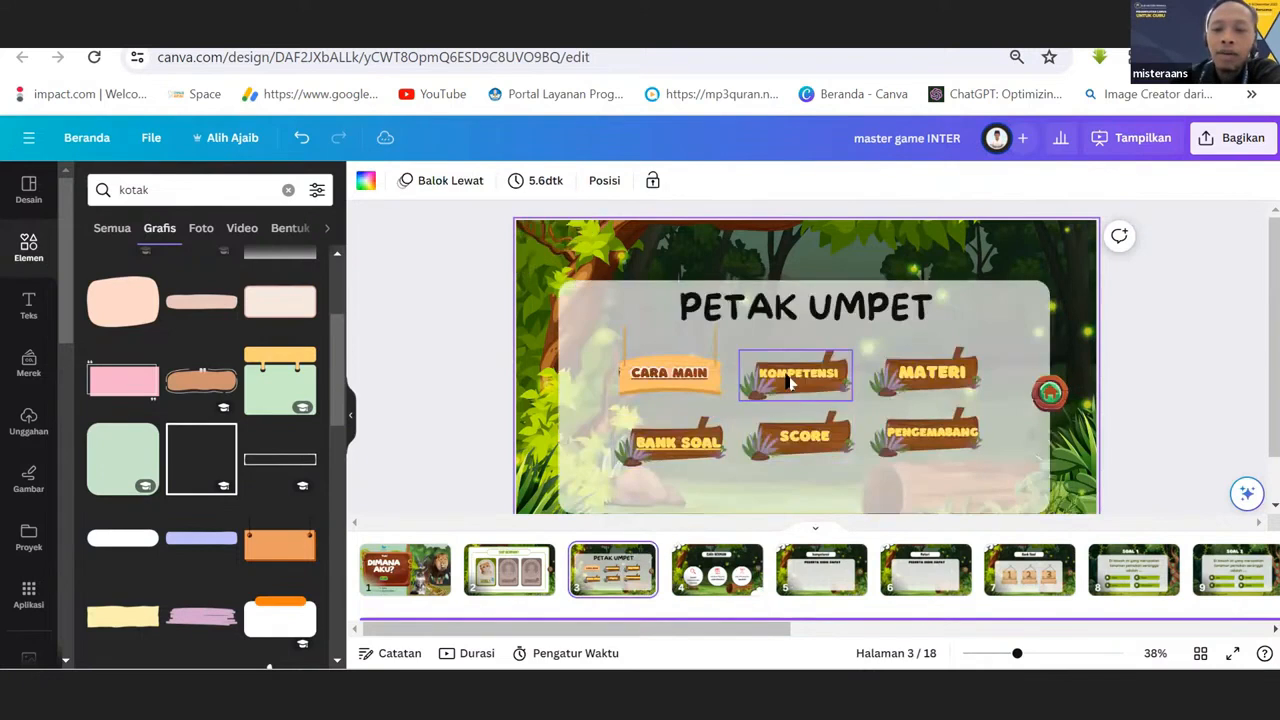
click(790, 380)
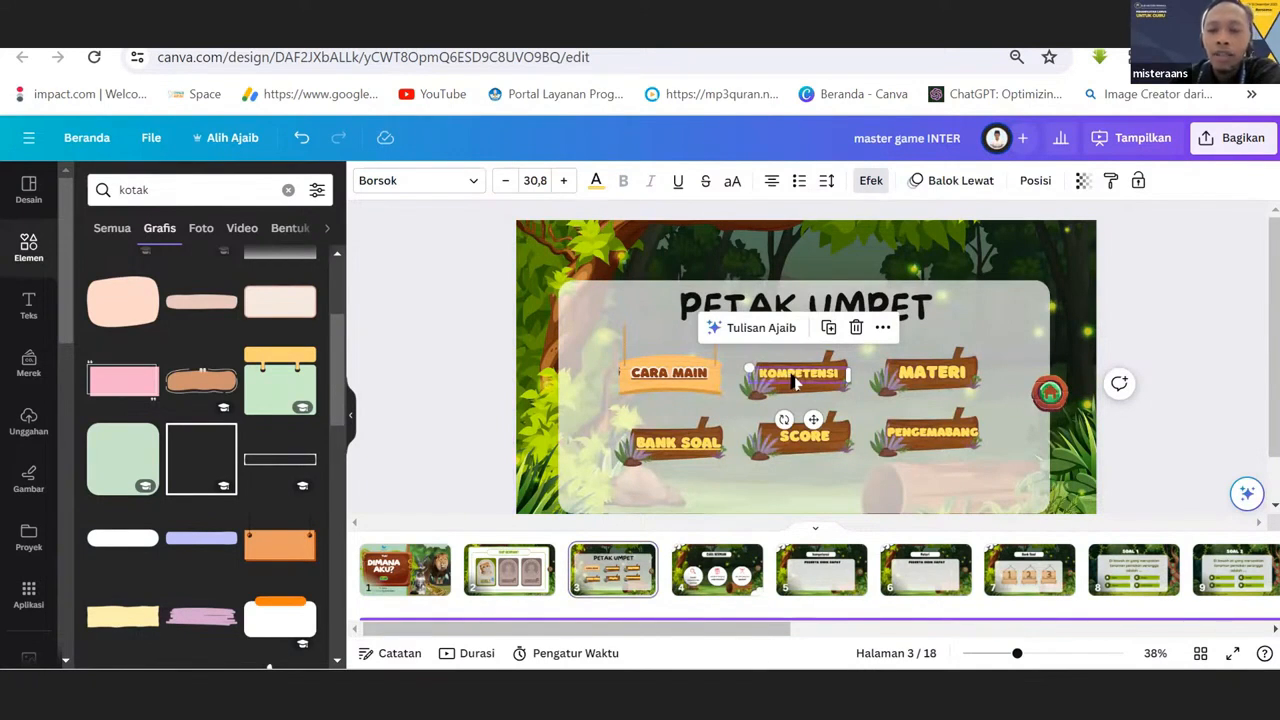
click(718, 576)
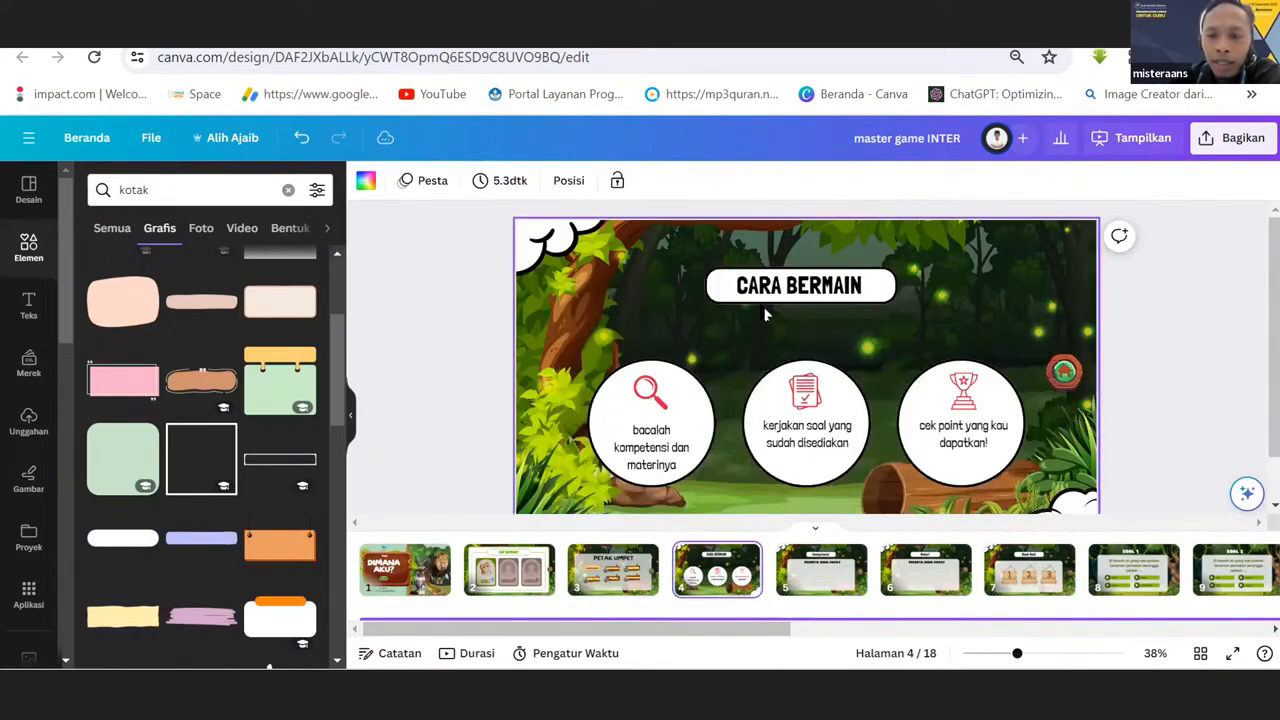
click(818, 588)
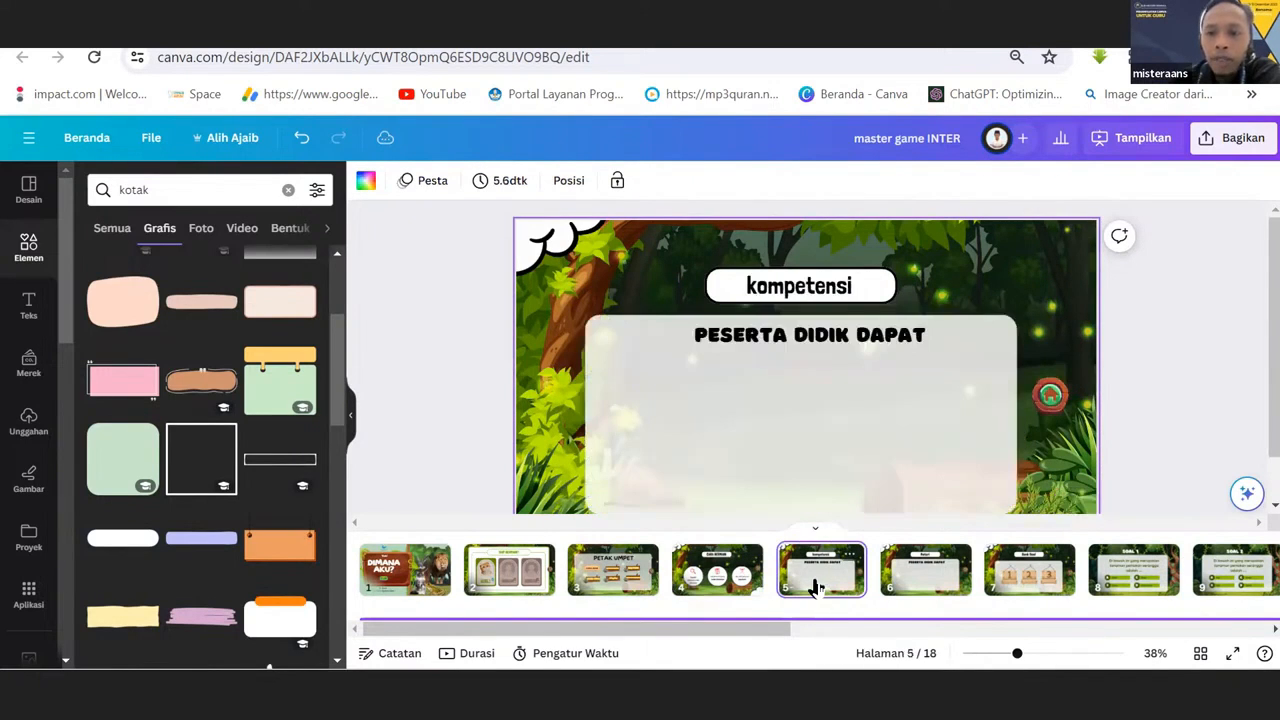
click(632, 574)
Link the KOMPETENSI label on the PETAK UMPET menu to page 5.
click(812, 386)
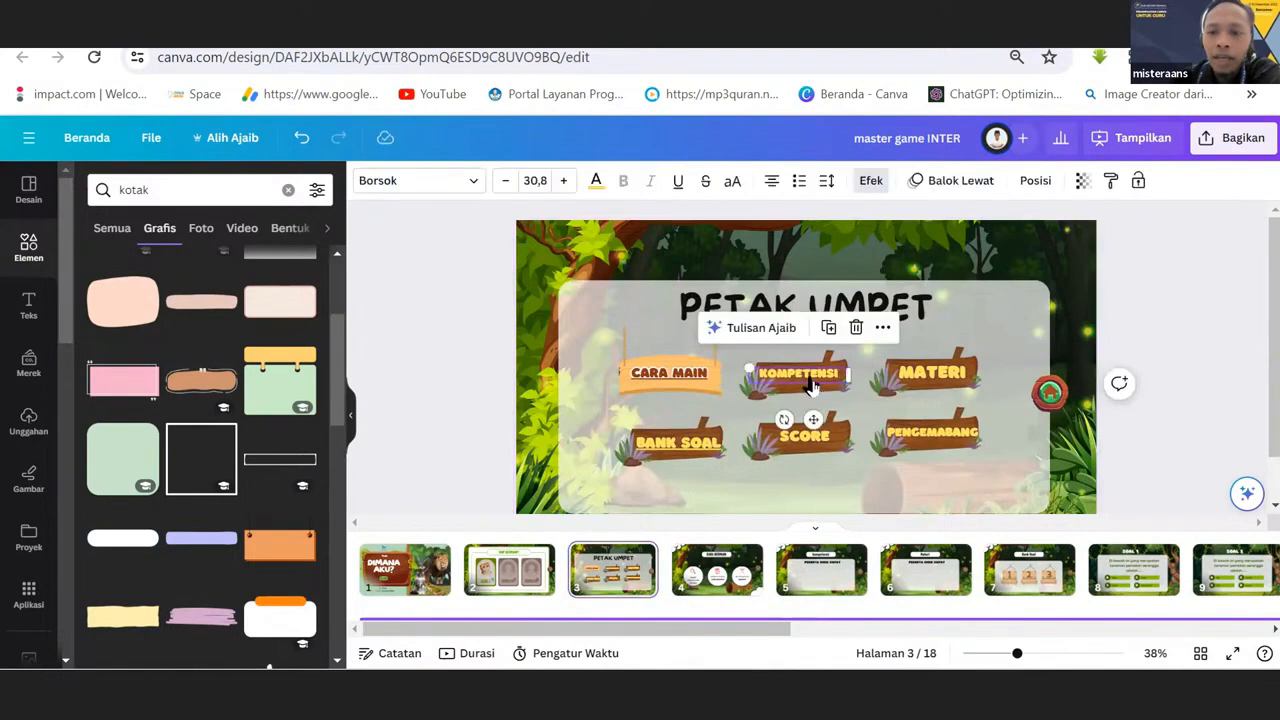
right_click(812, 386)
click(857, 533)
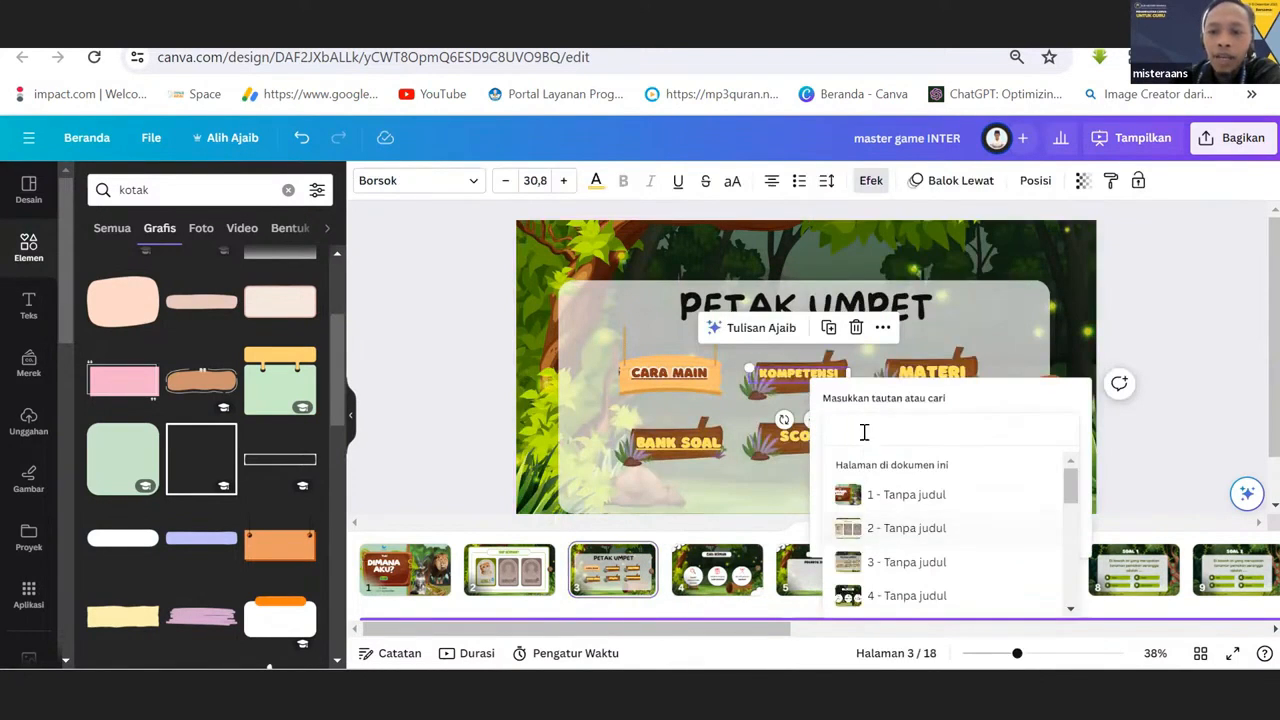
click(864, 432)
text(5)
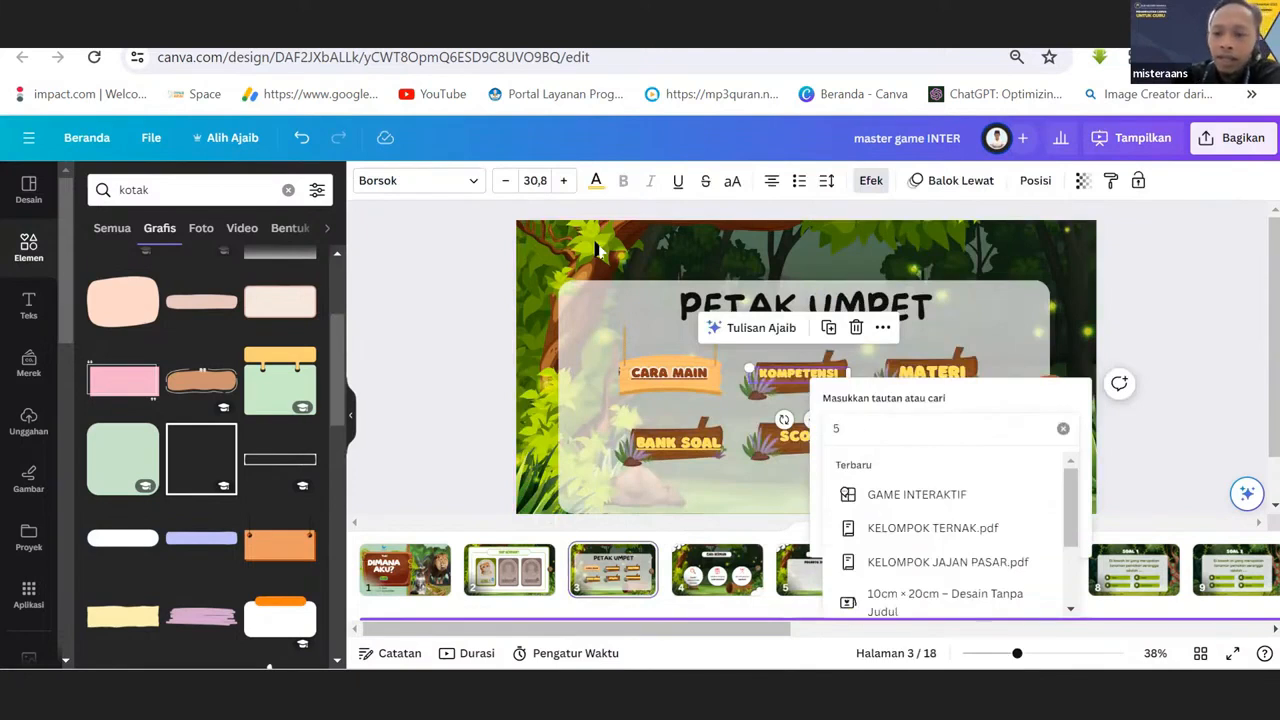
key(Return)
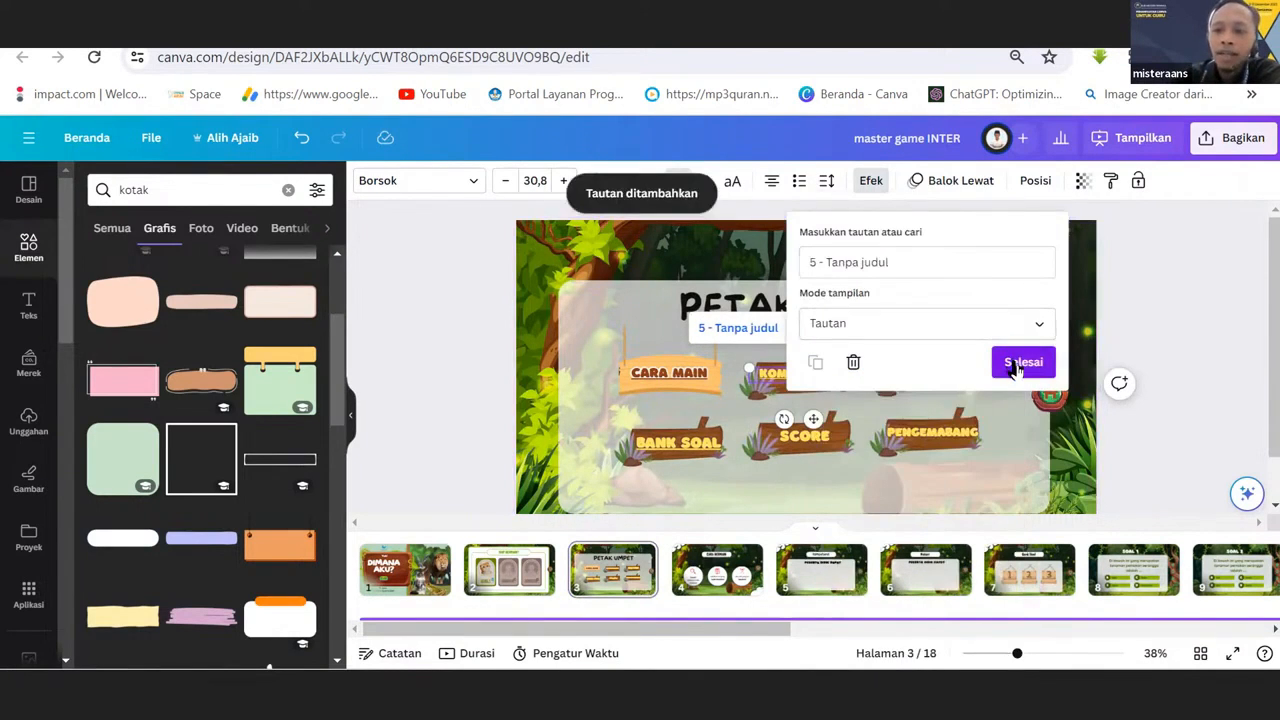
click(1020, 362)
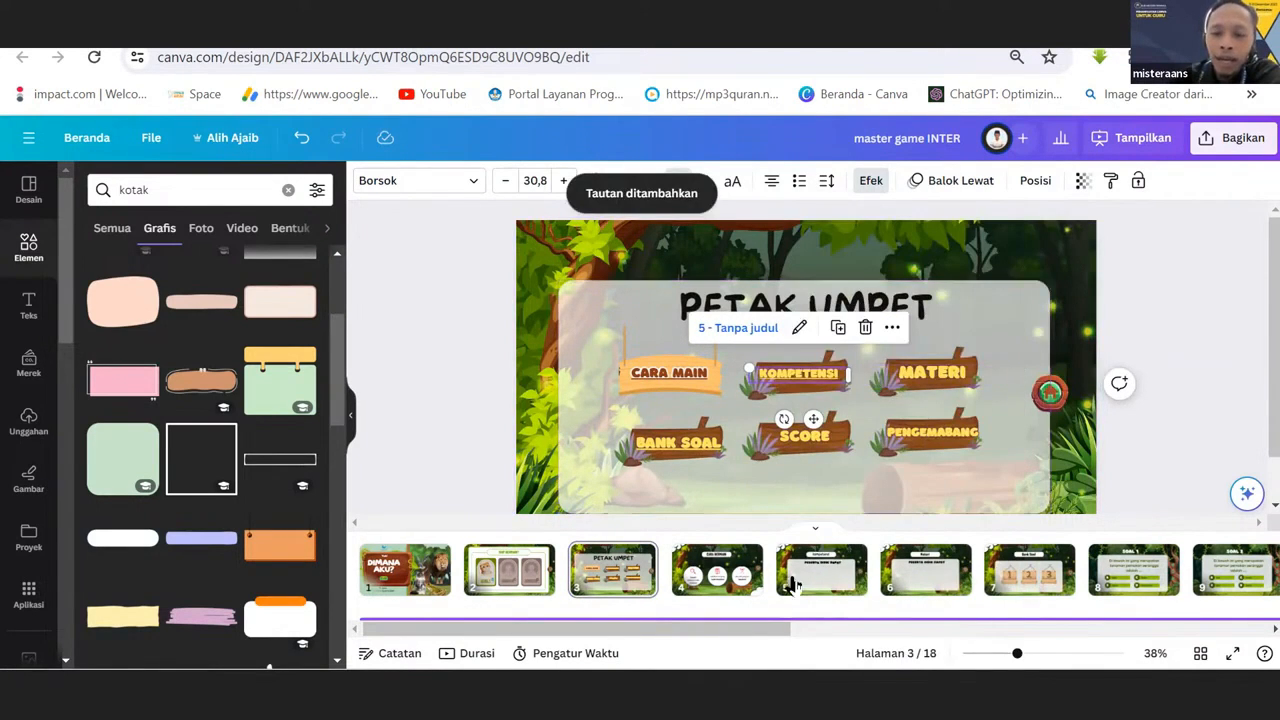
Locate the Materi page 6, select the MATERI label on the menu, and look at its available options.
click(830, 566)
click(910, 567)
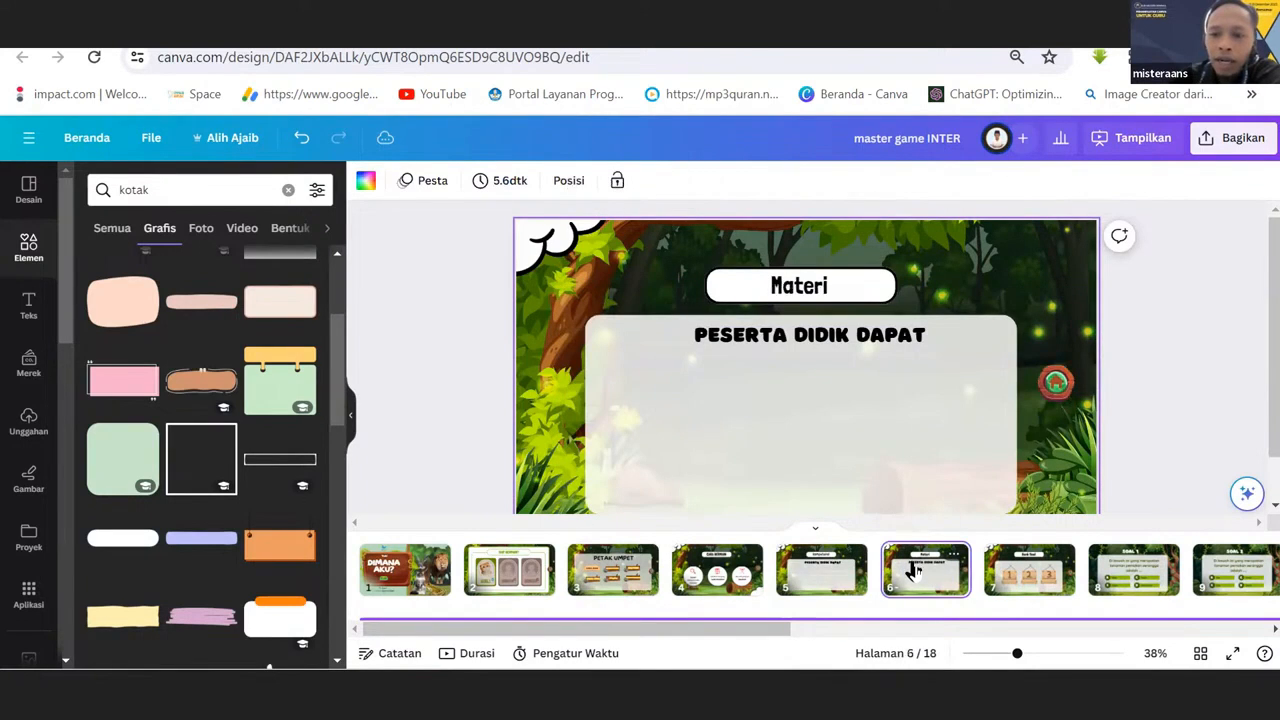
click(597, 580)
click(910, 378)
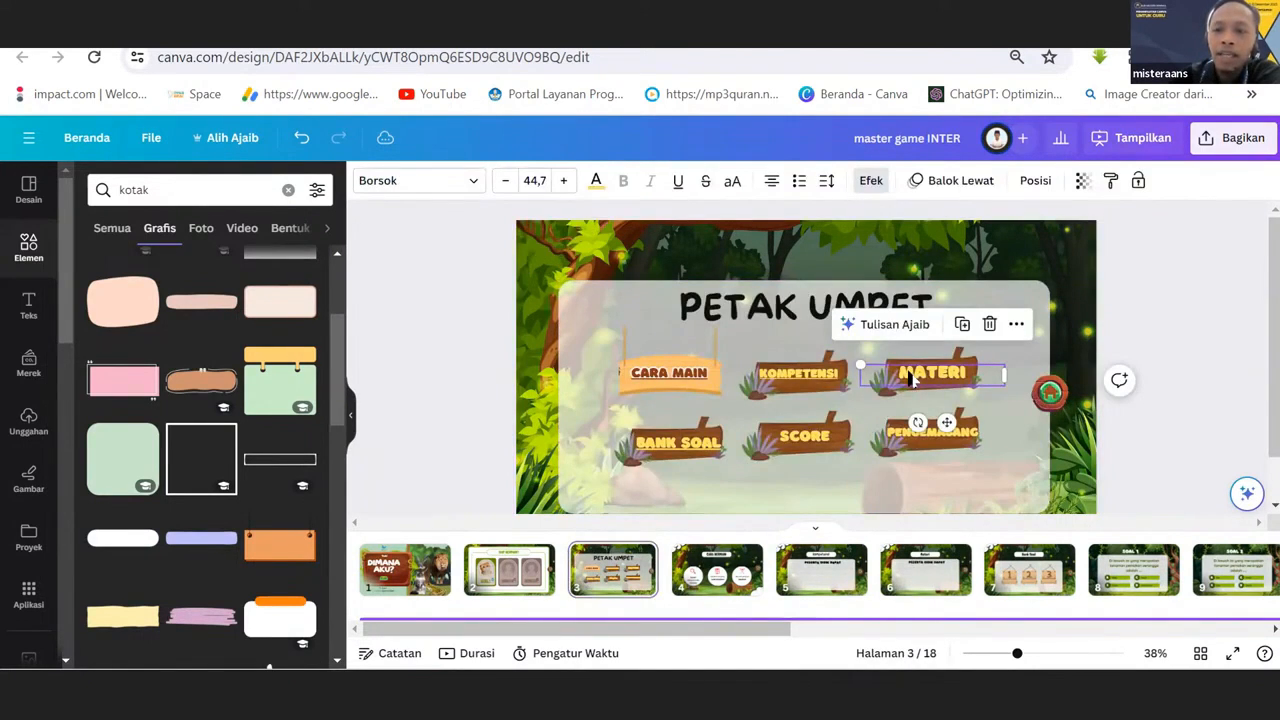
right_click(909, 376)
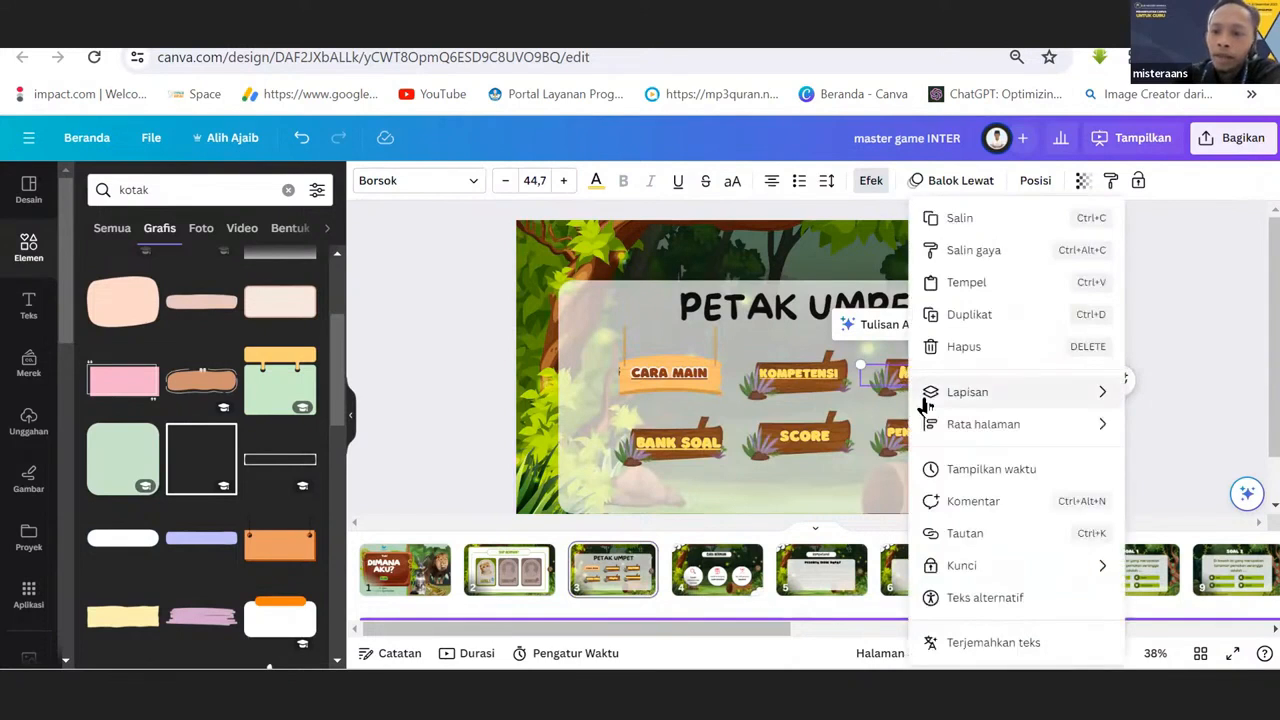
mouse_move(926, 405)
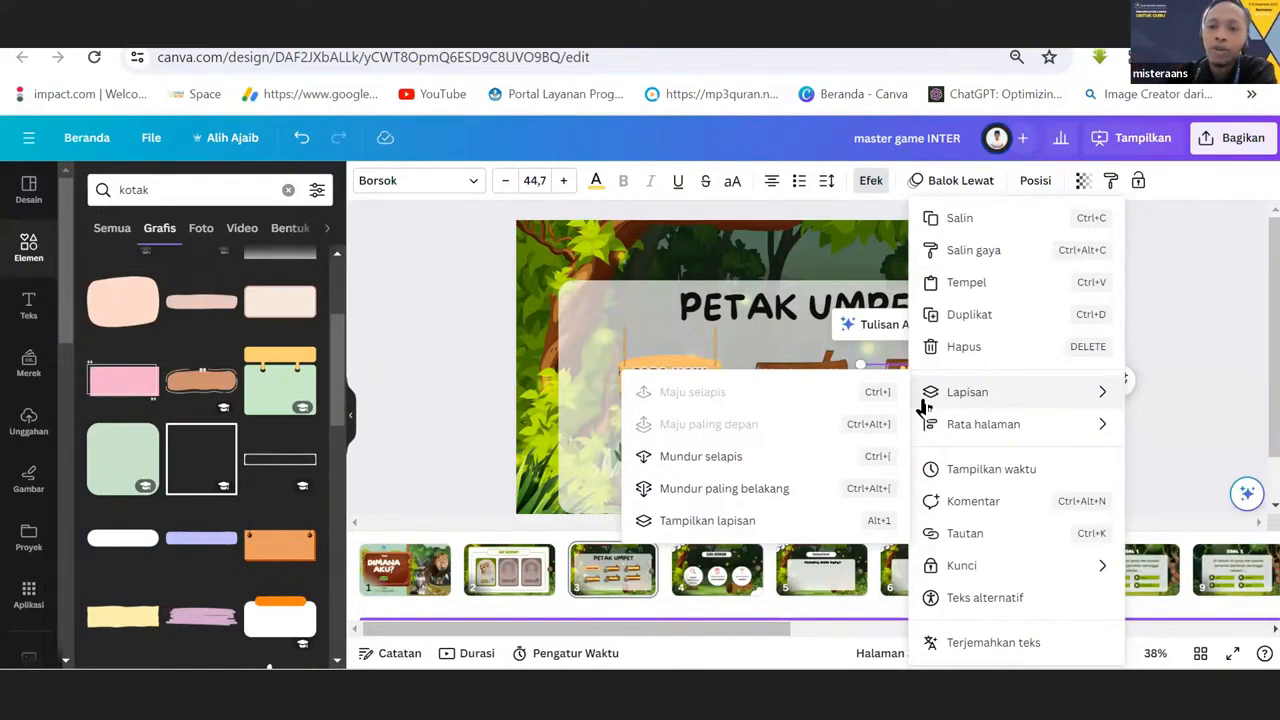
key(Escape)
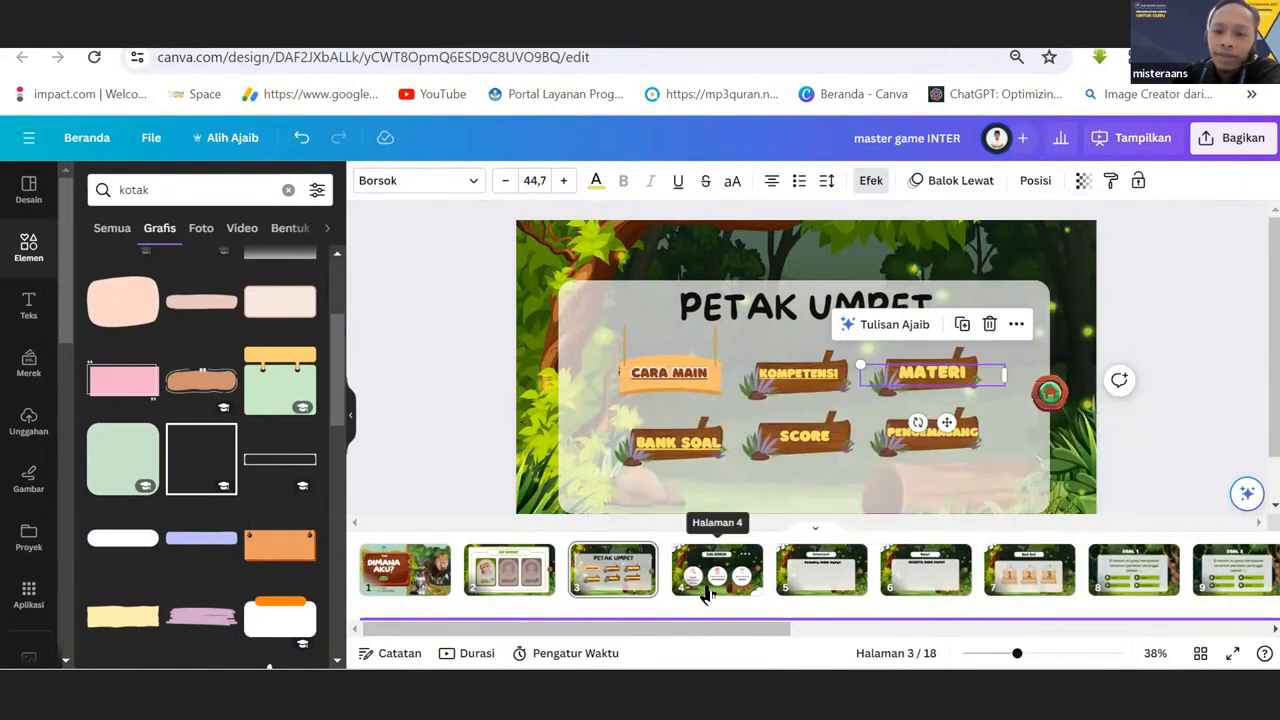
Go through pages 4 to 7, ending with Bank Soal, and return to the PETAK UMPET menu.
click(745, 575)
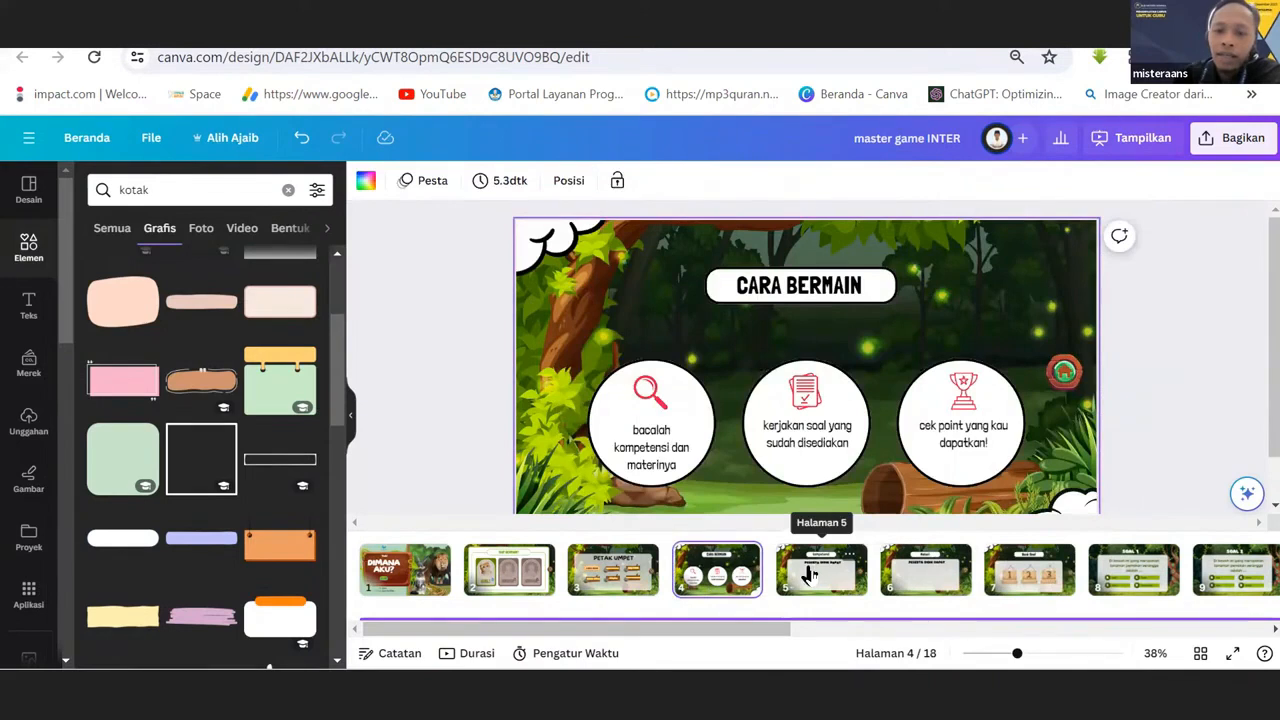
click(815, 575)
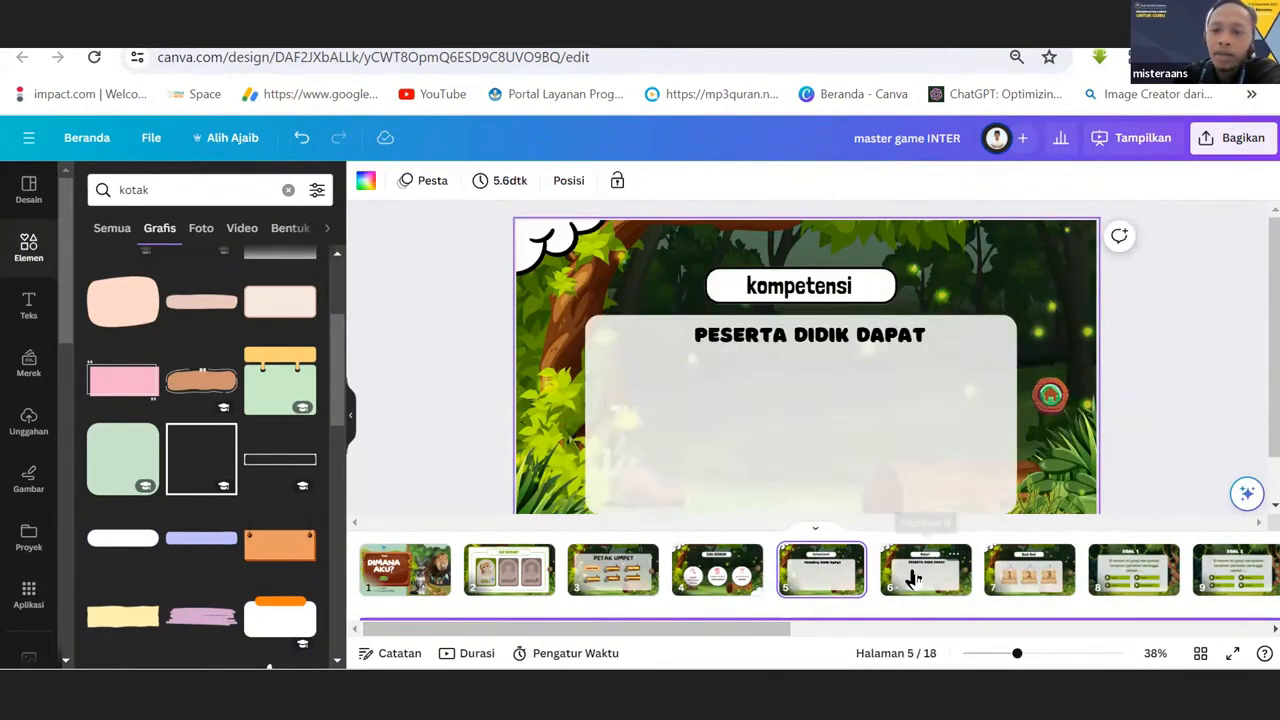
click(913, 576)
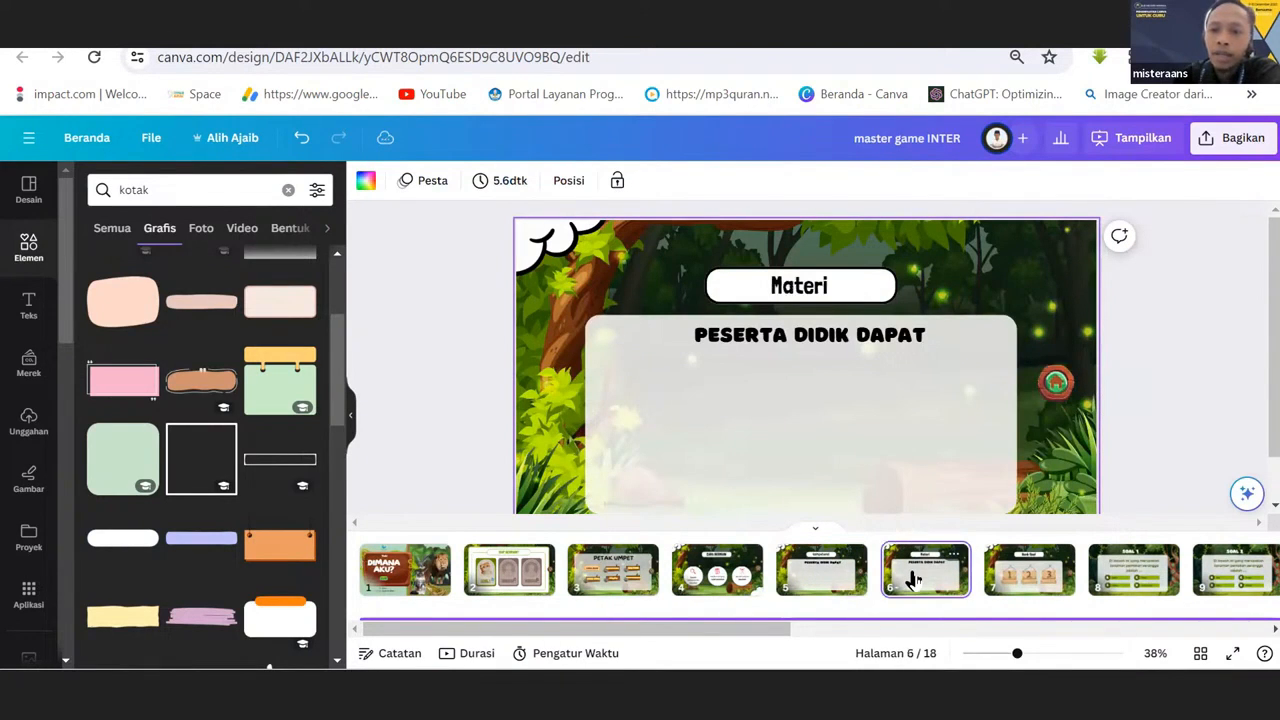
click(1017, 582)
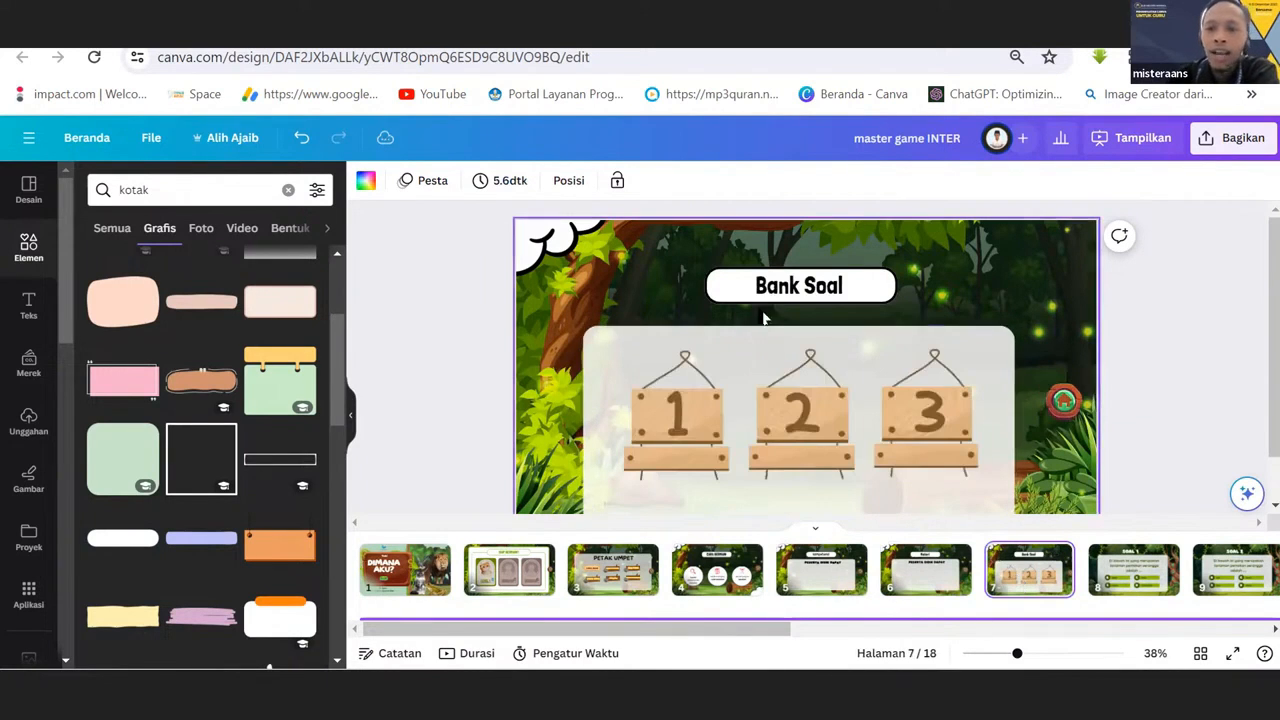
click(593, 585)
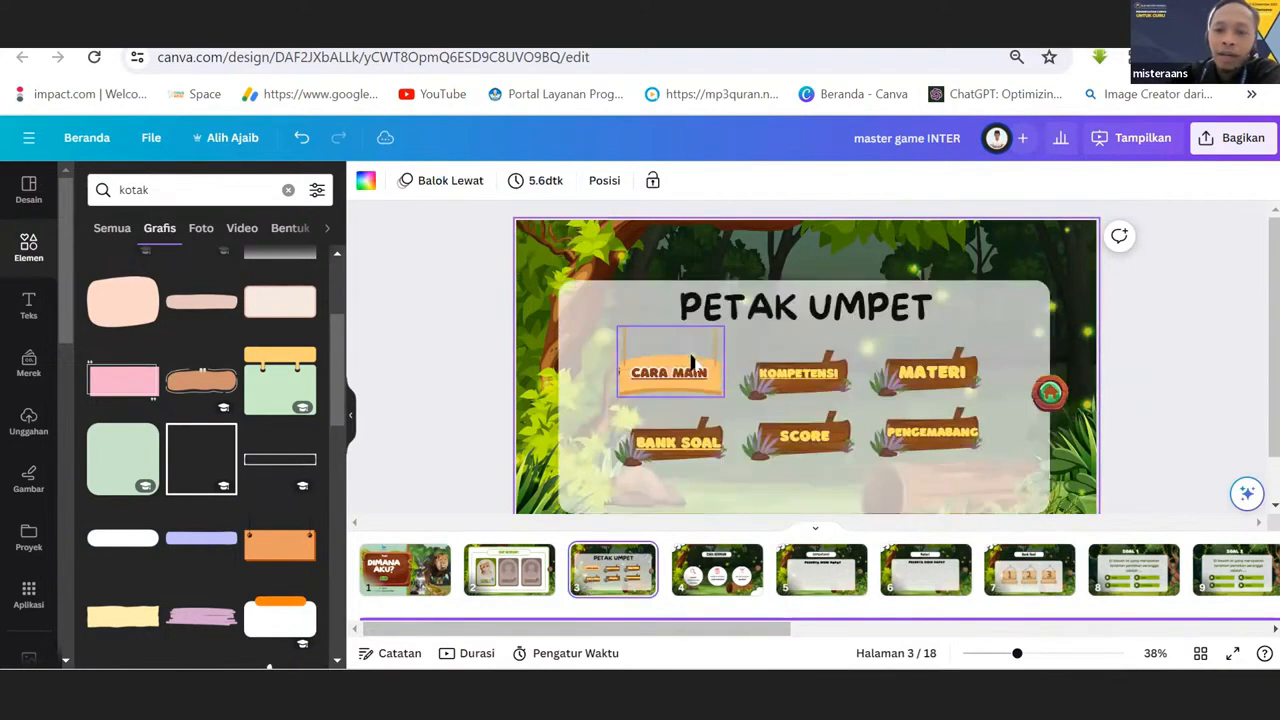
Check the link of the BANK SOAL label on the menu and view the matching Bank Soal page 7.
click(687, 378)
click(680, 425)
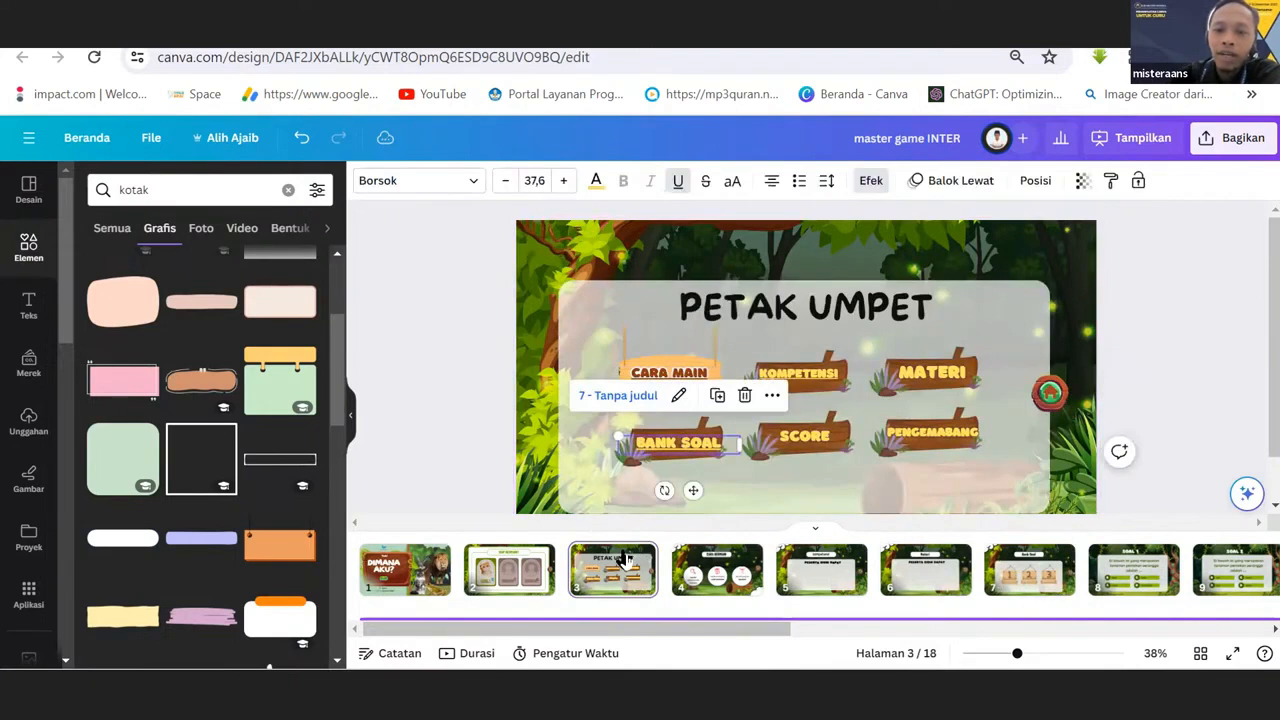
click(722, 588)
click(812, 590)
click(916, 588)
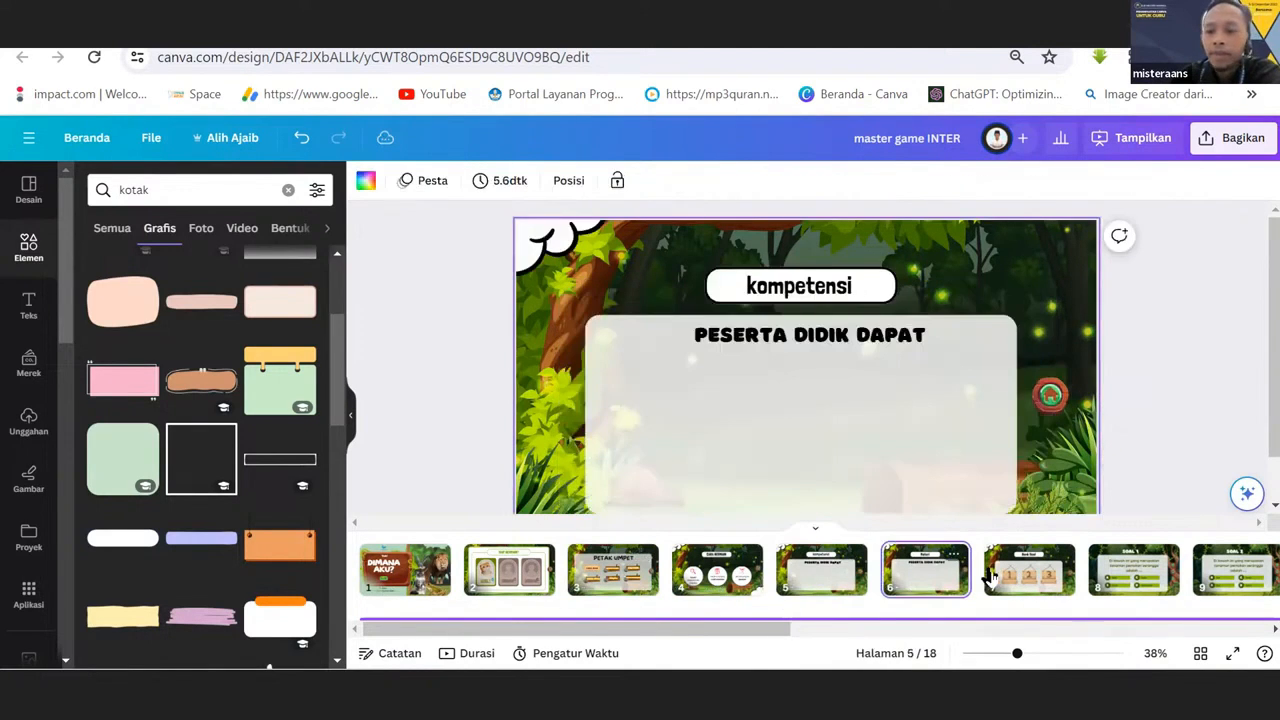
click(1017, 574)
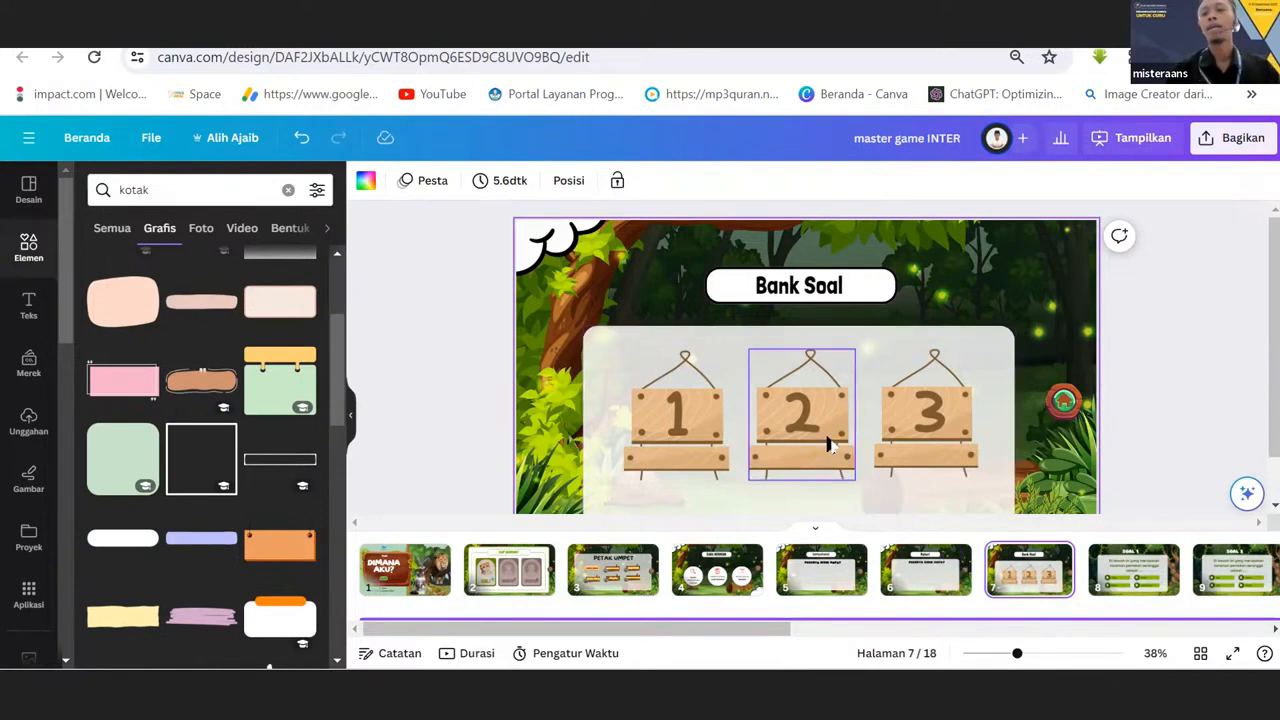
Delete the wooden boards numbered 2 and 3 from the Bank Soal page.
click(679, 434)
click(804, 434)
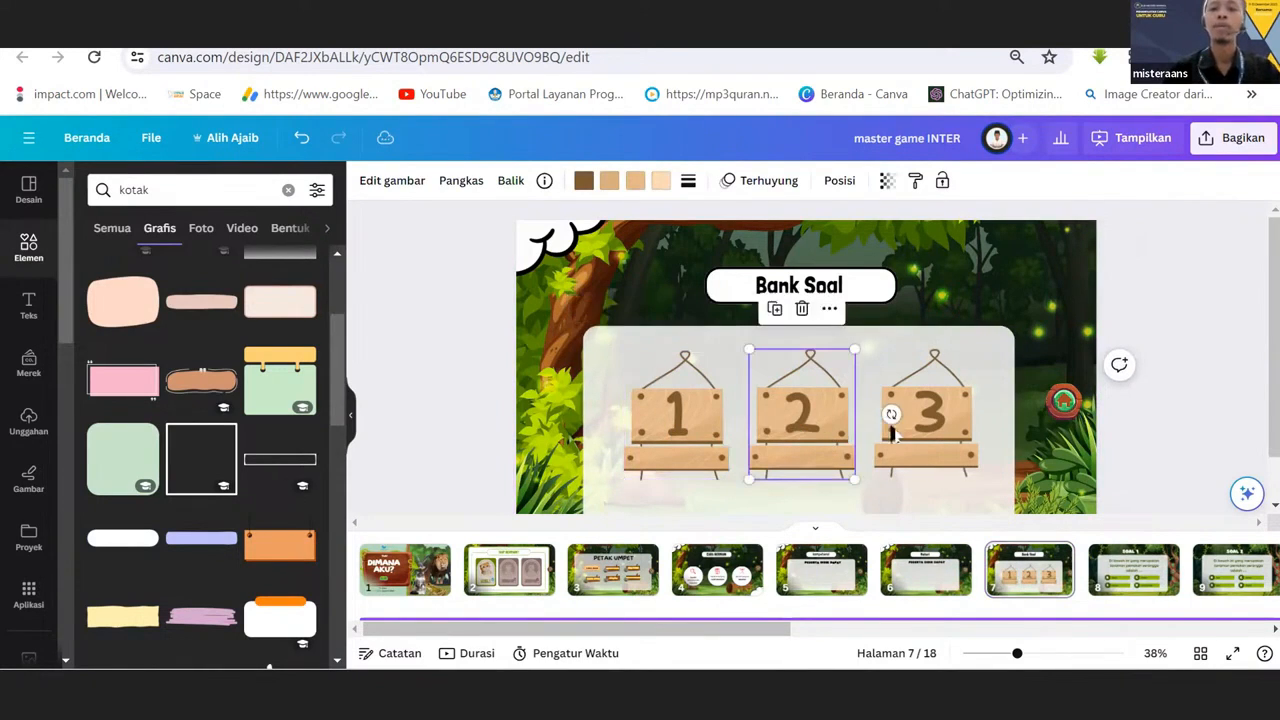
click(933, 450)
click(820, 432)
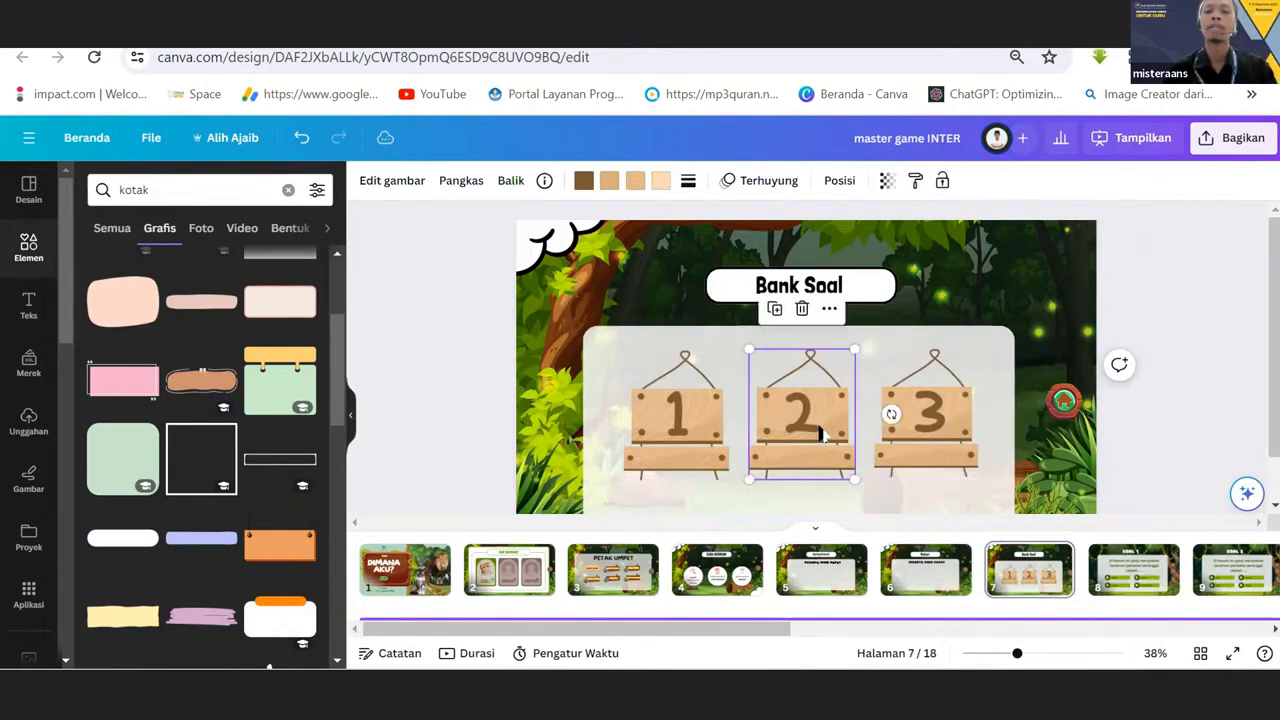
key(Delete)
click(920, 429)
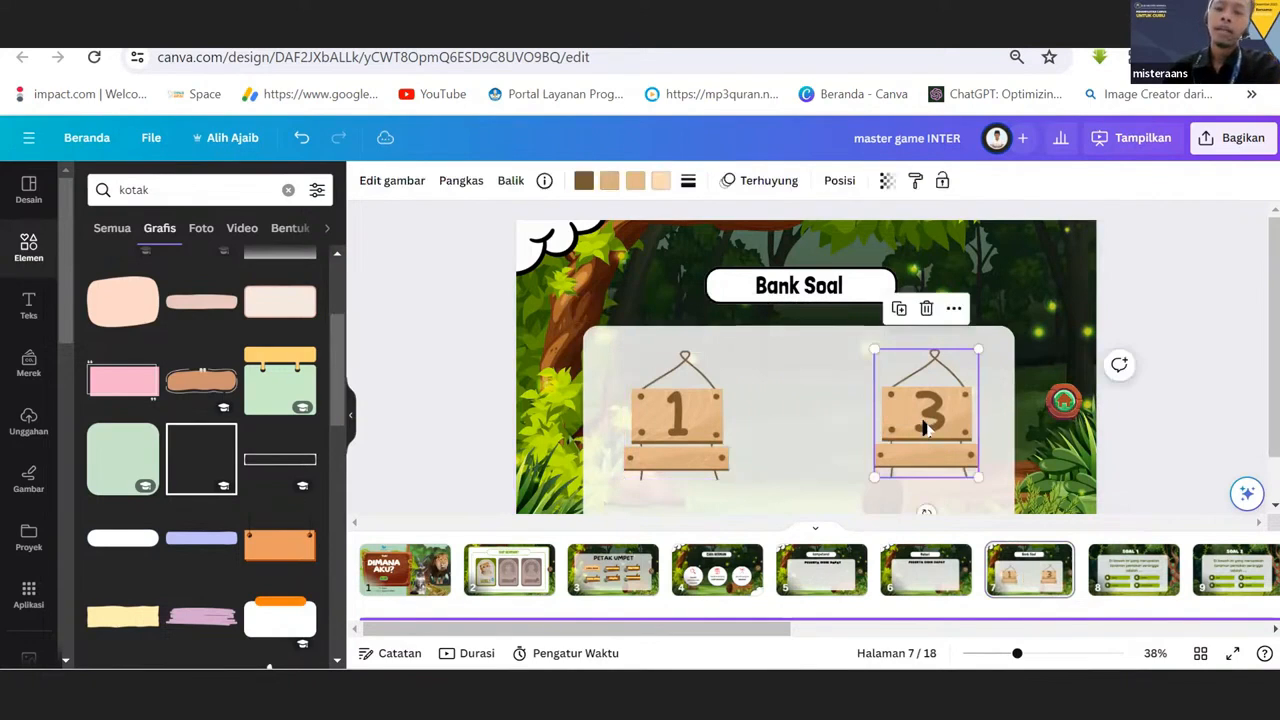
key(Delete)
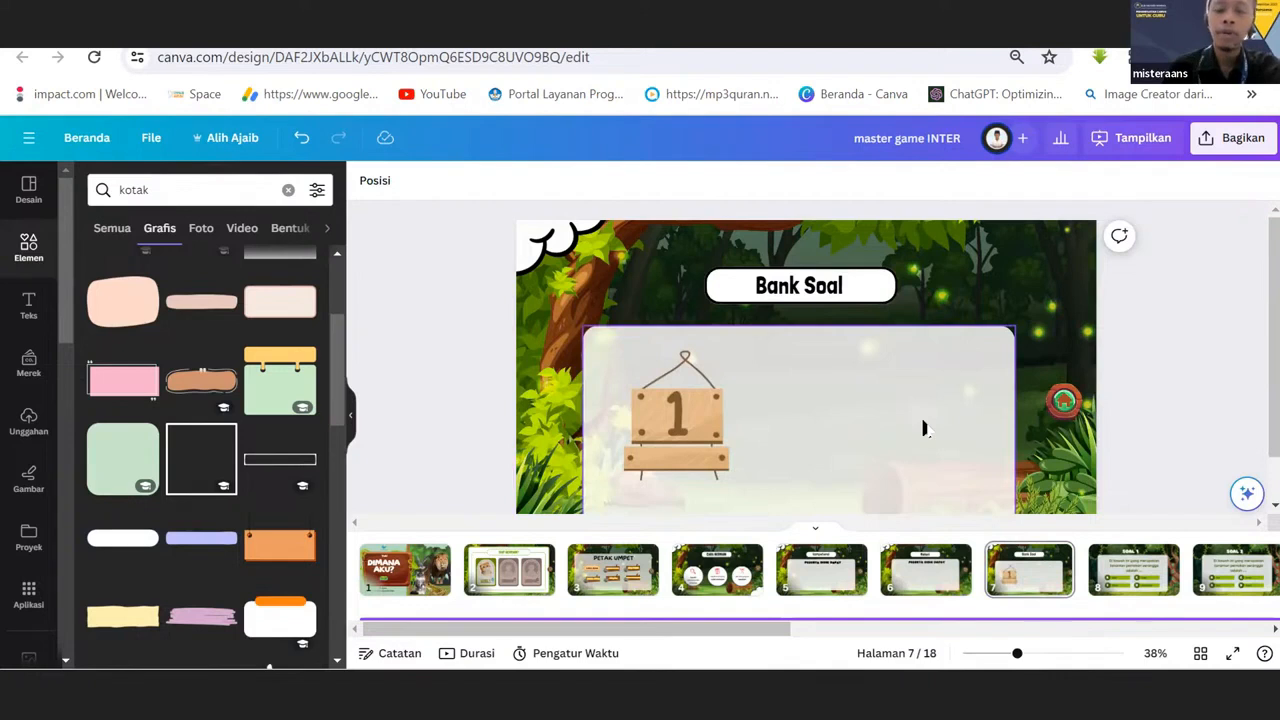
Go through pages 3 to 7, ending on Bank Soal, and select its title and the wooden board numbered 1.
click(613, 578)
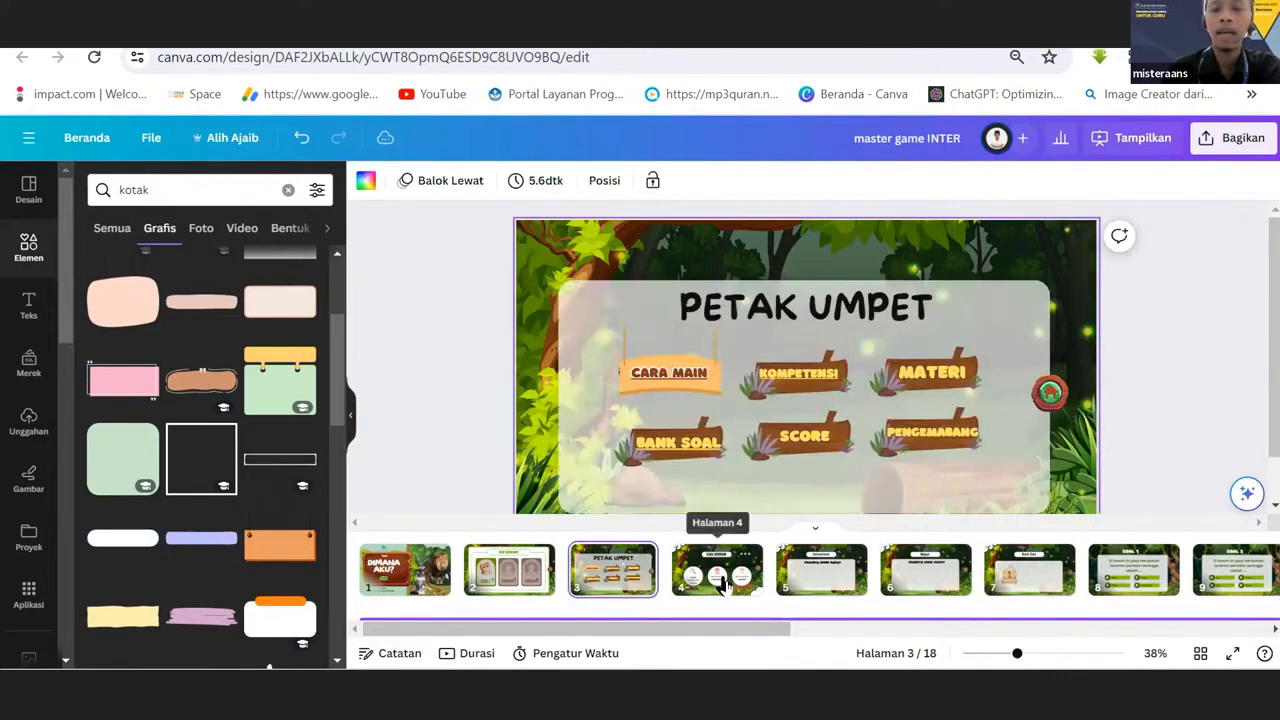
click(740, 588)
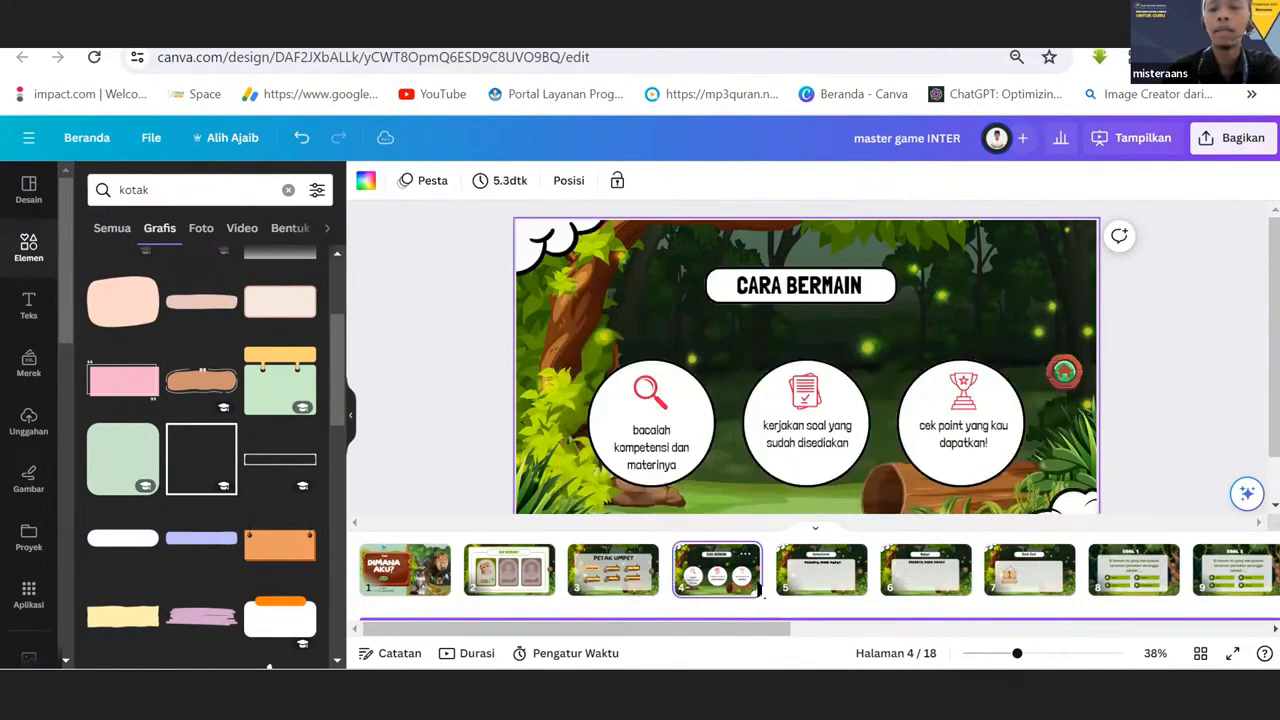
click(829, 574)
click(925, 578)
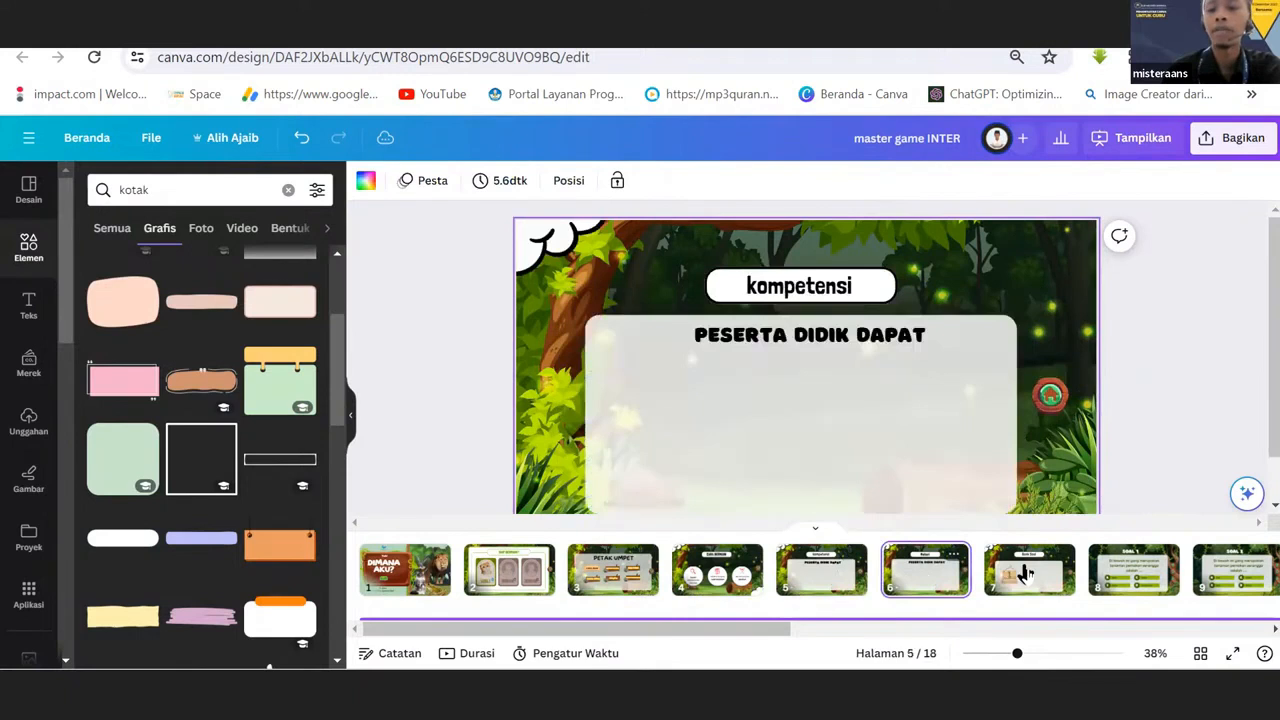
click(1027, 572)
click(748, 300)
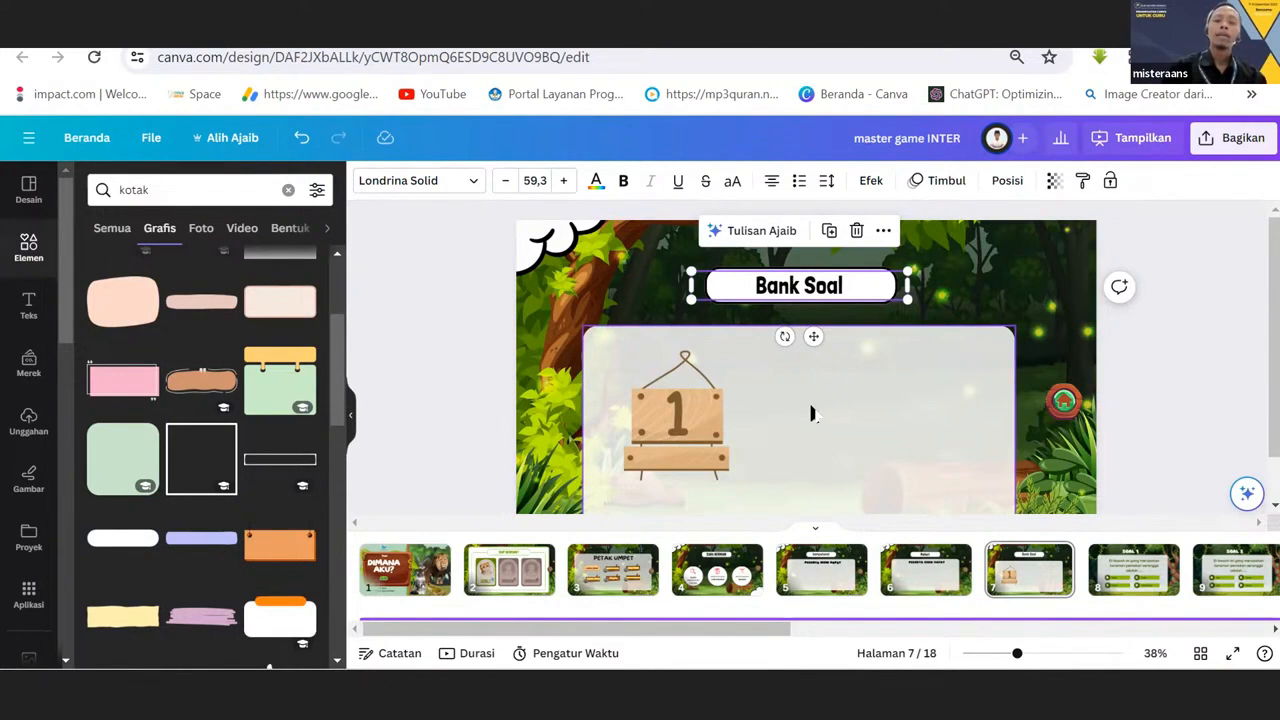
click(722, 422)
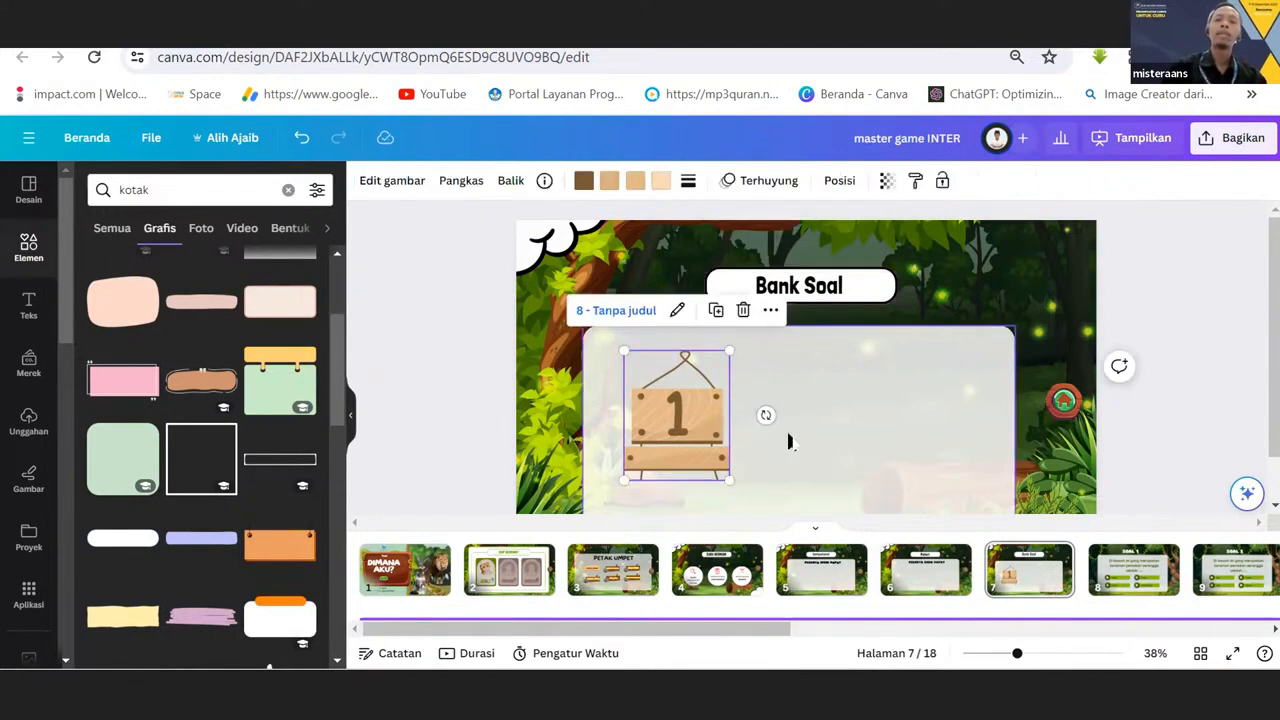
Search the elements for "3" and limit the results to graphics.
click(287, 192)
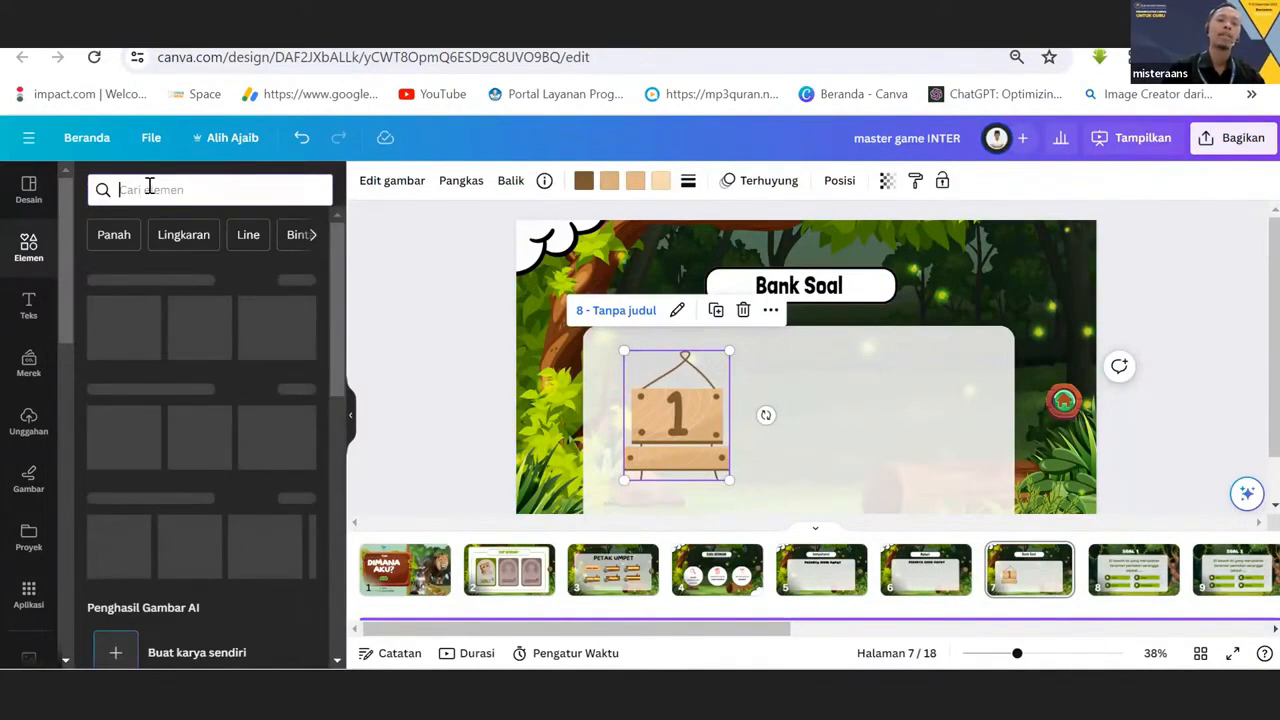
click(150, 187)
text(3)
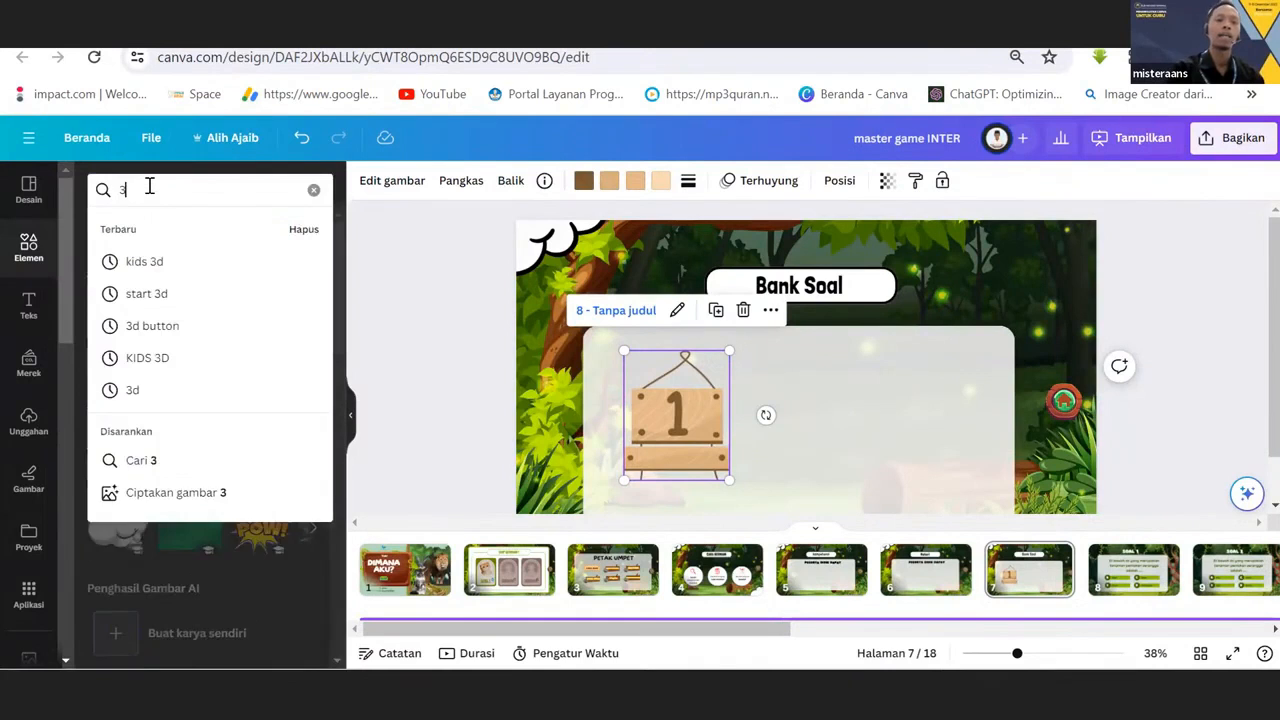
key(Return)
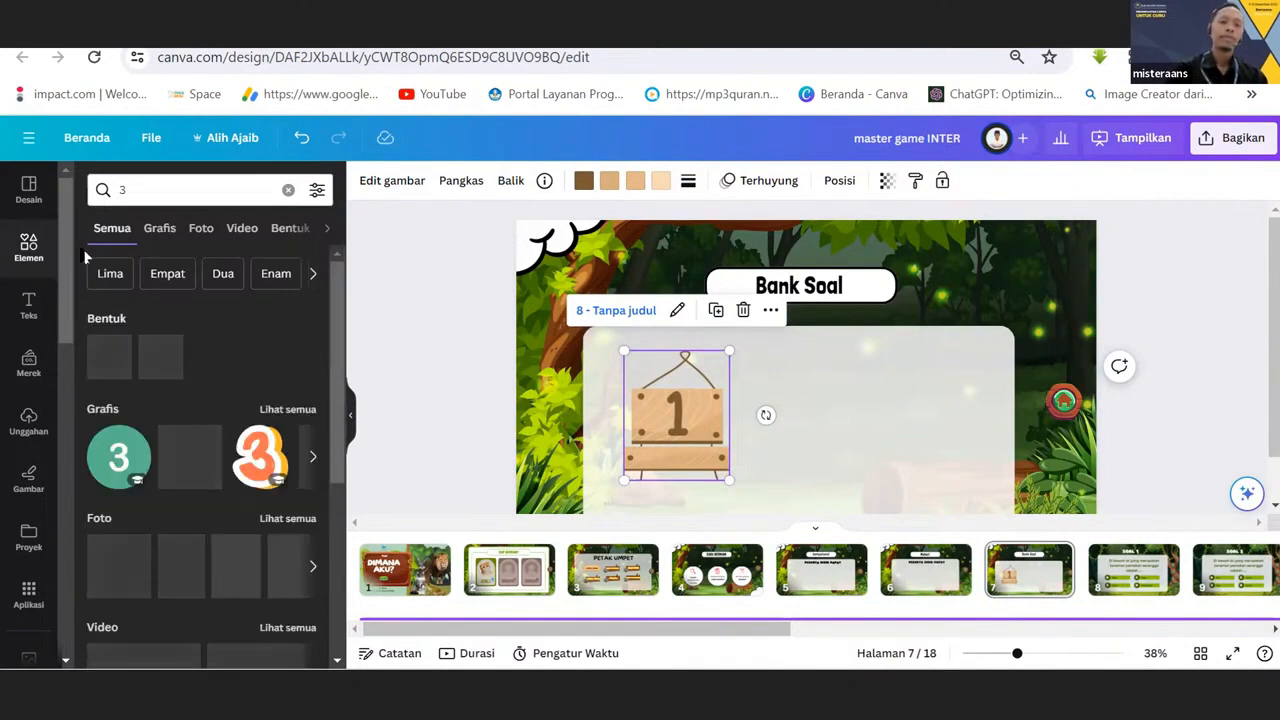
click(150, 240)
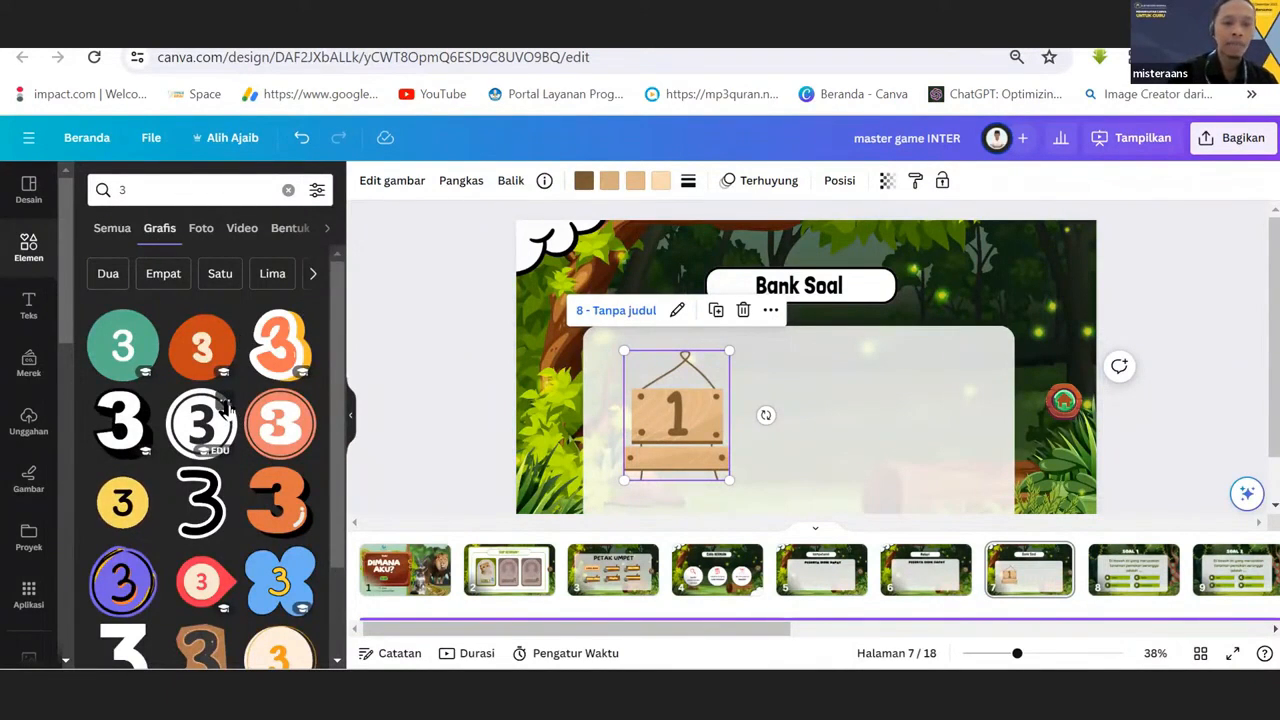
Show elements similar to the black-and-white circled 3 graphic and browse the recommended numbers.
click(226, 405)
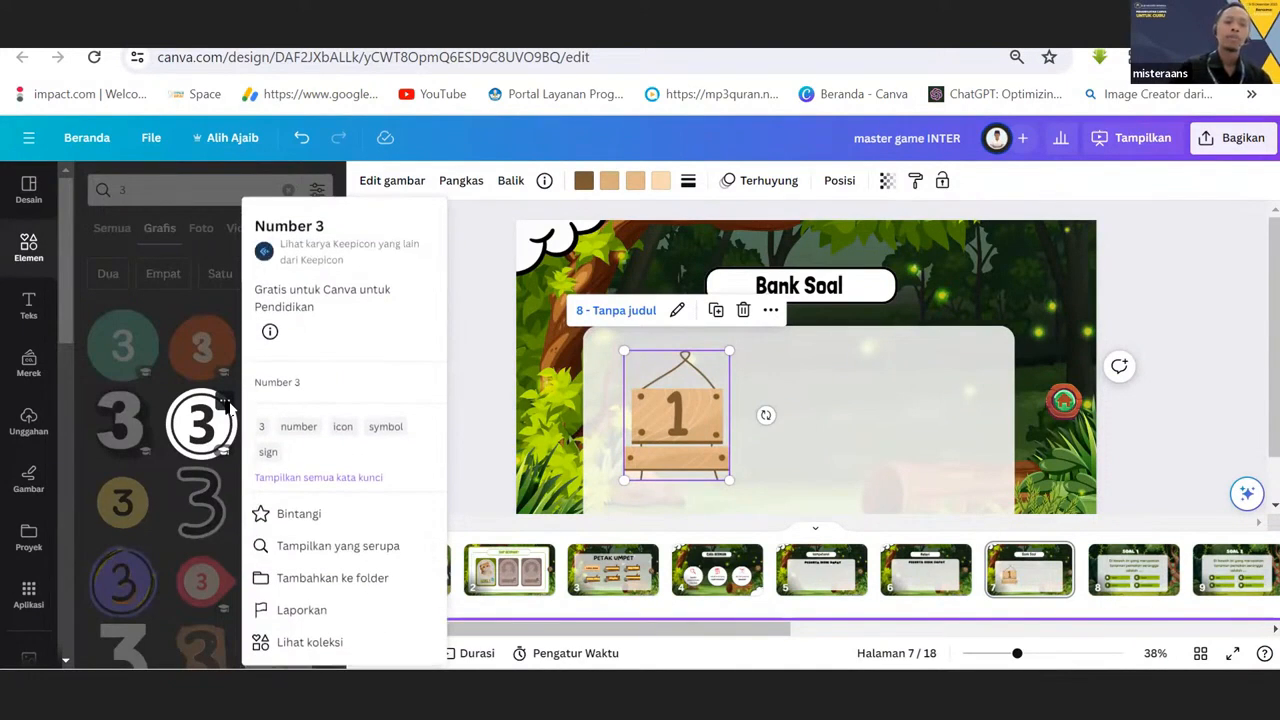
click(330, 548)
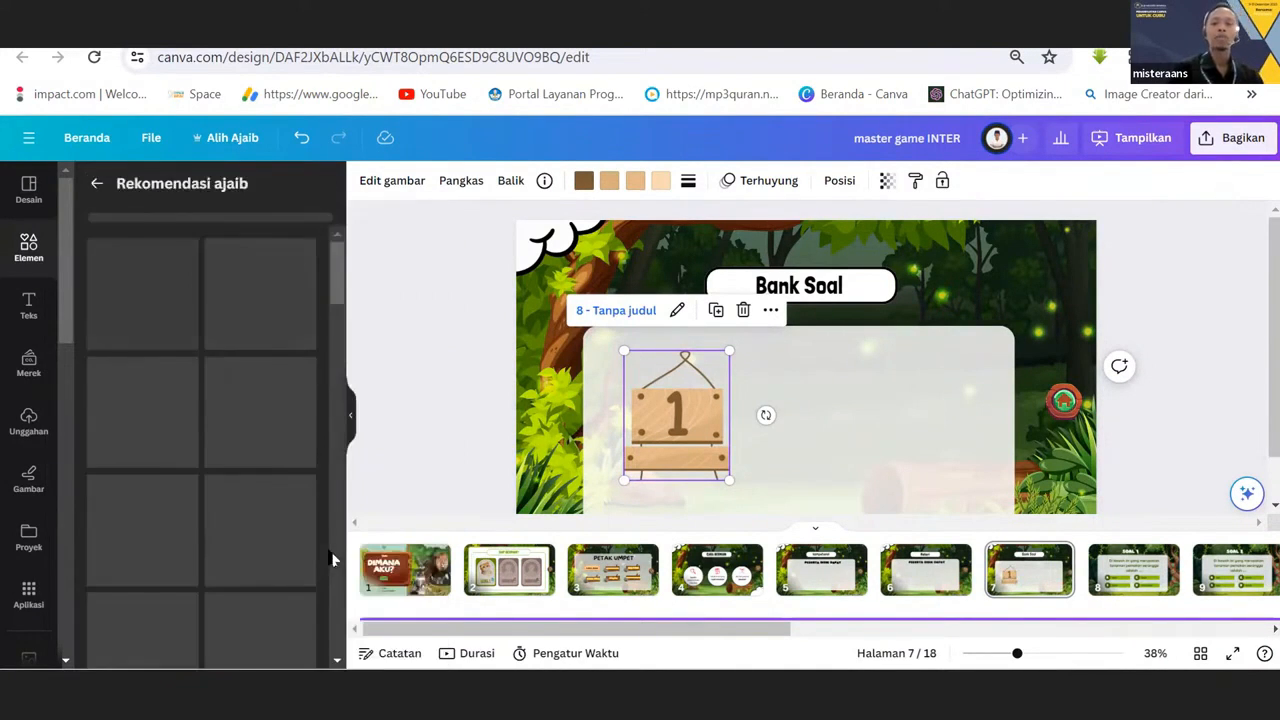
scroll(338, 380, down, 7)
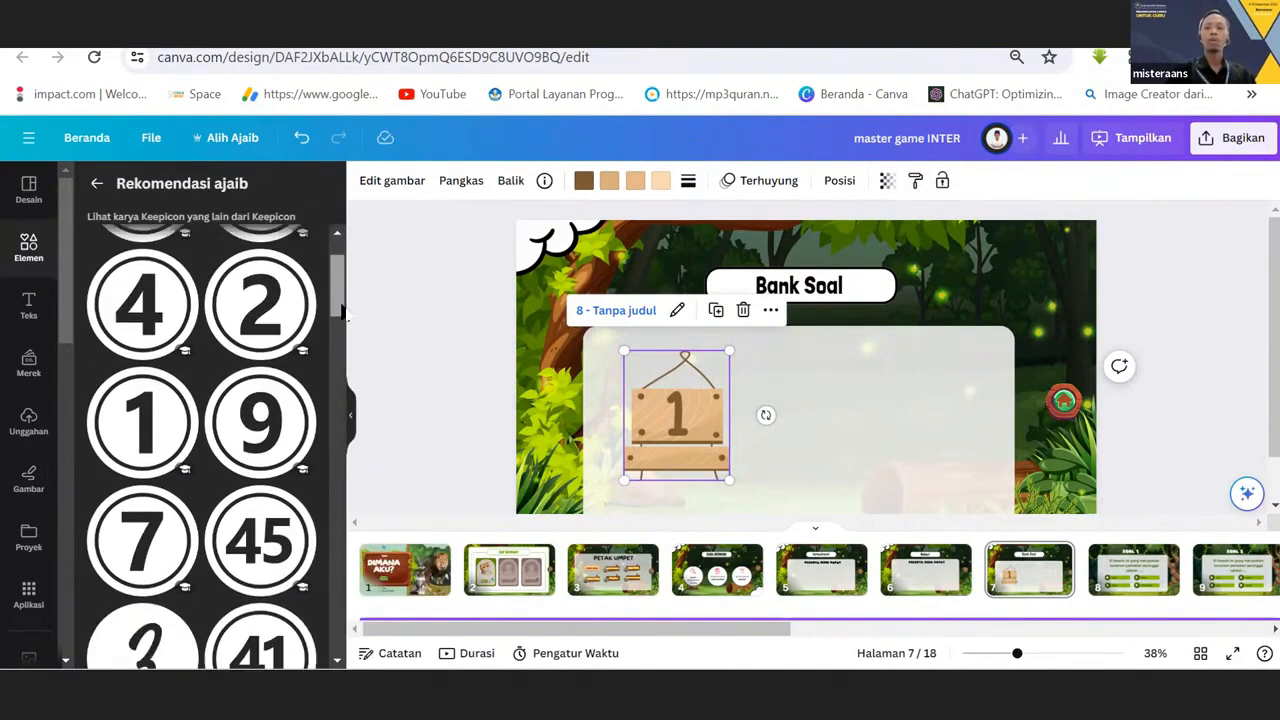
drag(338, 405, 366, 245)
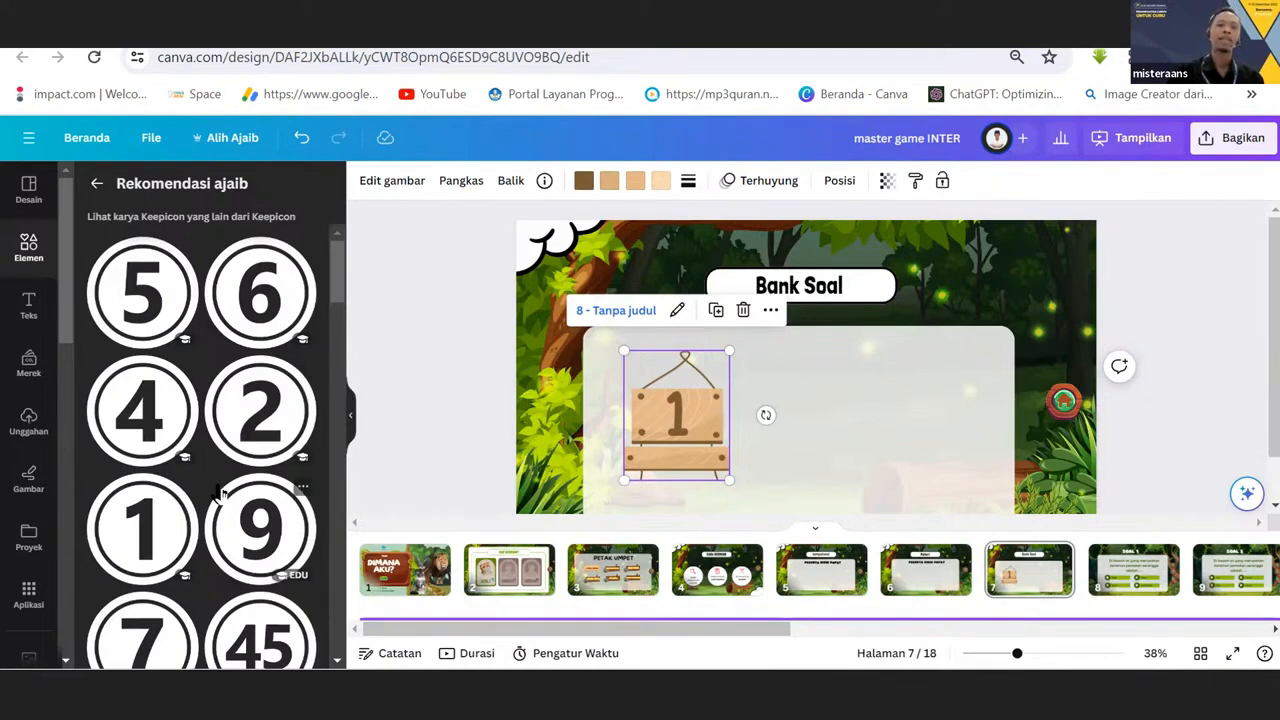
Place the circled 1 graphic on the Bank Soal page, delete it, and put the circled 2 beside the wooden board instead.
drag(145, 548, 806, 412)
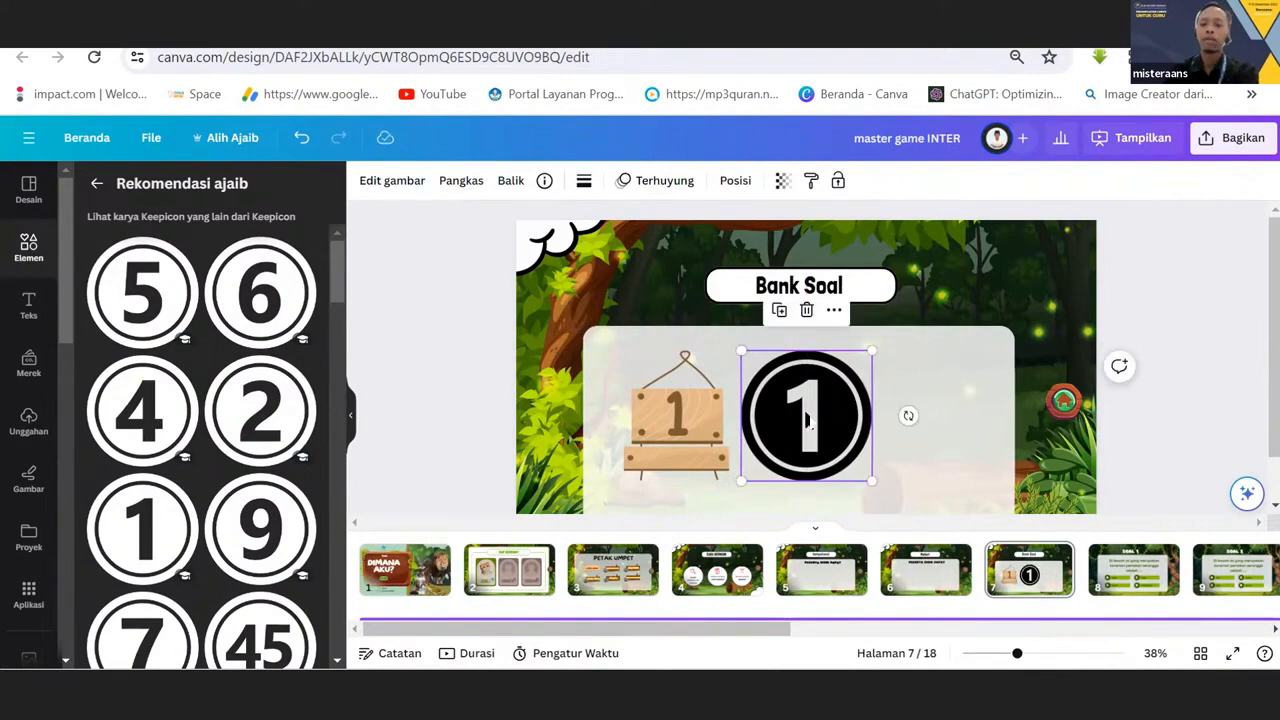
key(Delete)
drag(272, 432, 782, 435)
Browse the recommended number graphics and place the circled 4 beside the circled 2 on the Bank Soal page.
scroll(310, 365, down, 4)
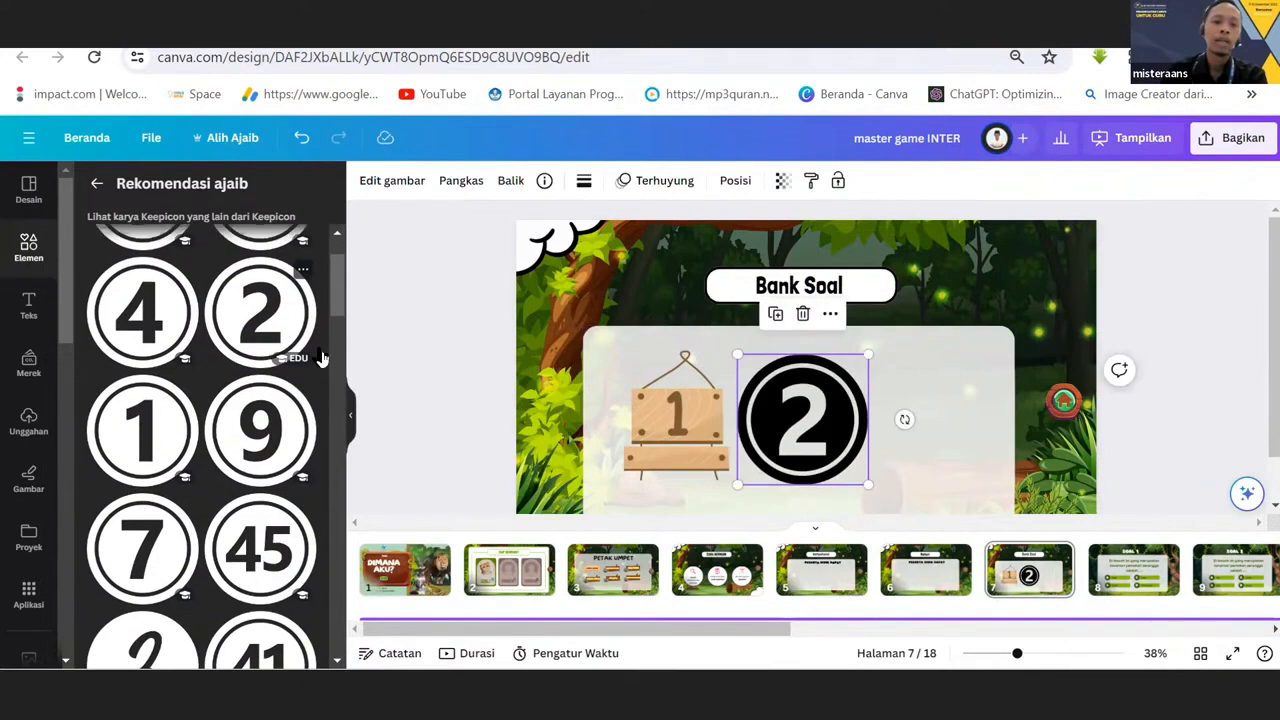
scroll(223, 457, down, 15)
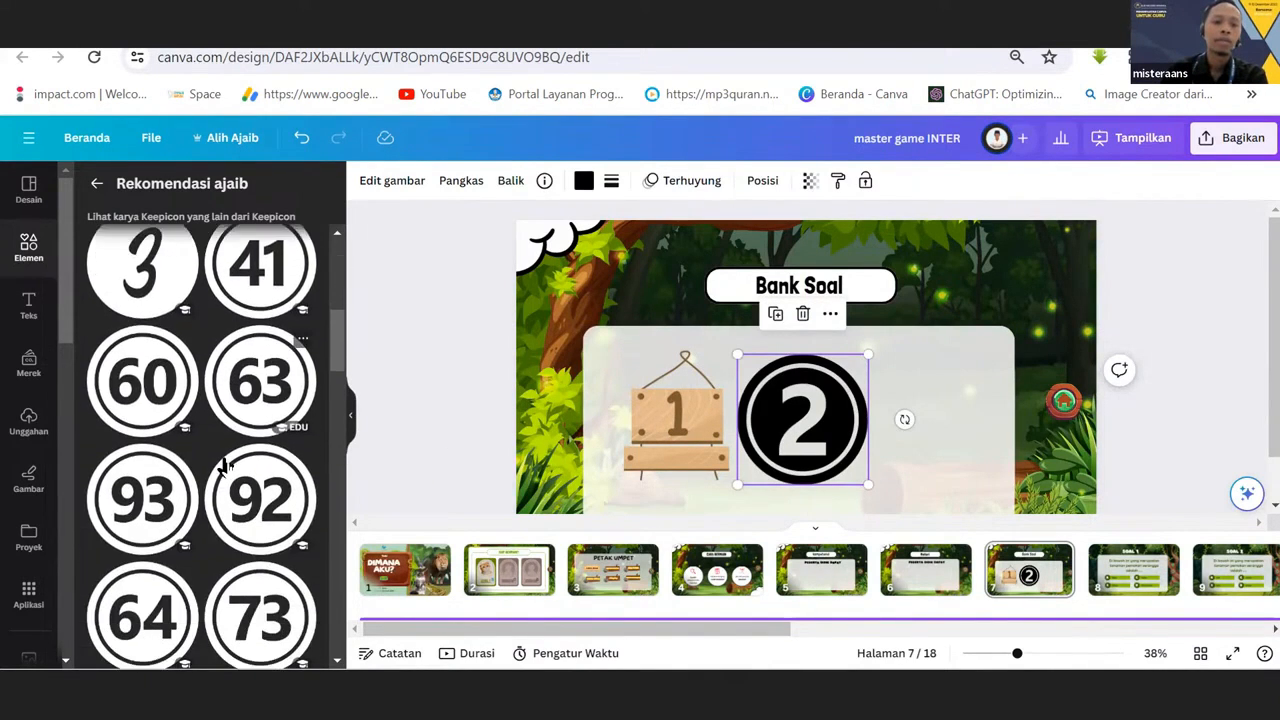
scroll(225, 465, down, 10)
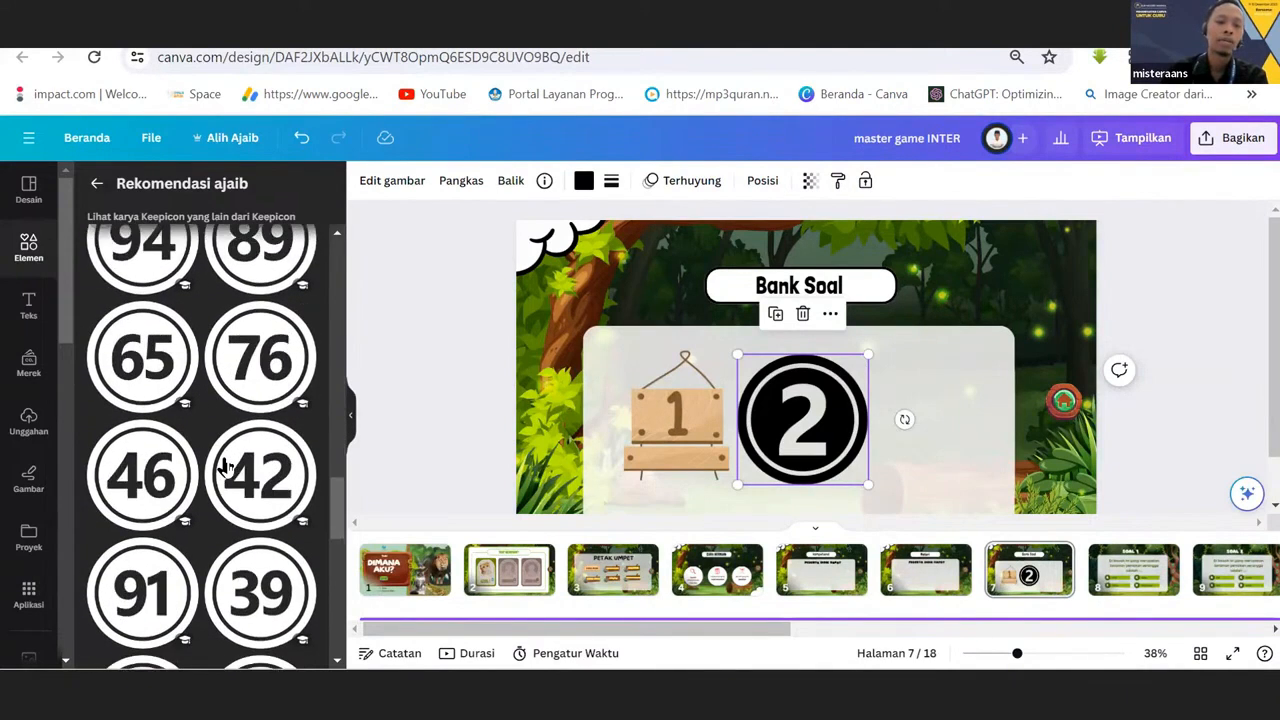
drag(337, 580, 336, 262)
drag(150, 420, 942, 424)
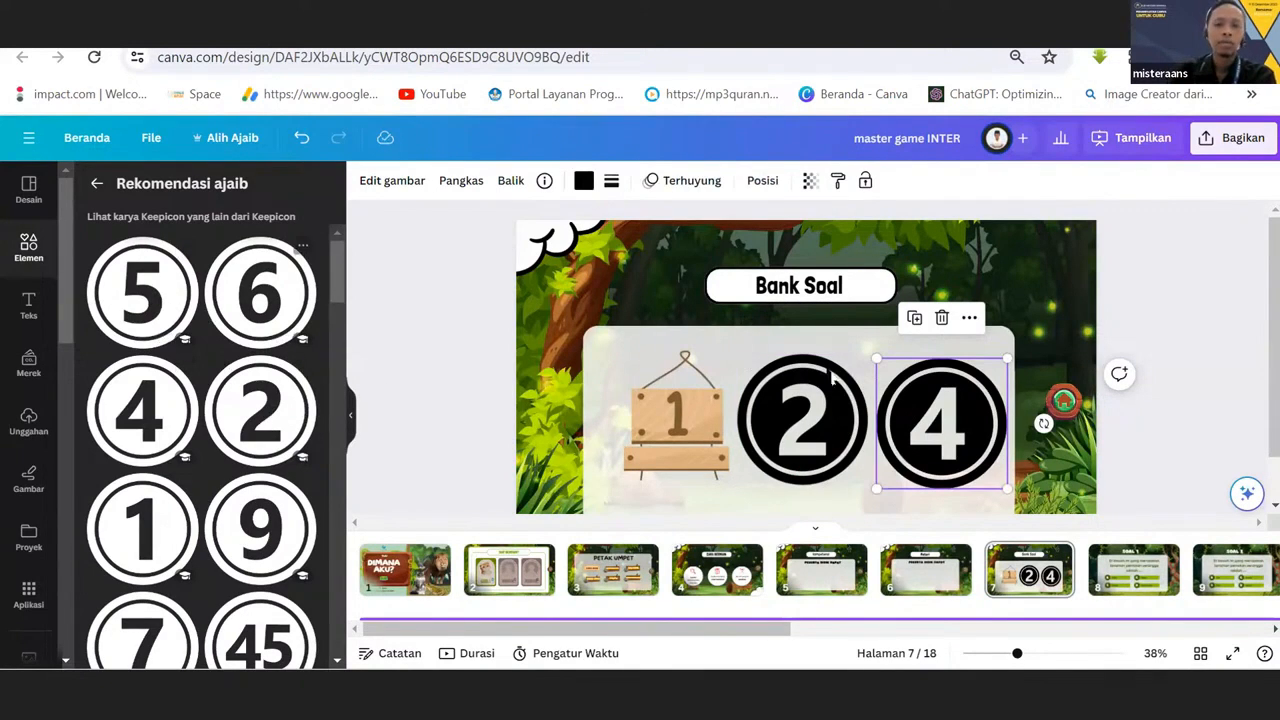
Shrink the circled 2 and 4 together to about 60% of their size and space them out beside the wooden board.
shift+click(826, 405)
shift+click(928, 419)
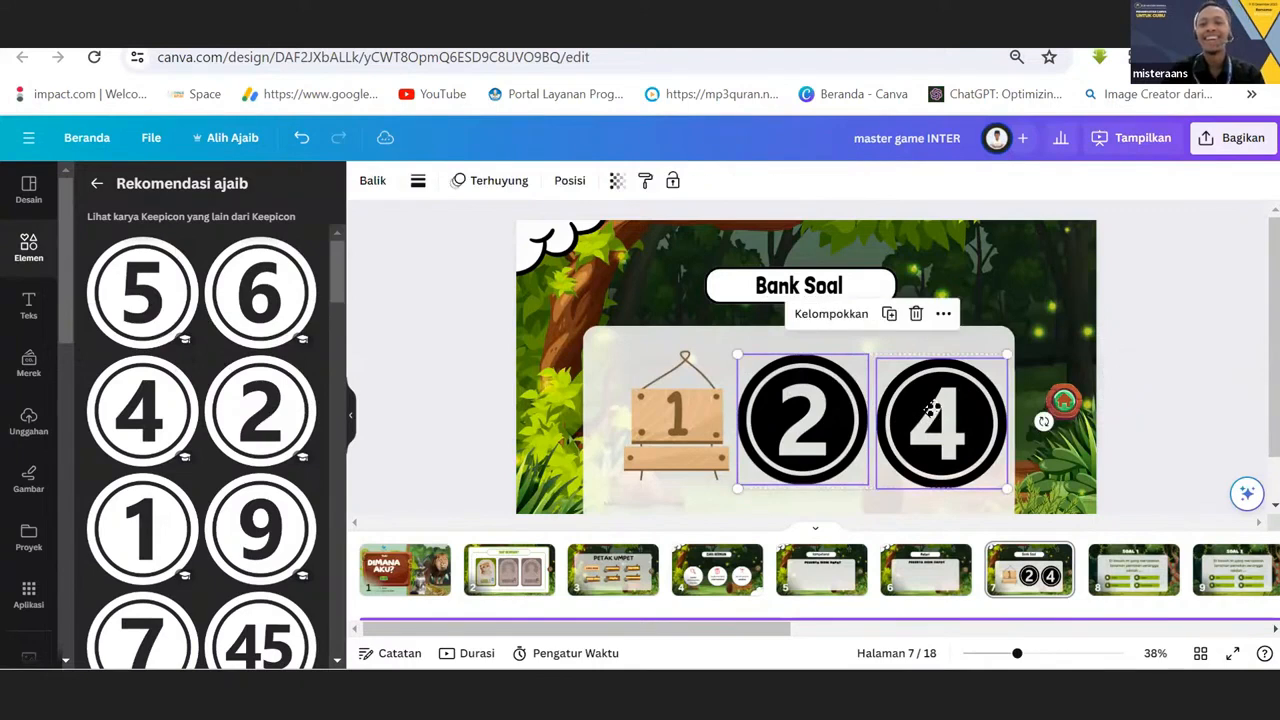
click(928, 372)
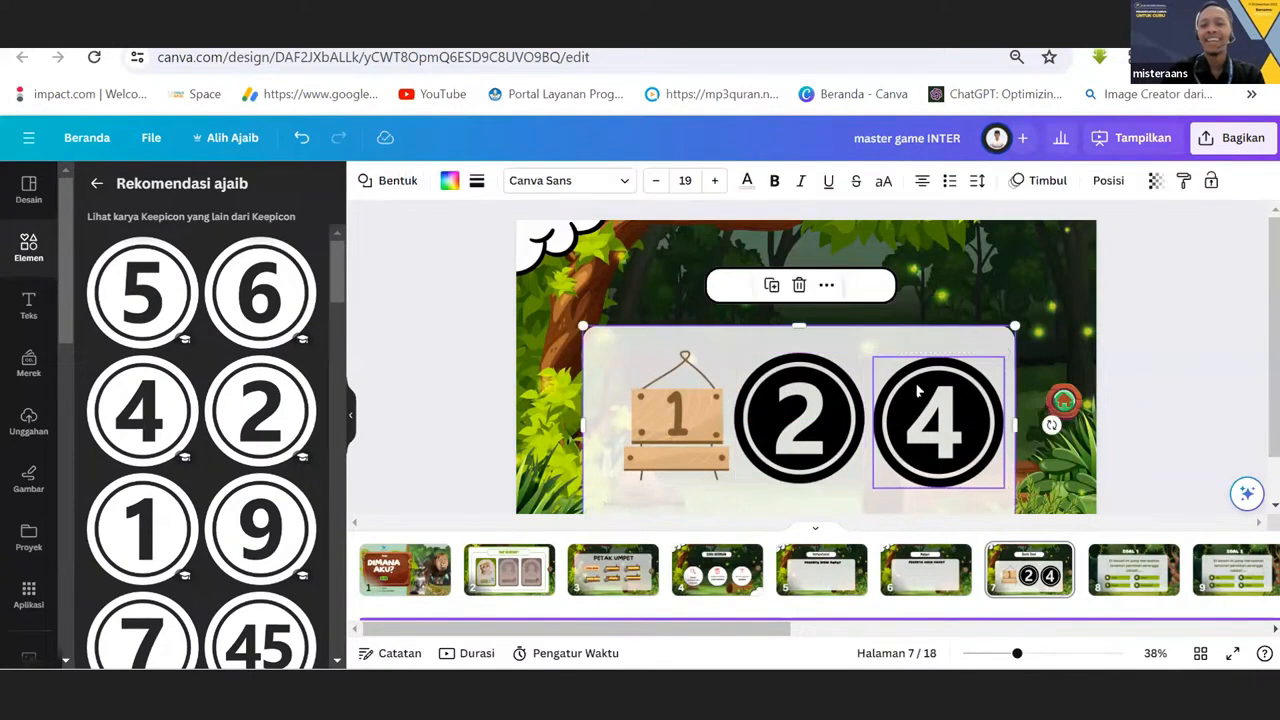
drag(919, 391, 922, 387)
shift+click(860, 436)
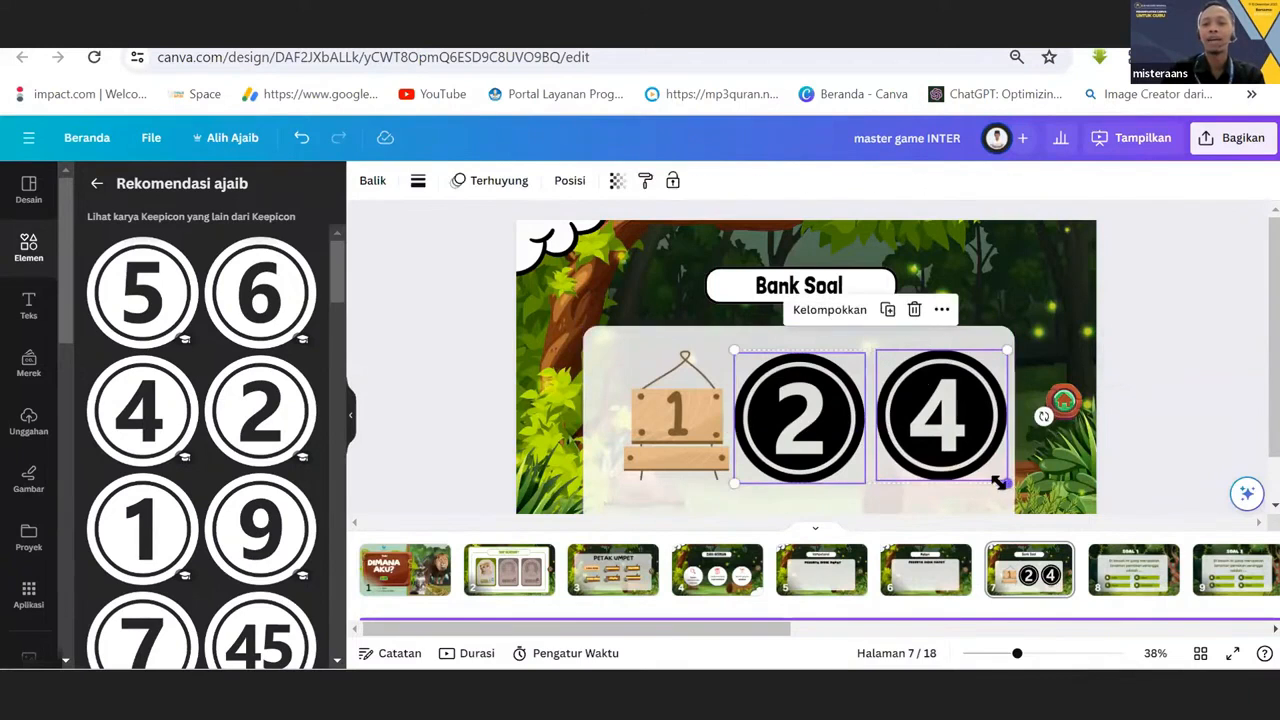
drag(1006, 483, 962, 410)
click(967, 422)
drag(812, 418, 827, 418)
Compare the wooden board numbered 1 with the circled 2 and 4, selecting each in turn.
click(682, 368)
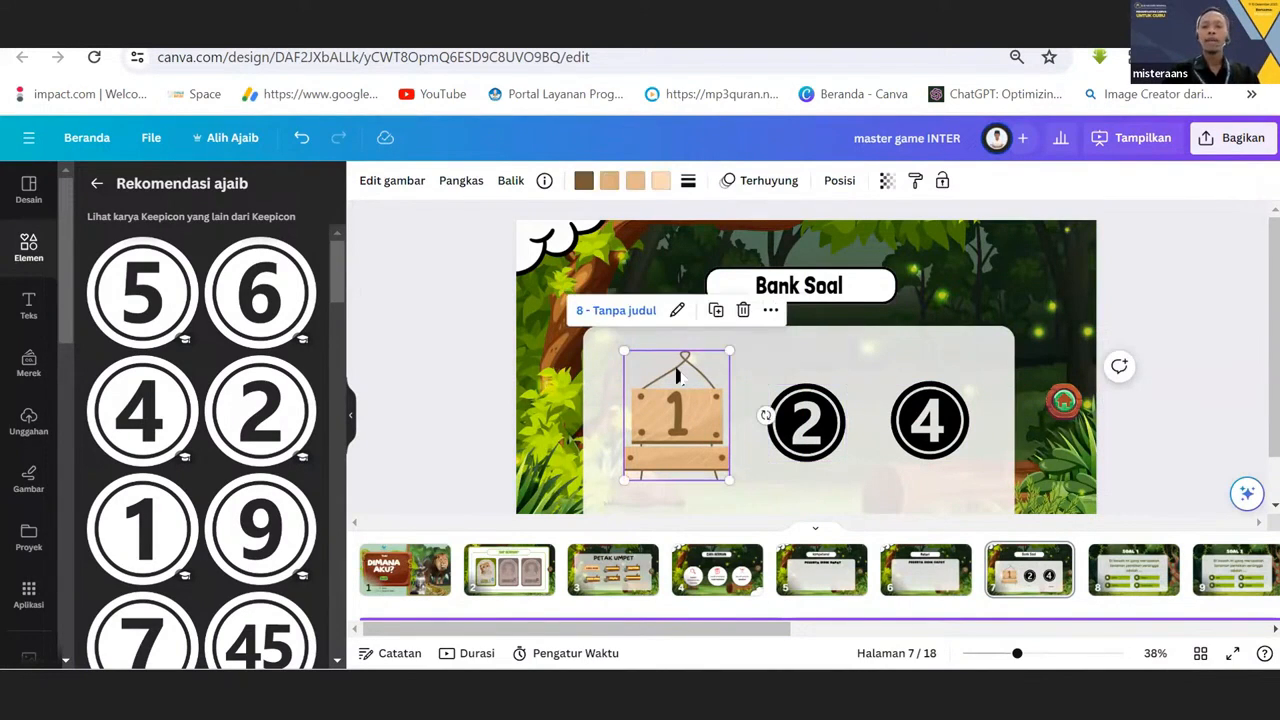
click(795, 420)
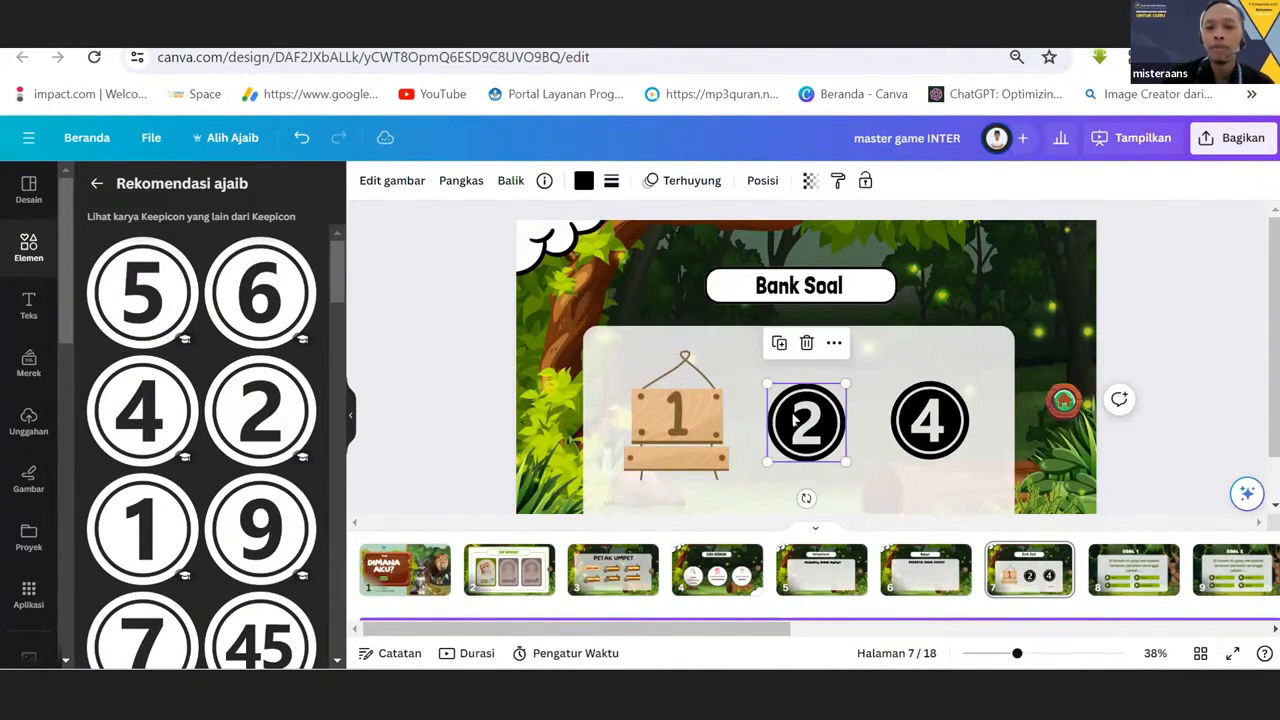
click(927, 448)
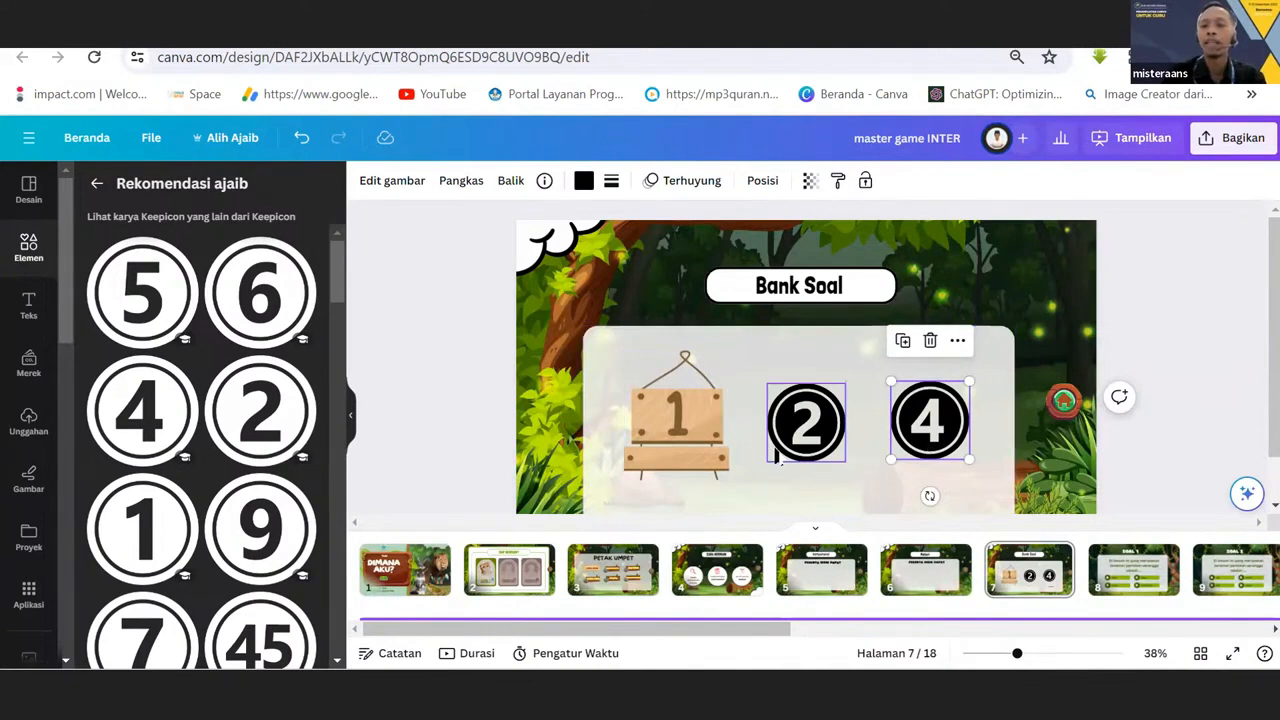
click(690, 435)
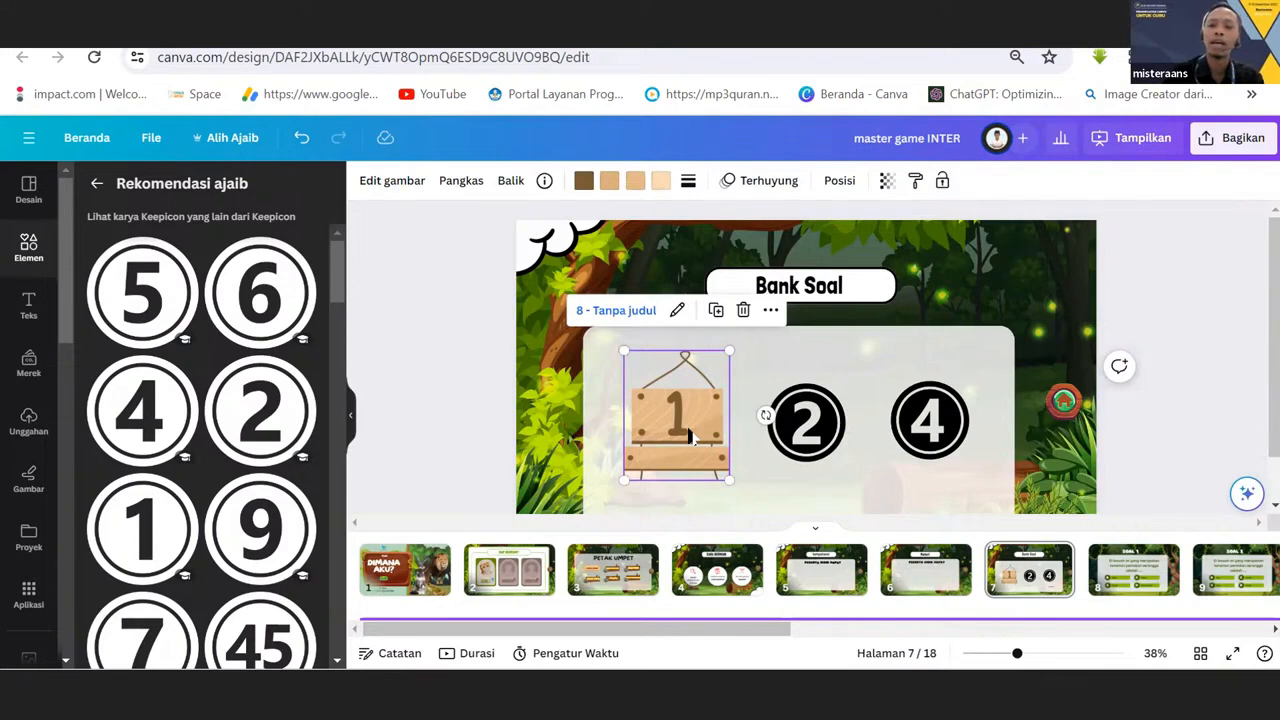
click(790, 425)
click(925, 445)
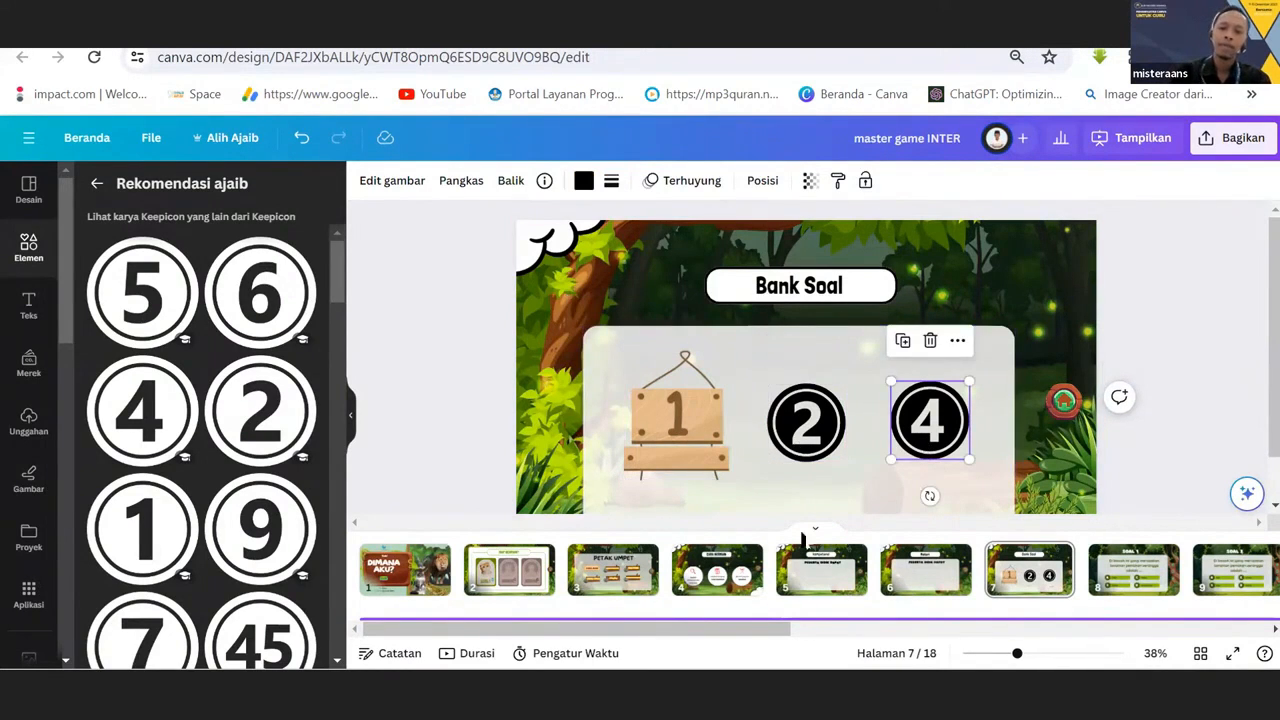
click(795, 425)
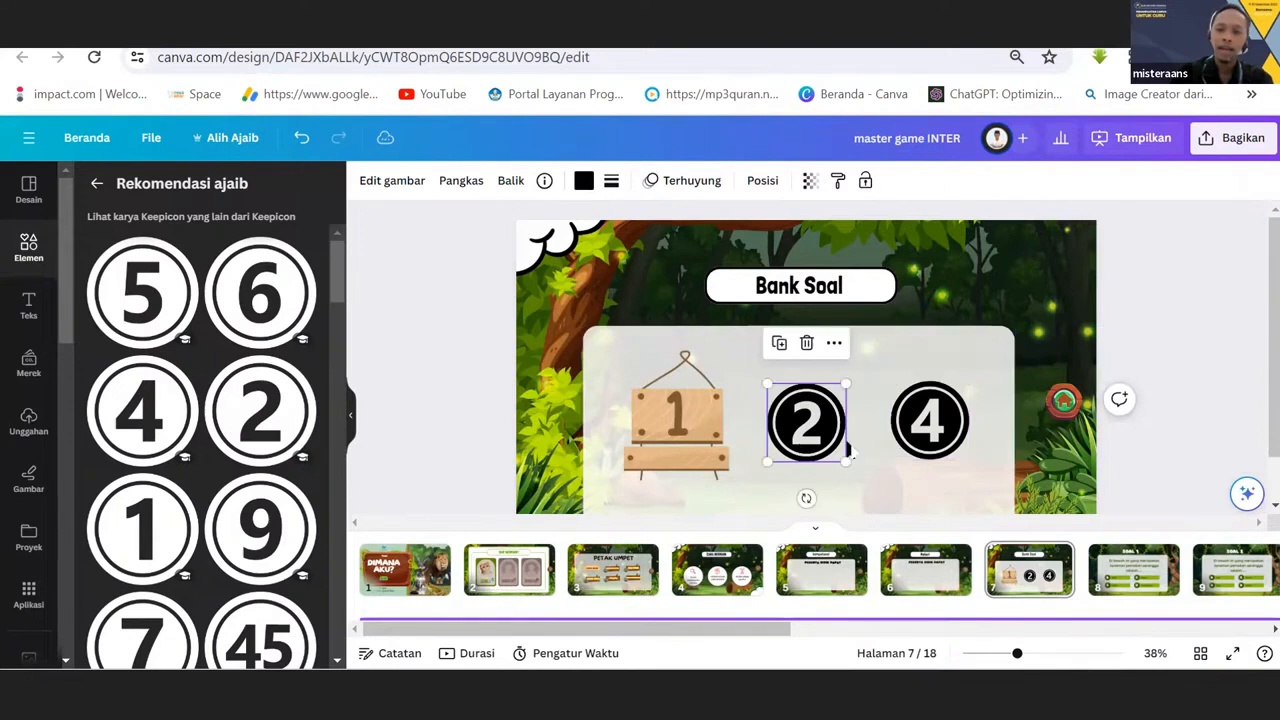
click(680, 409)
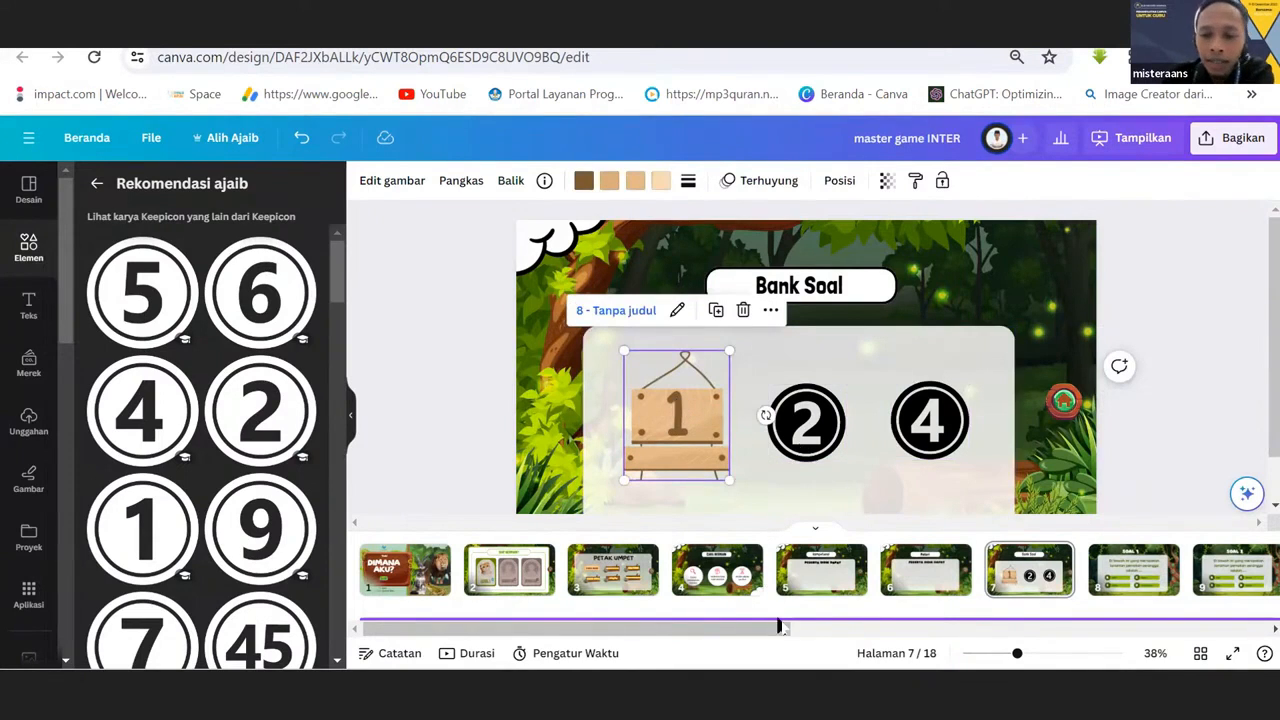
Try red, brown and orange on the SOAL 1 title of page 8, then colour it golden yellow.
drag(781, 627, 1008, 627)
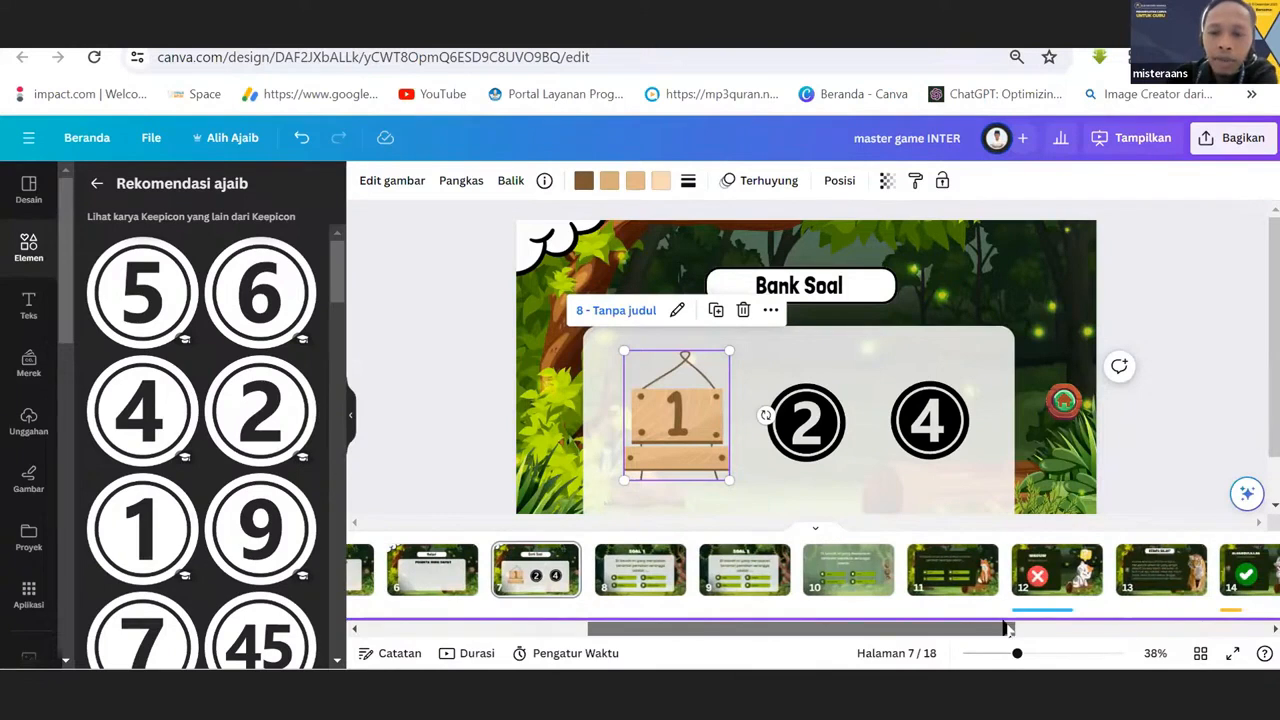
click(630, 586)
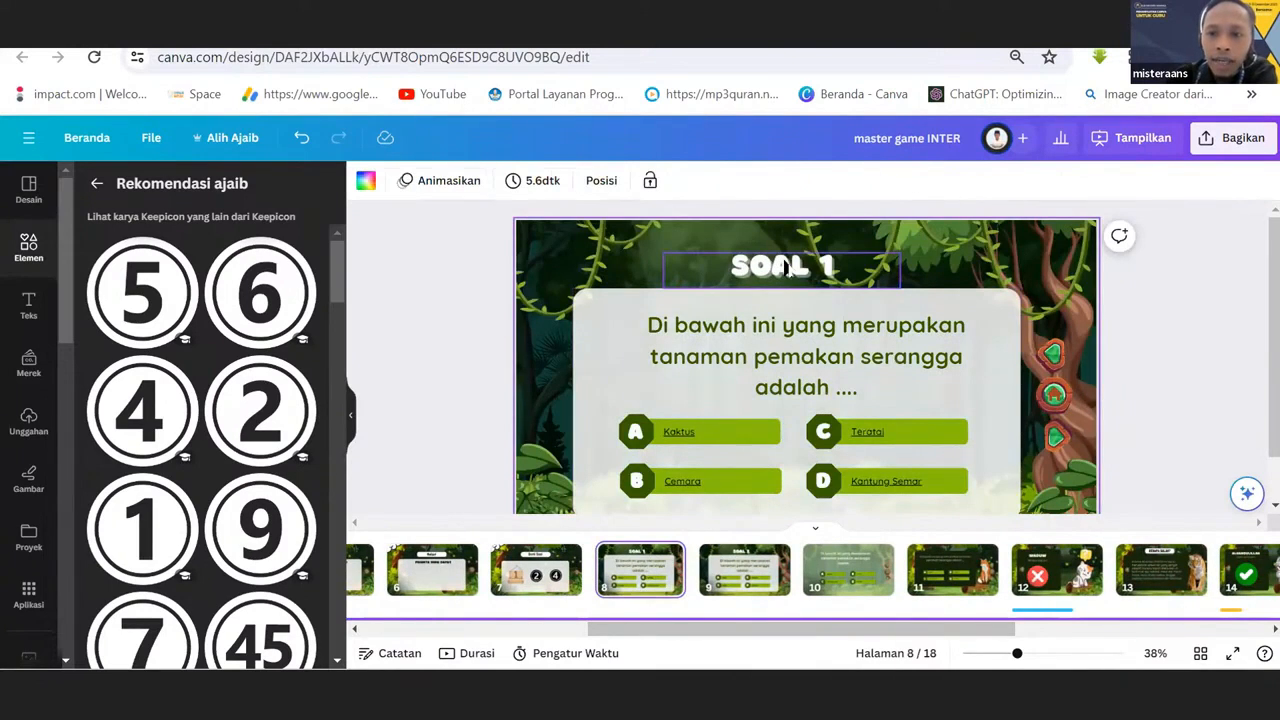
click(787, 269)
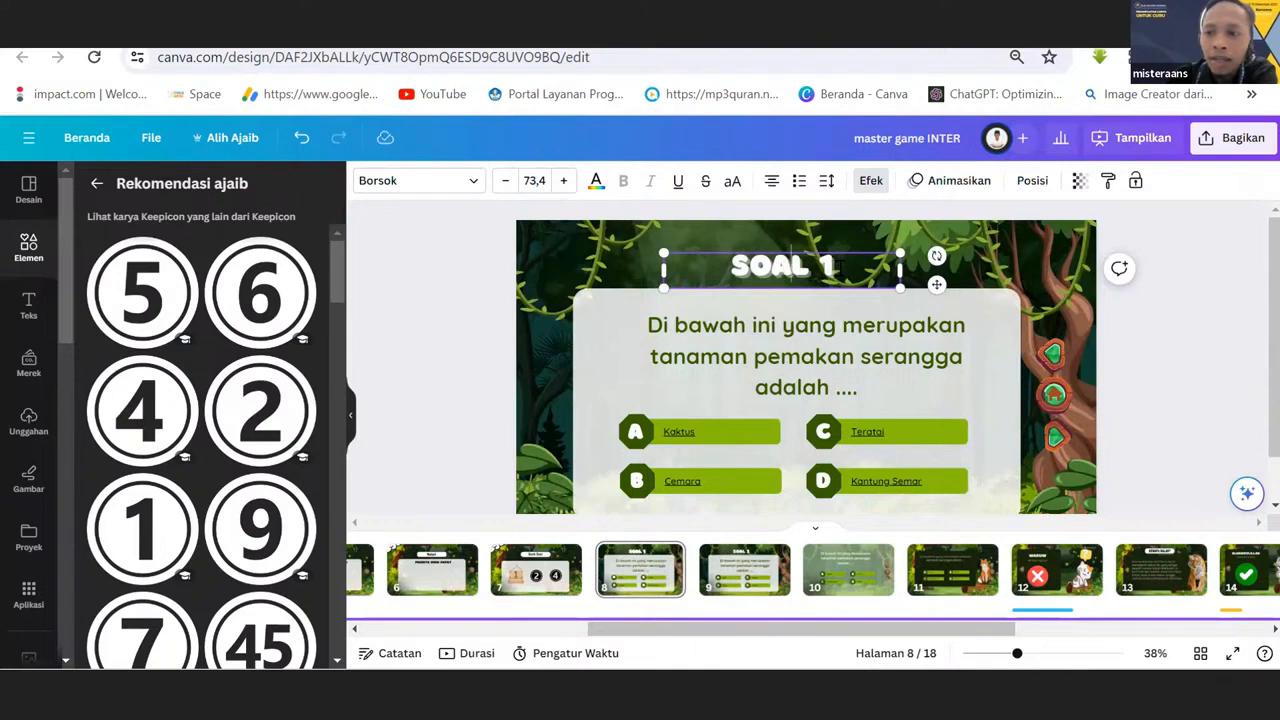
click(771, 235)
click(760, 262)
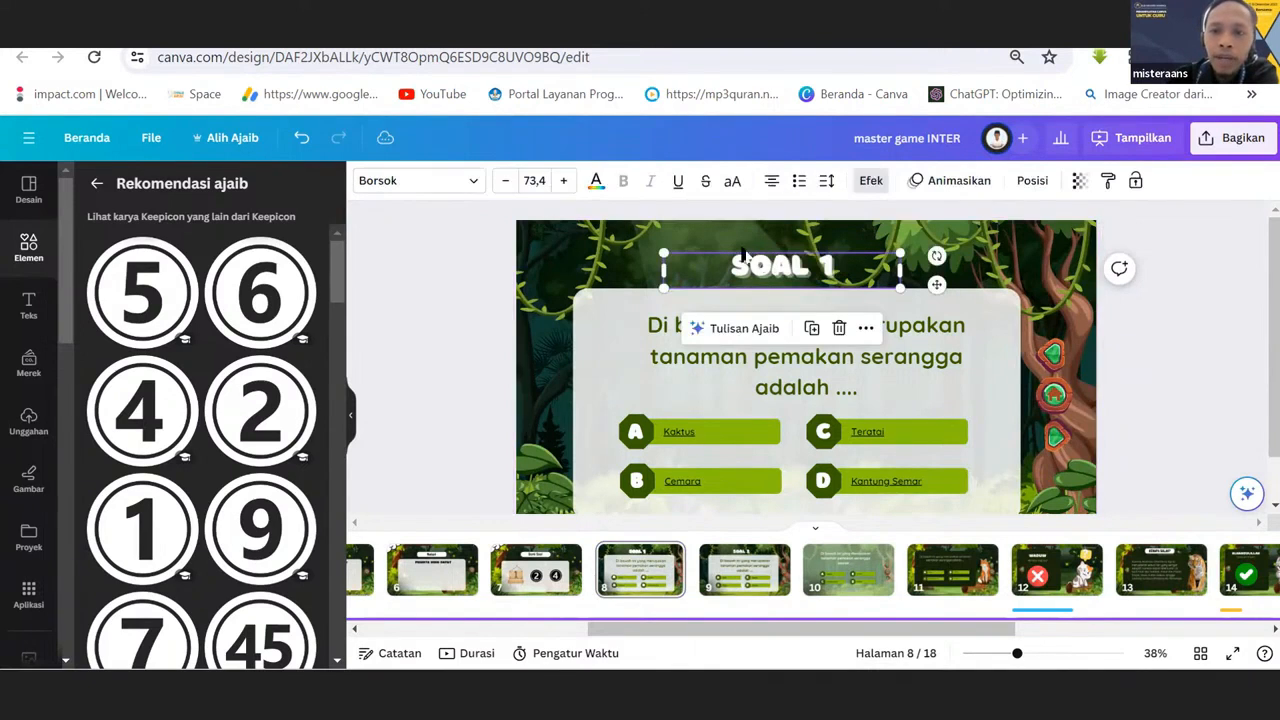
click(596, 181)
click(298, 620)
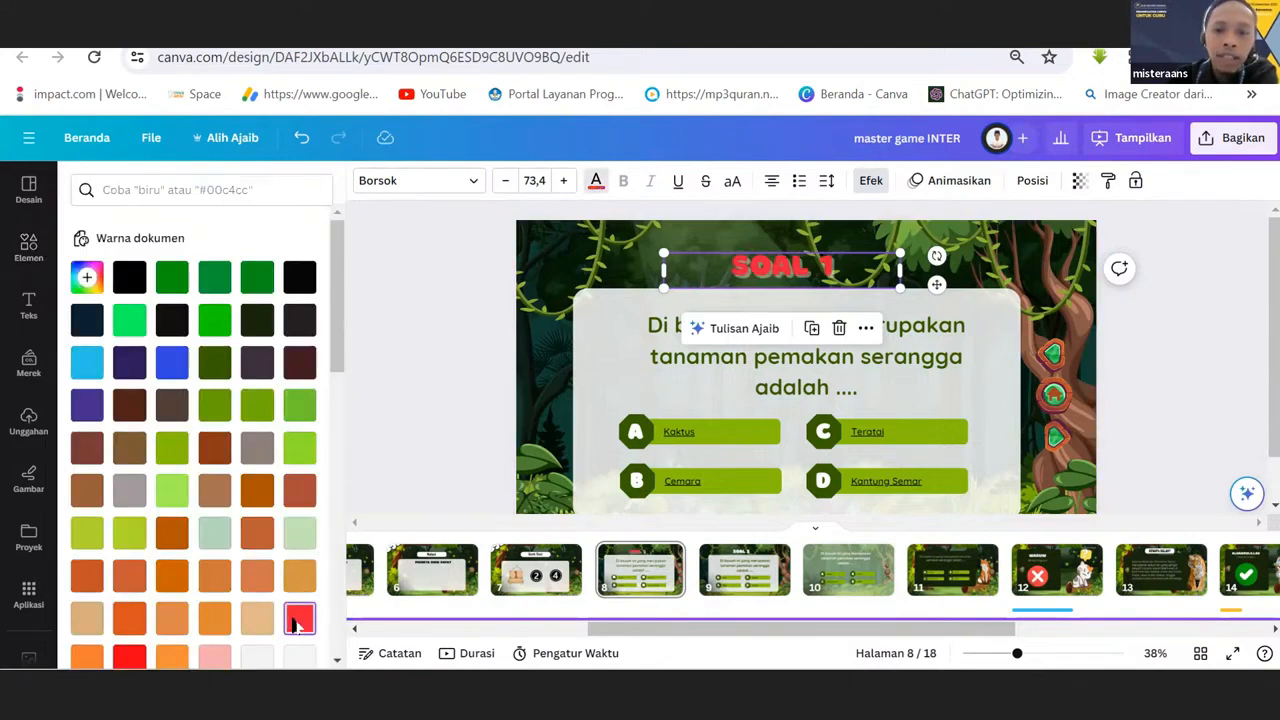
click(87, 449)
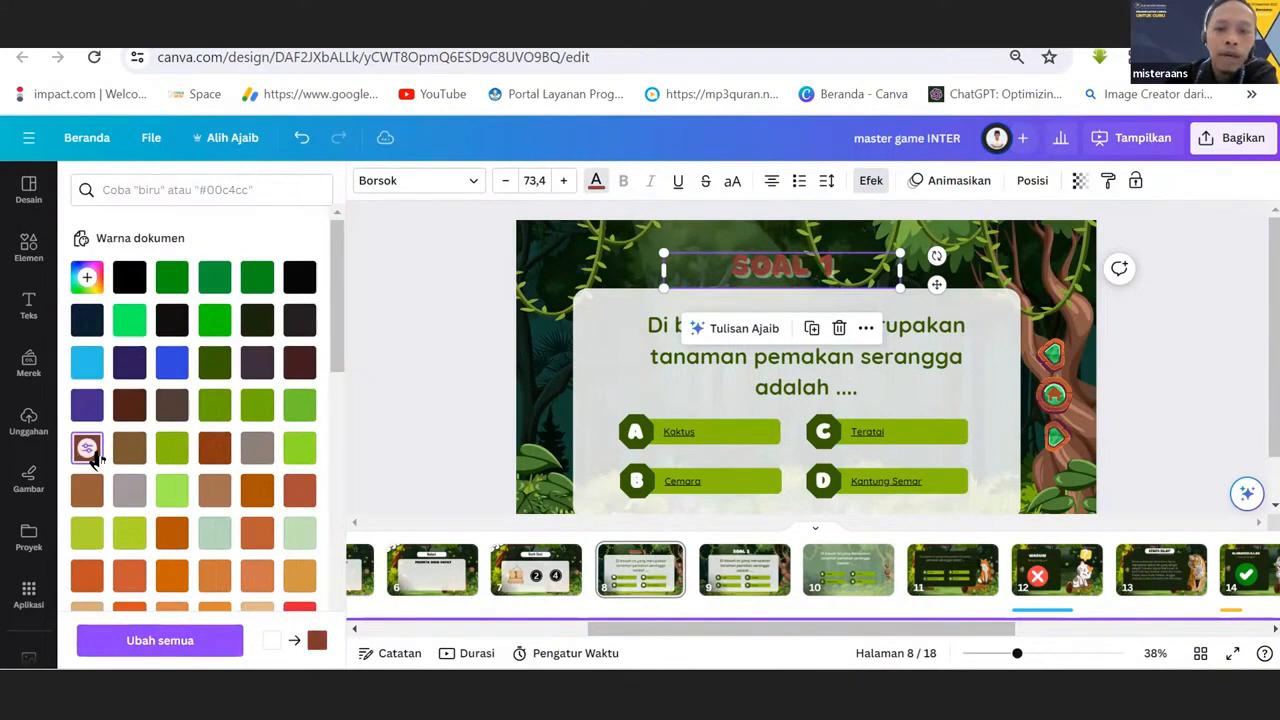
click(171, 537)
drag(340, 352, 349, 443)
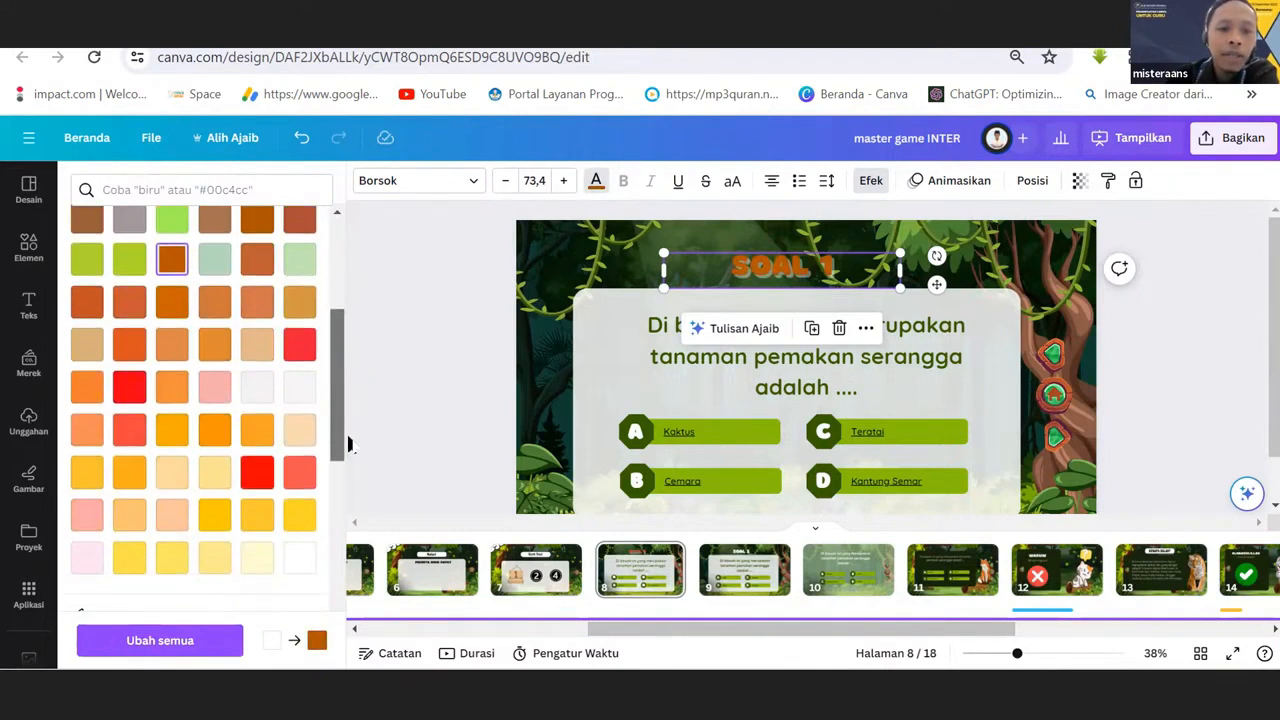
click(297, 497)
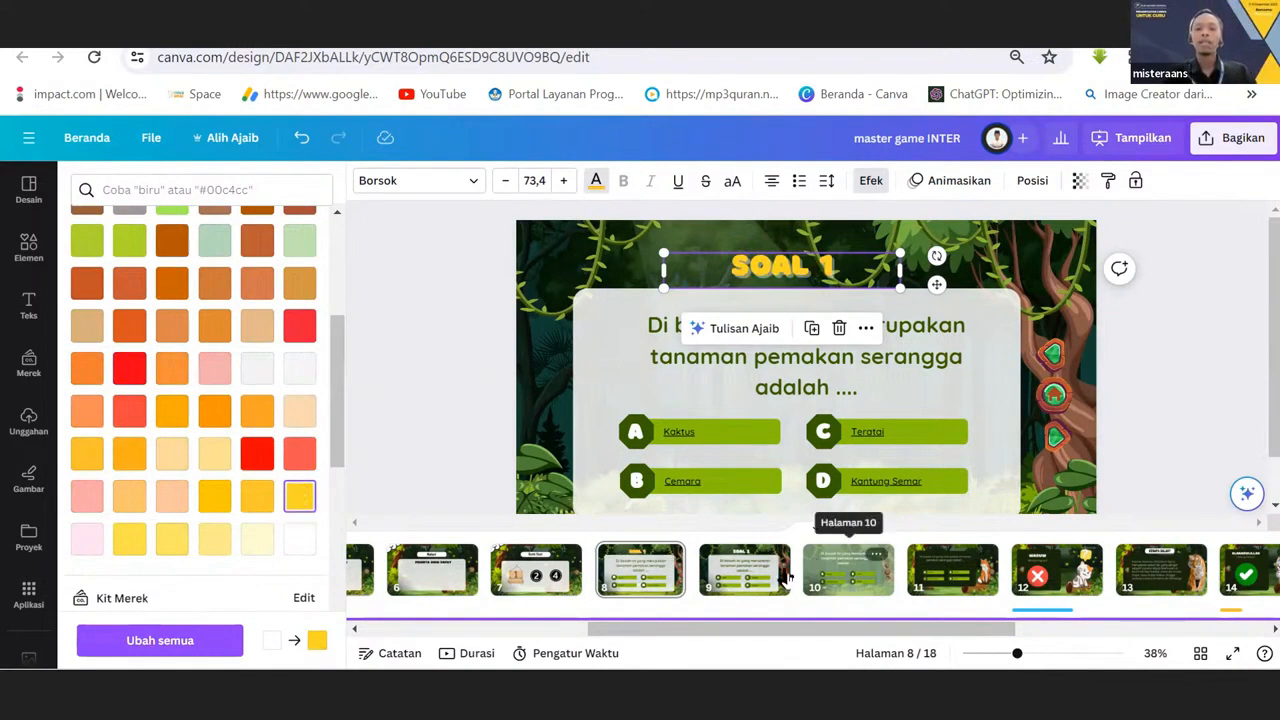
Review the question pages 8, 9 and 10, comparing their titles, question text and answer layouts.
click(743, 583)
click(845, 562)
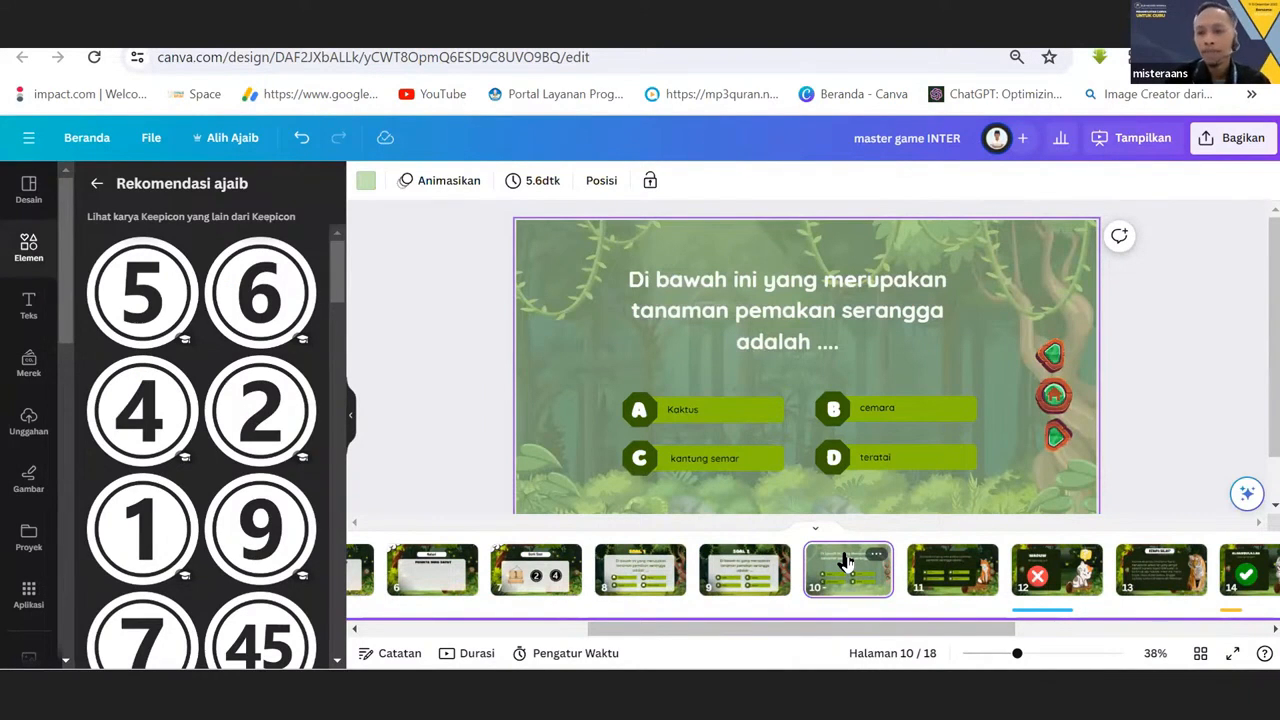
click(731, 588)
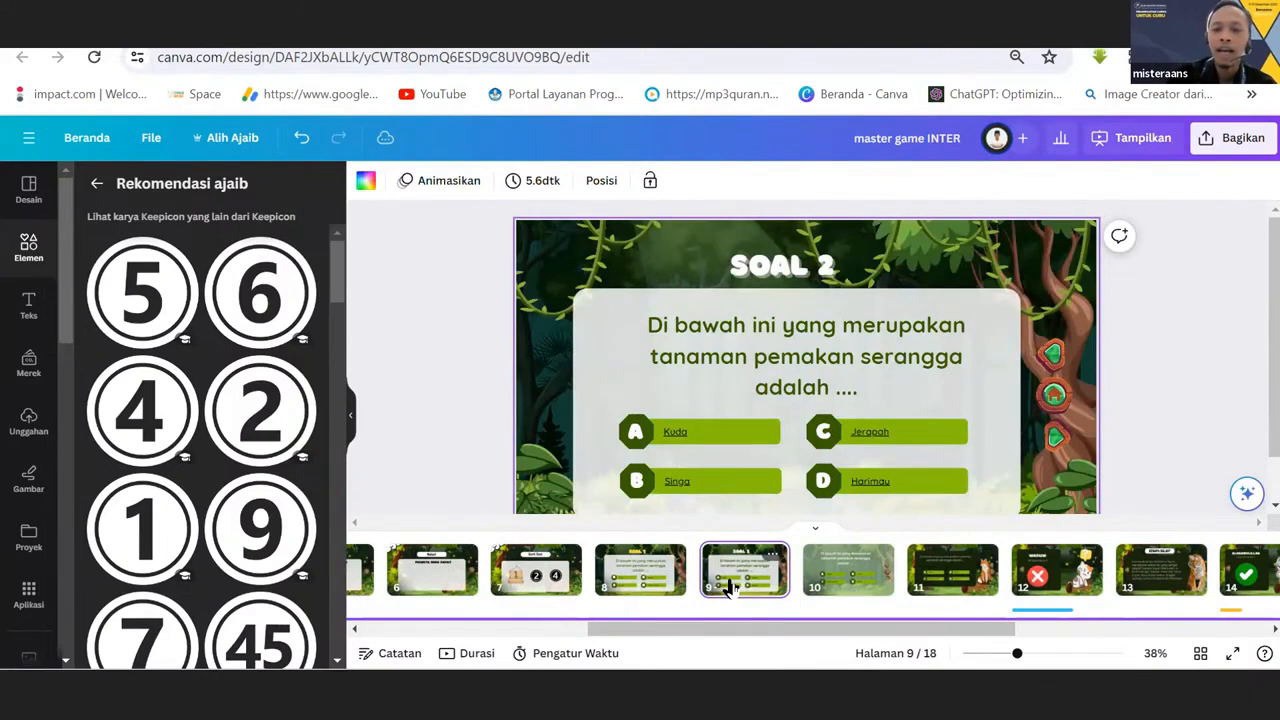
click(830, 582)
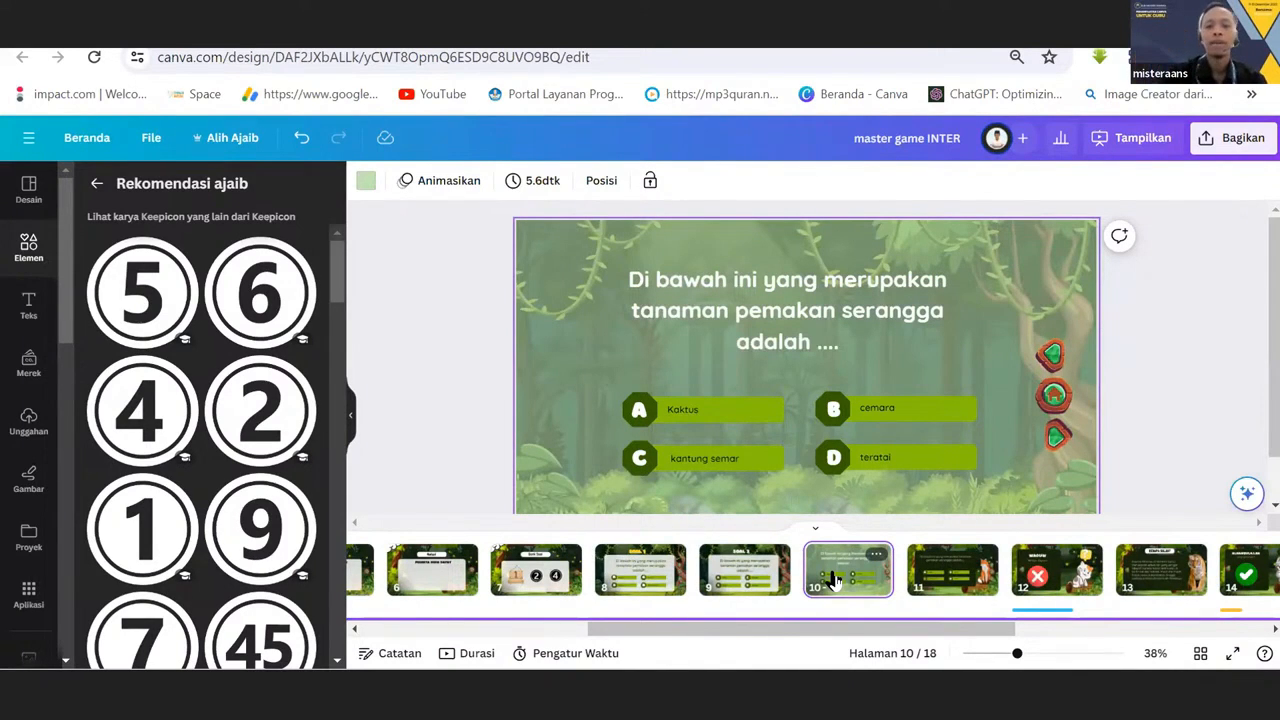
click(643, 562)
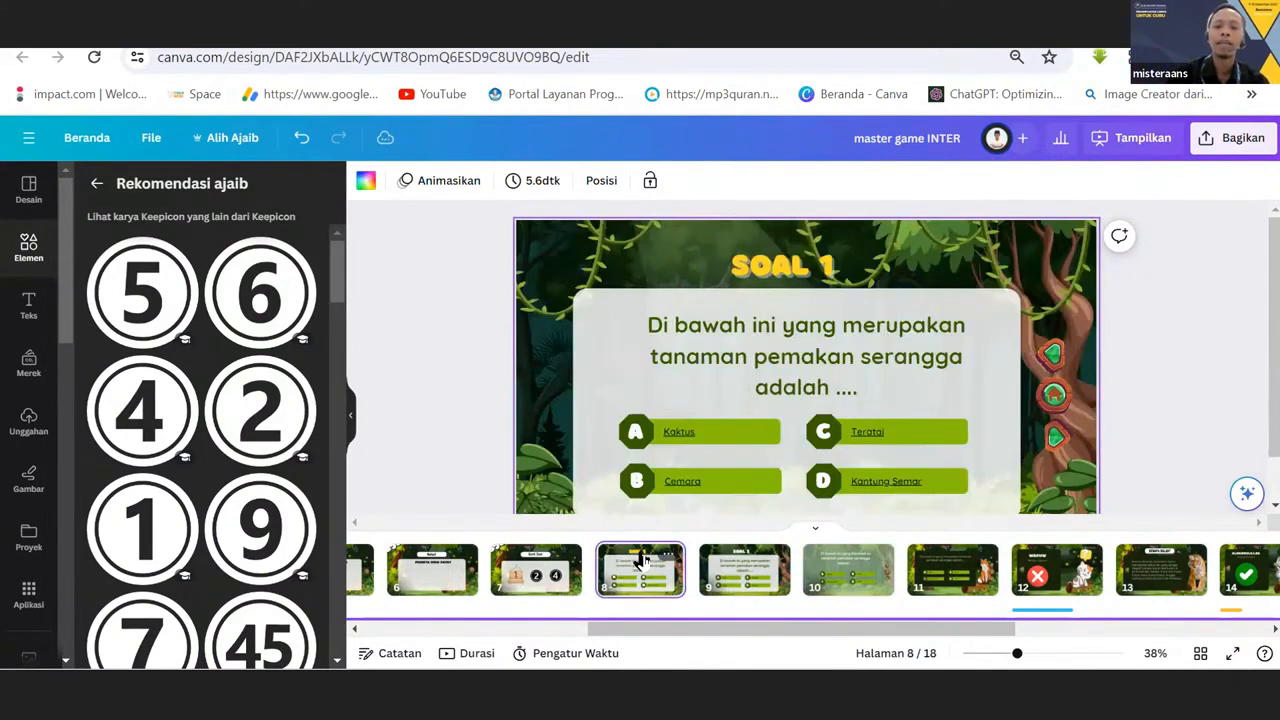
click(742, 570)
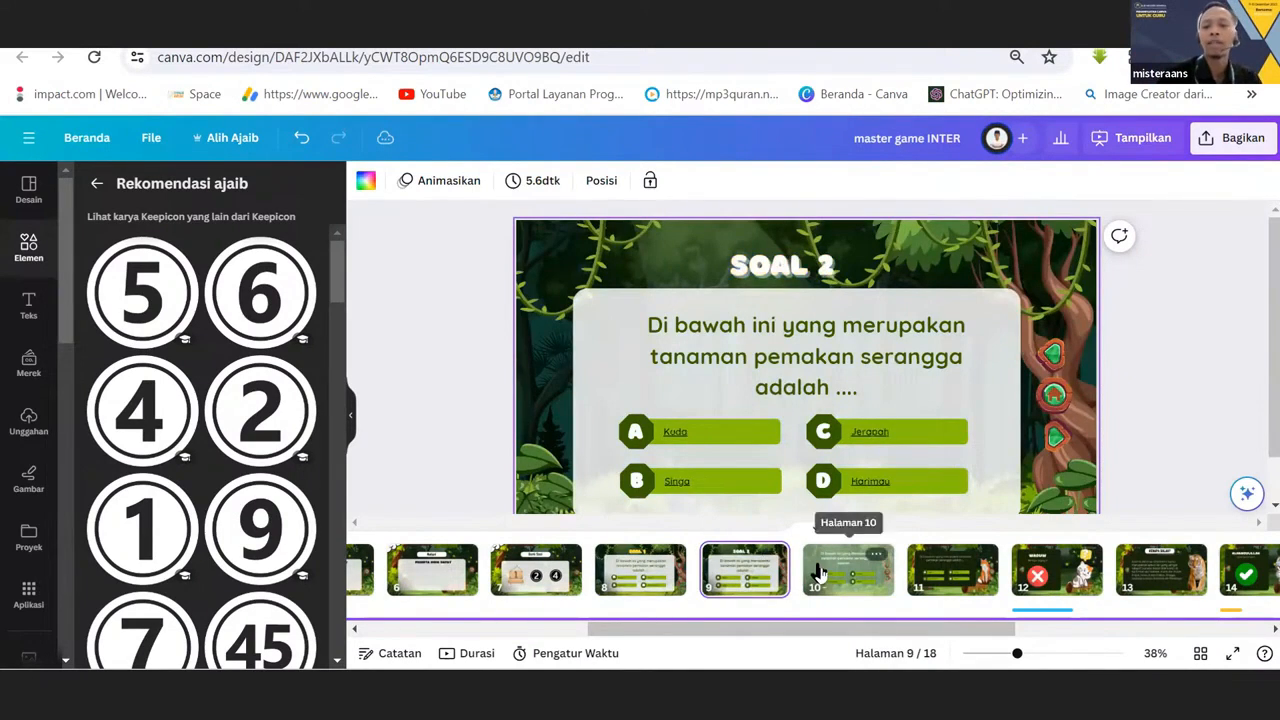
click(812, 571)
click(760, 566)
click(668, 572)
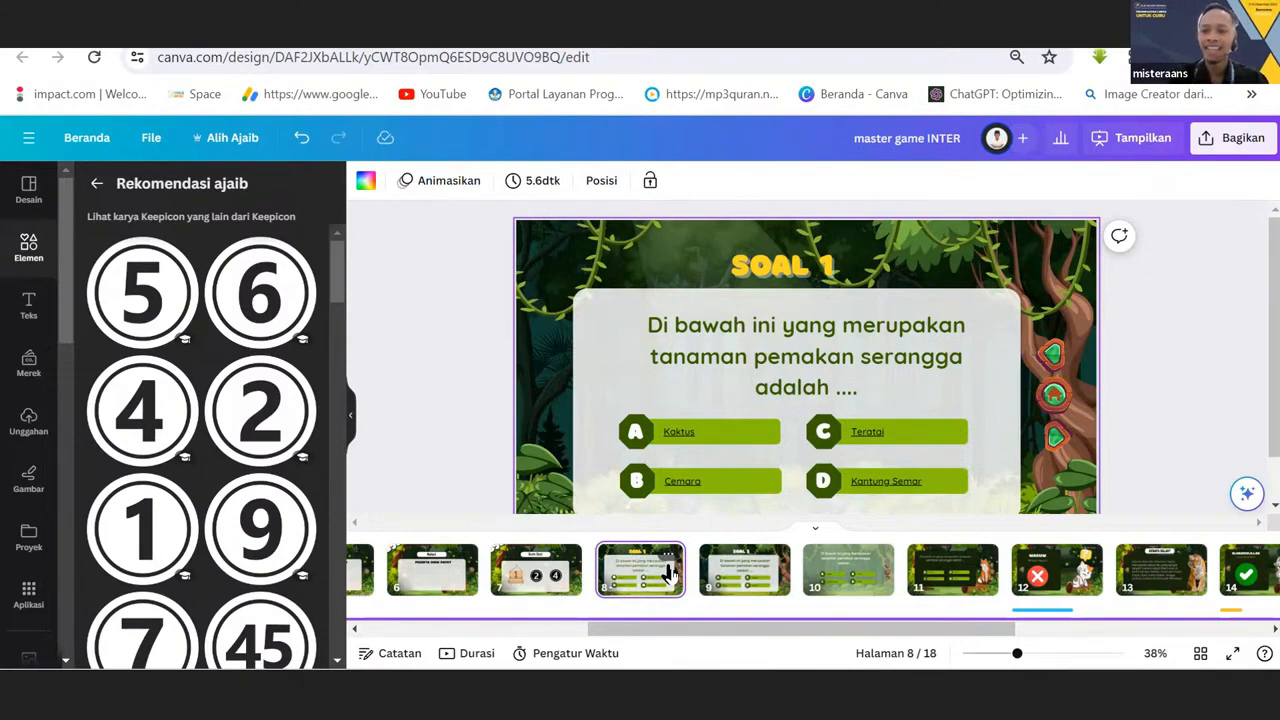
Compare the wooden board numbered 1 on the Bank Soal page with question pages 8 and 10 it could lead to.
drag(777, 626, 729, 646)
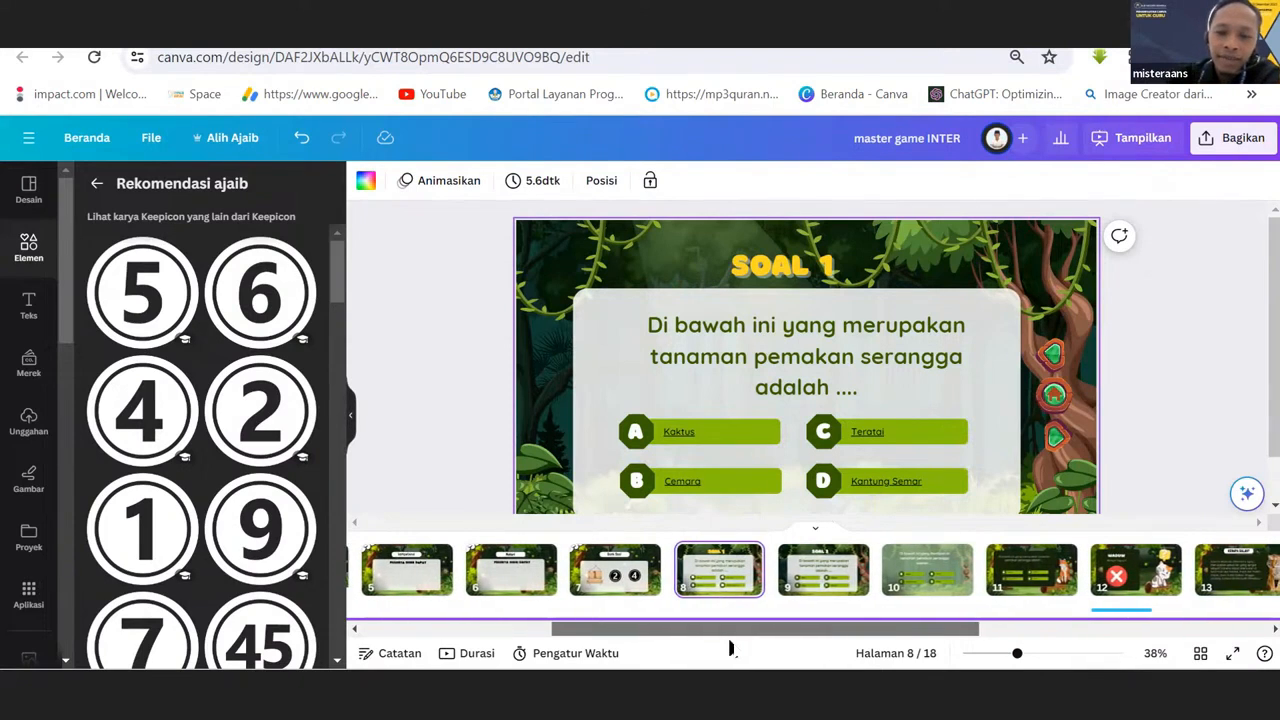
click(618, 588)
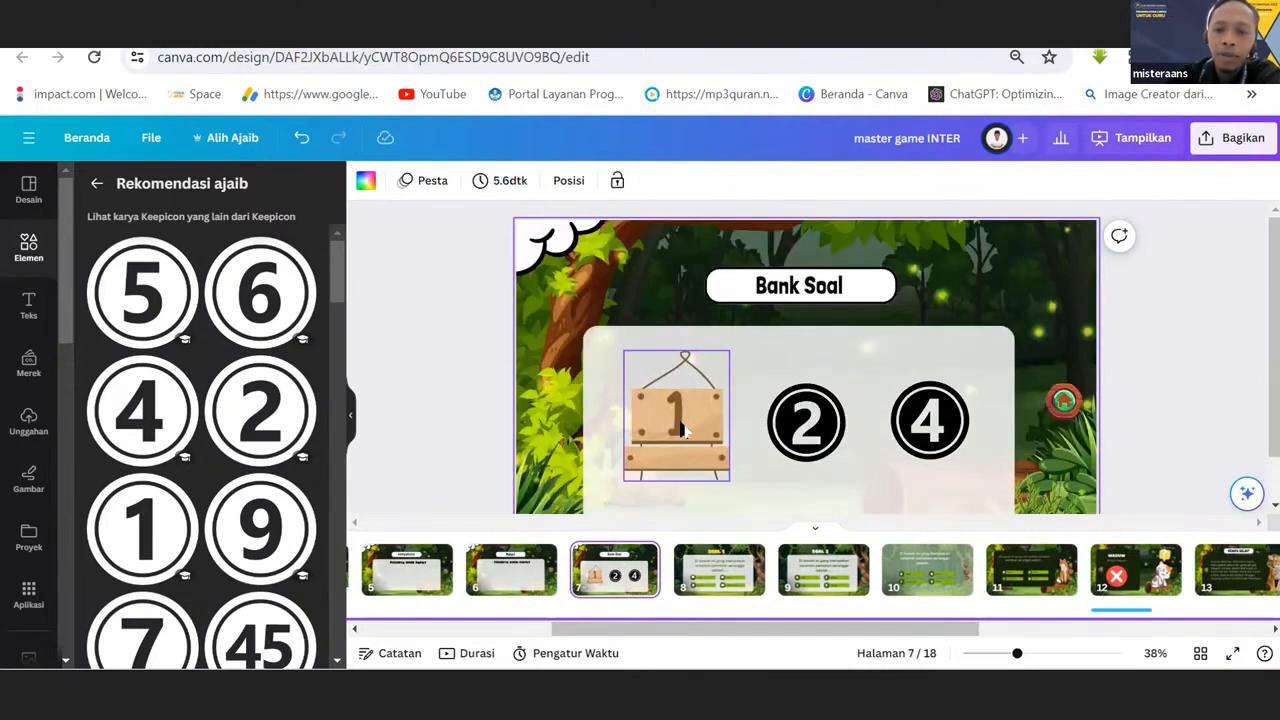
click(683, 428)
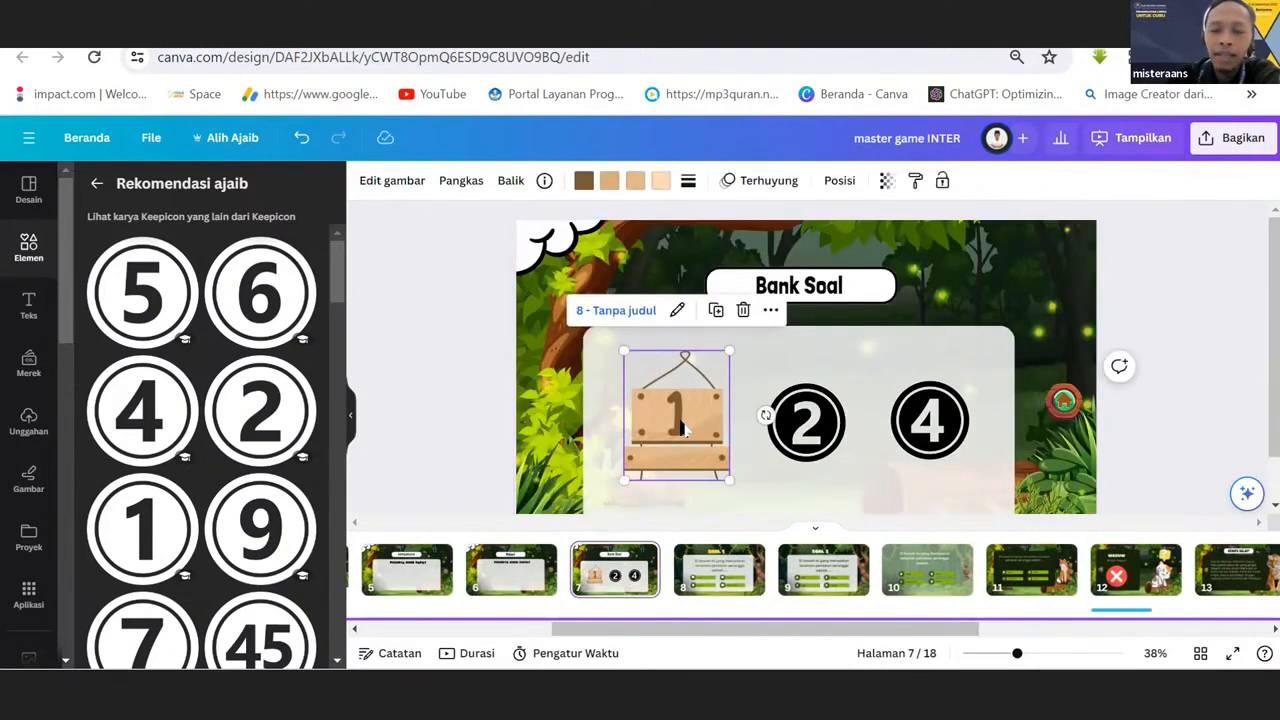
click(700, 580)
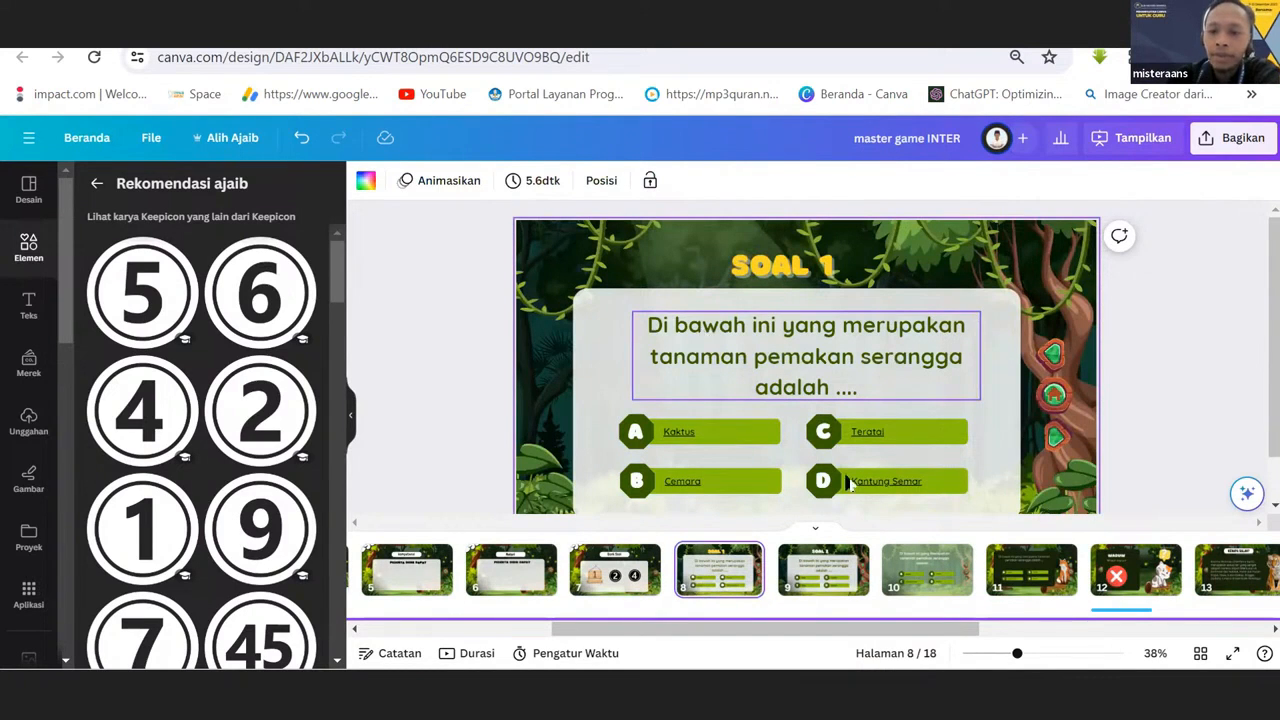
drag(913, 569, 686, 568)
drag(757, 568, 917, 583)
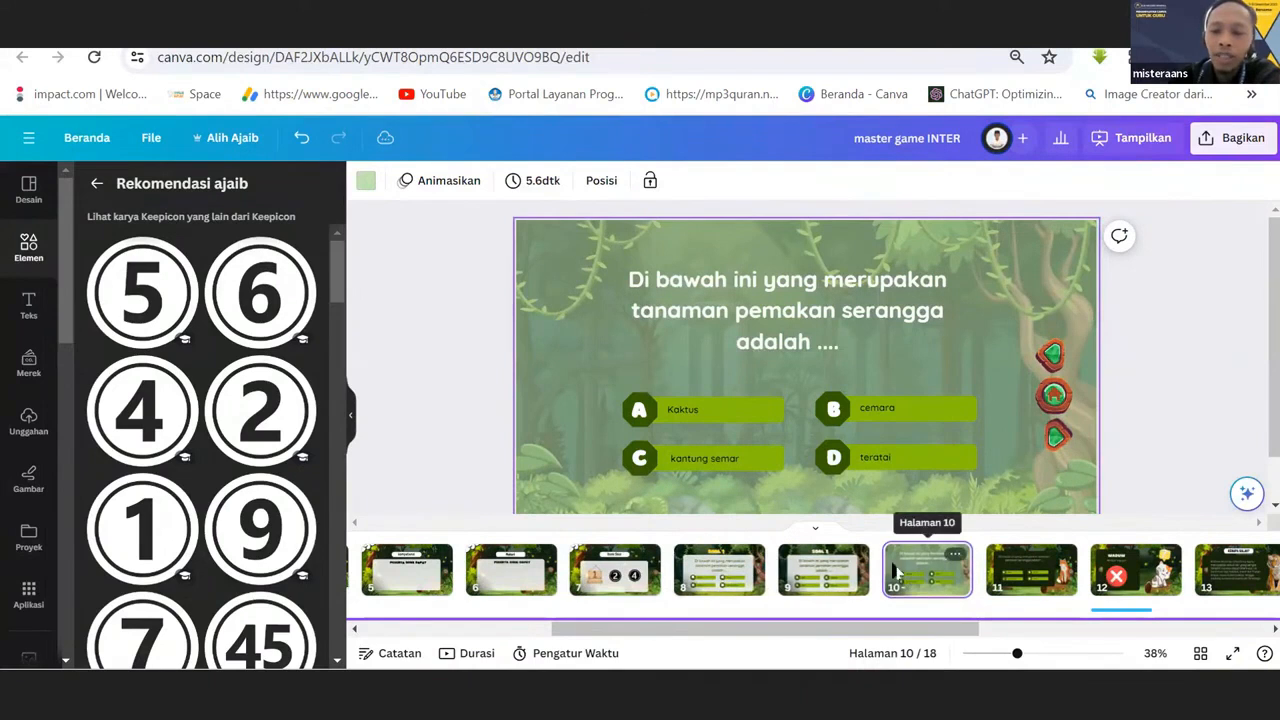
click(595, 583)
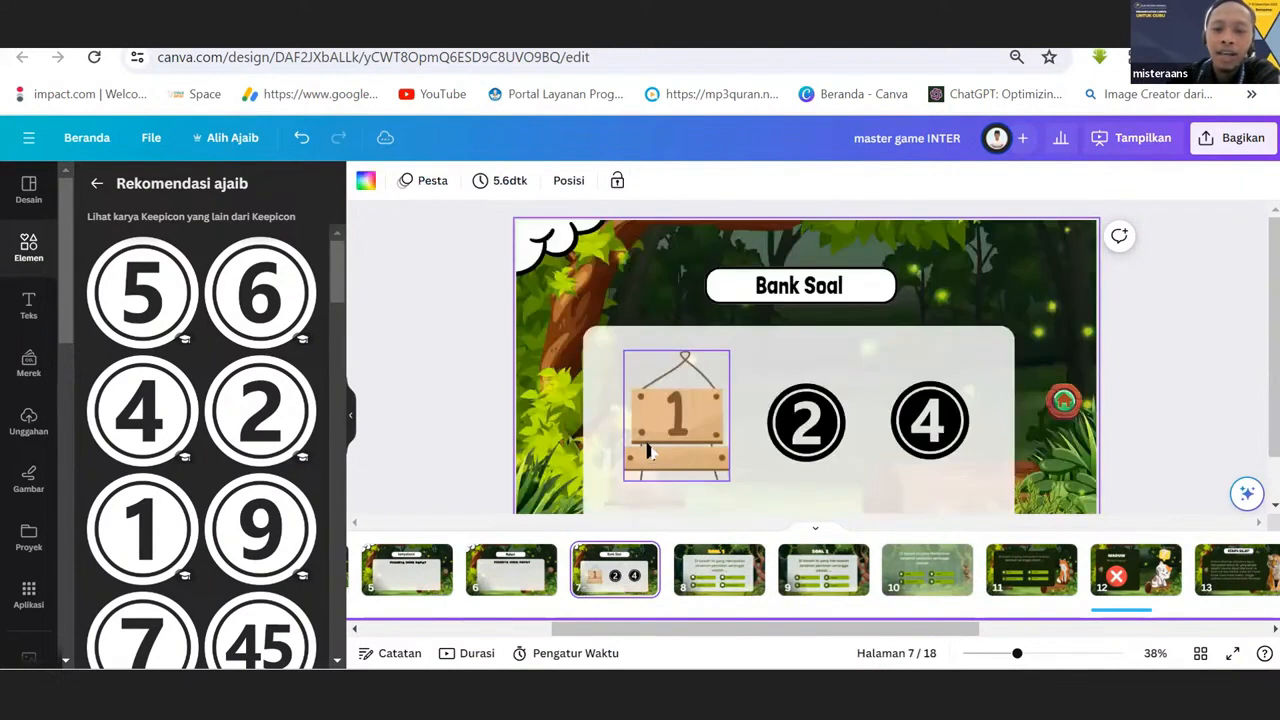
click(652, 448)
click(906, 588)
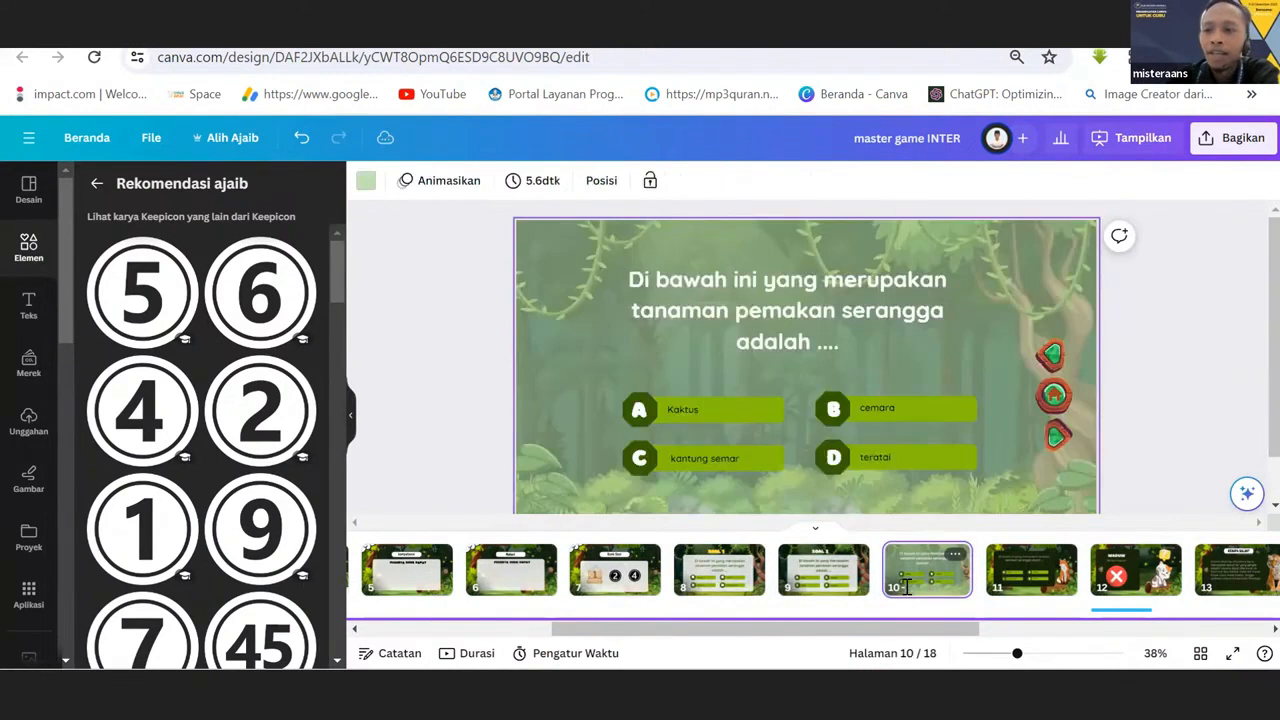
click(620, 575)
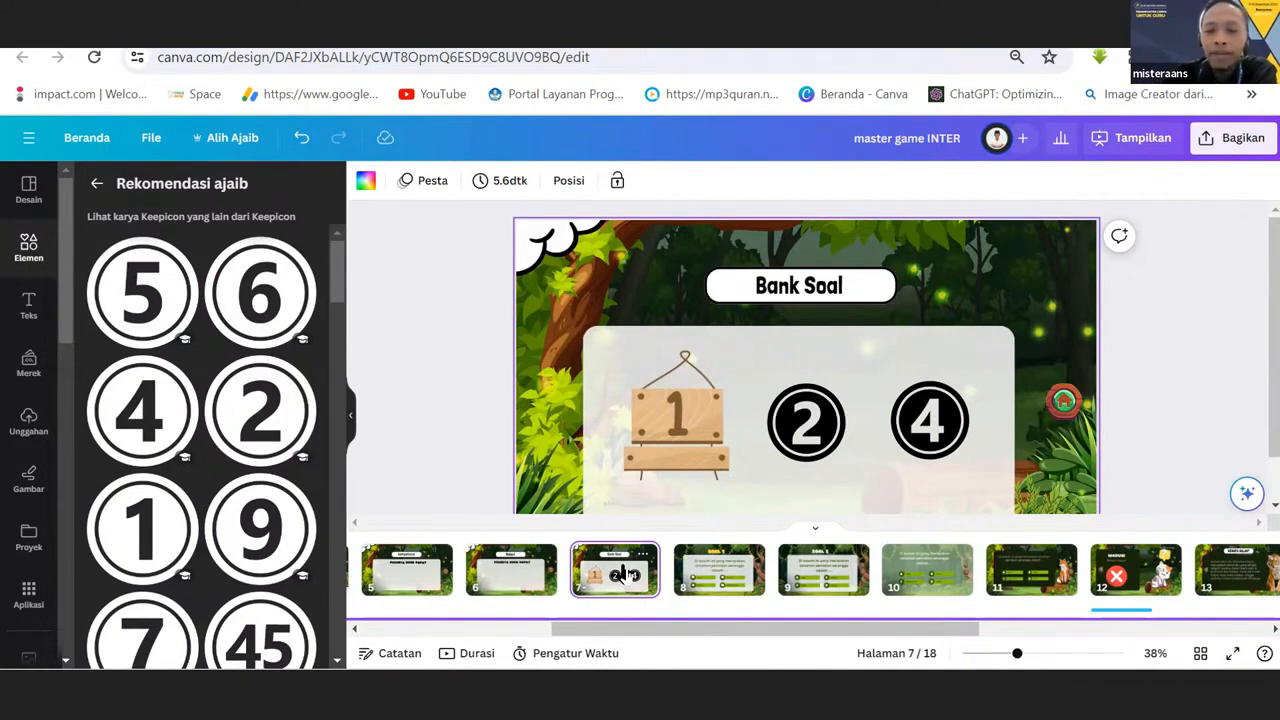
click(703, 562)
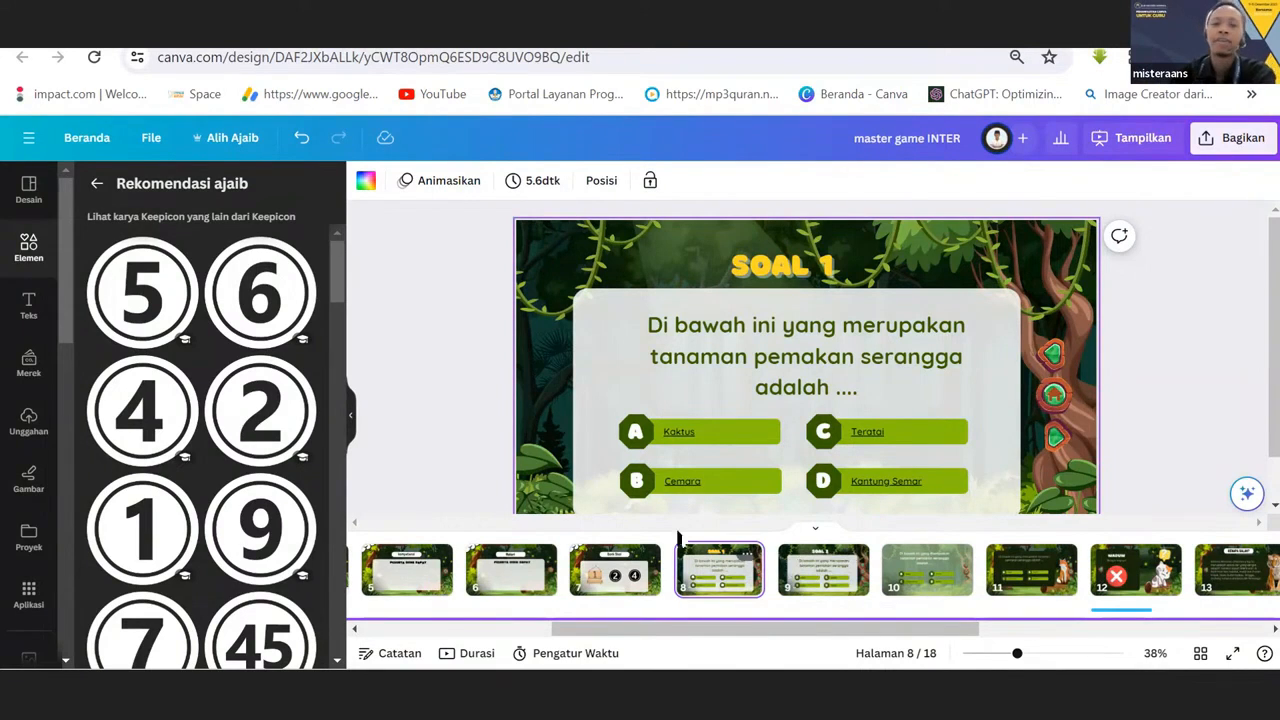
click(645, 576)
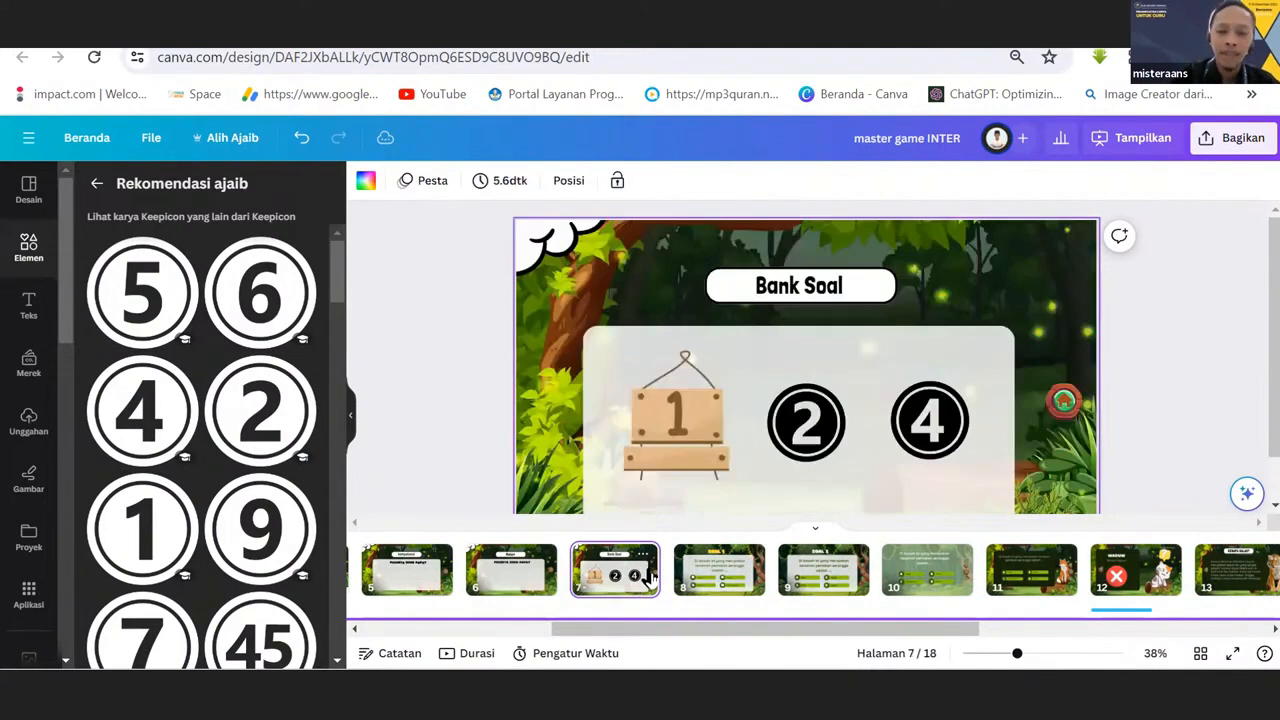
click(650, 460)
Examine the question text, the background panel and the grouped answer options A, B and C on the SOAL 1 page.
click(703, 574)
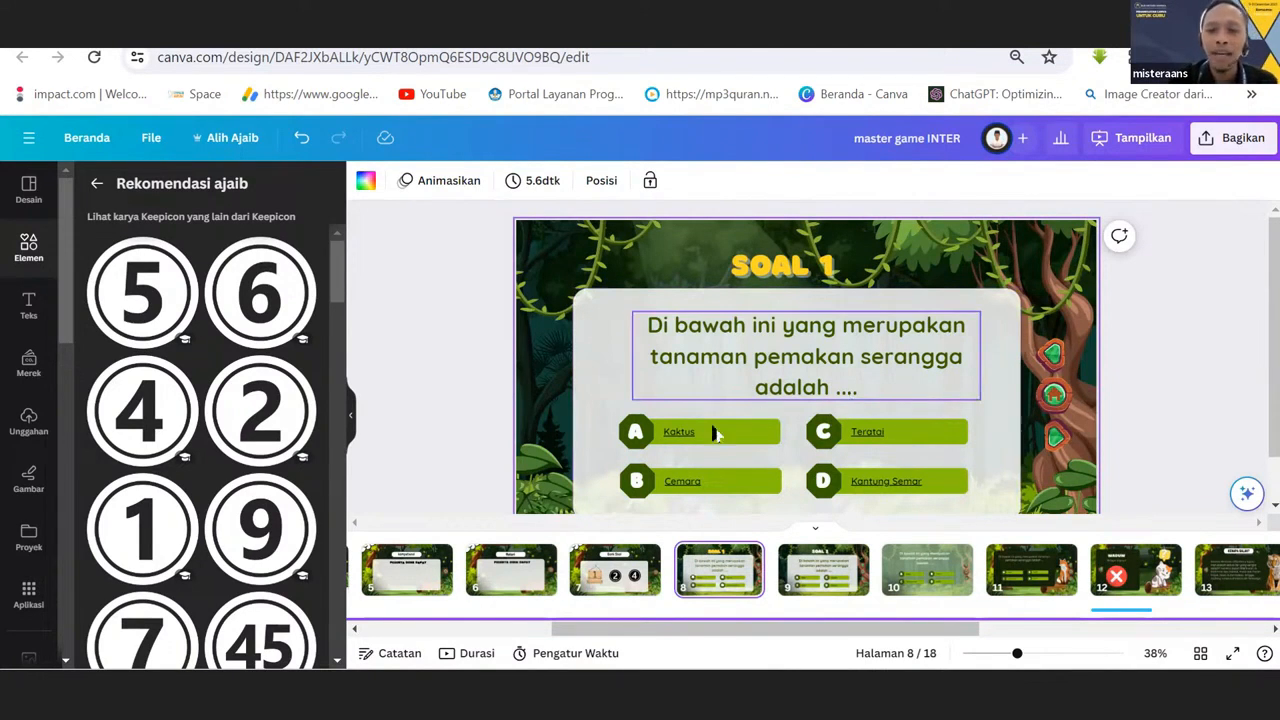
click(670, 430)
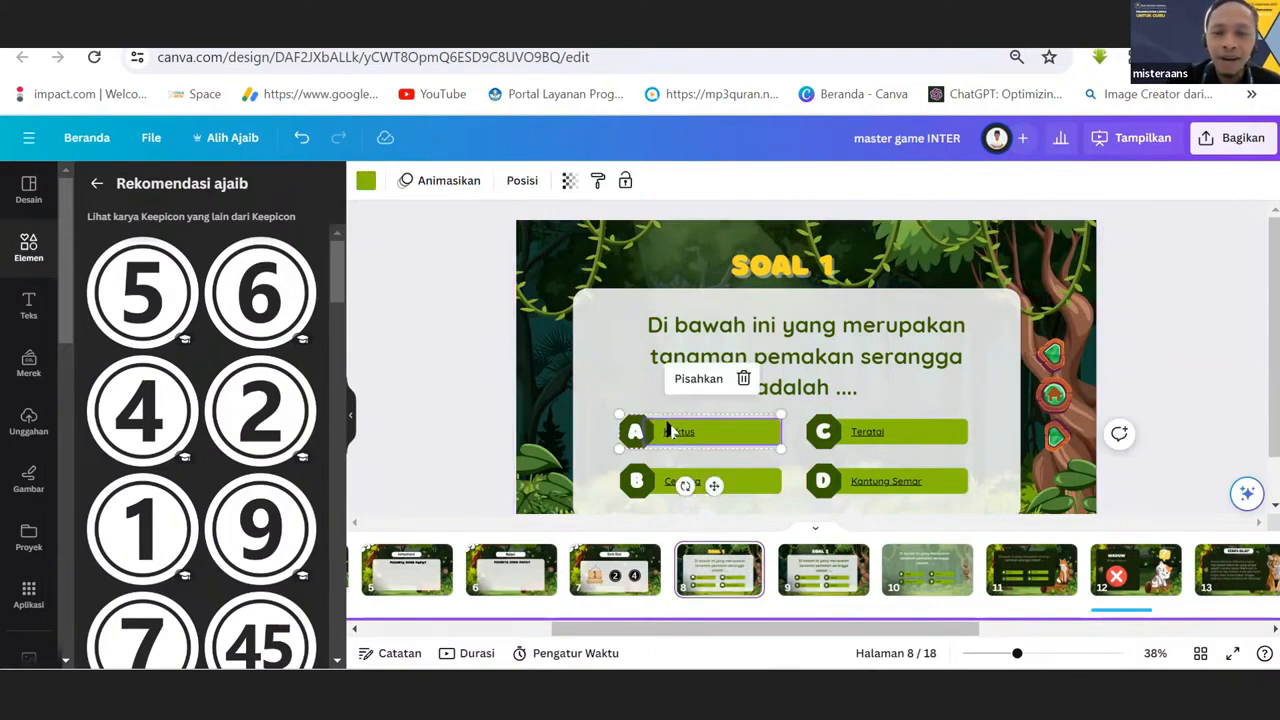
click(621, 402)
click(650, 433)
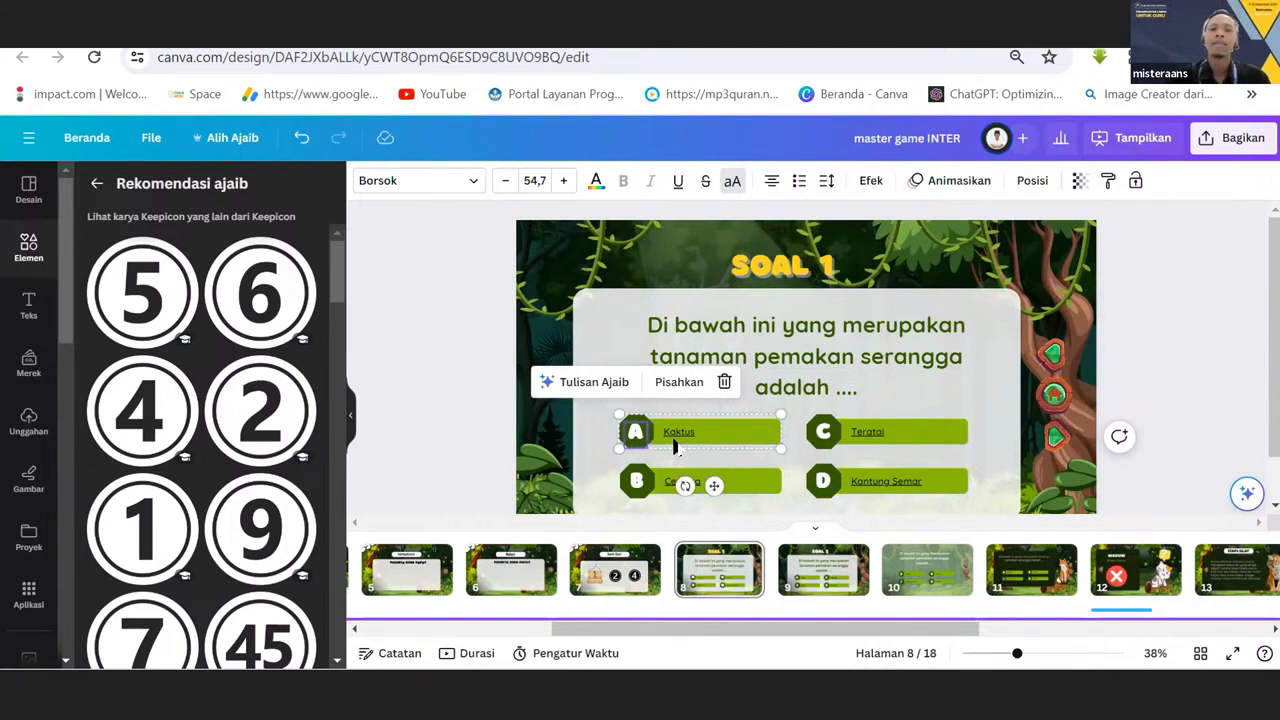
click(782, 330)
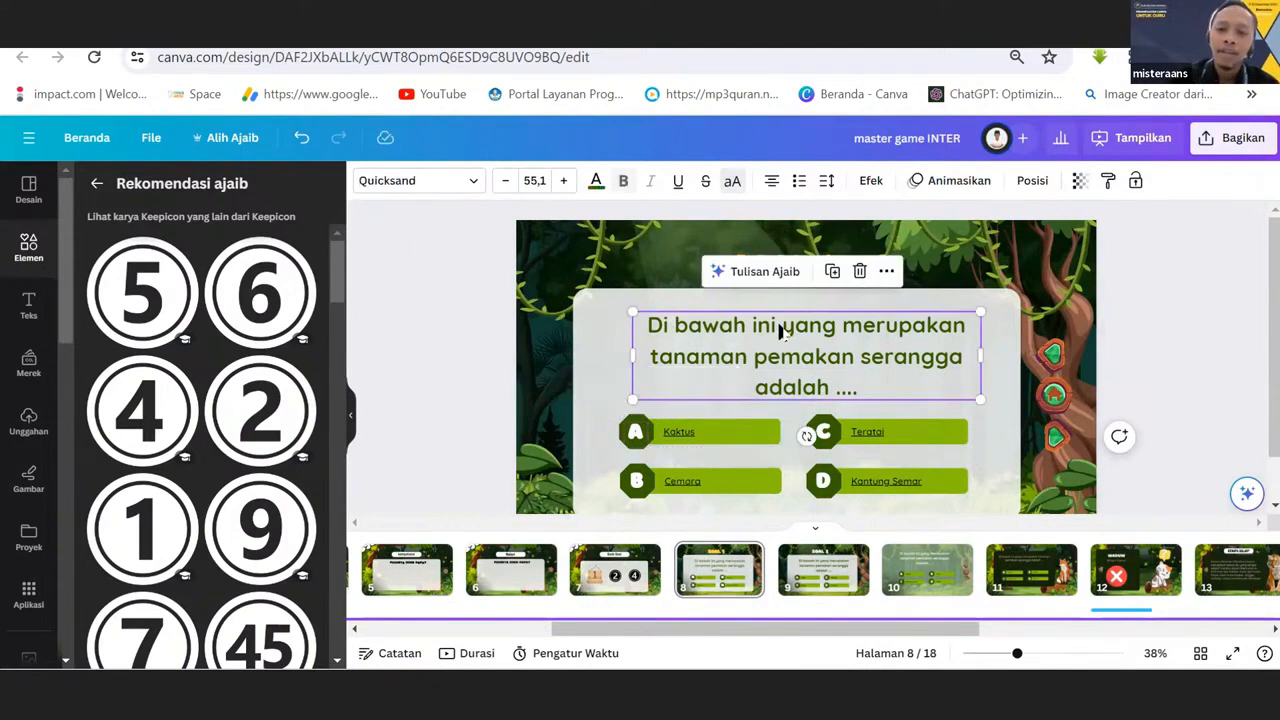
click(686, 441)
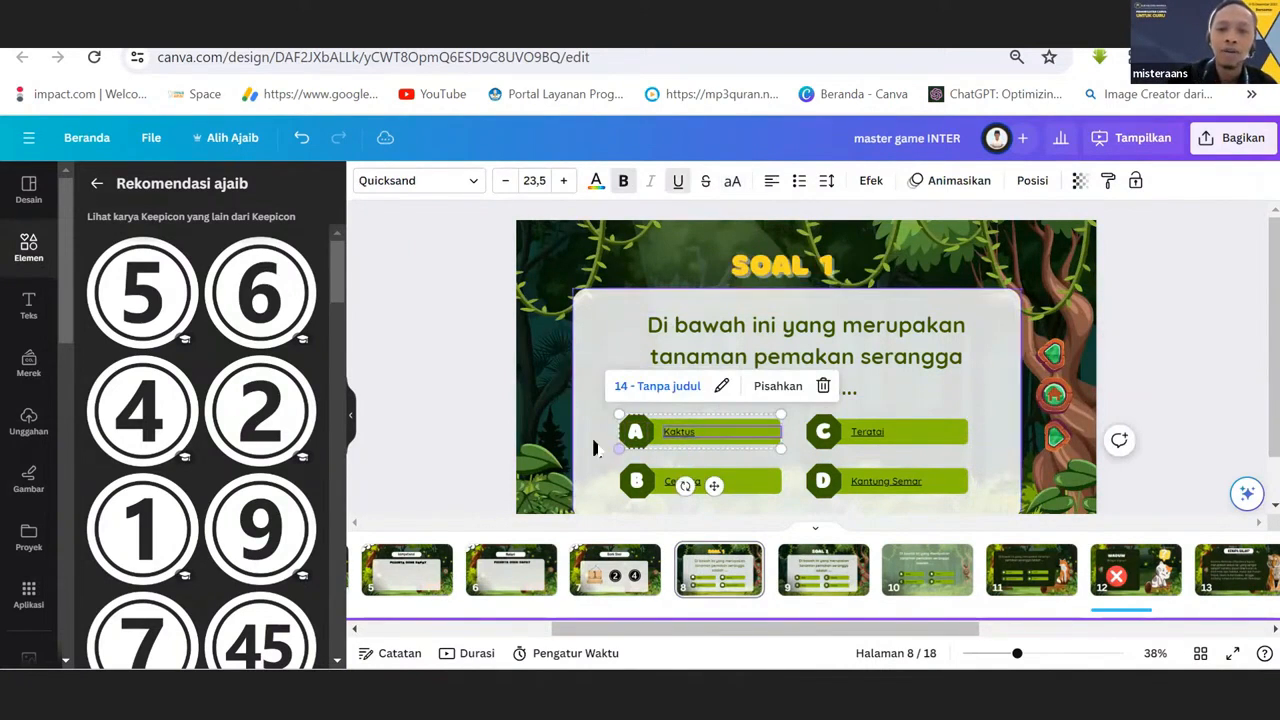
click(592, 445)
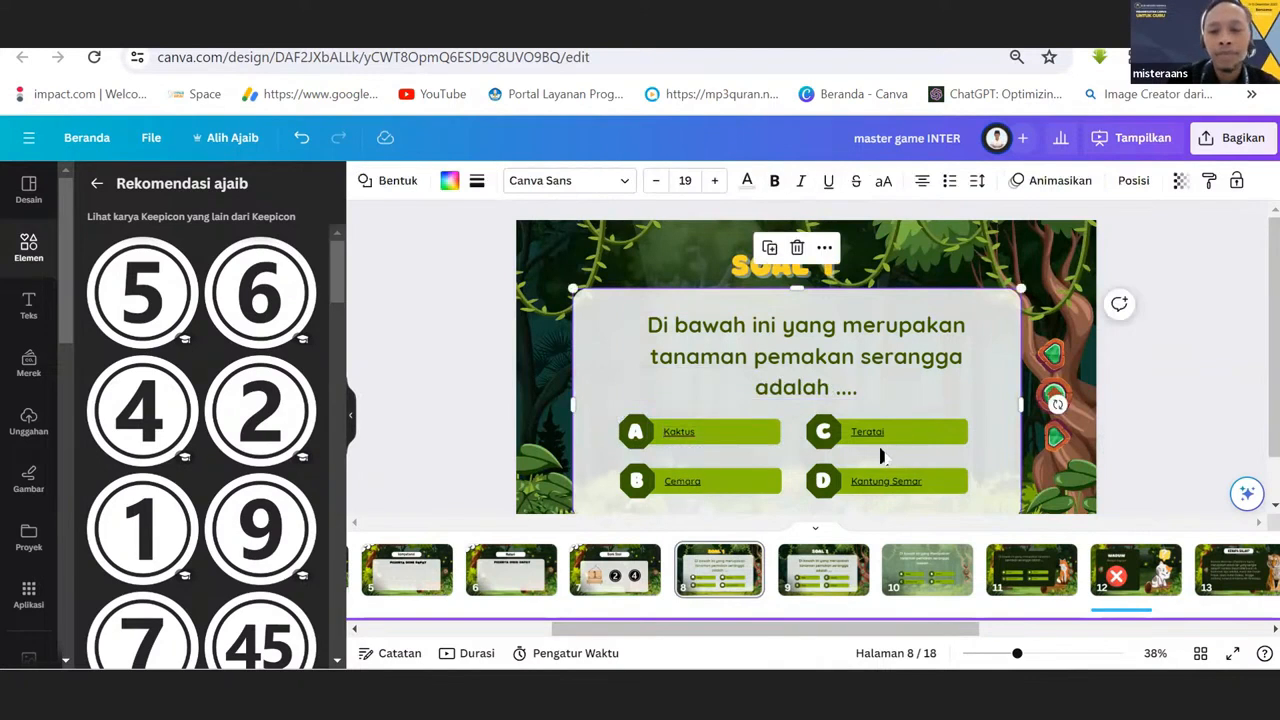
click(668, 450)
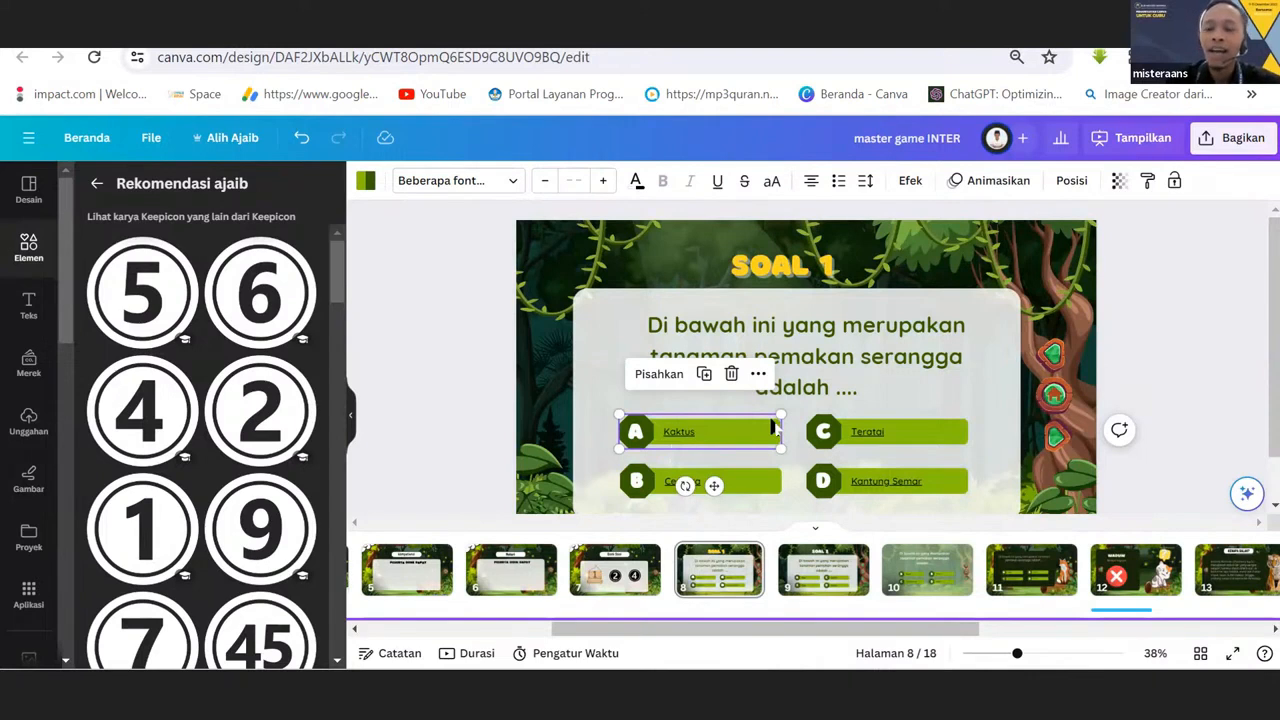
click(860, 442)
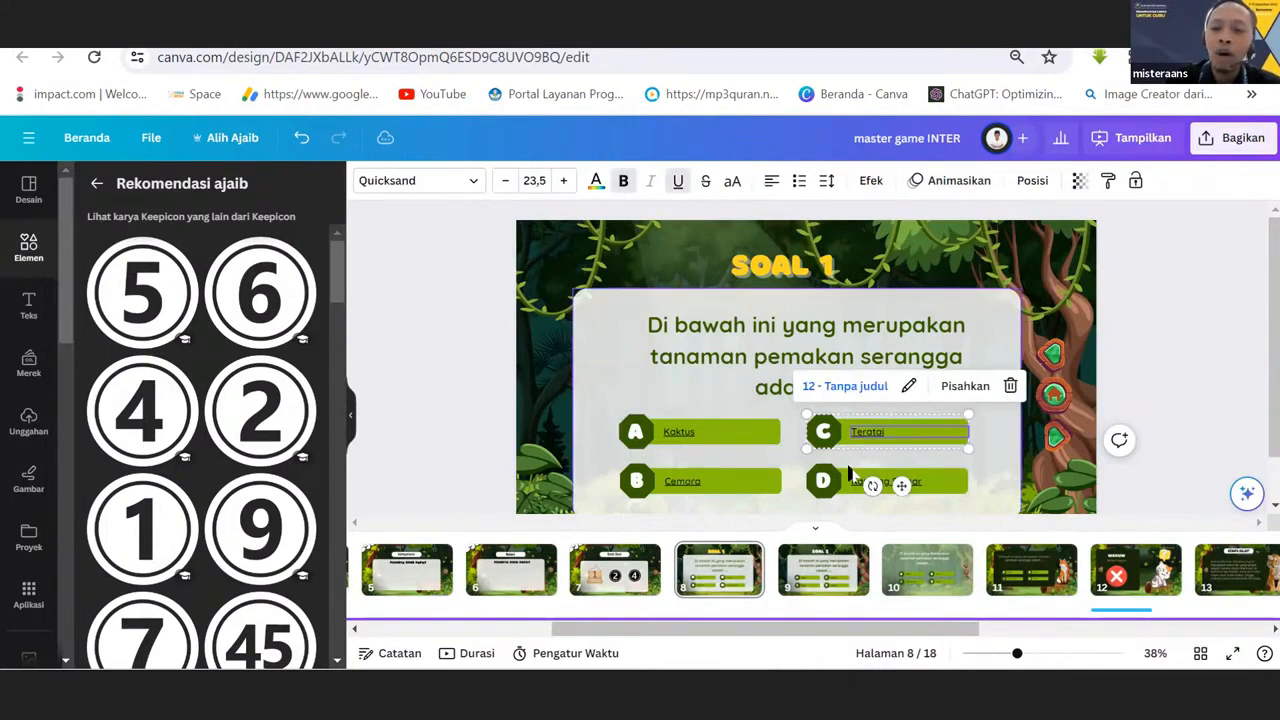
click(848, 475)
click(735, 481)
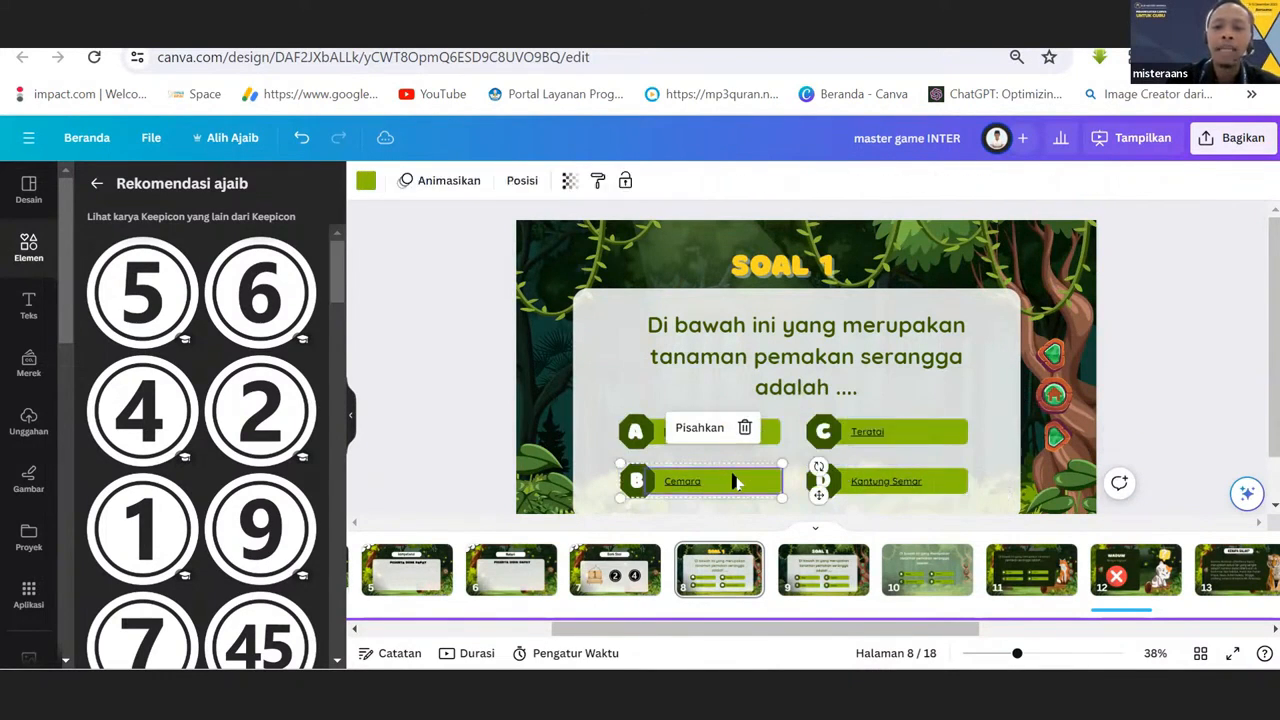
click(686, 388)
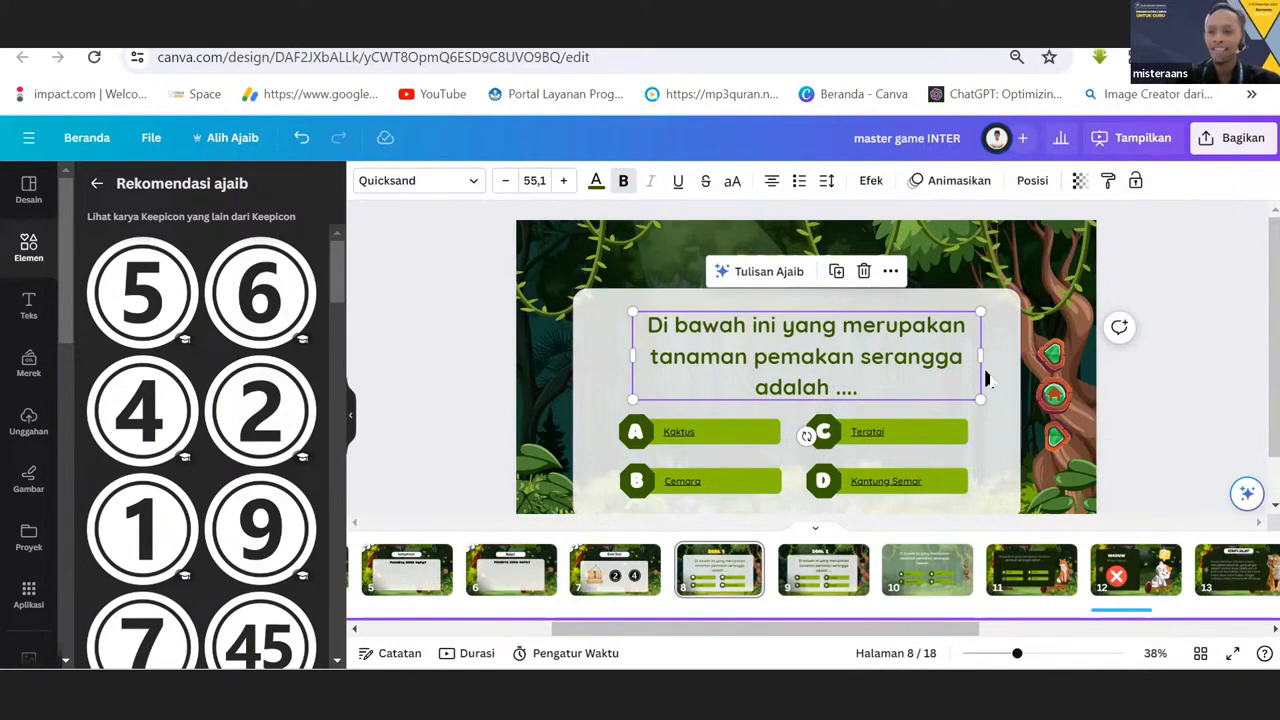
click(688, 440)
click(590, 412)
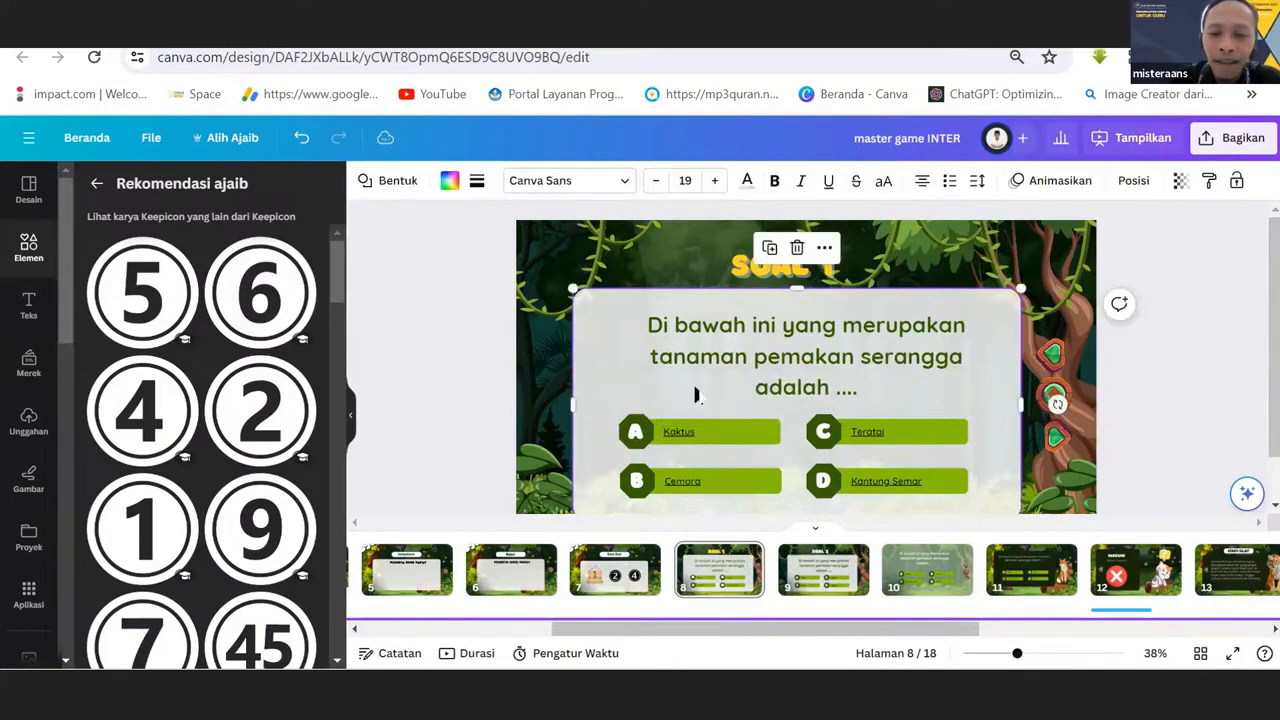
click(745, 427)
click(640, 440)
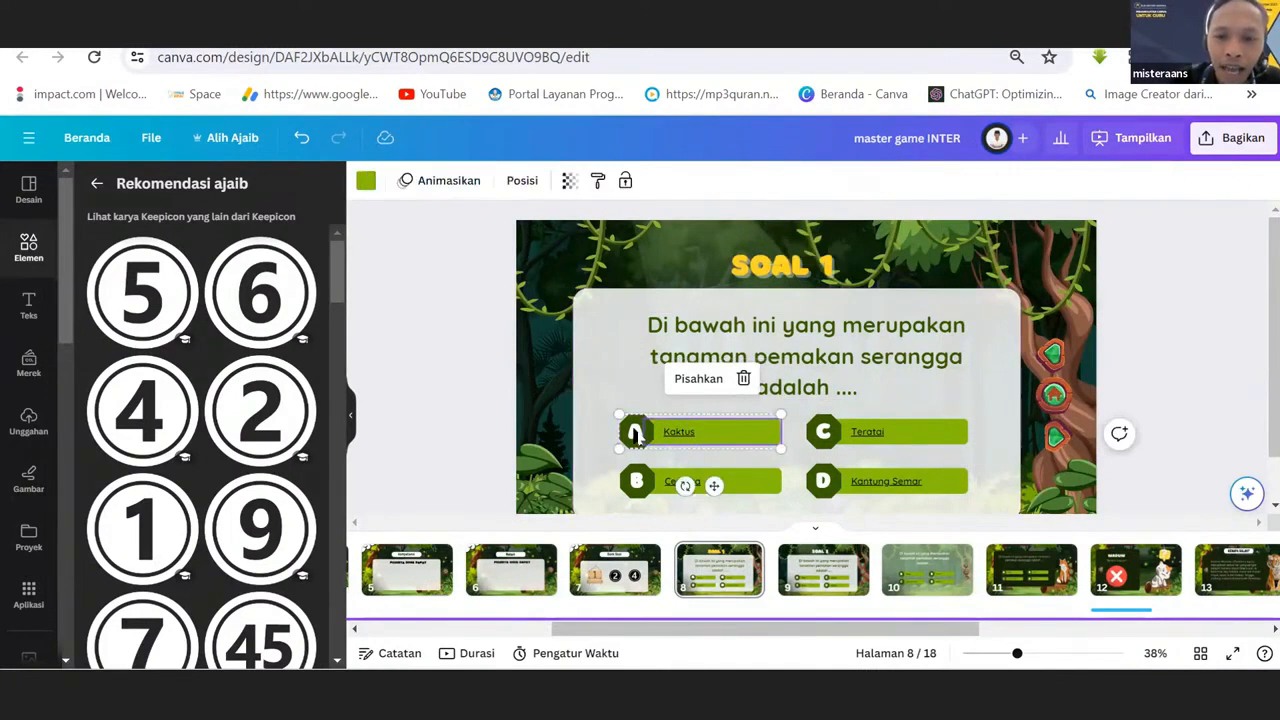
click(738, 434)
click(590, 373)
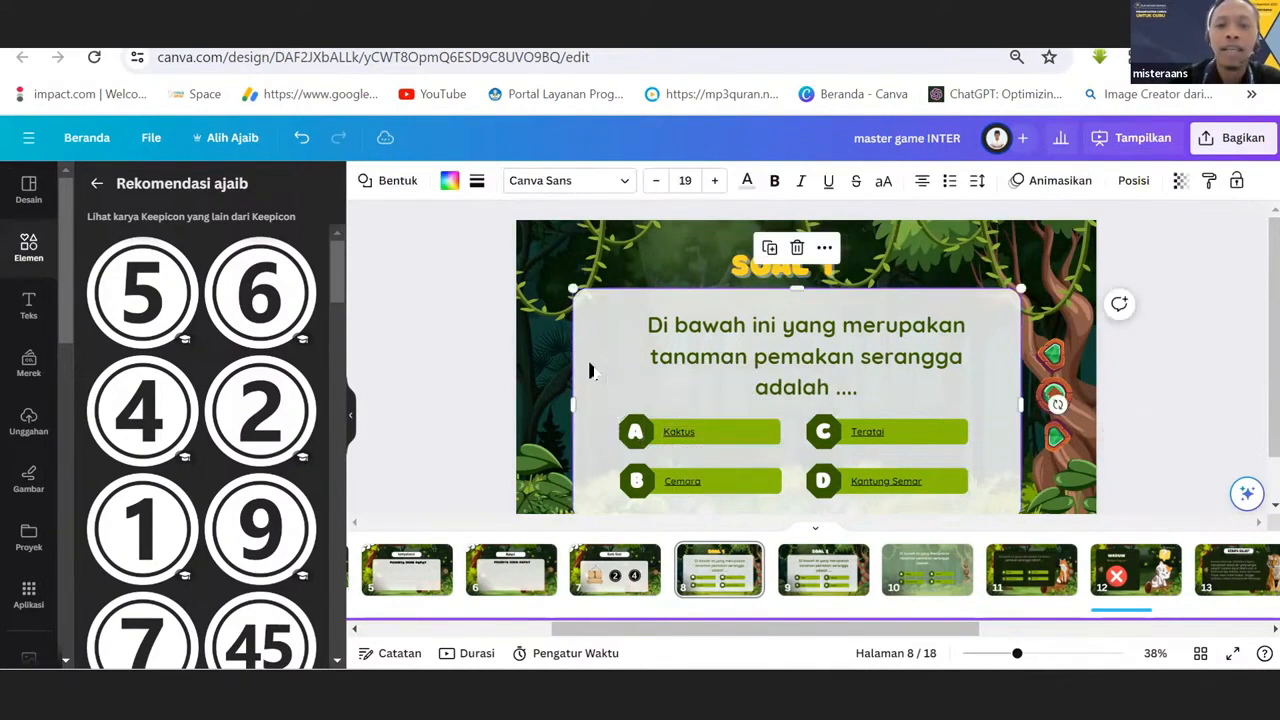
Search the elements library for "bentuk" and show the results of all categories.
click(95, 184)
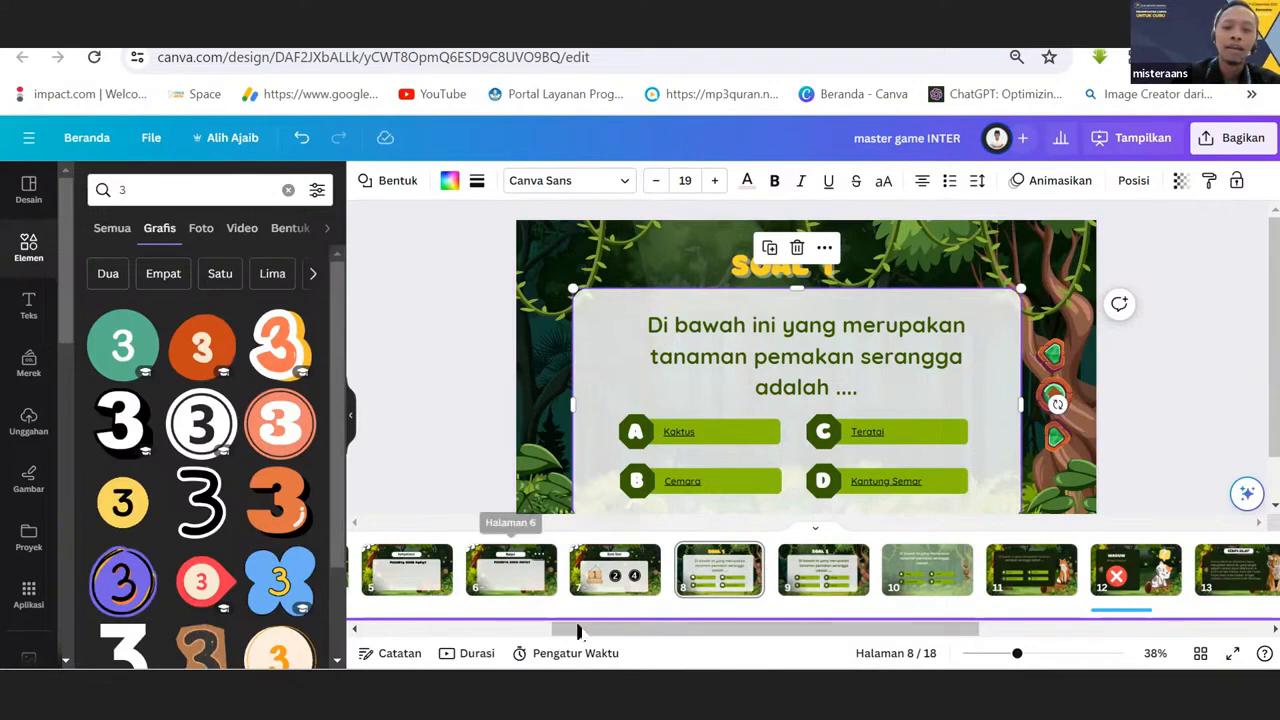
click(156, 184)
key(BackSpace)
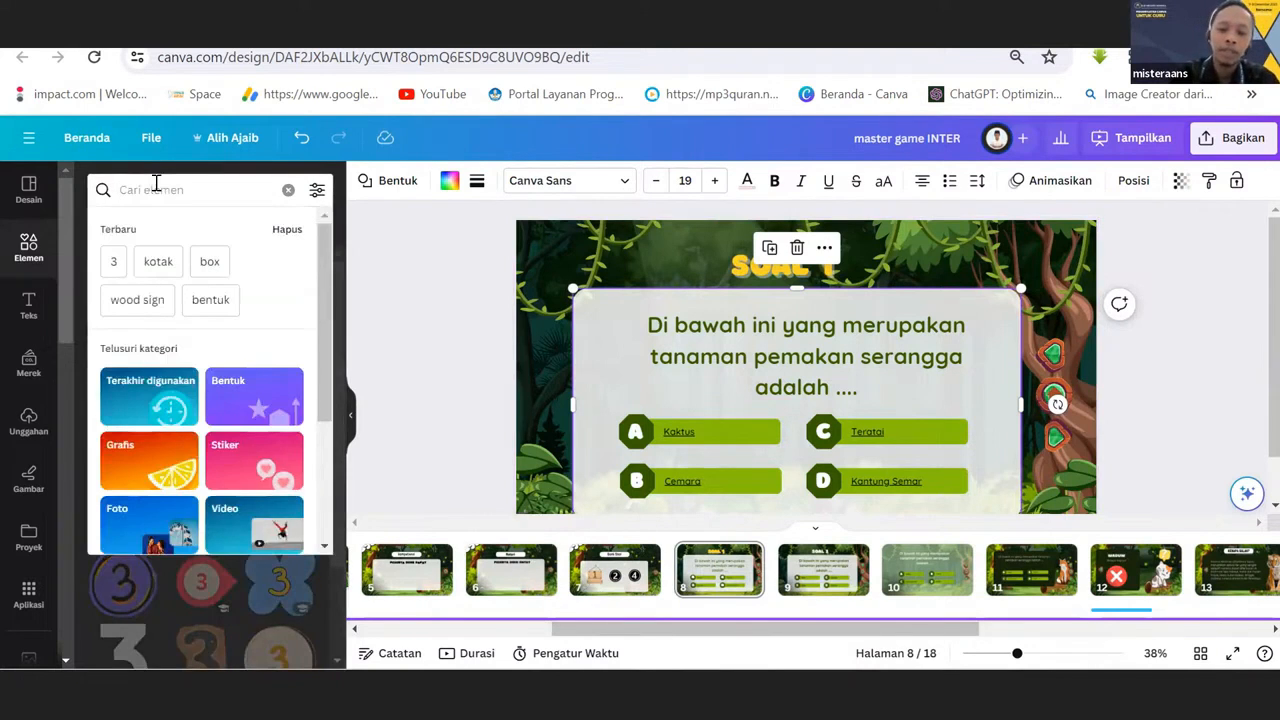
text(bentuk)
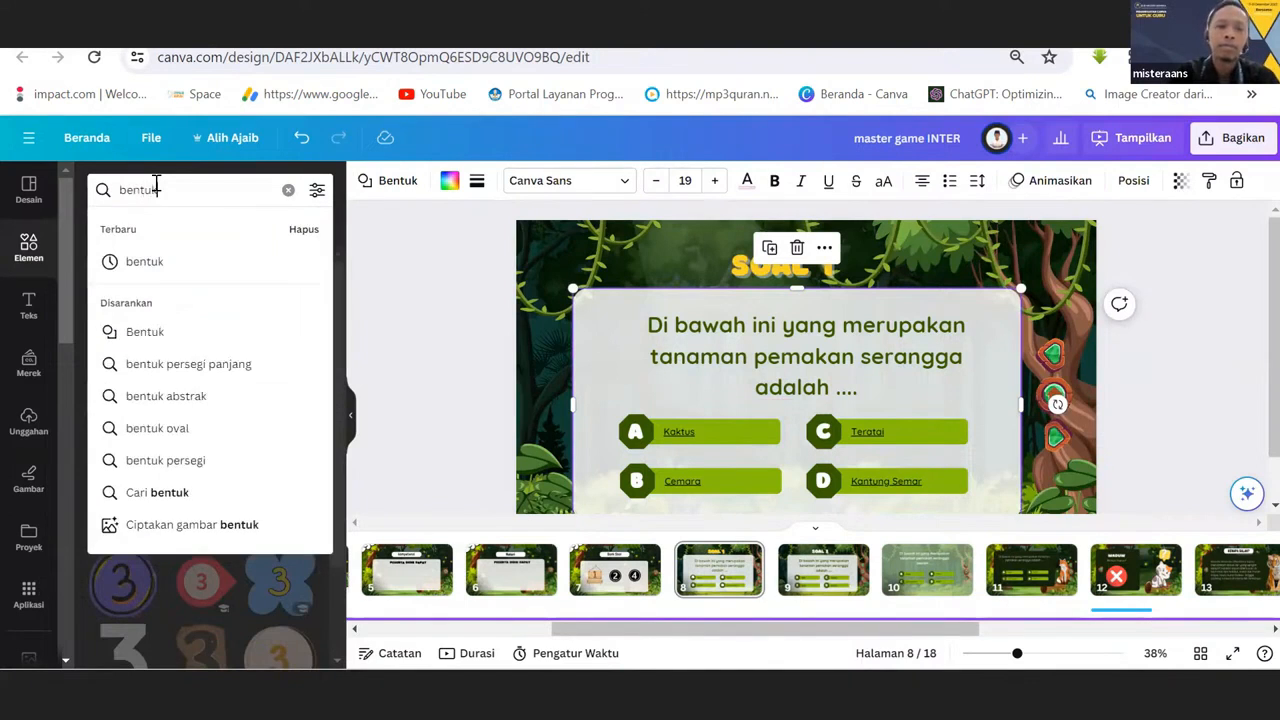
key(Return)
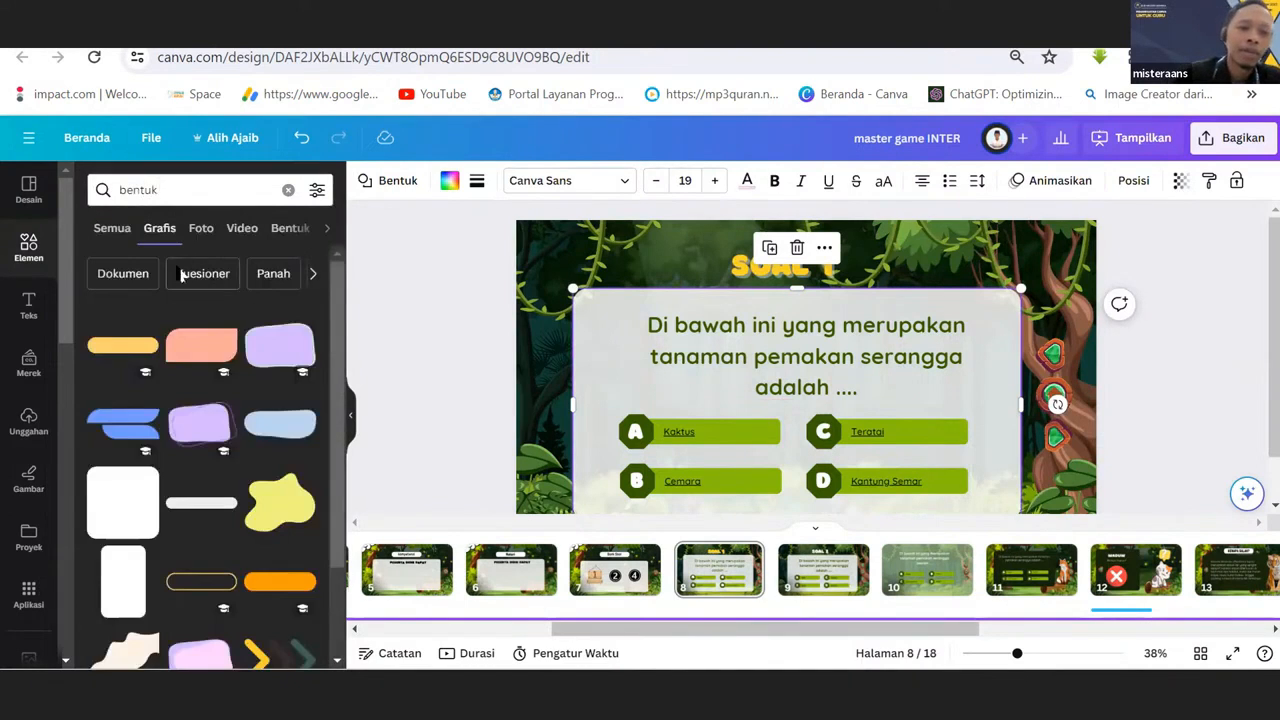
click(126, 236)
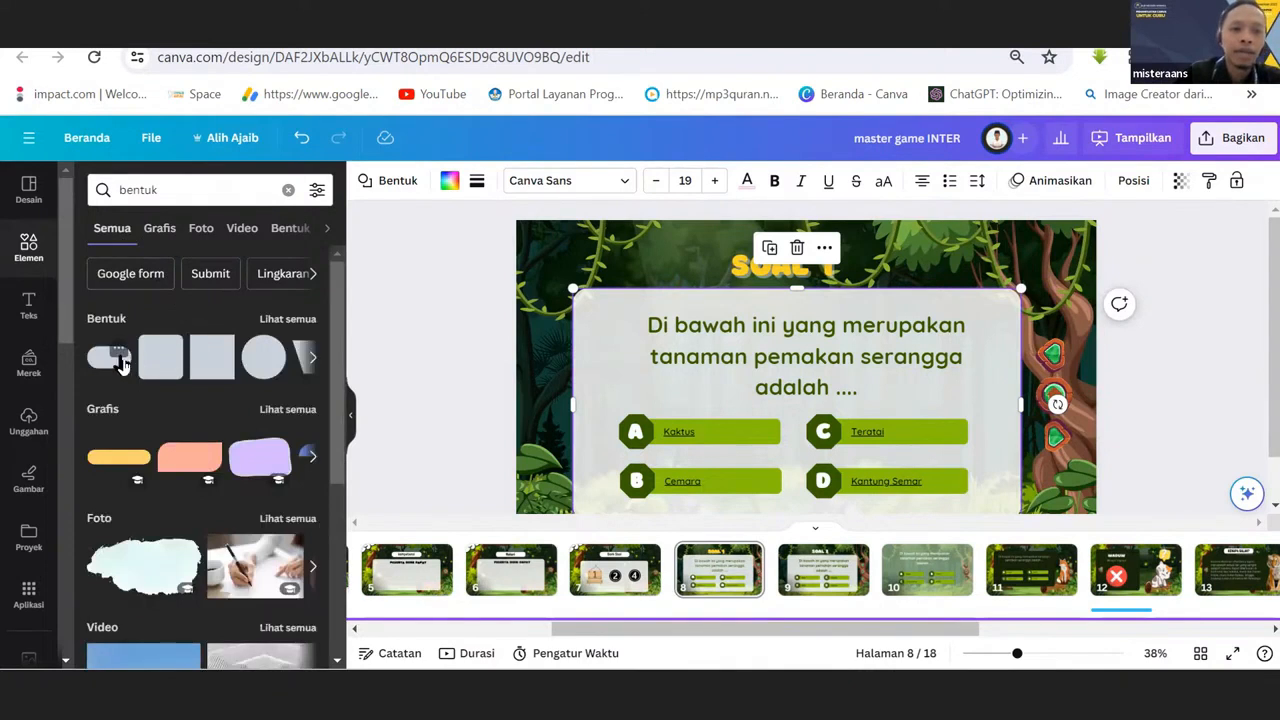
Add a square shape to the SOAL 1 page and resize it into a rectangle covering the whole answer option A.
mouse_move(121, 361)
mouse_down()
mouse_move(673, 432)
mouse_move(99, 353)
mouse_move(129, 366)
mouse_up()
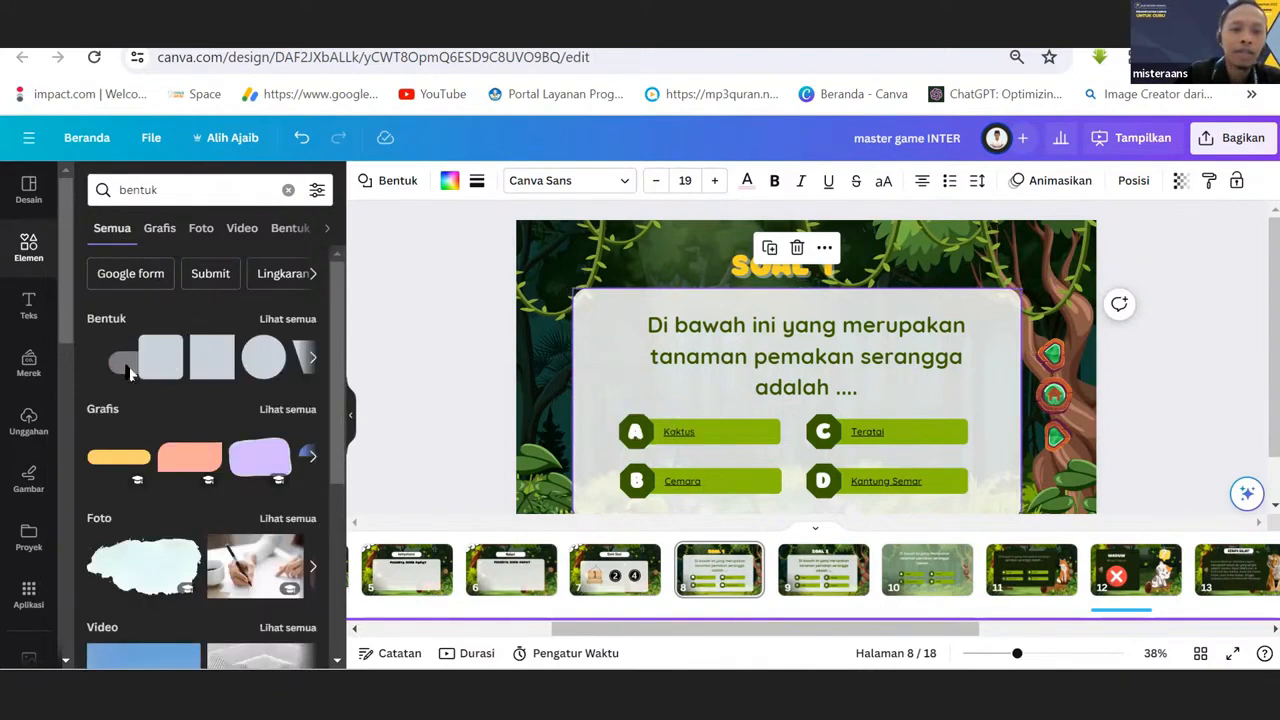
drag(210, 355, 633, 440)
drag(705, 458, 783, 437)
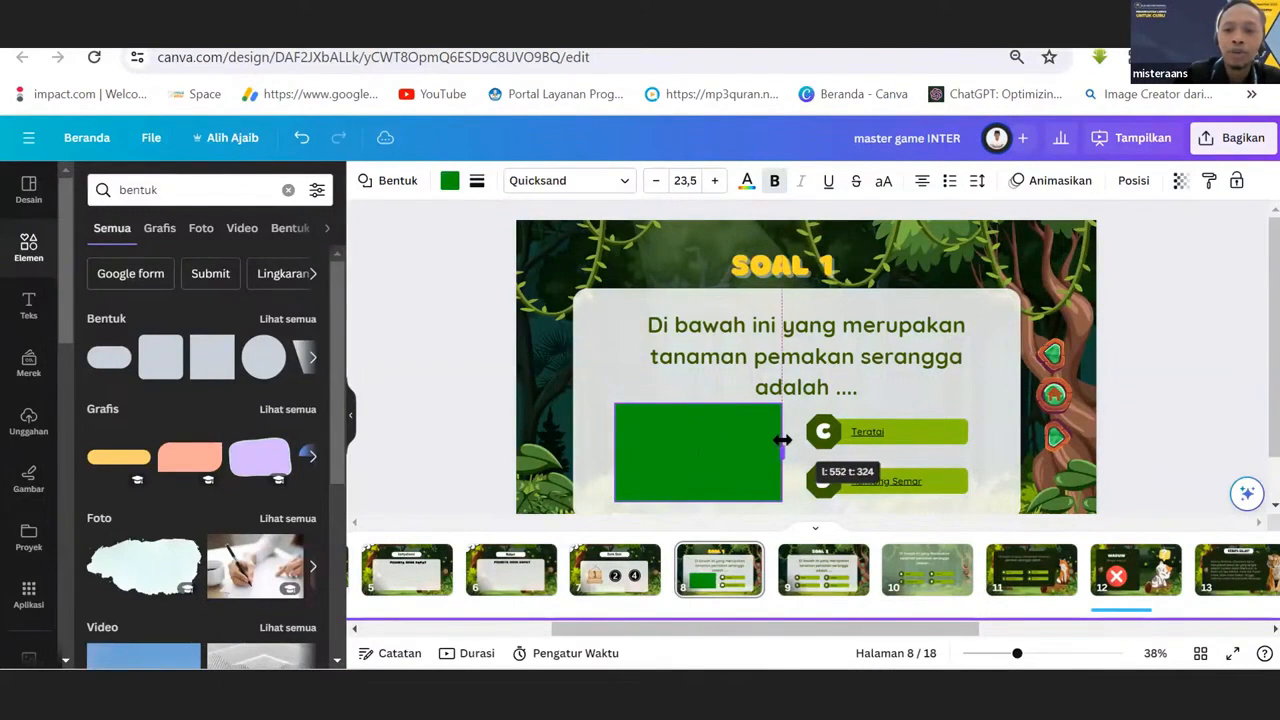
drag(700, 499, 731, 437)
click(566, 373)
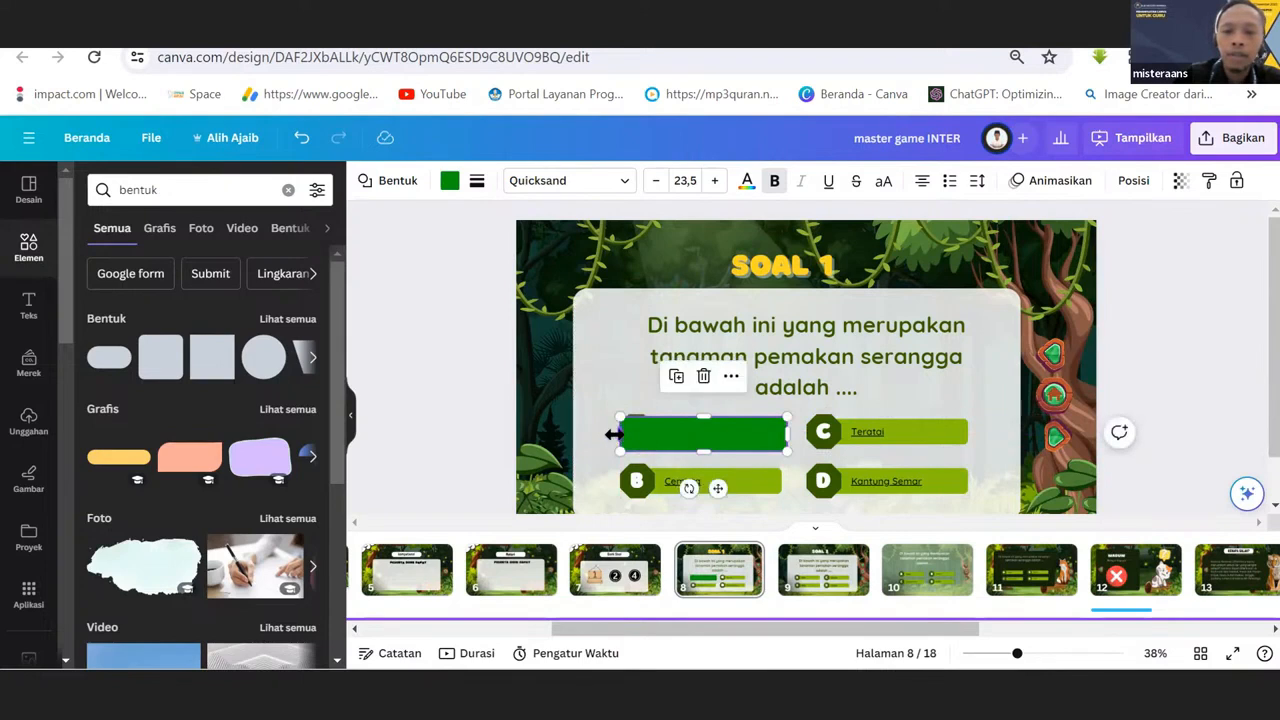
drag(613, 433, 609, 434)
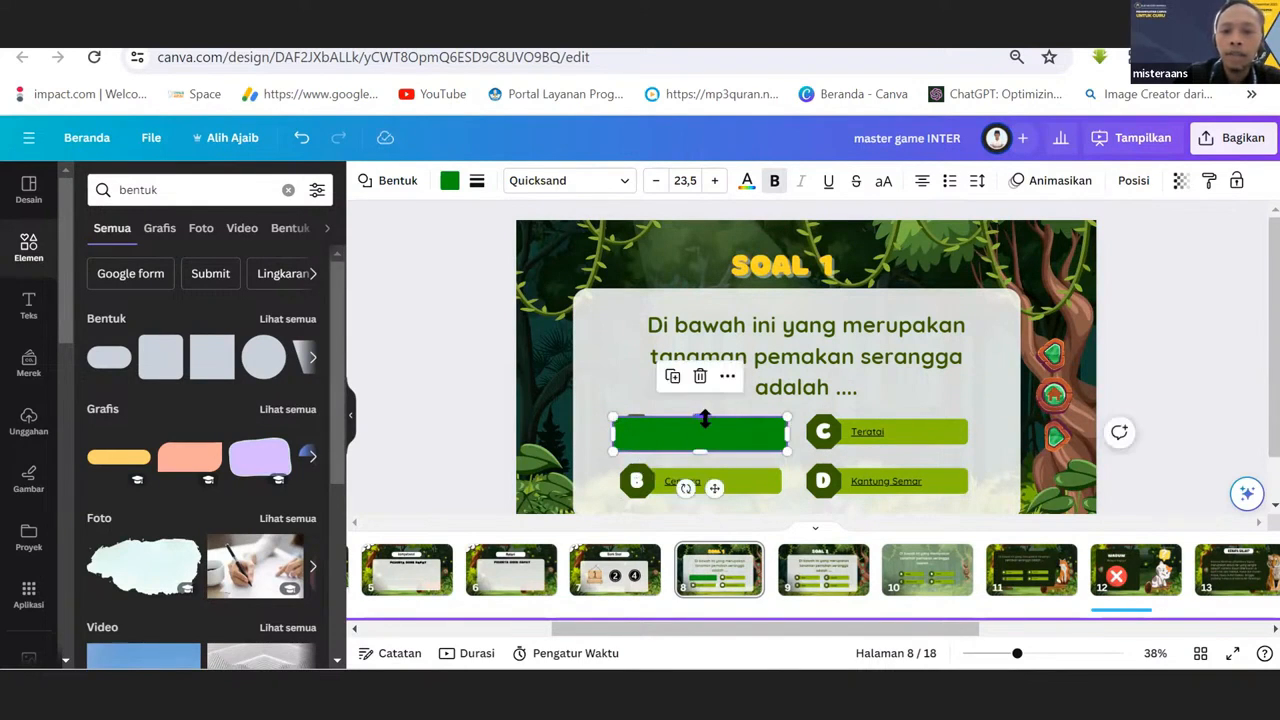
drag(706, 418, 714, 414)
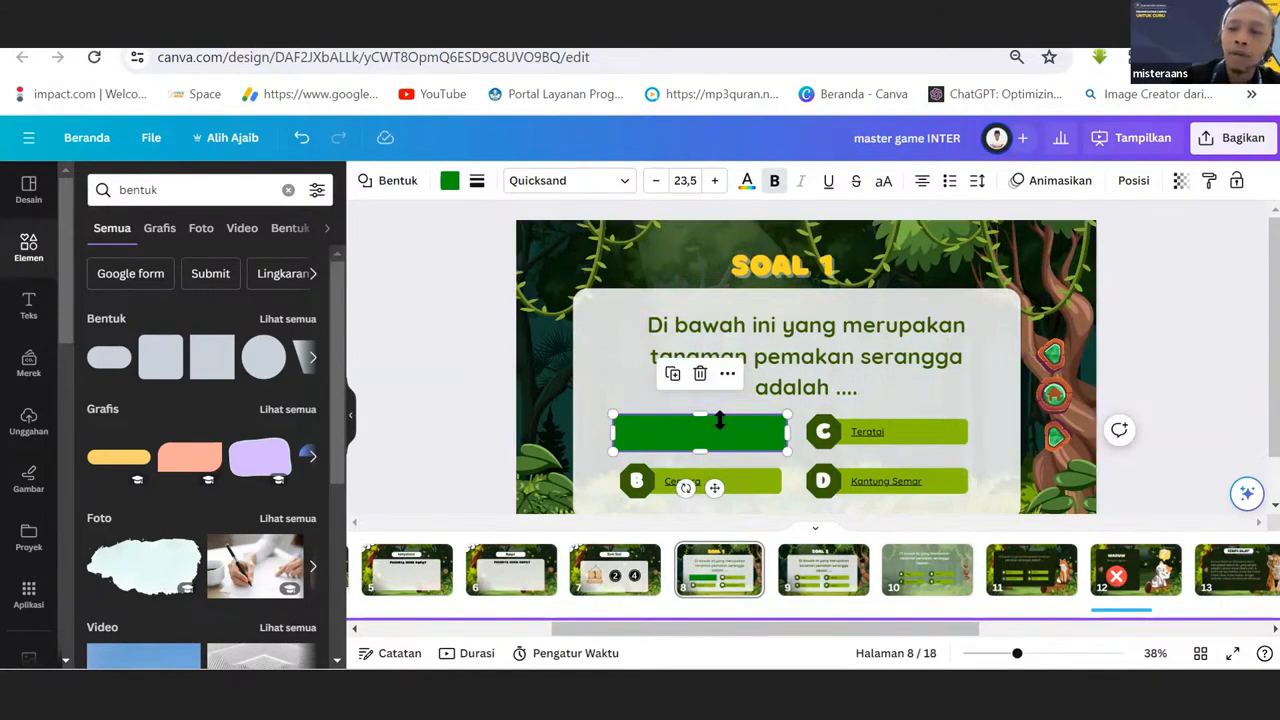
Lower the transparency value of the green rectangle over answer A to about 14.
click(1180, 188)
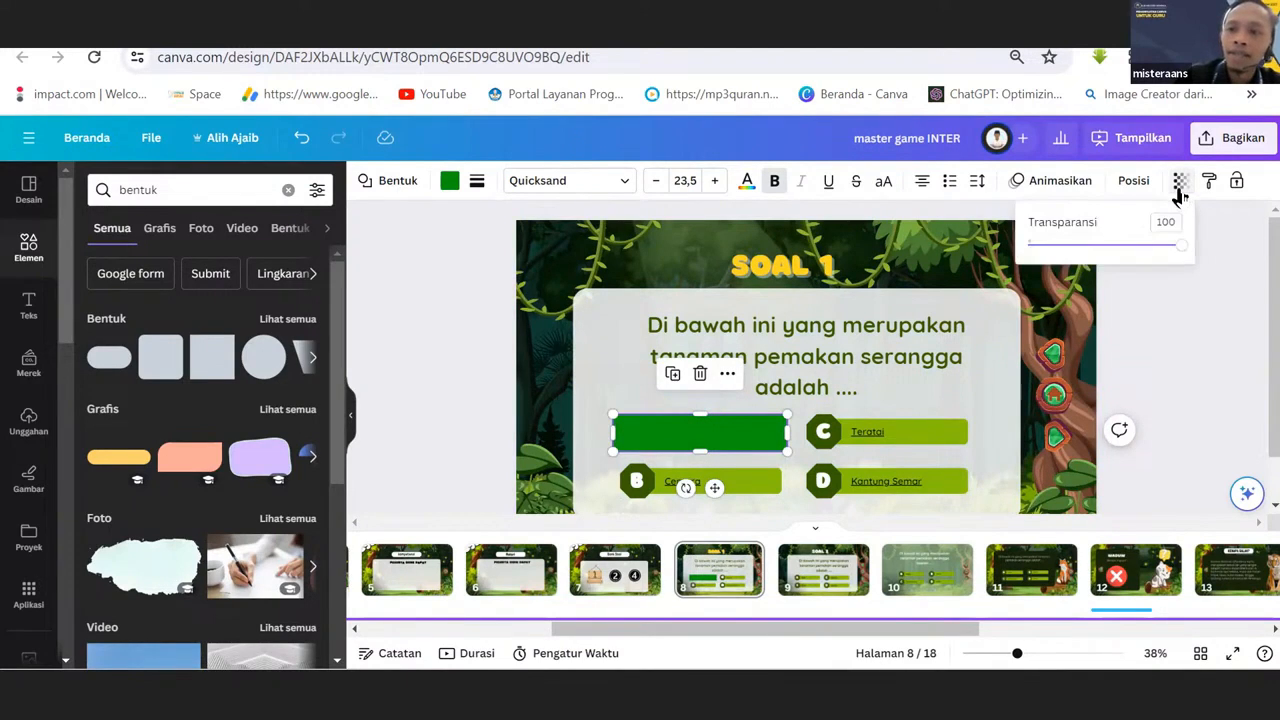
drag(1181, 246, 1050, 272)
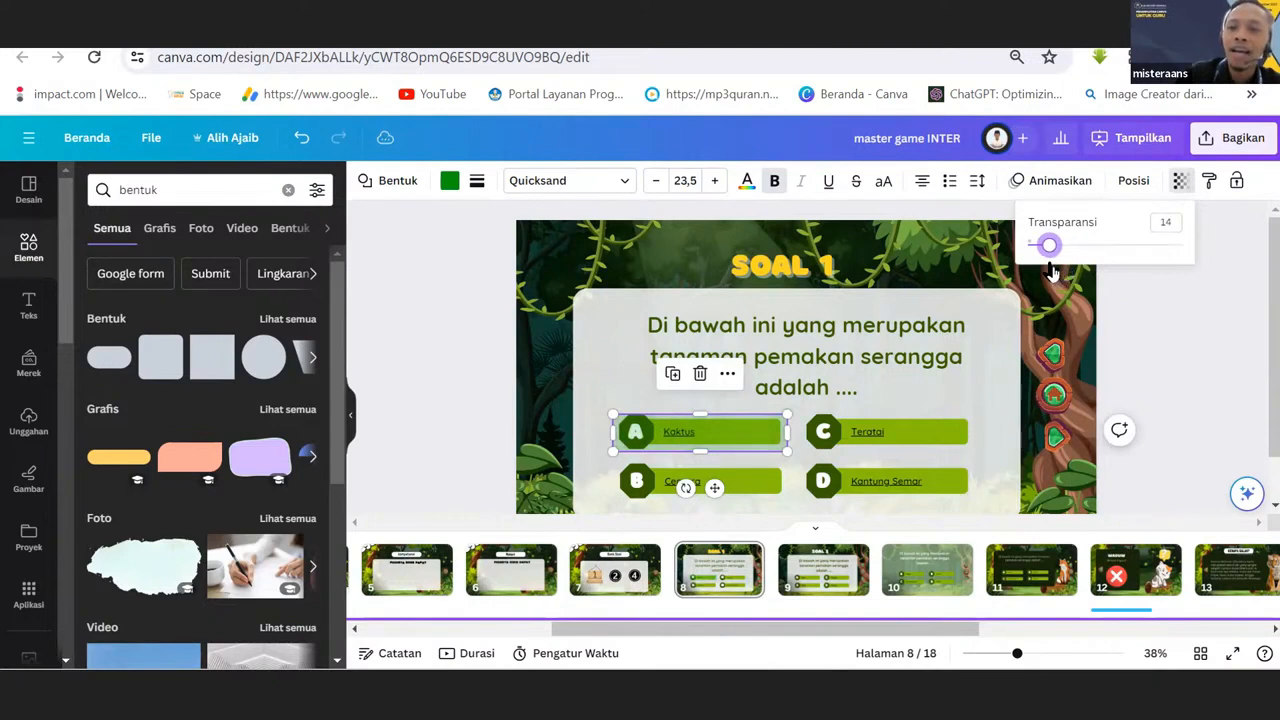
click(652, 380)
Nudge the see-through rectangle slightly upward so it sits evenly over answer option A.
click(675, 428)
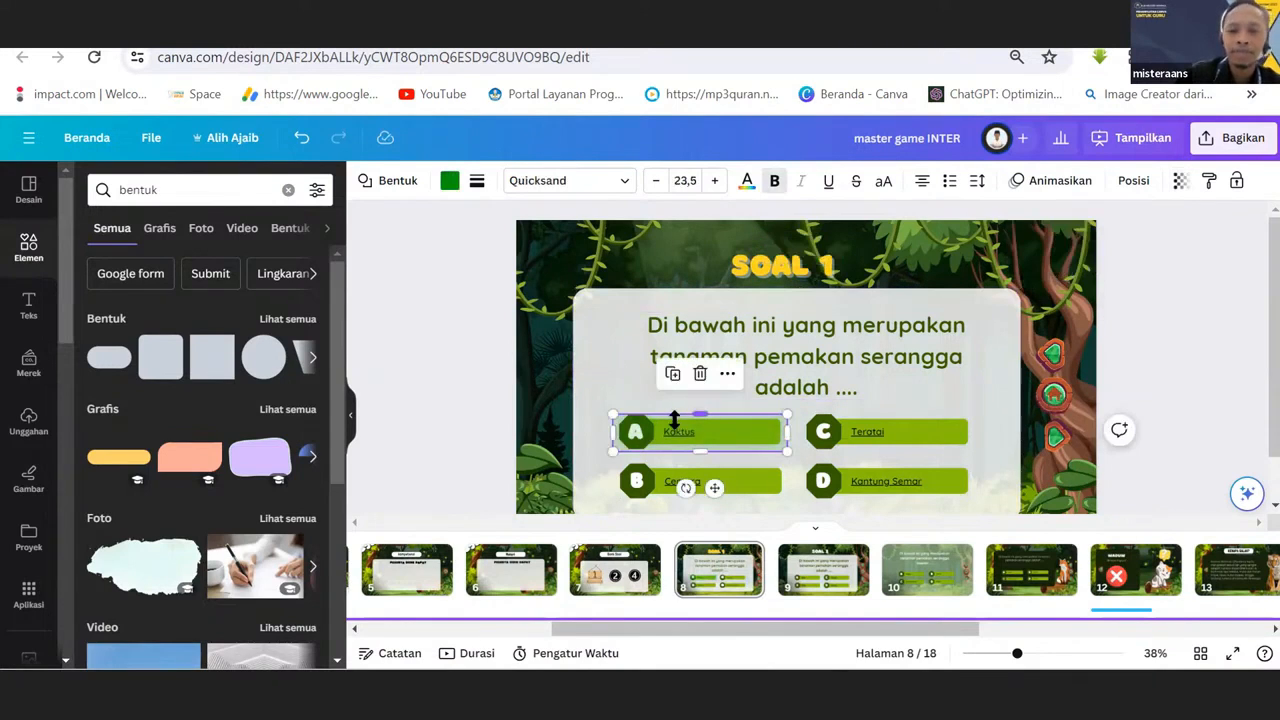
mouse_move(707, 404)
mouse_down()
mouse_move(737, 400)
mouse_move(699, 408)
mouse_up()
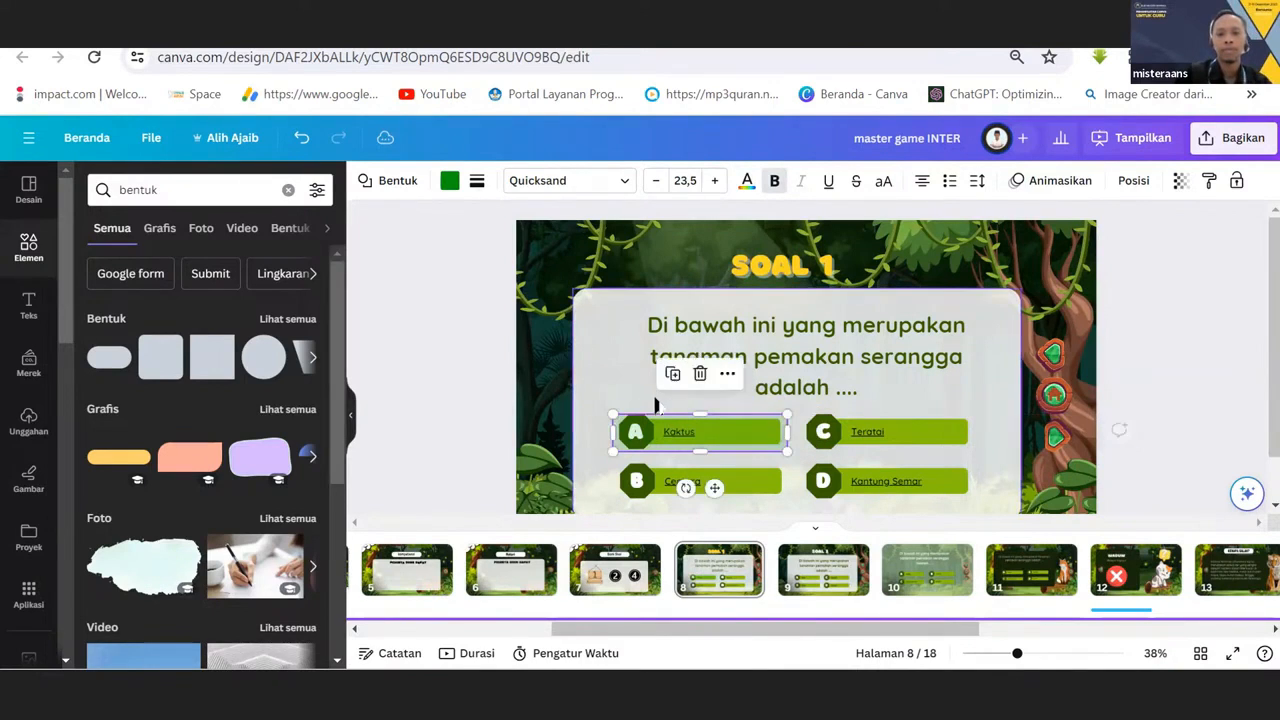
click(592, 380)
click(682, 430)
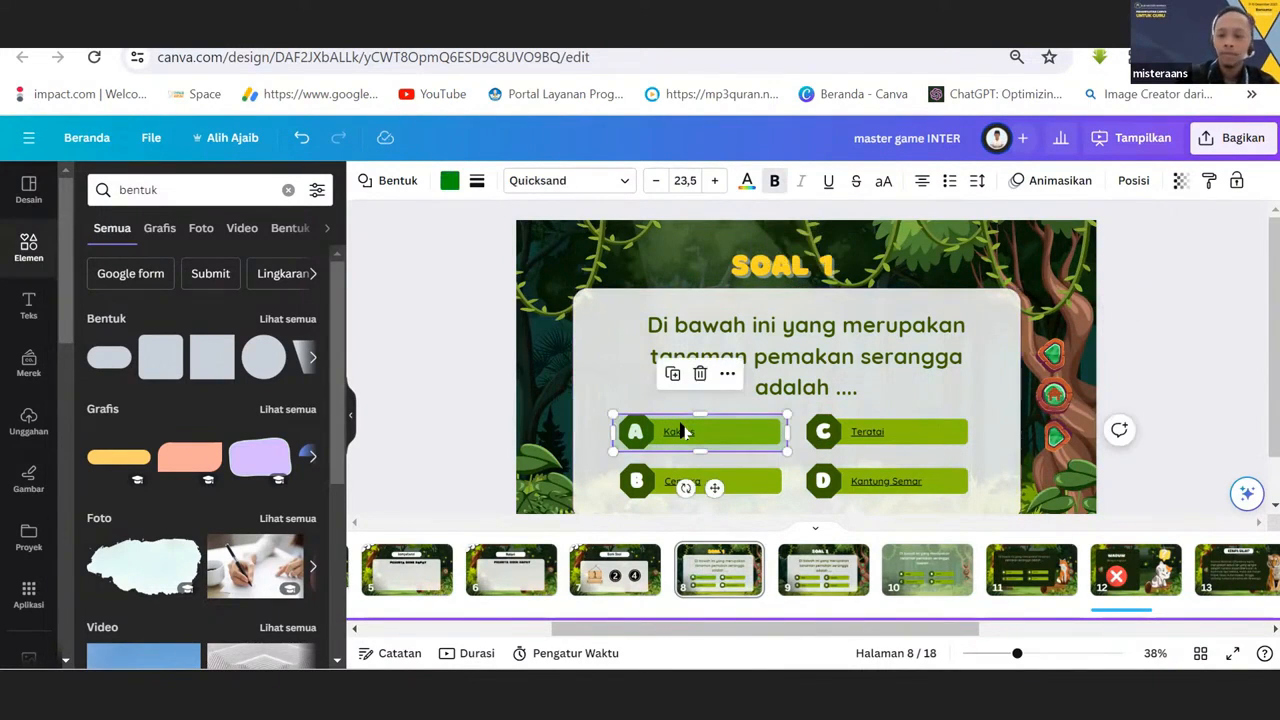
key(Escape)
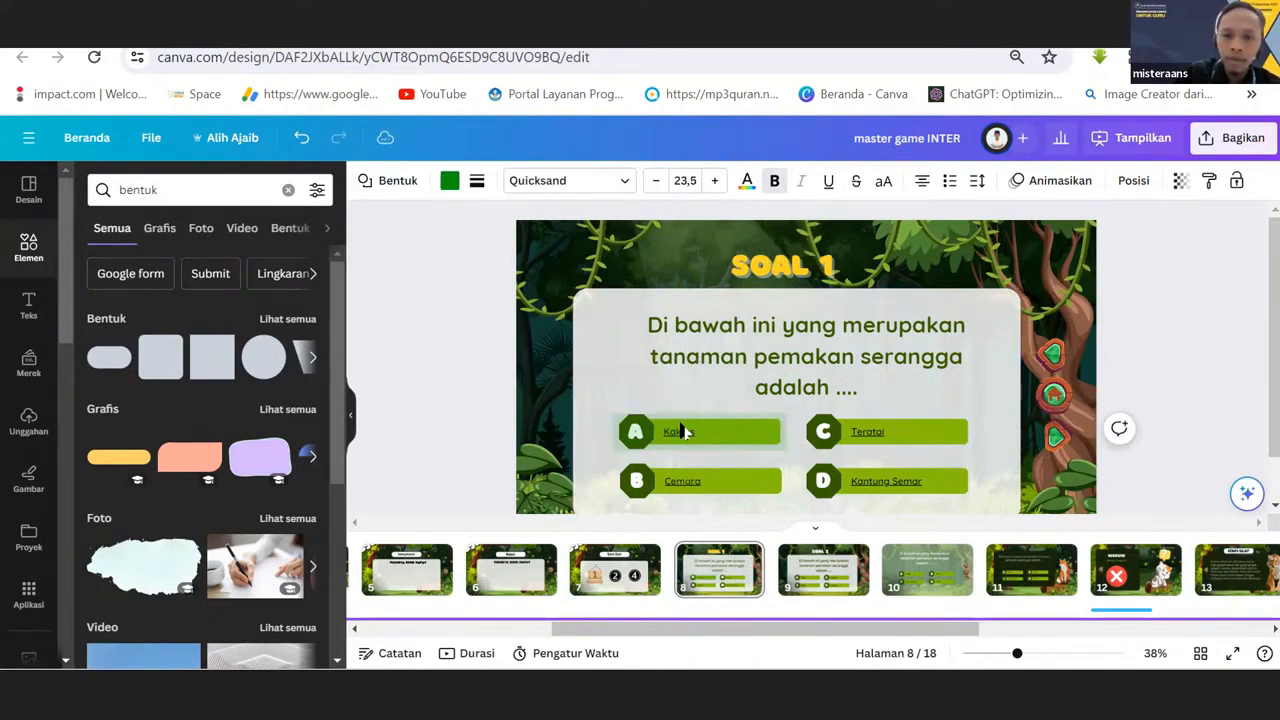
click(680, 430)
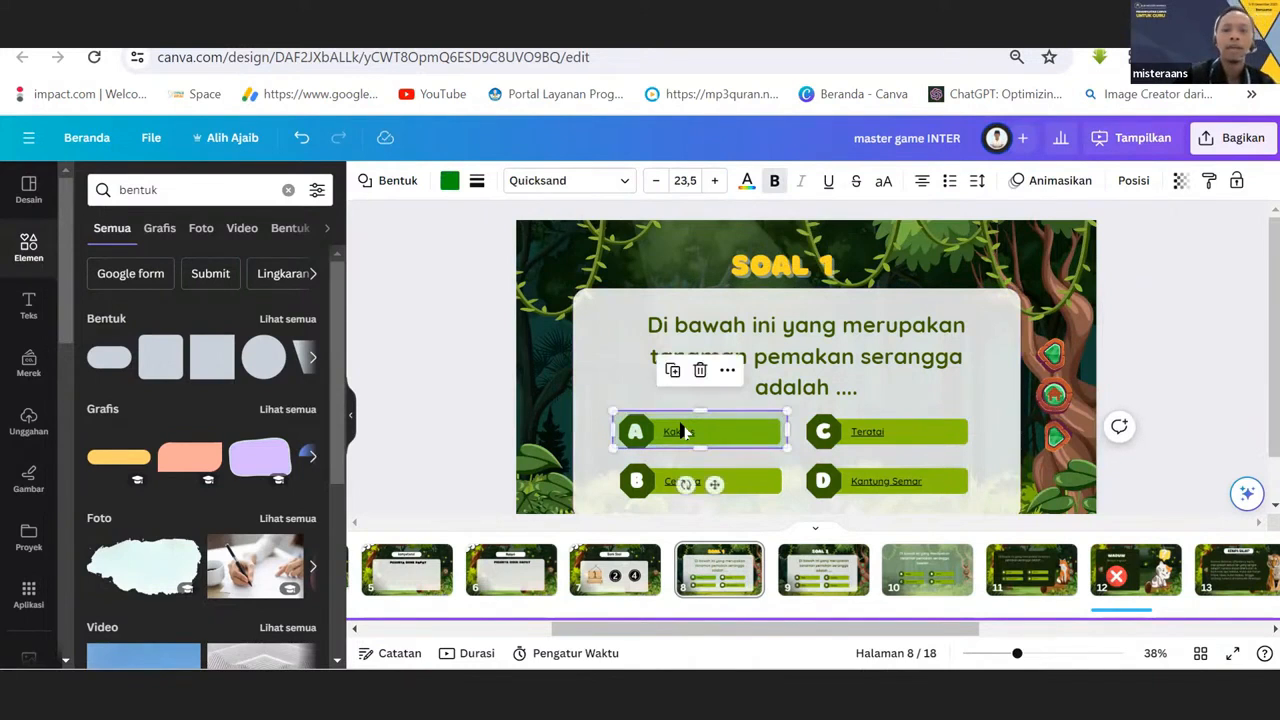
click(618, 376)
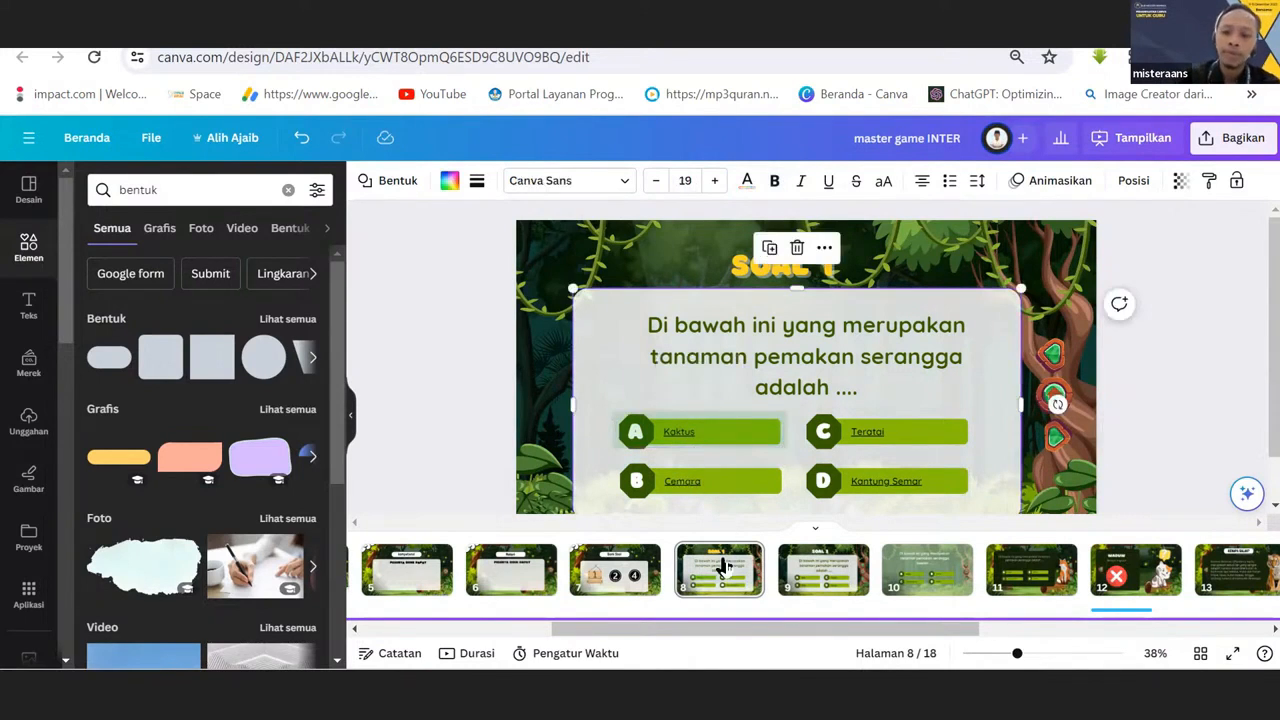
Examine the wrong-answer page 12 as the destination for answer A, and return to the SOAL 1 page.
drag(696, 628, 813, 635)
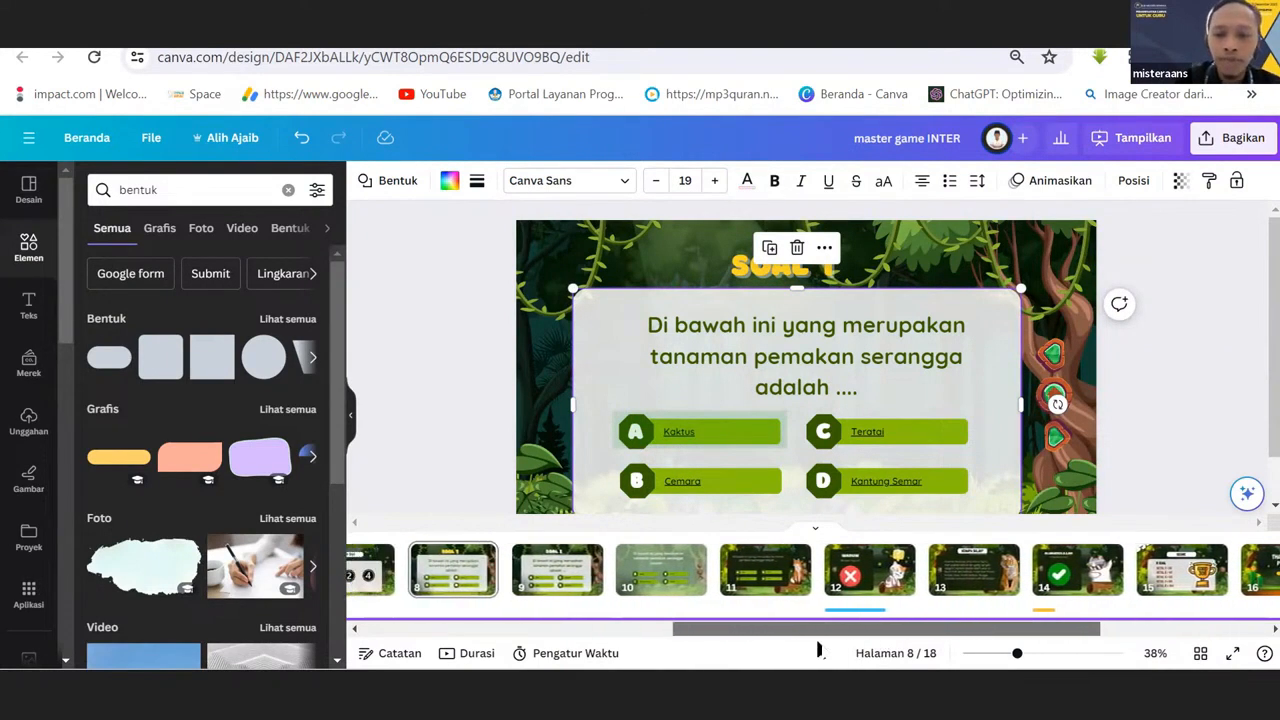
click(621, 425)
click(474, 405)
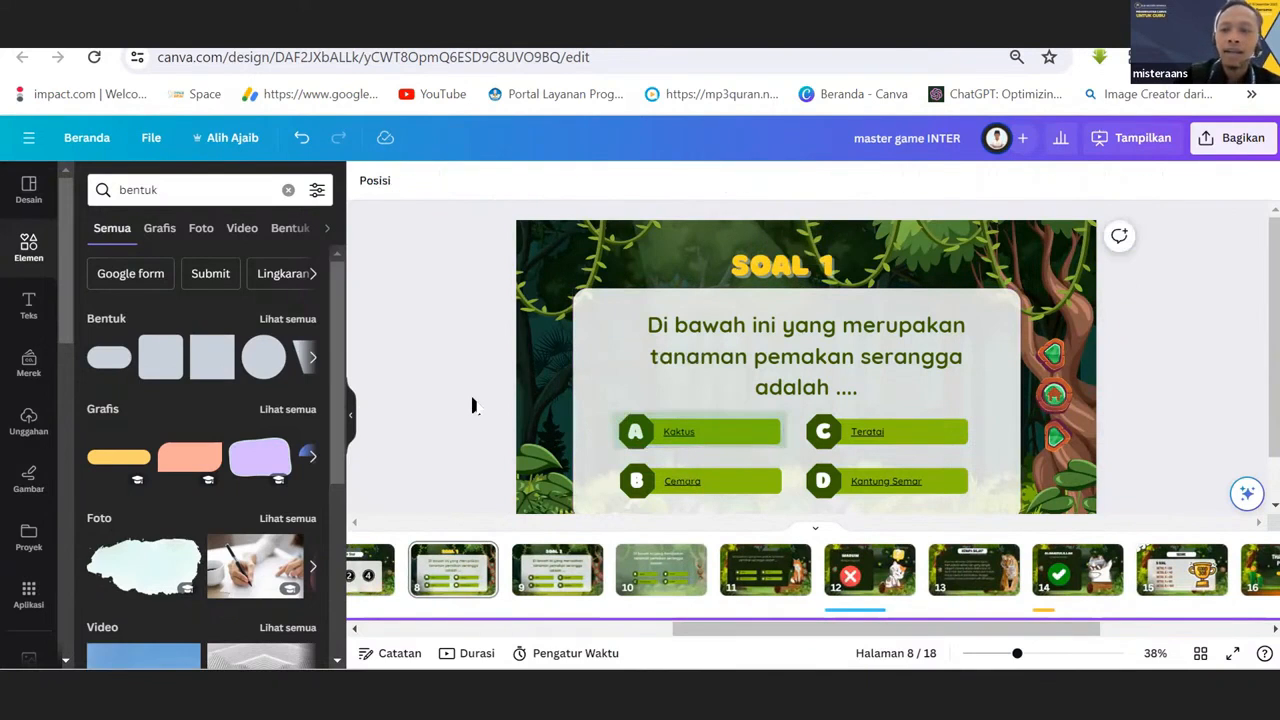
click(648, 423)
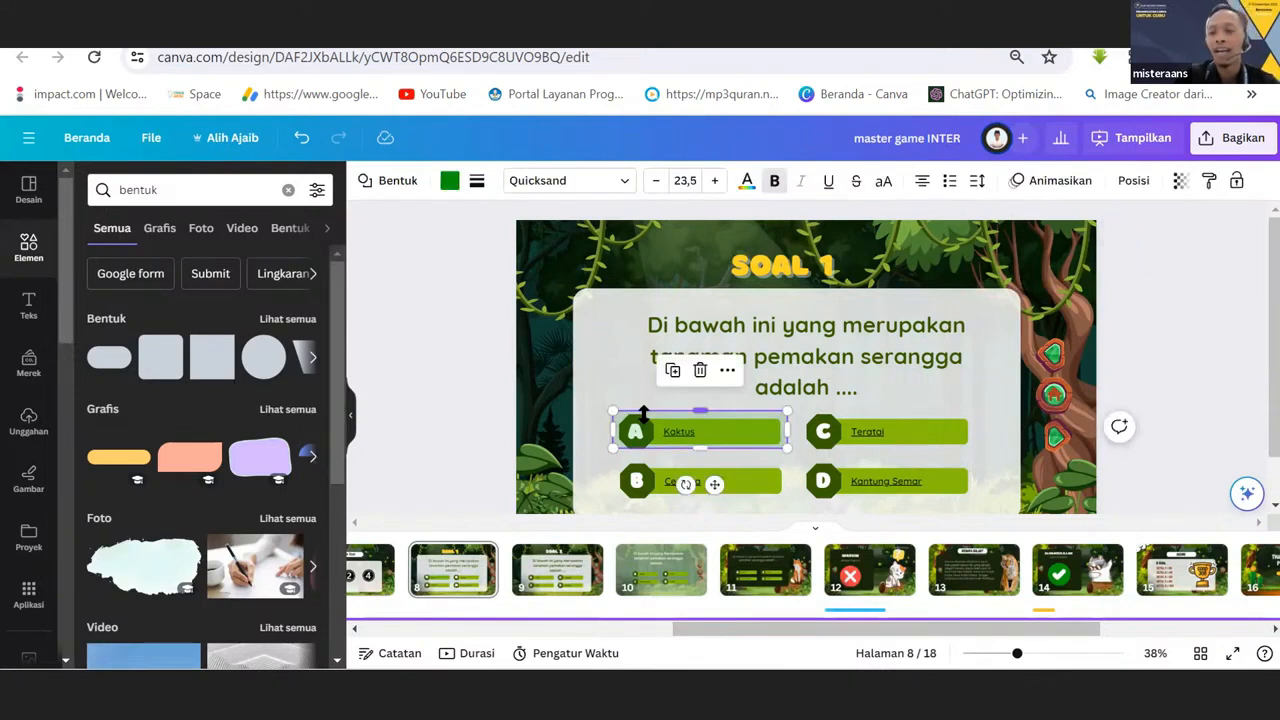
click(861, 579)
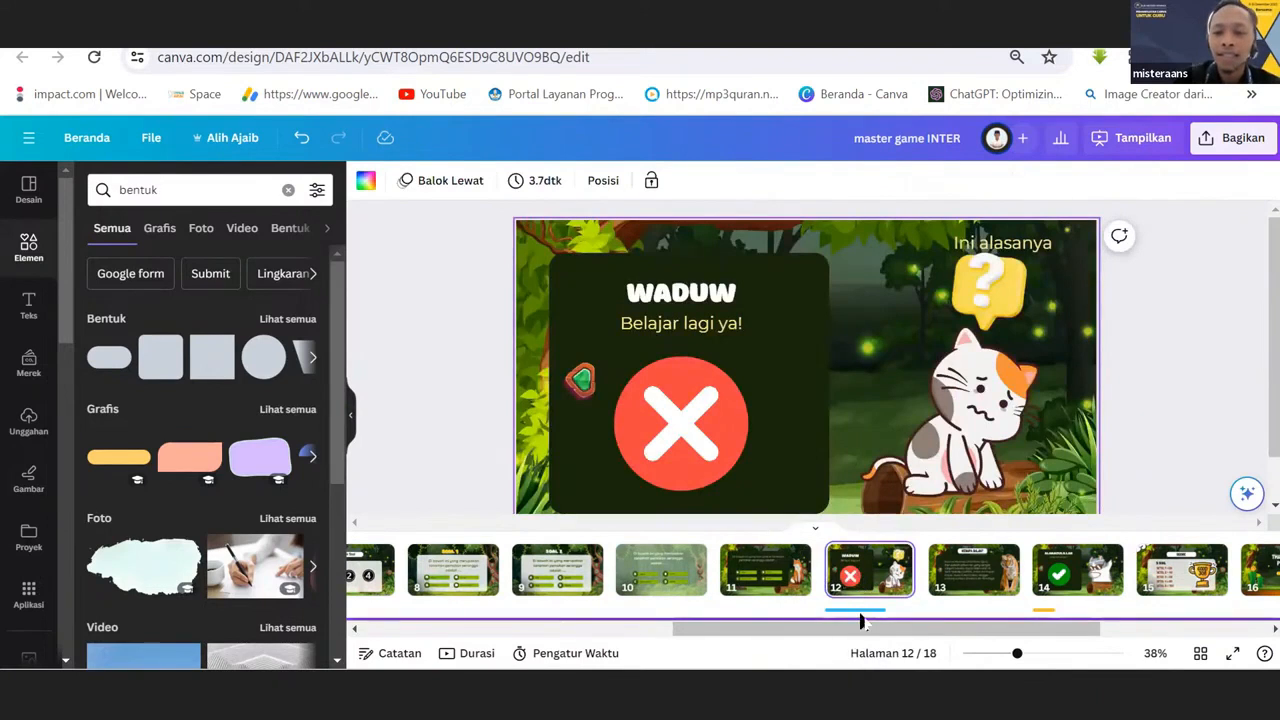
drag(852, 630, 727, 636)
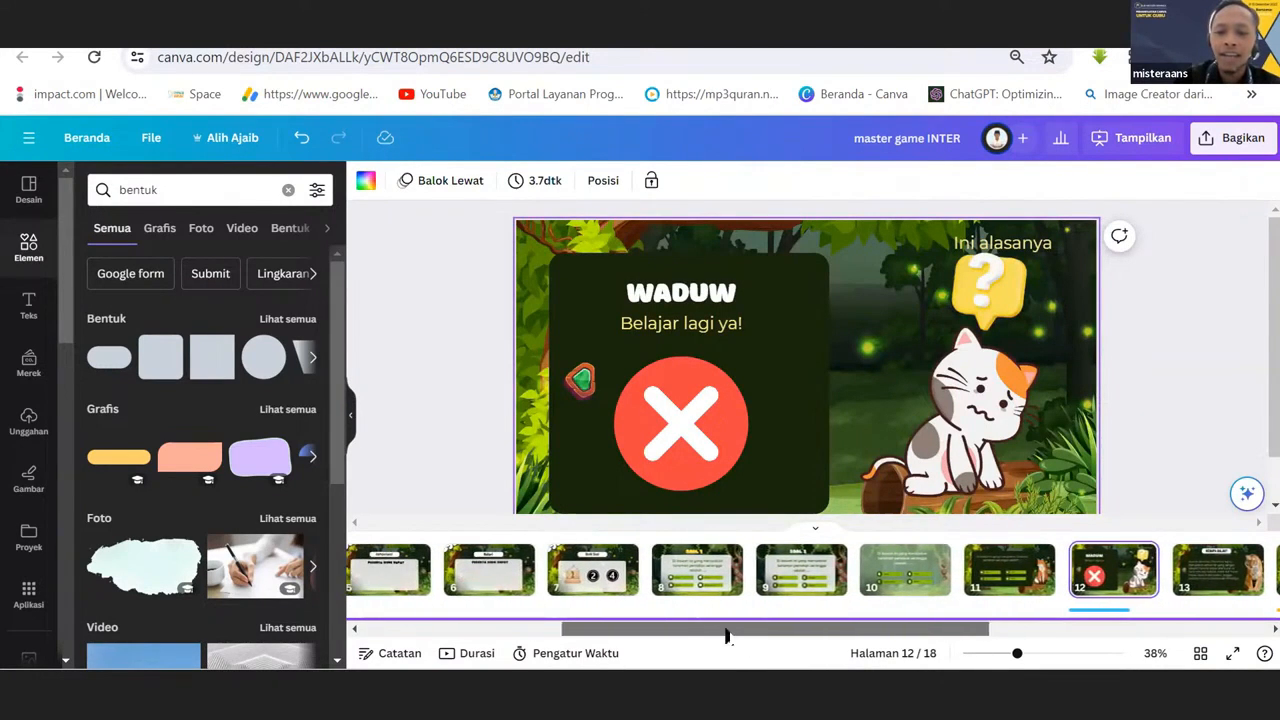
click(684, 579)
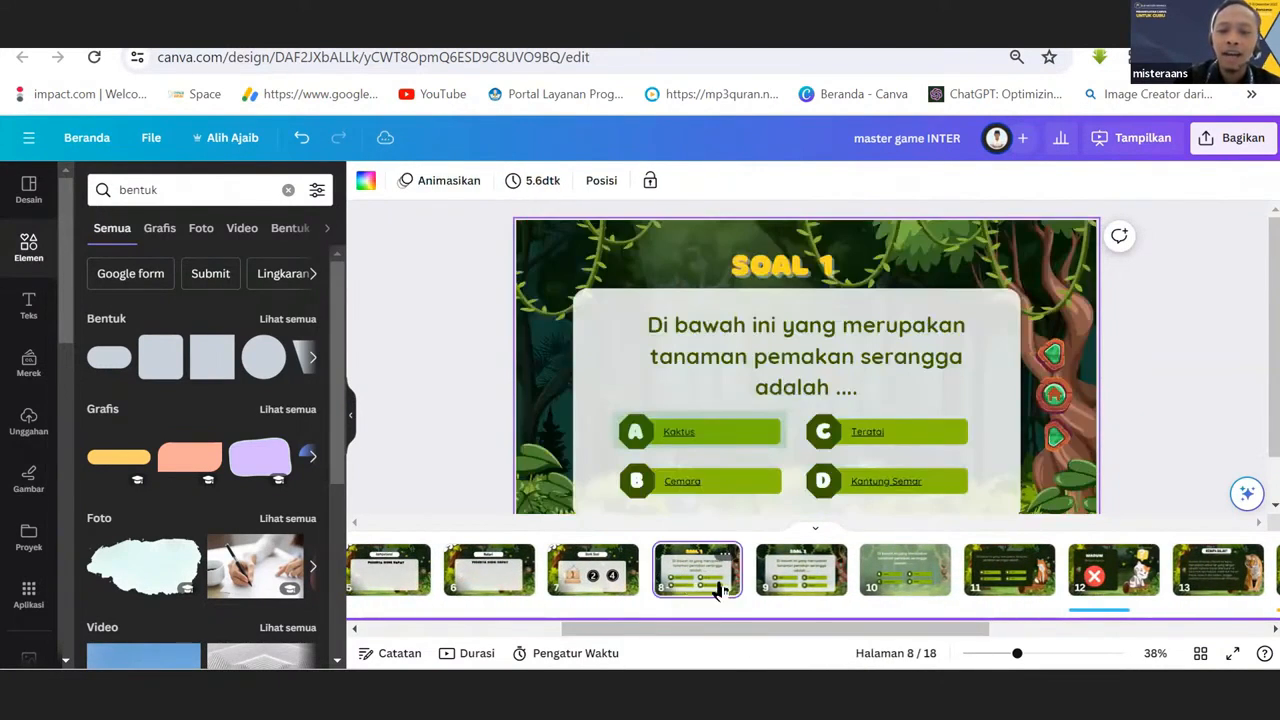
drag(867, 636, 938, 621)
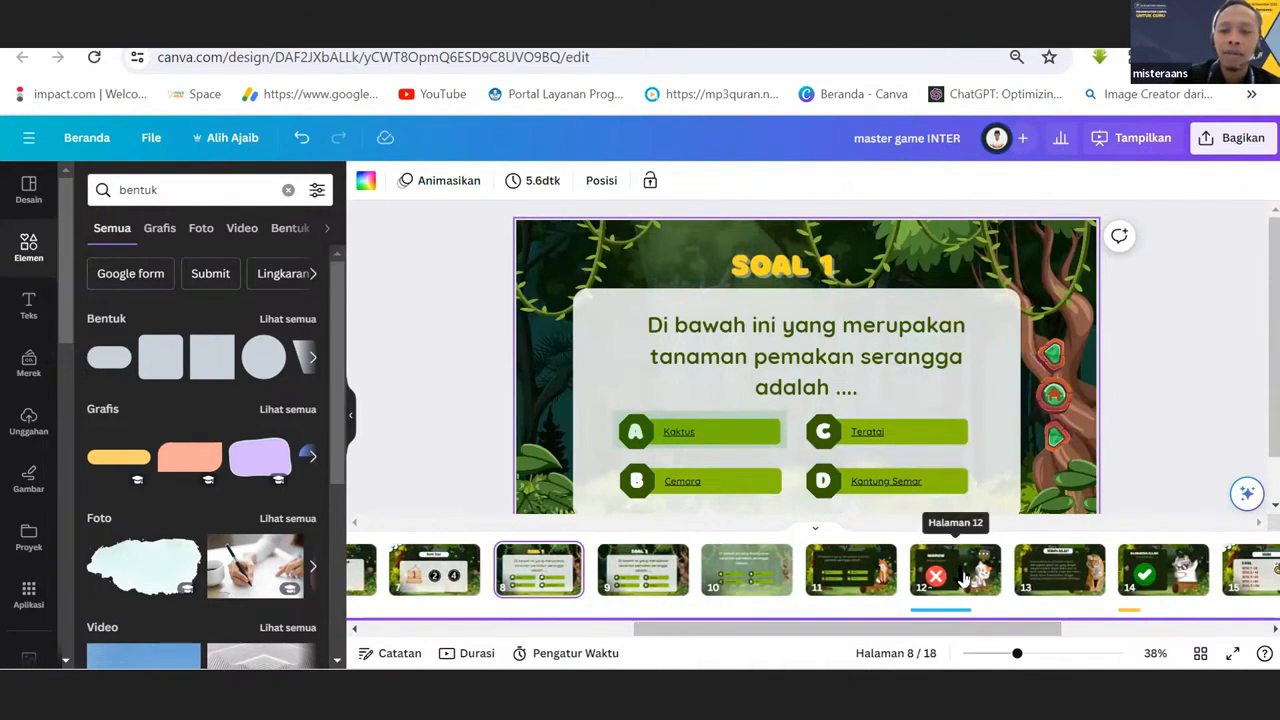
Link the see-through rectangle over answer A to page 12, "12 - Tanpa judul".
click(627, 430)
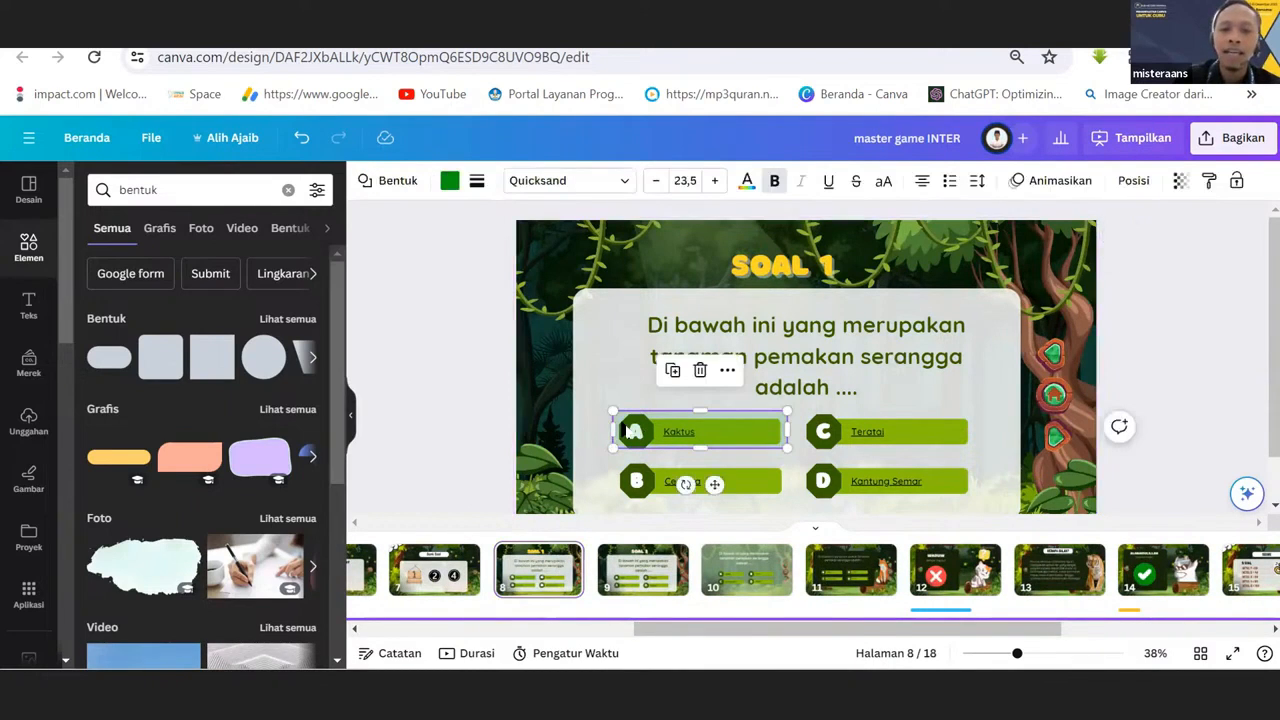
right_click(627, 430)
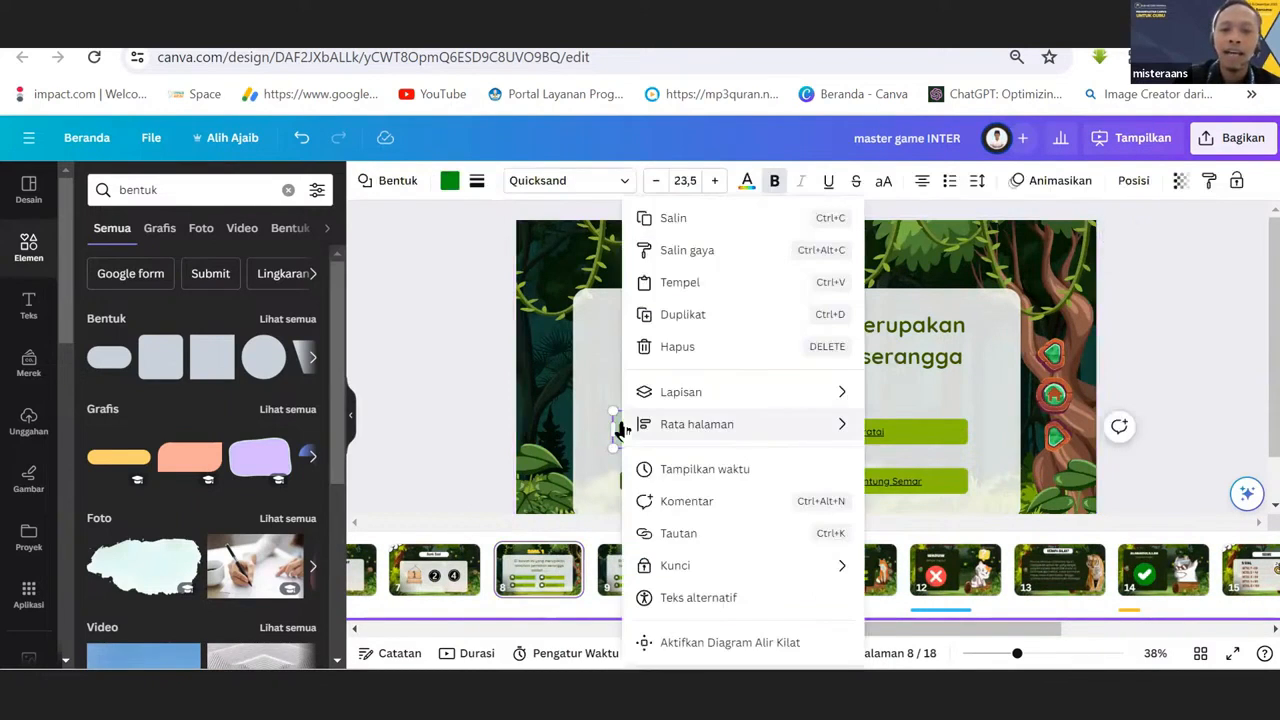
click(678, 535)
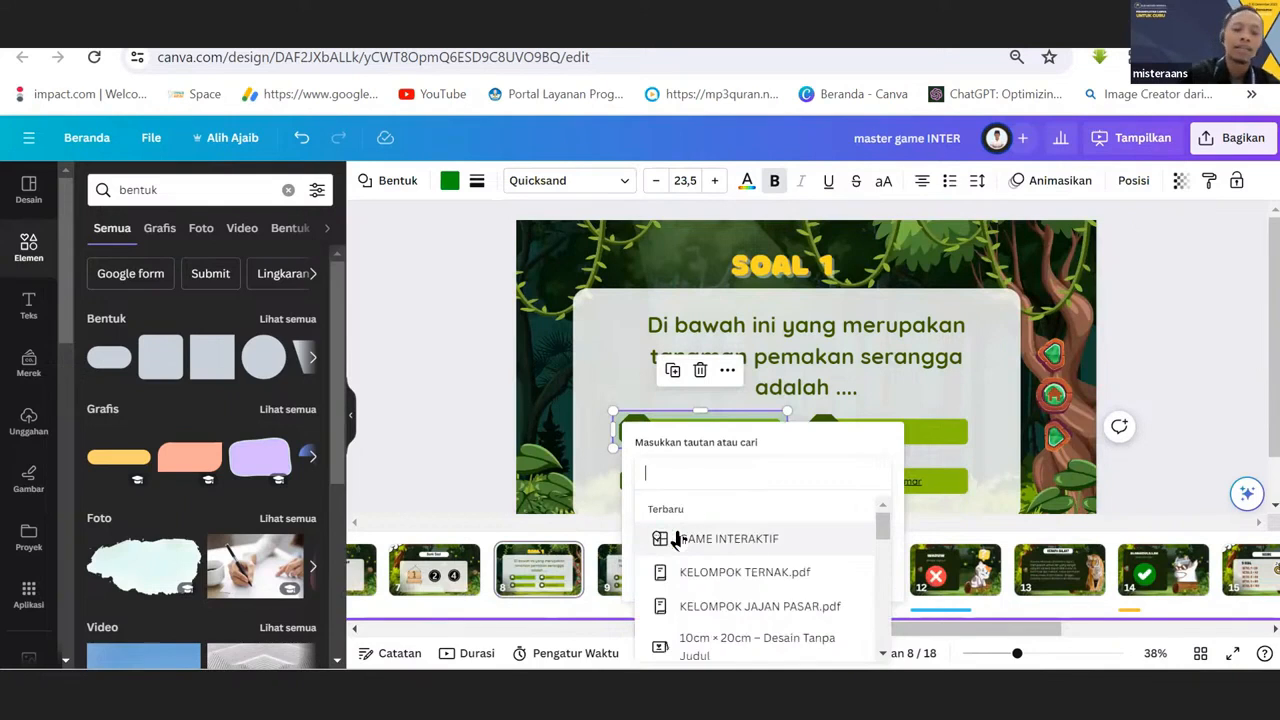
text(12 - Tanpa judul)
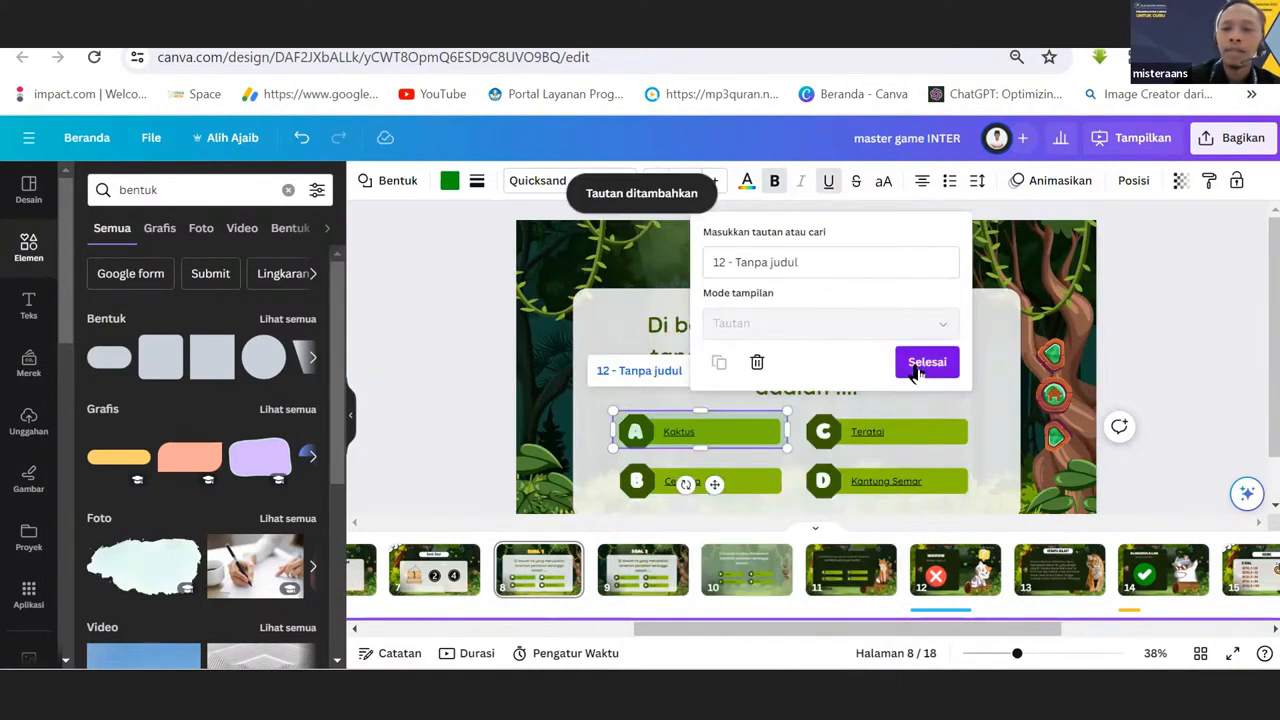
click(915, 362)
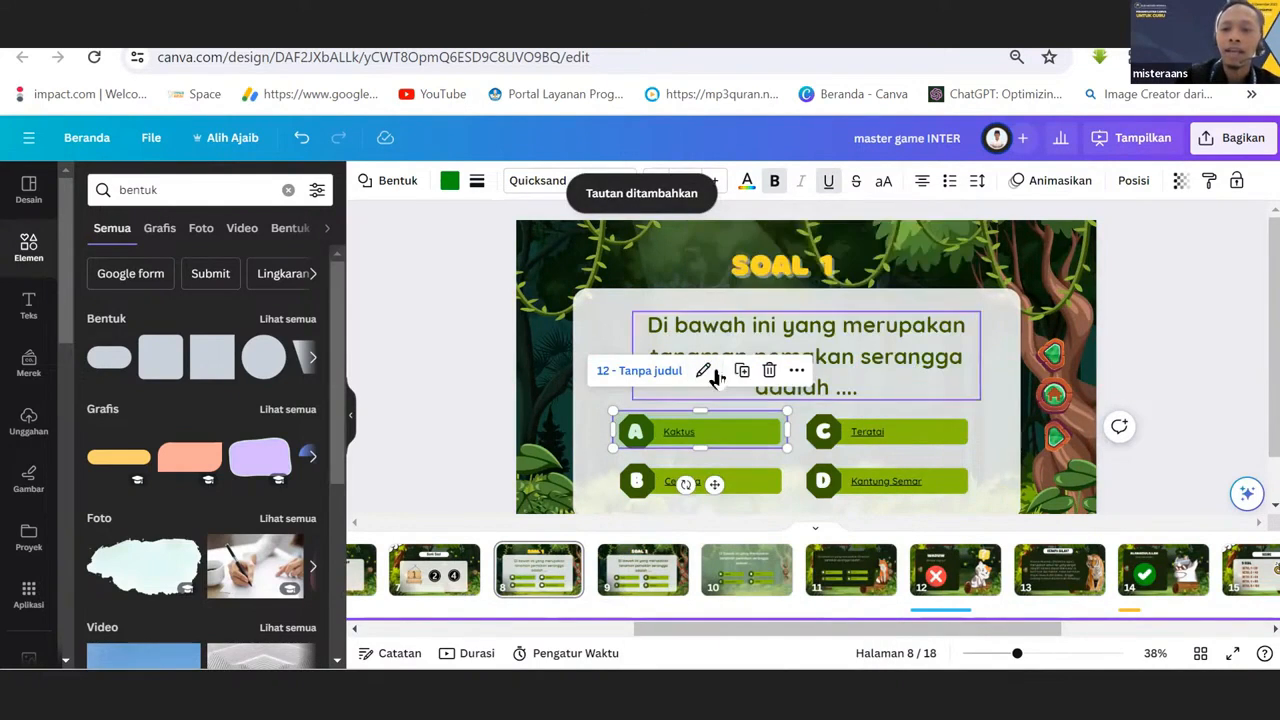
Extend the lower edge of the linked rectangle slightly so it fully covers answer option A.
click(445, 386)
click(663, 430)
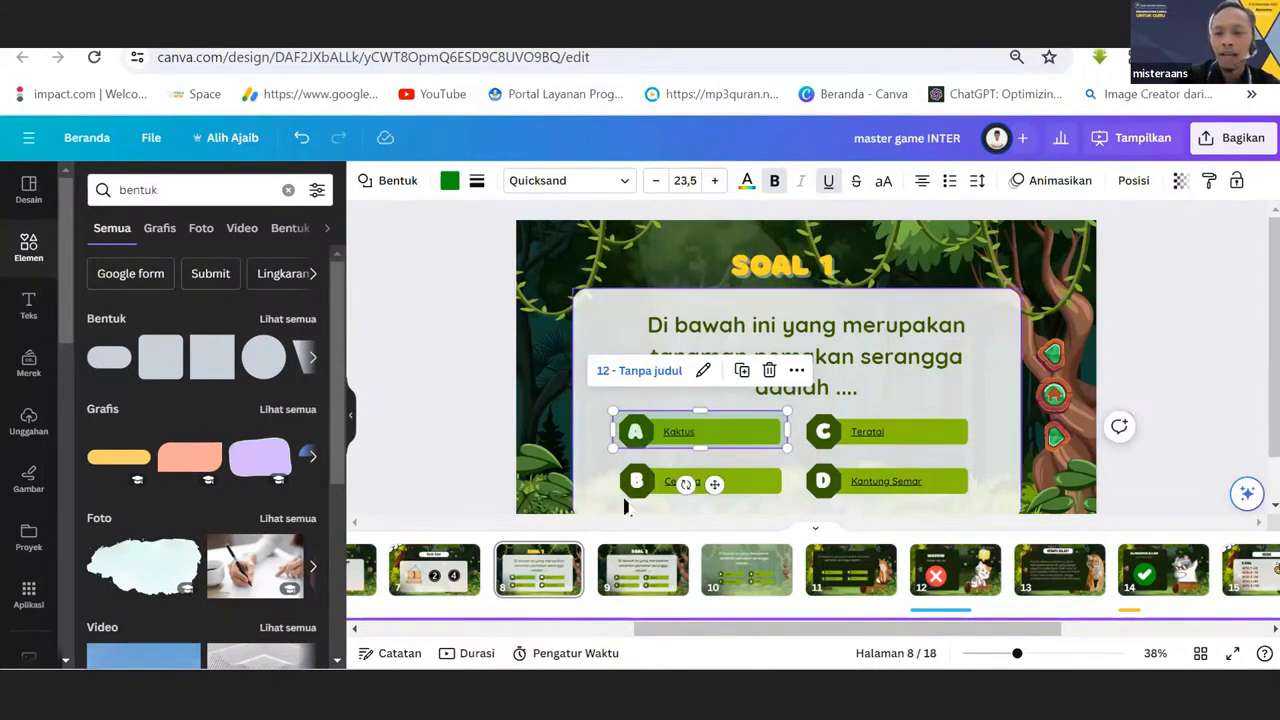
mouse_move(690, 448)
mouse_down()
mouse_move(723, 449)
mouse_move(700, 451)
mouse_up()
click(420, 438)
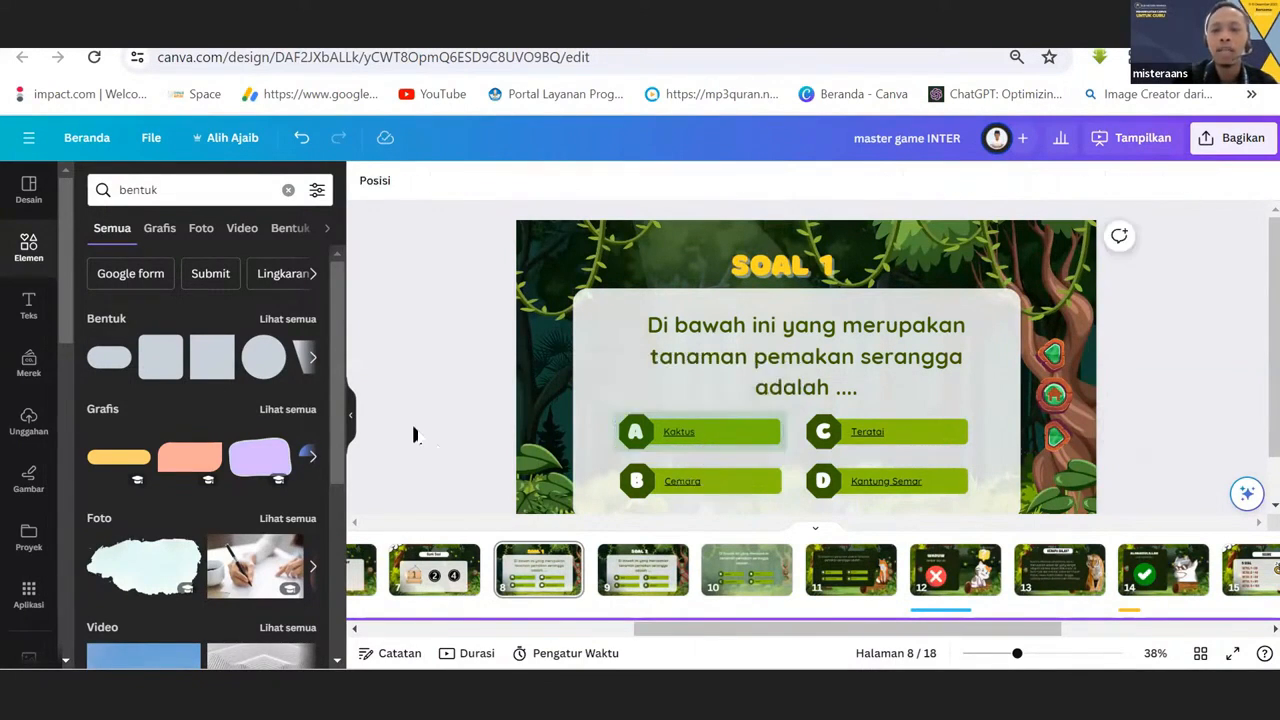
click(701, 441)
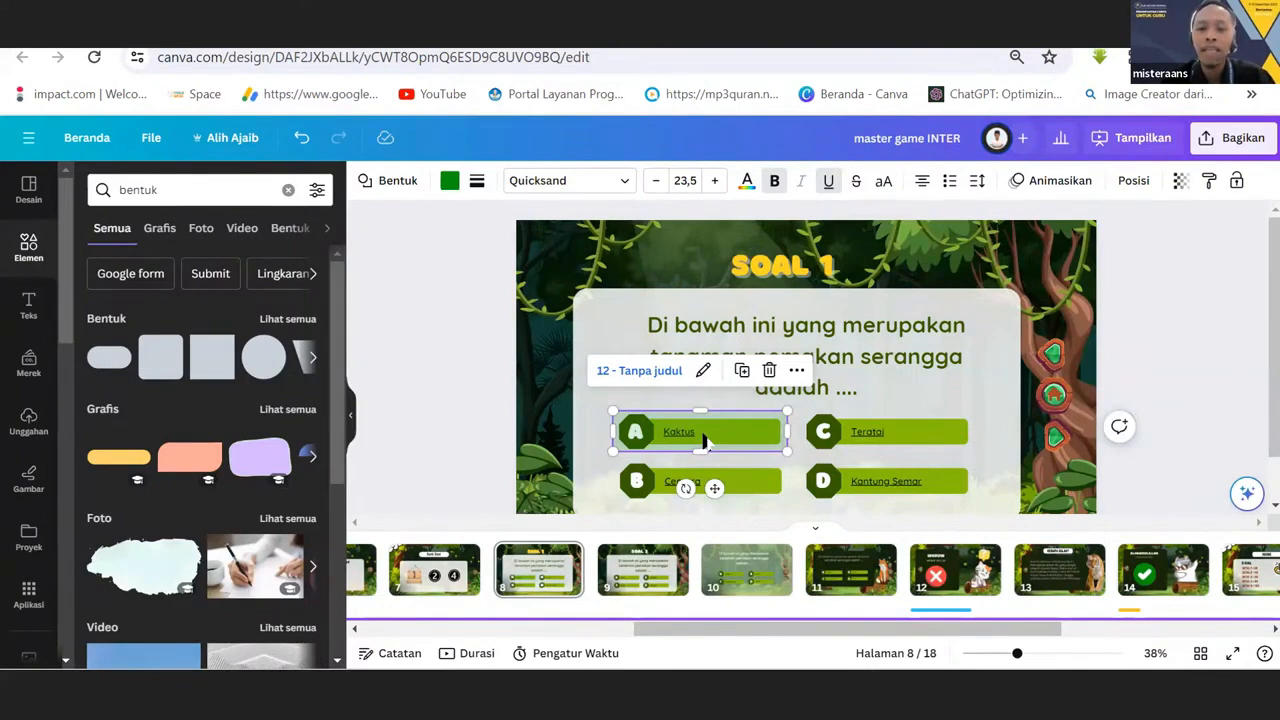
Duplicate the see-through rectangle linked to page 12 so that answers A, B, C and D each have one over them.
drag(706, 443, 884, 437)
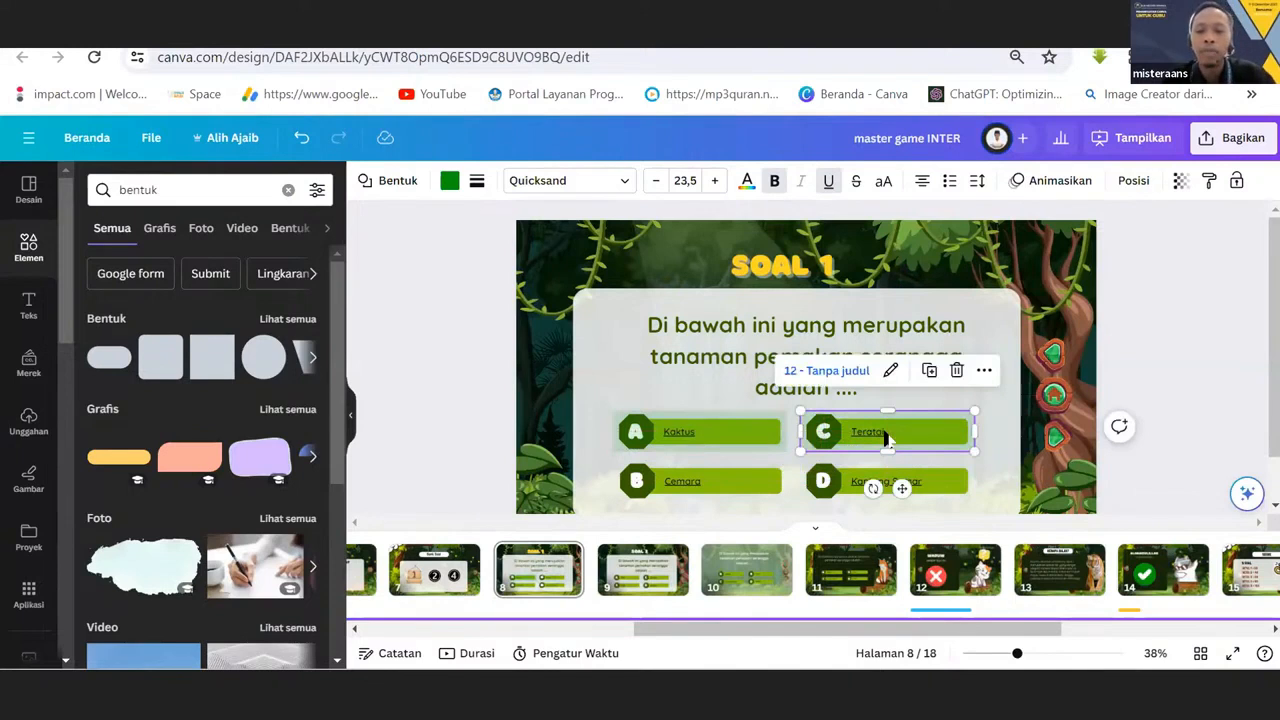
key(ctrl+d)
click(885, 438)
drag(998, 433, 630, 484)
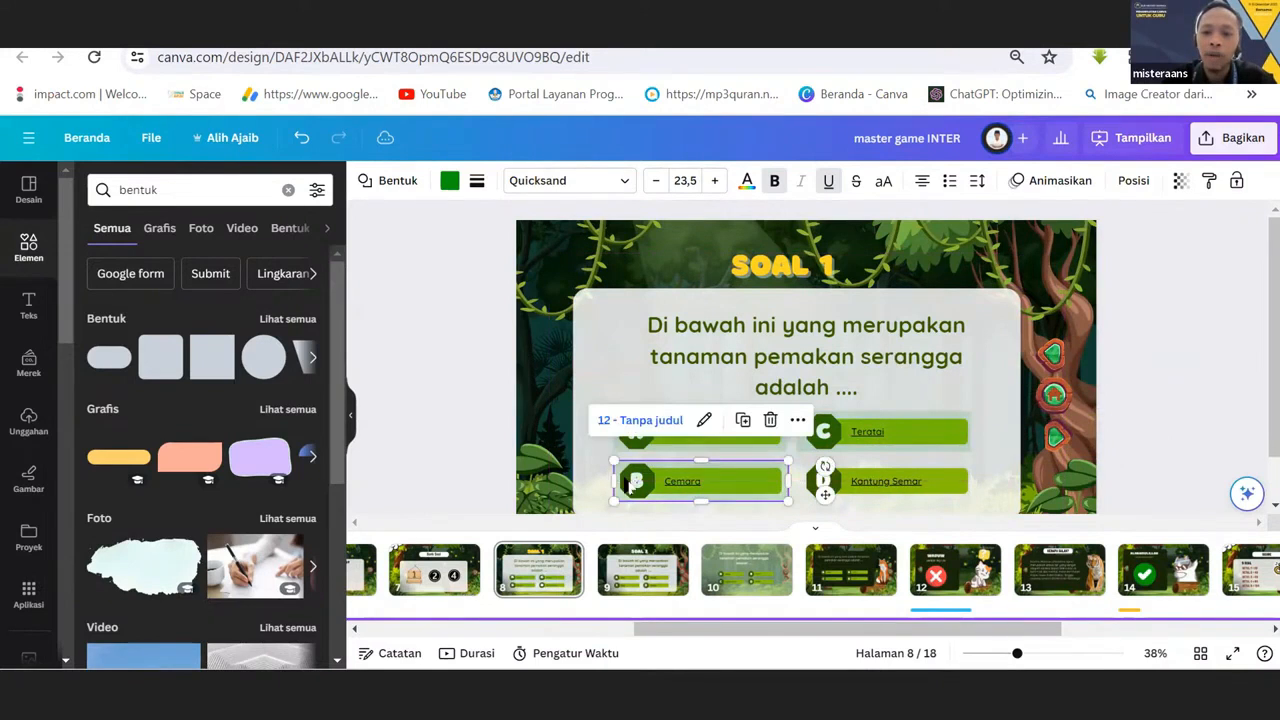
drag(906, 481, 915, 483)
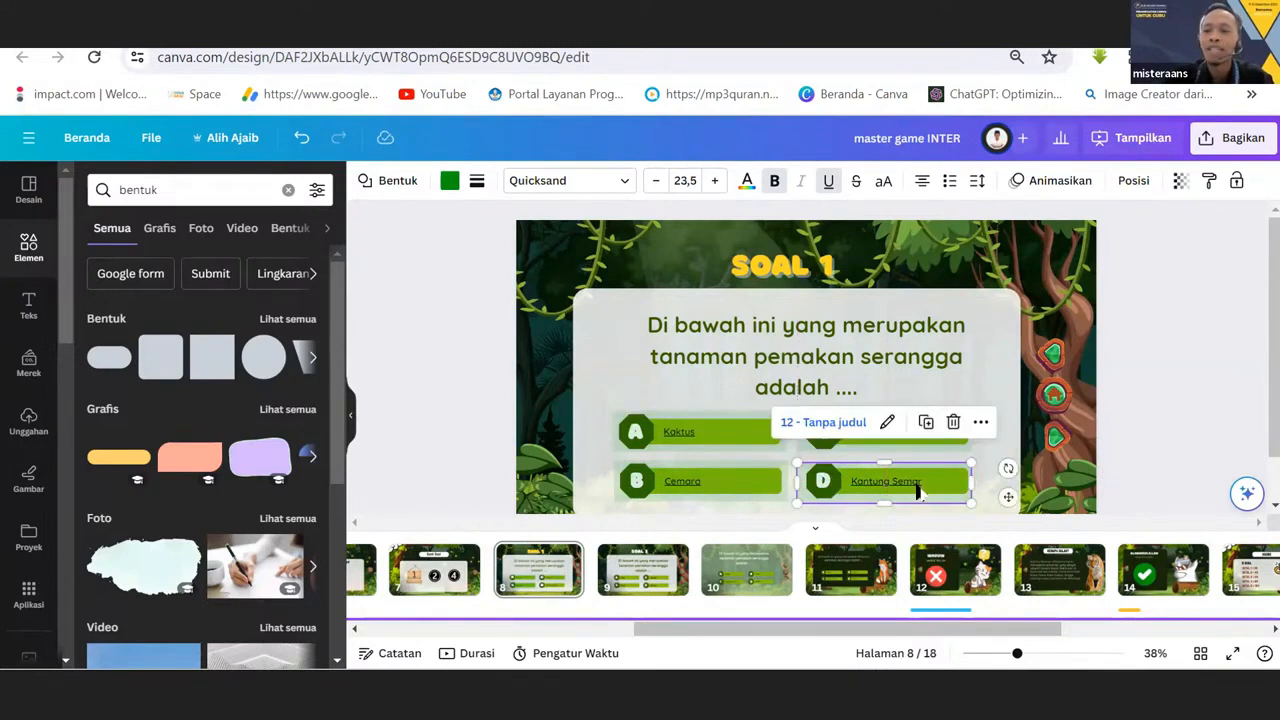
click(472, 362)
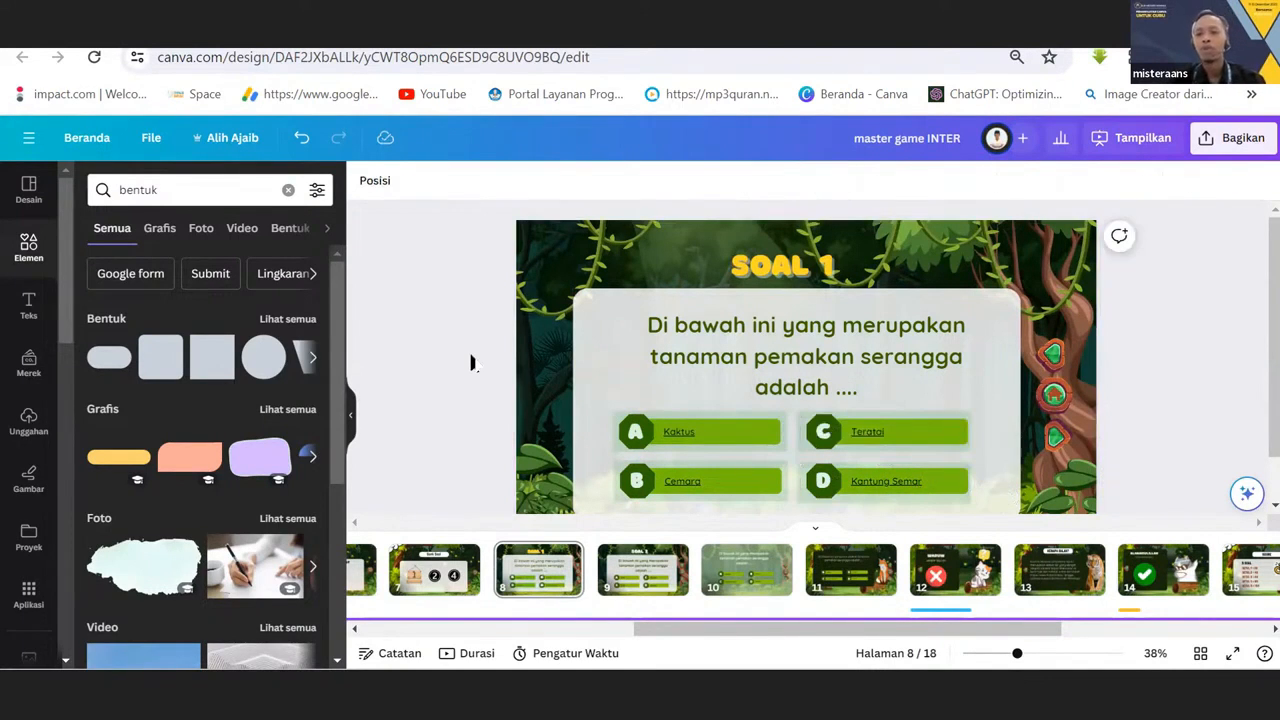
Fine-tune the positions of the see-through rectangles over answers C and D so they align with the options.
click(813, 451)
drag(813, 451, 814, 451)
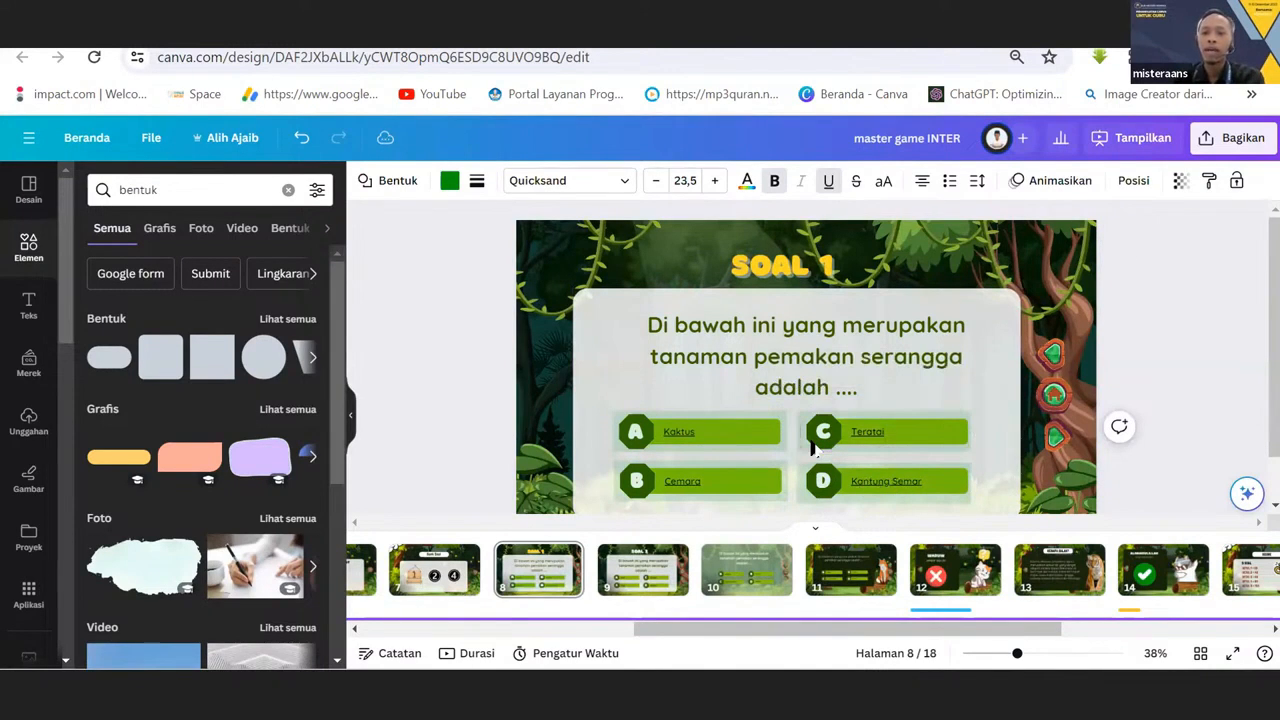
click(799, 485)
click(801, 482)
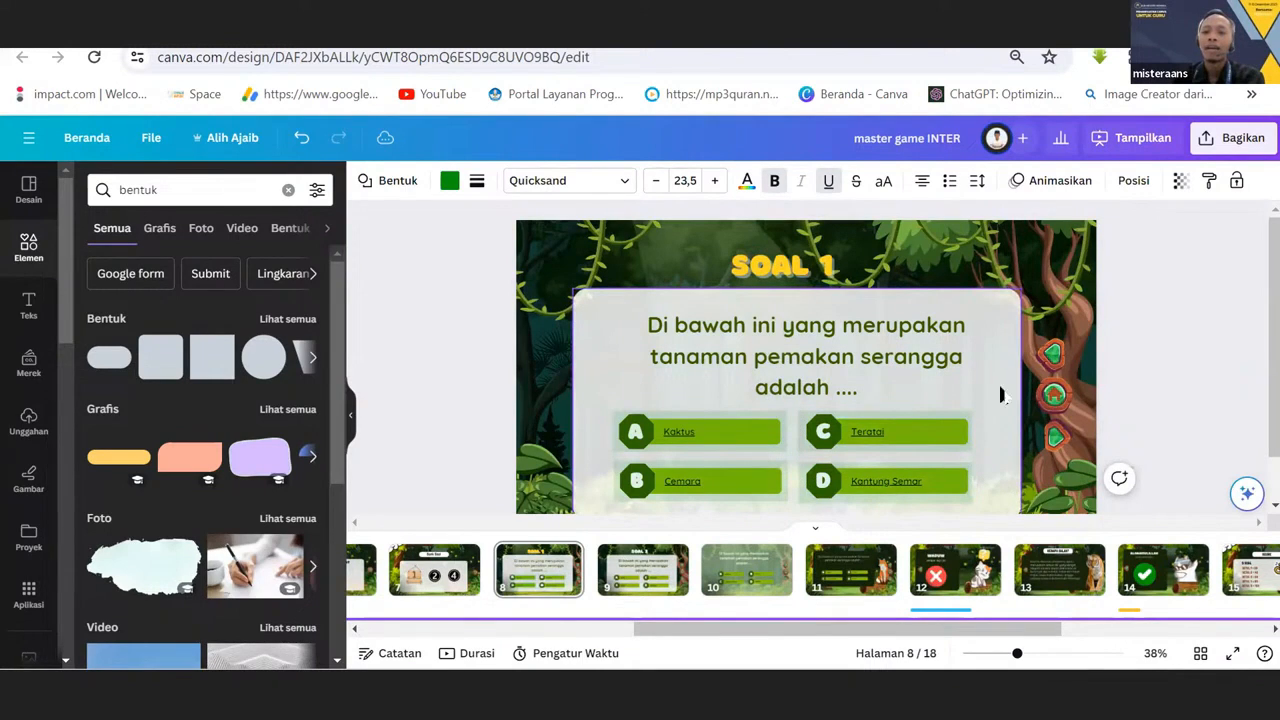
click(930, 478)
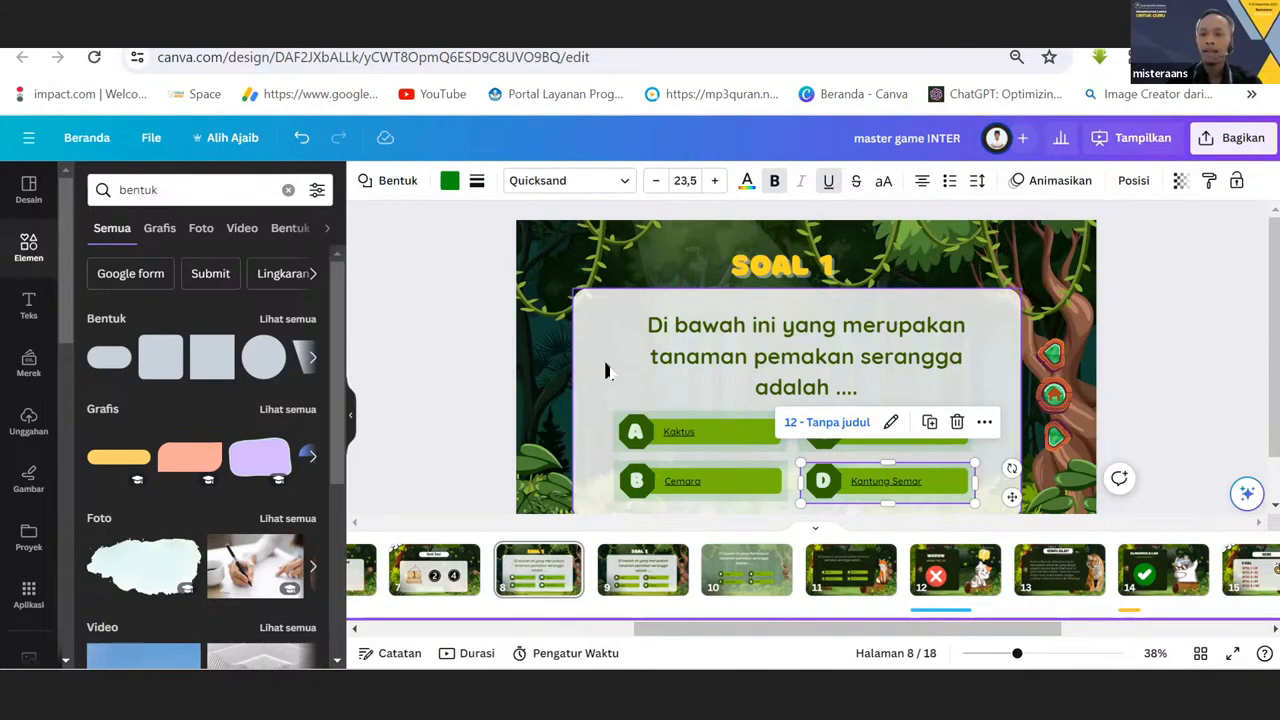
Delete the existing SOAL 2 page and duplicate the SOAL 1 page with its linked rectangles in its place.
click(645, 583)
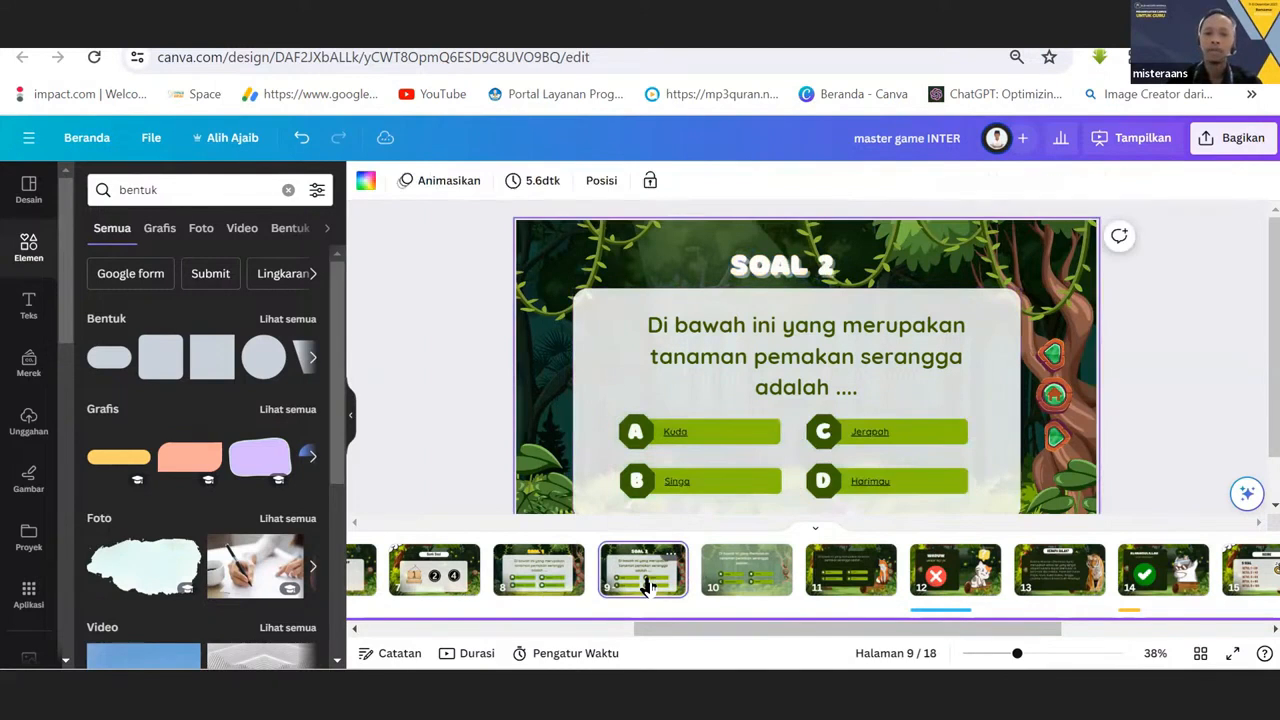
key(Delete)
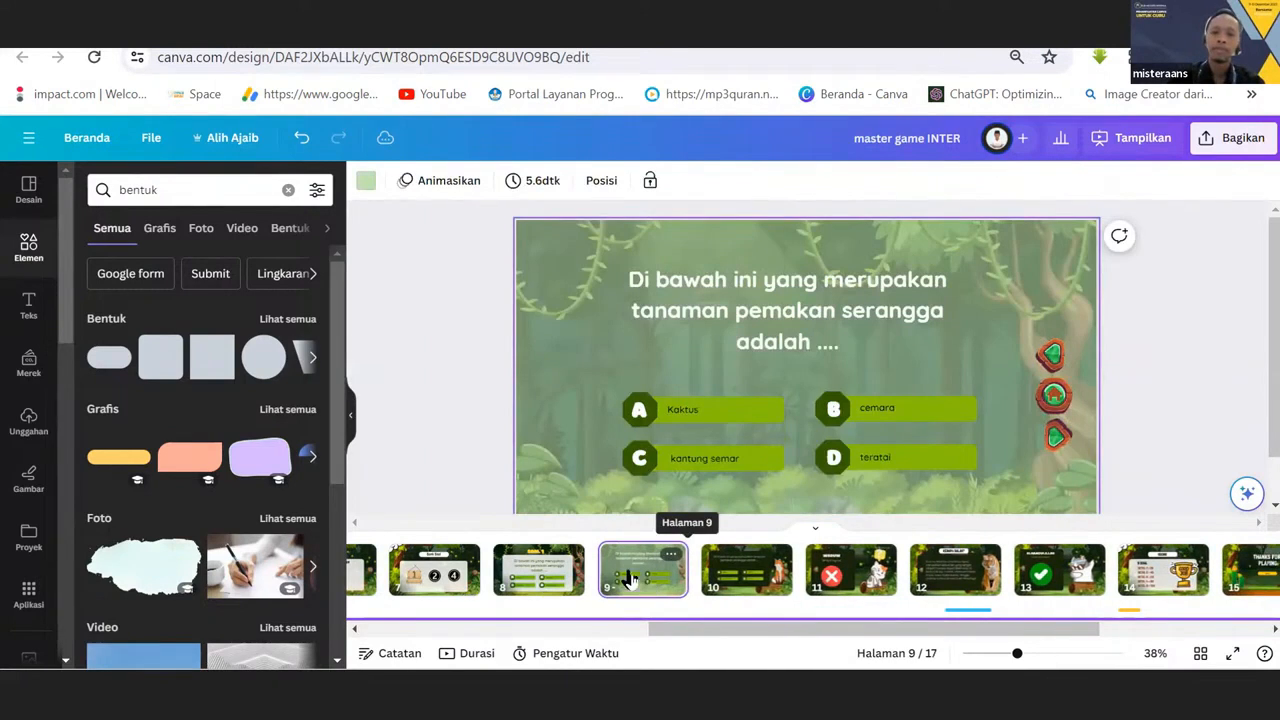
click(543, 565)
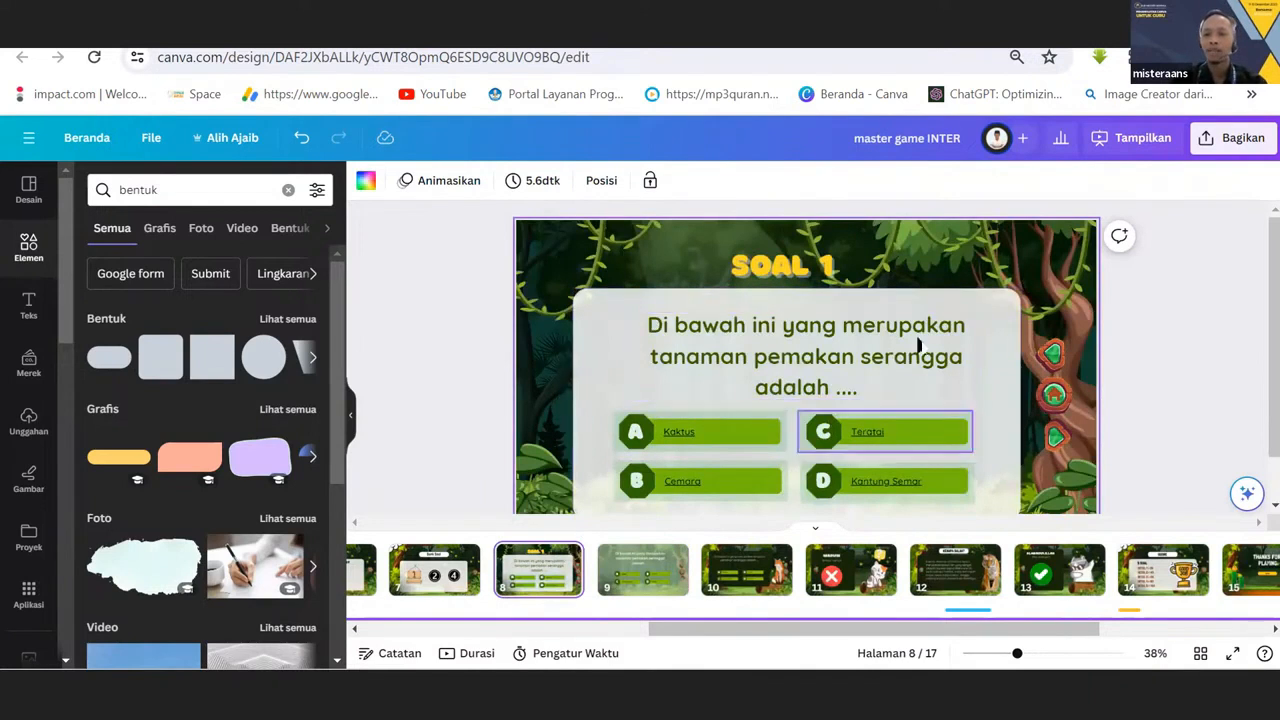
mouse_move(570, 561)
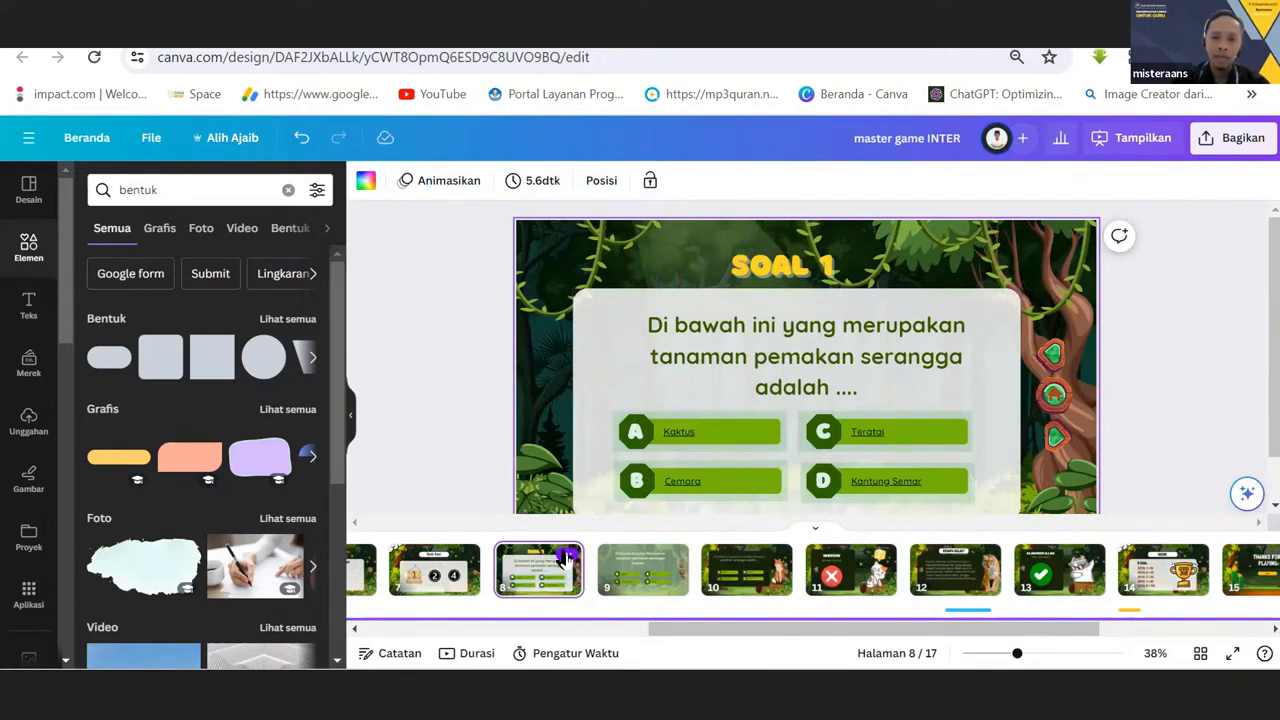
click(567, 556)
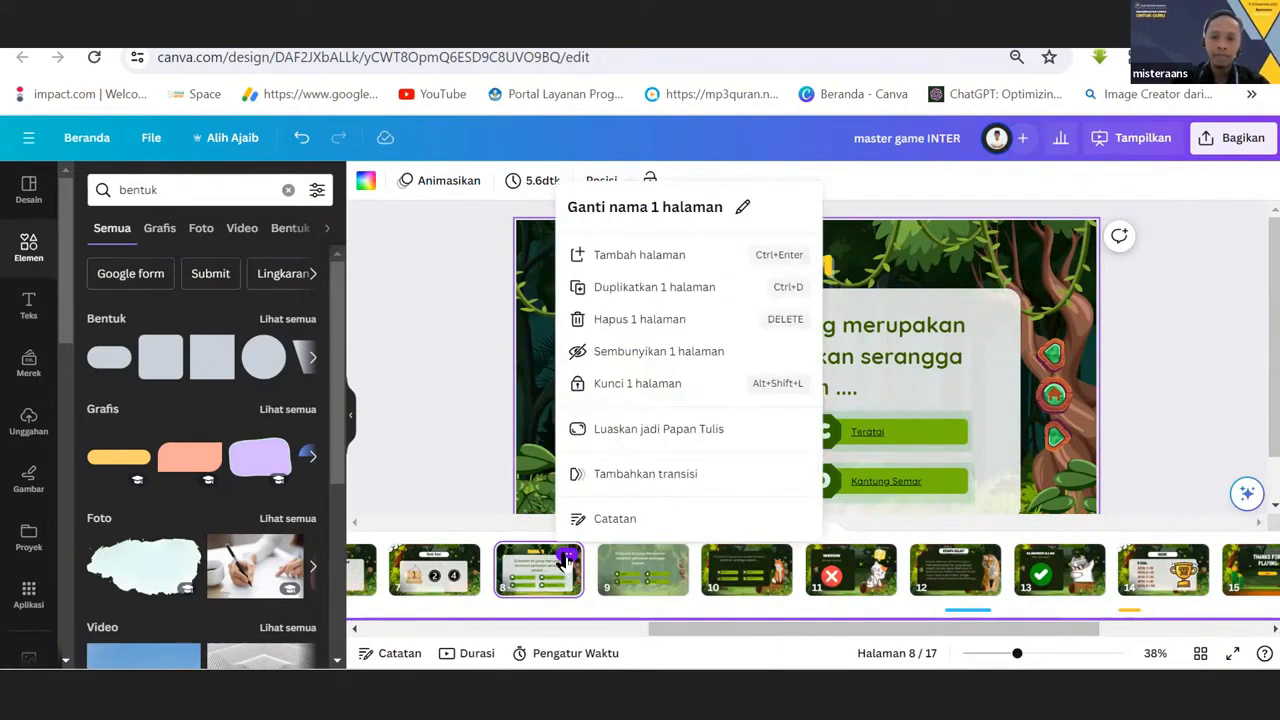
click(637, 290)
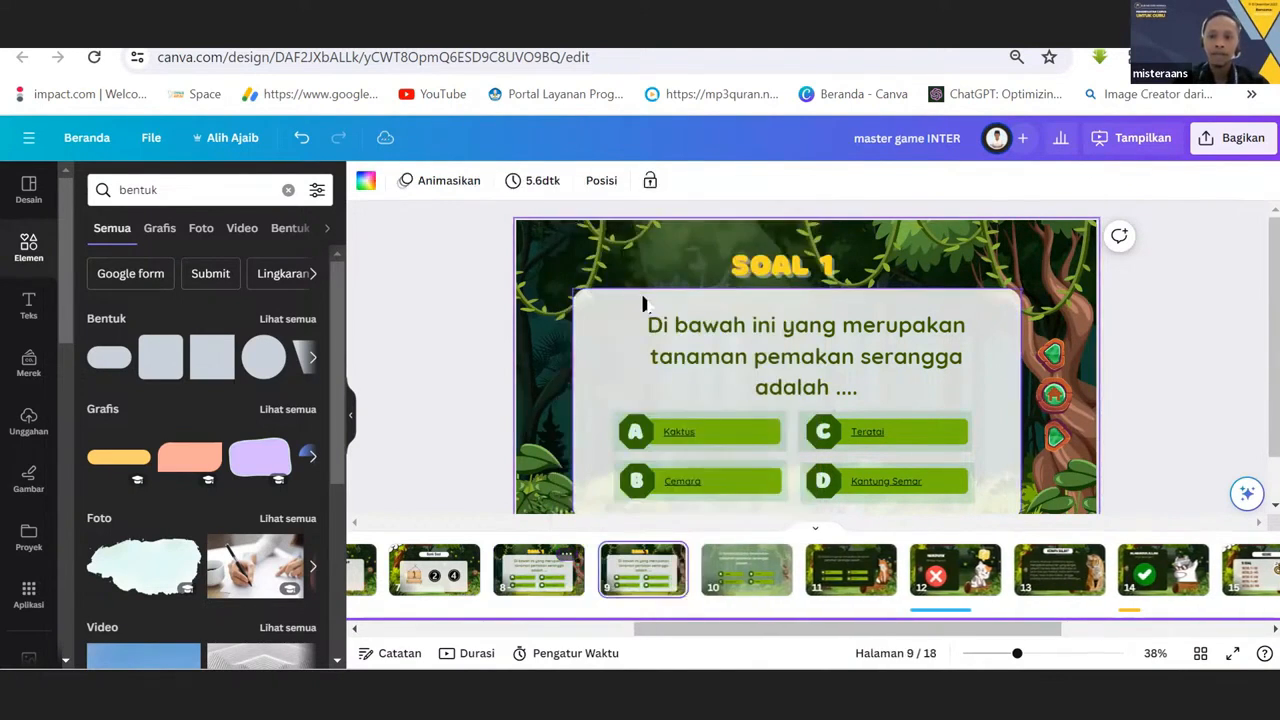
click(536, 588)
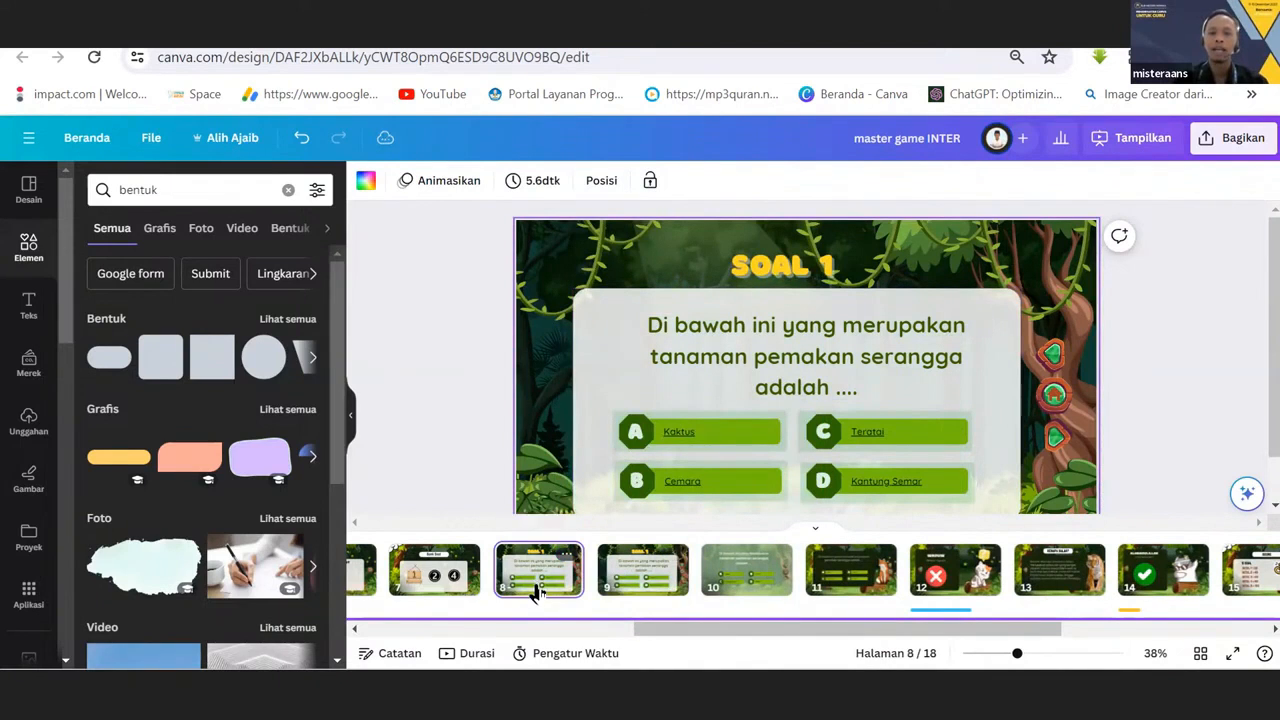
Change the title on the duplicated page 9 to "SOAL 2".
click(642, 570)
click(840, 276)
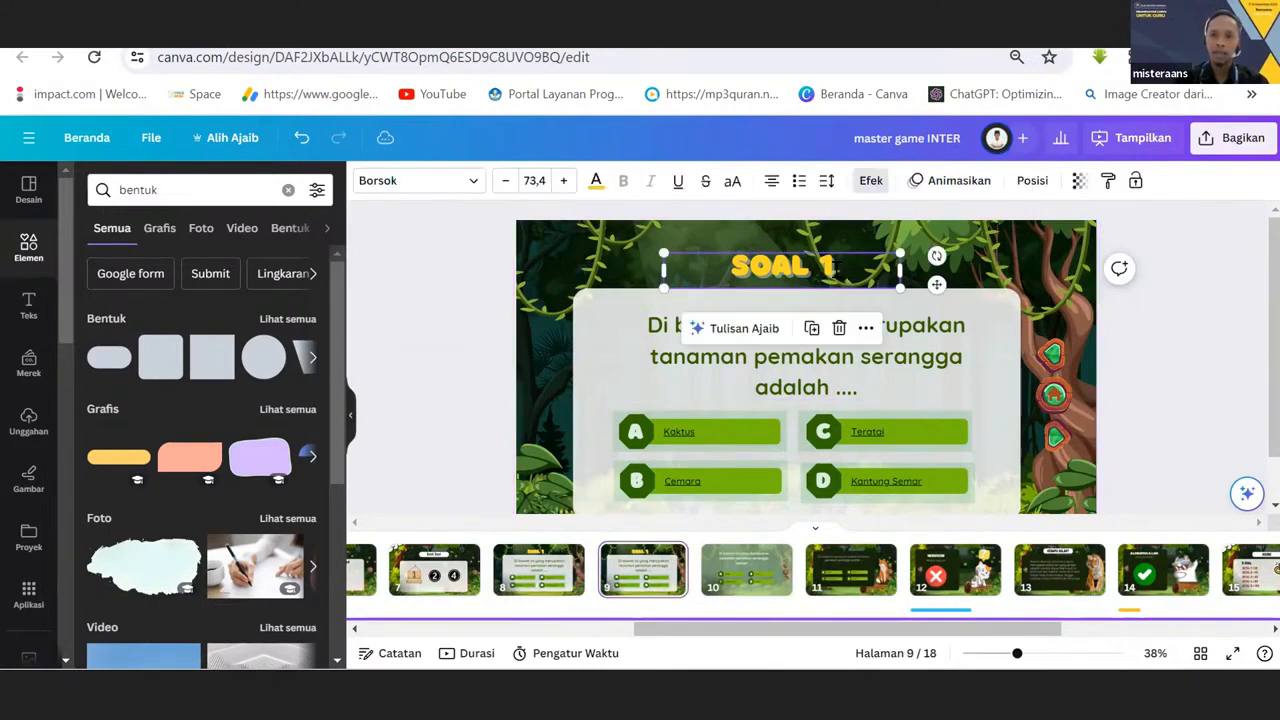
double_click(825, 265)
text(2)
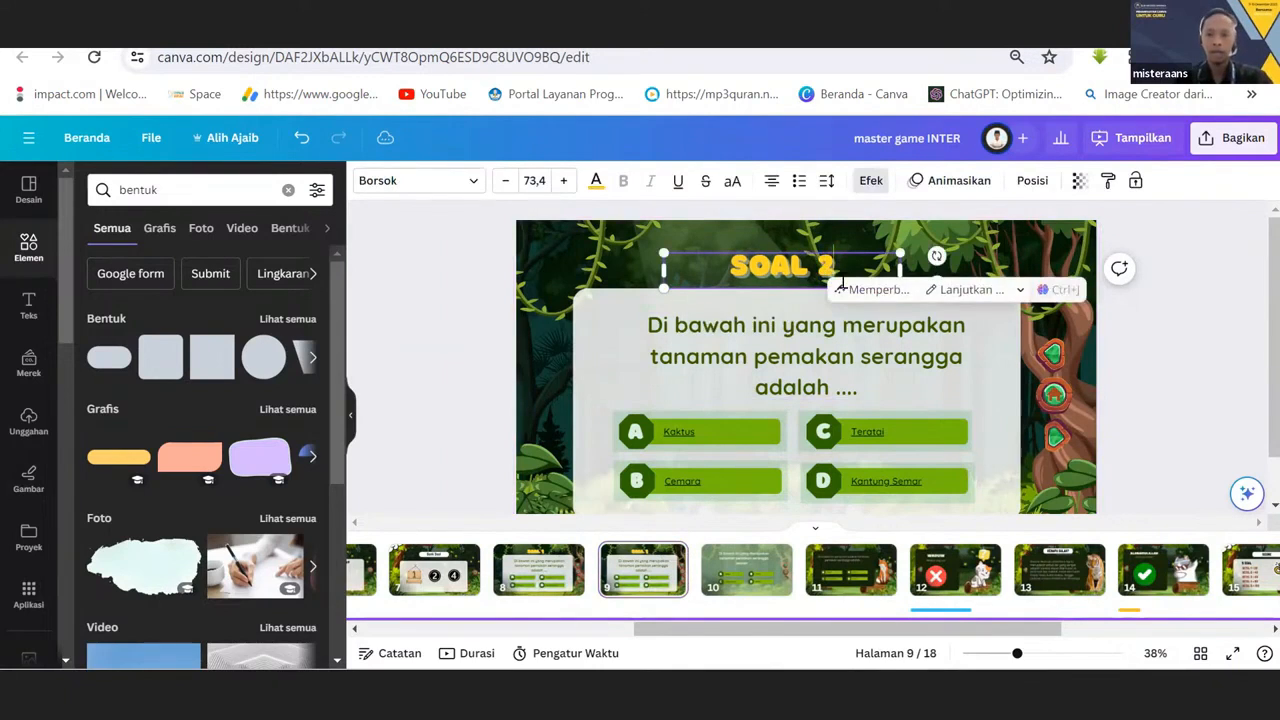
click(466, 357)
Replace the question text on the SOAL 2 page with random filler letters.
click(703, 372)
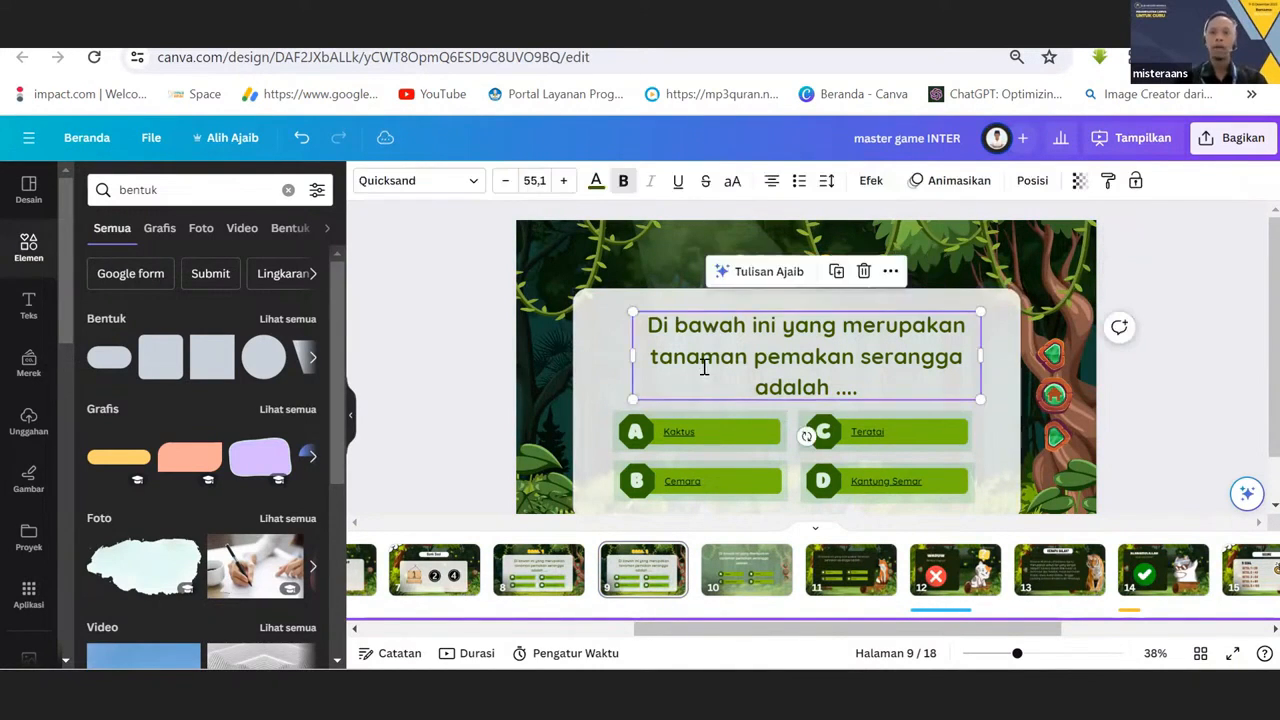
click(702, 366)
key(ctrl+a)
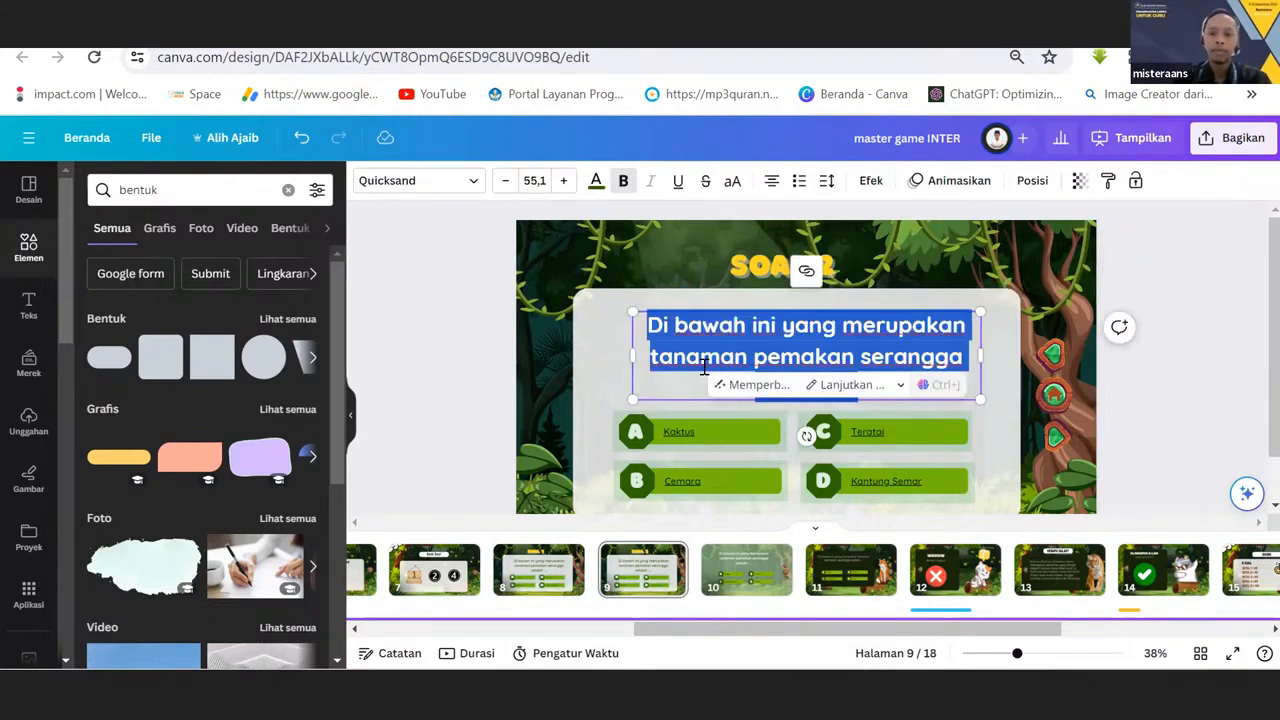
text(djadaslkdsalkdasdkskdjasj)
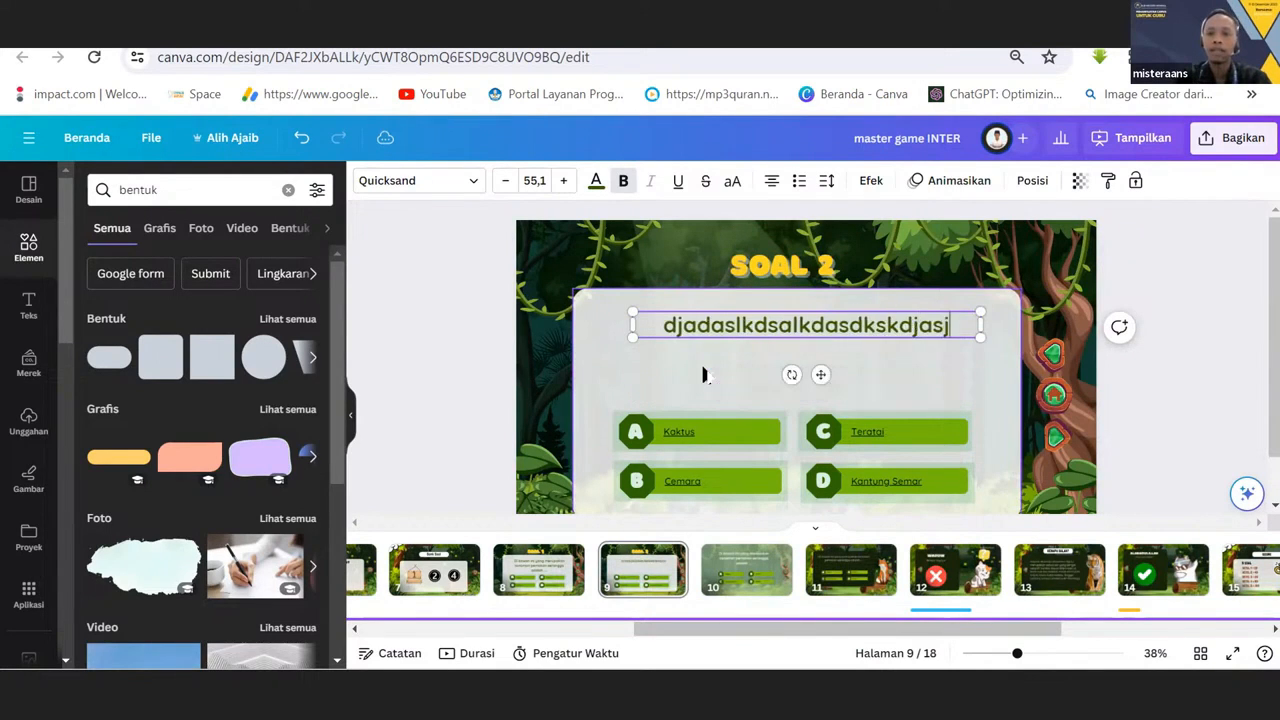
text(dsajdlasdjasldjasldjasljdsld)
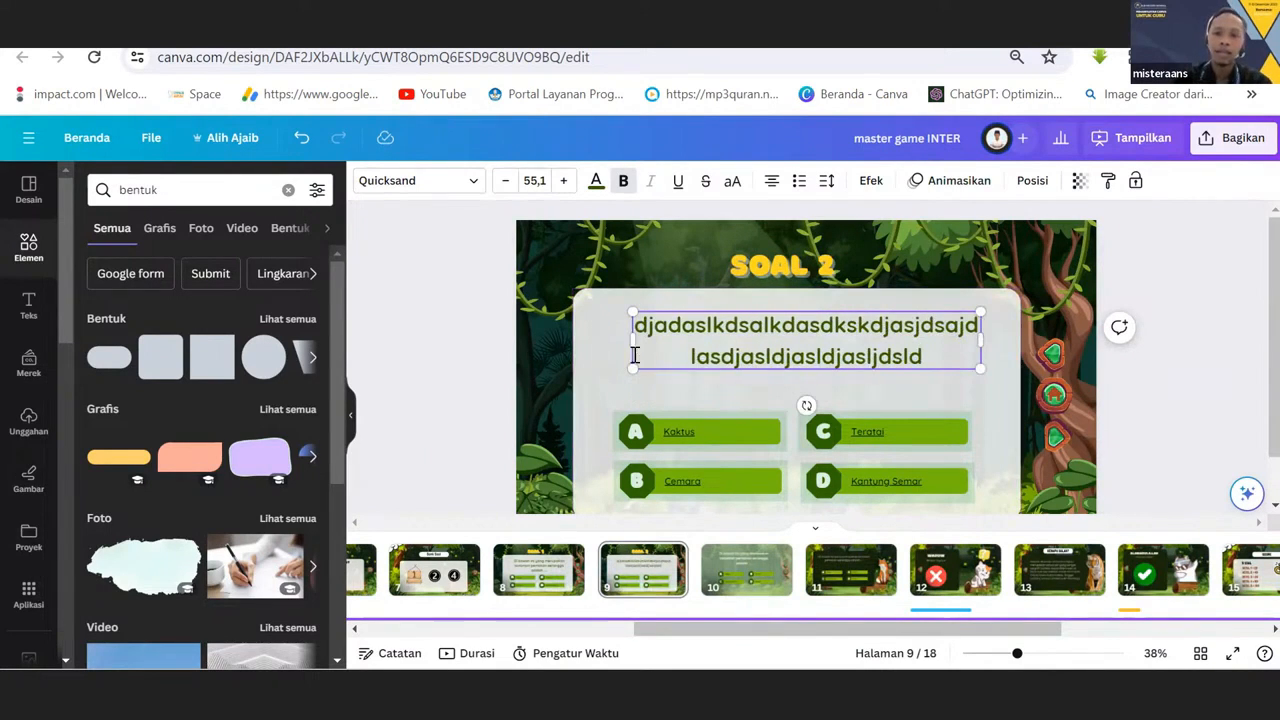
click(590, 383)
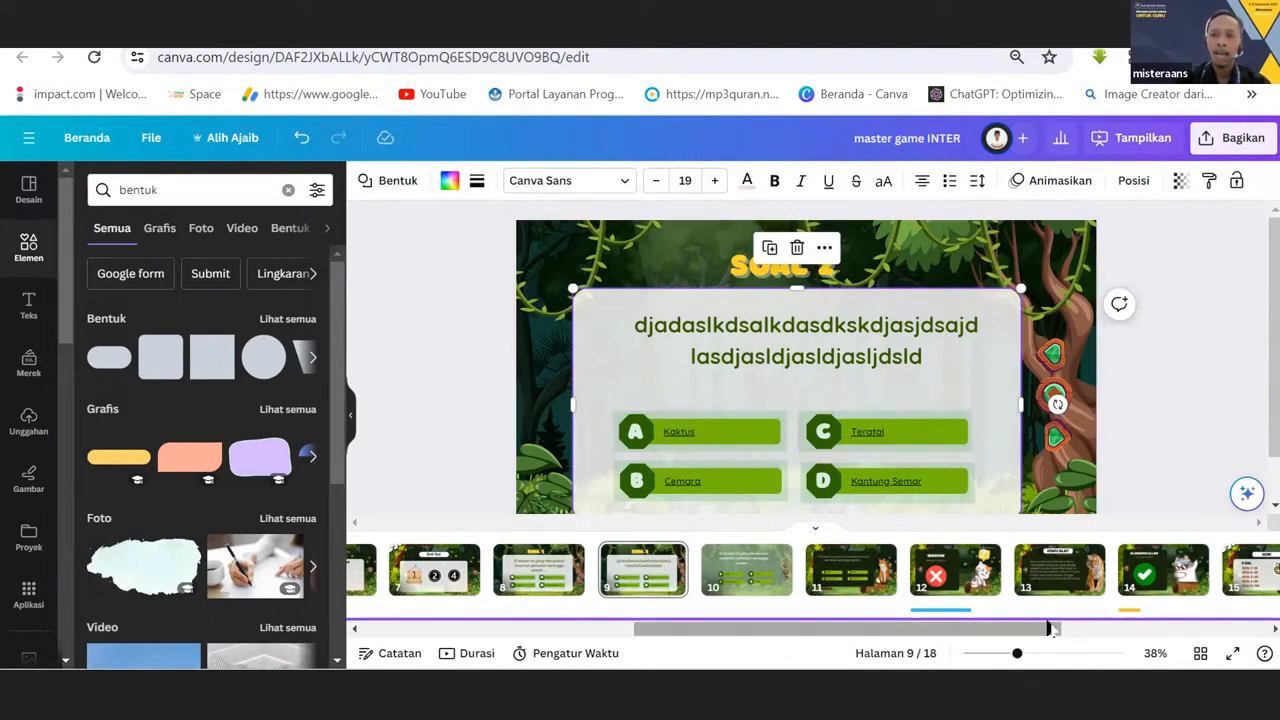
click(695, 428)
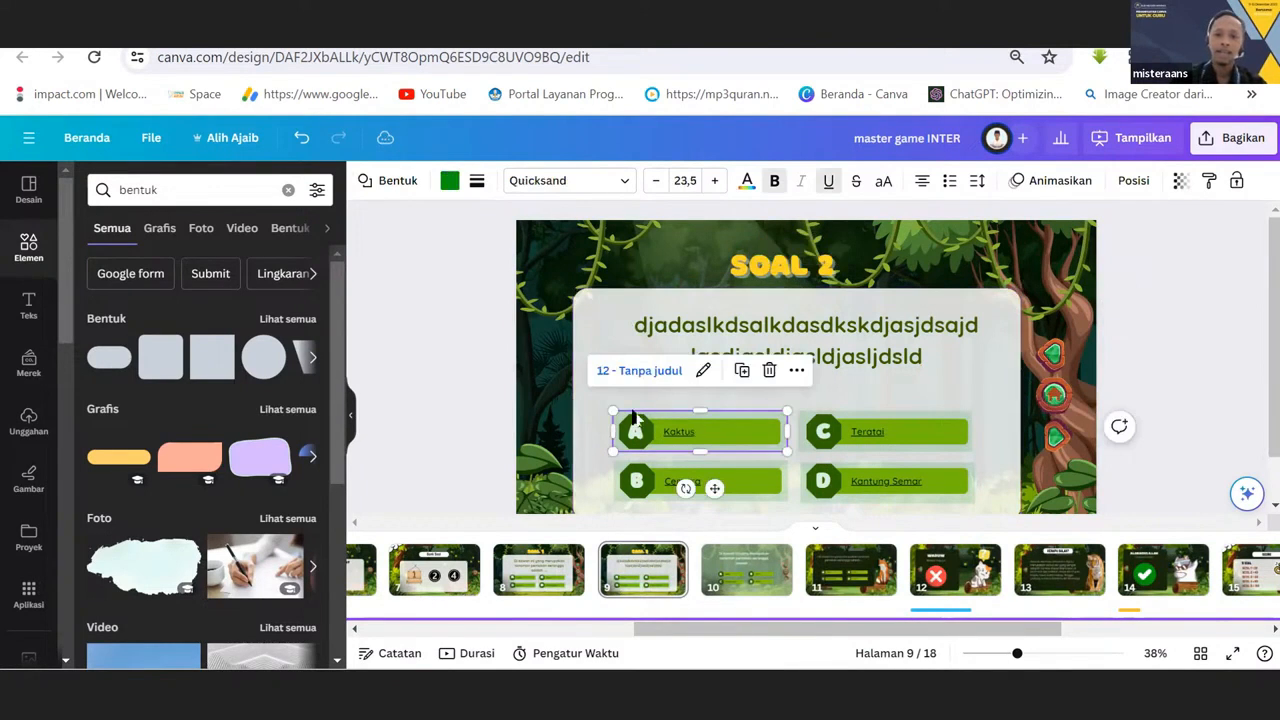
Replace the question text on the SOAL 2 page with "Harimau tinggalnya di".
click(816, 340)
click(816, 340)
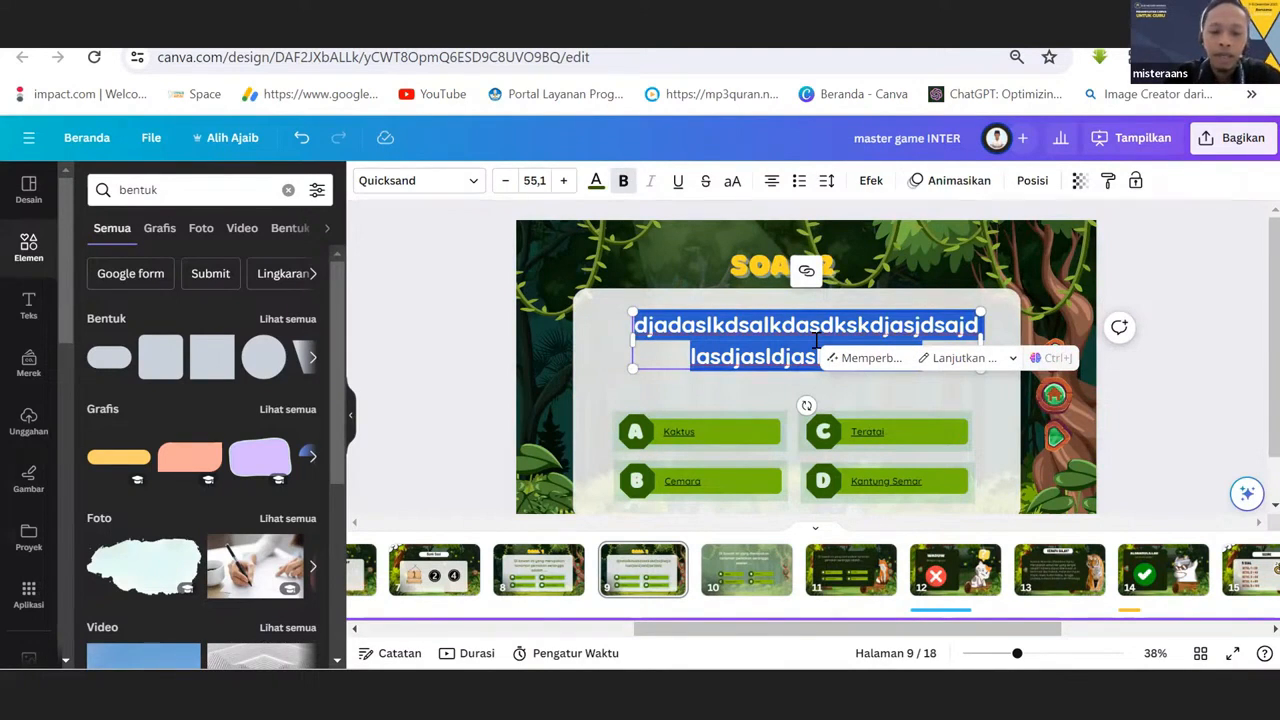
text(HARIMA)
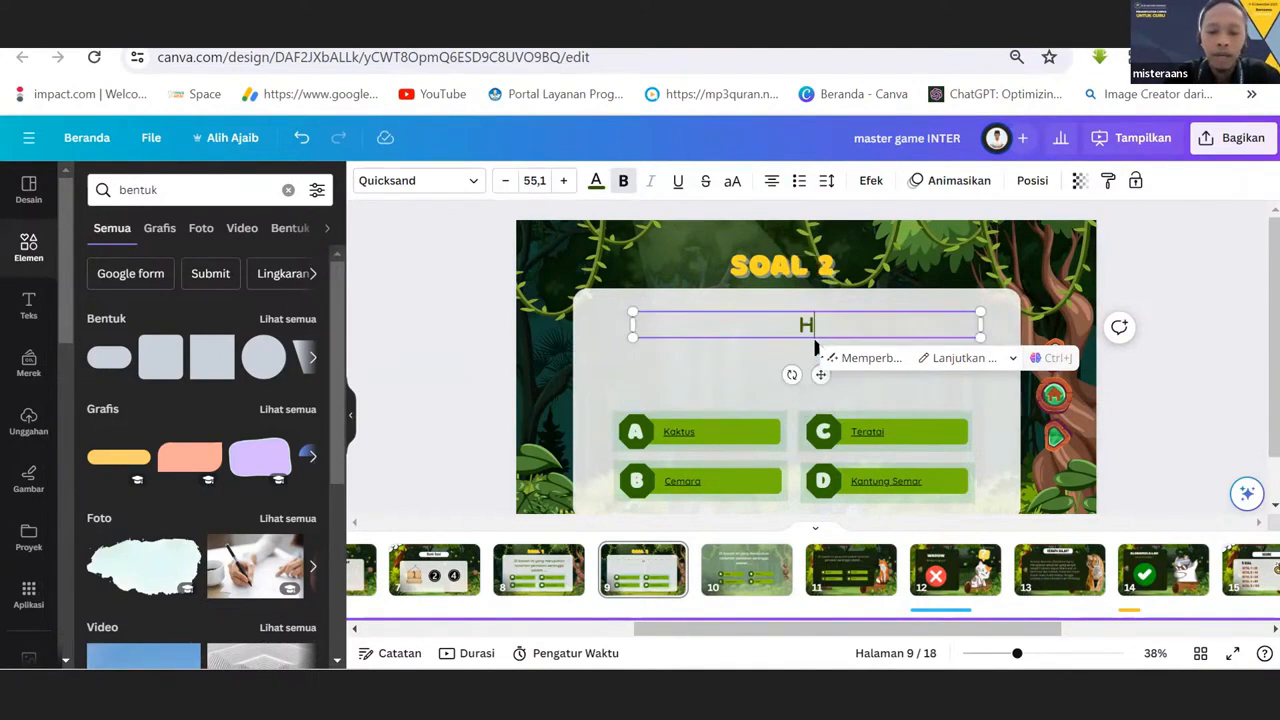
key(BackSpace)
key(BackSpace)
key(BackSpace)
key(BackSpace)
key(BackSpace)
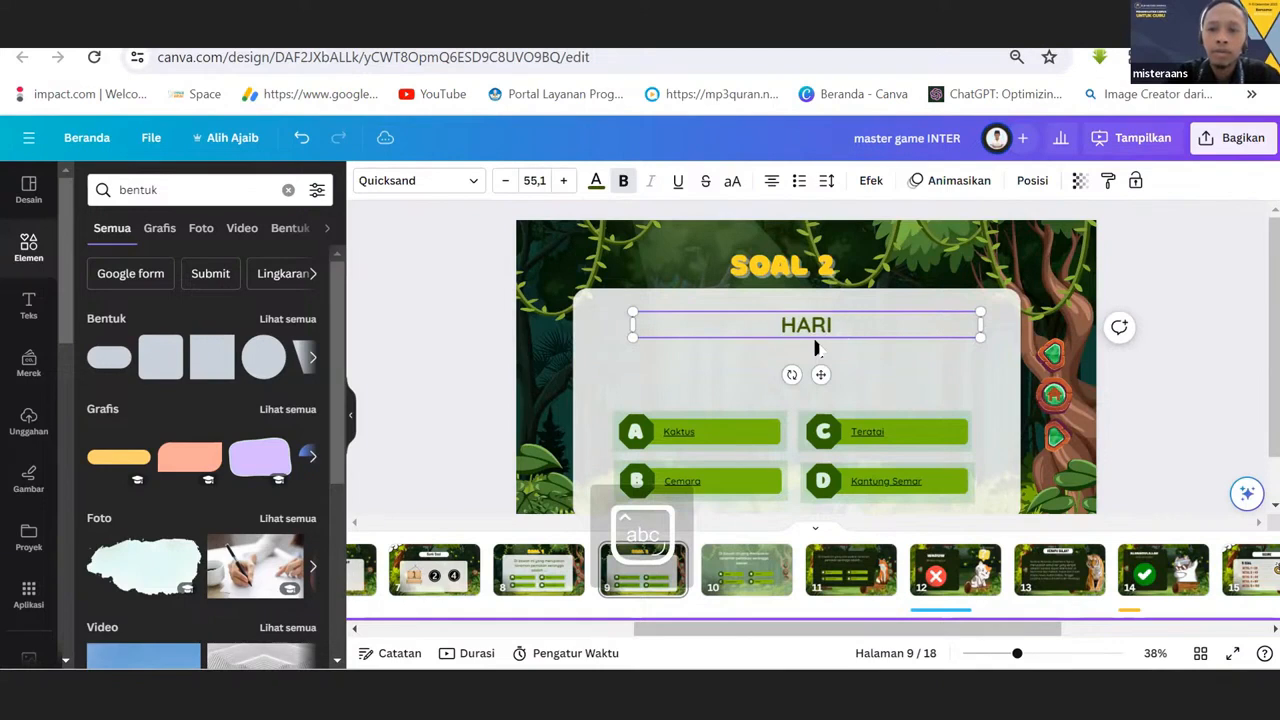
text(arimau tinggalny)
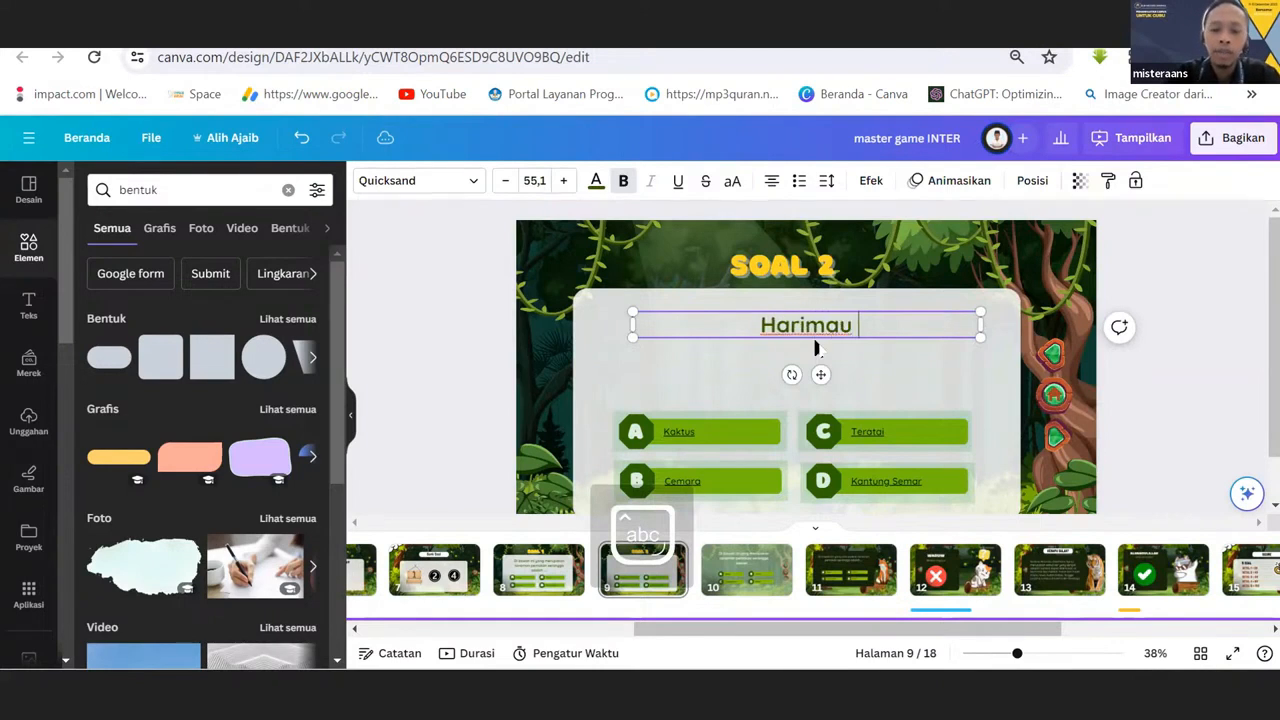
text(a di)
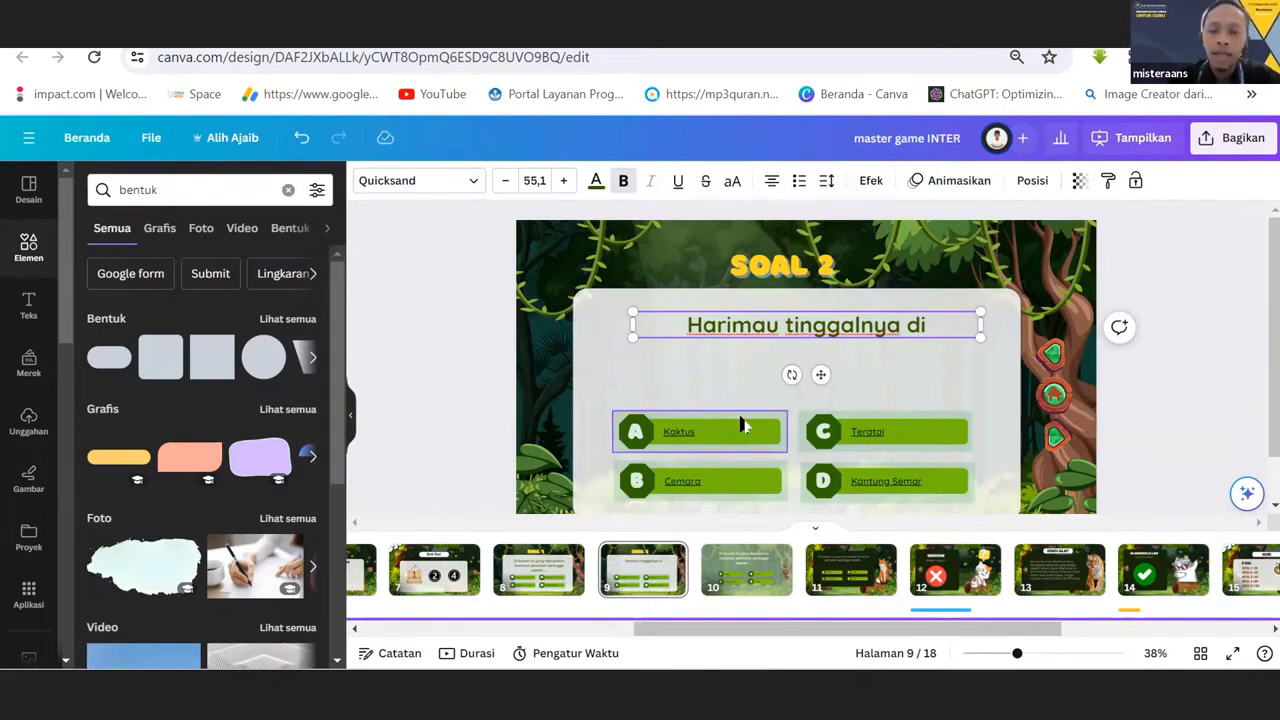
Move the see-through rectangle above answer A and delete the rectangles covering answers B, C and D on the SOAL 2 page.
click(726, 442)
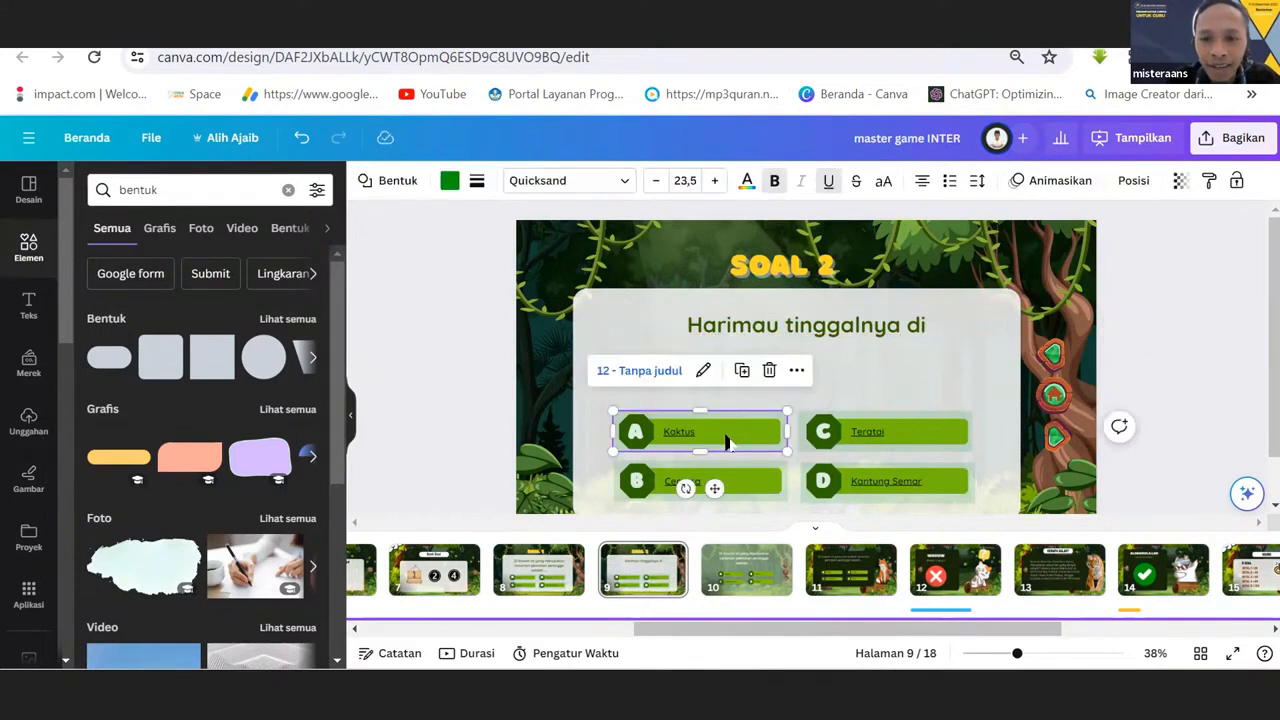
drag(726, 442, 726, 385)
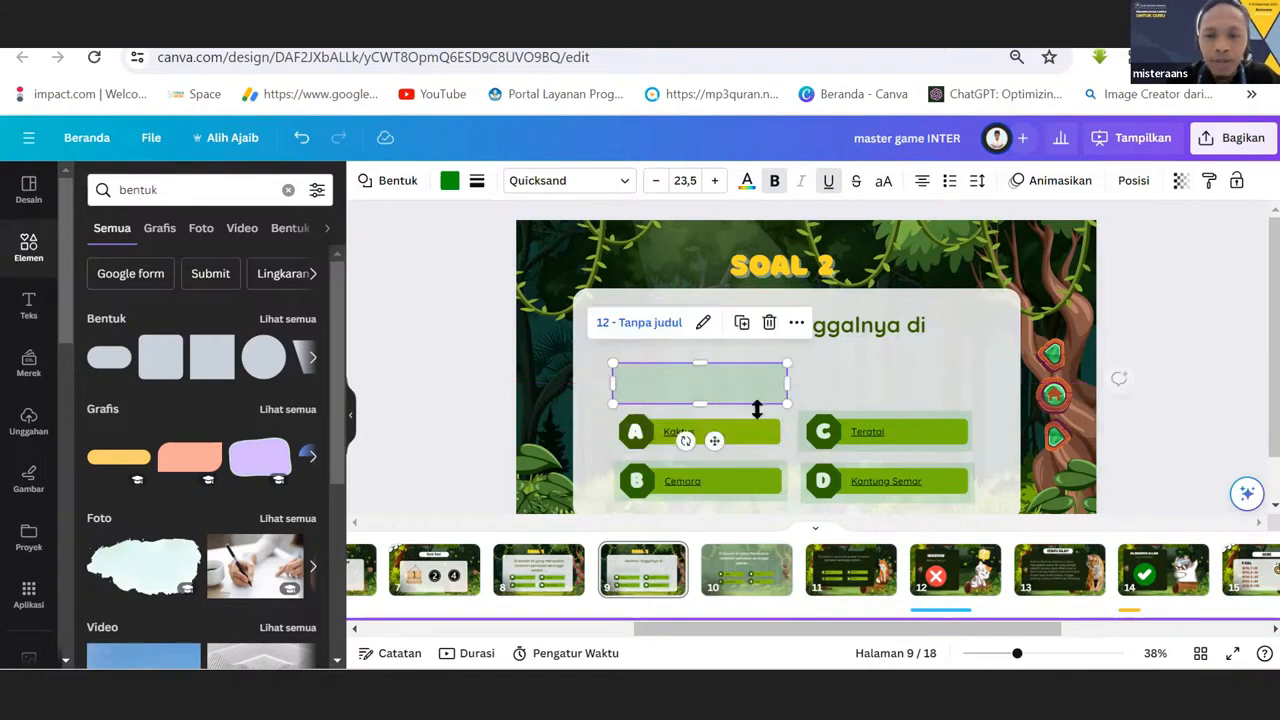
click(870, 445)
key(Delete)
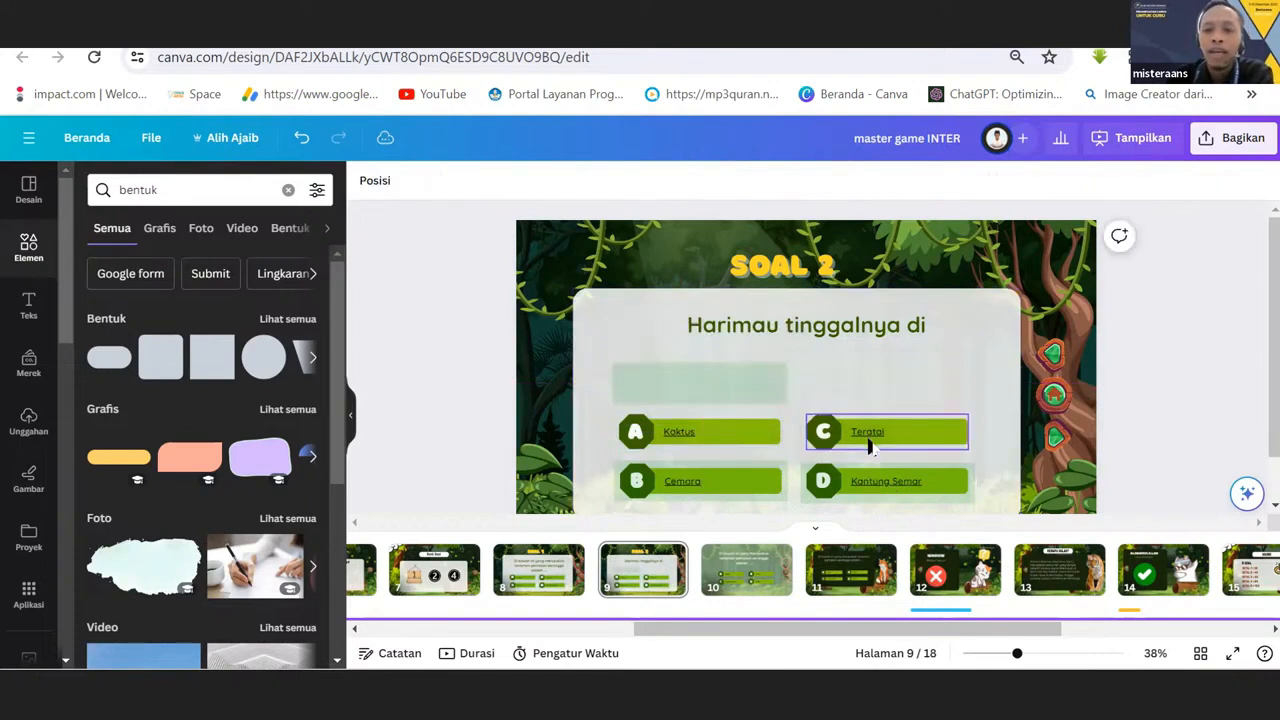
click(909, 481)
key(Delete)
click(755, 495)
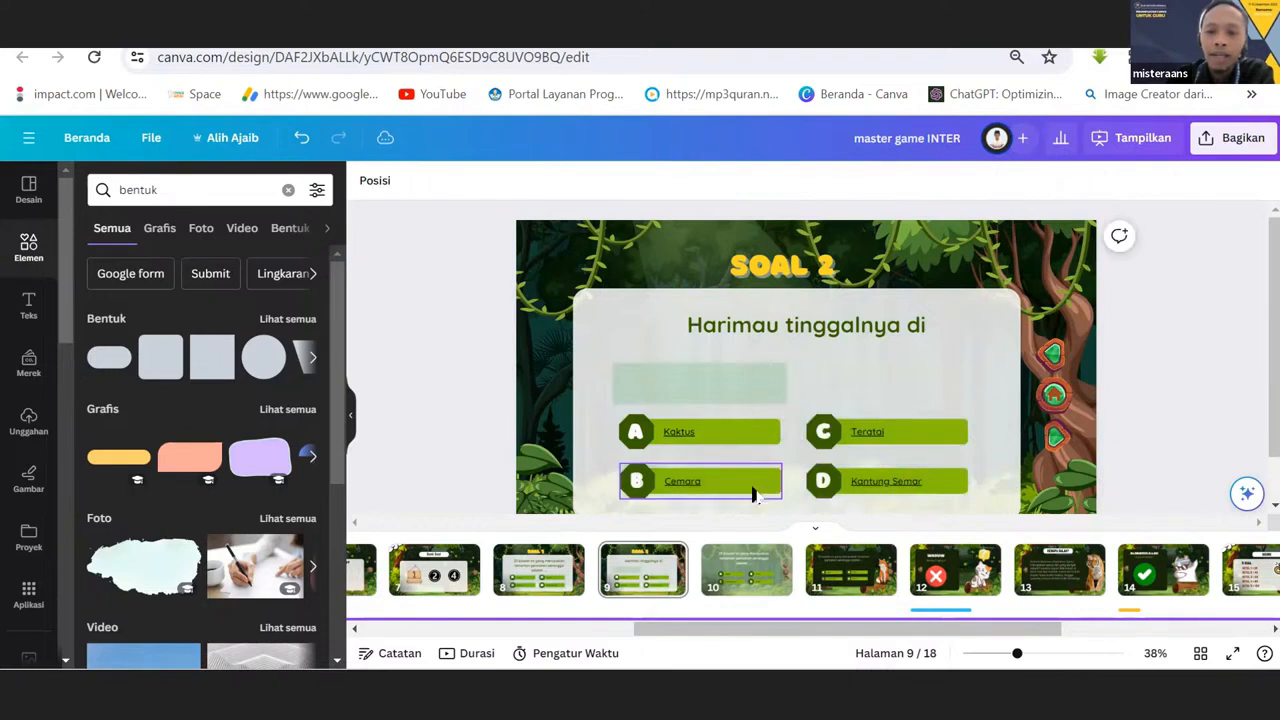
key(Delete)
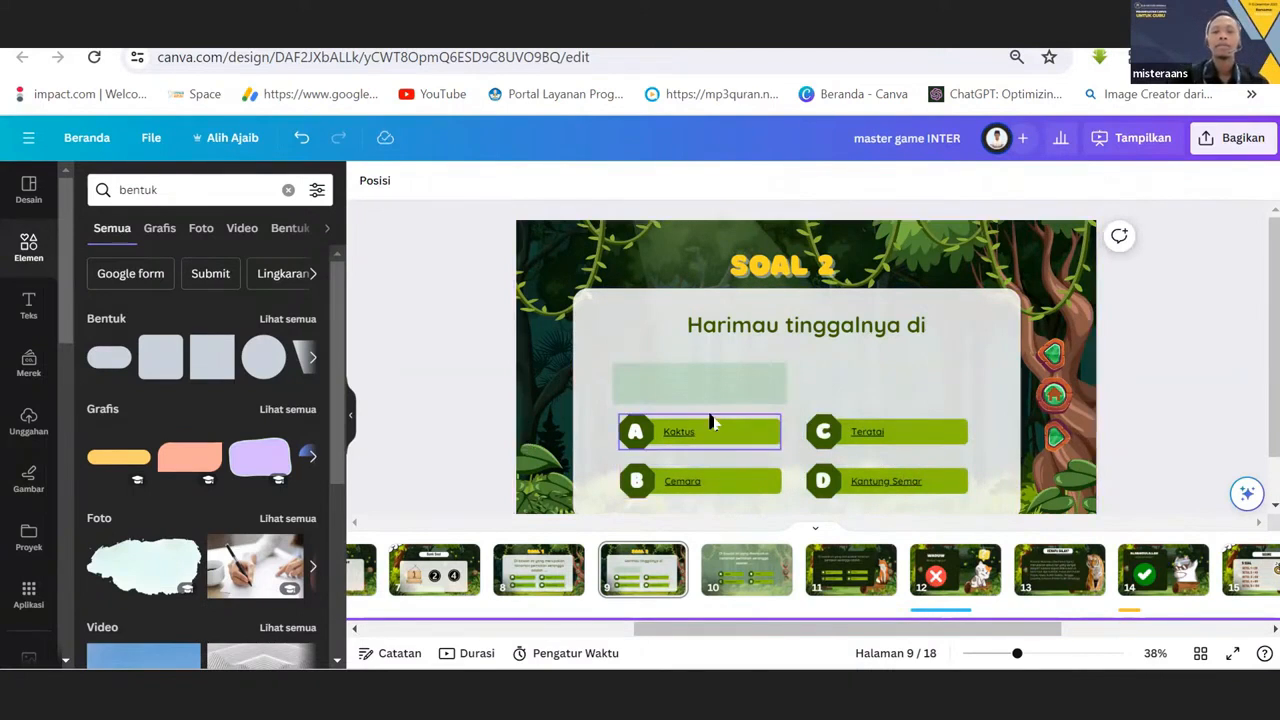
Replace the text of answer A on the SOAL 2 page with "Rumah".
click(678, 429)
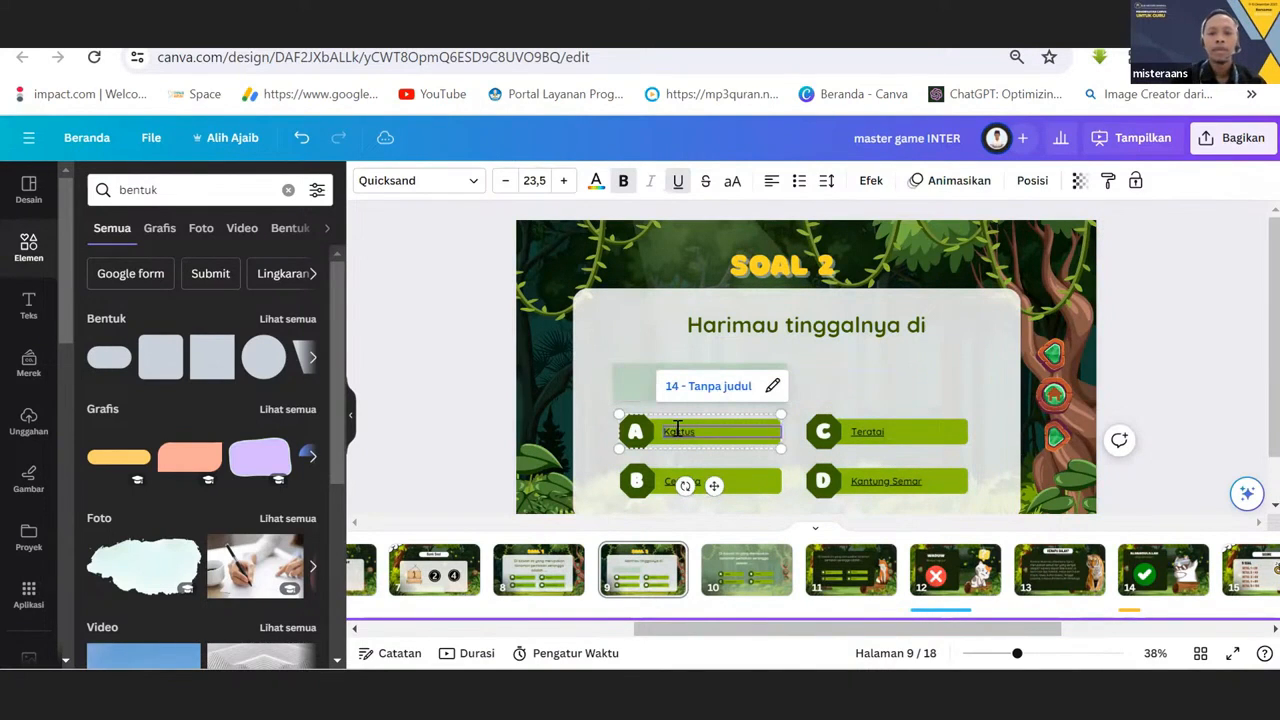
double_click(678, 429)
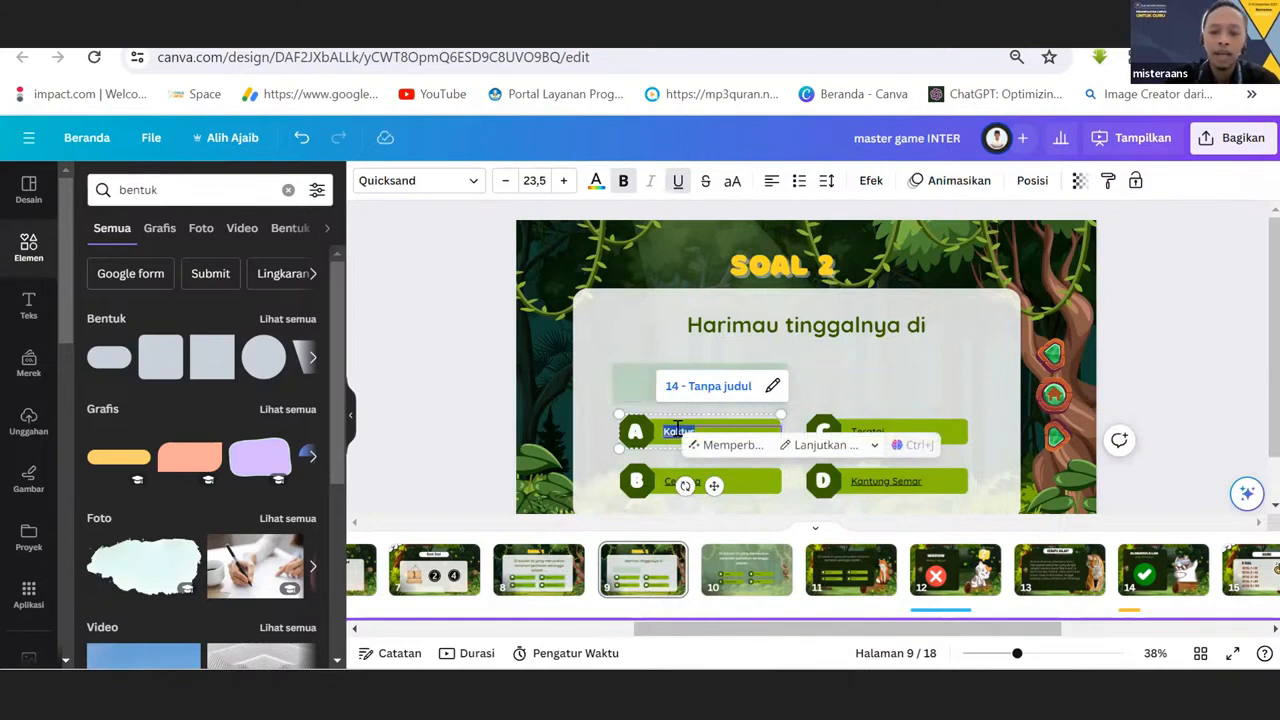
text(Rumah)
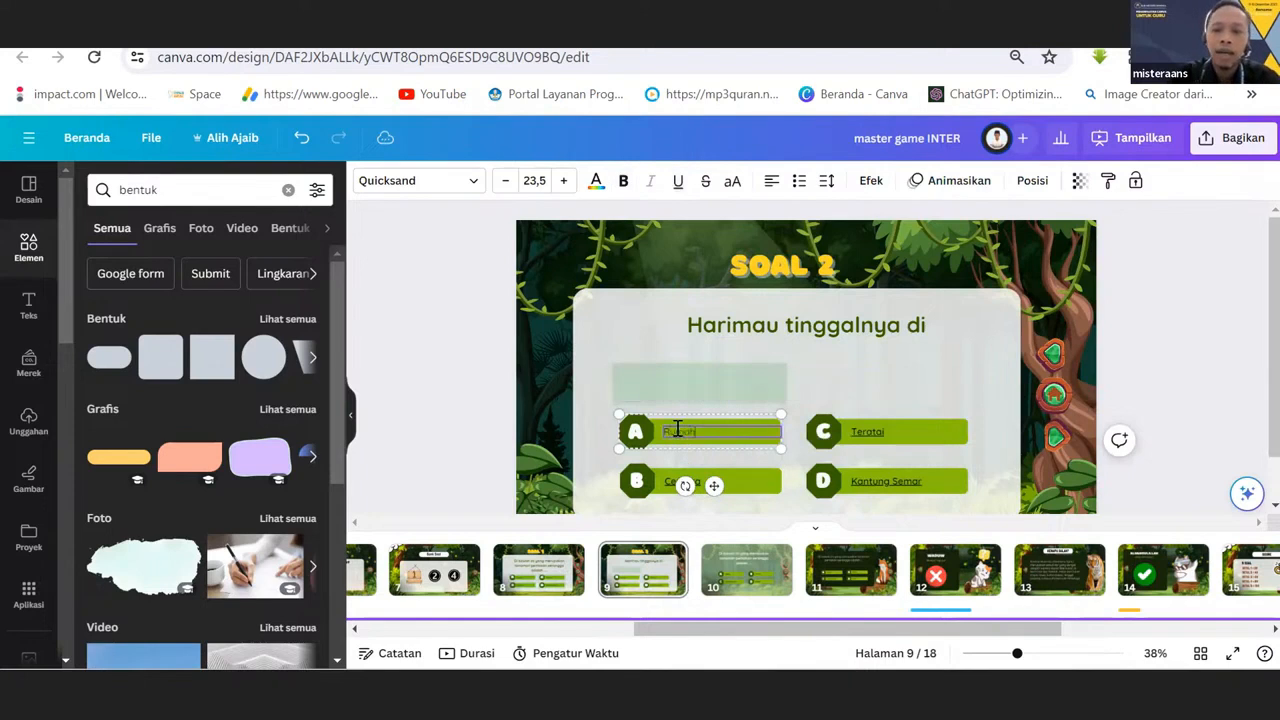
Replace the text of answer C with "Hutan" and answer B with "Sungai" on the SOAL 2 page.
click(870, 433)
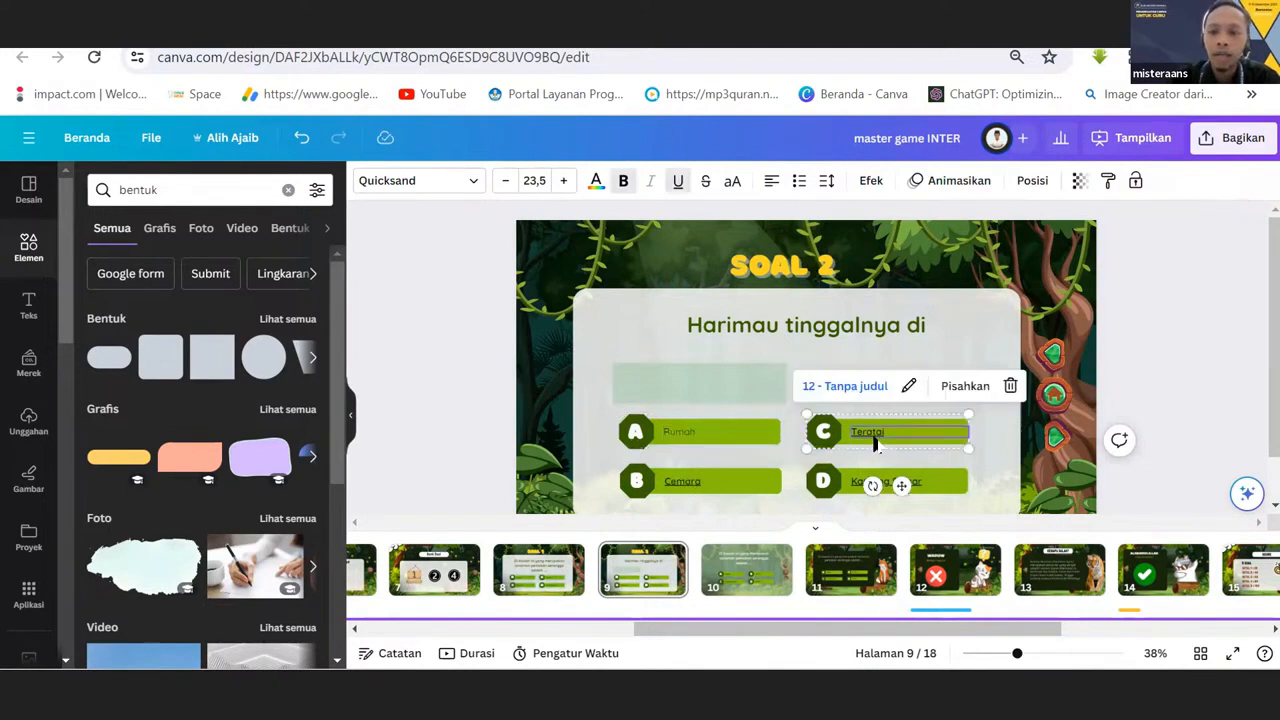
double_click(875, 434)
text(Hutan)
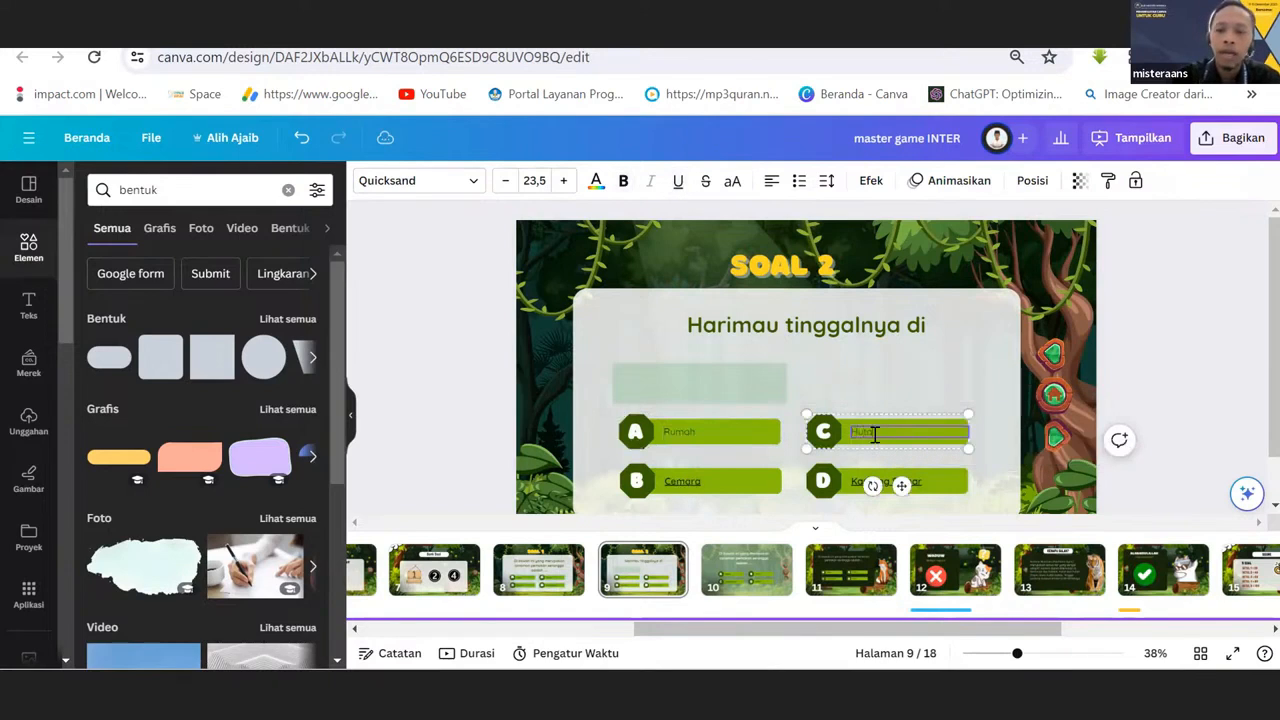
click(678, 490)
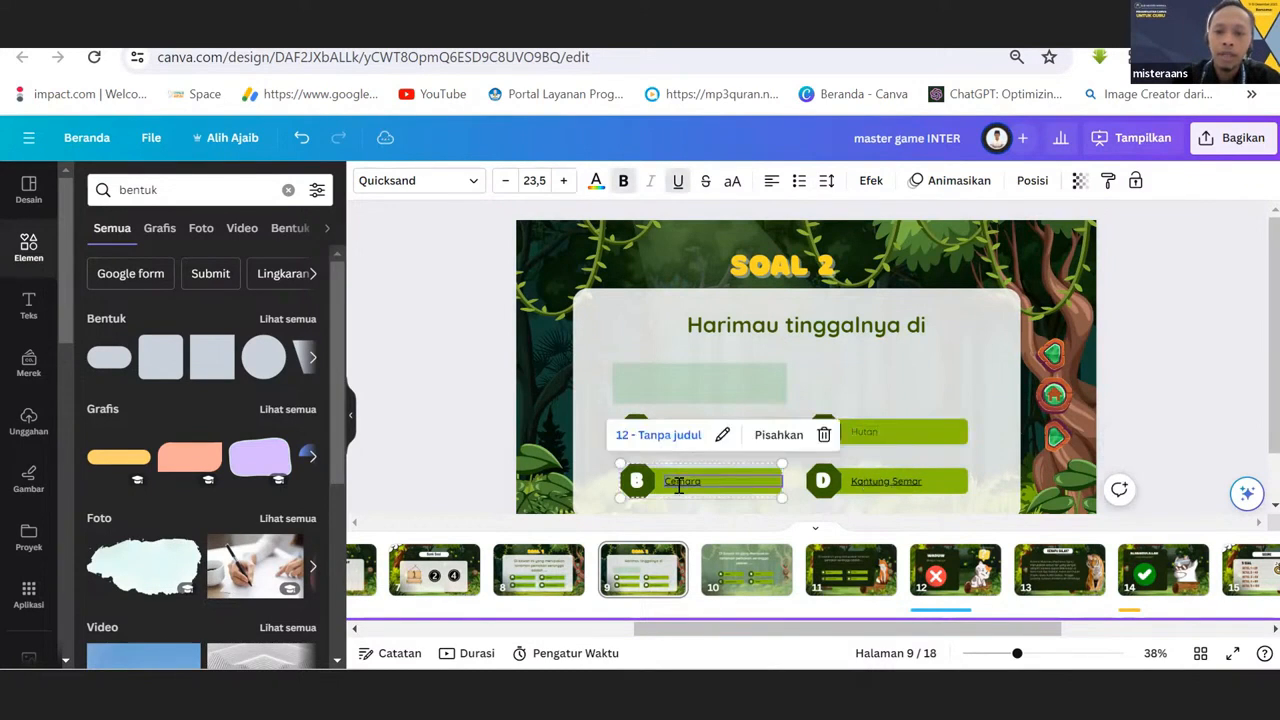
double_click(678, 490)
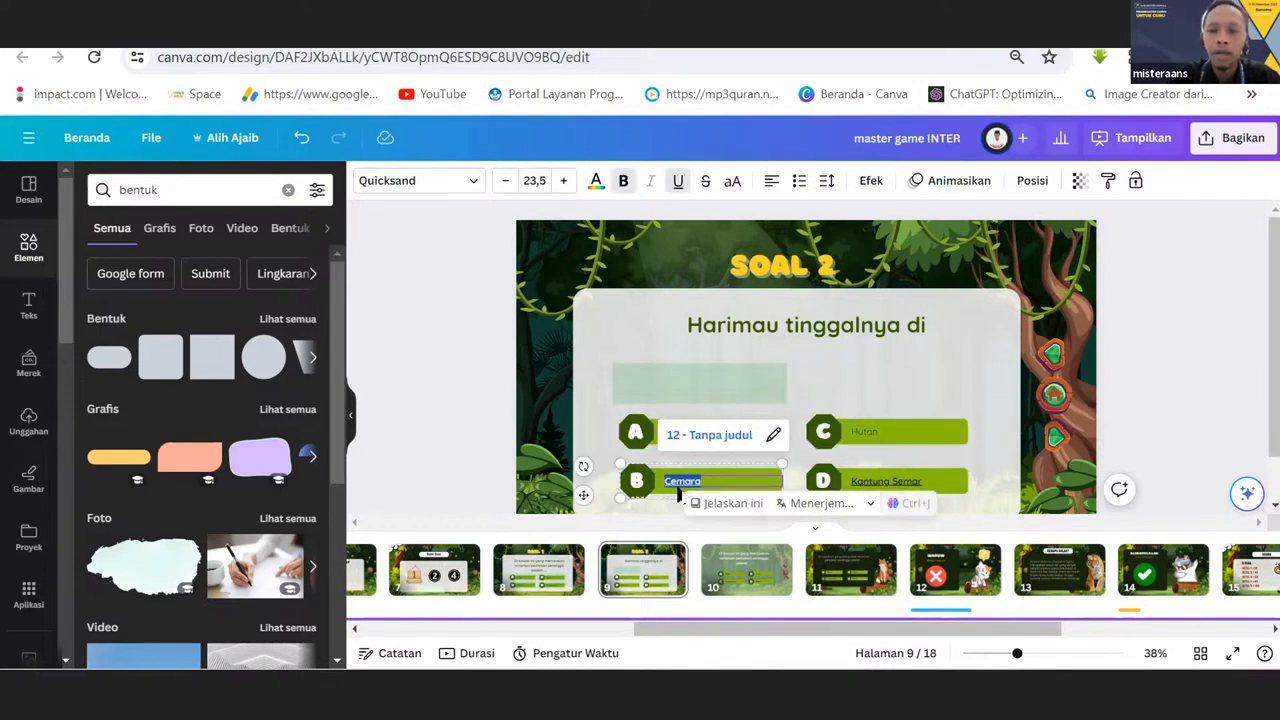
text(Sungai)
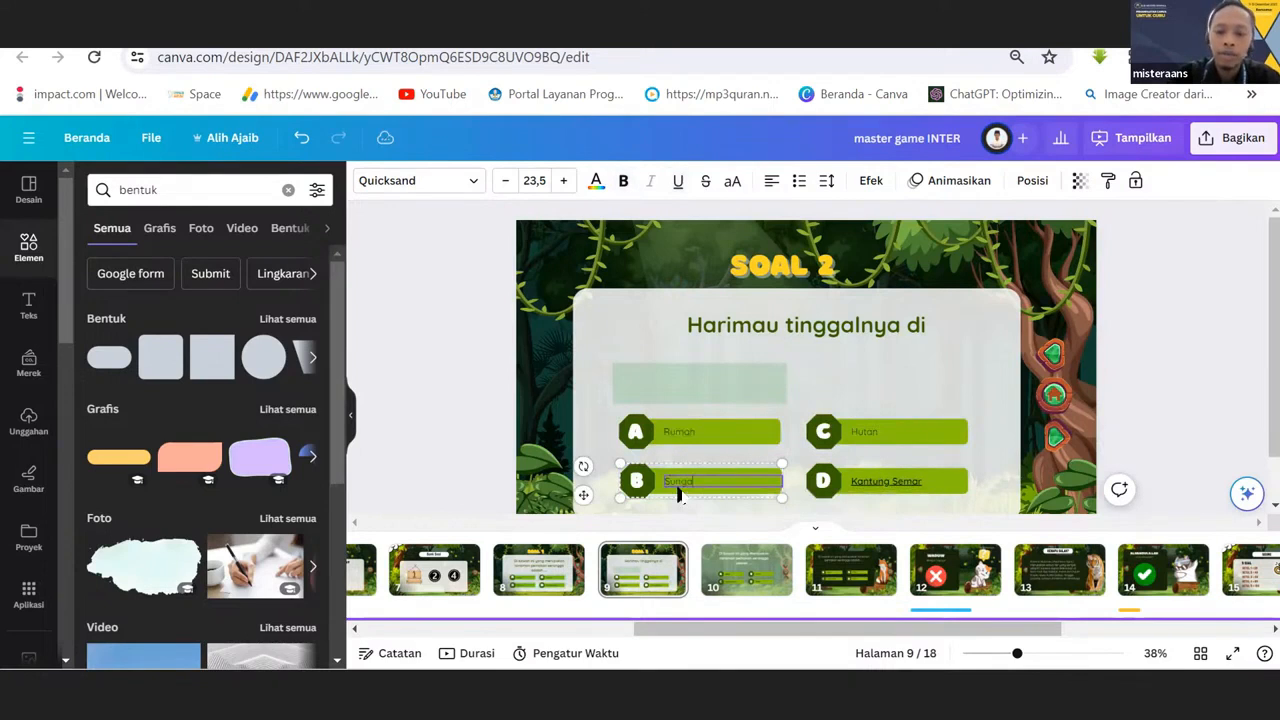
Replace the text of answer D on the SOAL 2 page with "Laut".
click(893, 481)
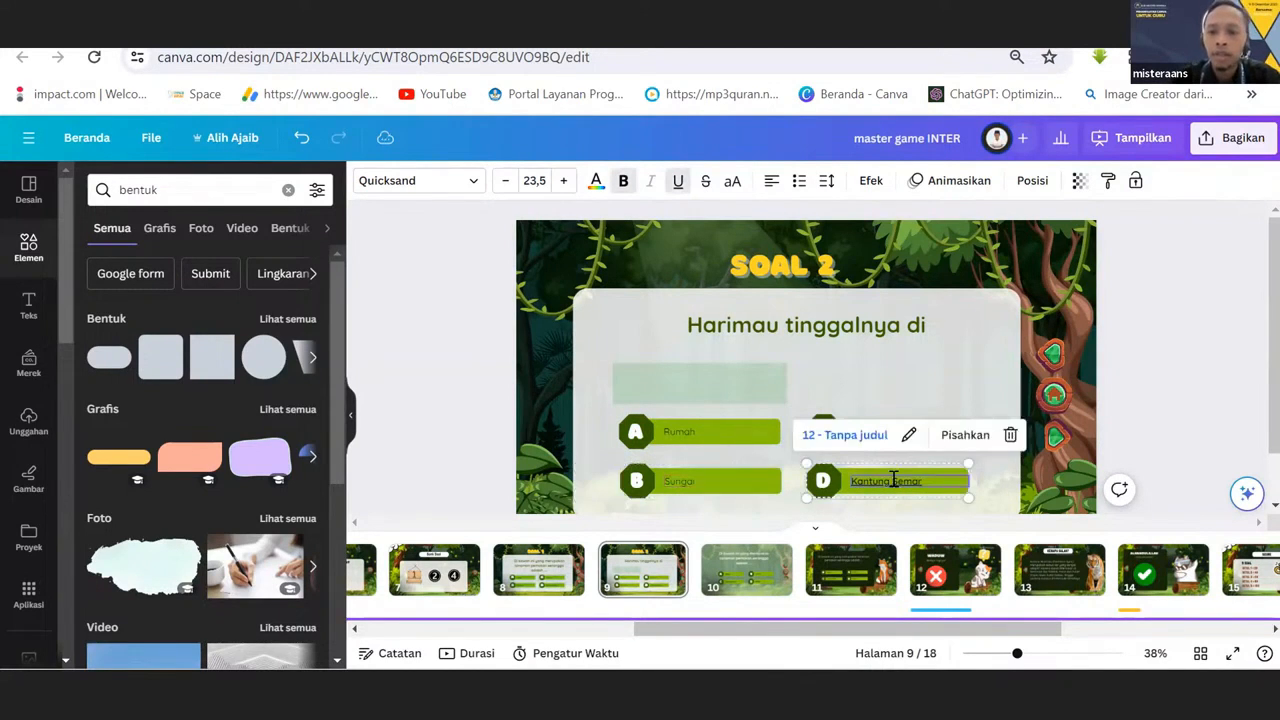
double_click(893, 481)
text(Laut)
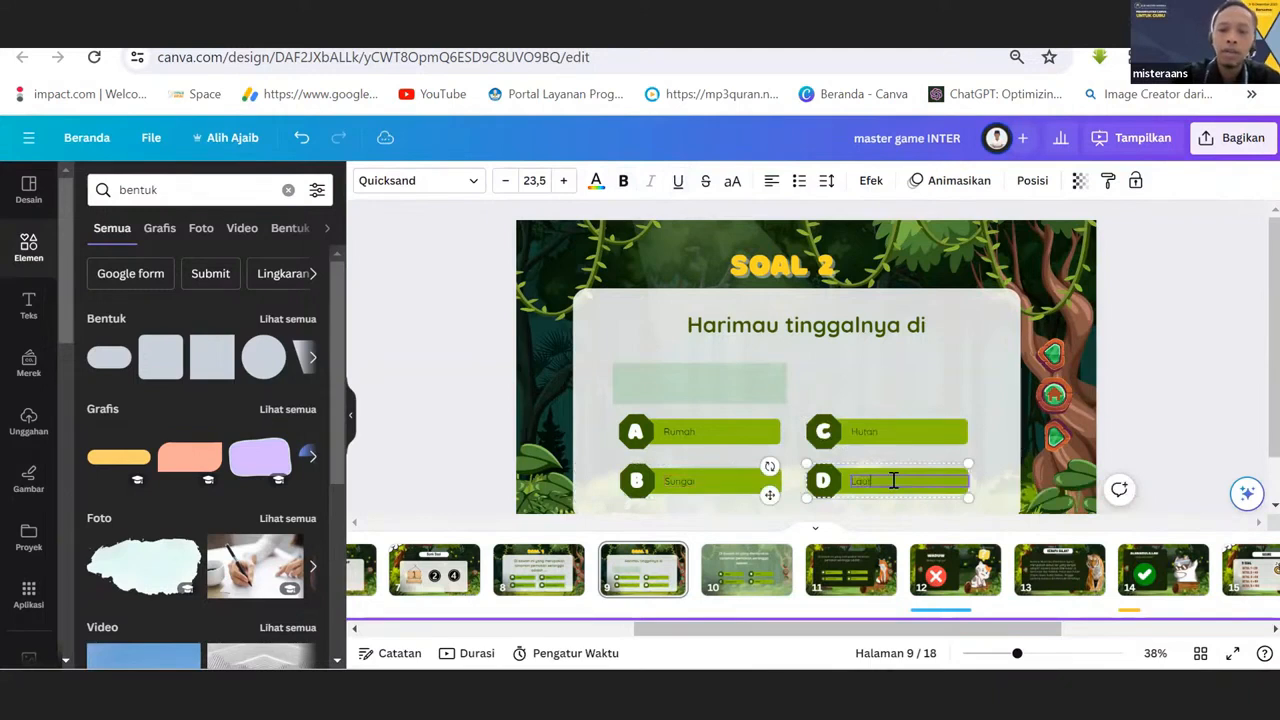
click(910, 386)
Move the see-through rectangle back over answer A and place duplicates of it over answers C, B and D on the SOAL 2 page.
drag(741, 380, 741, 425)
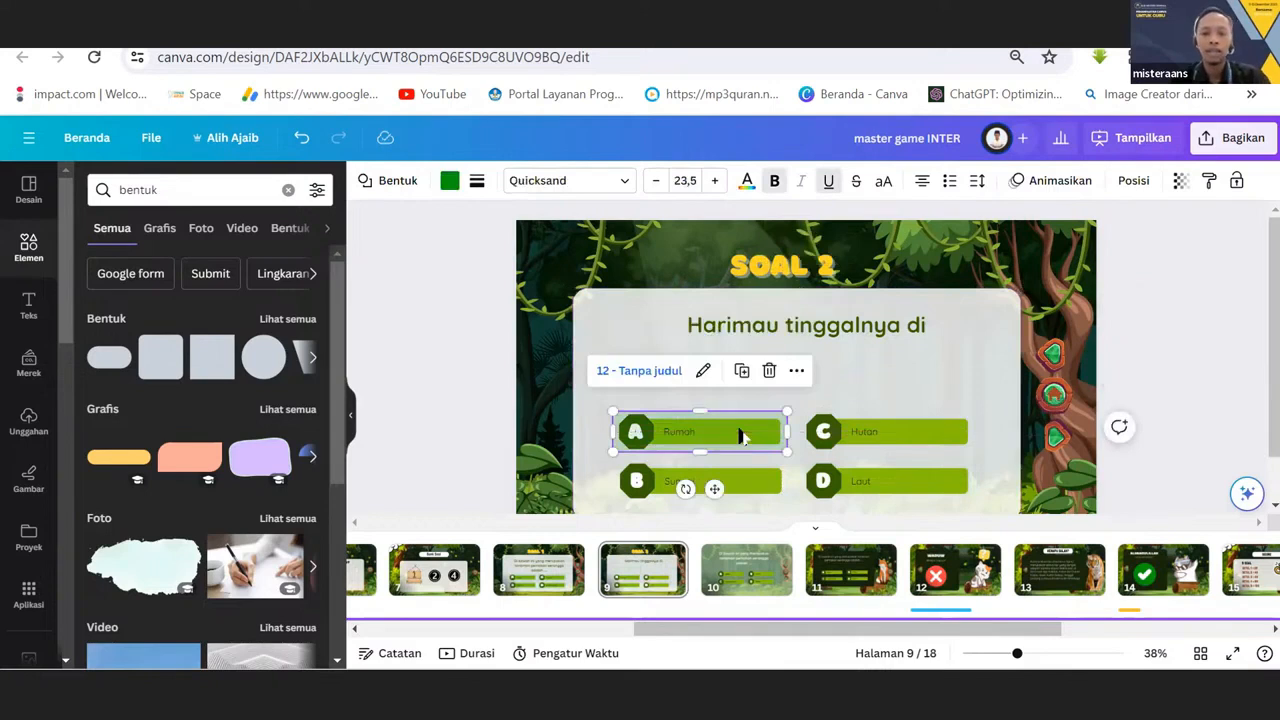
drag(690, 434, 872, 436)
drag(877, 432, 872, 433)
key(ctrl+d)
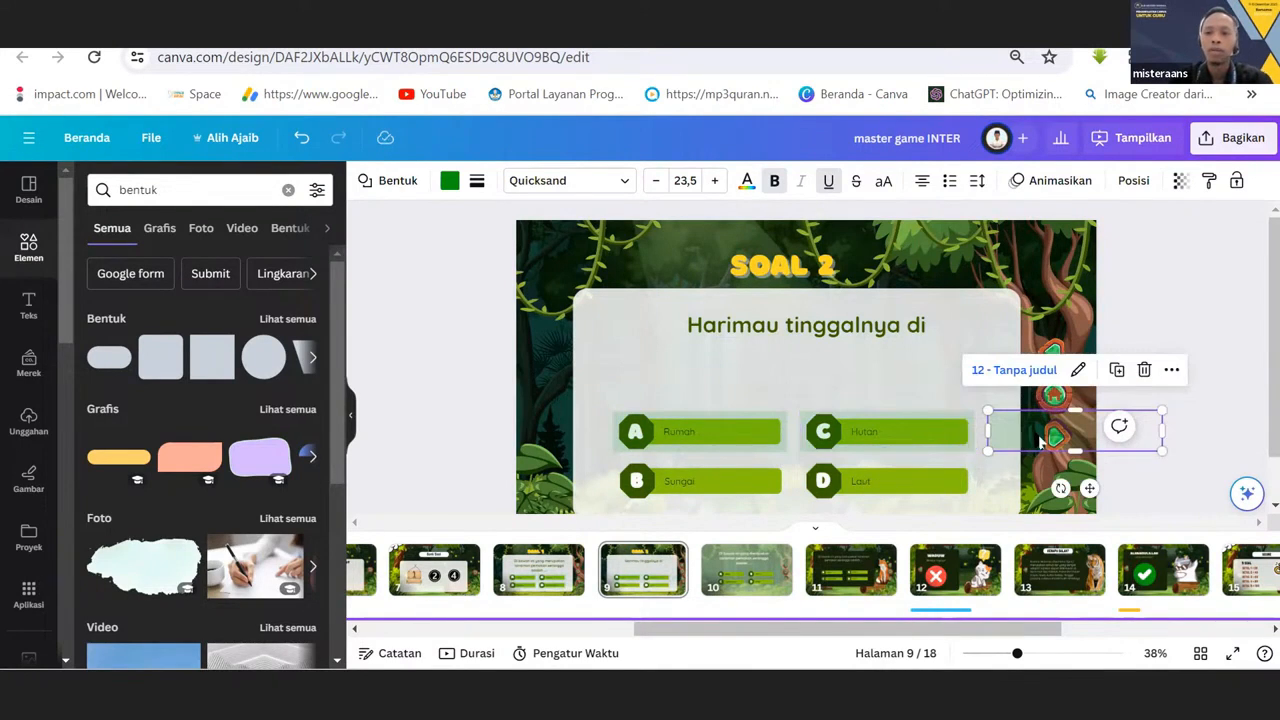
drag(1030, 434, 658, 481)
key(ctrl+d)
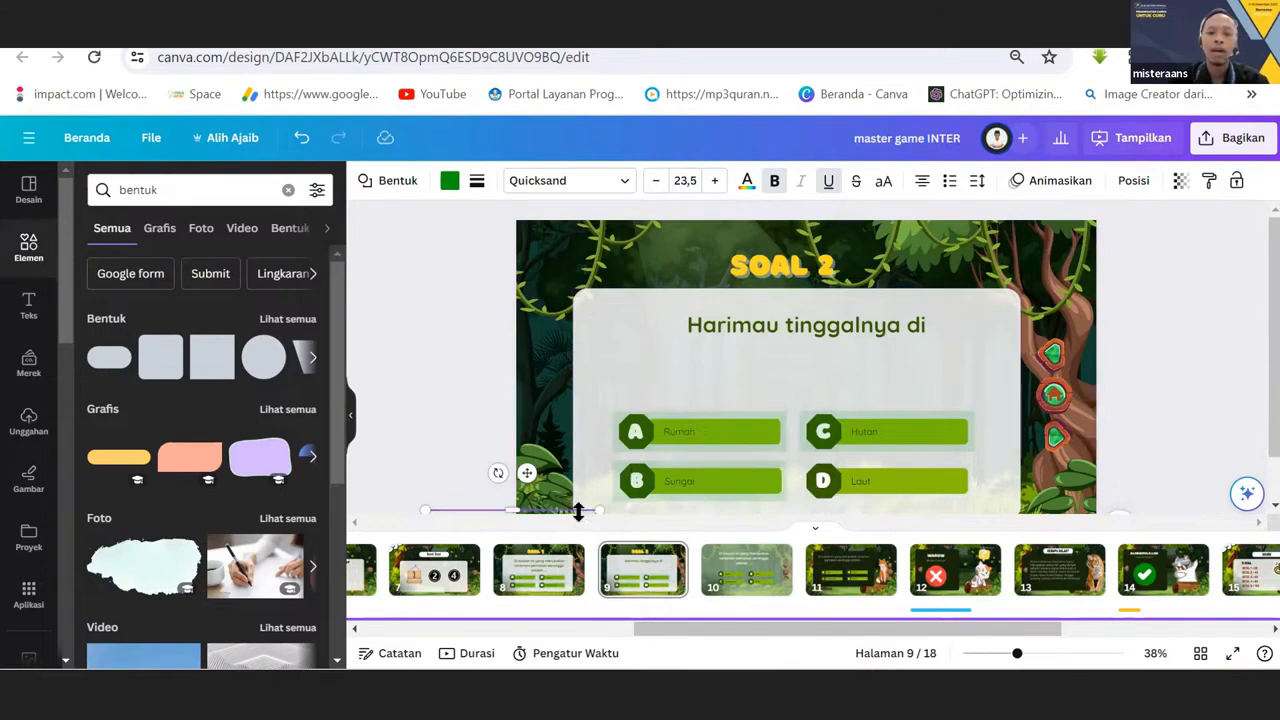
click(628, 482)
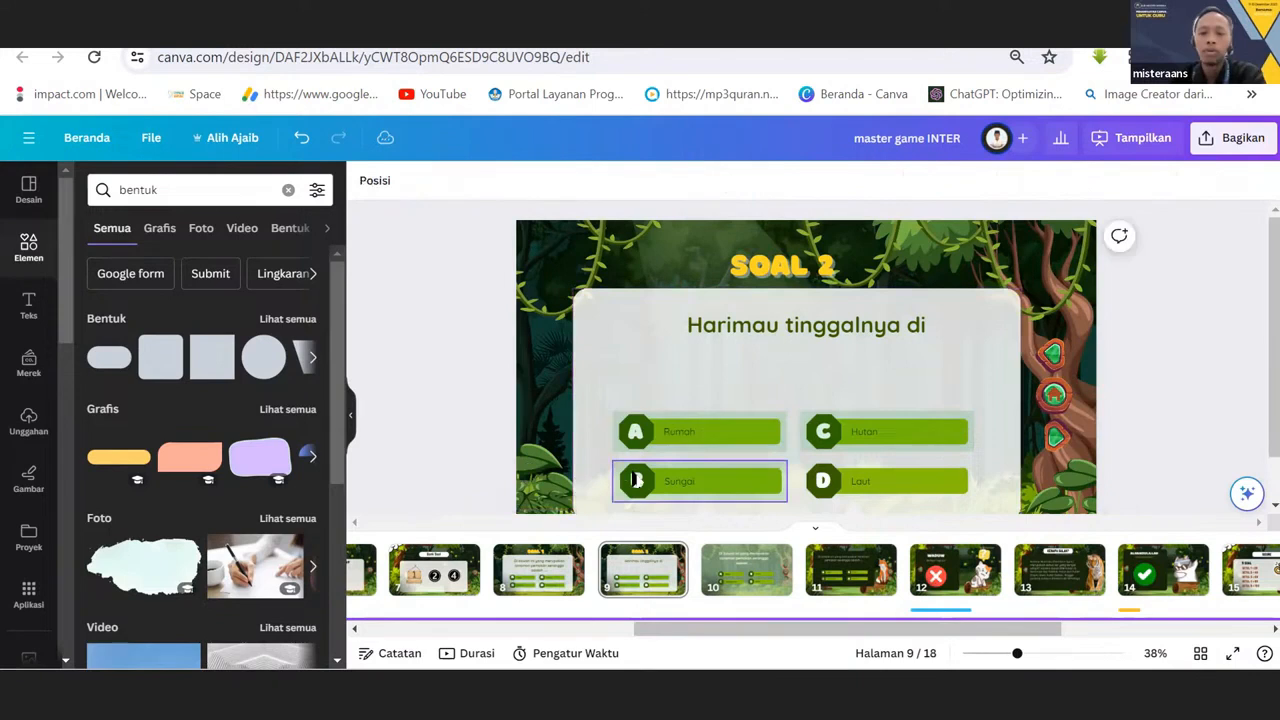
key(ctrl+d)
drag(677, 491, 858, 484)
click(730, 377)
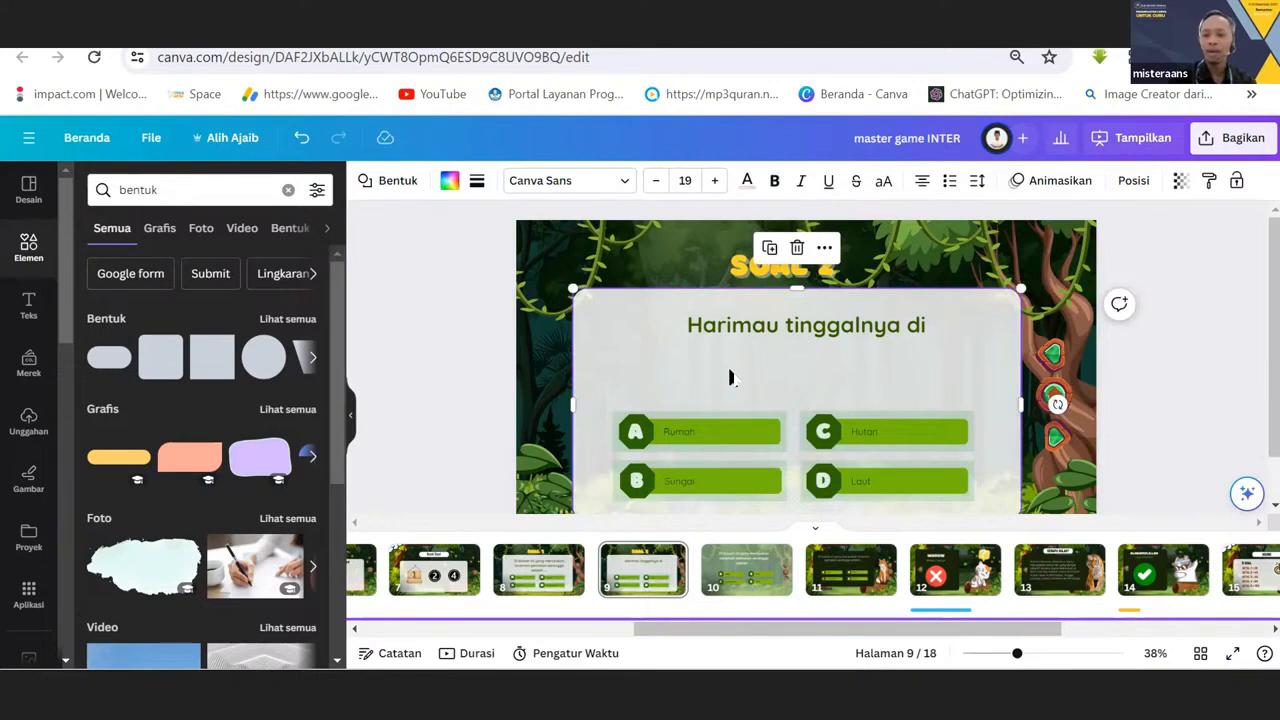
Change the link of the see-through rectangle over answer D on the SOAL 1 page to "13 - Tanpa judul".
click(540, 588)
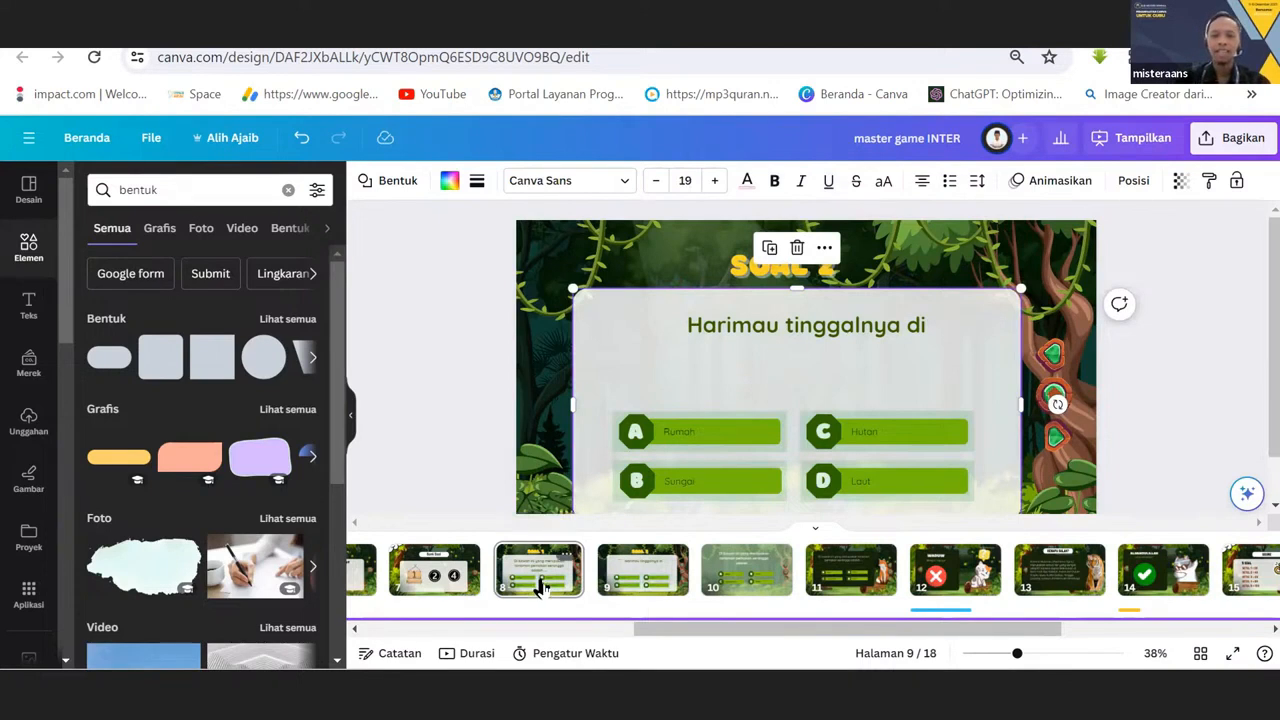
click(642, 433)
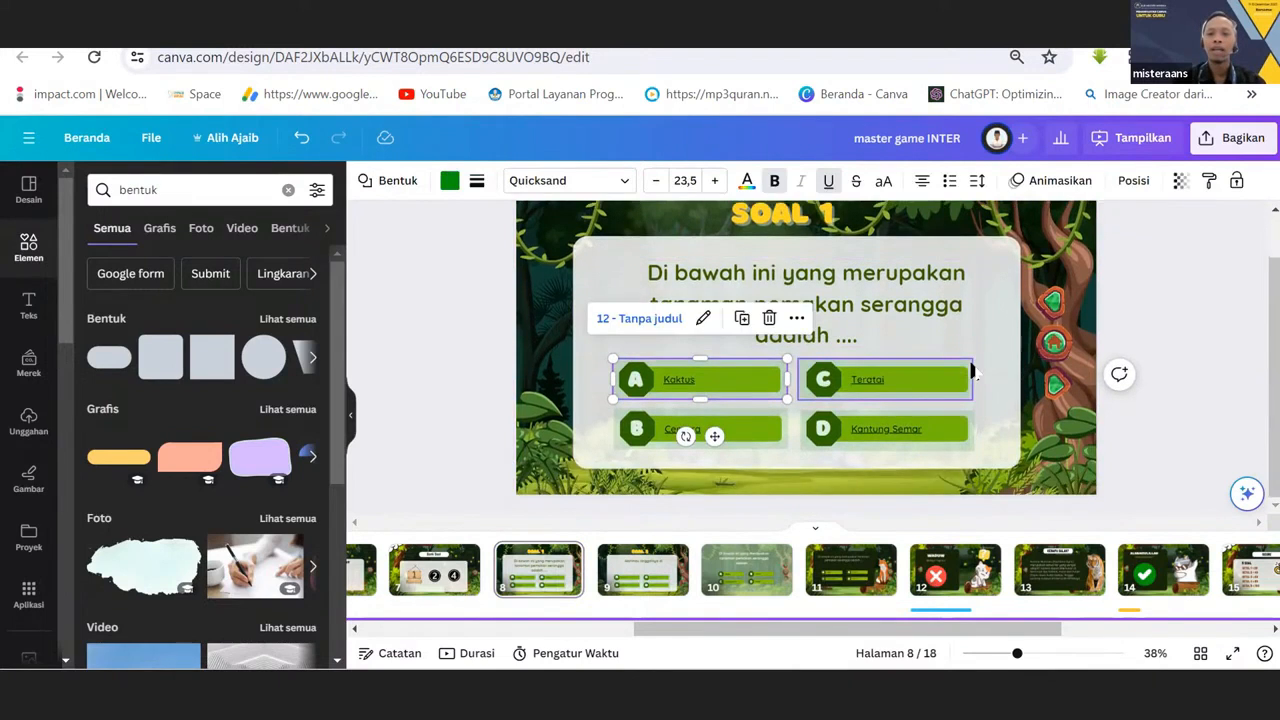
scroll(972, 372, down, 1)
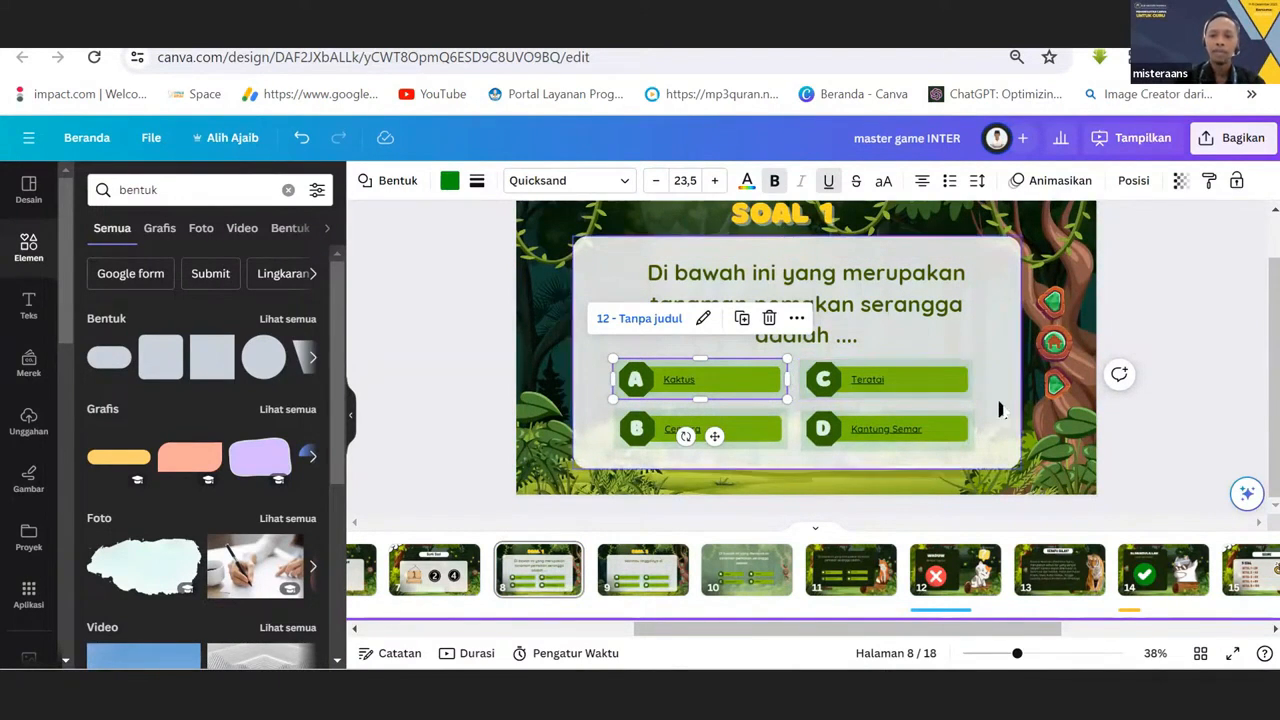
click(922, 430)
drag(918, 426, 918, 430)
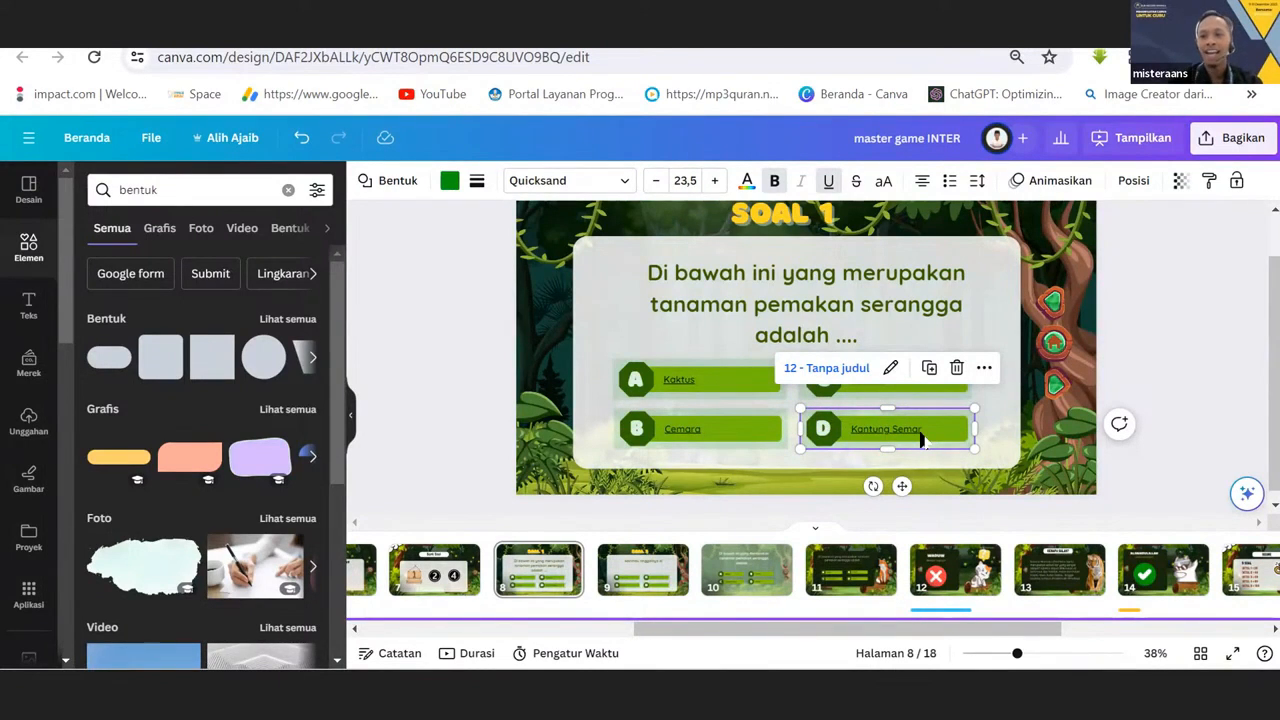
click(889, 367)
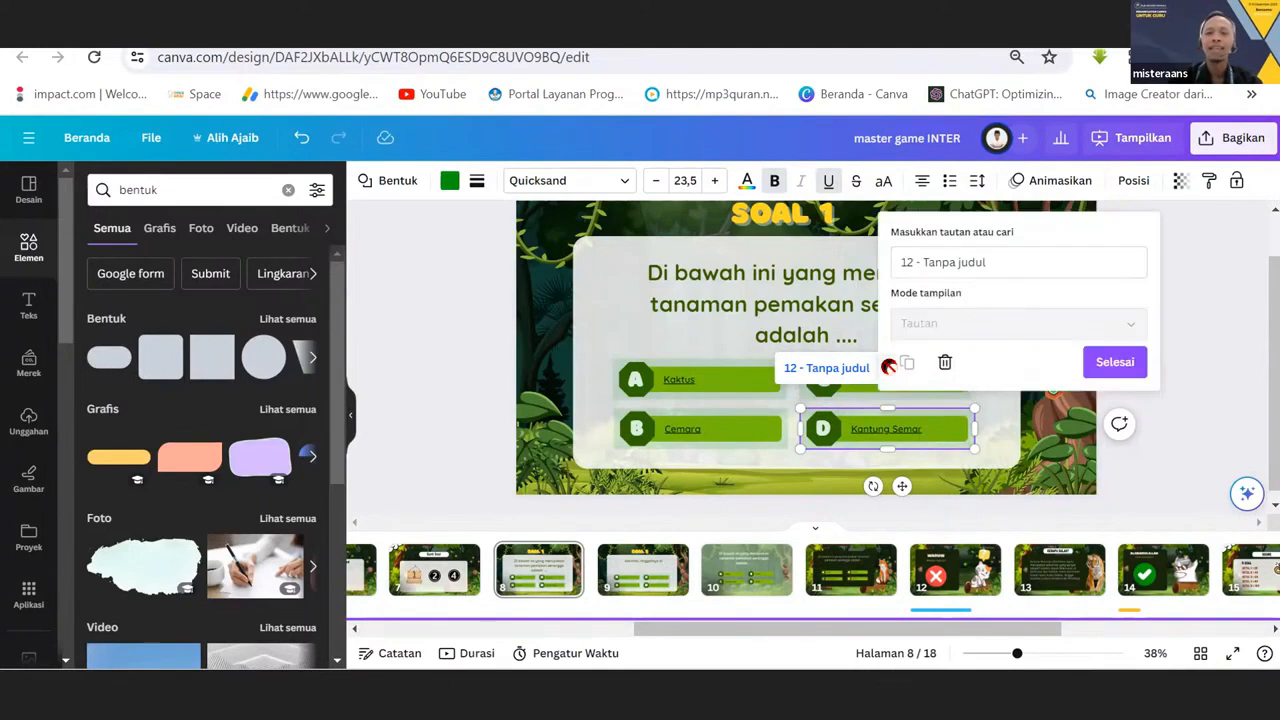
click(992, 262)
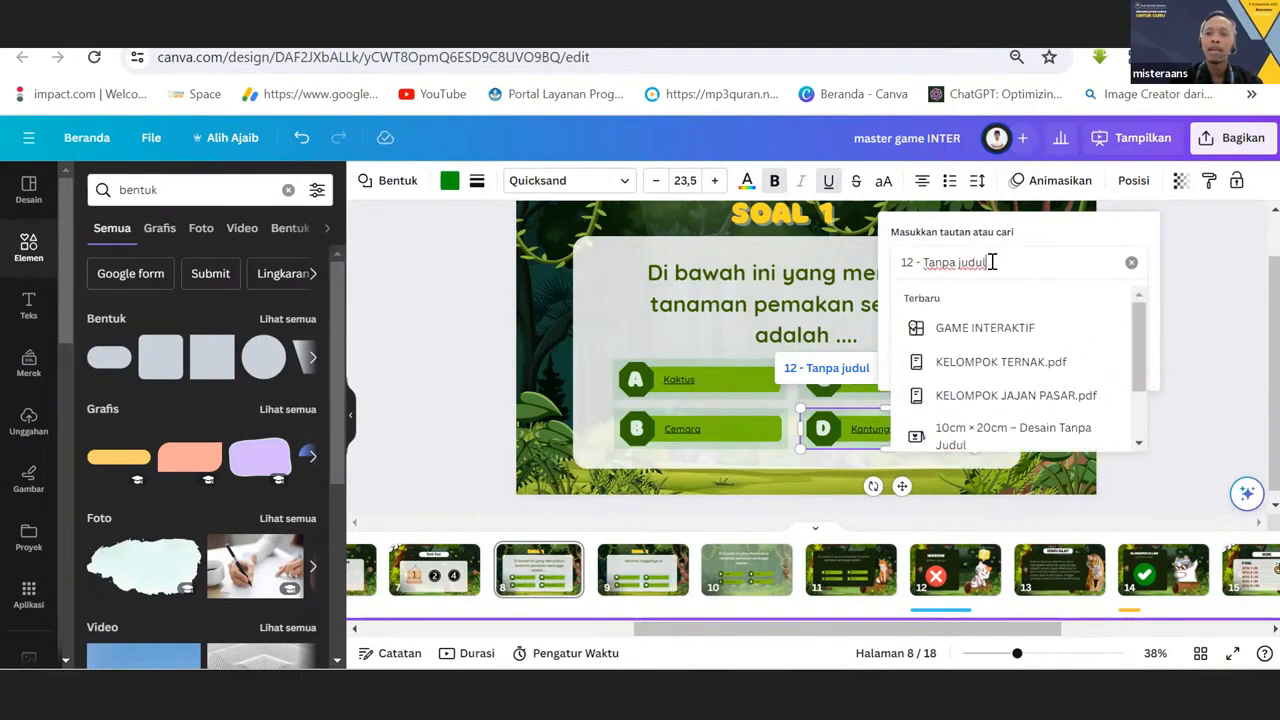
drag(1000, 260, 887, 262)
text(13)
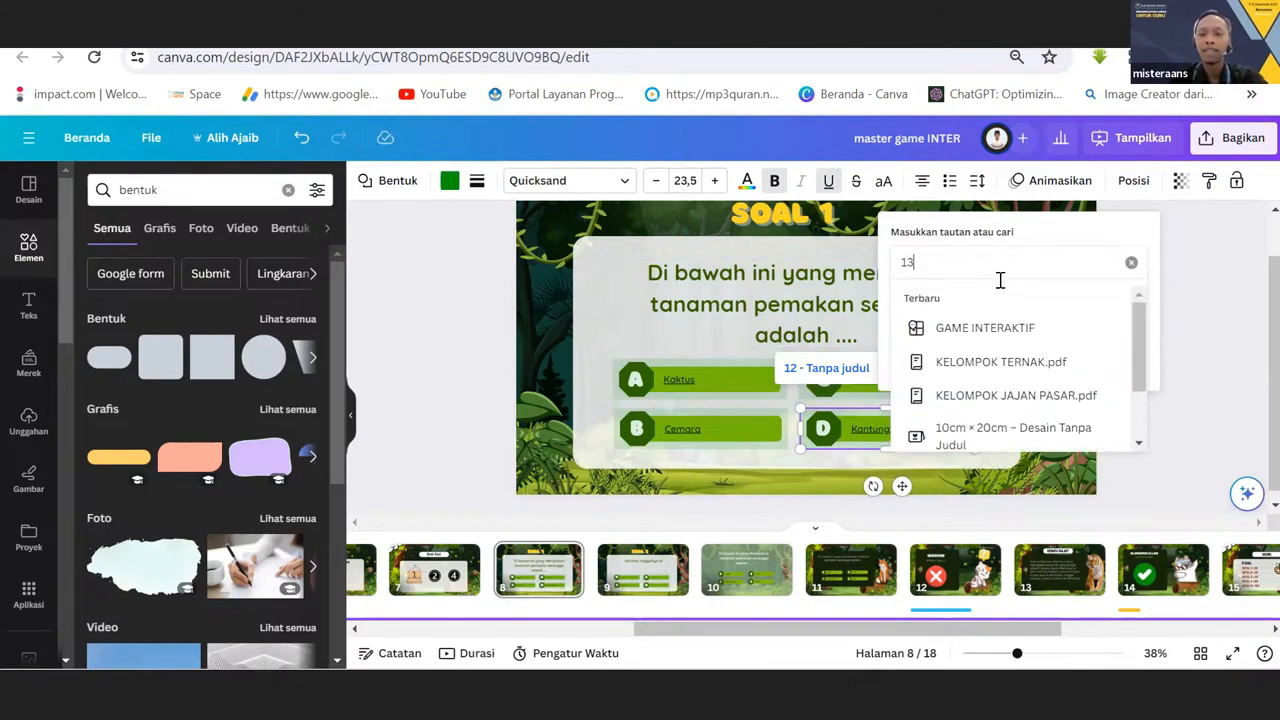
click(1010, 304)
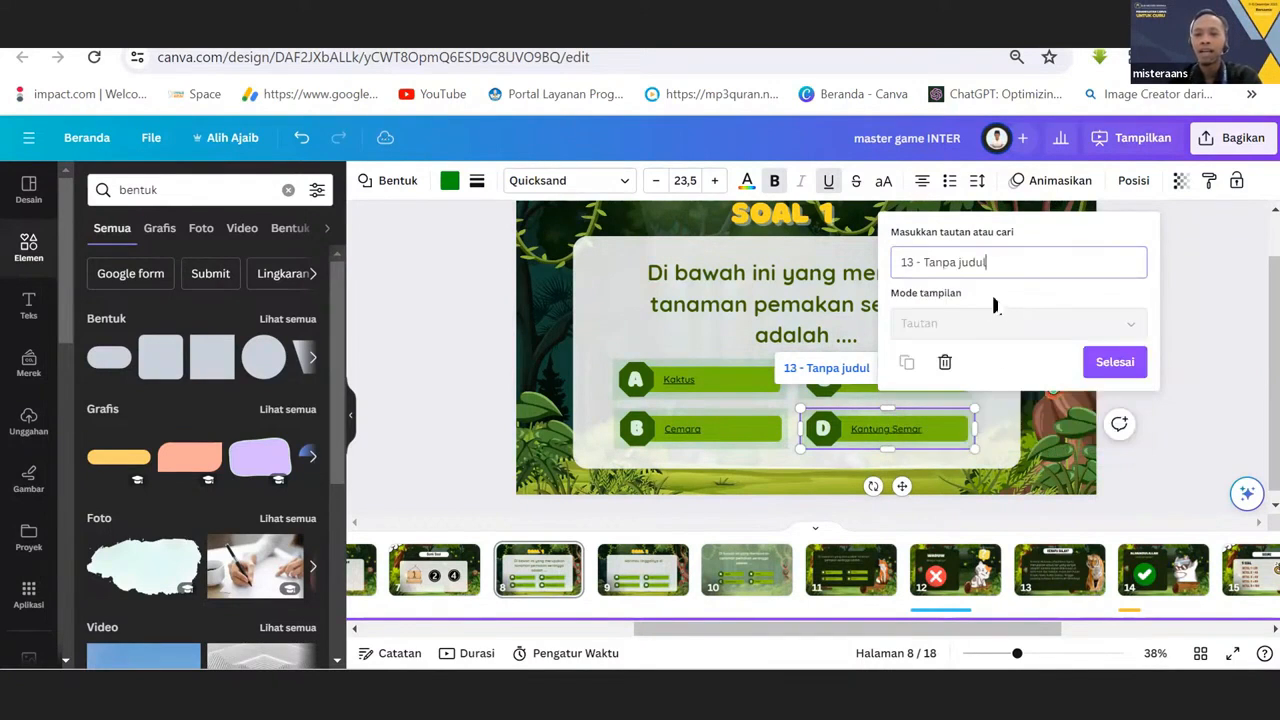
click(466, 297)
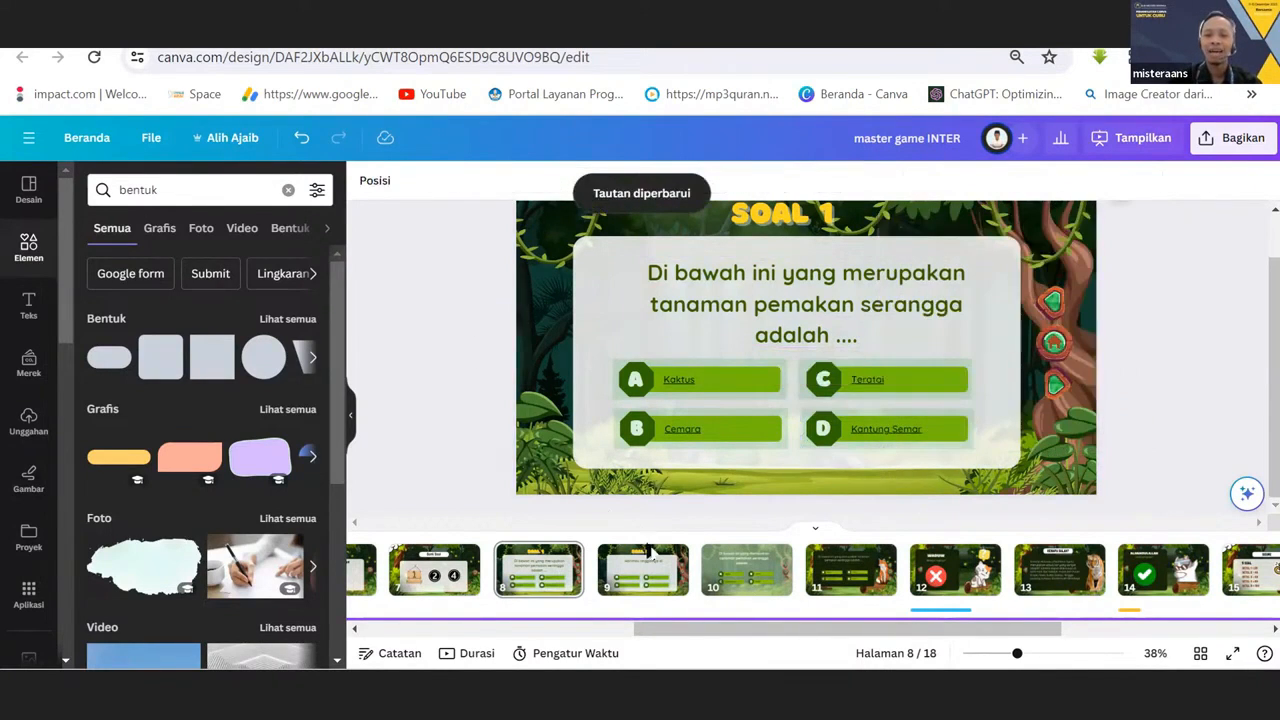
click(850, 444)
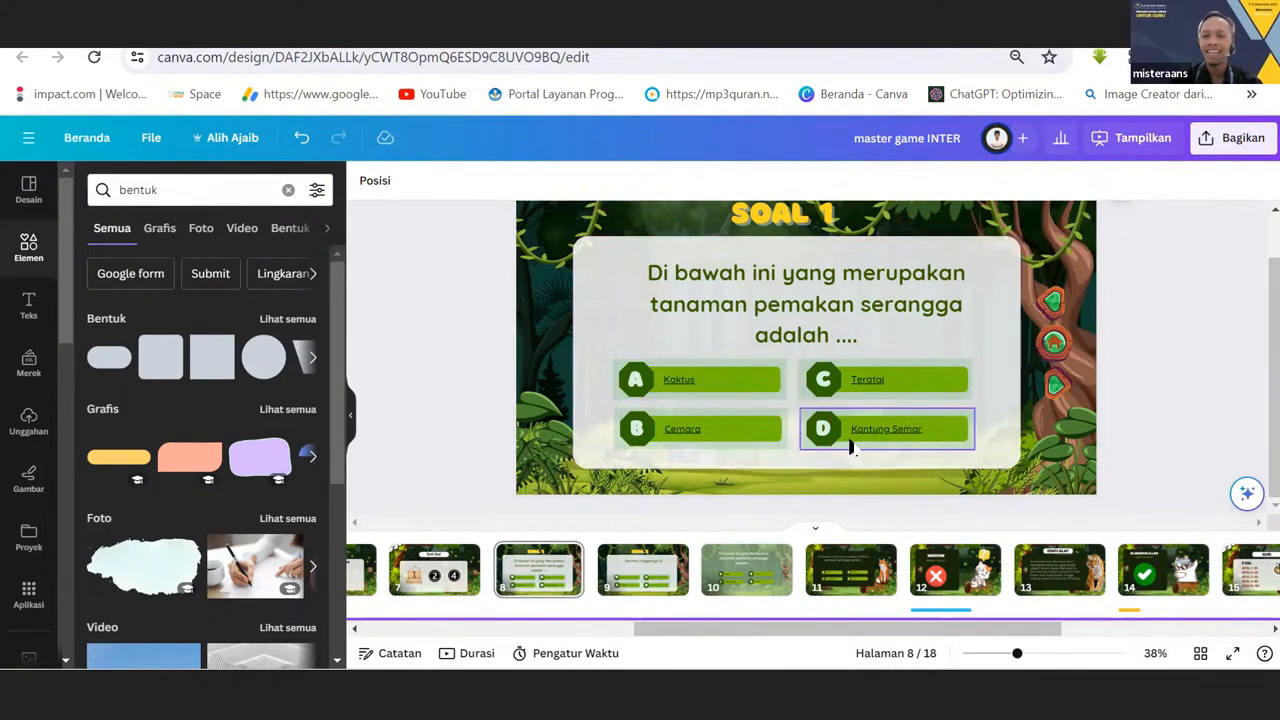
Change the link of the see-through rectangle over answer C on the SOAL 2 page to "13 - Tanpa judul".
click(620, 583)
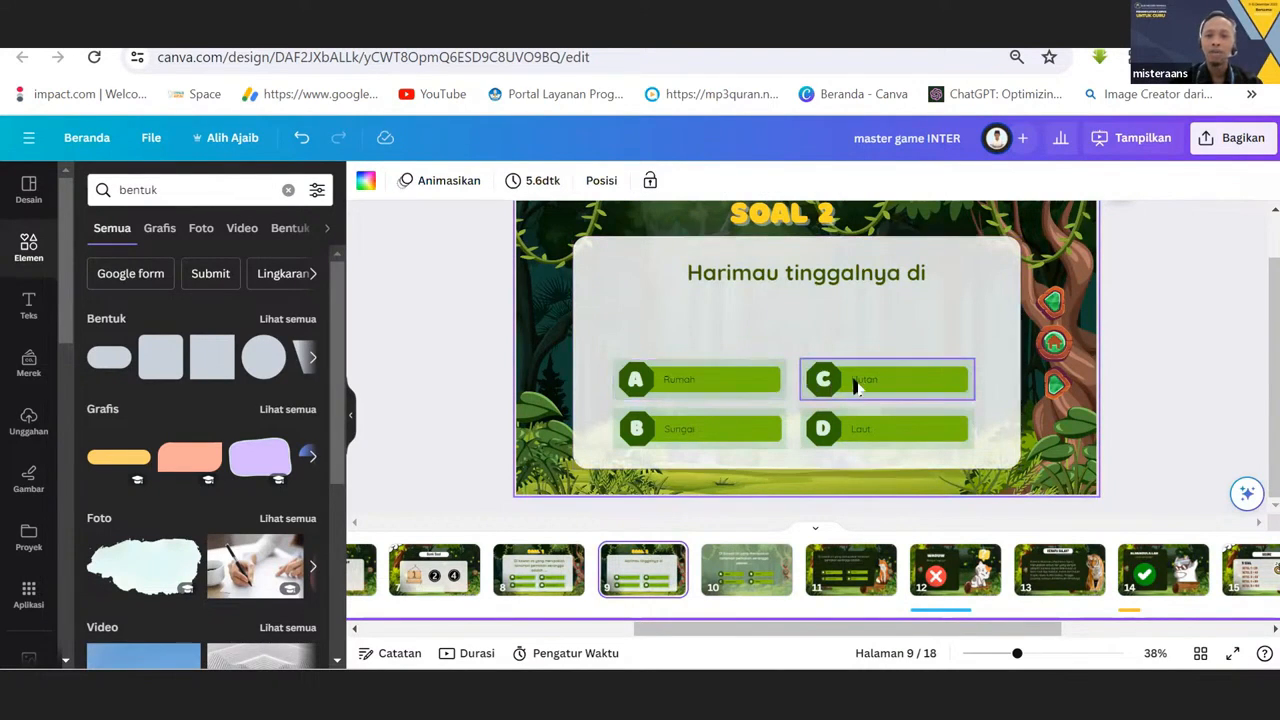
click(933, 395)
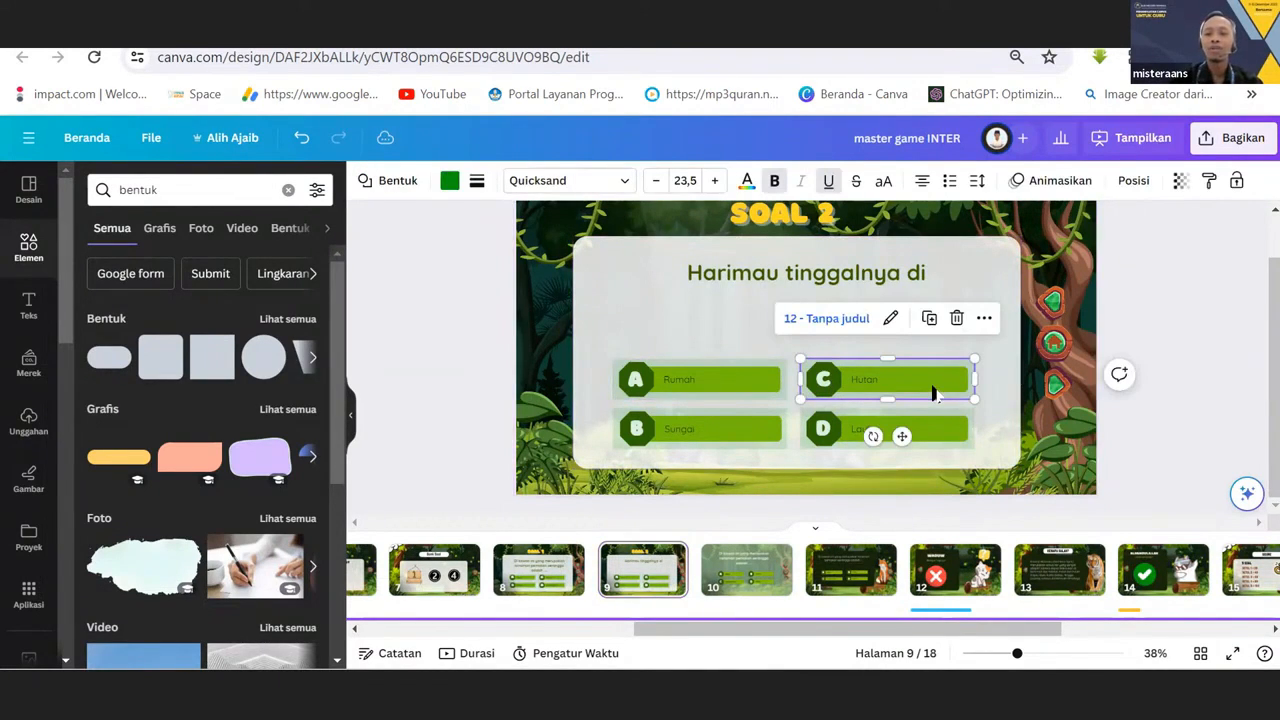
click(890, 318)
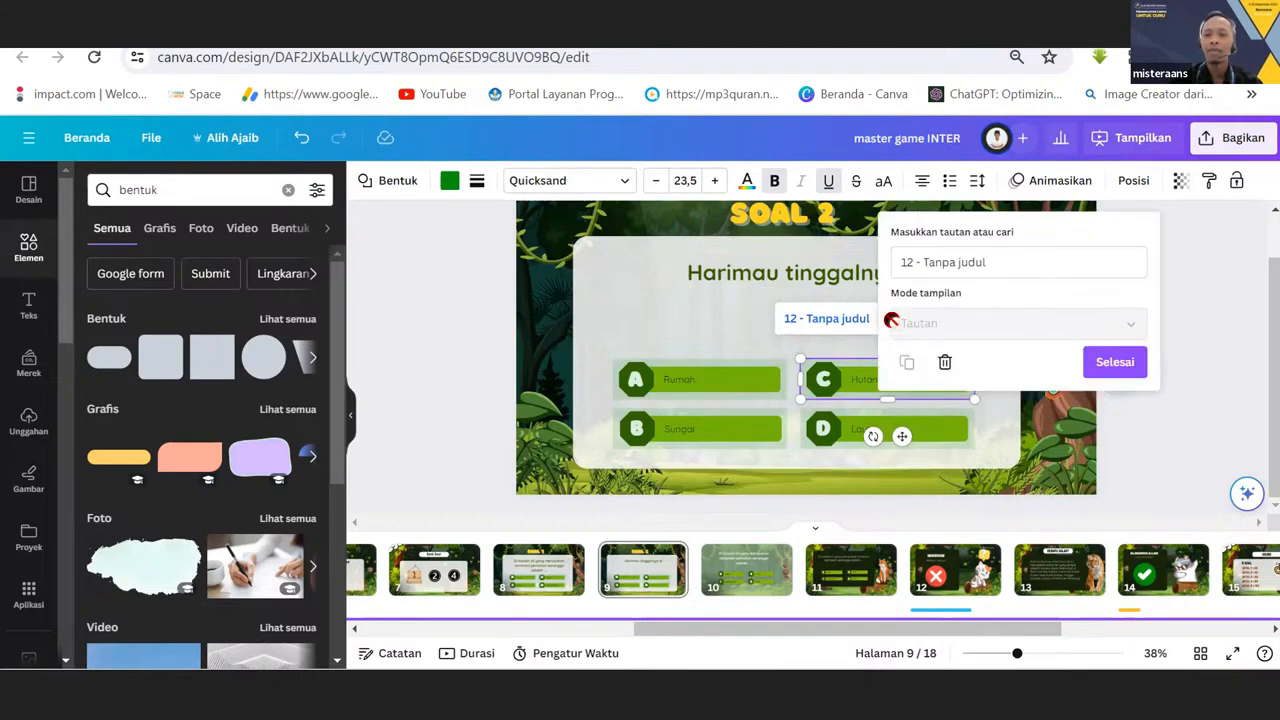
click(995, 261)
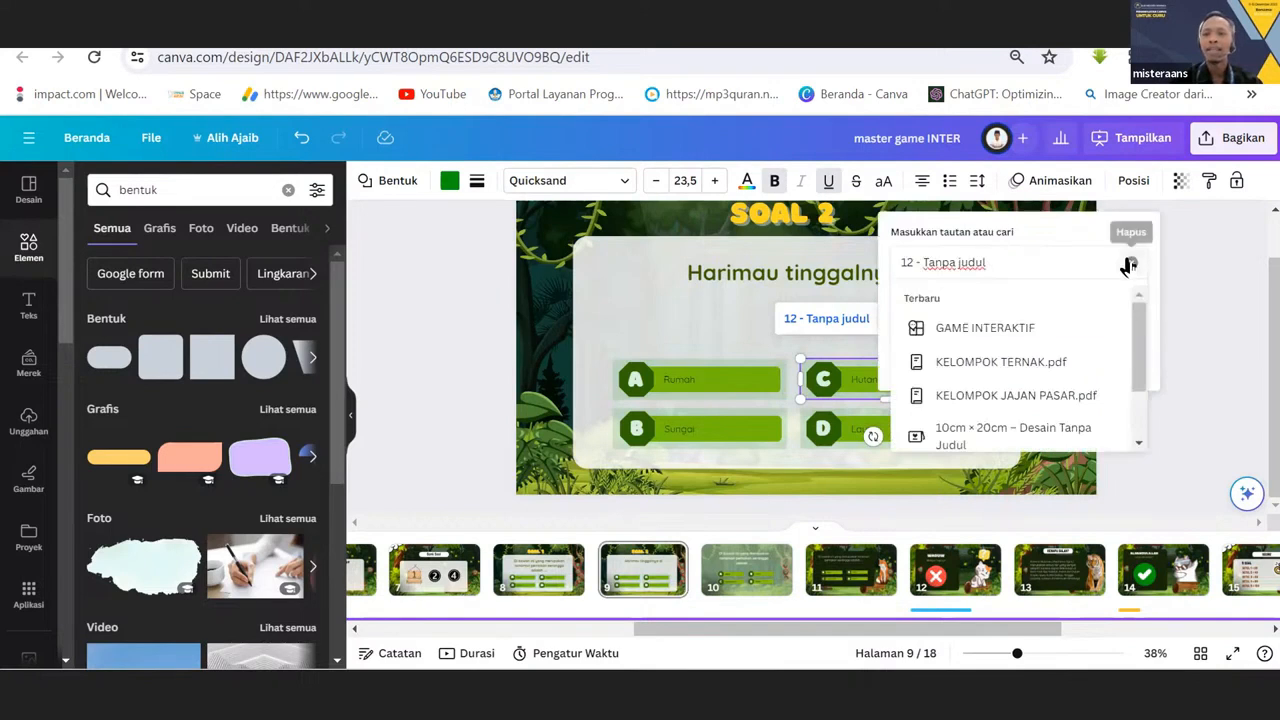
click(1127, 262)
text(13)
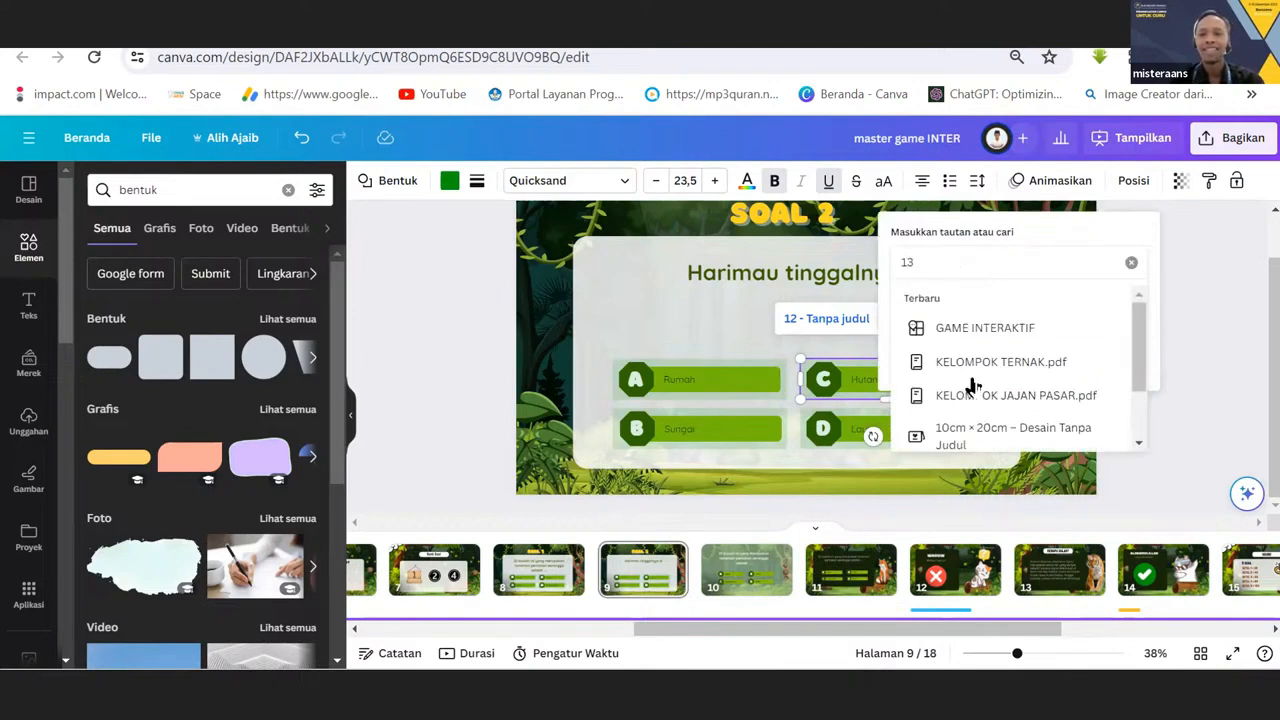
key(Return)
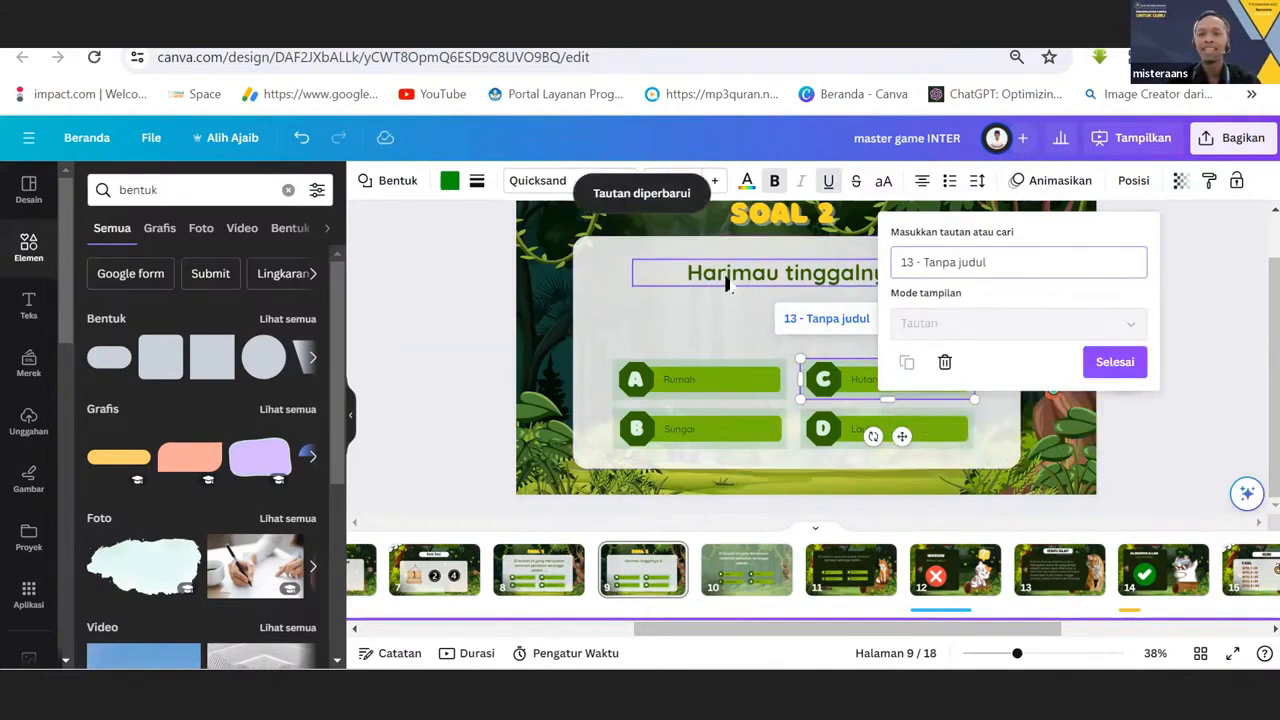
click(669, 306)
Check the page links of the see-through rectangles over answers A, B and D on the SOAL 2 page.
click(686, 380)
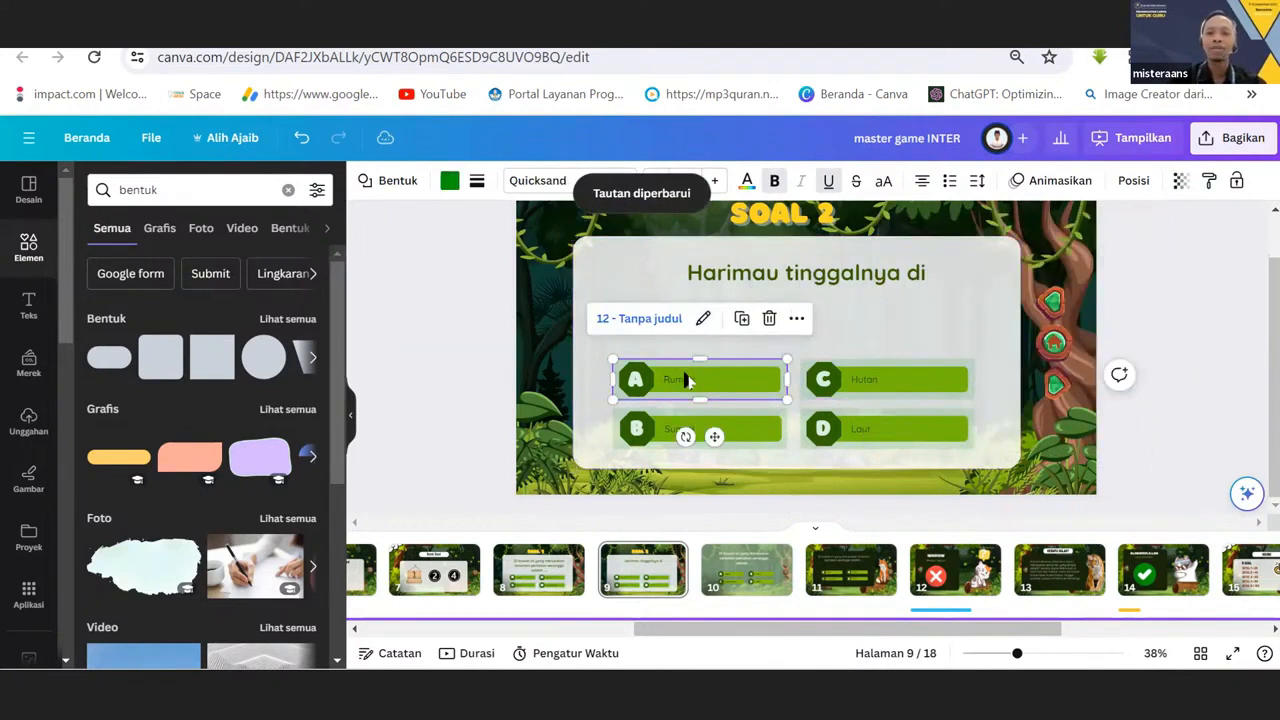
click(664, 432)
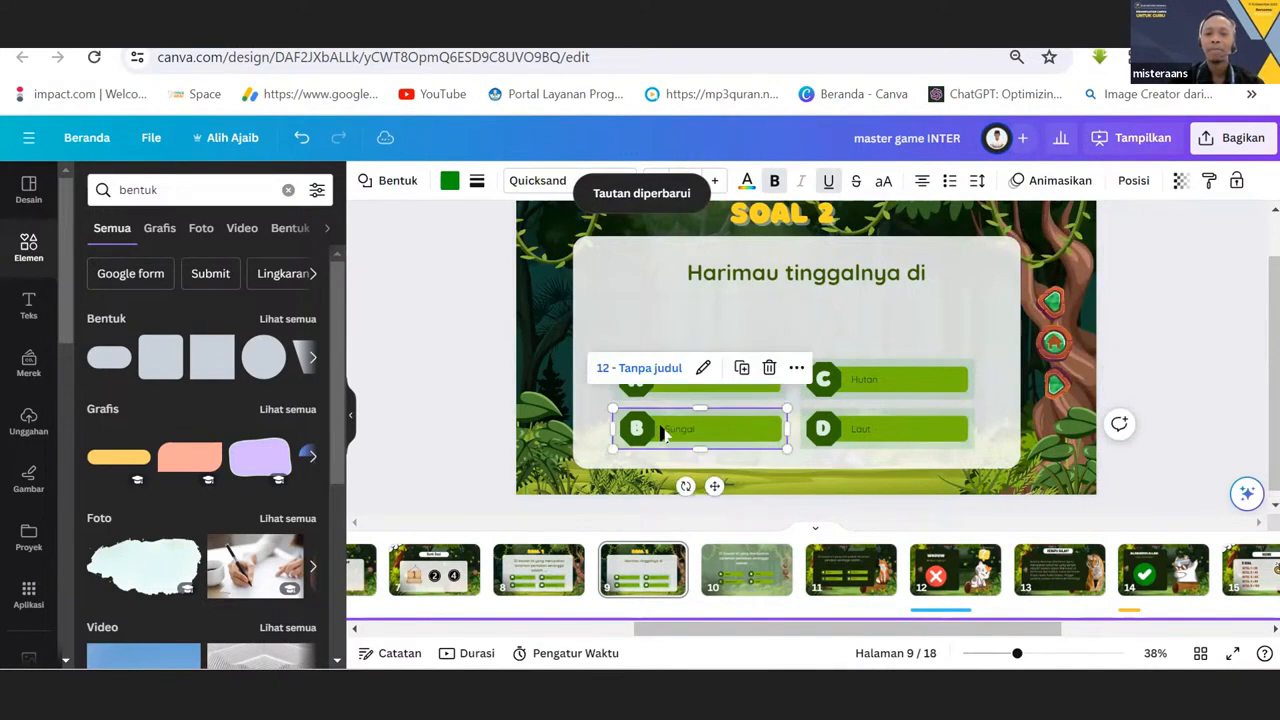
click(838, 440)
click(452, 390)
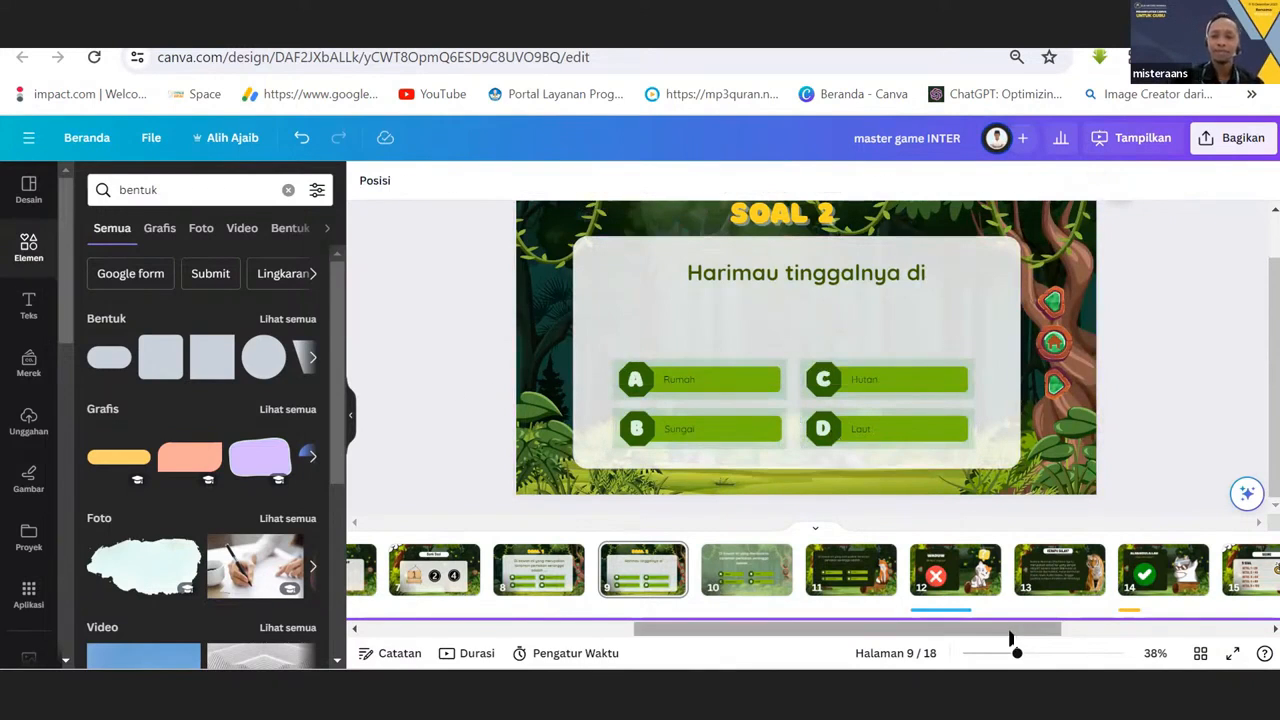
Move the SOAL 2 question text slightly lower and check the links of the rectangles over answers A, B and C.
drag(1010, 631, 936, 679)
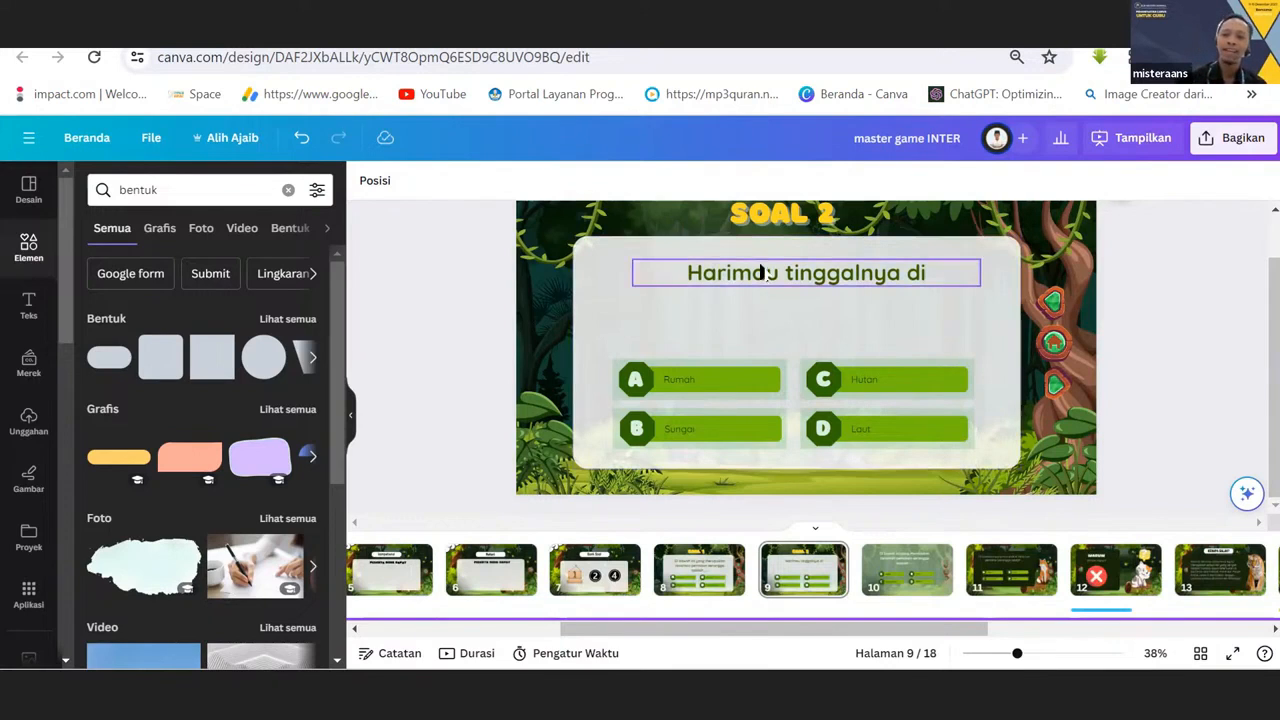
drag(764, 273, 762, 292)
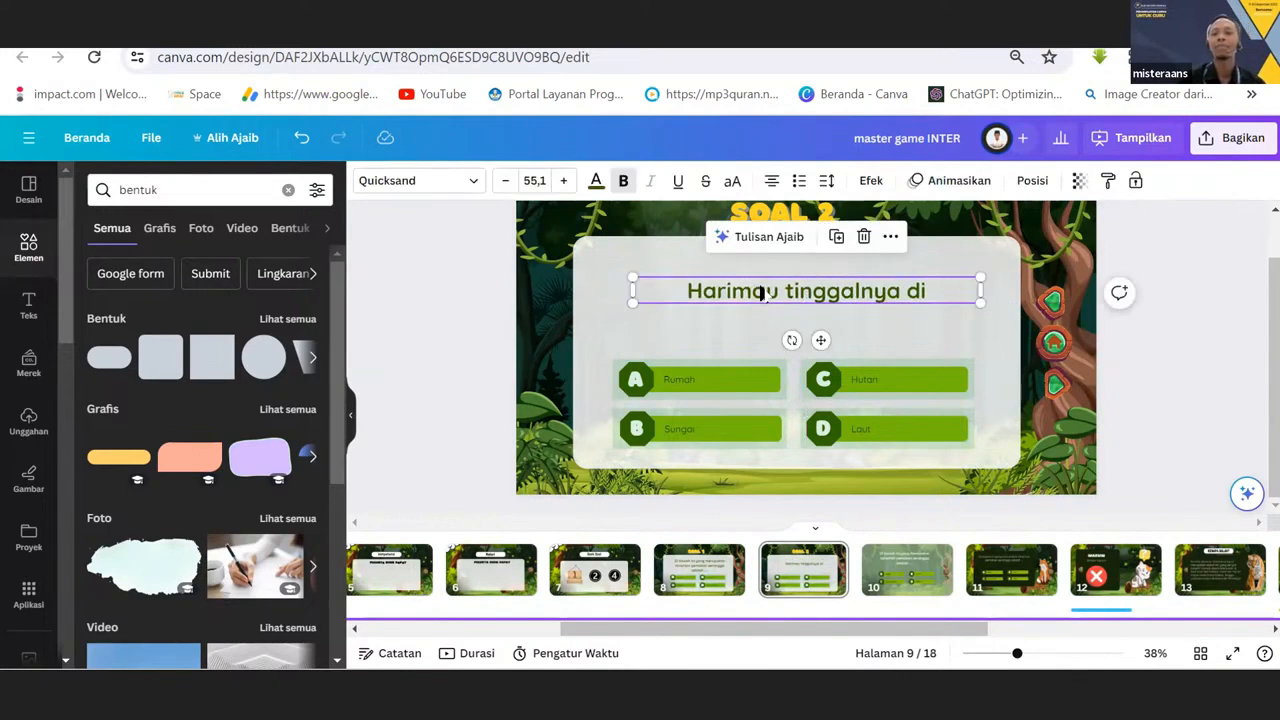
click(727, 390)
click(726, 428)
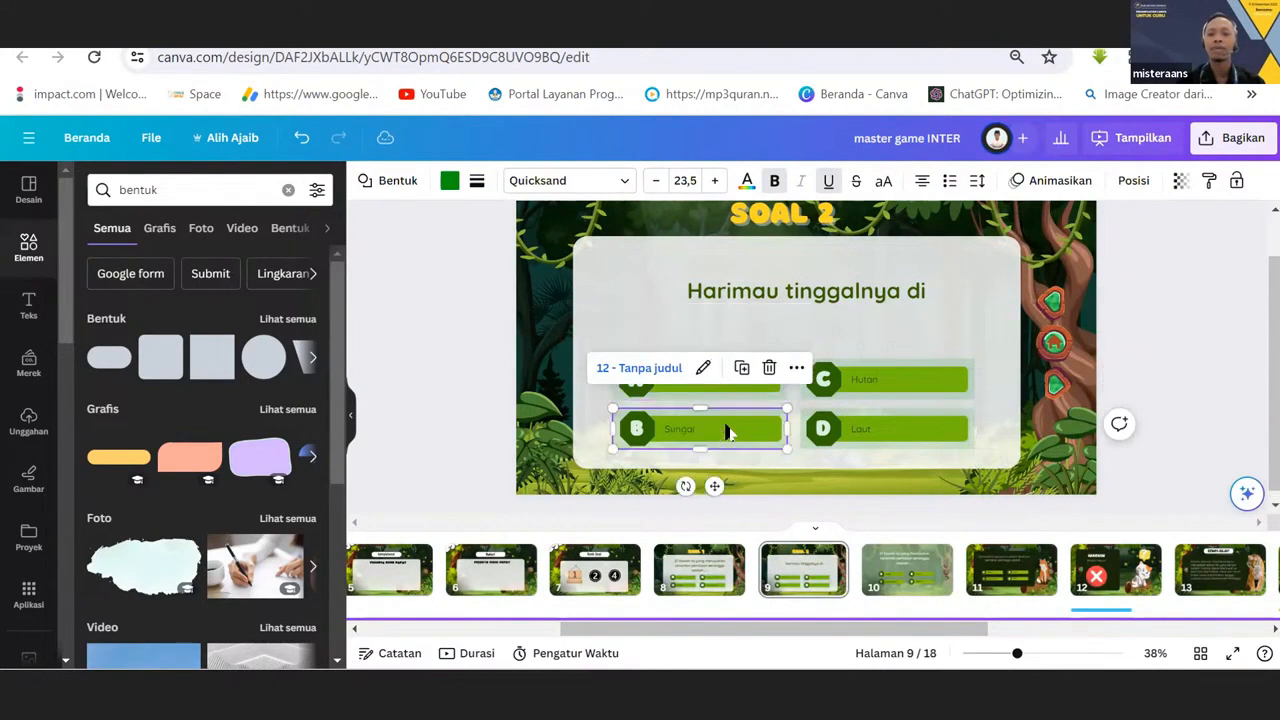
click(848, 372)
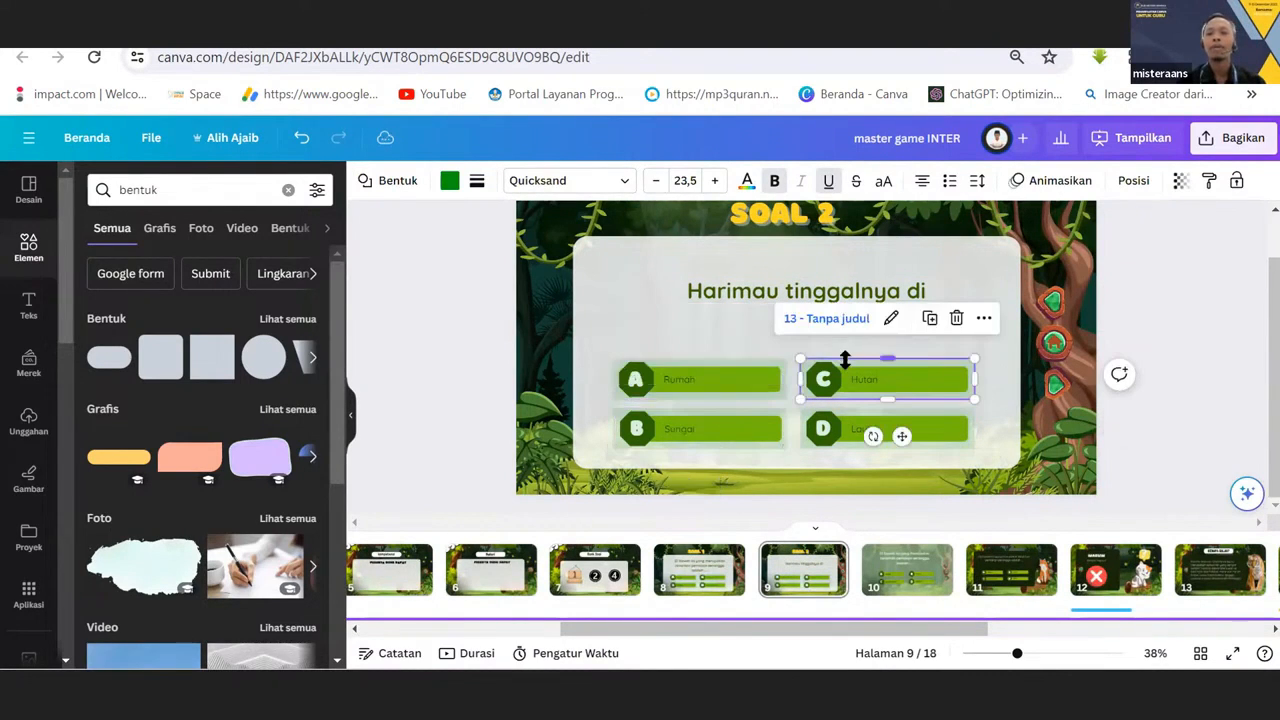
Check the page link of the see-through rectangle over answer D on the SOAL 2 page and return to the SOAL 1 page.
click(924, 428)
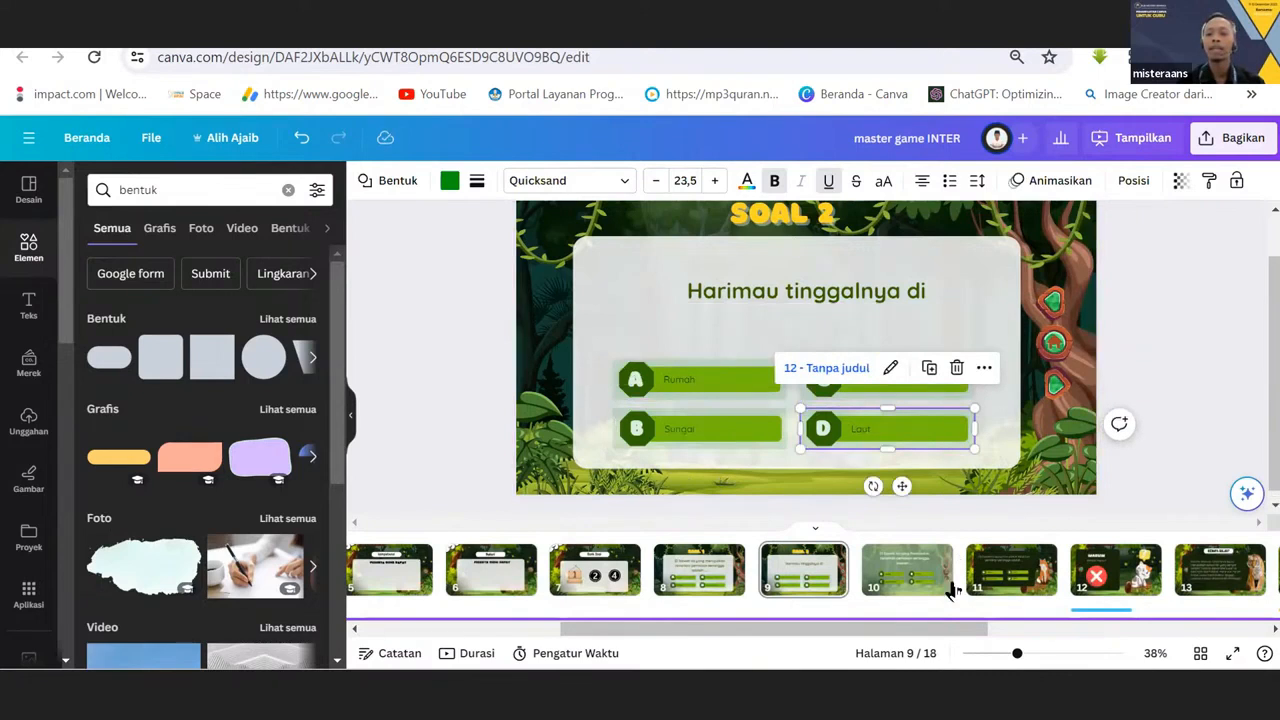
drag(940, 628, 898, 632)
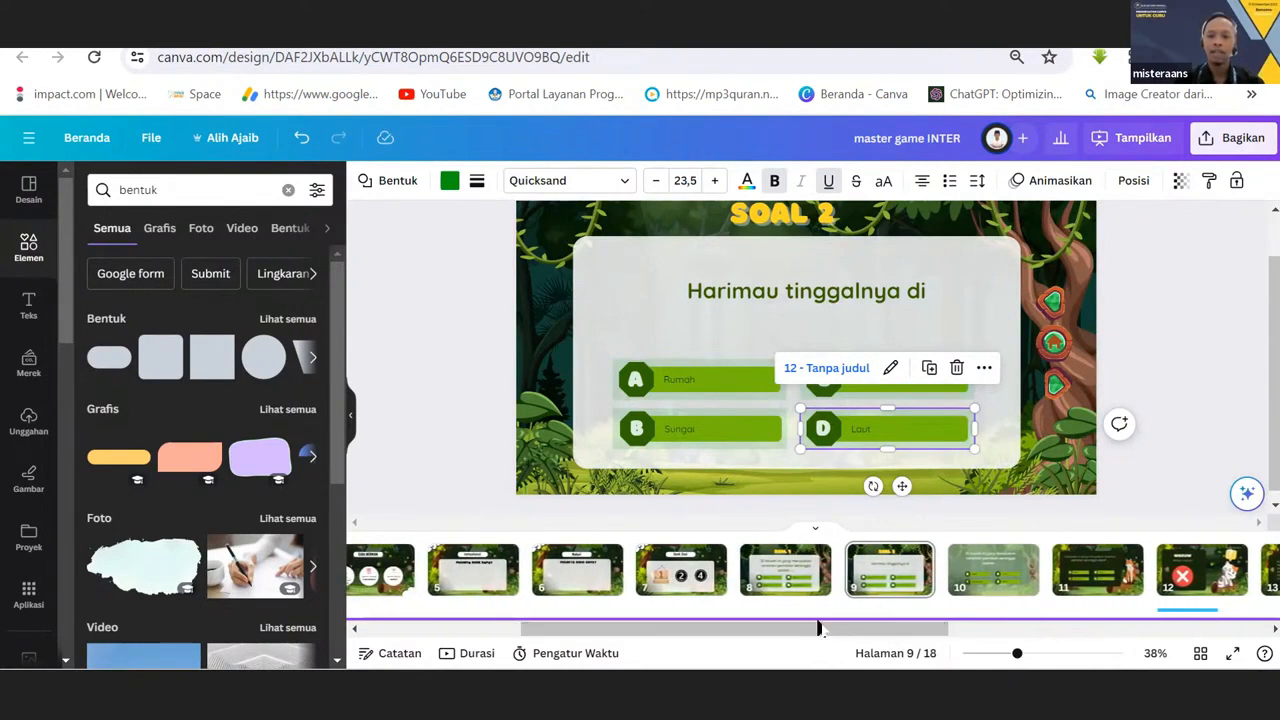
click(778, 575)
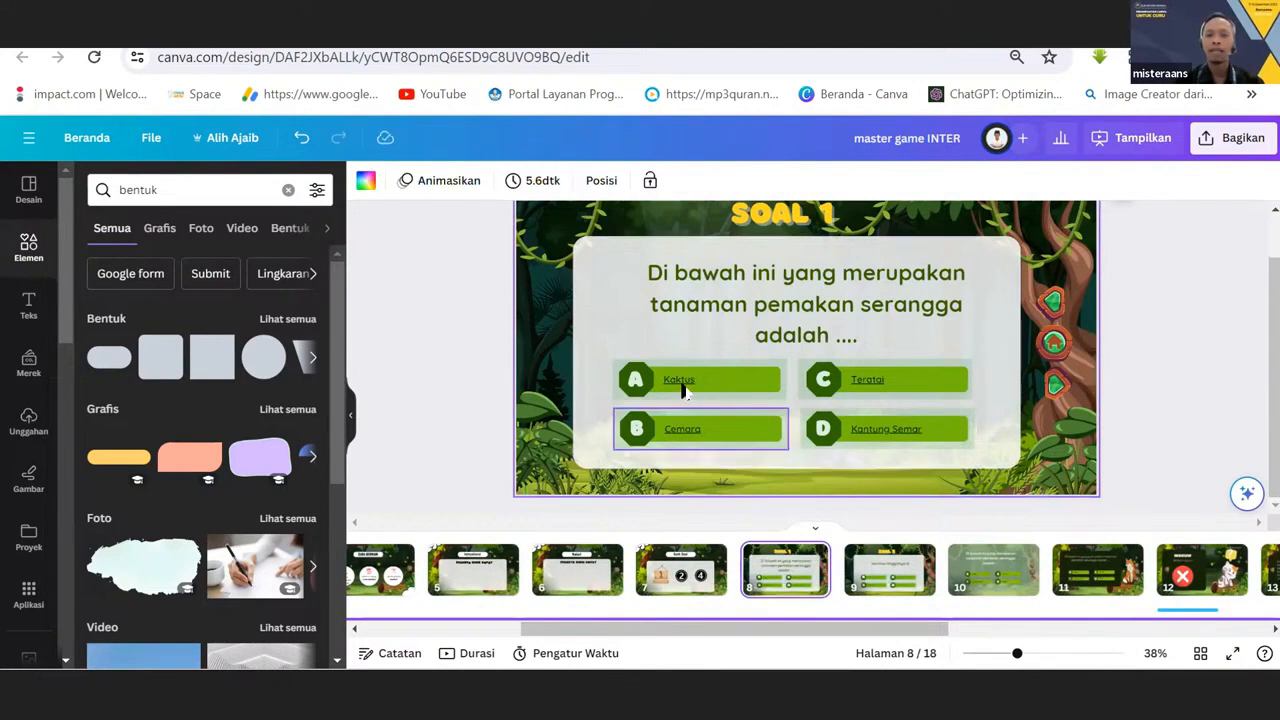
Remove the page link from the ungrouped "Kaktus" text of answer A on the SOAL 1 page and move the see-through rectangle back over the answer.
mouse_move(683, 381)
mouse_down()
mouse_move(694, 384)
mouse_move(691, 356)
mouse_move(693, 388)
mouse_up()
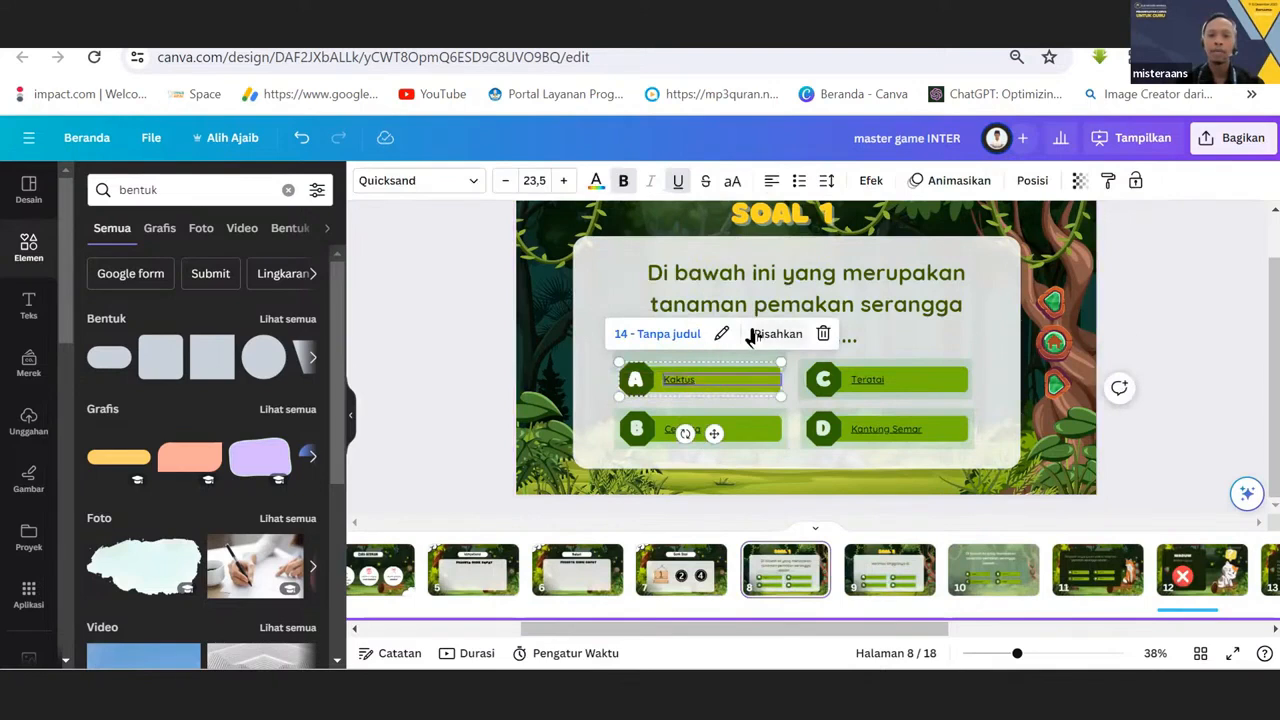
click(748, 334)
click(693, 388)
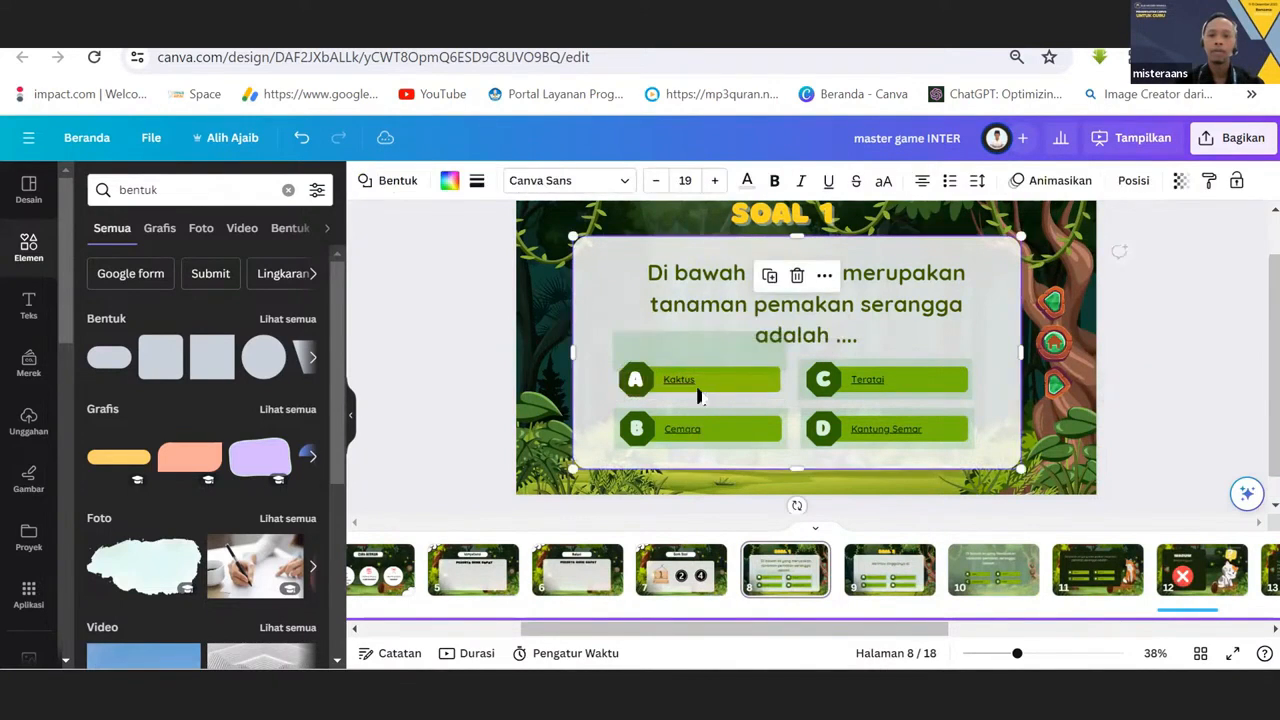
click(693, 388)
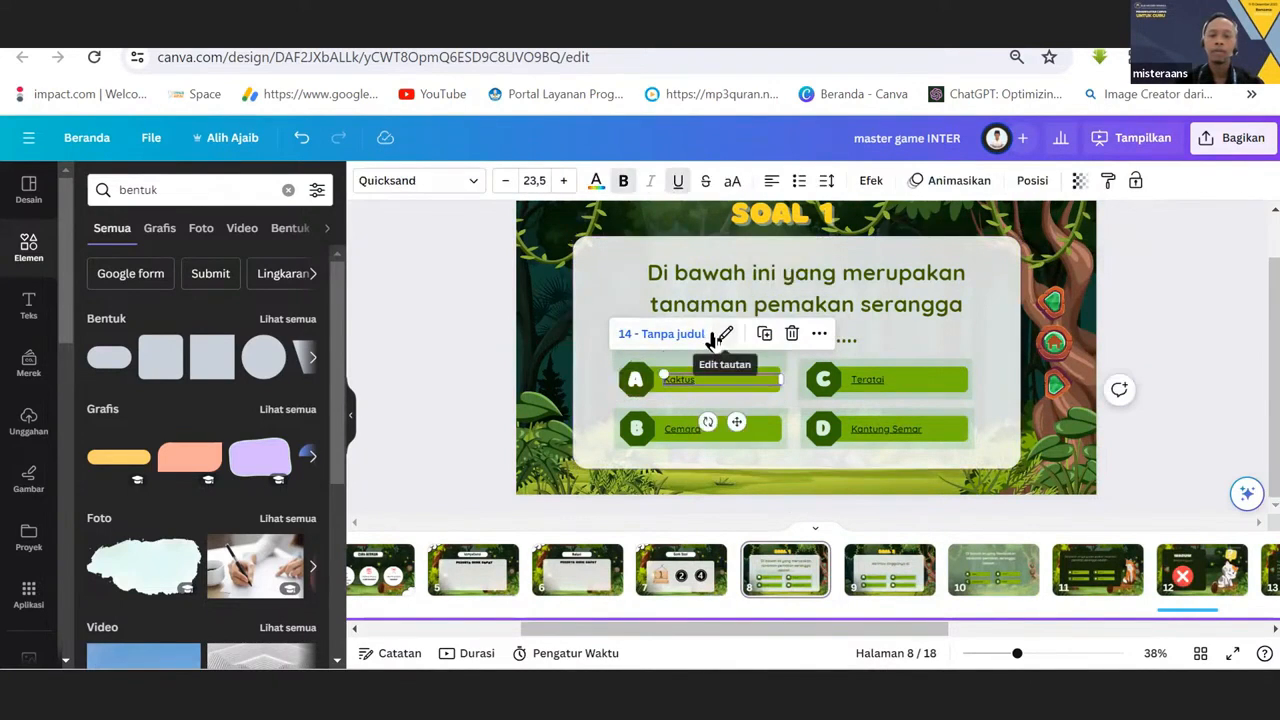
click(713, 338)
click(779, 362)
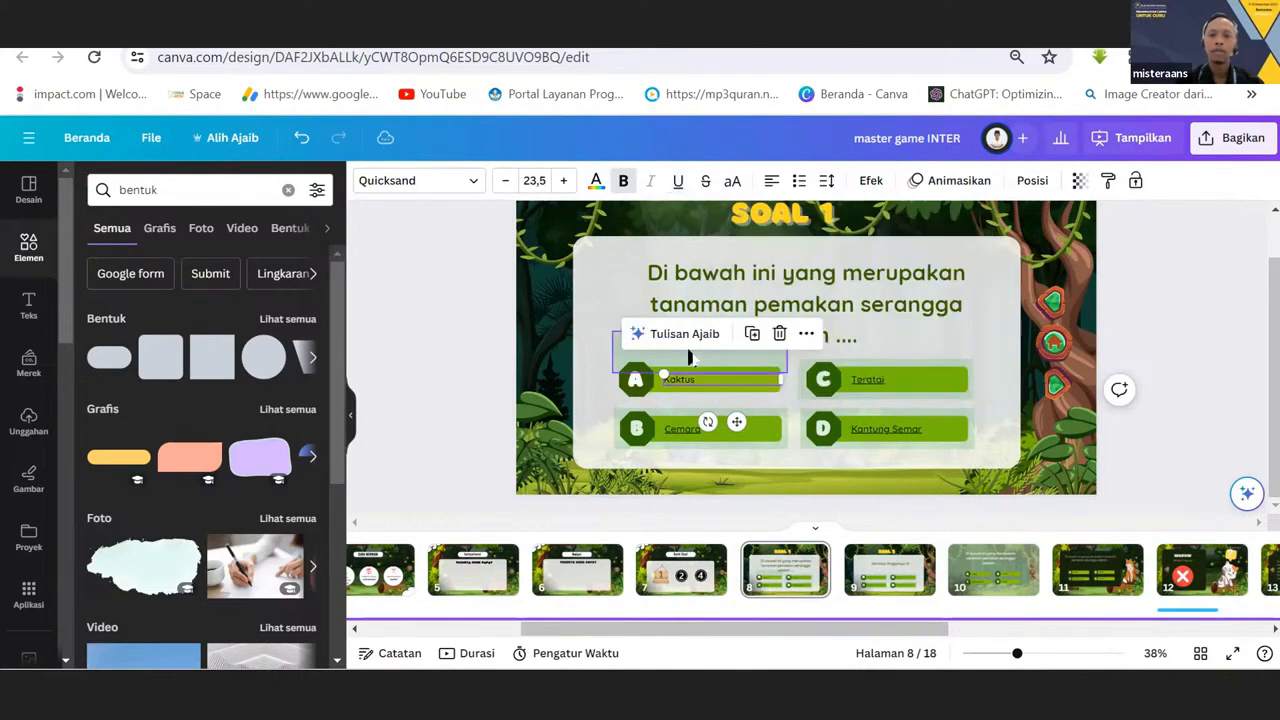
click(677, 380)
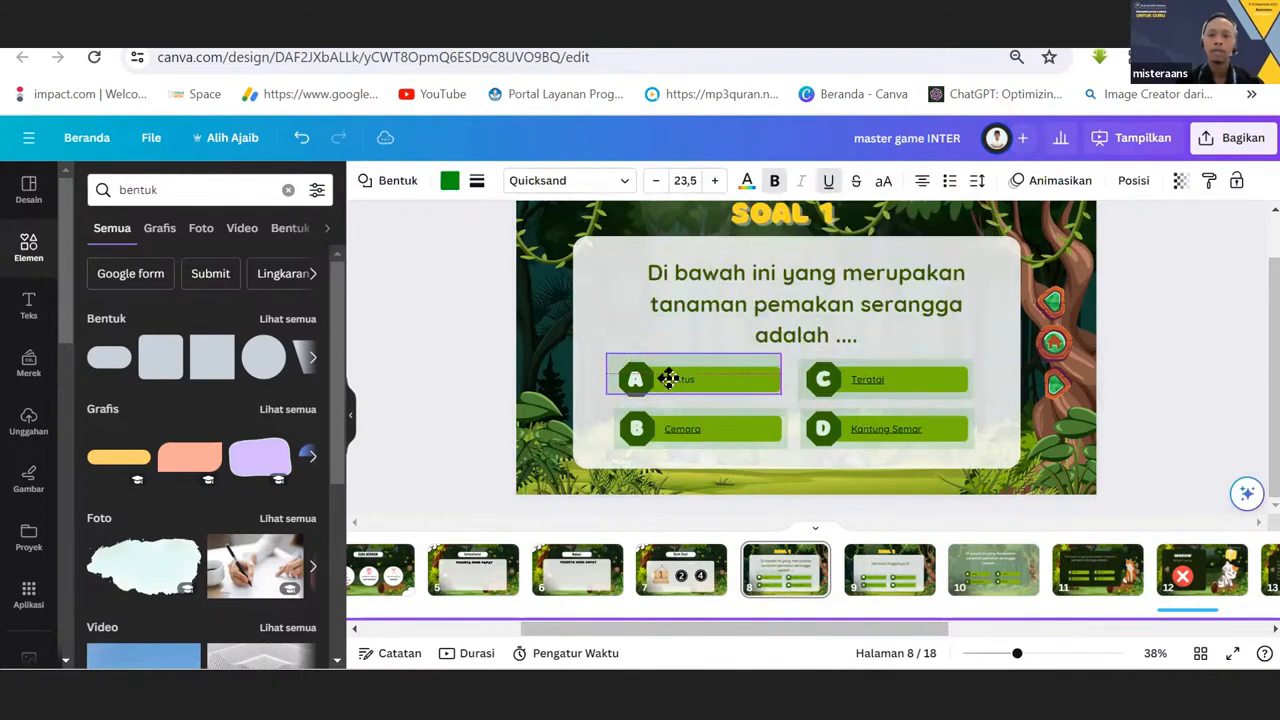
drag(666, 377, 679, 380)
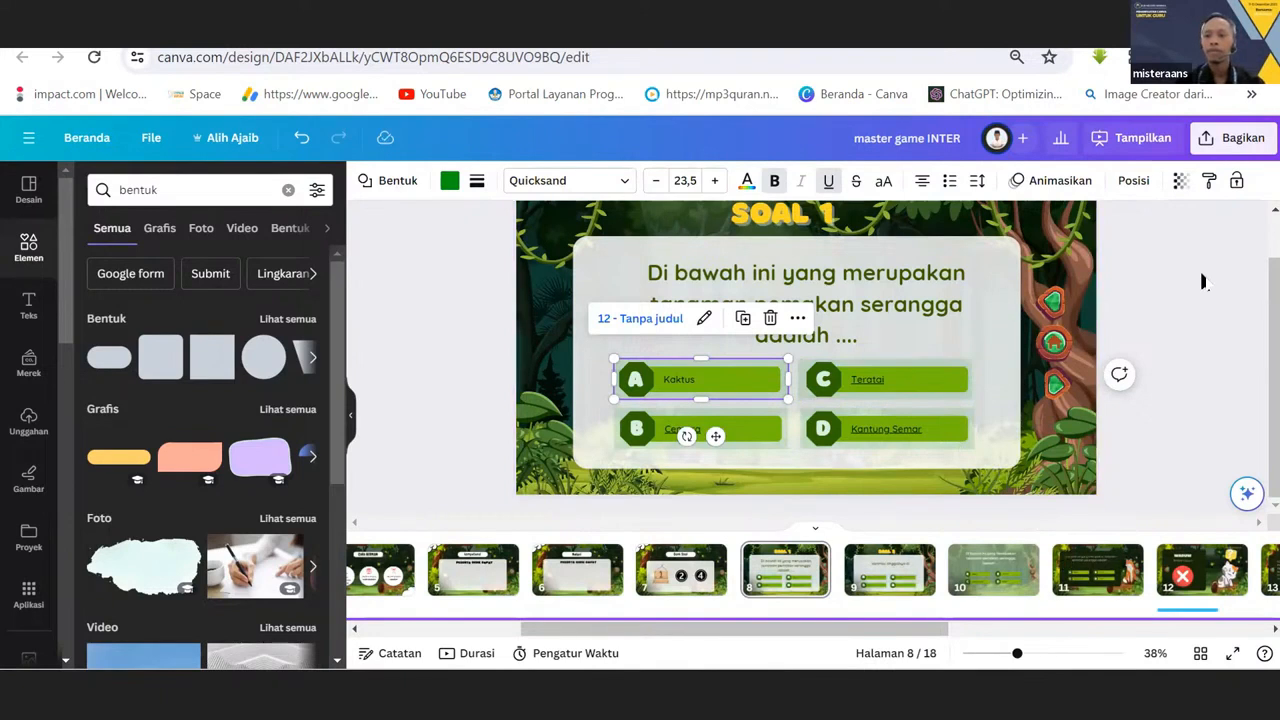
Preview the game full screen from SOAL 1, testing answer A, the return to Bank Soal, question 1 and answer D.
click(1231, 655)
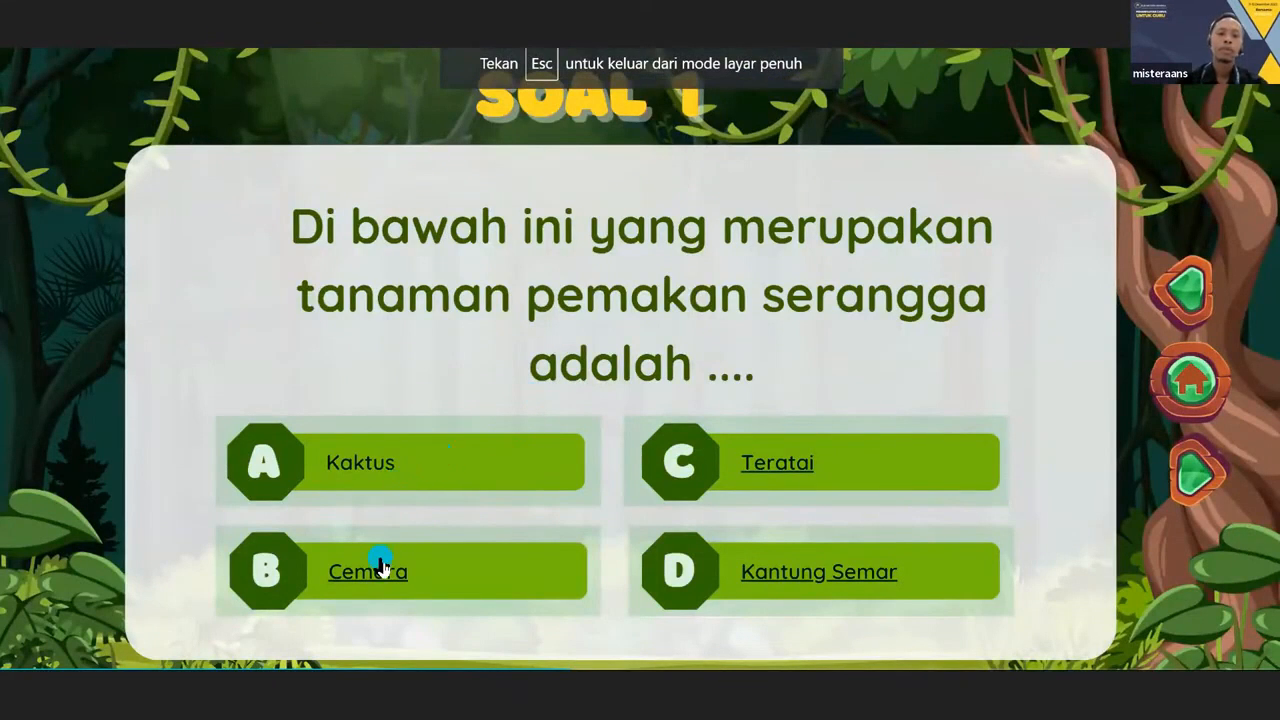
click(386, 466)
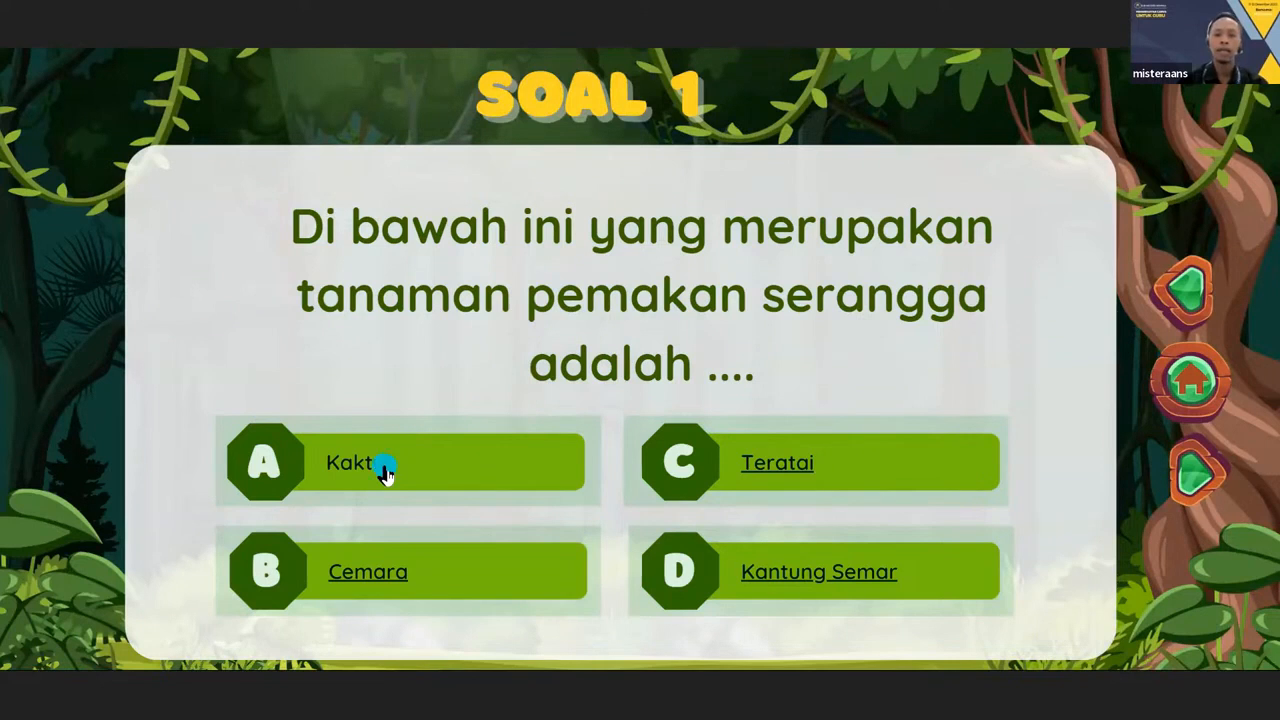
click(386, 470)
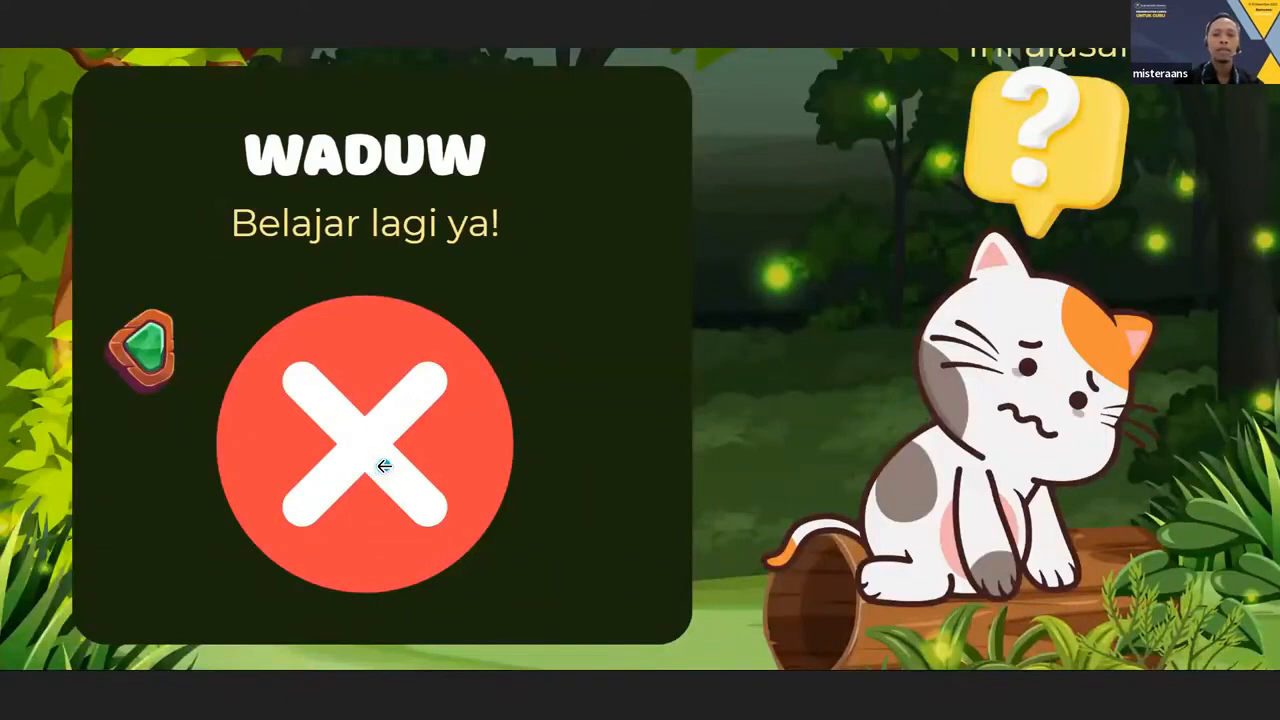
click(135, 362)
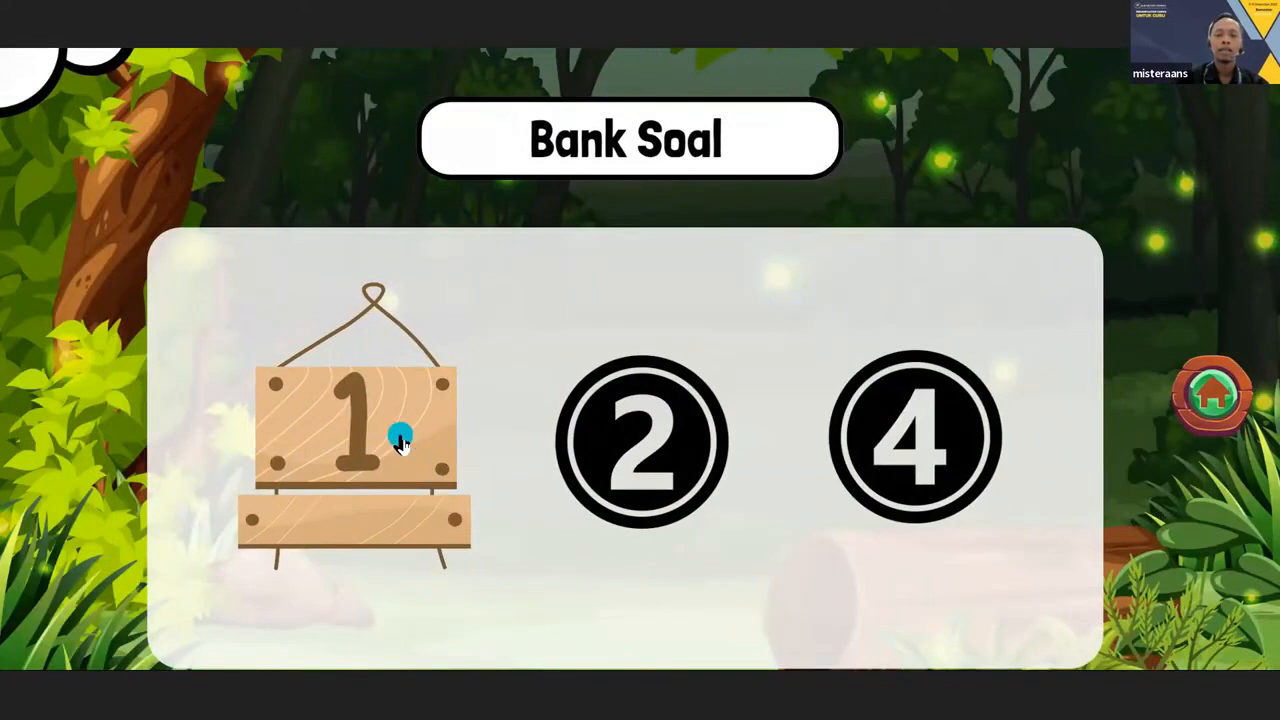
click(399, 443)
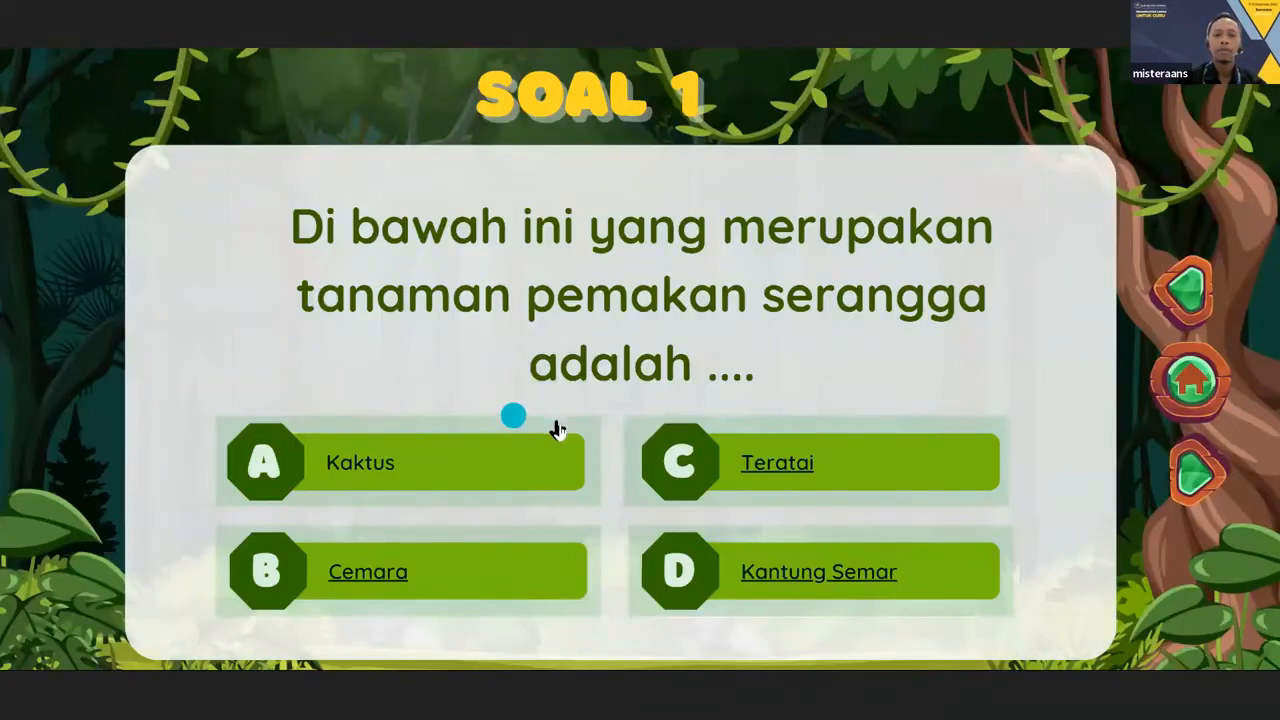
click(776, 572)
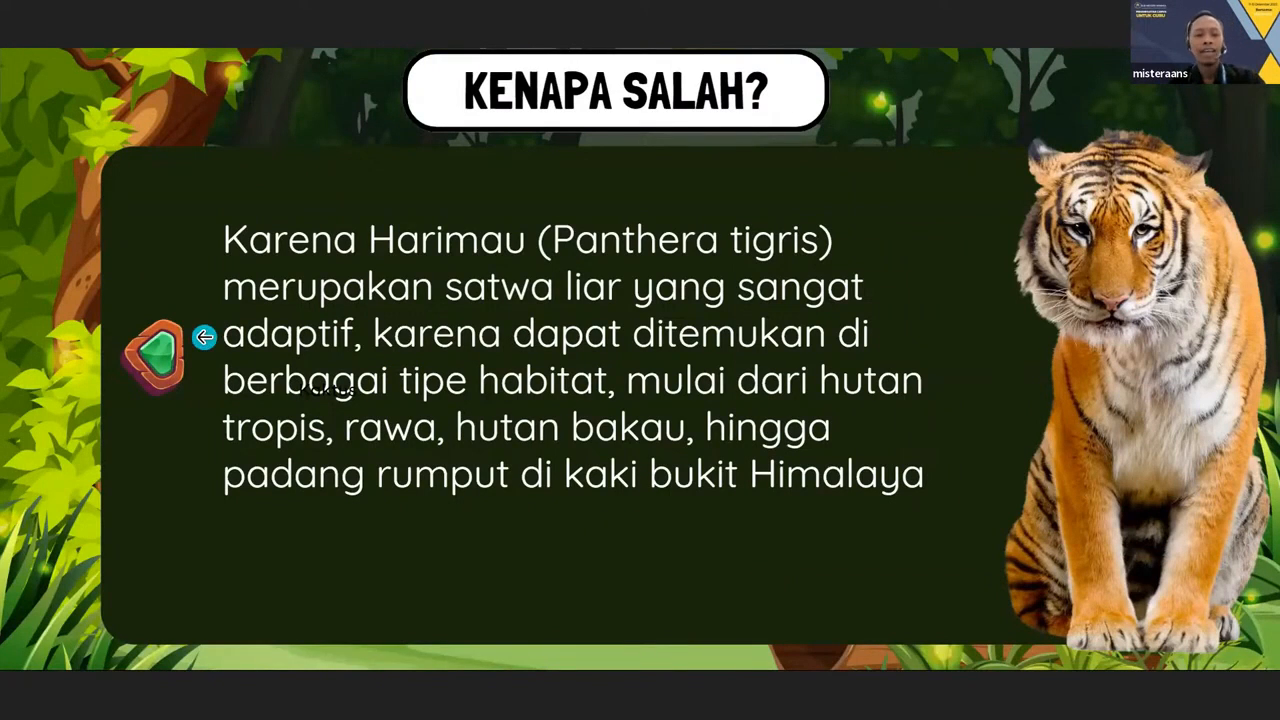
key(Escape)
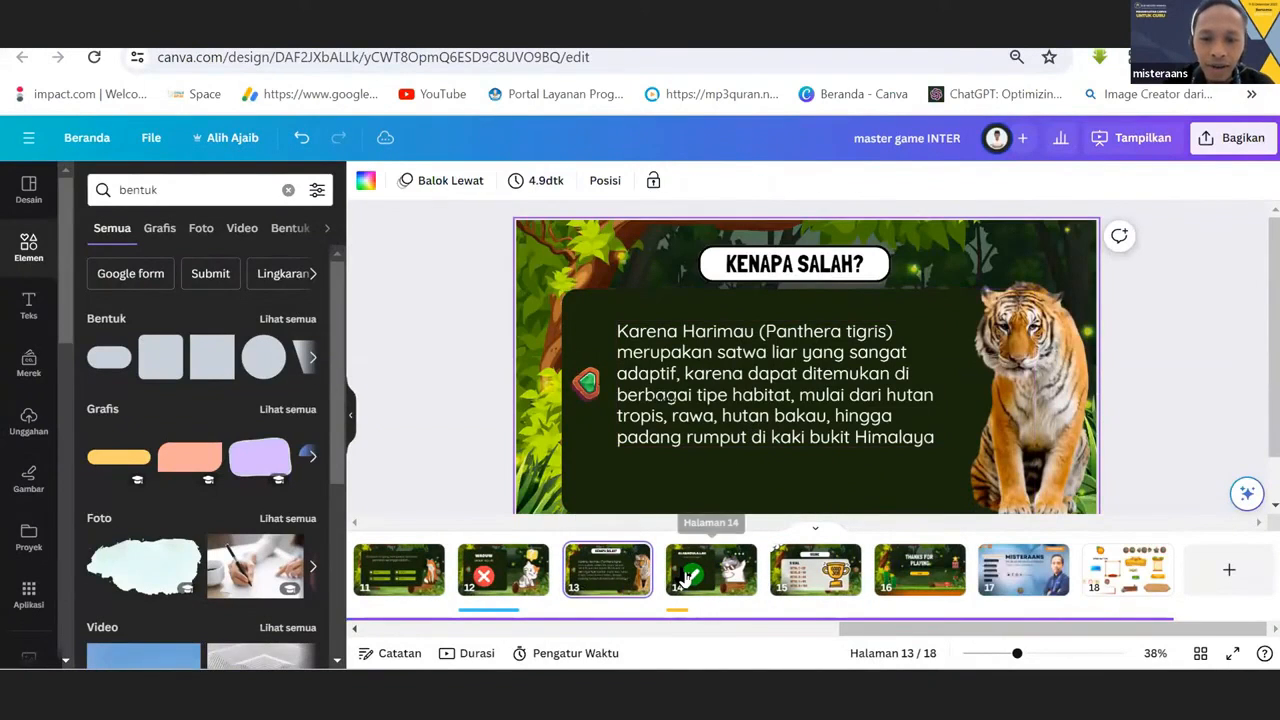
Change the link of the see-through rectangle over answer D on the SOAL 1 page to "14 - Tanpa judul".
click(686, 578)
click(625, 582)
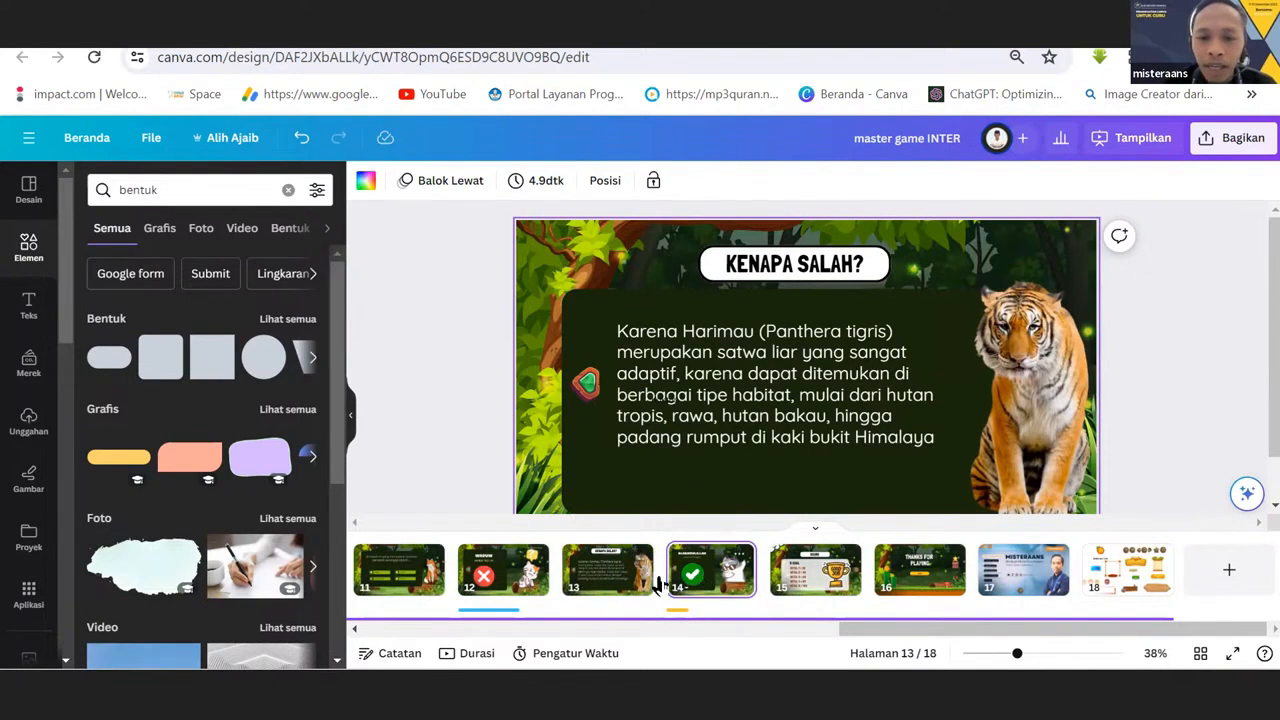
click(700, 578)
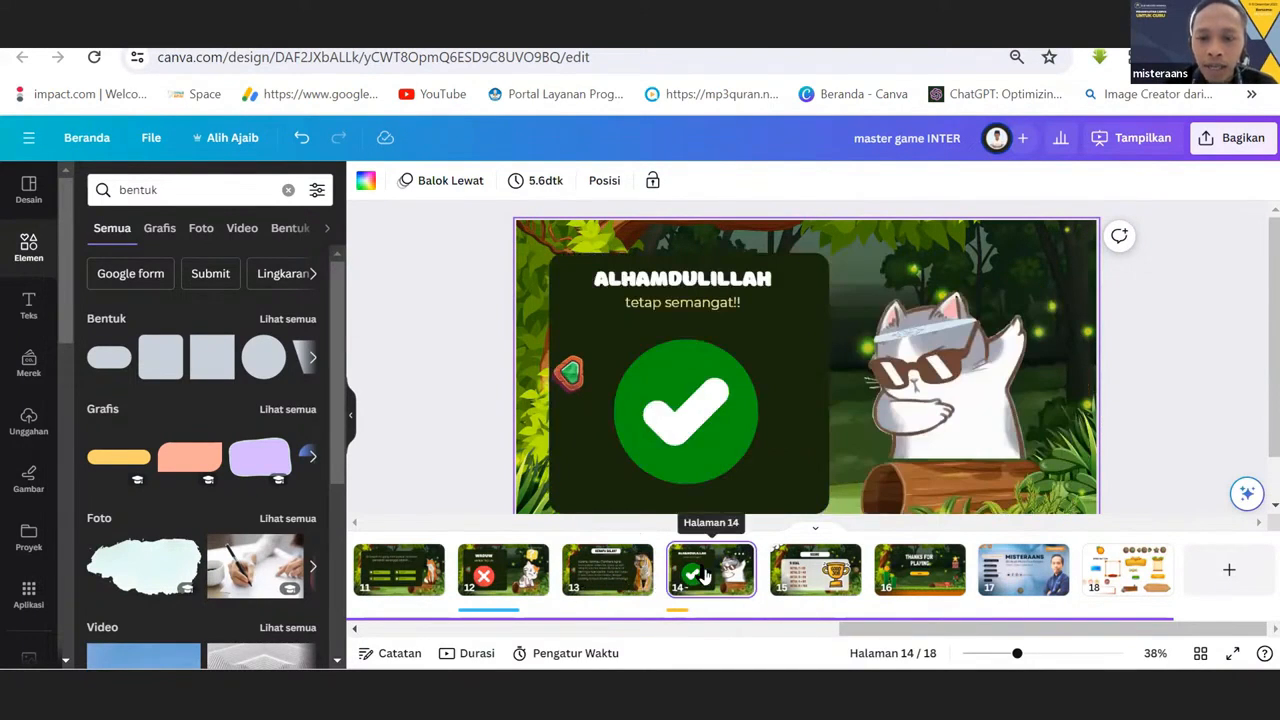
drag(872, 628, 651, 669)
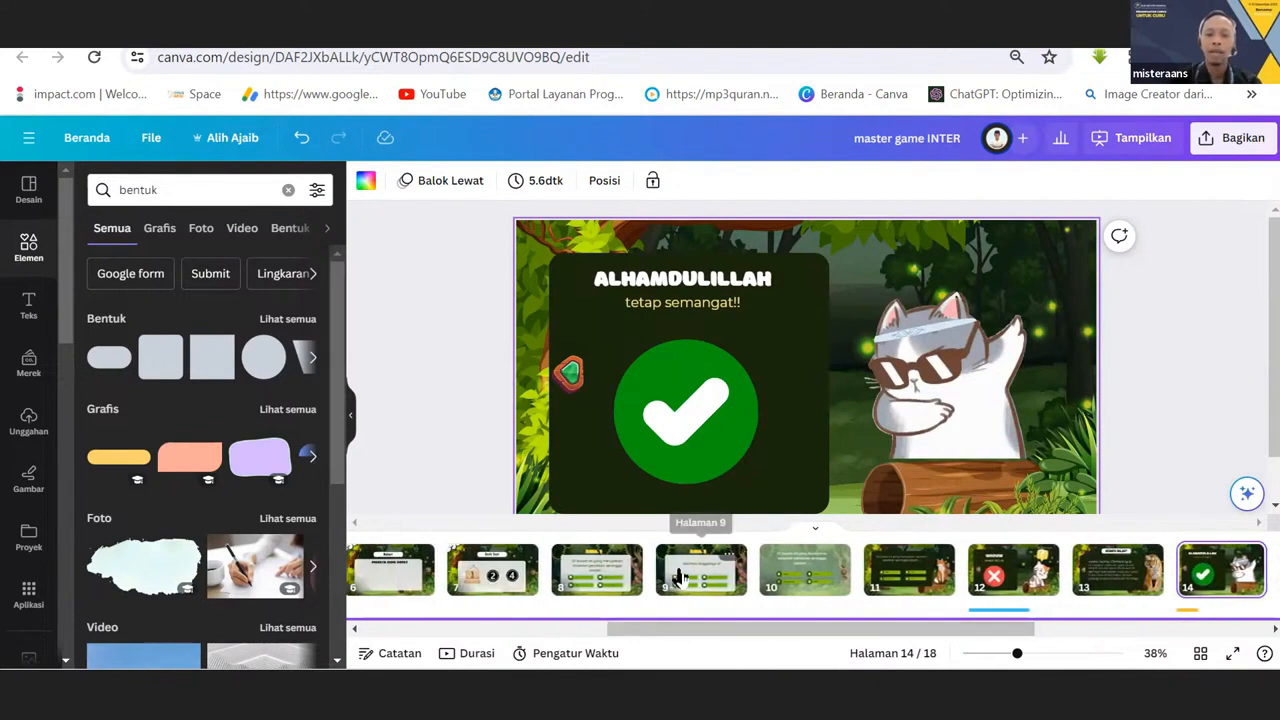
click(585, 580)
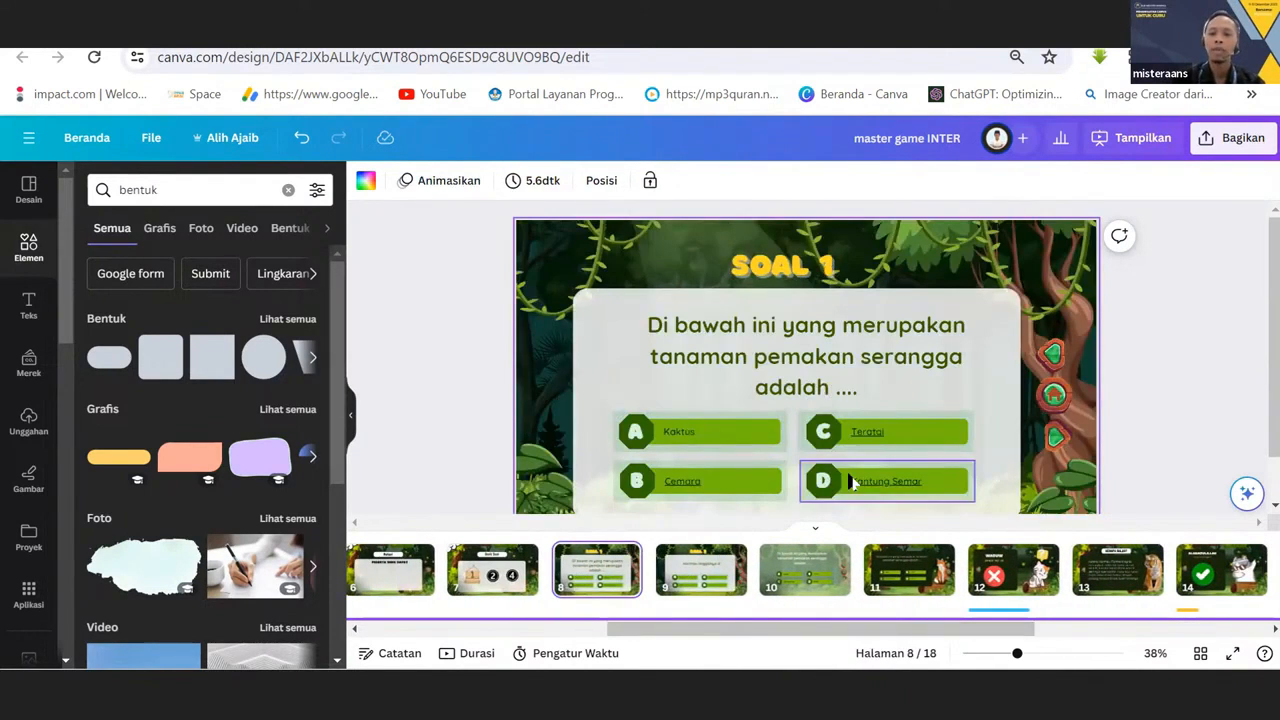
click(850, 481)
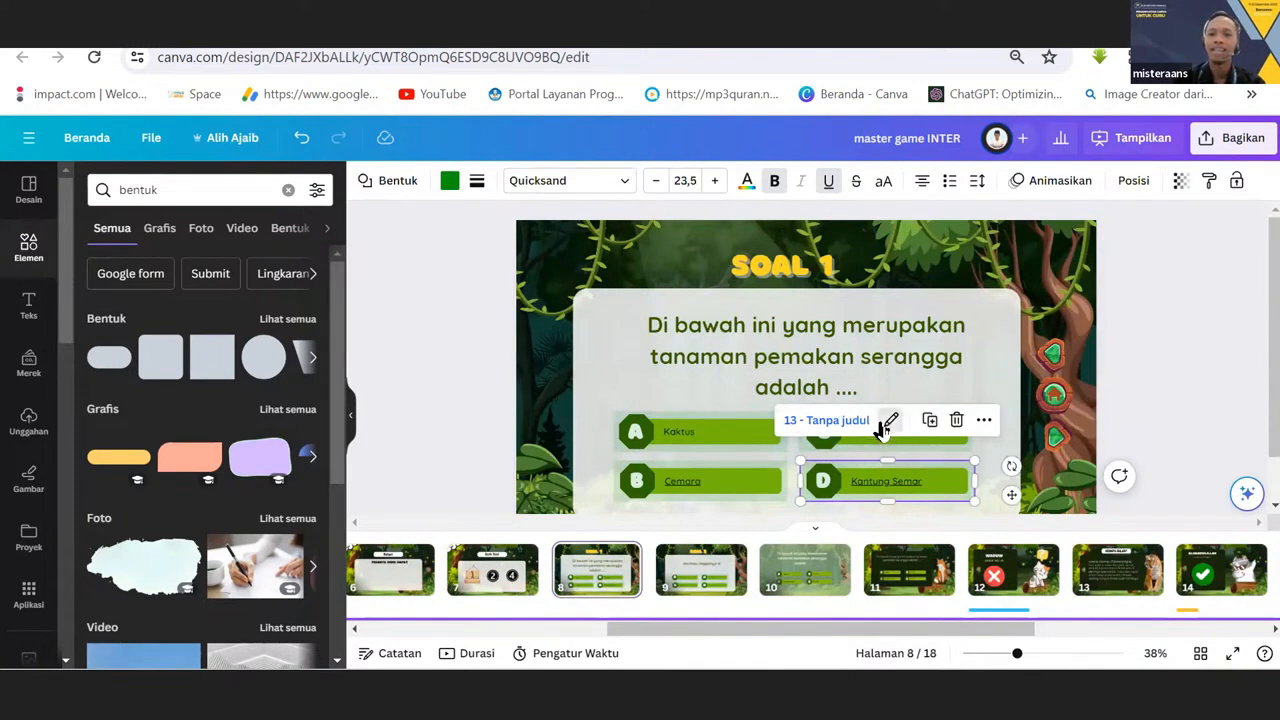
click(888, 422)
click(914, 273)
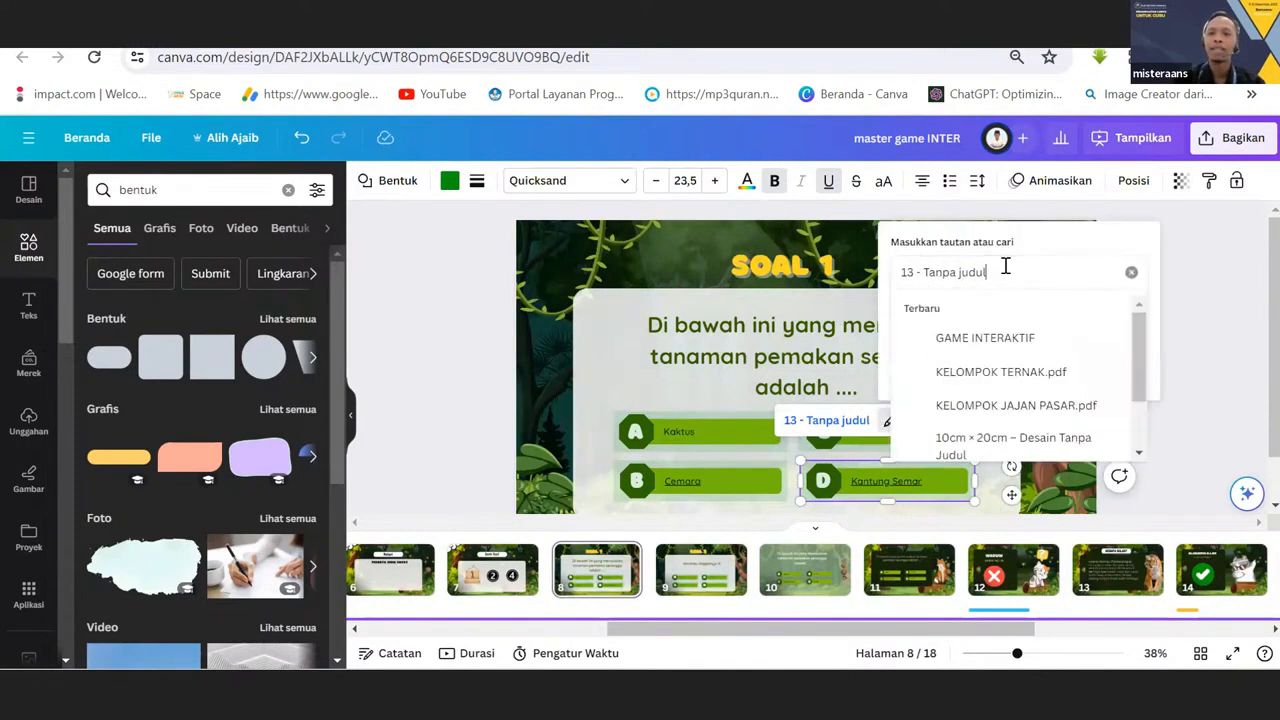
click(1130, 275)
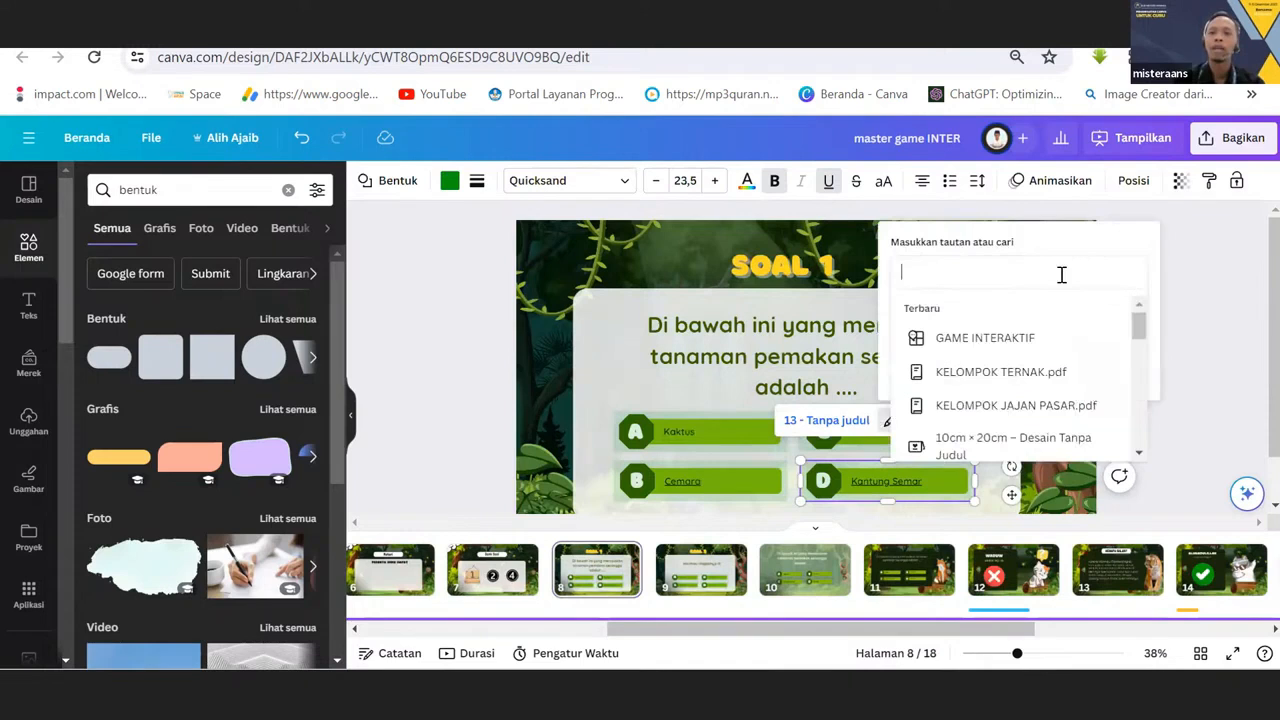
text(14)
key(Return)
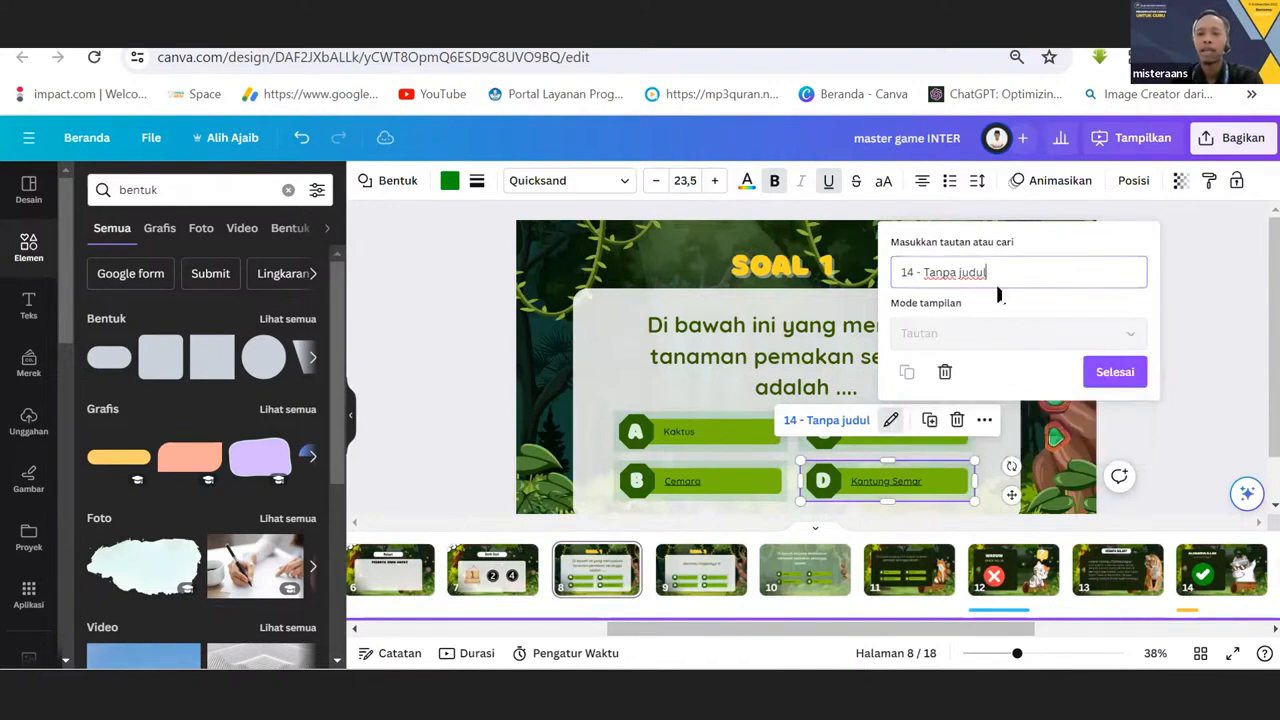
Preview SOAL 1 full screen again, testing the link of answer D and the return link to Bank Soal.
click(1232, 655)
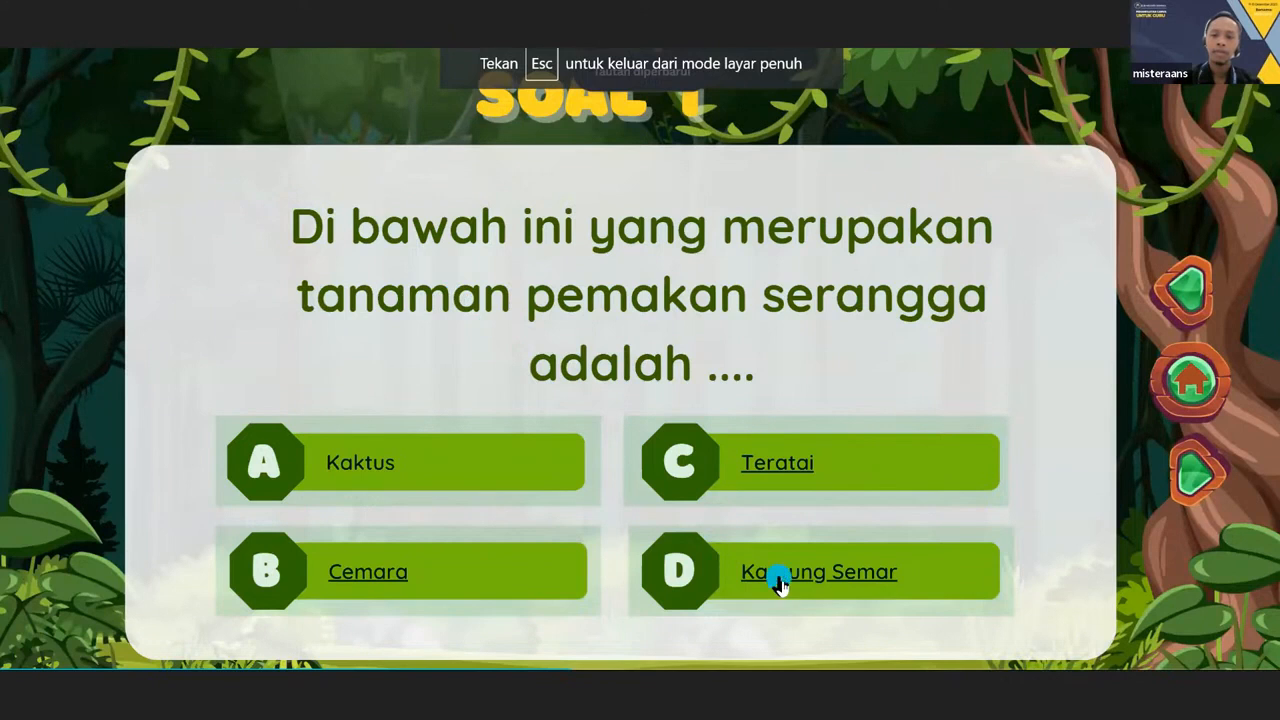
click(780, 577)
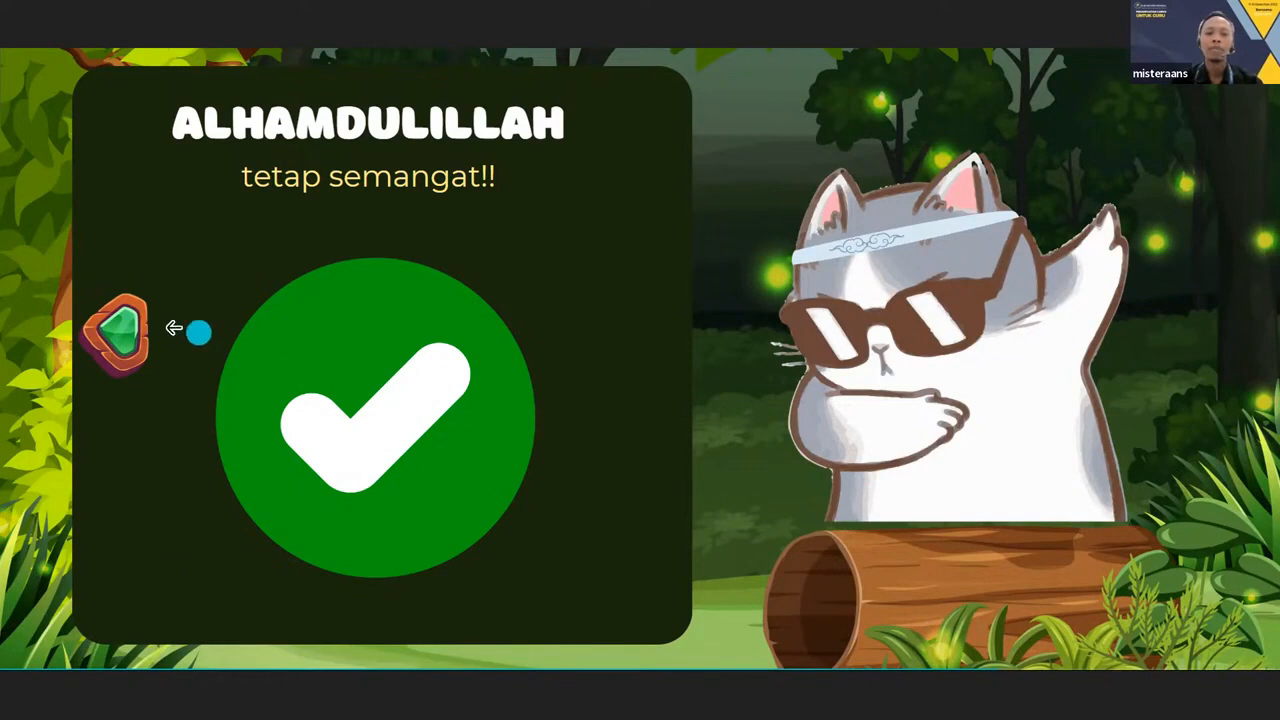
click(135, 333)
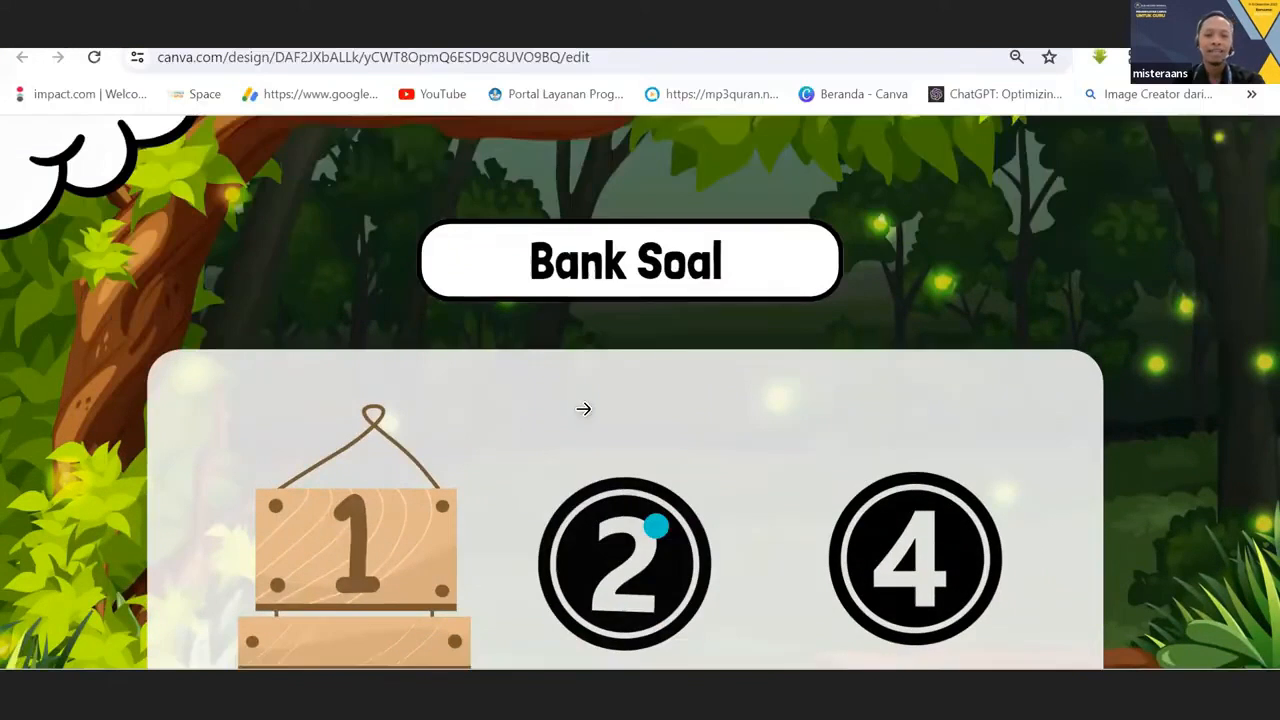
key(Escape)
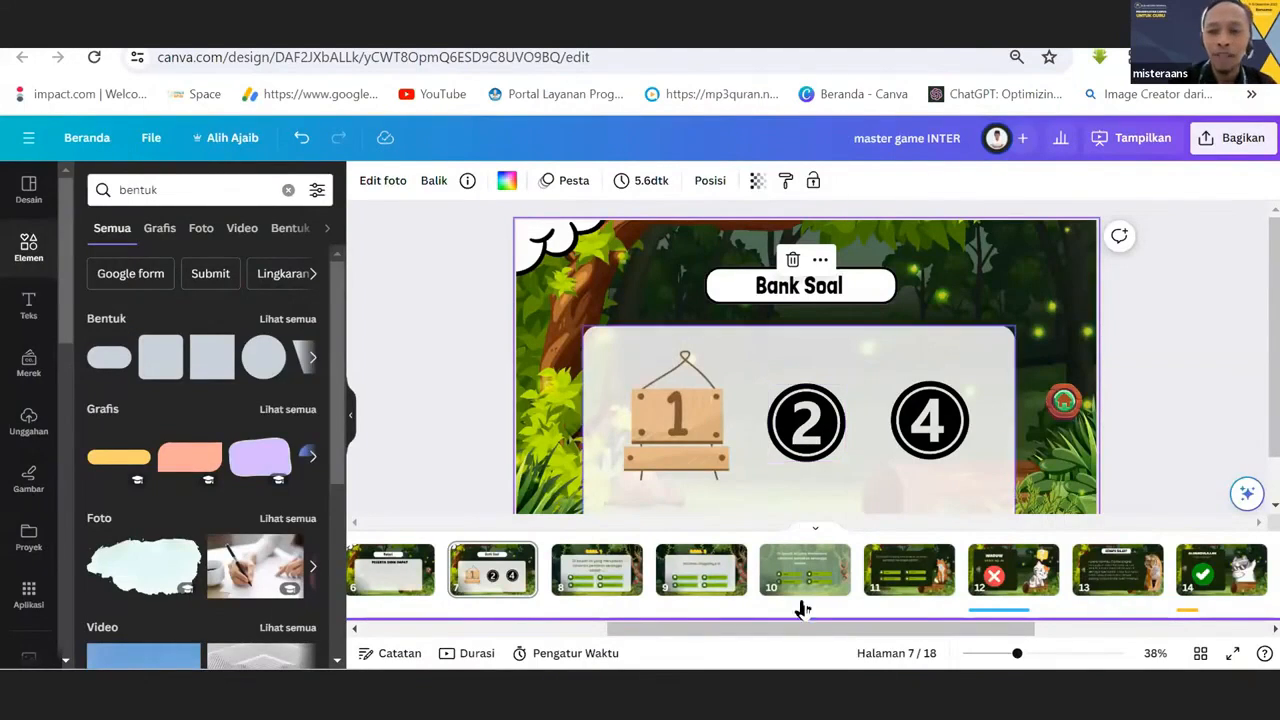
Look over the answer feedback pages 12 and 13 and the alternative question layout on page 10.
drag(837, 630, 966, 630)
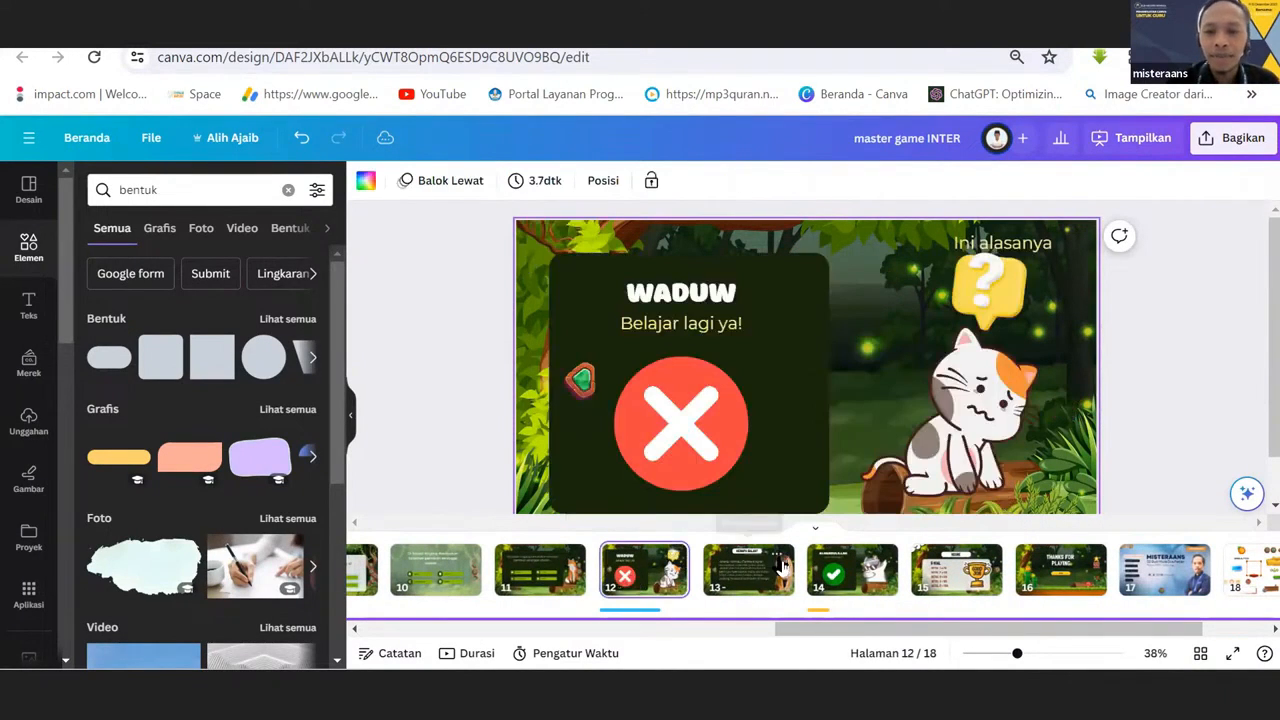
click(740, 575)
drag(790, 630, 734, 637)
click(600, 570)
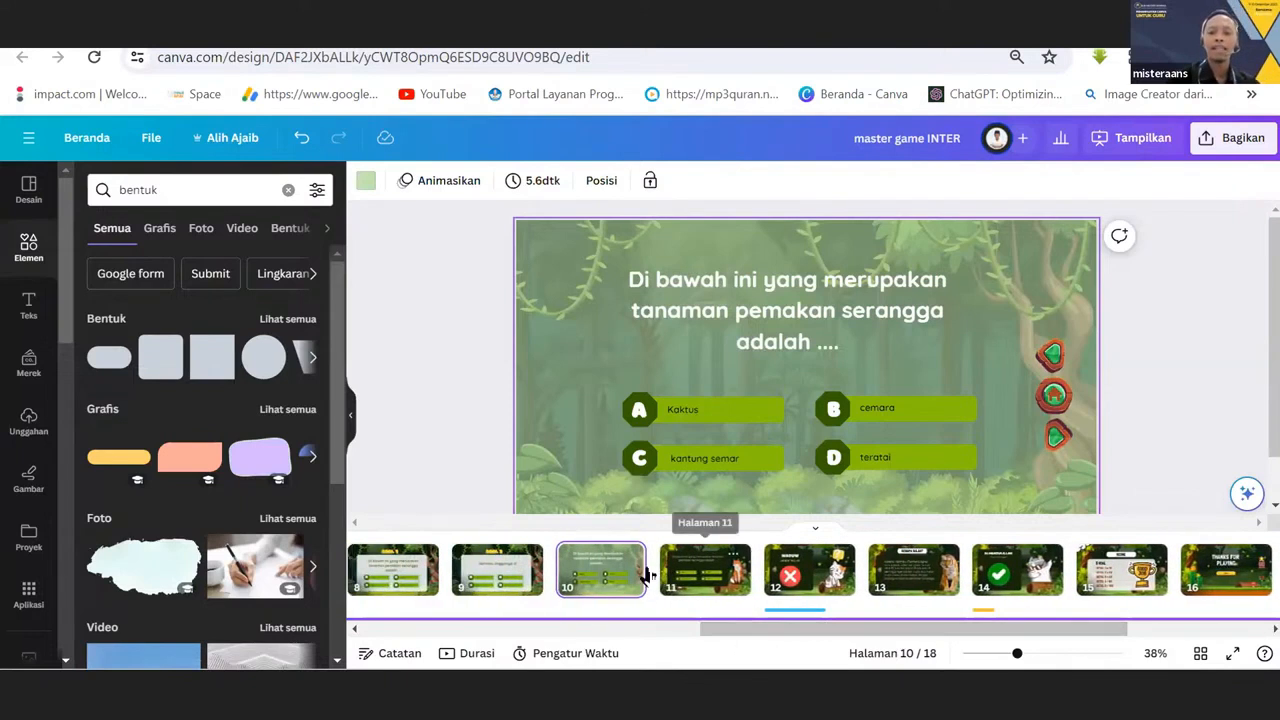
click(792, 570)
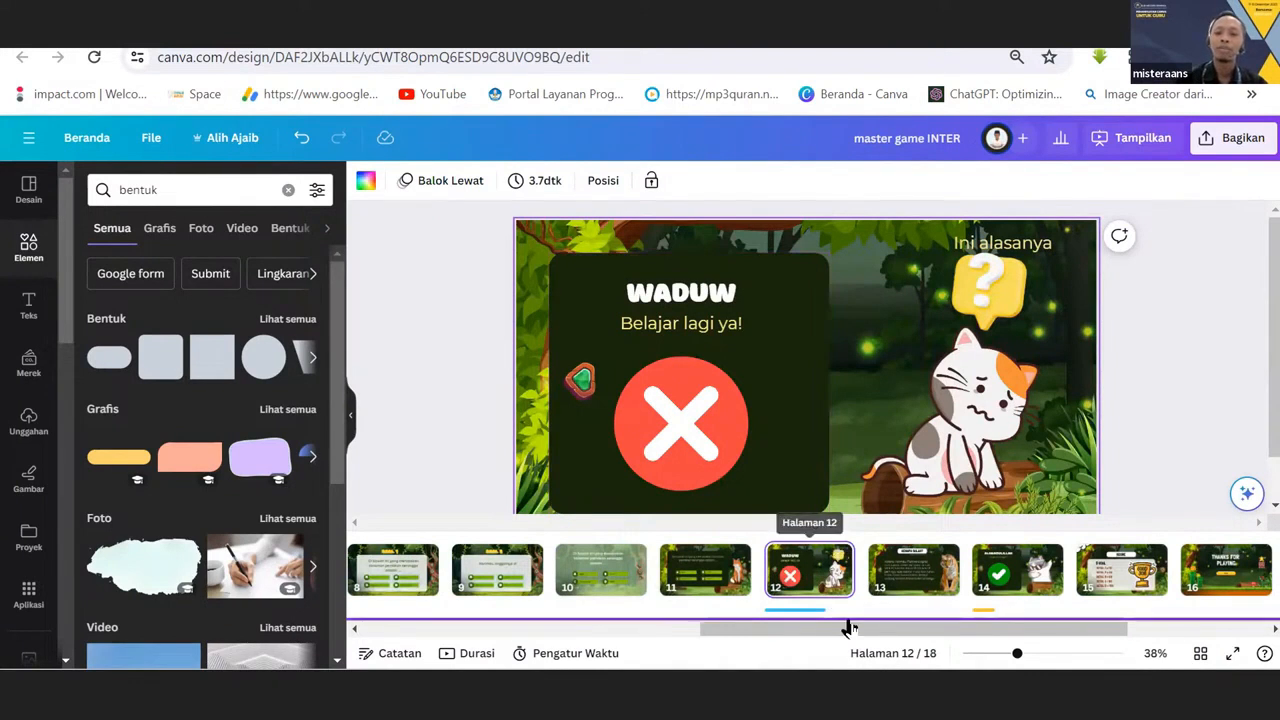
View the "DIMANA AKU?" cover page and check the page link of the home button on the "SIAP BERMAIN?" page.
drag(851, 634, 414, 605)
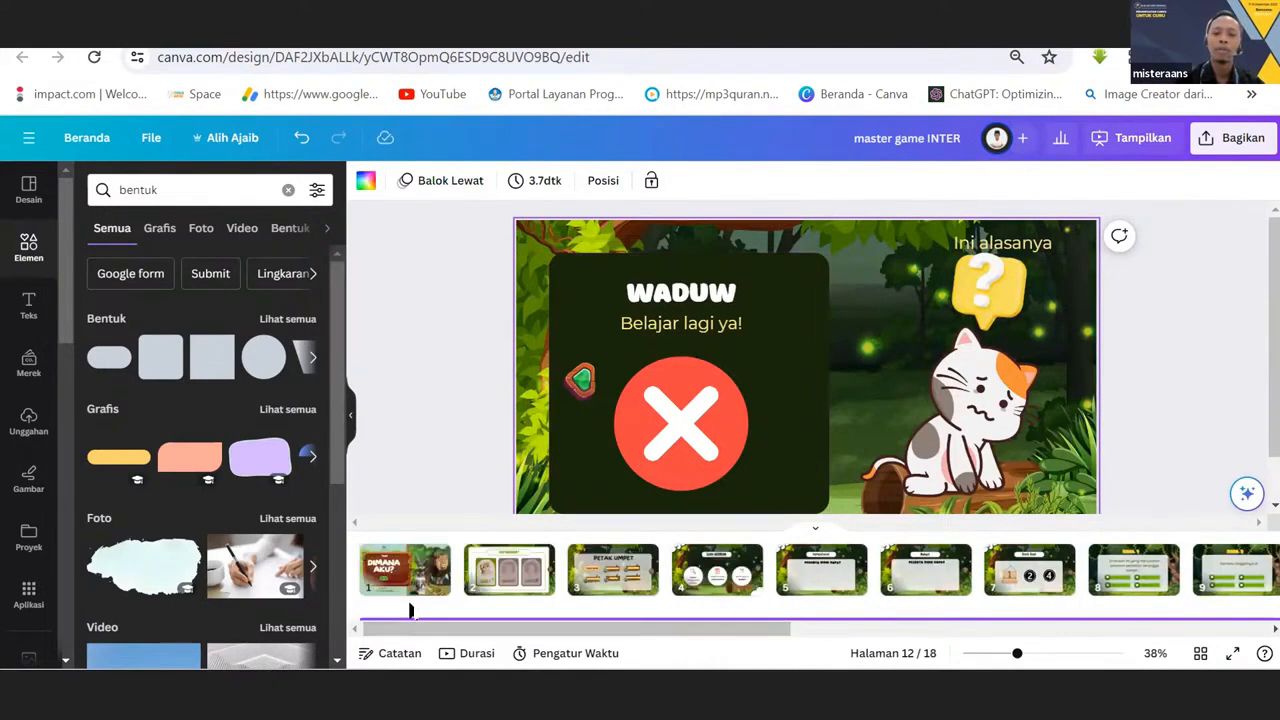
click(397, 572)
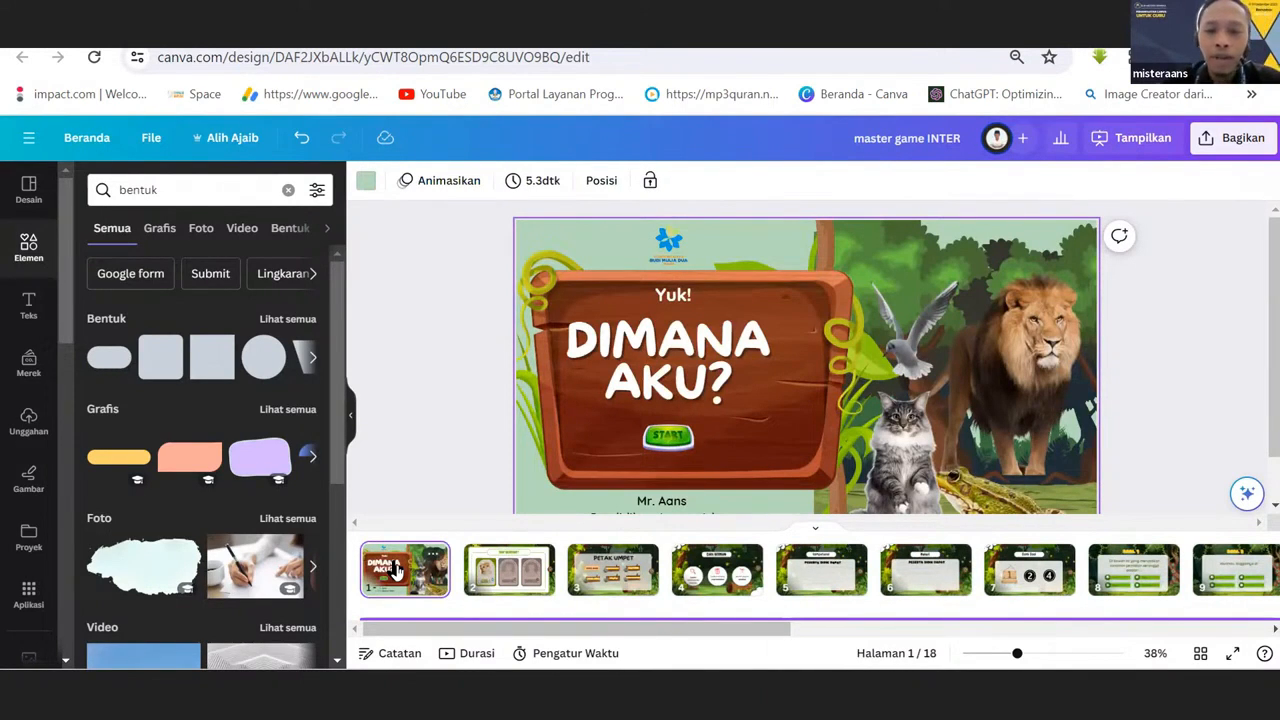
key(Right)
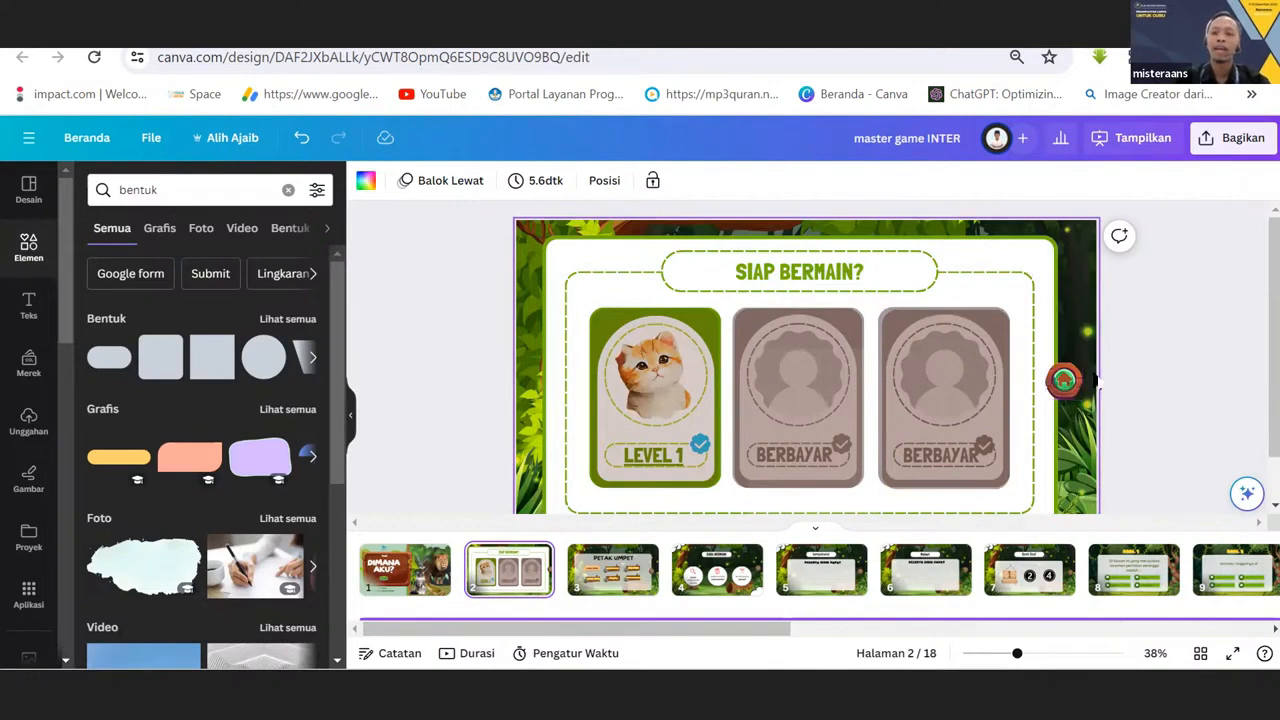
click(1065, 381)
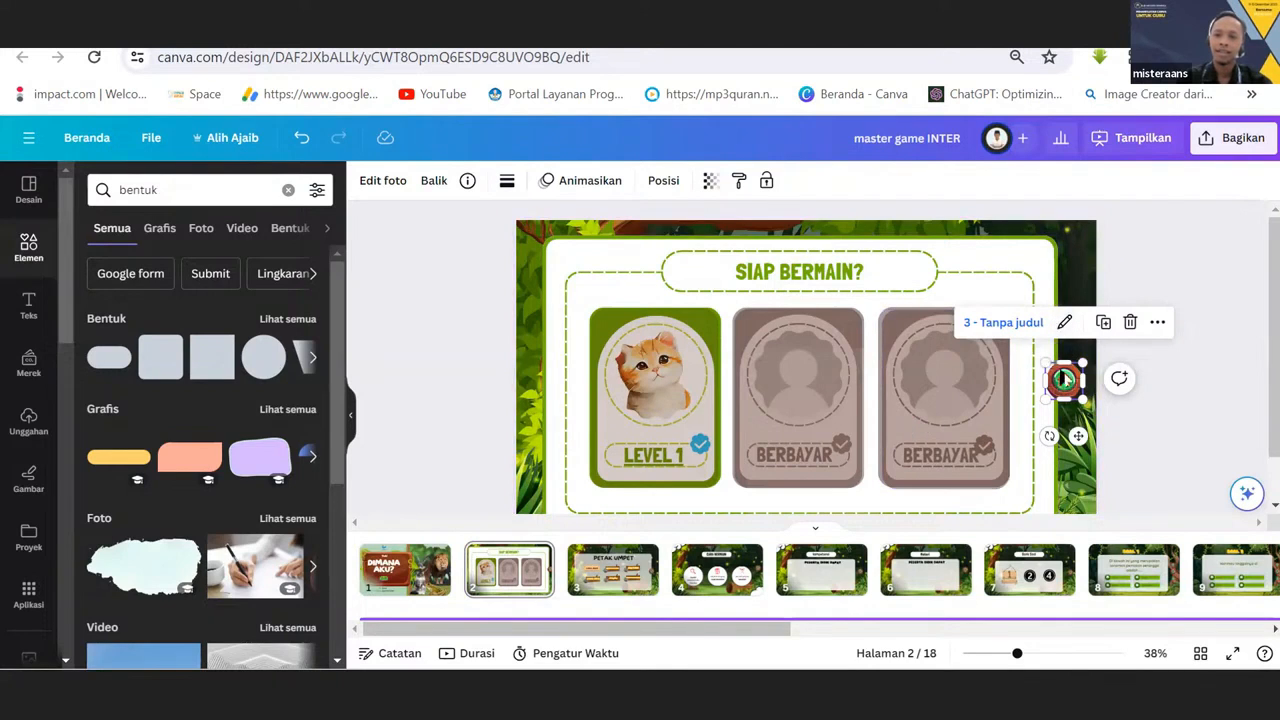
Open the PETAK UMPET menu page and check the page link of its home button.
click(614, 572)
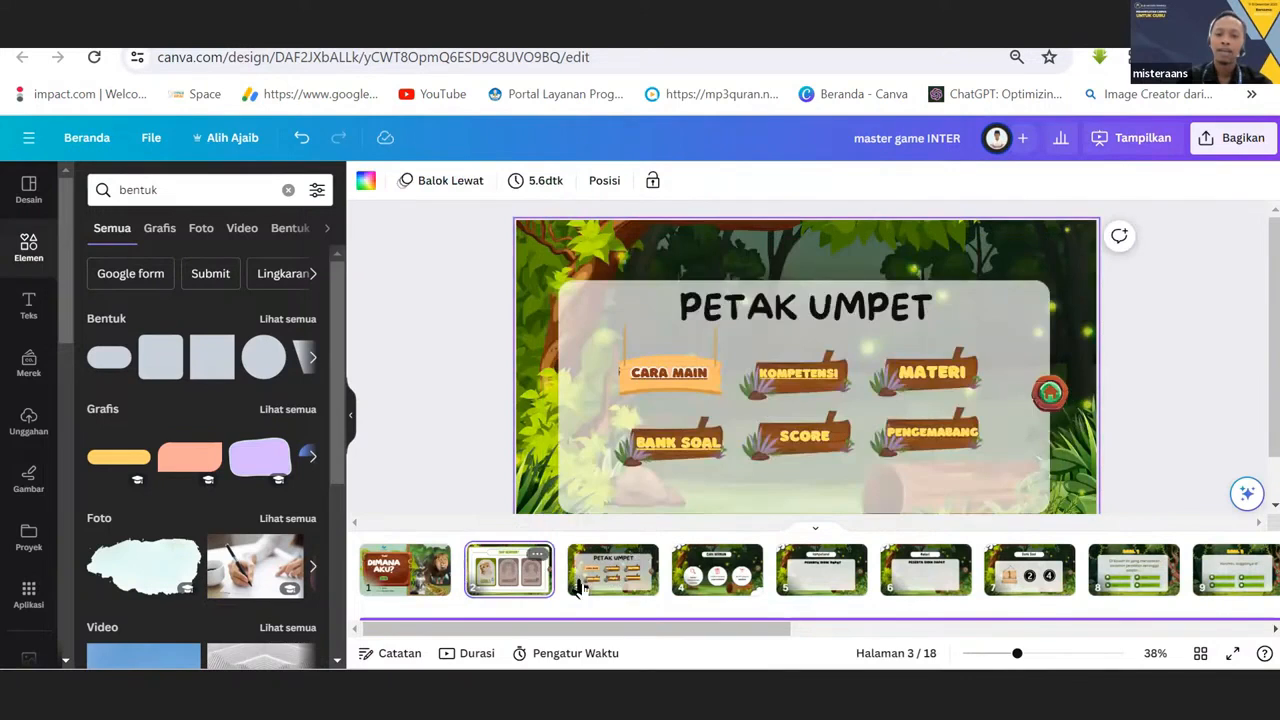
click(583, 588)
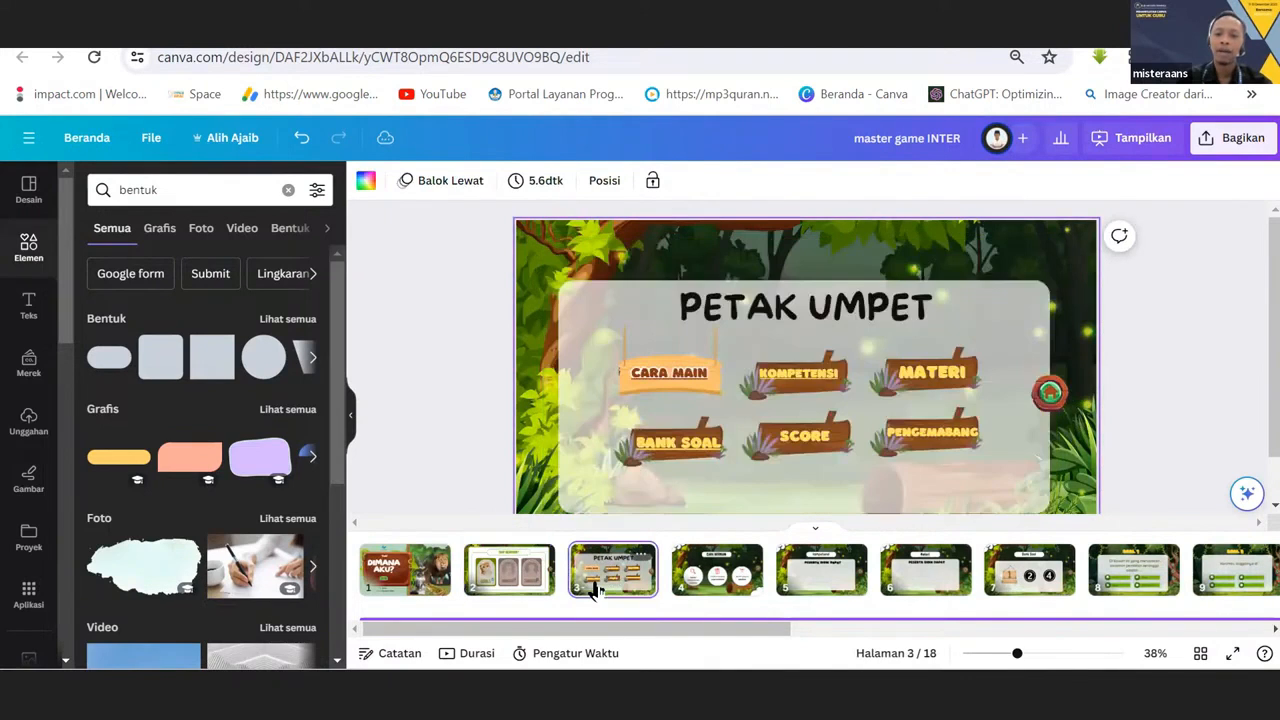
click(1047, 408)
click(598, 586)
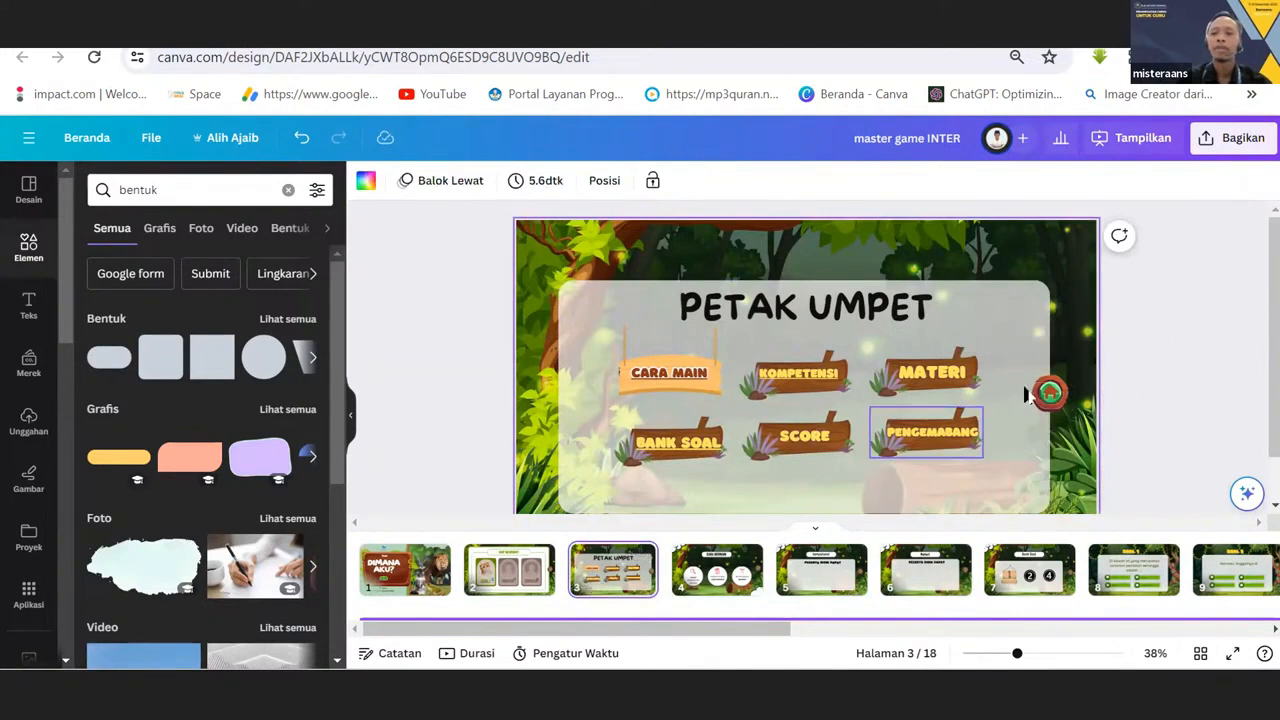
click(1064, 398)
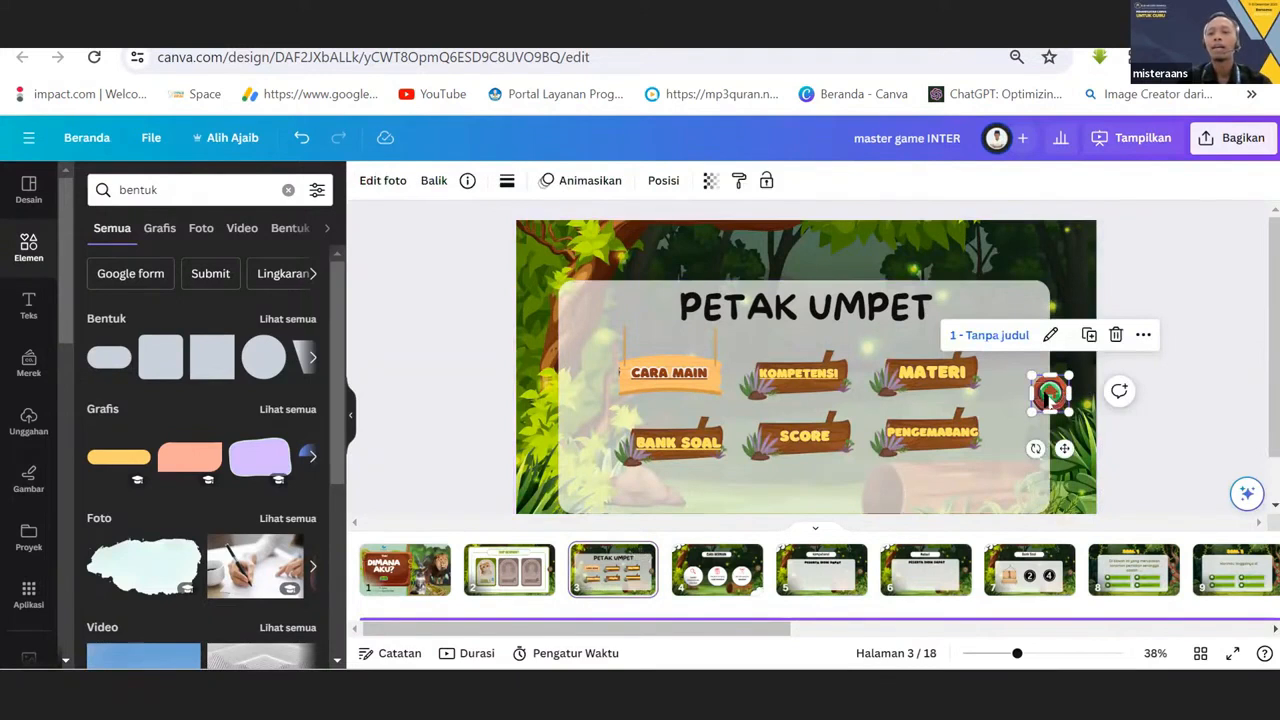
Search the elements for "home" and browse the graphics for a home button icon.
click(288, 189)
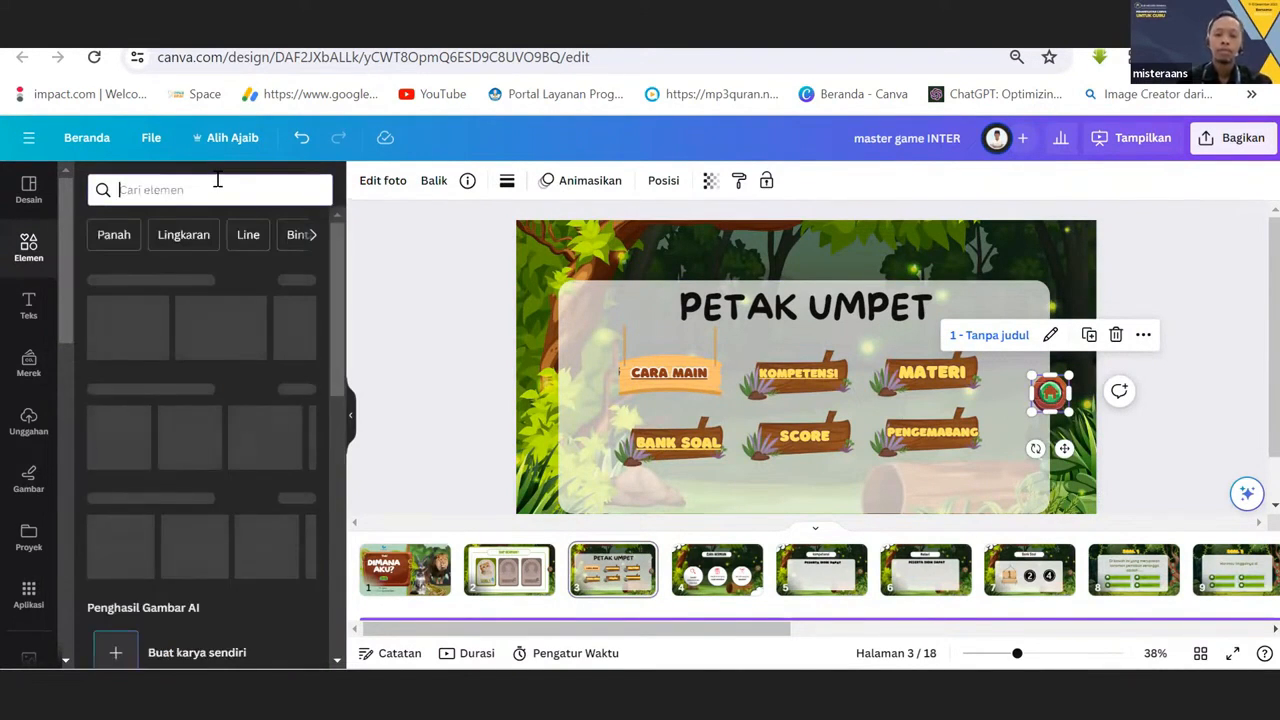
text(home)
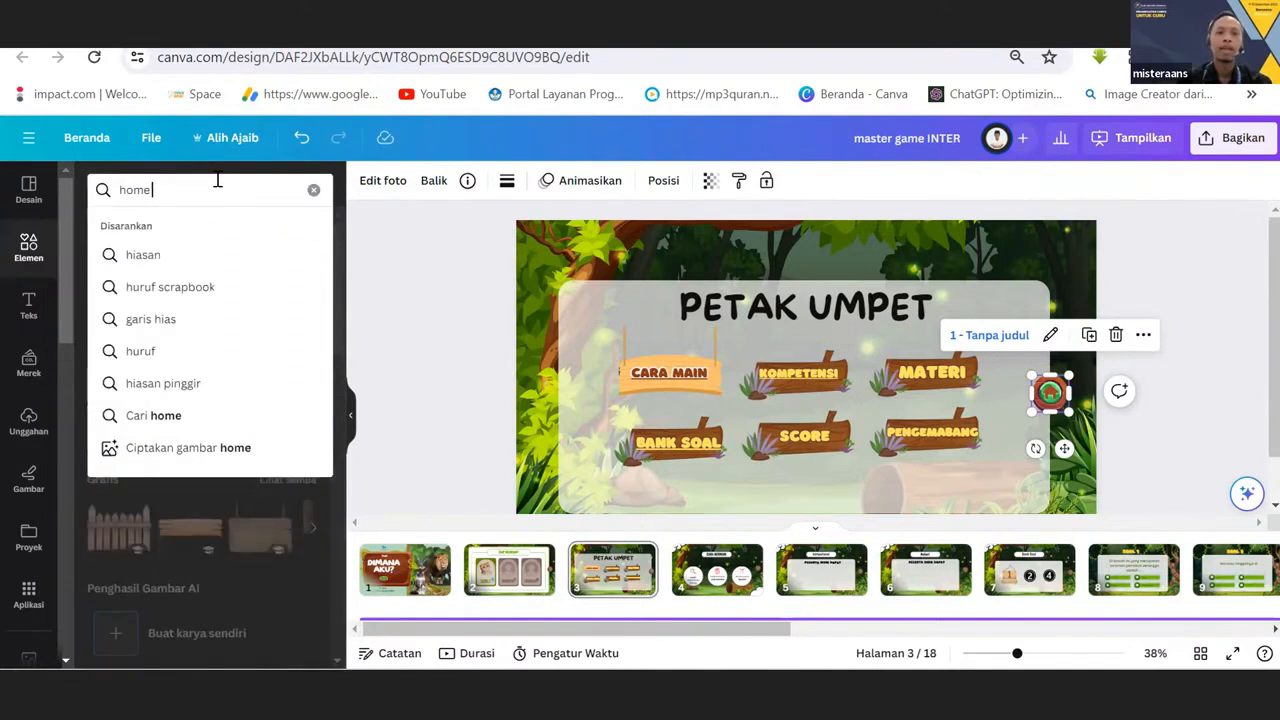
key(Return)
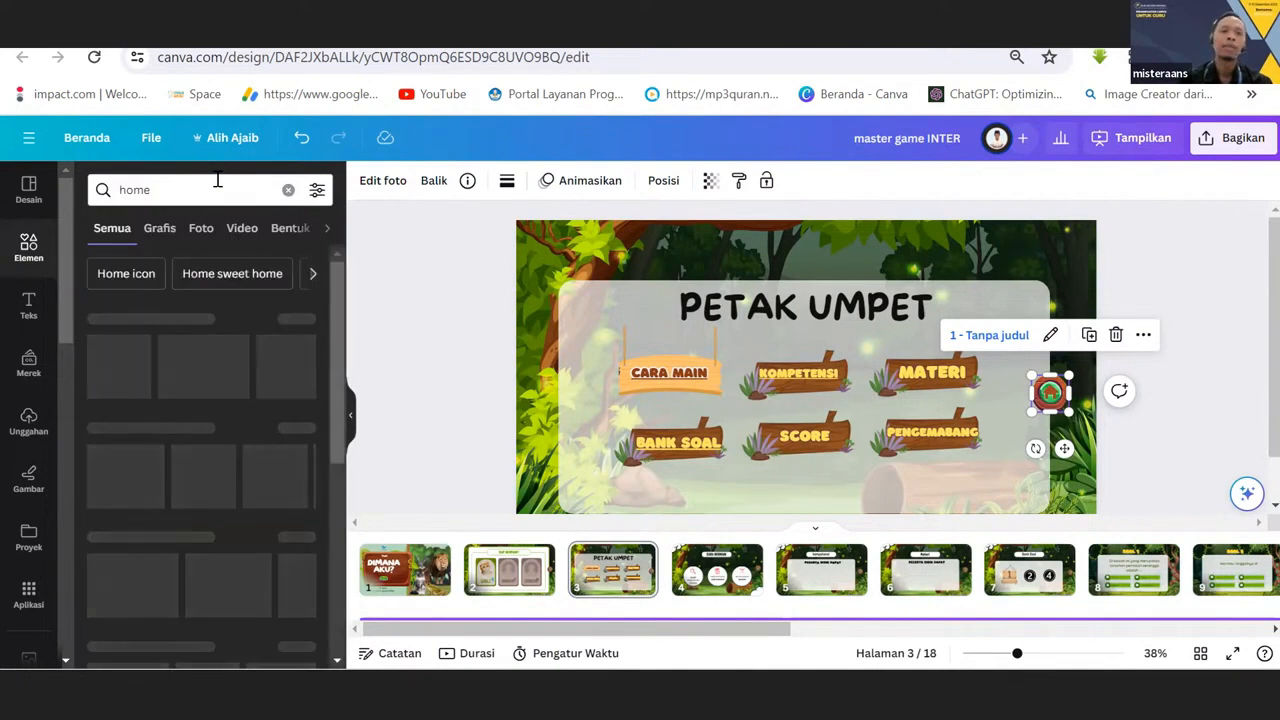
click(160, 228)
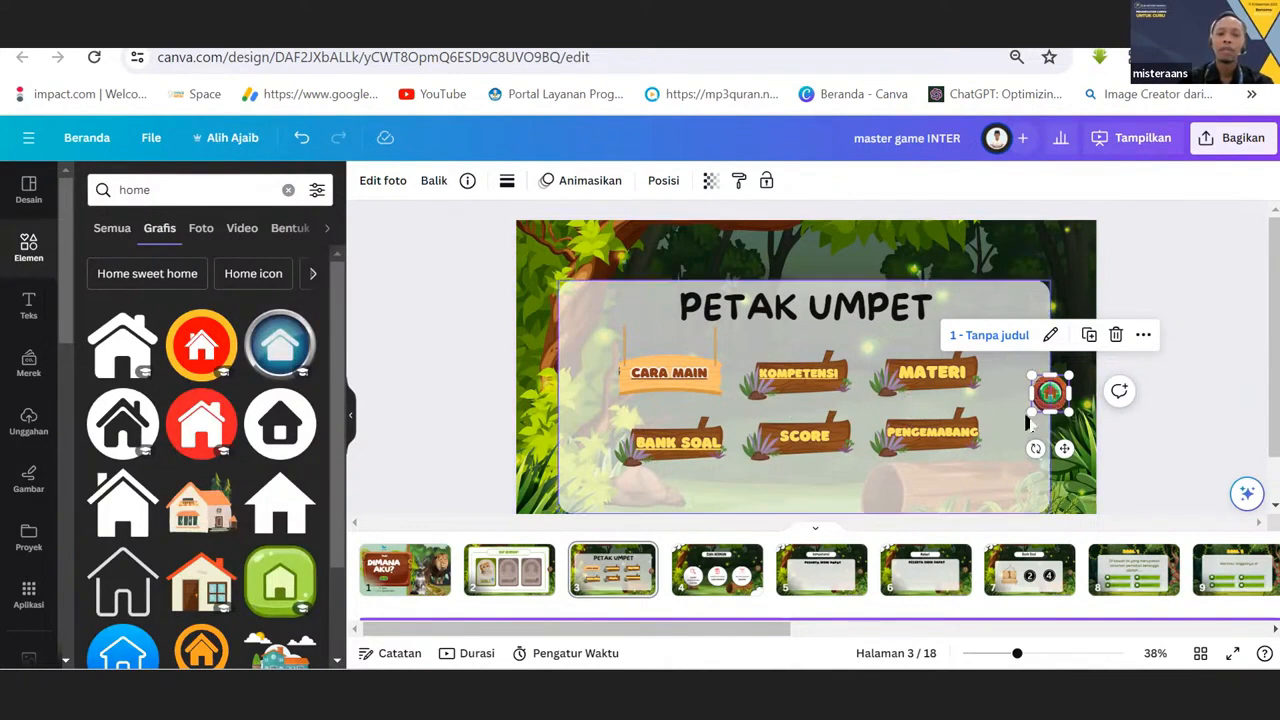
scroll(218, 452, down, 2)
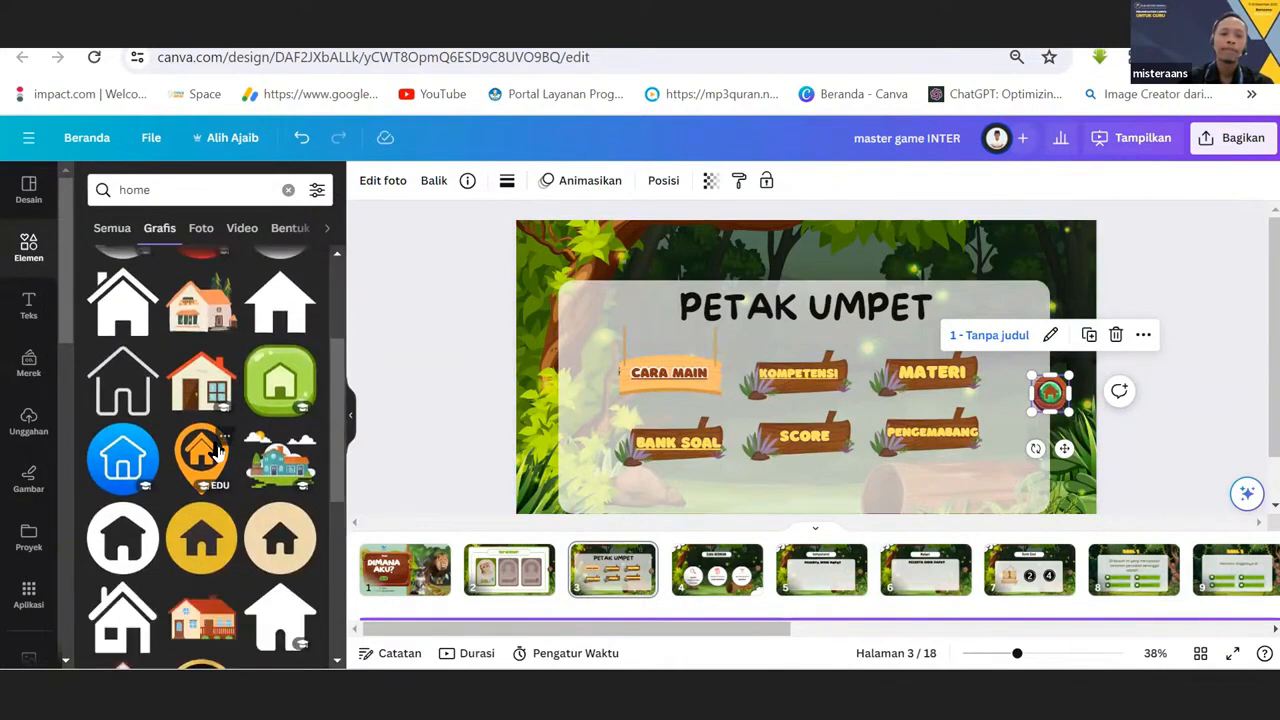
scroll(215, 448, down, 3)
scroll(205, 425, up, 1)
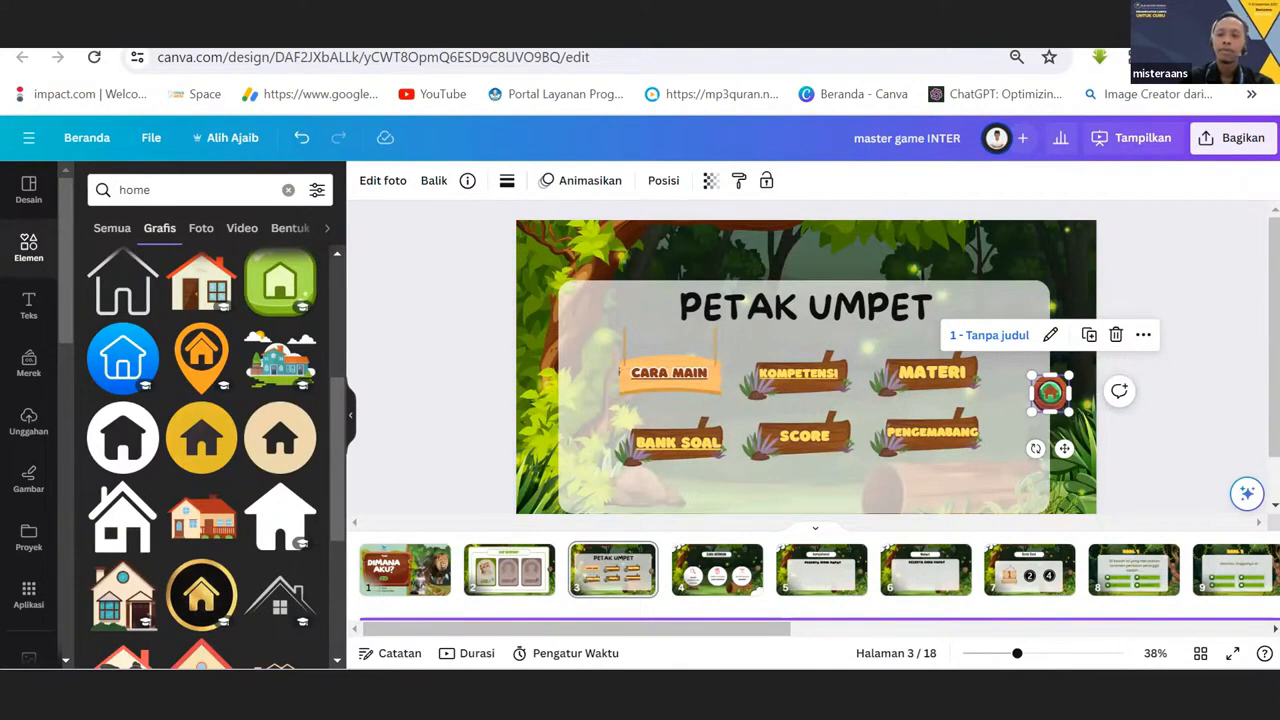
scroll(200, 315, up, 3)
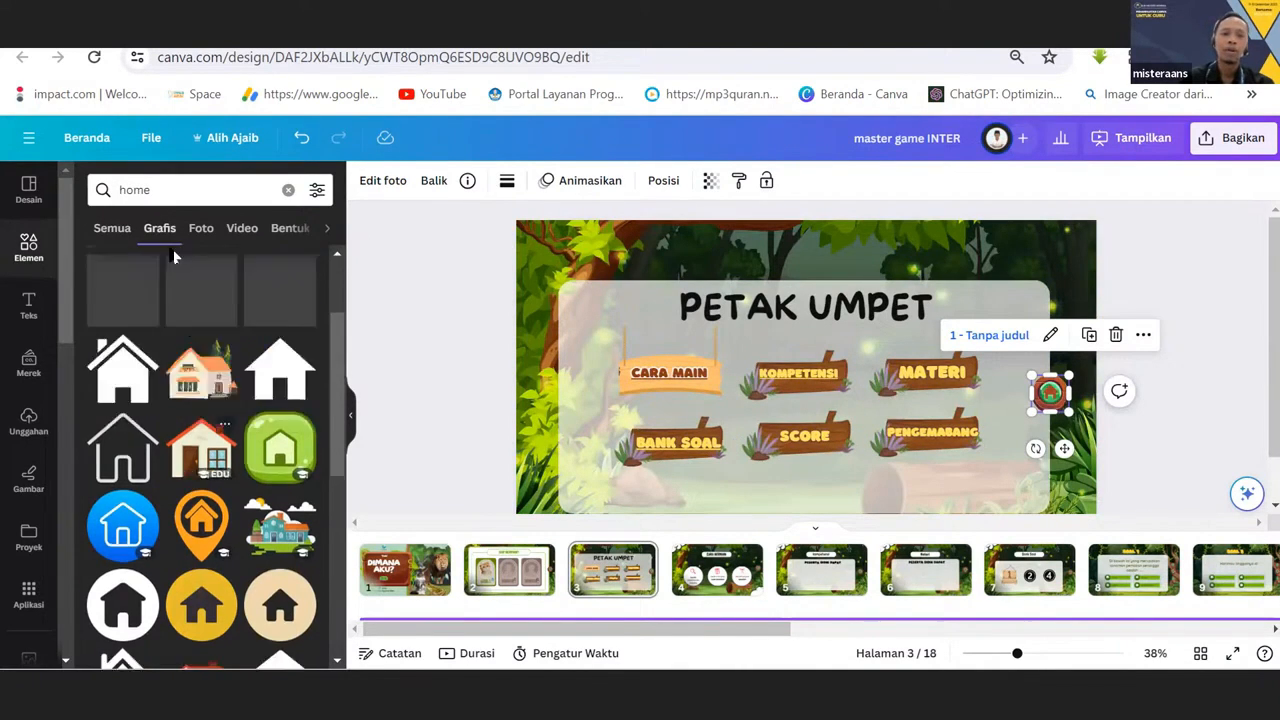
click(165, 190)
key(Return)
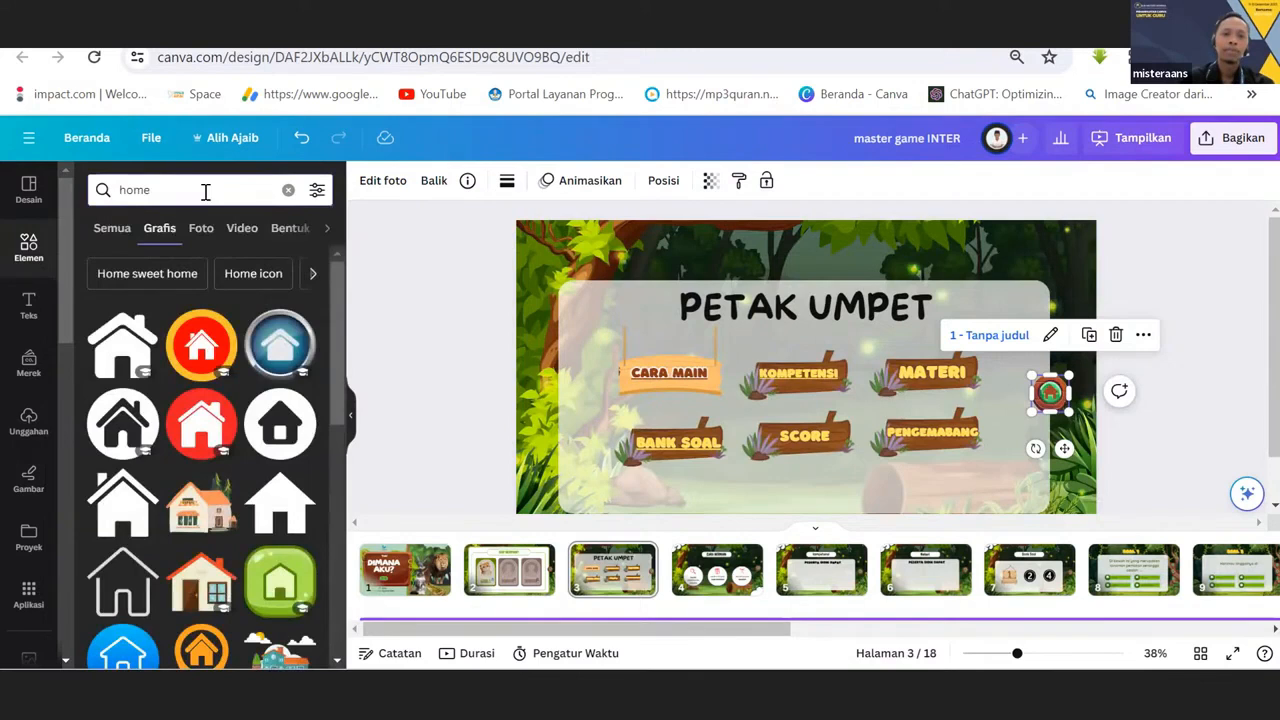
scroll(306, 337, down, 3)
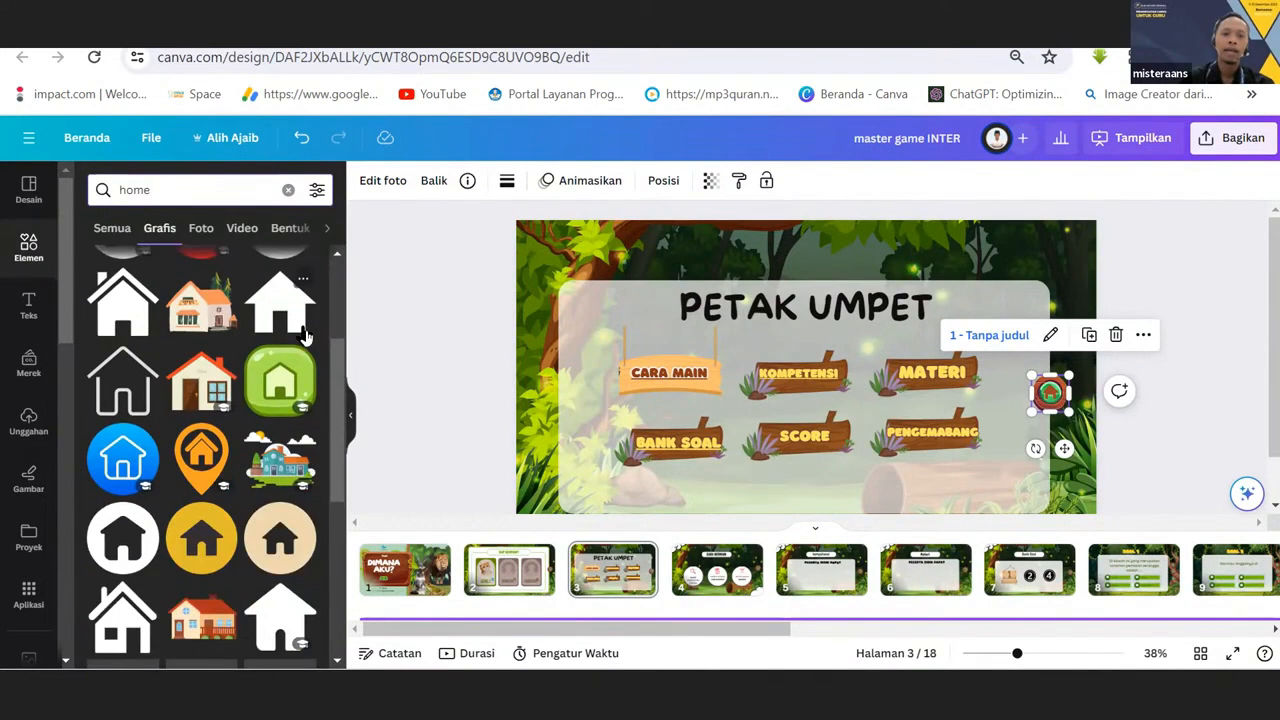
scroll(280, 365, down, 5)
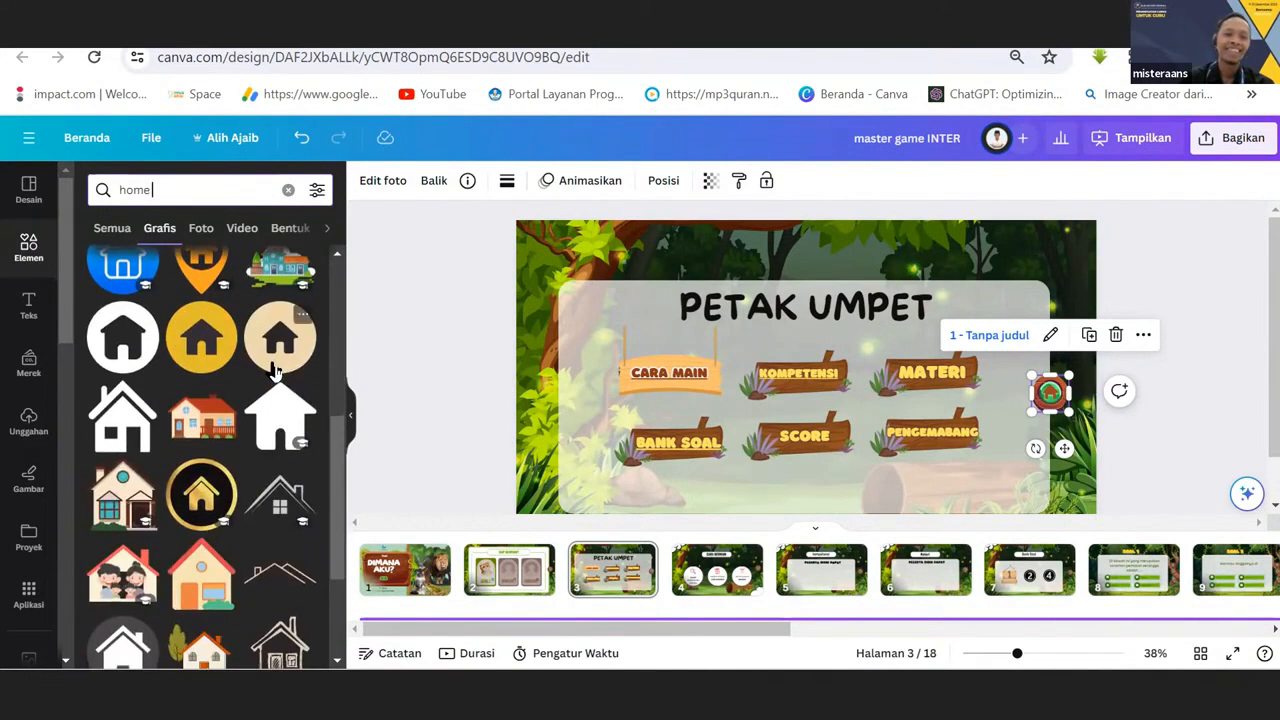
scroll(276, 372, down, 2)
Refine the graphics search to "home 3d" and look over the 3D house graphics.
click(197, 191)
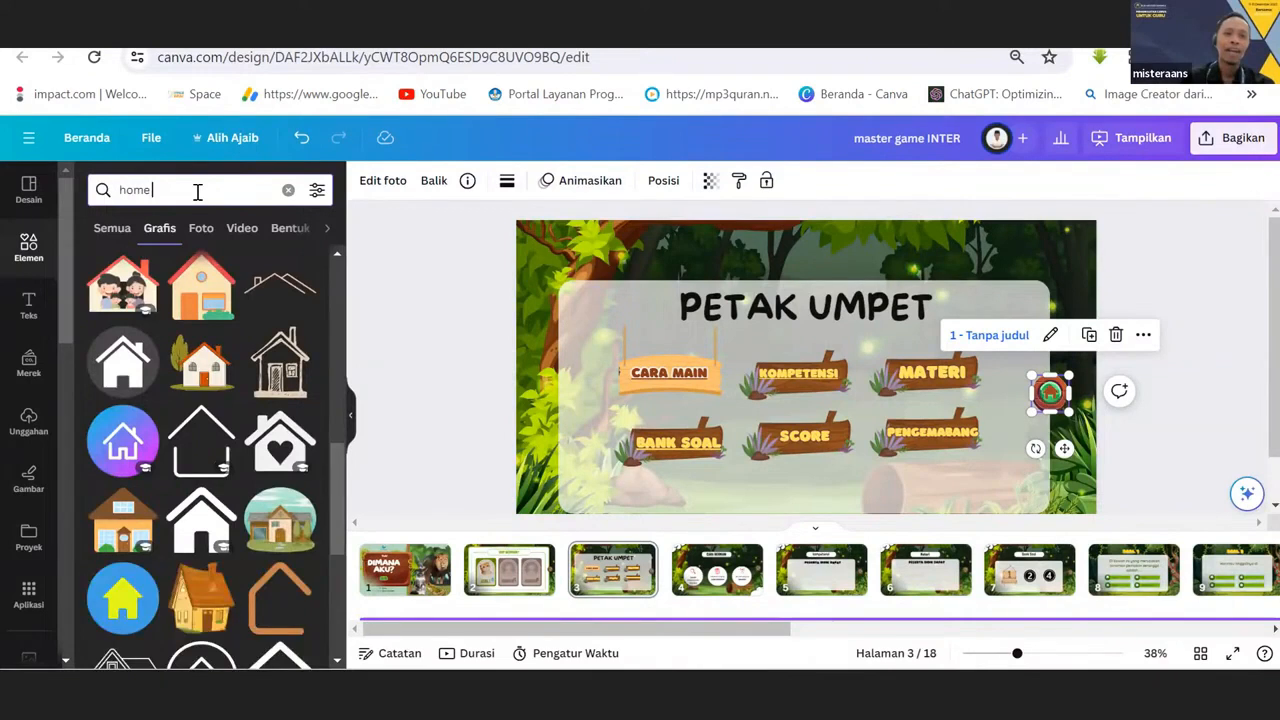
text(3d)
key(Return)
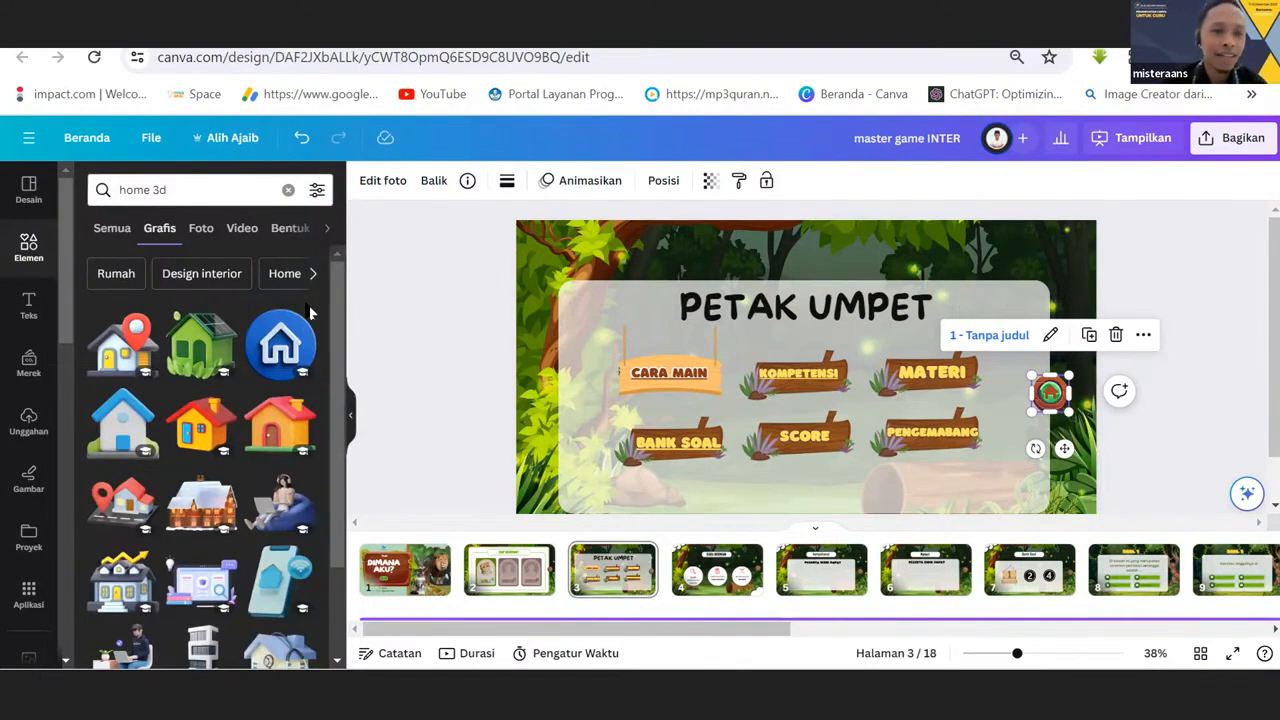
scroll(305, 318, down, 2)
scroll(303, 318, up, 2)
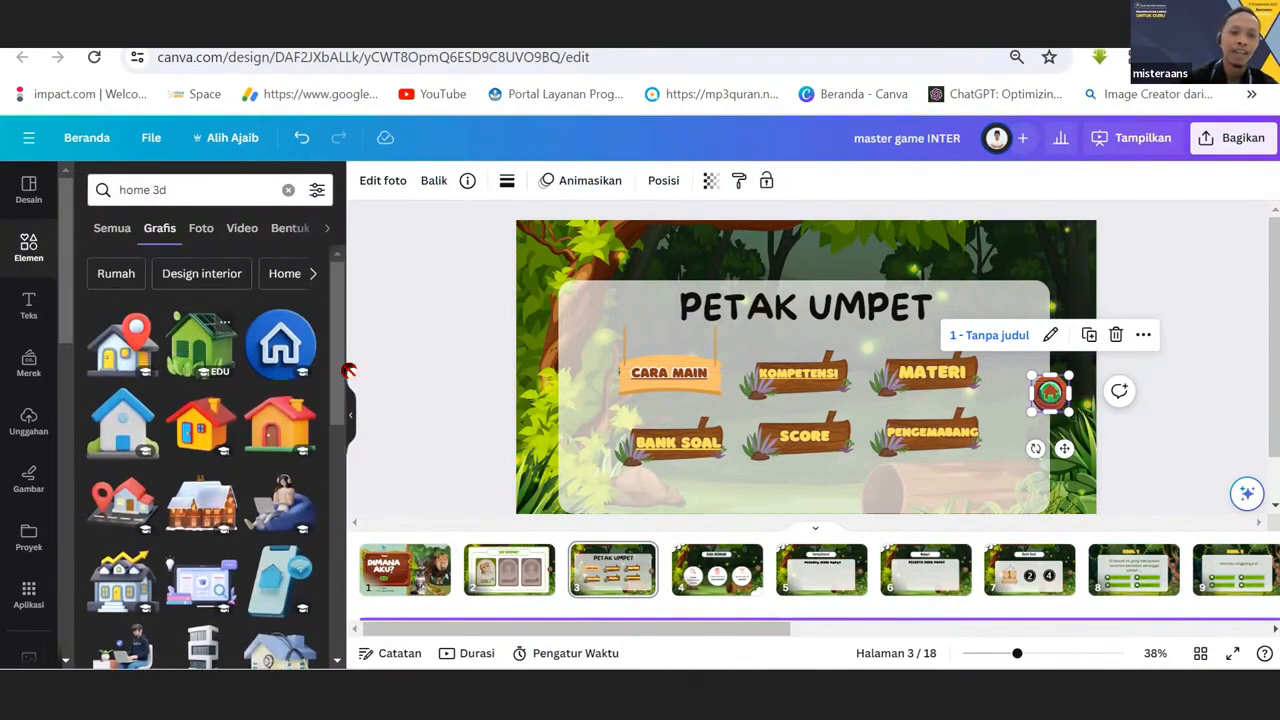
Try the green 3D house graphic beside the PETAK UMPET title and remove it again.
drag(198, 345, 742, 356)
drag(945, 297, 1013, 321)
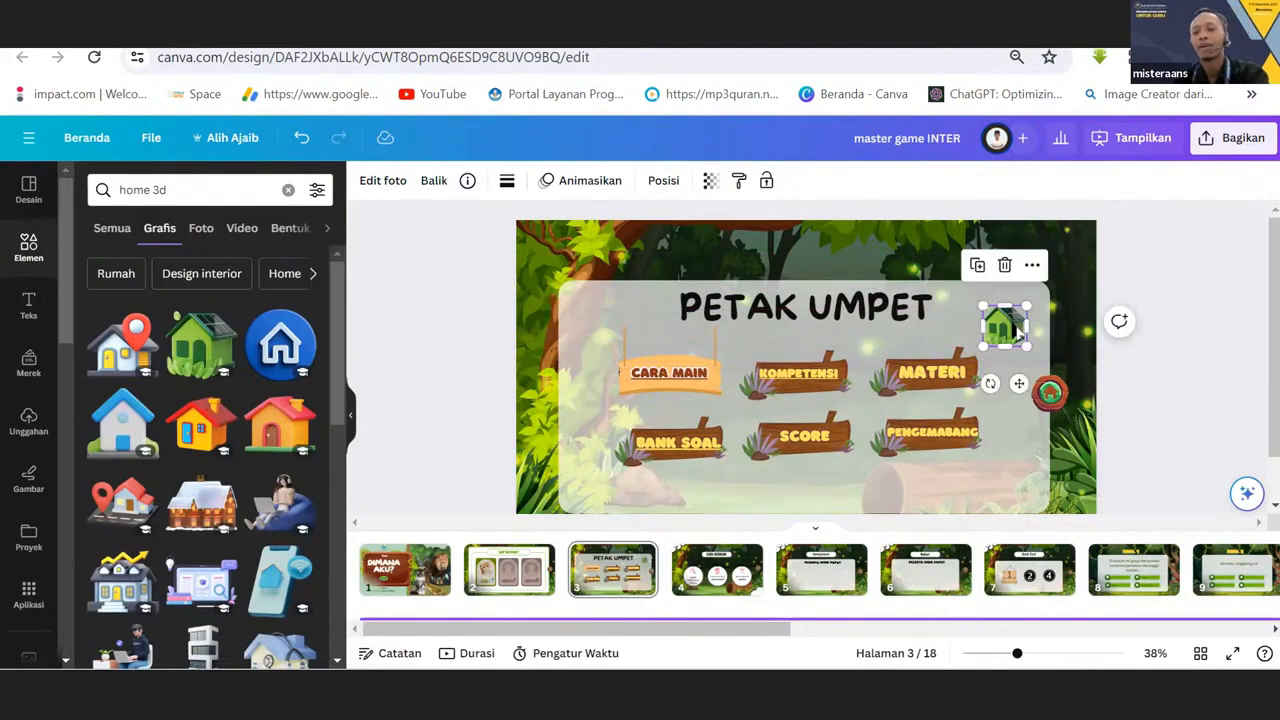
key(Delete)
Select the existing round home button on the PETAK UMPET page to recheck its page link.
click(1049, 394)
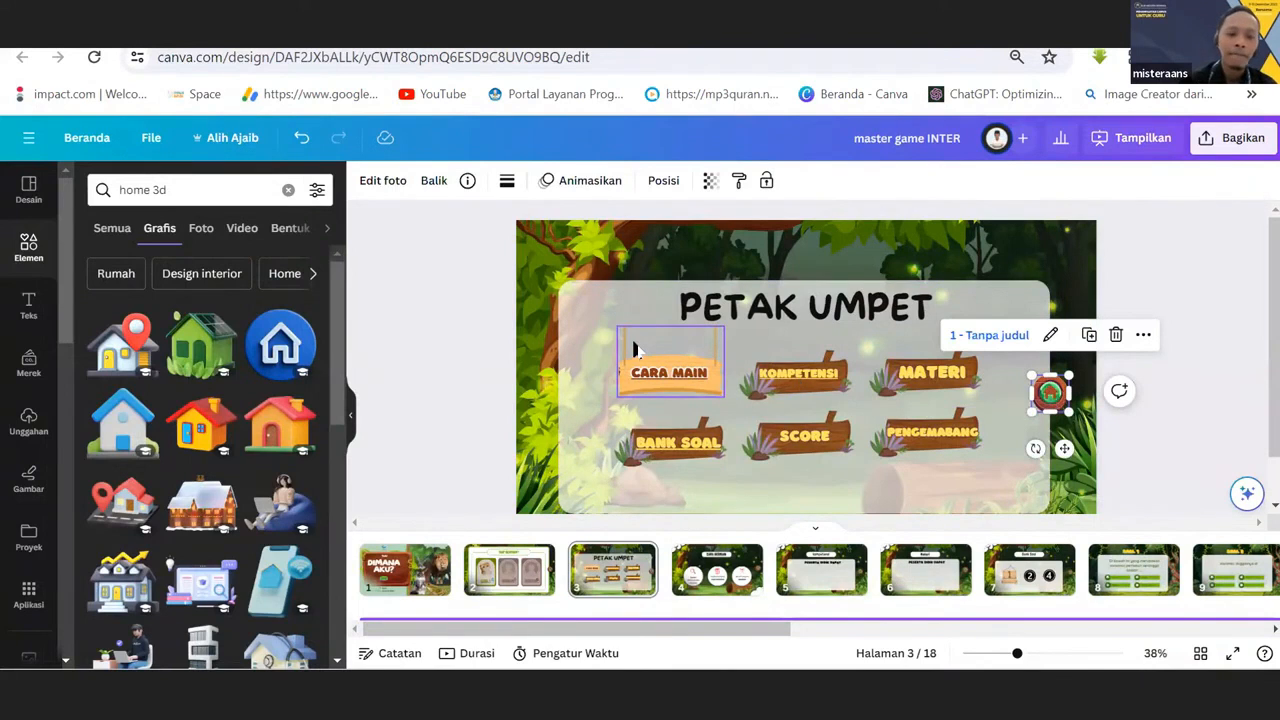
click(996, 490)
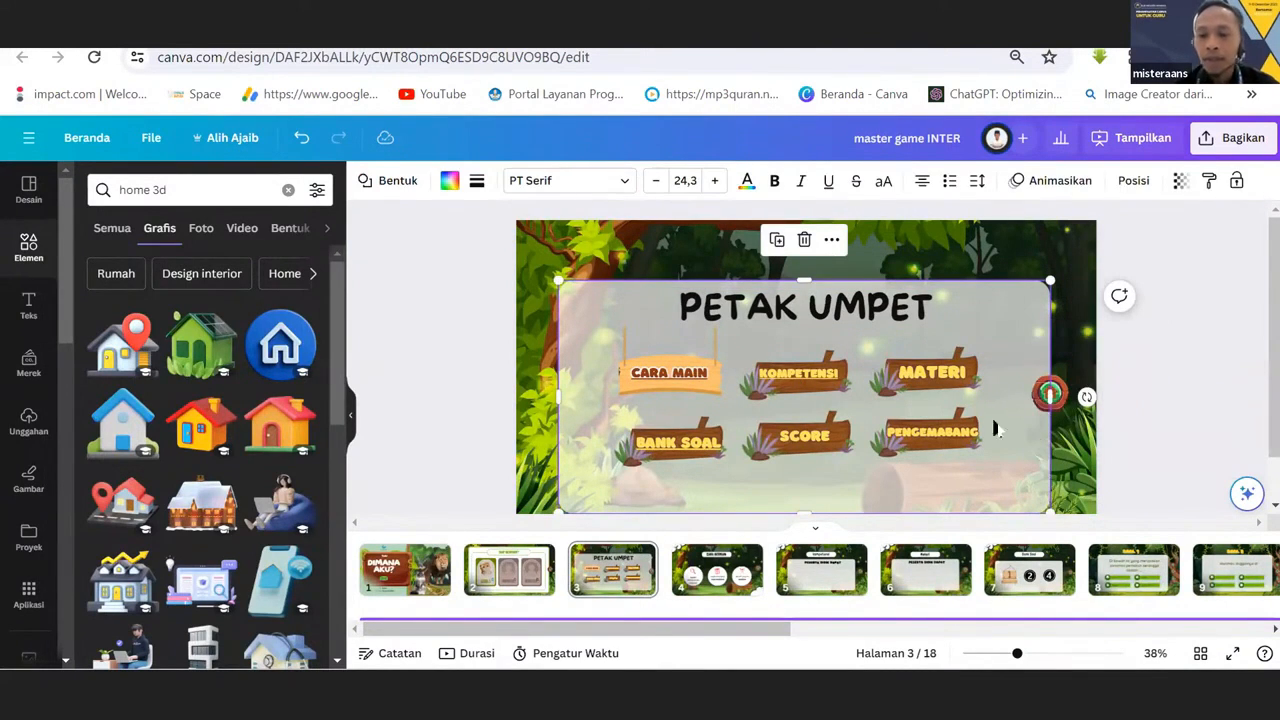
click(1036, 396)
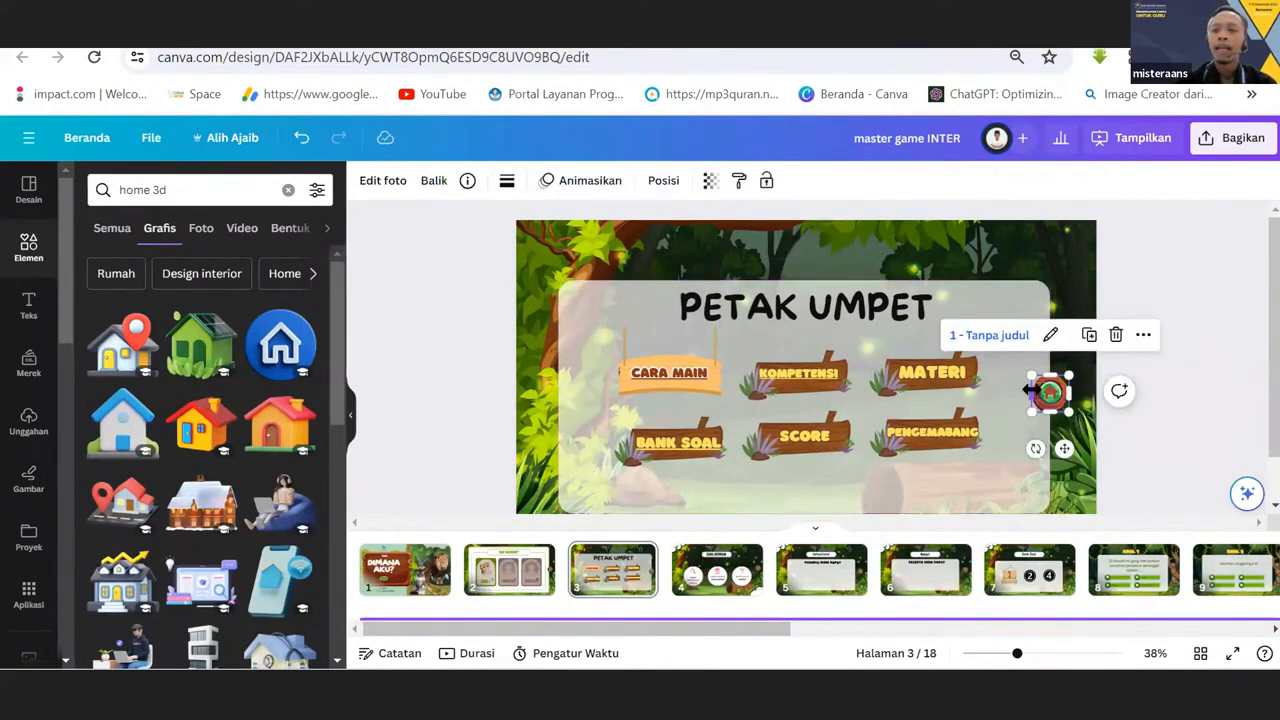
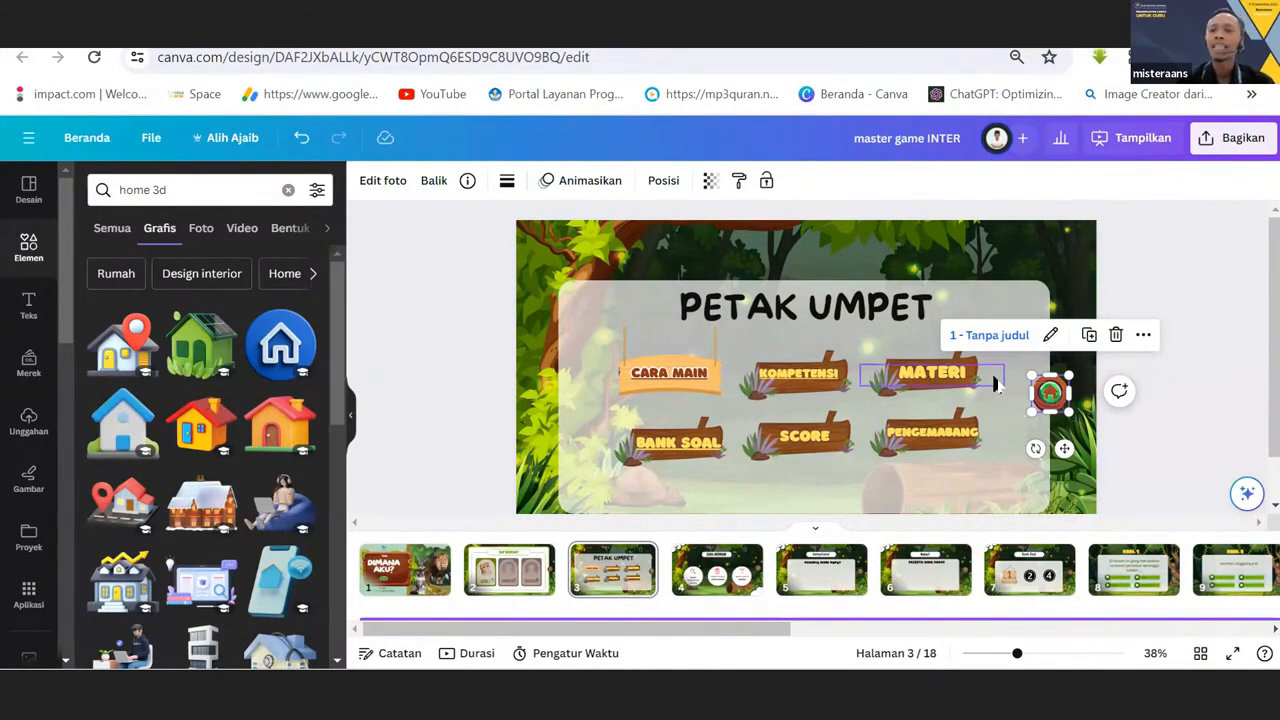
Examine the link settings of the round home button on the PETAK UMPET page to check its target page.
click(1050, 336)
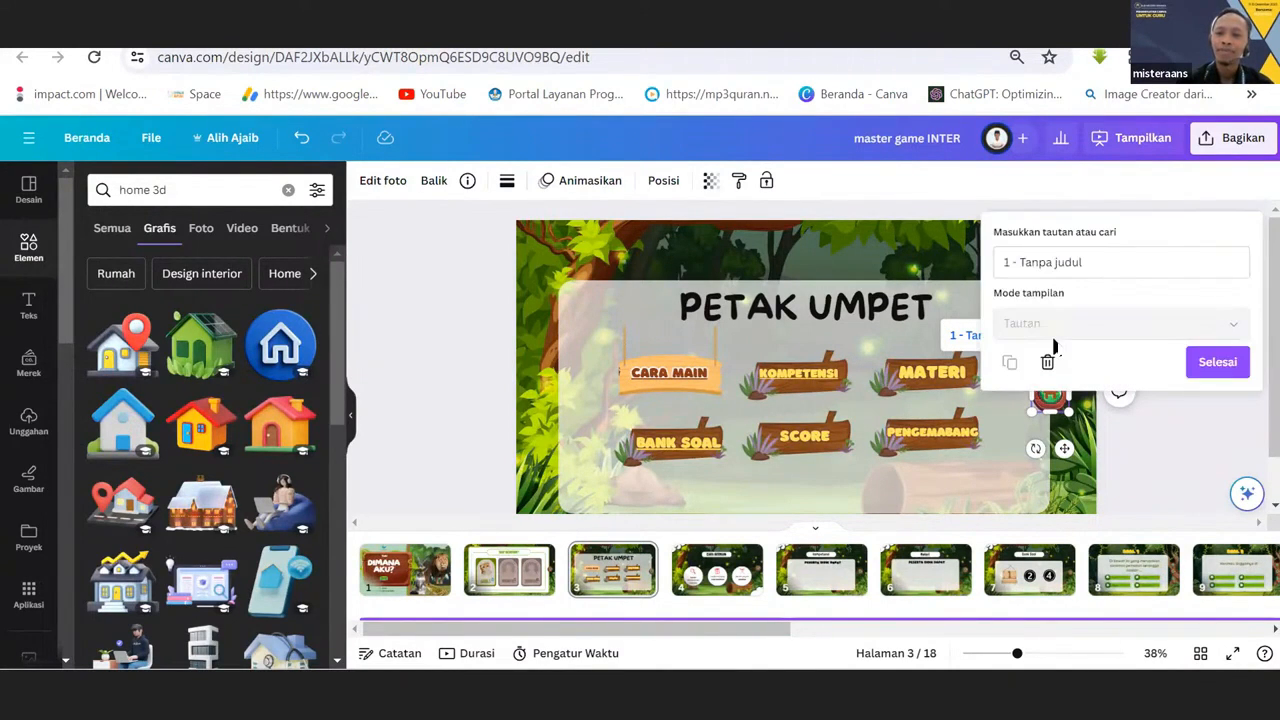
click(1065, 411)
right_click(1060, 400)
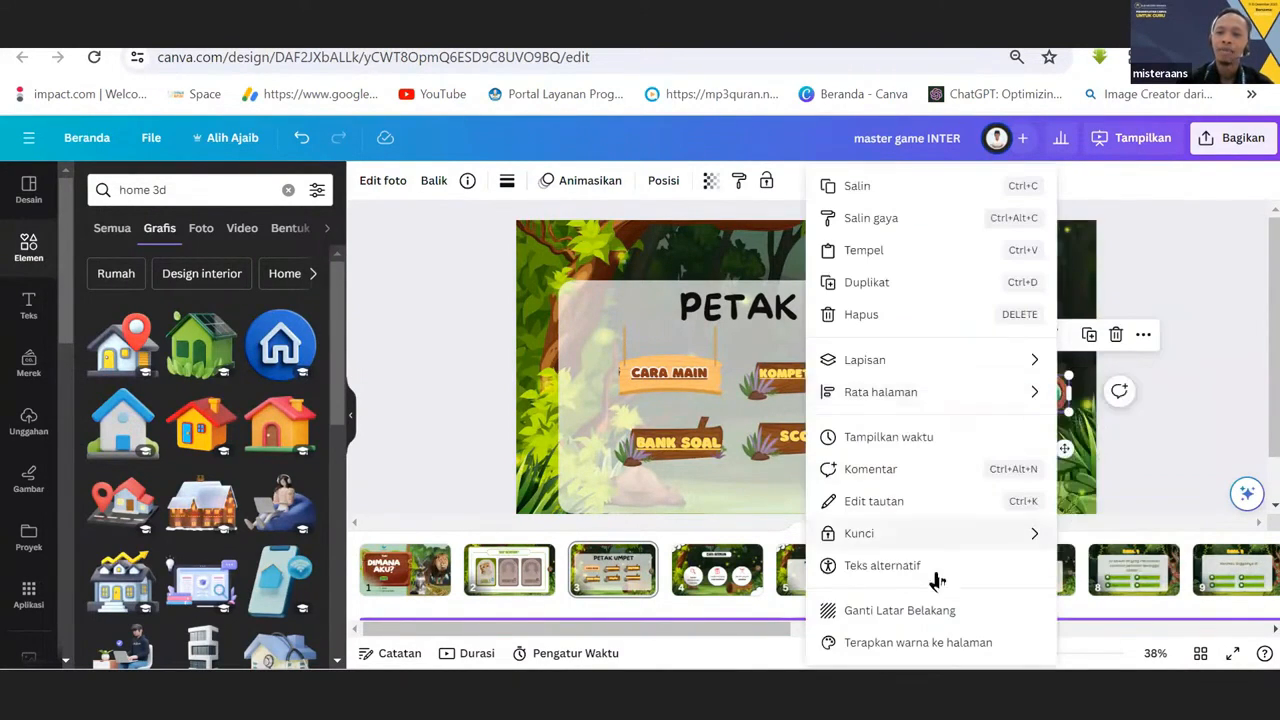
click(889, 505)
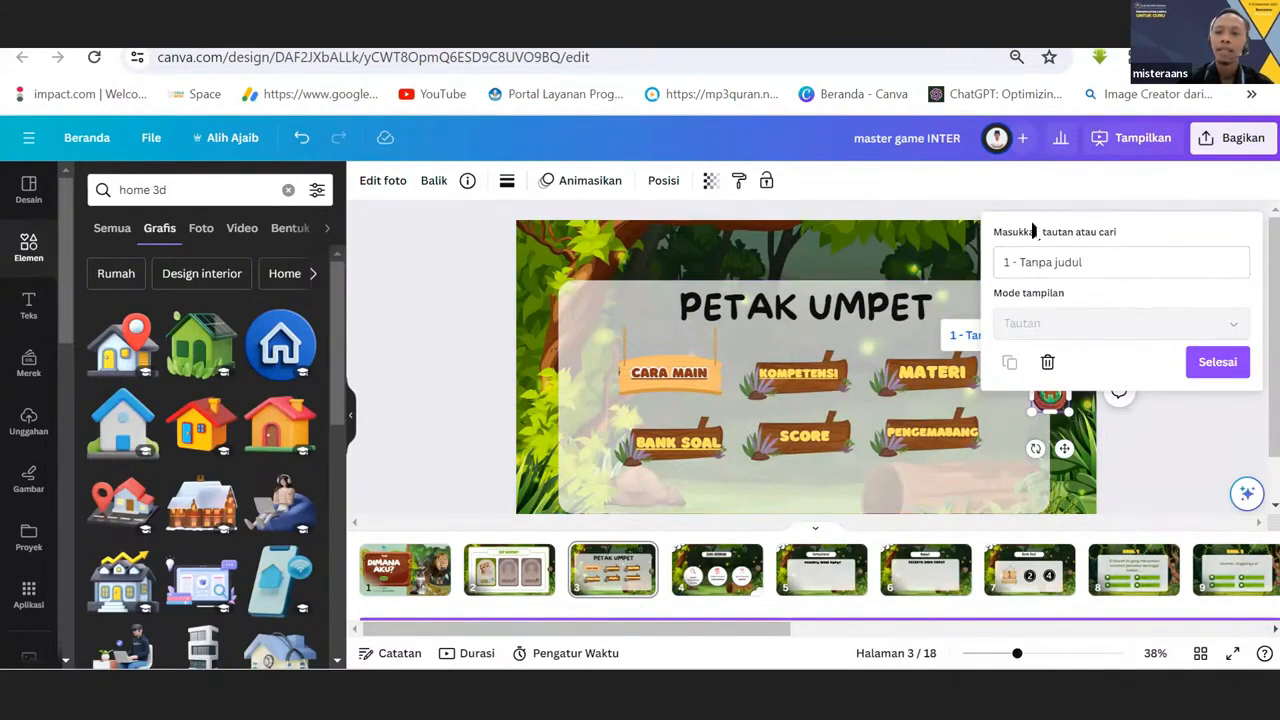
click(1092, 262)
click(1071, 228)
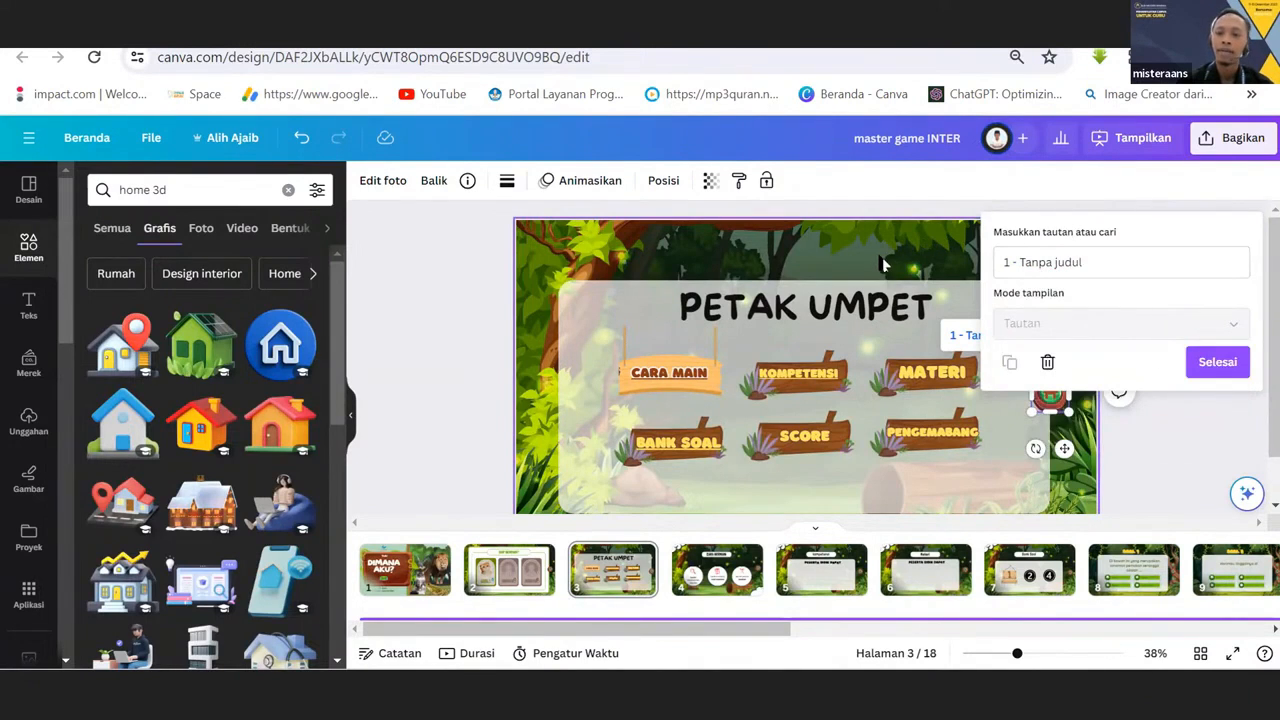
click(1045, 392)
click(1047, 397)
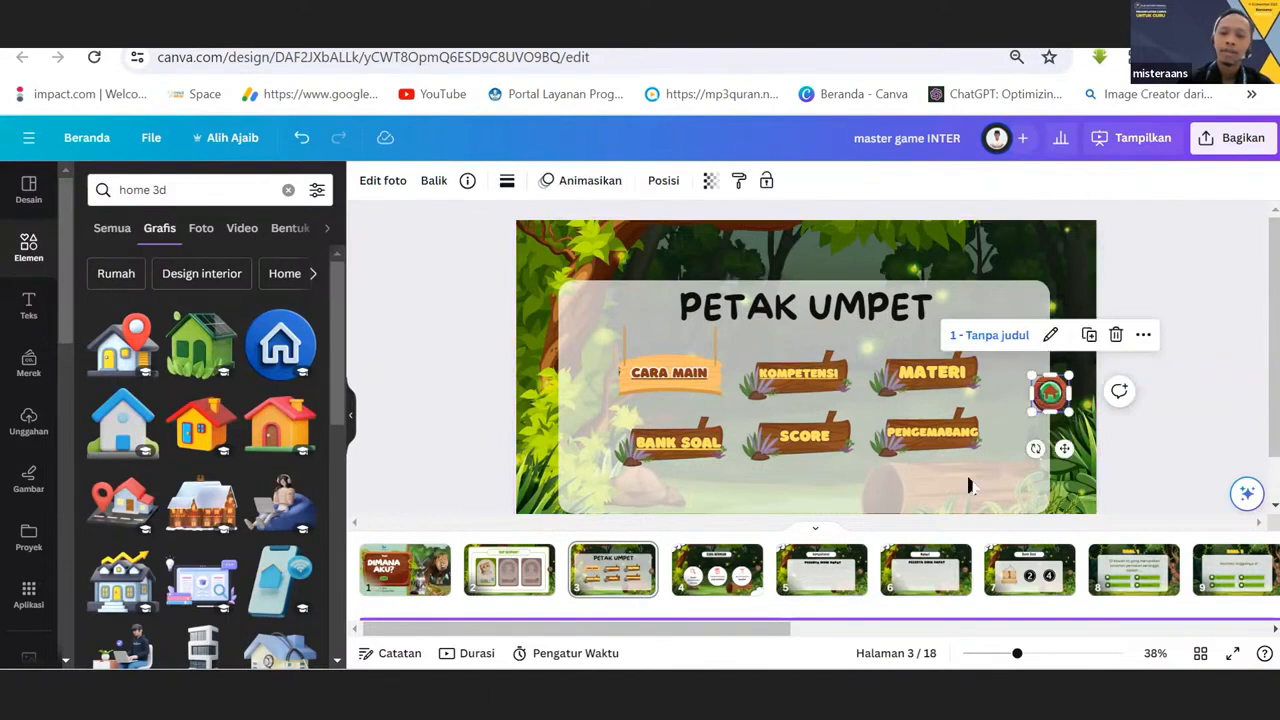
Nudge the round home button on the PETAK UMPET page slightly to the left and look over its editing options.
drag(780, 631, 808, 635)
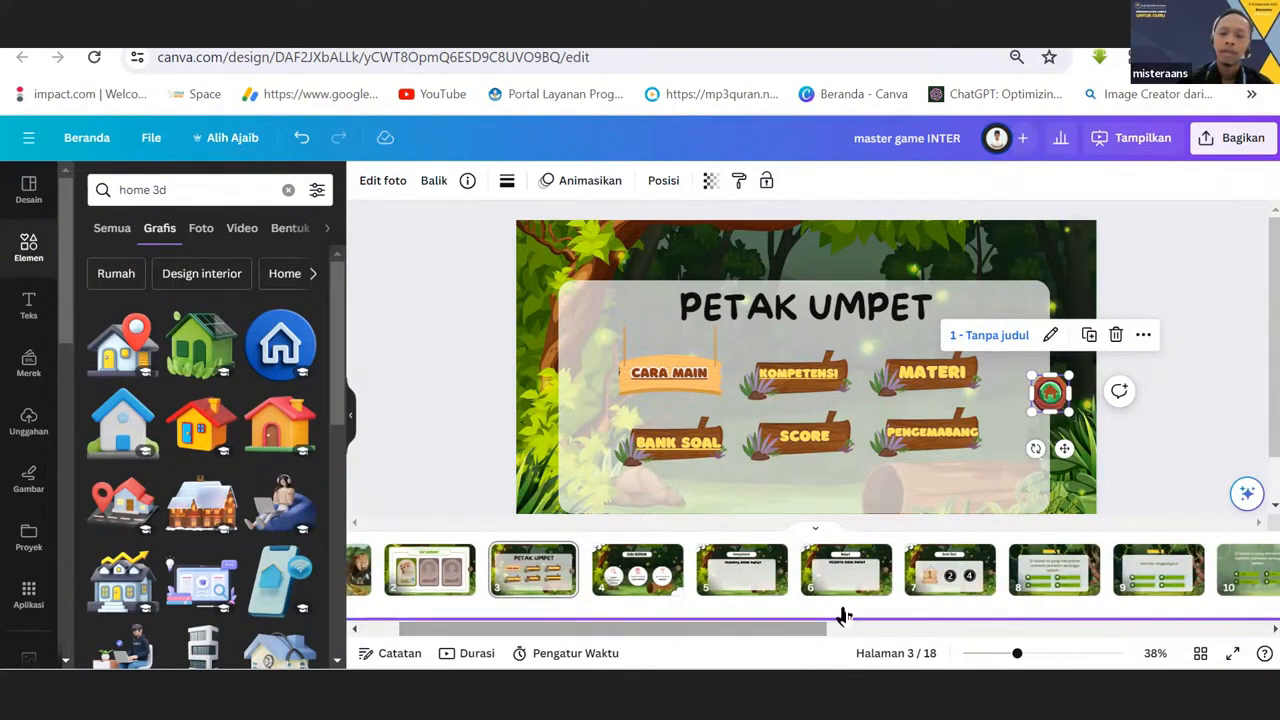
drag(1062, 405, 1053, 400)
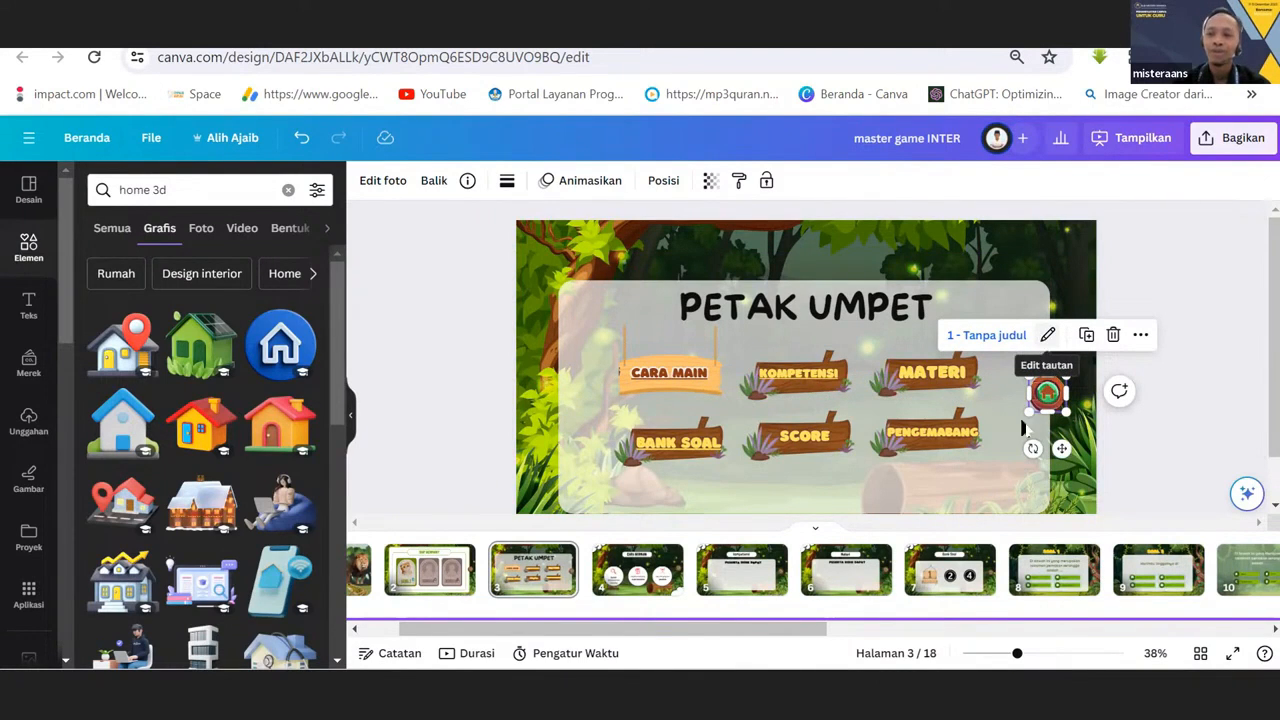
right_click(1050, 400)
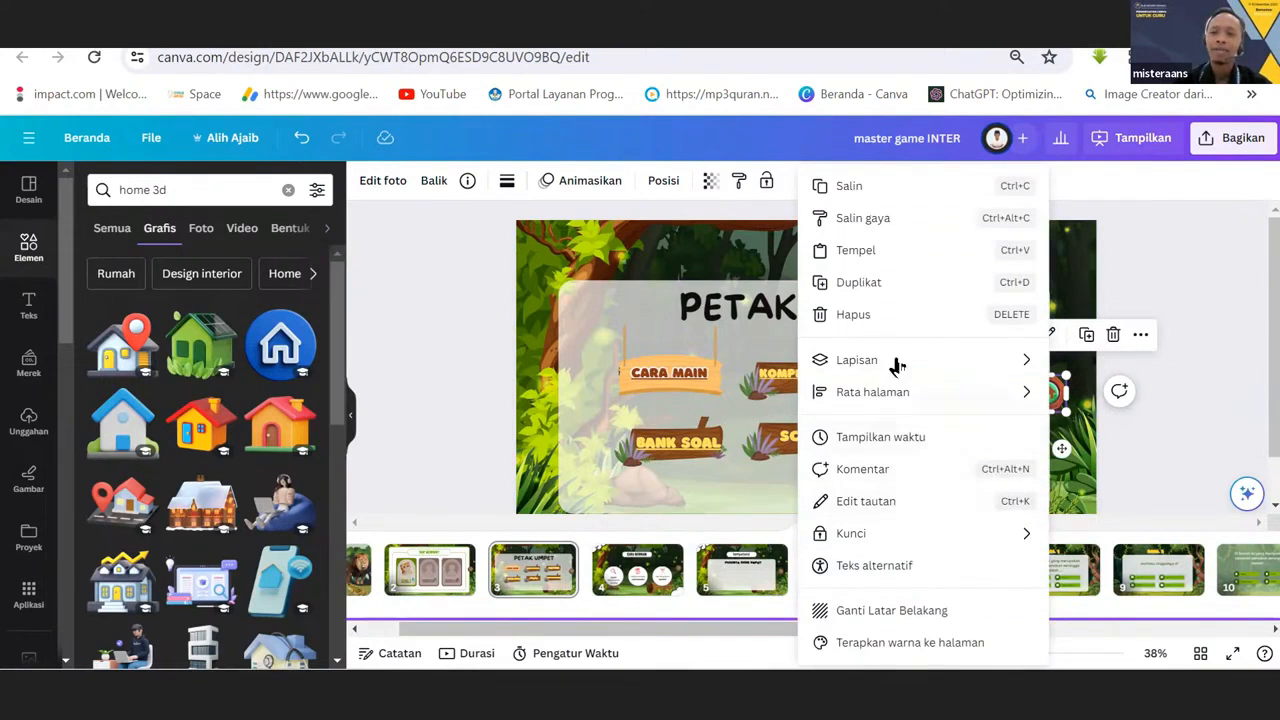
click(669, 250)
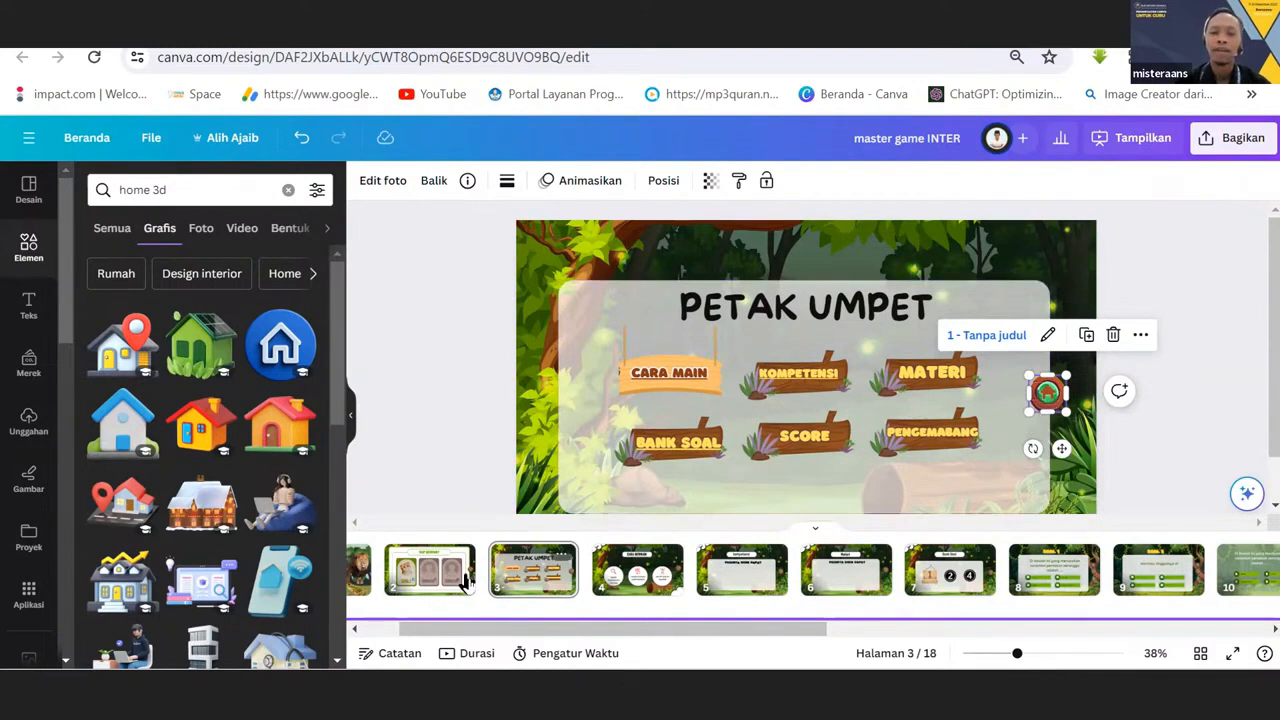
Go to the CARA BERMAIN page and select its home button to examine its page link and editing options.
click(515, 580)
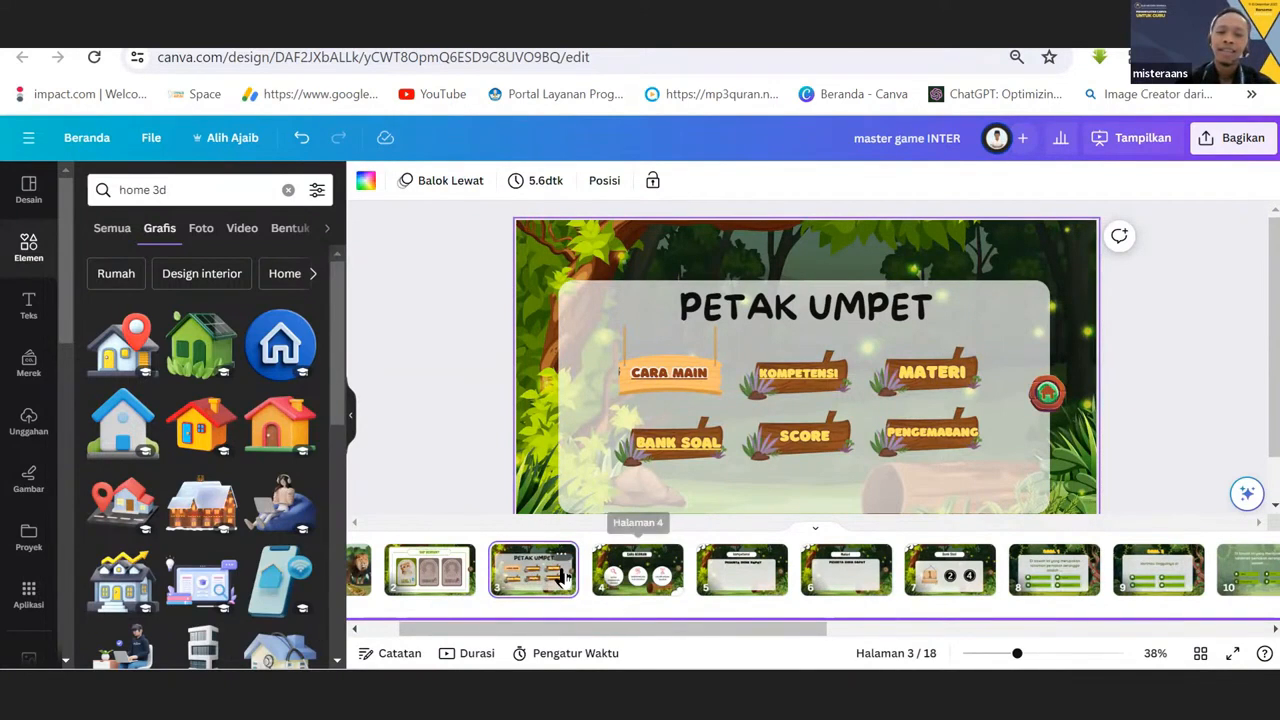
click(637, 575)
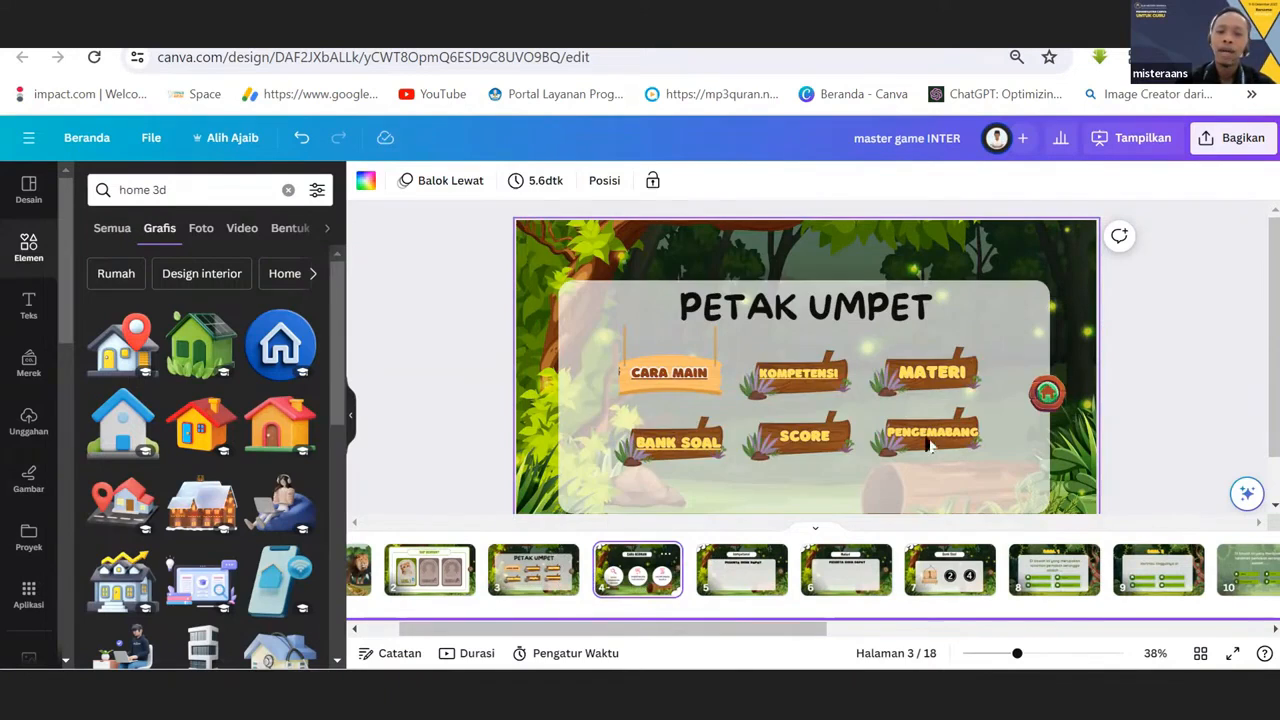
click(1063, 375)
drag(1063, 375, 1061, 370)
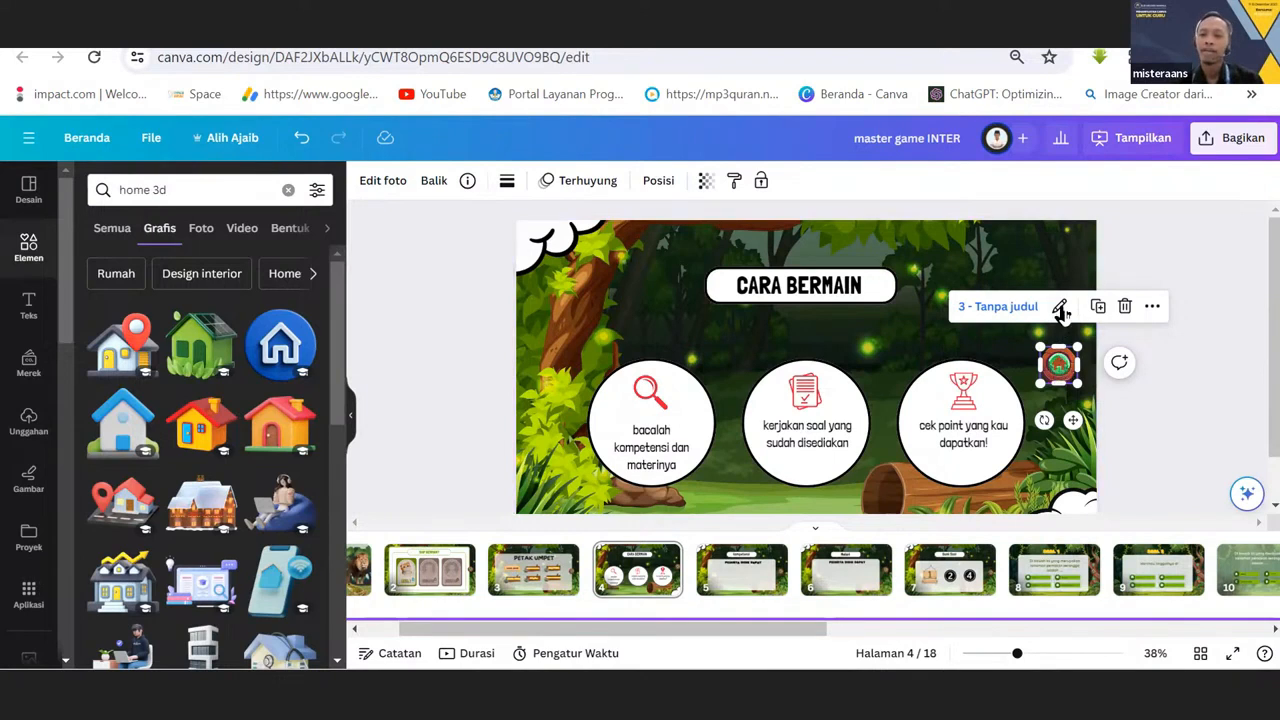
right_click(1050, 368)
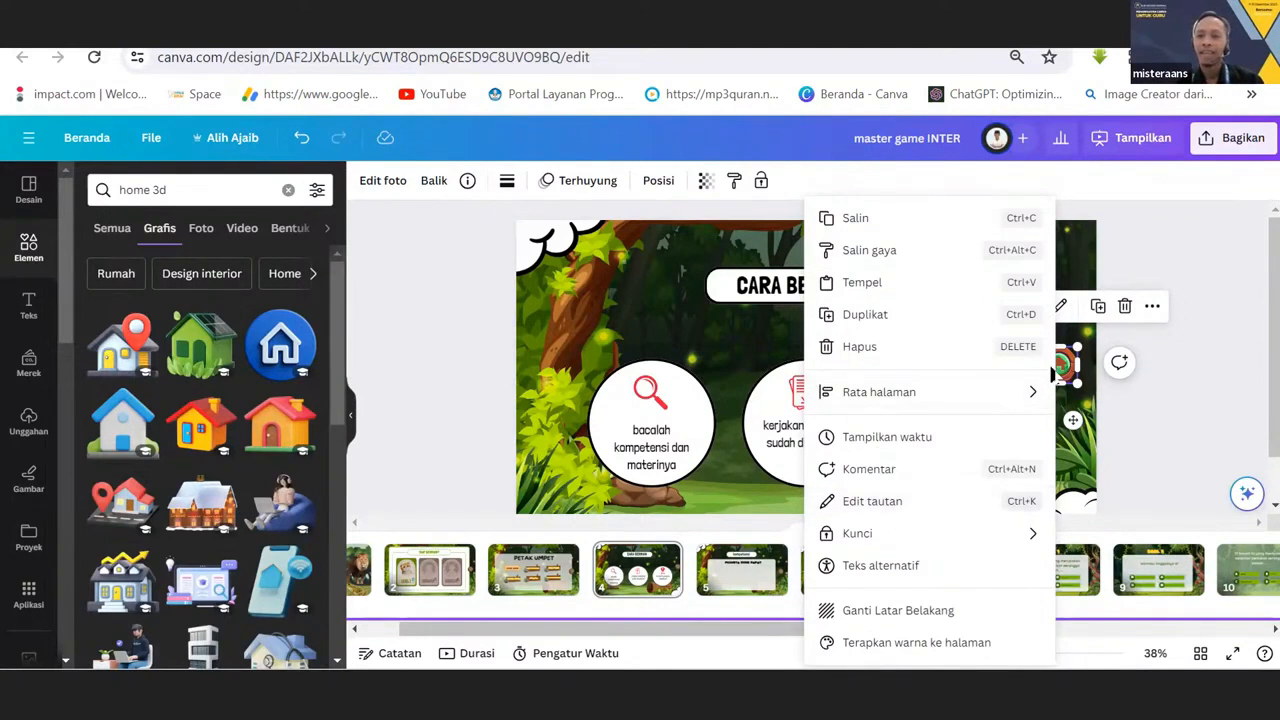
click(1073, 368)
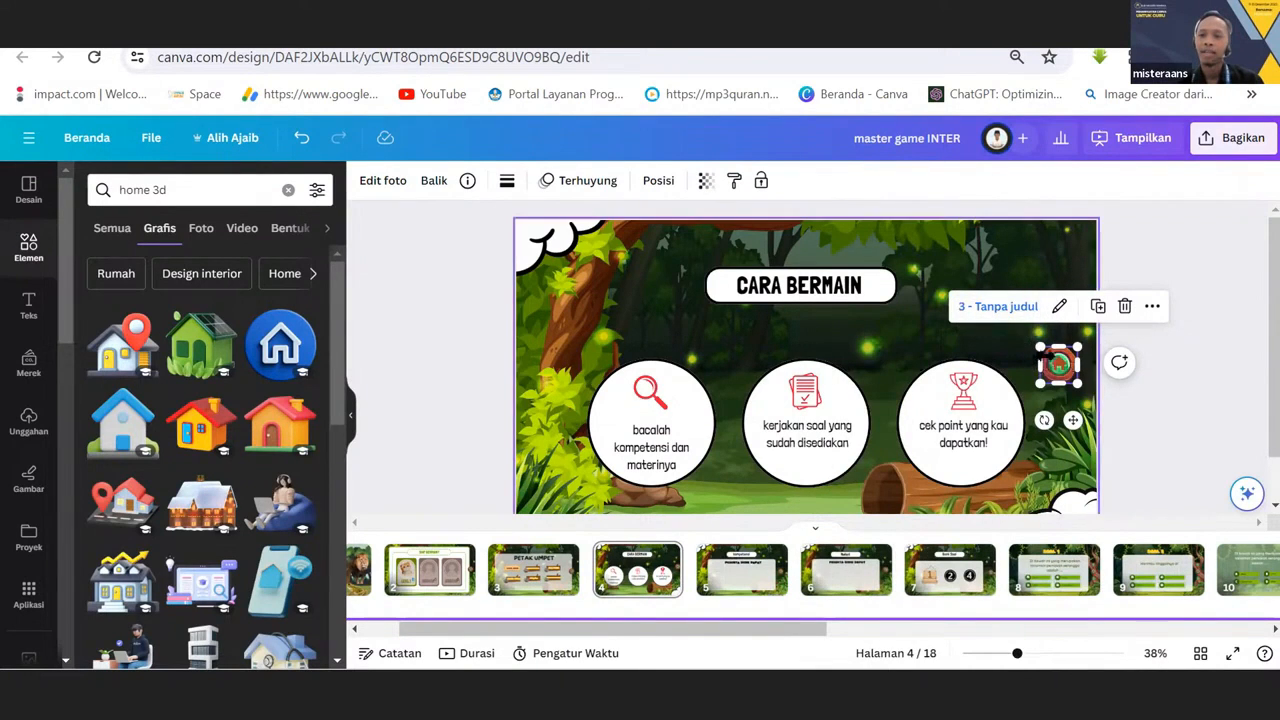
right_click(1048, 358)
click(1064, 374)
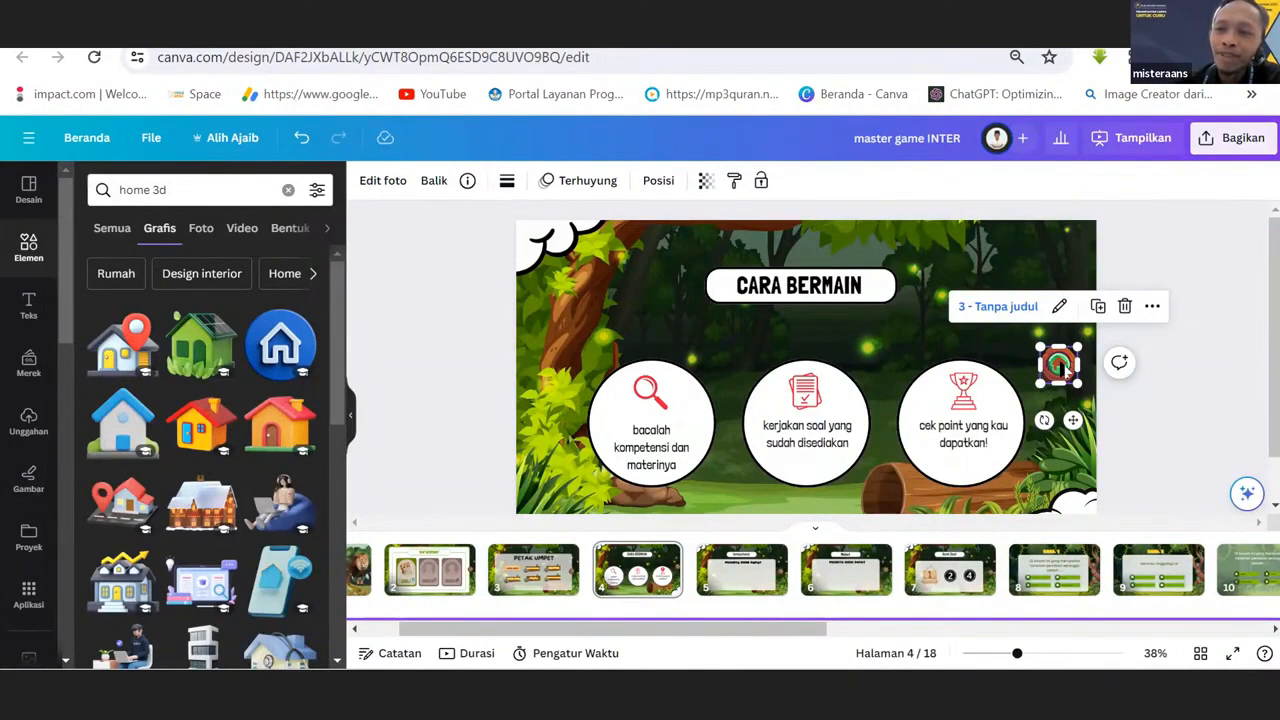
Try copying the CARA BERMAIN home button onto the kompetensi page and delete the pasted duplicate.
right_click(1064, 370)
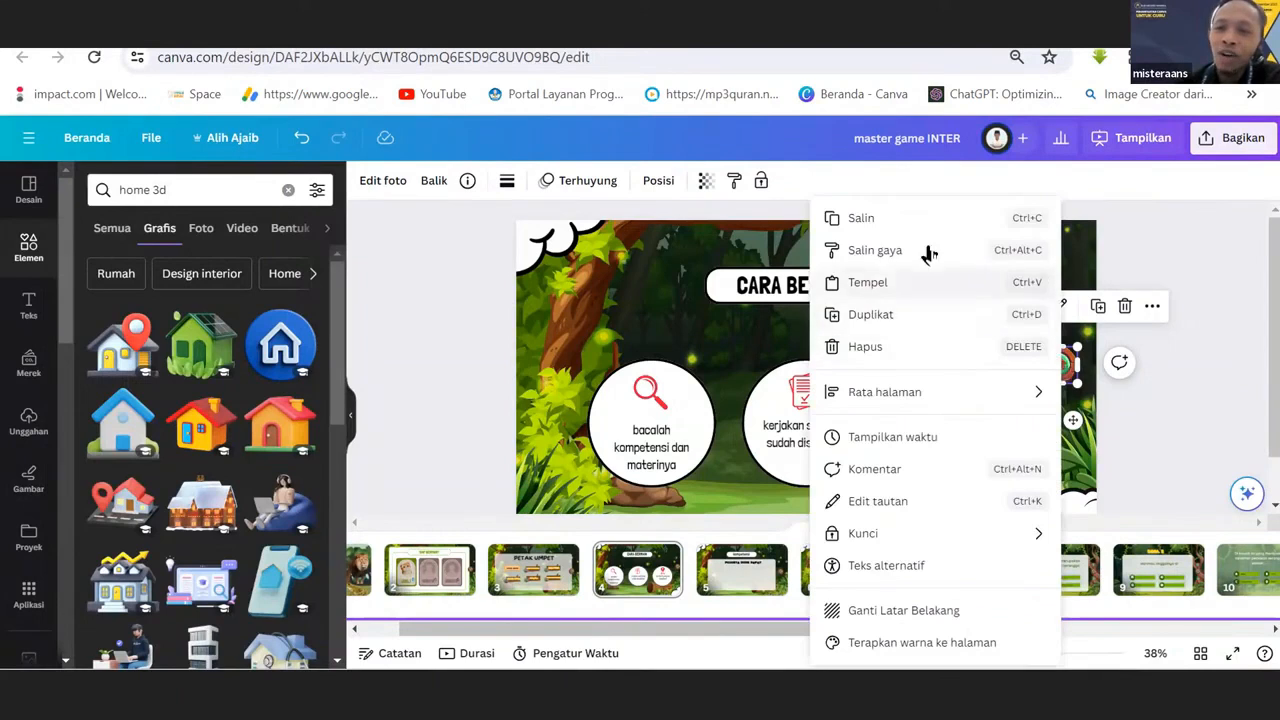
click(904, 220)
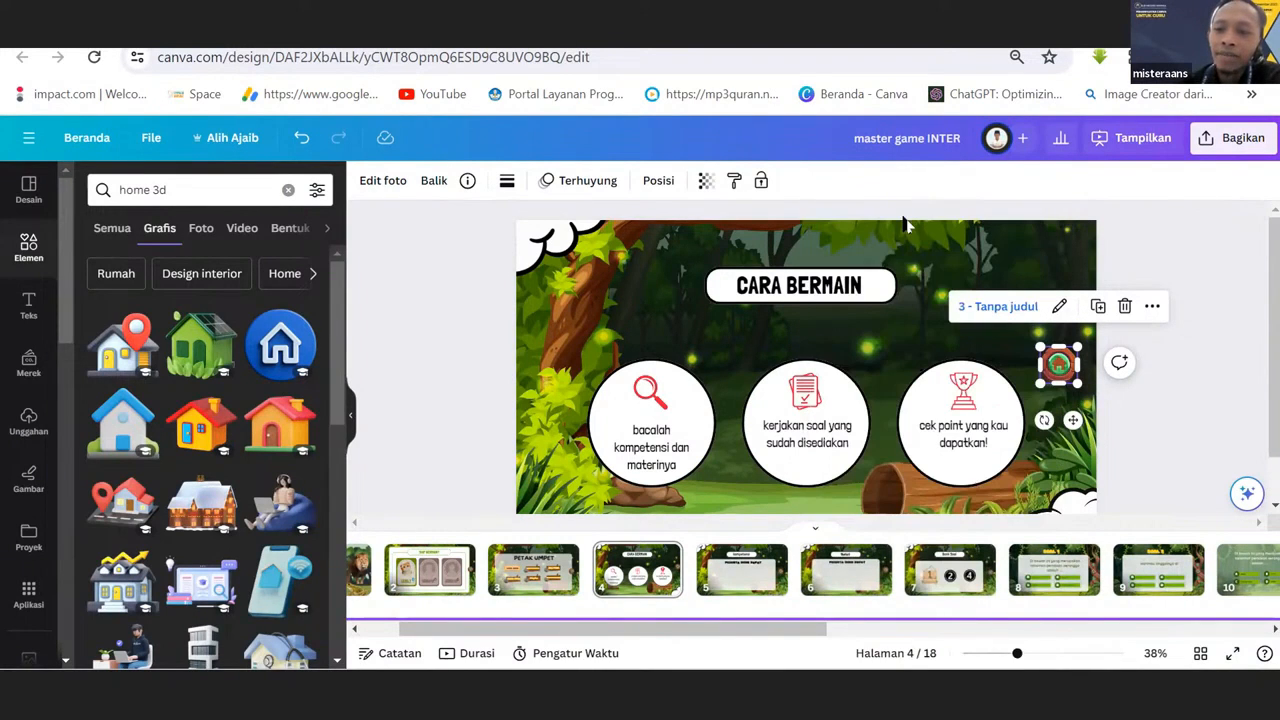
click(733, 577)
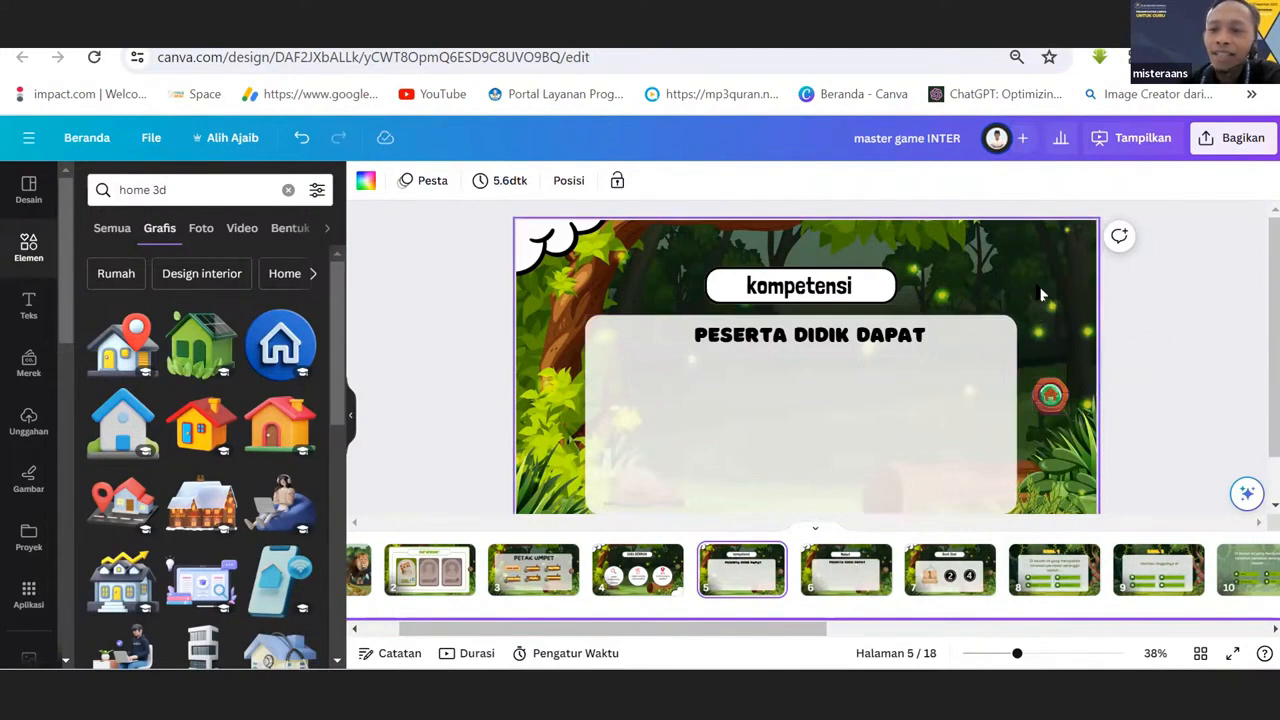
right_click(1008, 325)
click(896, 368)
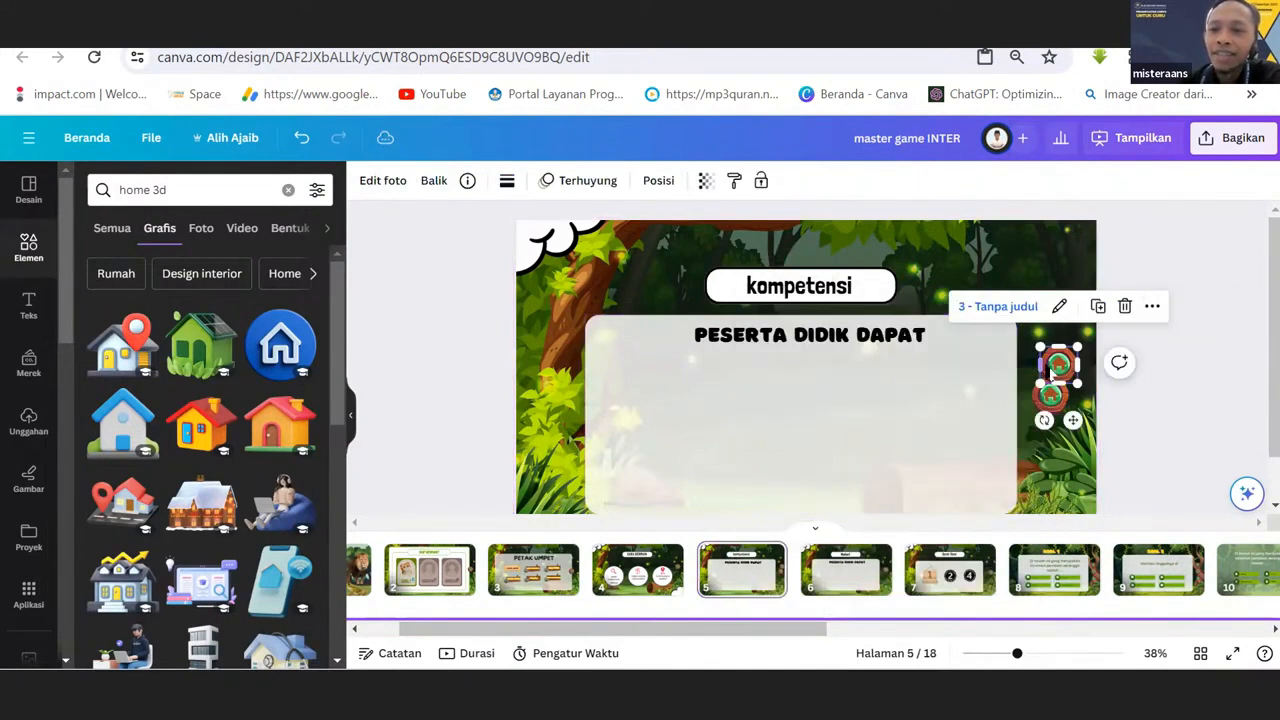
key(Delete)
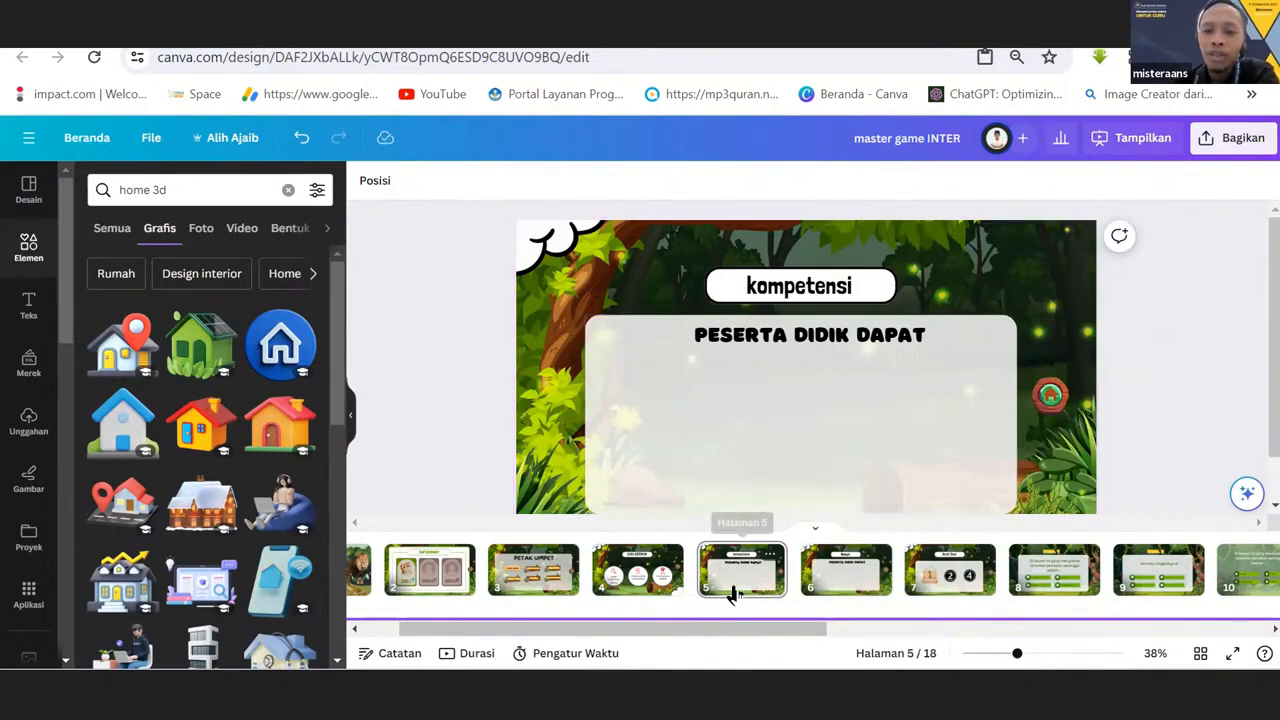
Try the kompetensi page's home button in the upper corner, place it back beside the white panel, and copy it.
click(1050, 415)
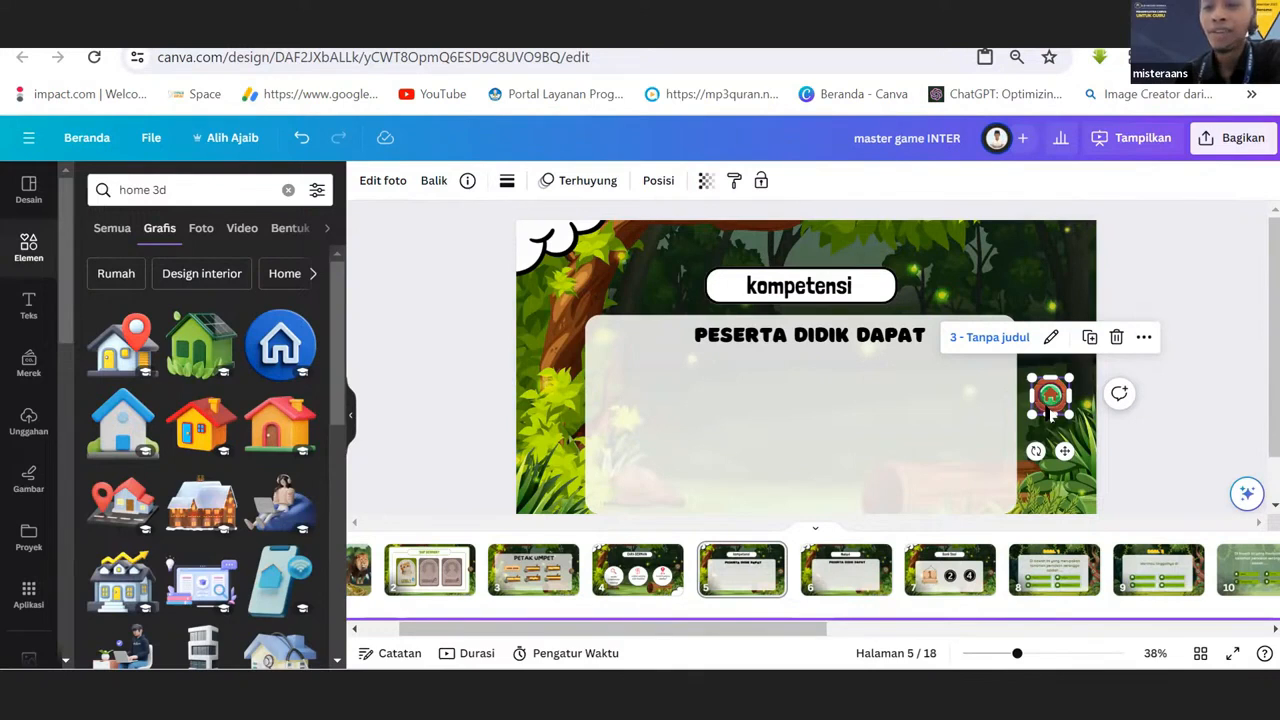
drag(1050, 405, 1046, 248)
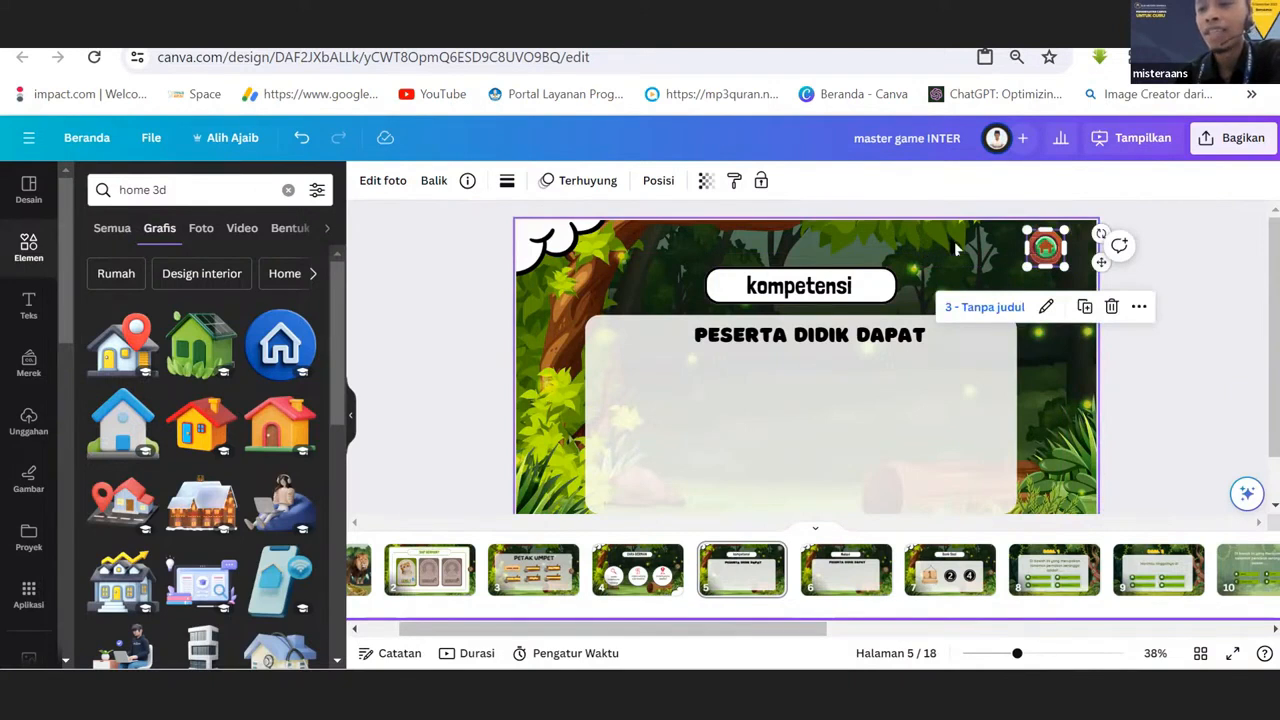
drag(1046, 250, 1062, 398)
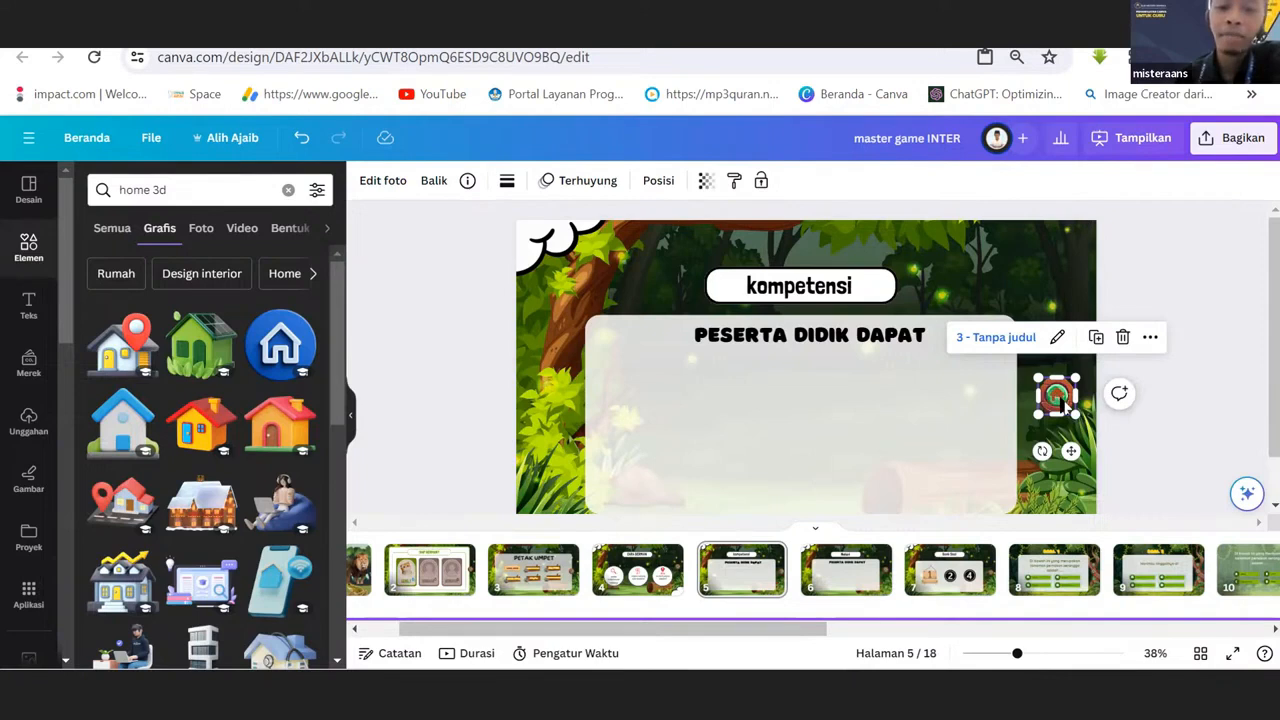
right_click(1062, 398)
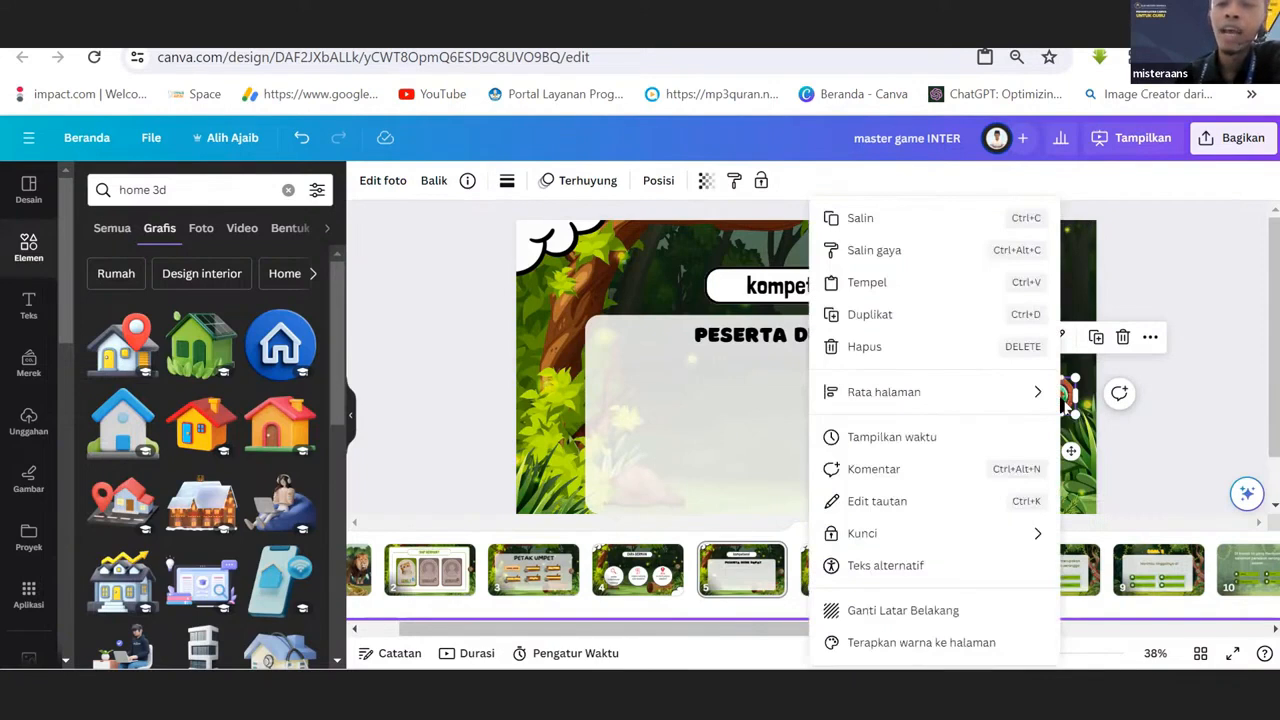
click(858, 220)
Look through the pages after kompetensi, including Bank Soal and SOAL 1, to examine their home and navigation buttons.
right_click(857, 578)
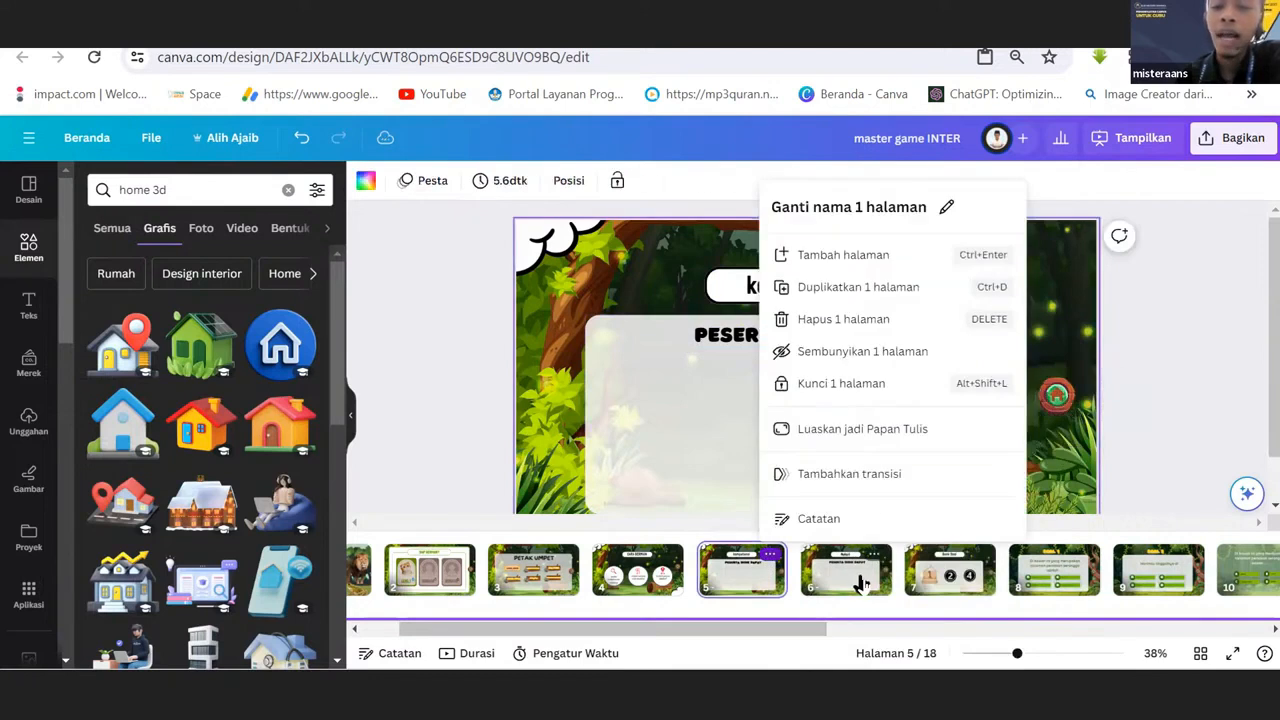
click(864, 584)
click(940, 578)
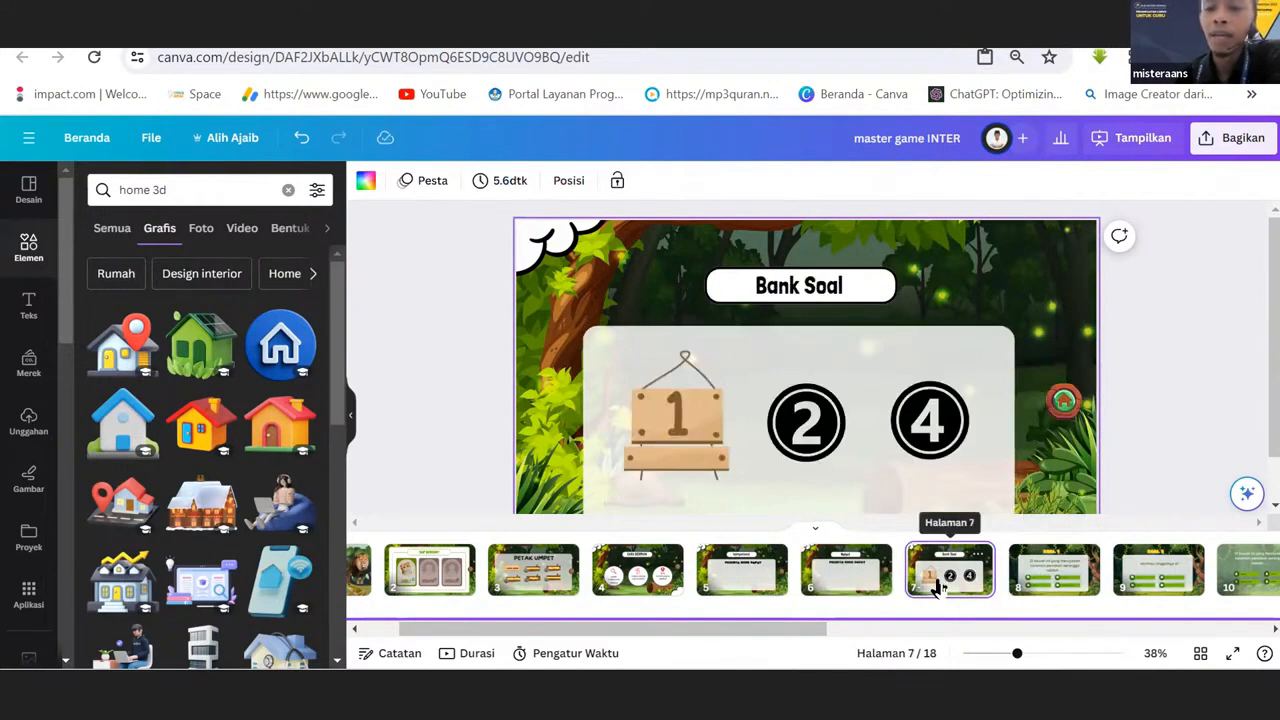
click(1024, 584)
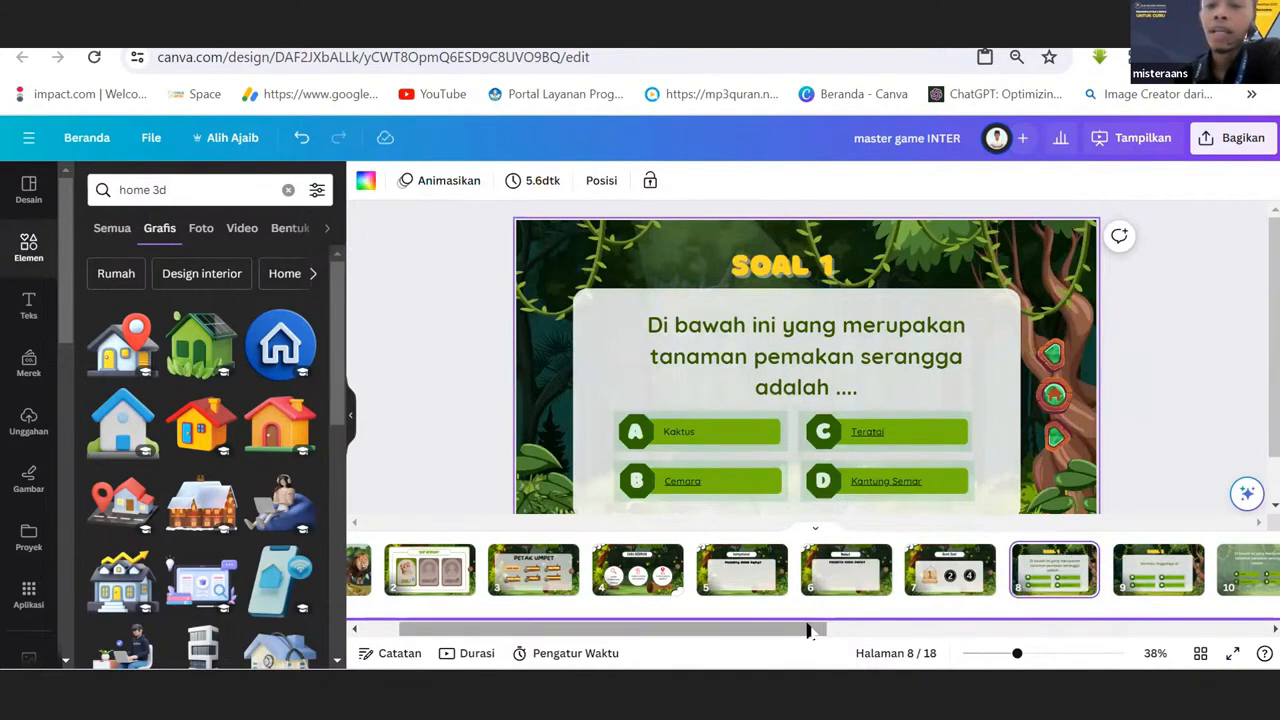
Review the WADUW and ALHAMDULILLAH answer feedback pages and examine their back buttons.
drag(819, 632, 940, 632)
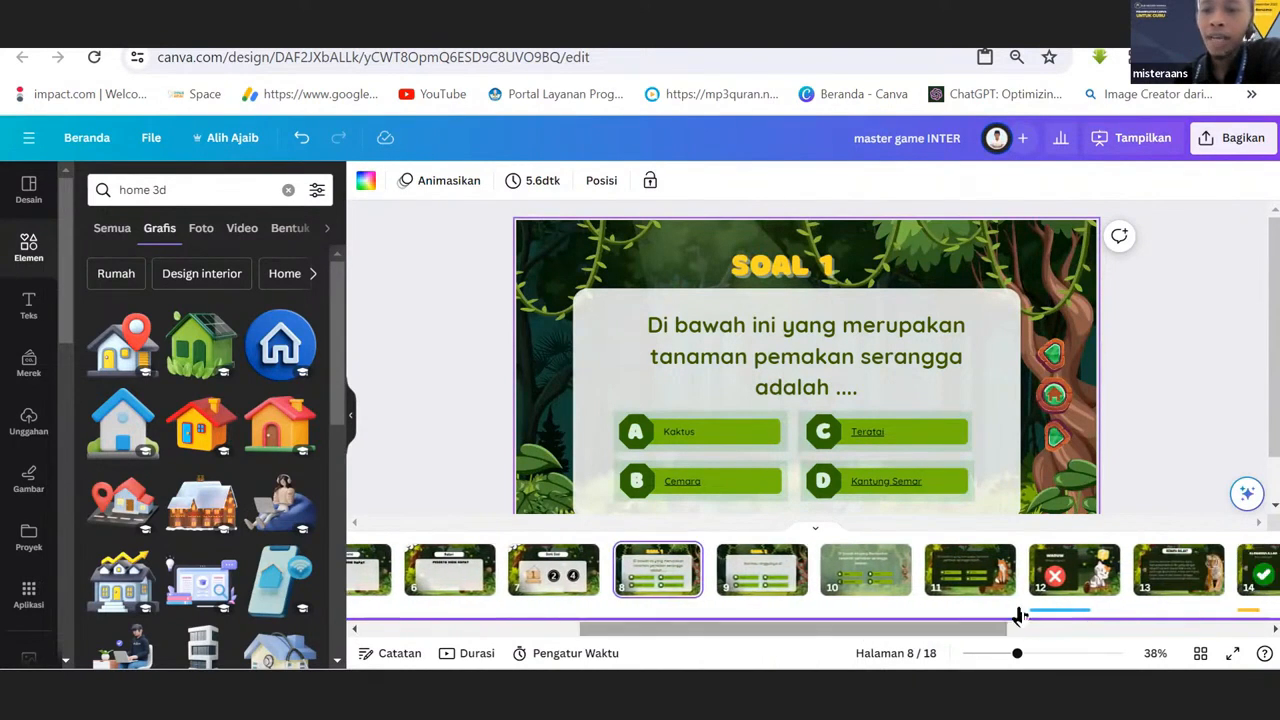
click(1060, 570)
click(975, 583)
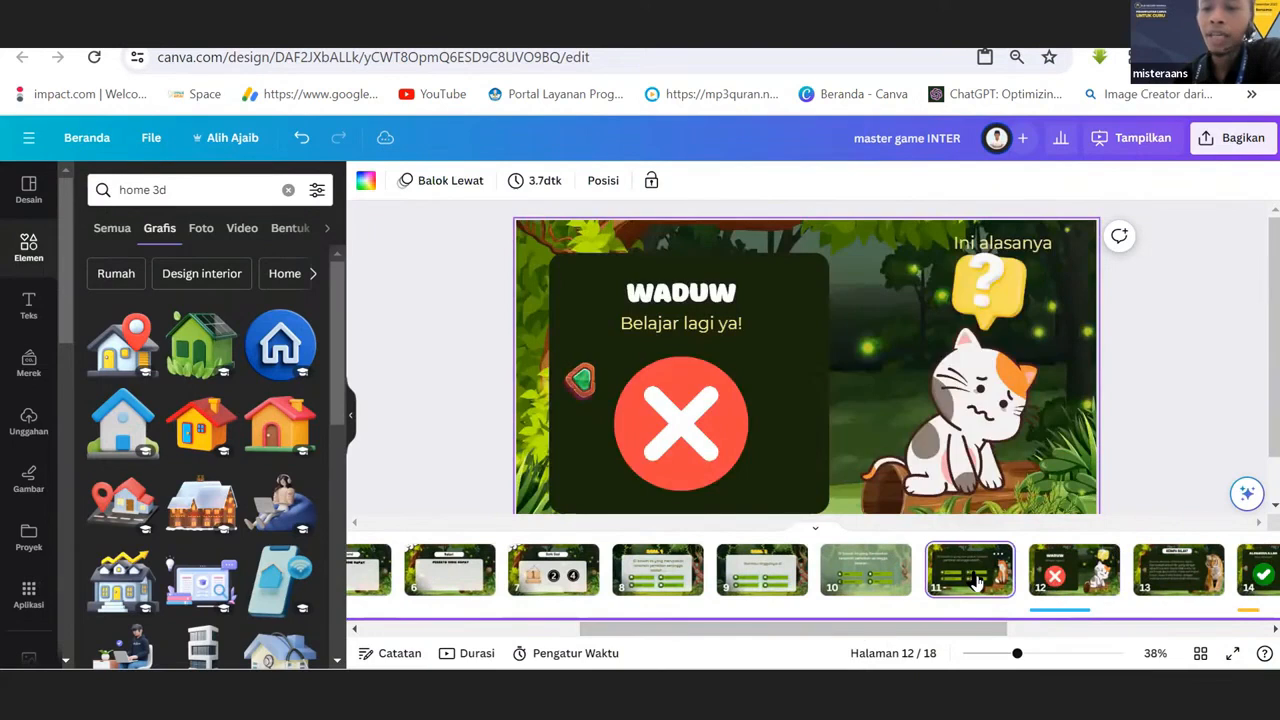
click(1072, 585)
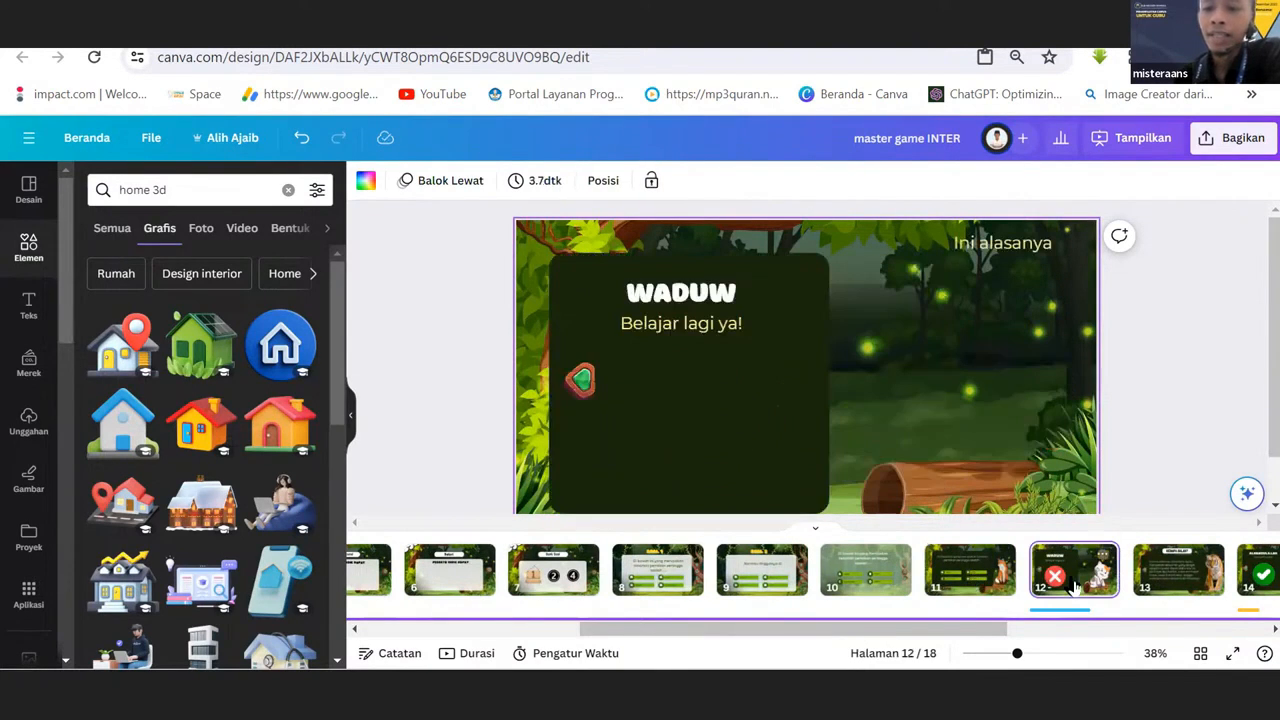
click(970, 575)
click(1090, 578)
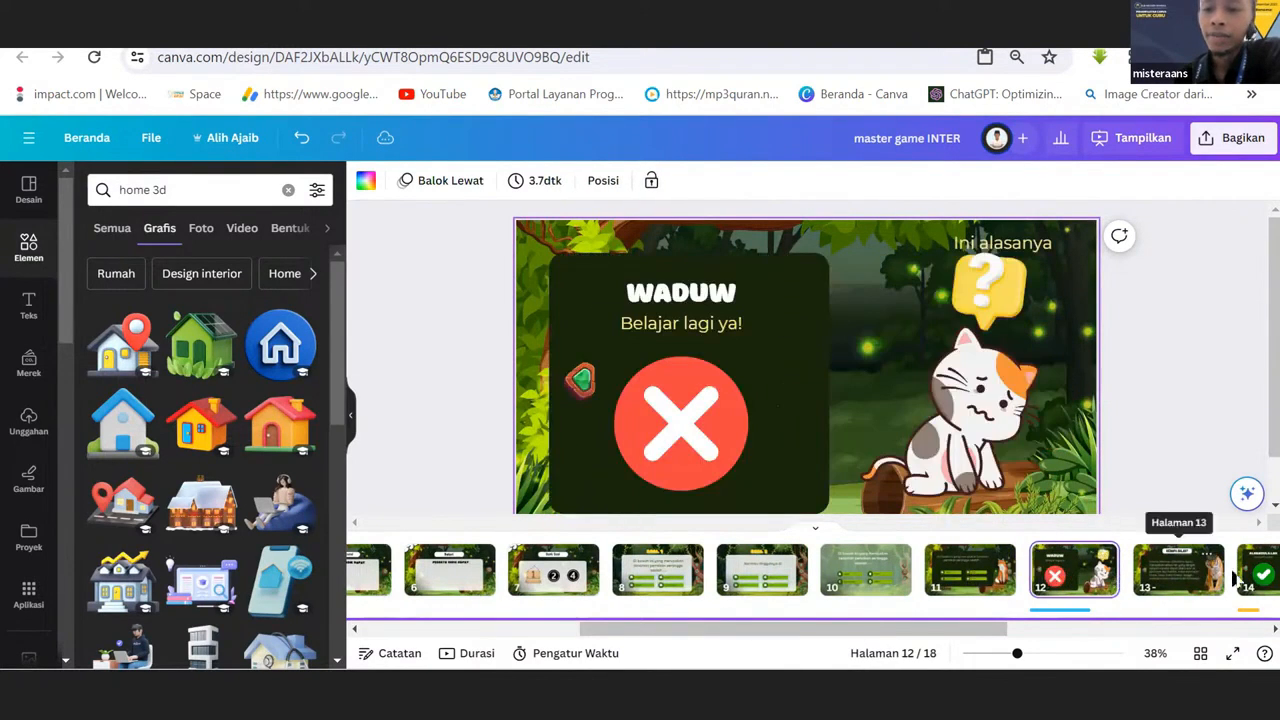
drag(980, 633, 1037, 637)
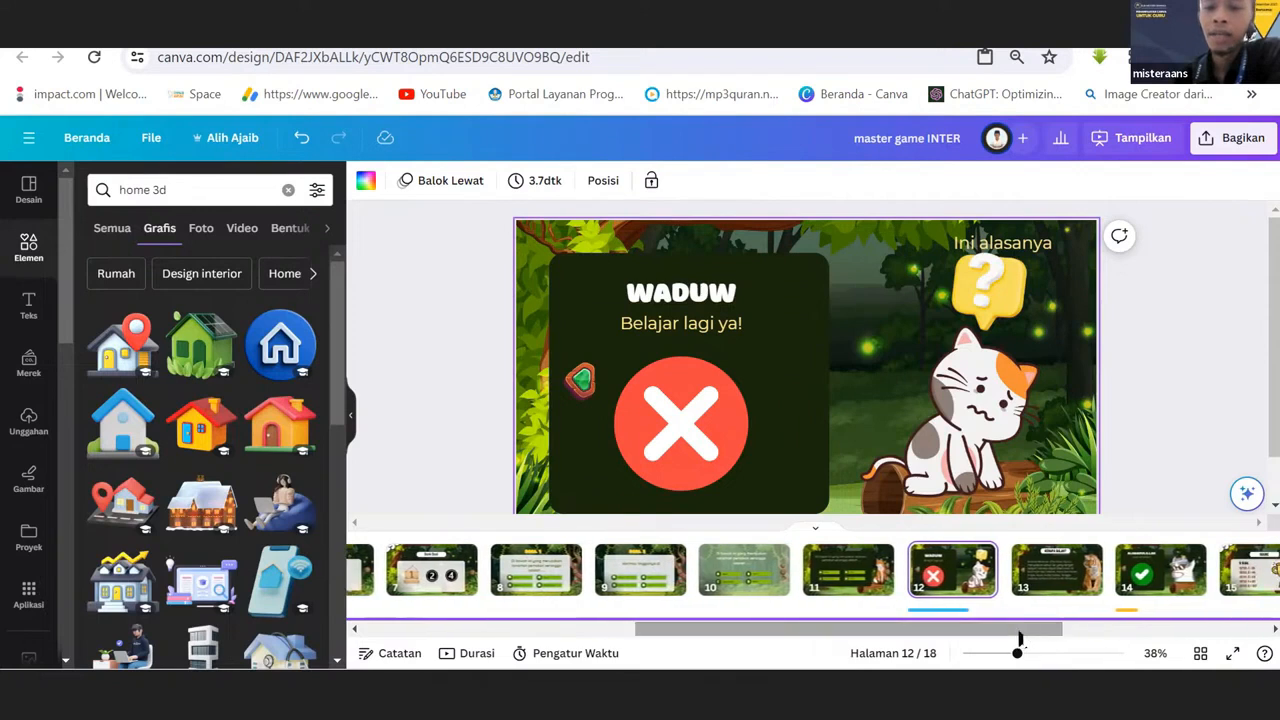
click(1147, 578)
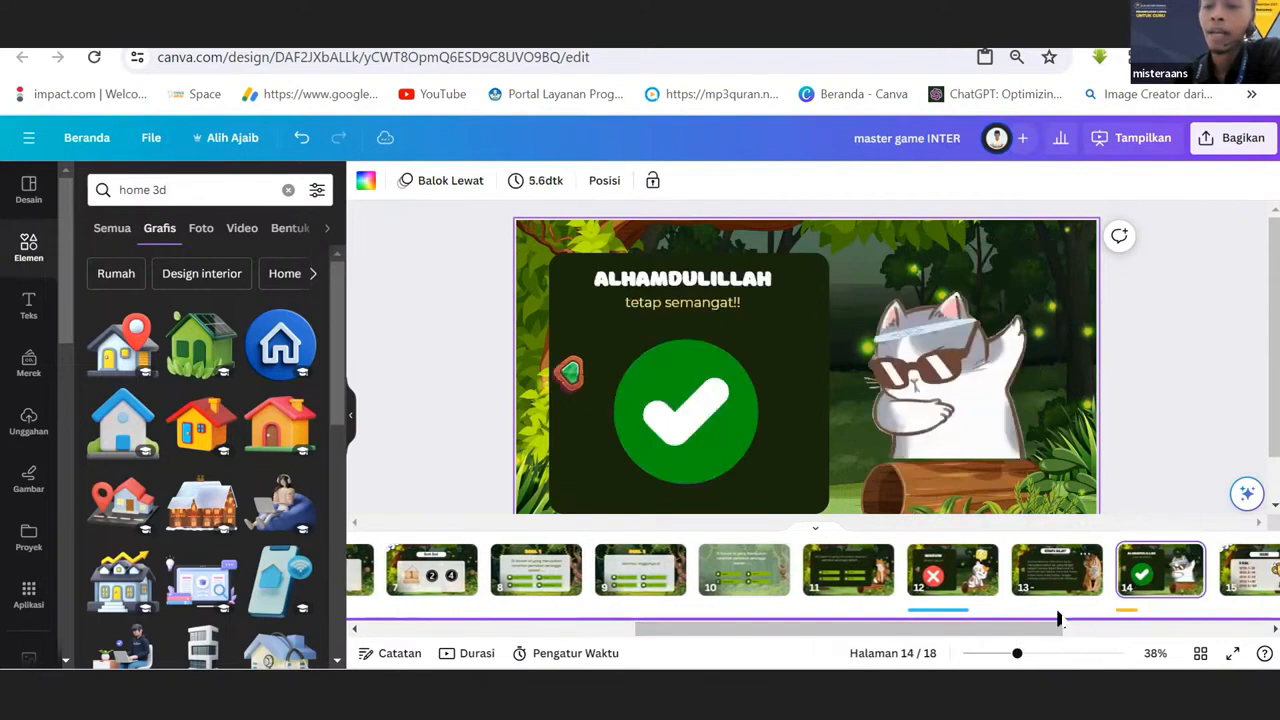
drag(1028, 632, 1056, 614)
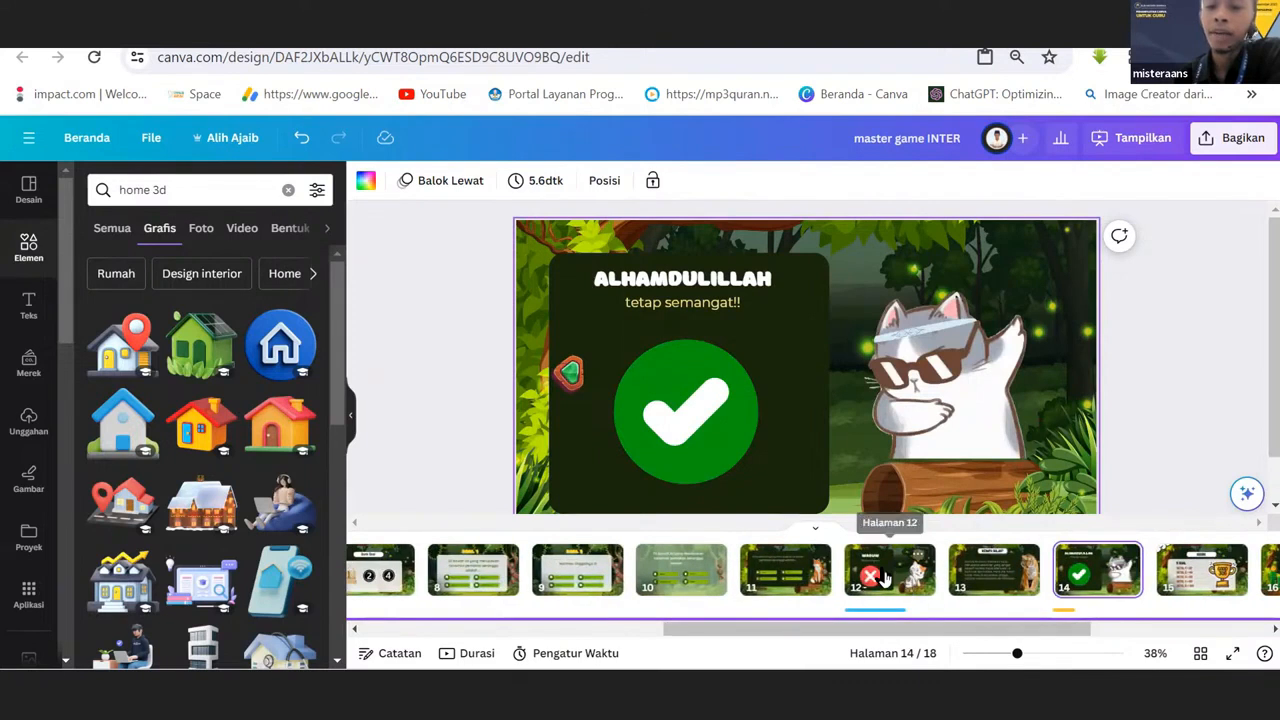
click(908, 588)
drag(909, 629, 710, 636)
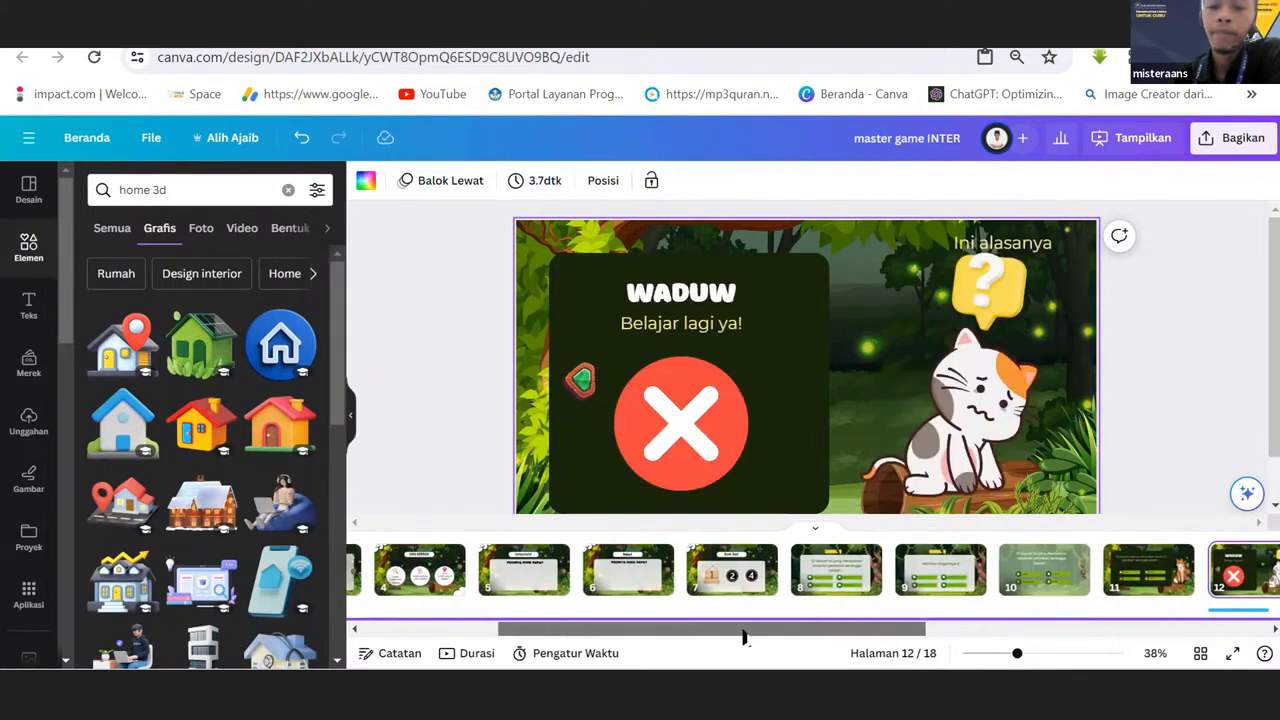
Look through the Bank Soal, SOAL 1 and SOAL 2 pages and check the link of SOAL 2's home button.
click(805, 578)
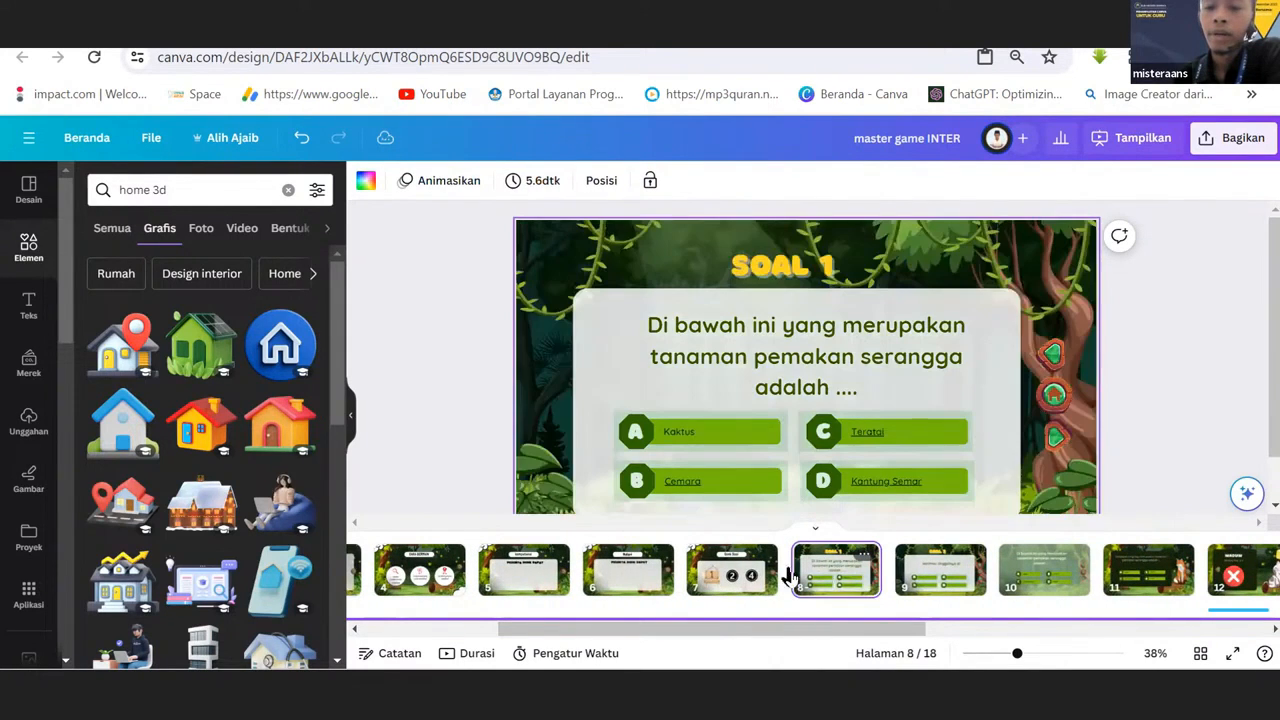
click(735, 572)
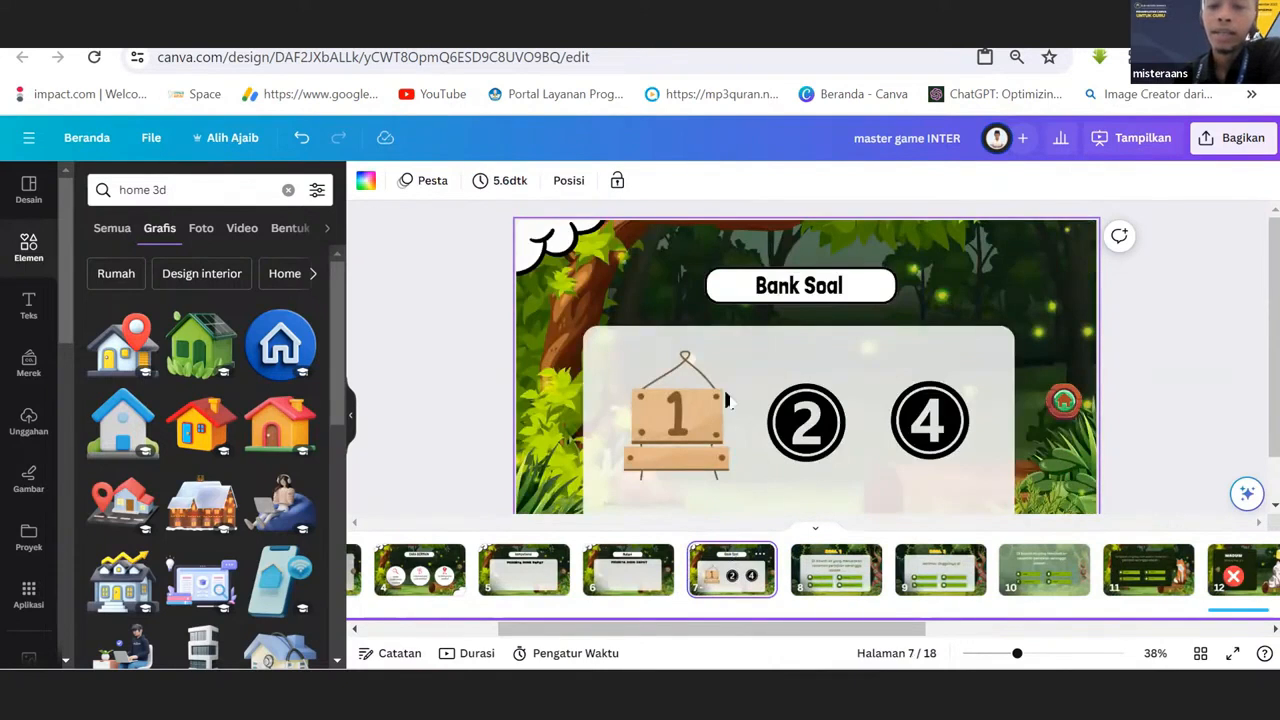
click(850, 578)
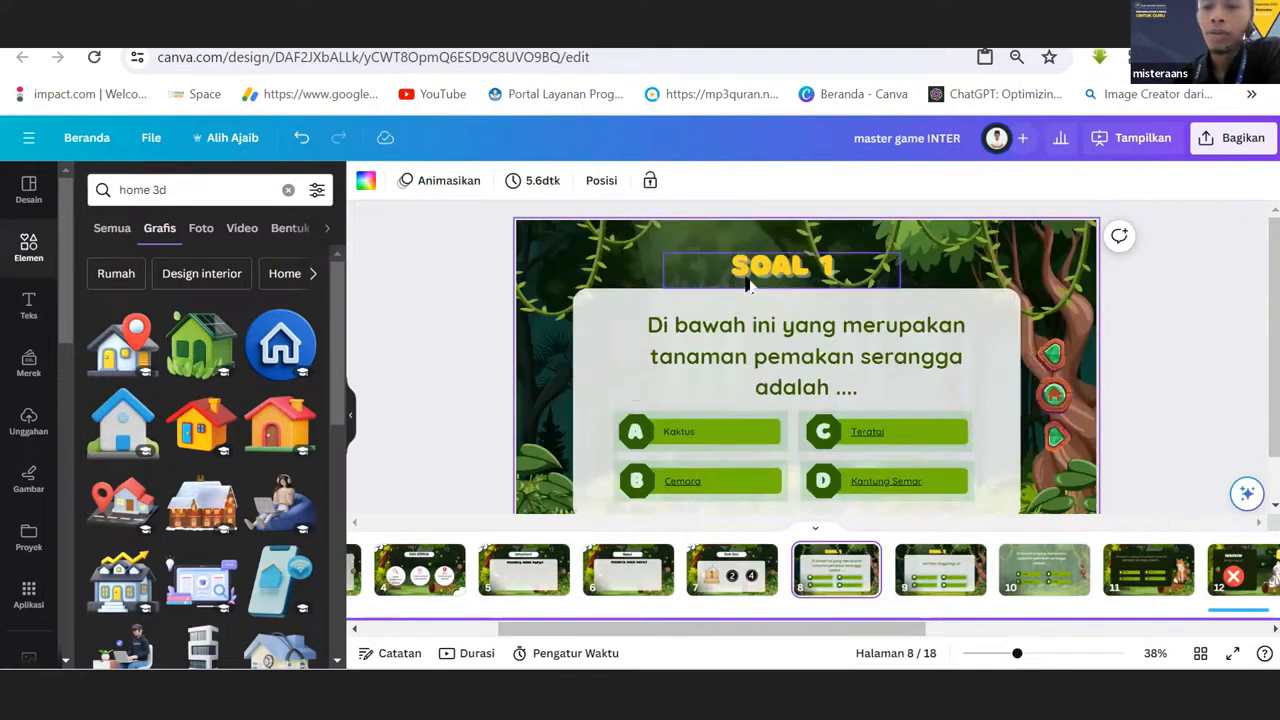
click(940, 568)
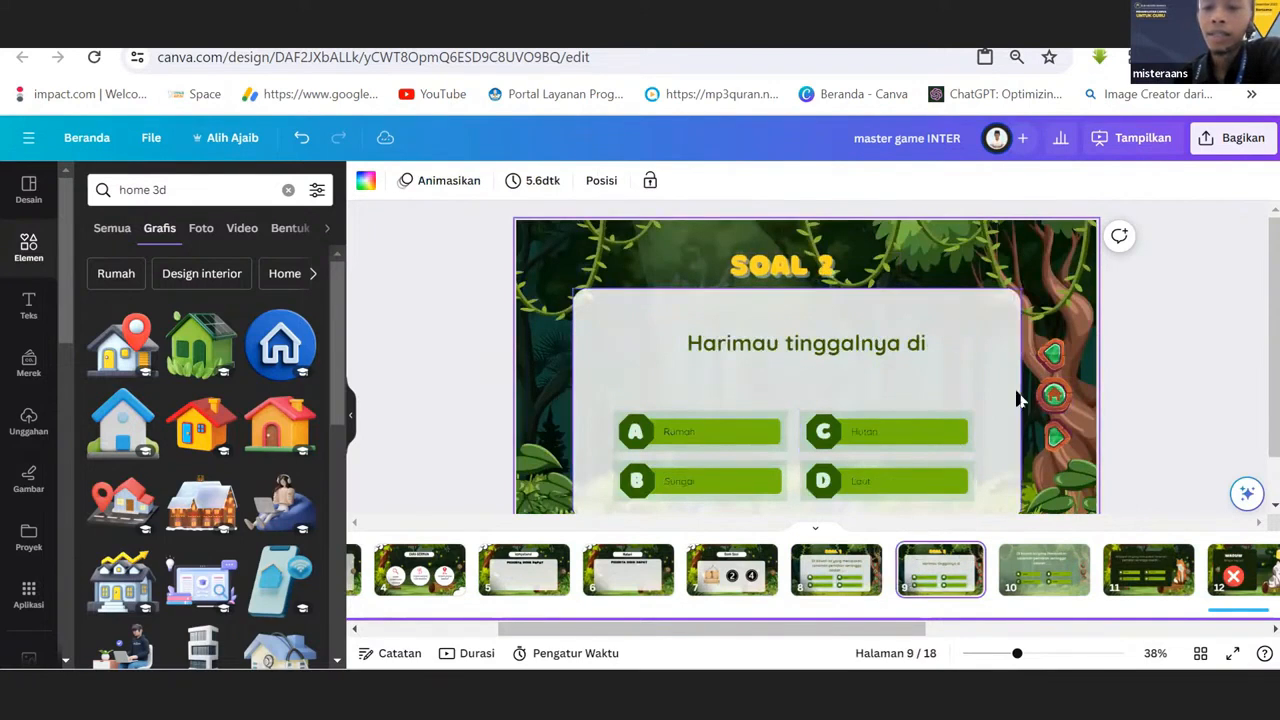
click(1052, 398)
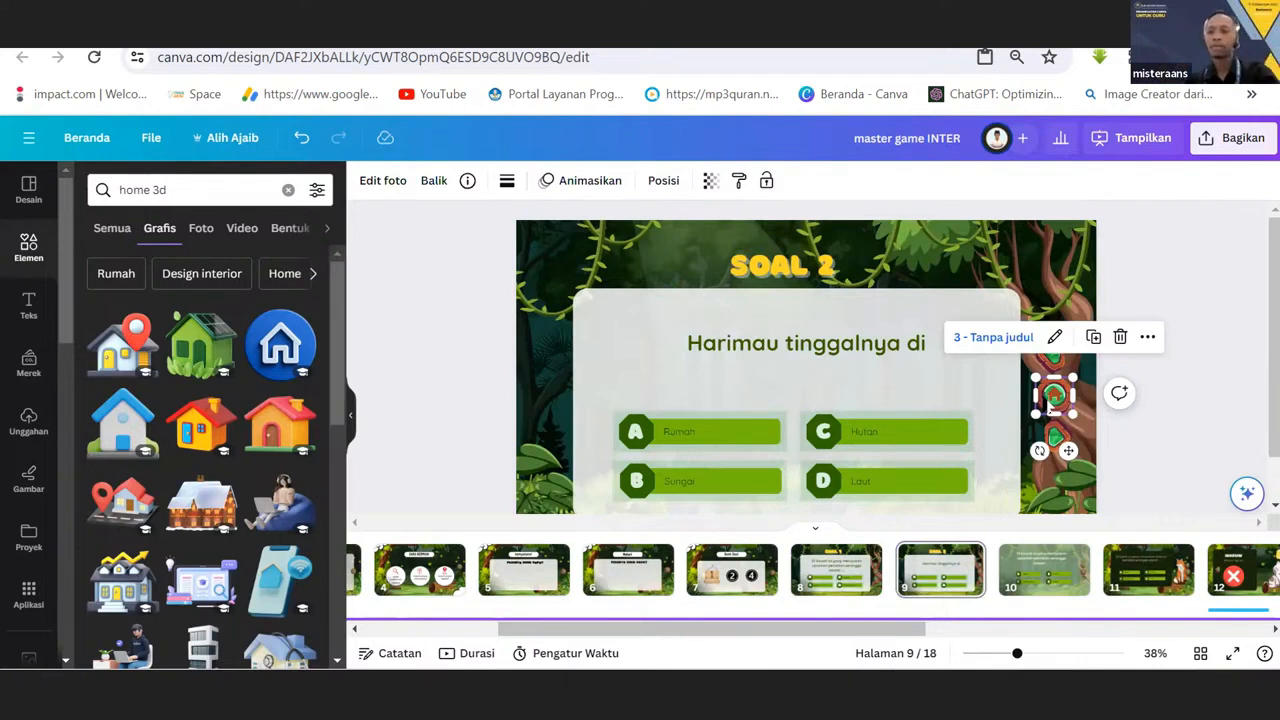
Review the SCORE, PENGEMBANG and THANKS FOR PLAYING pages and examine their navigation buttons.
drag(918, 630, 1220, 610)
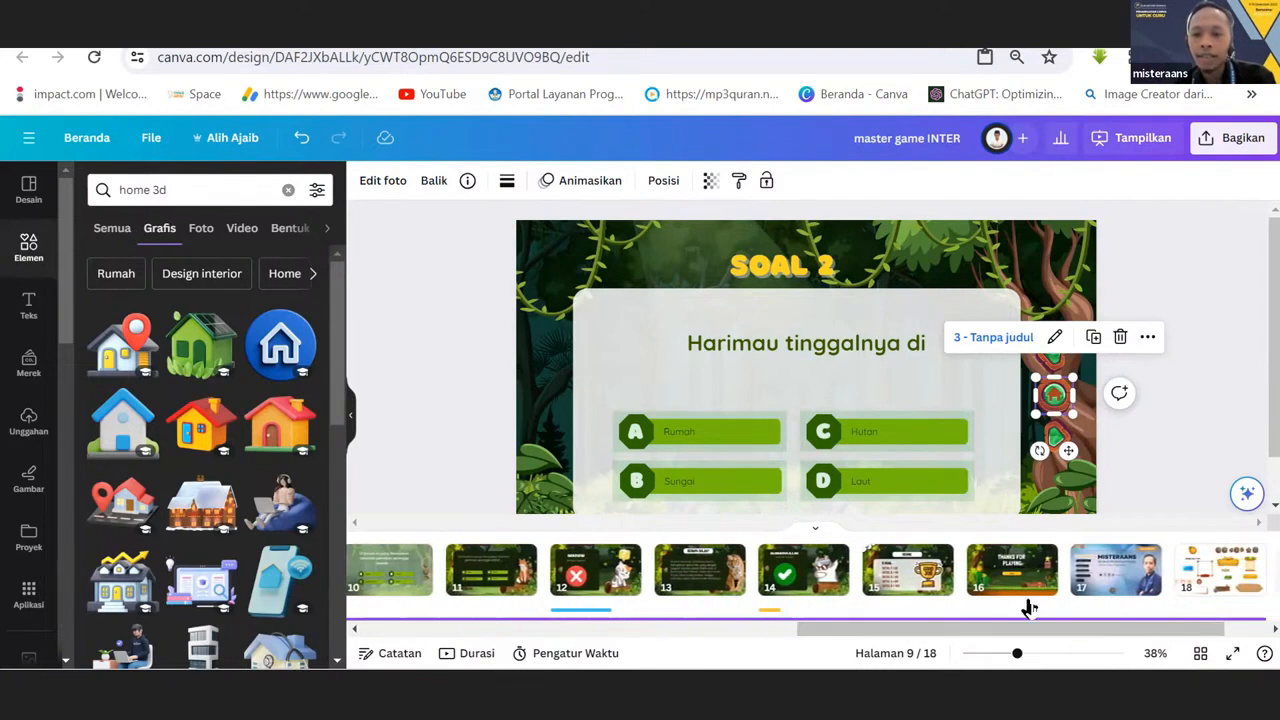
click(908, 575)
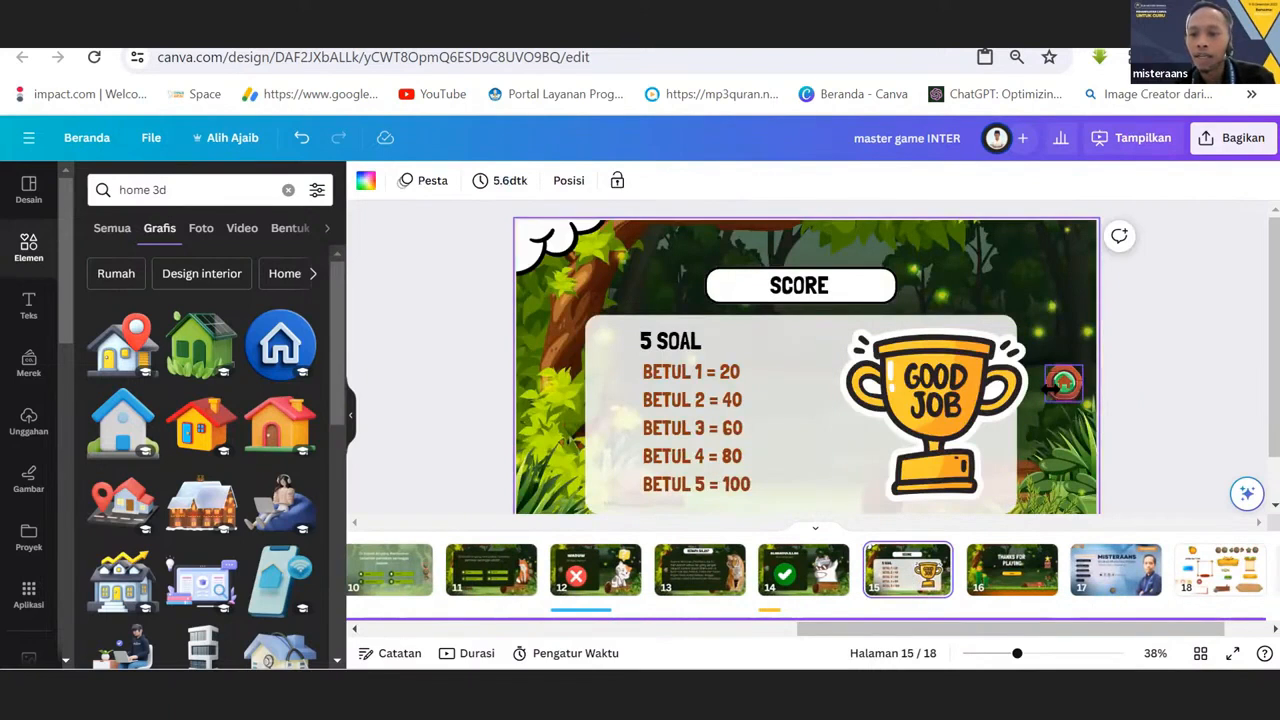
click(1050, 388)
click(1115, 570)
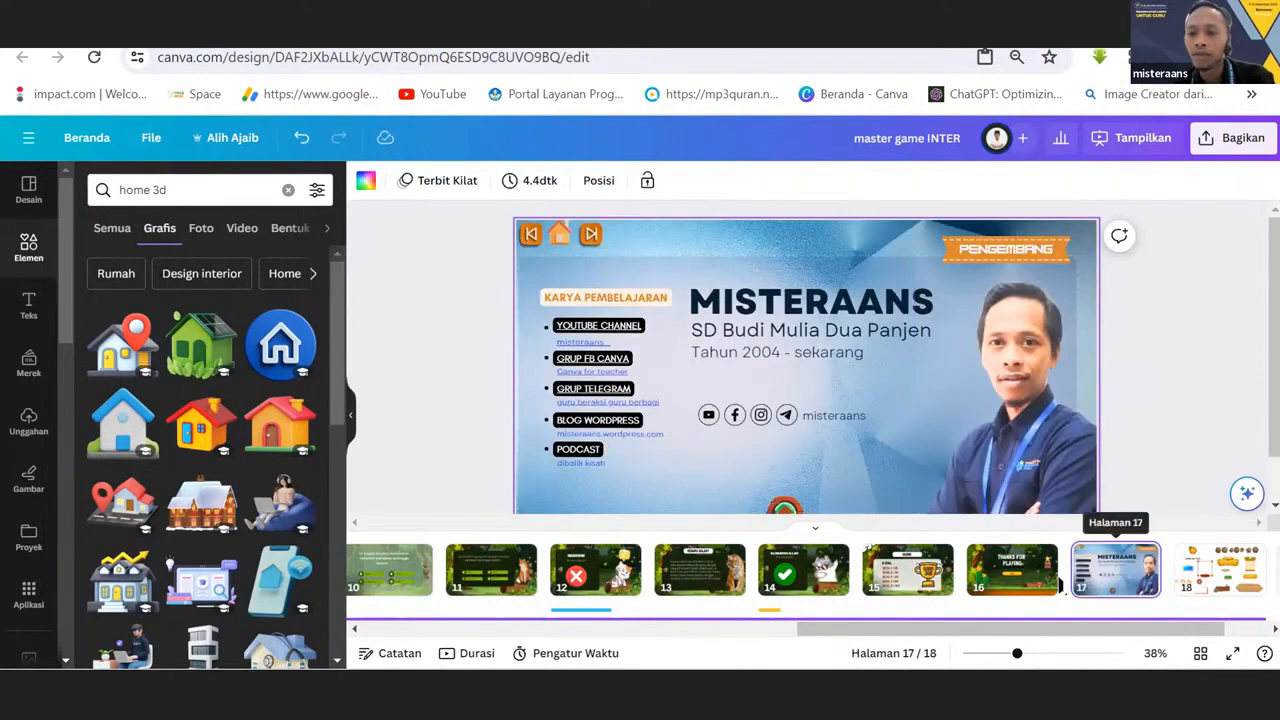
click(1038, 590)
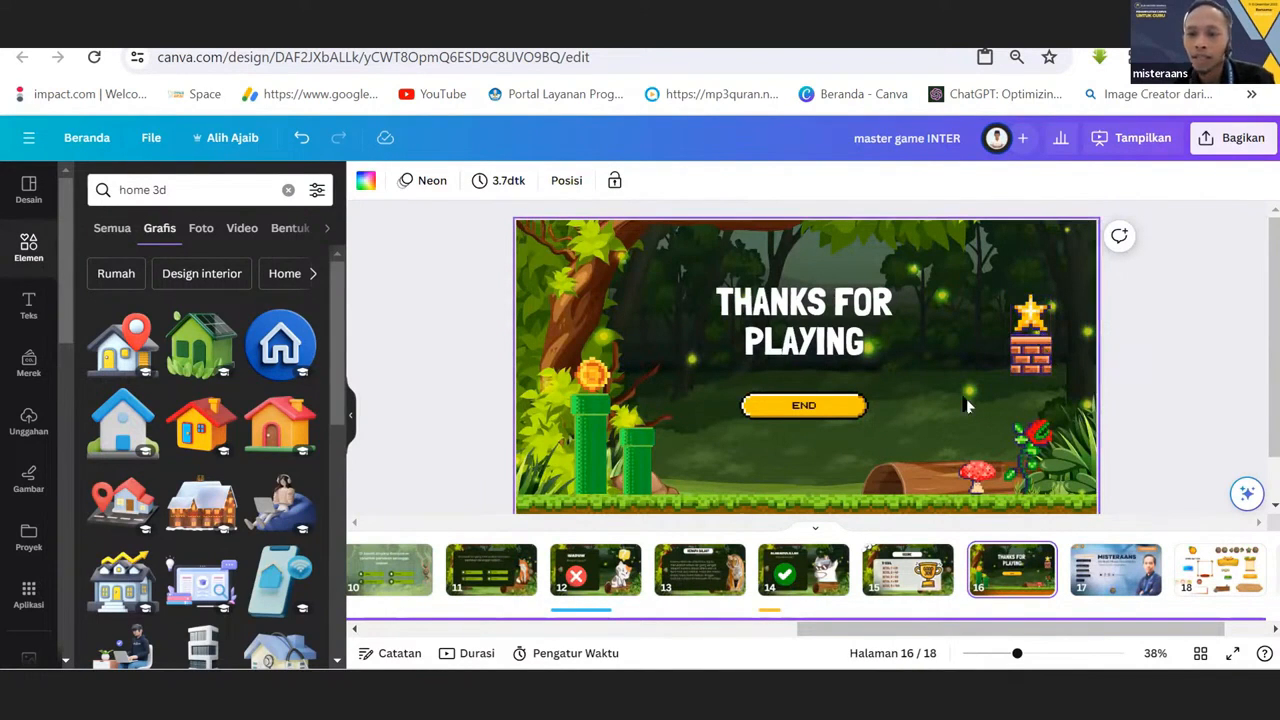
Review the PETAK UMPET menu page and check the links of the back and home buttons on the SOAL 2 page.
drag(1118, 633, 642, 653)
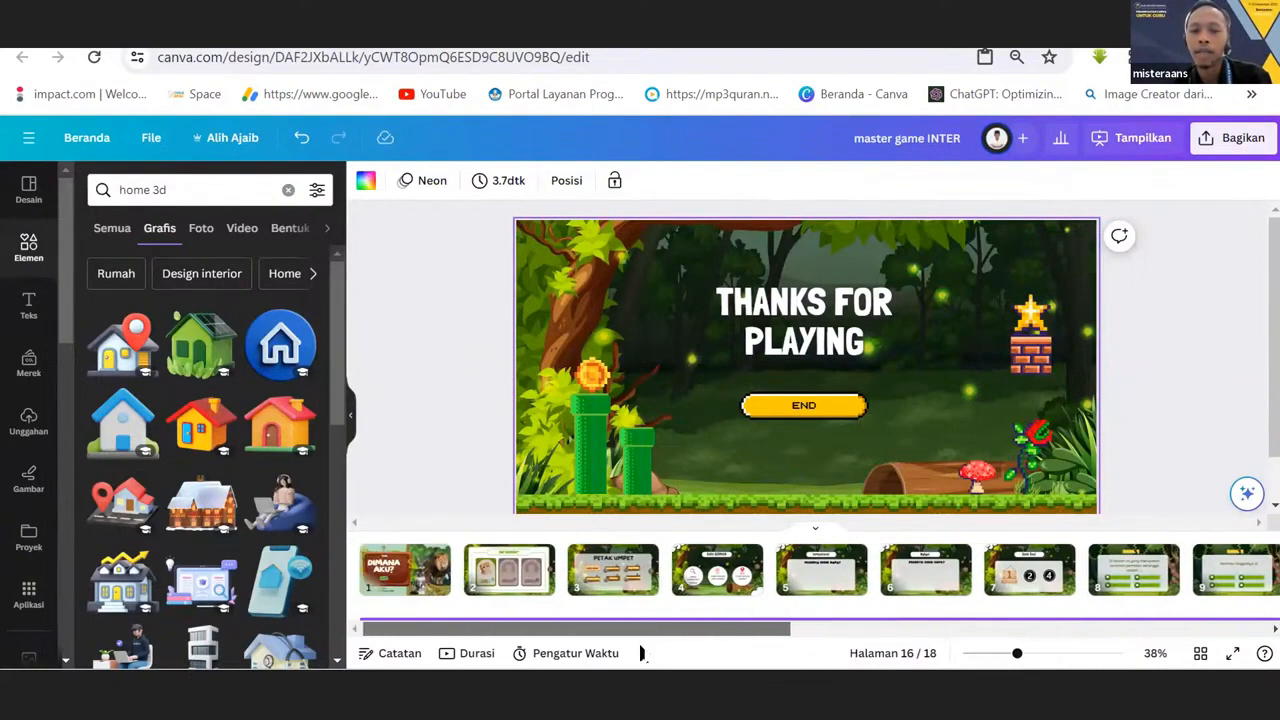
click(605, 578)
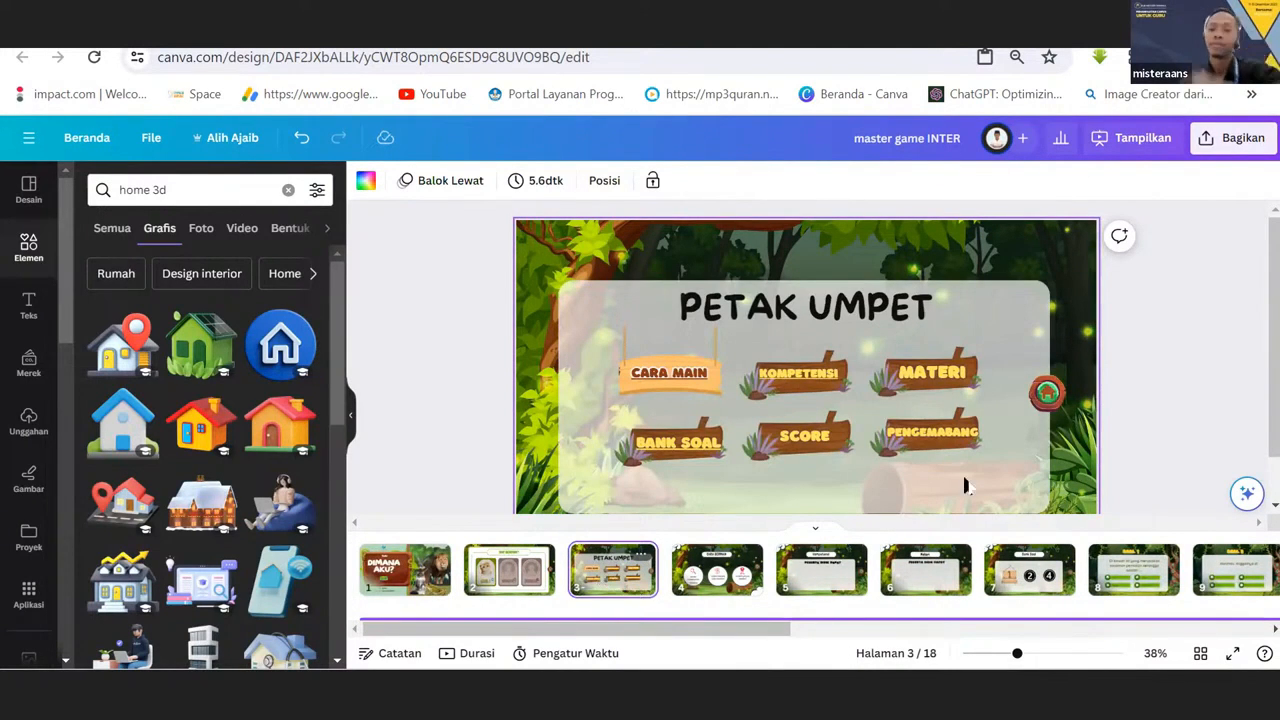
drag(776, 630, 984, 630)
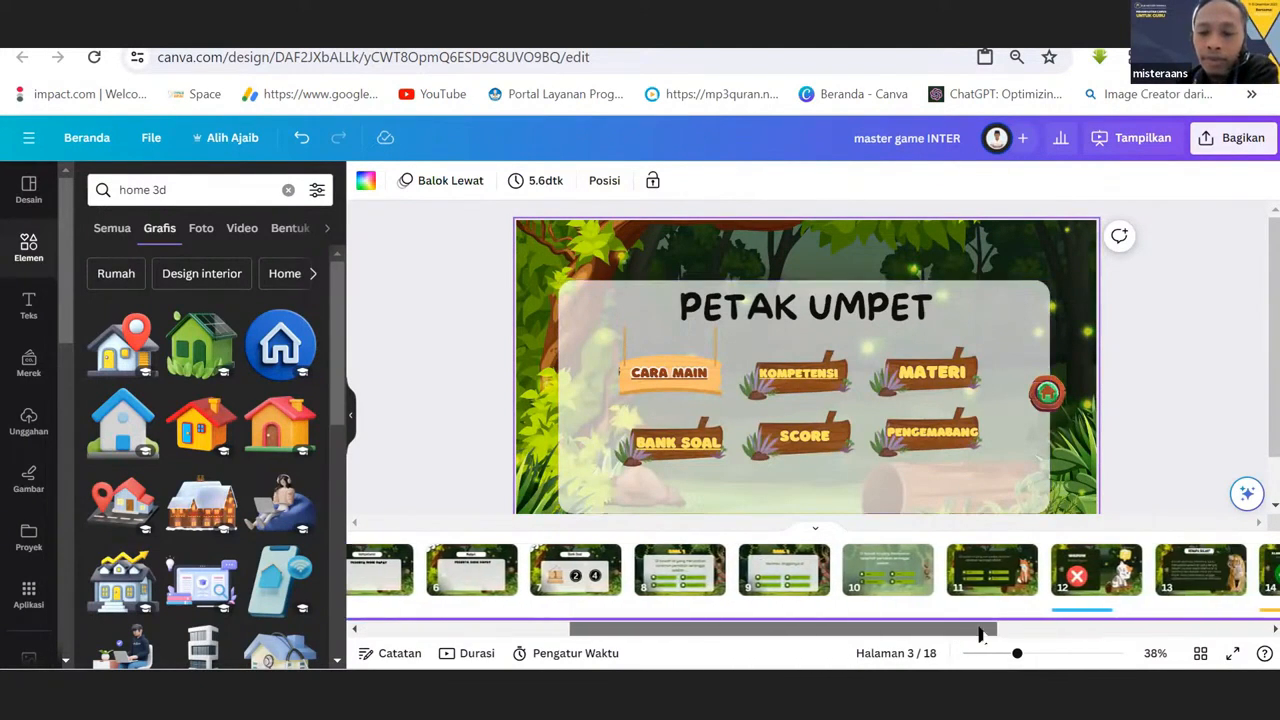
click(795, 585)
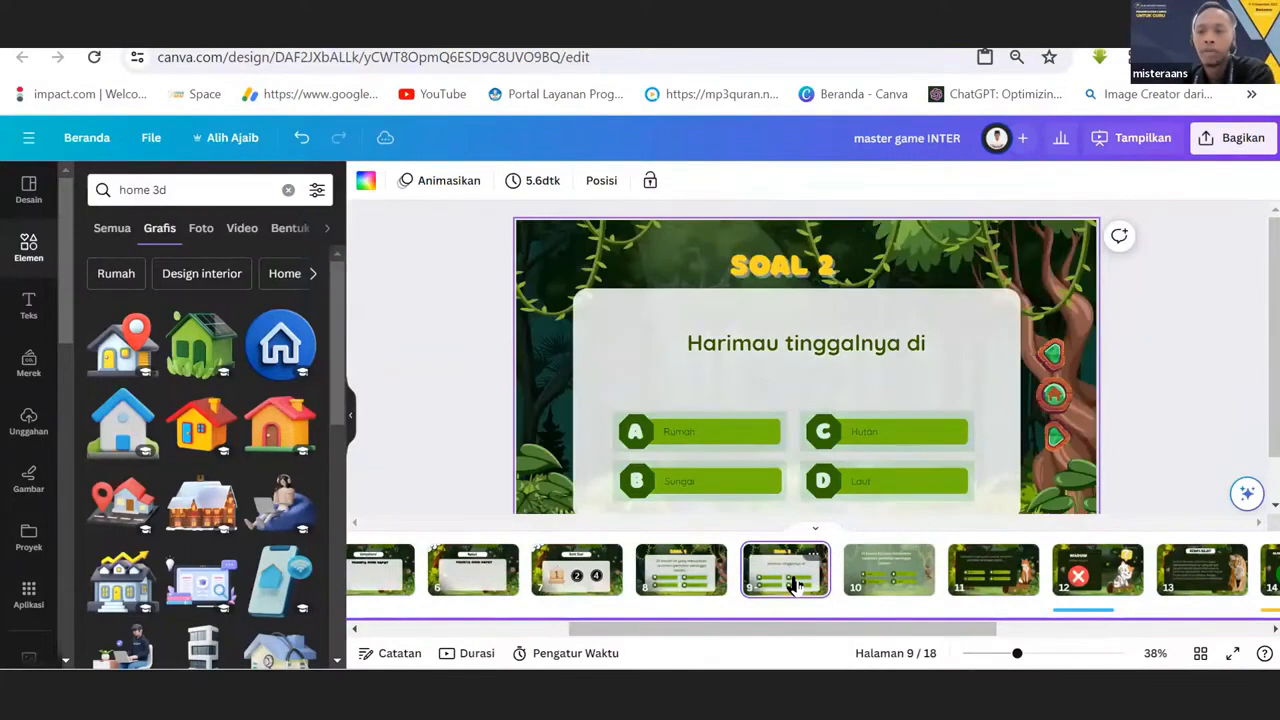
click(1056, 356)
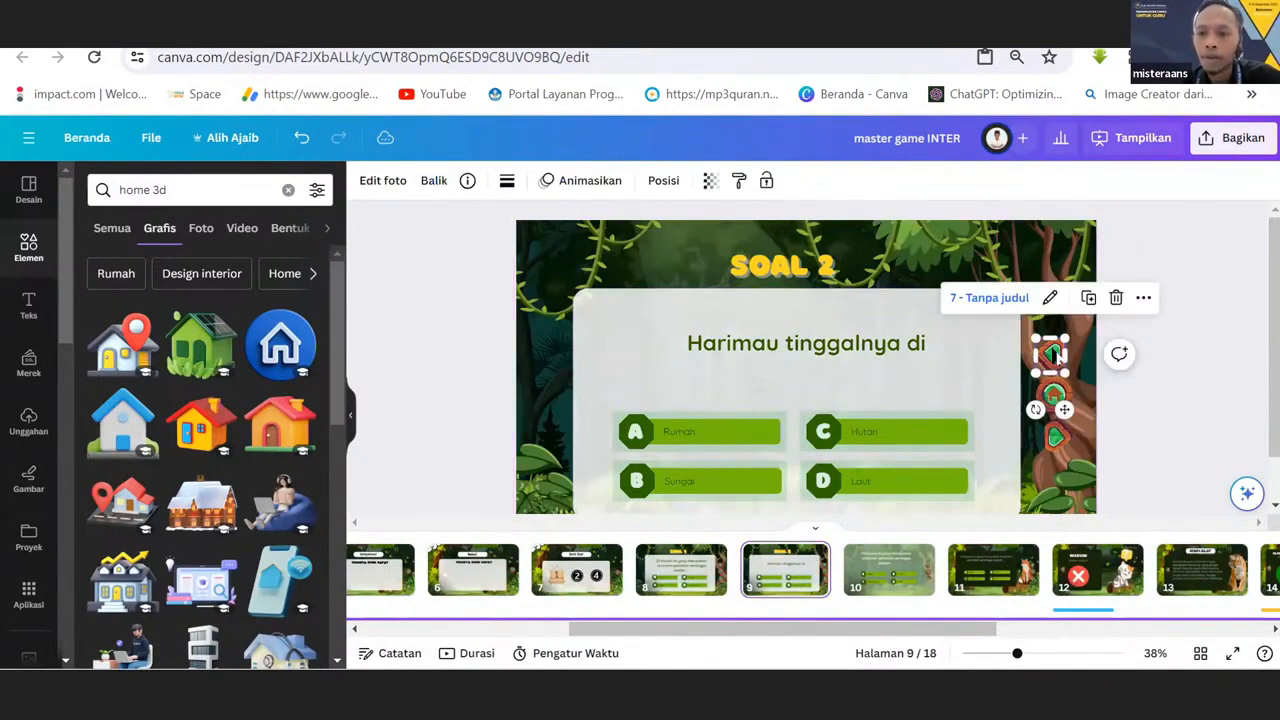
click(1054, 396)
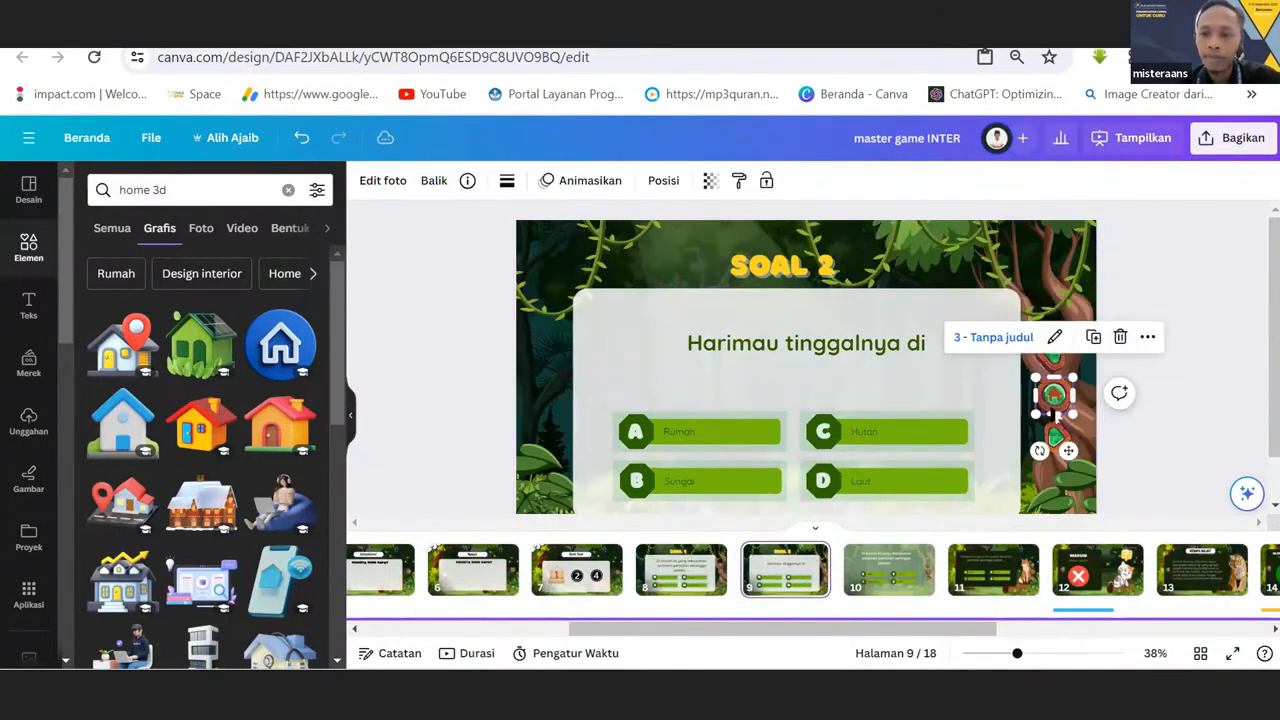
click(800, 585)
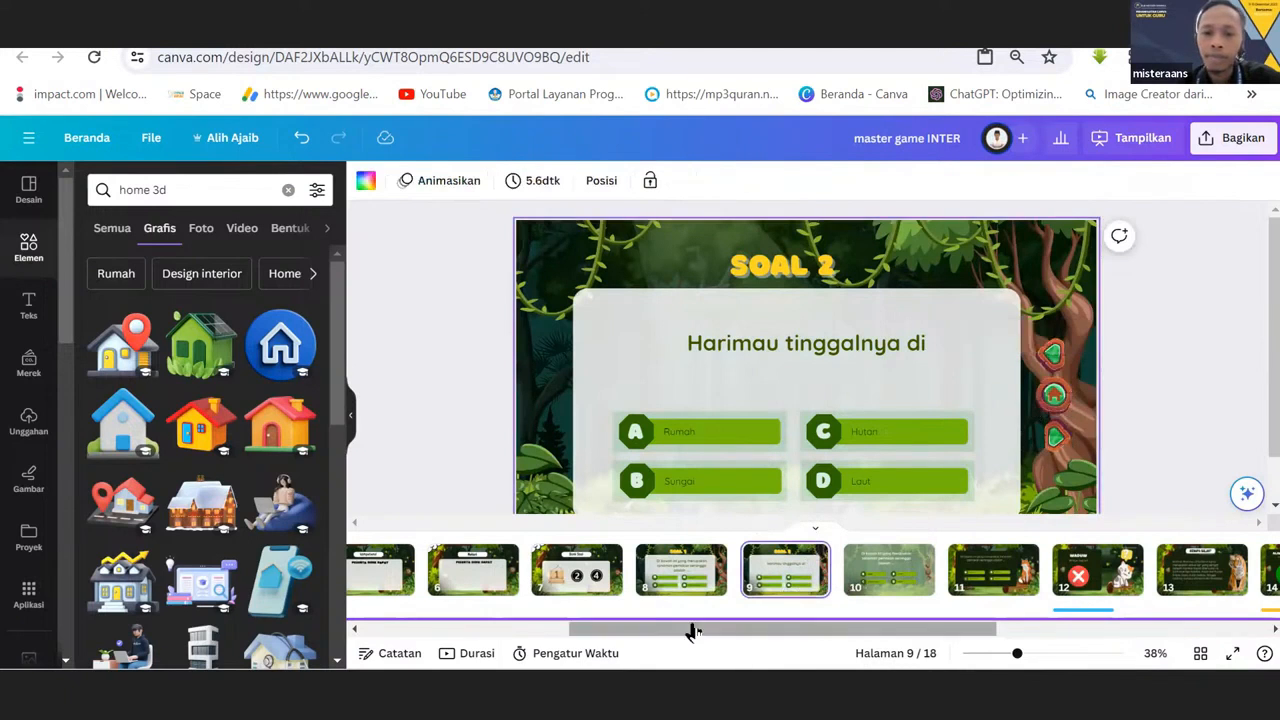
click(597, 585)
click(822, 432)
right_click(822, 432)
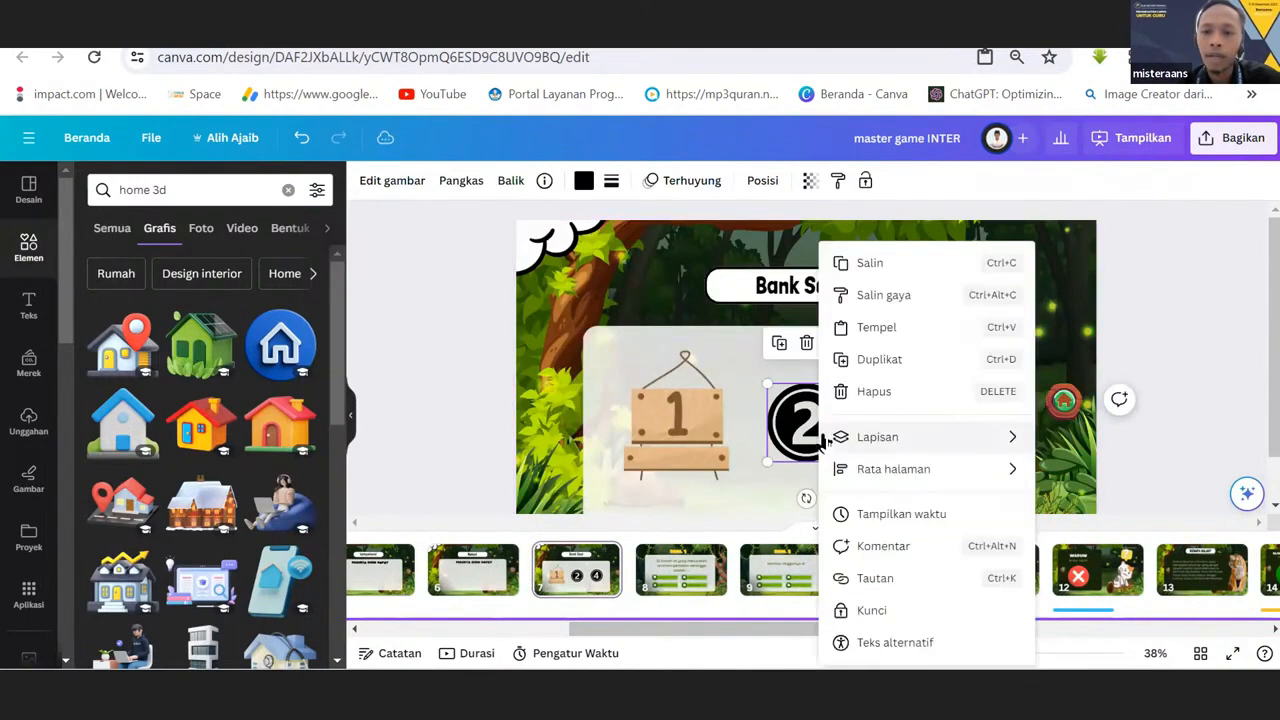
click(876, 582)
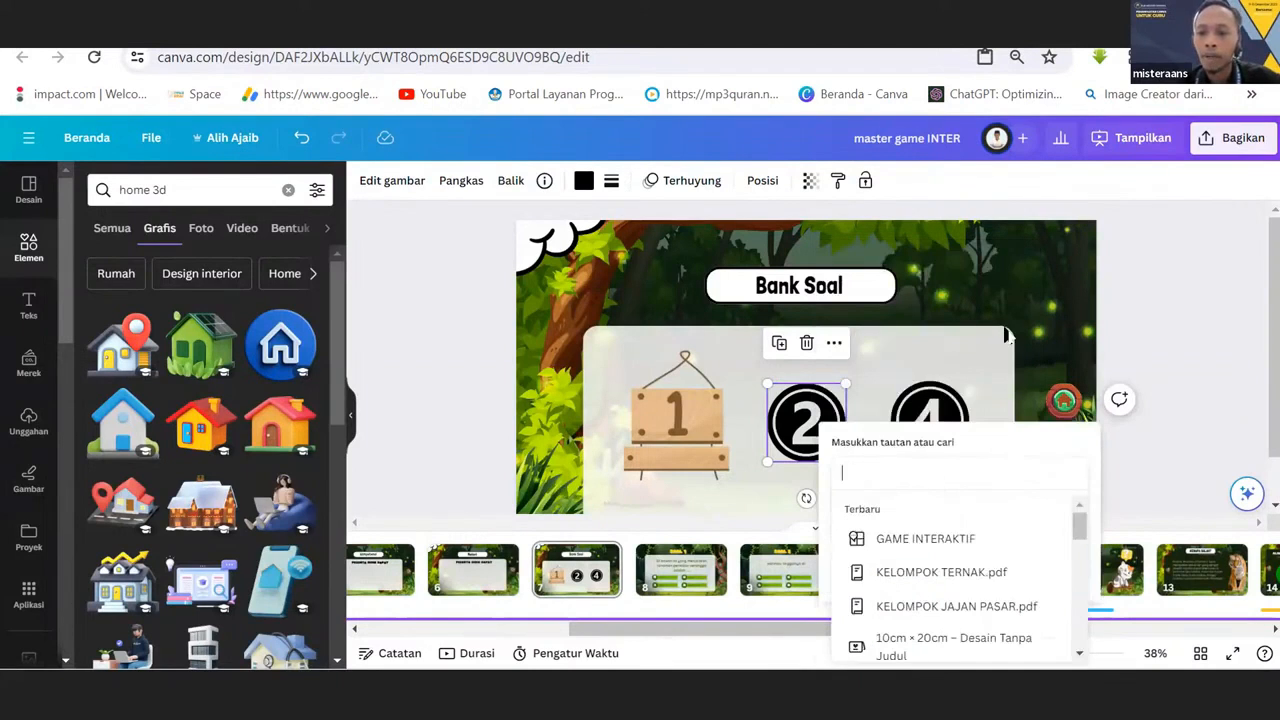
click(1031, 313)
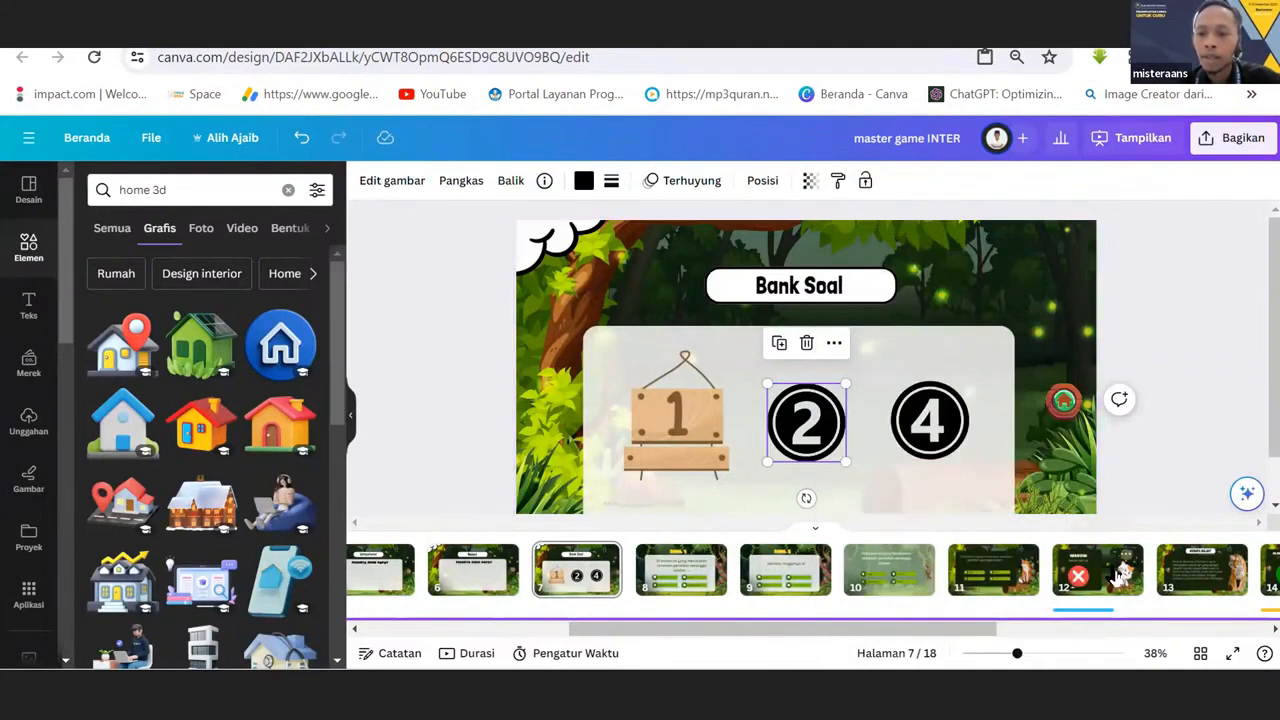
Check the SOAL 2 page's number and link the number 2 circle on the Bank Soal page to page 9.
click(758, 583)
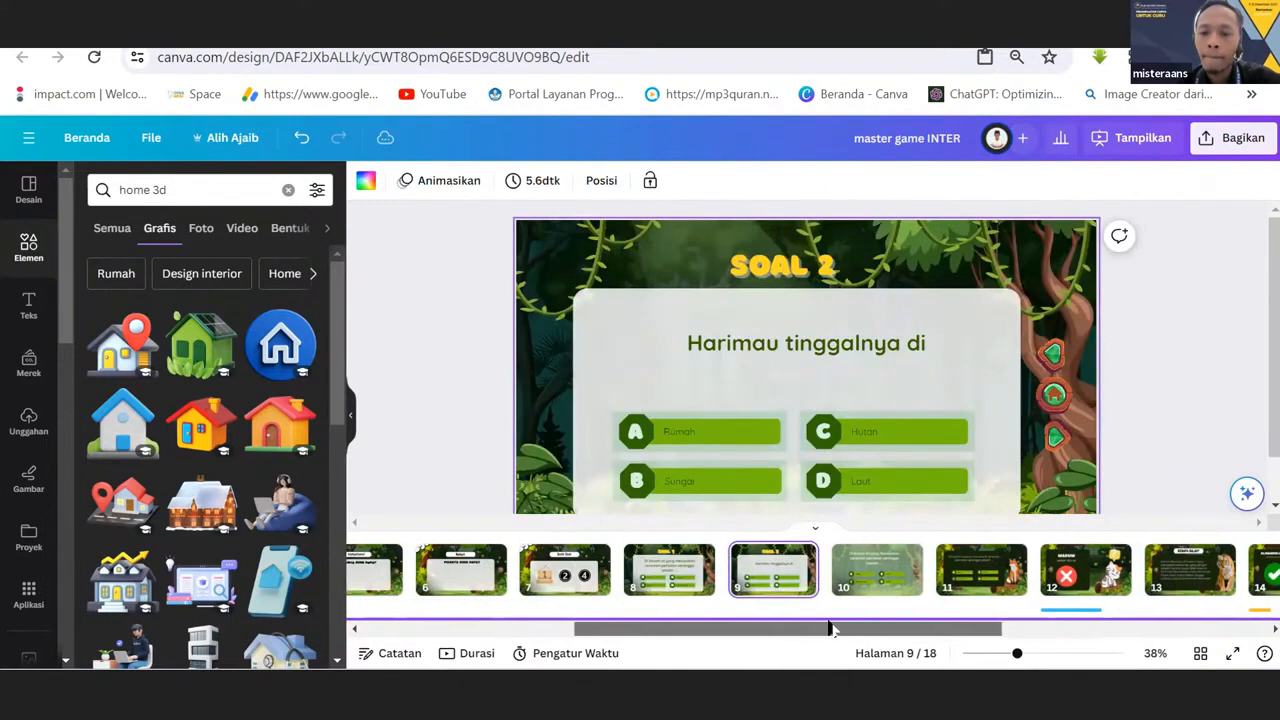
drag(830, 628, 870, 628)
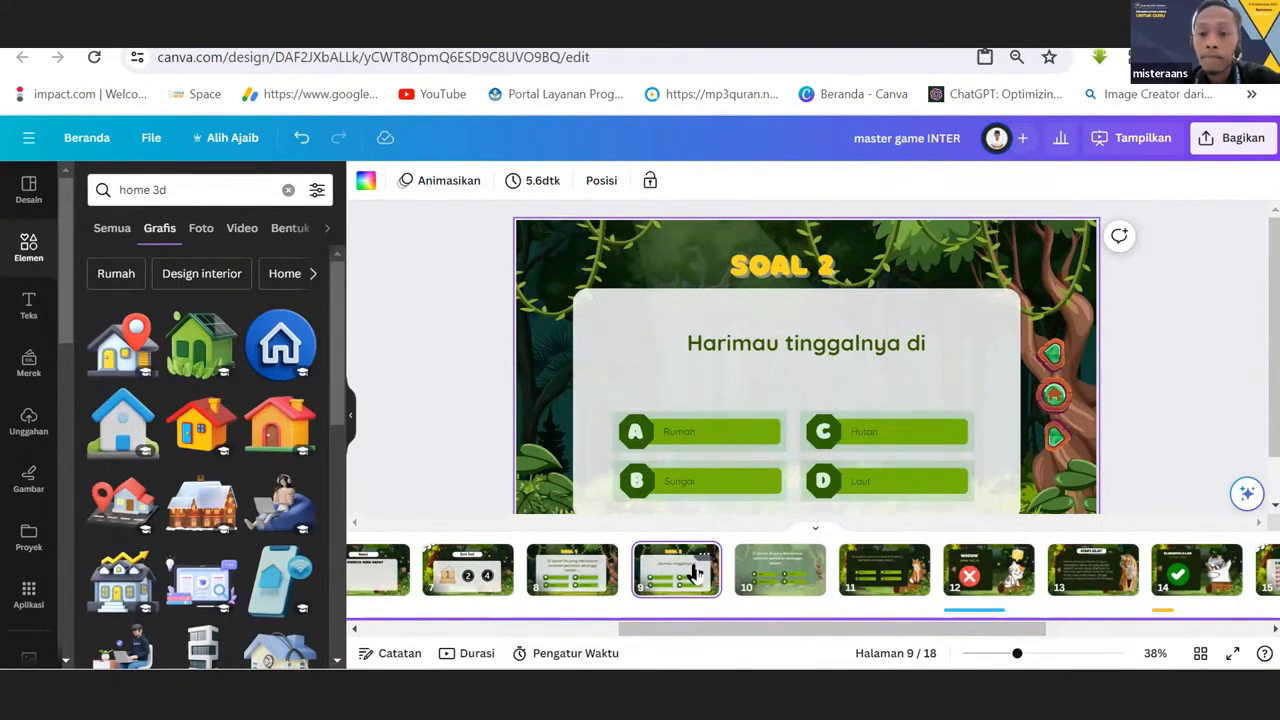
click(428, 585)
click(808, 428)
right_click(818, 432)
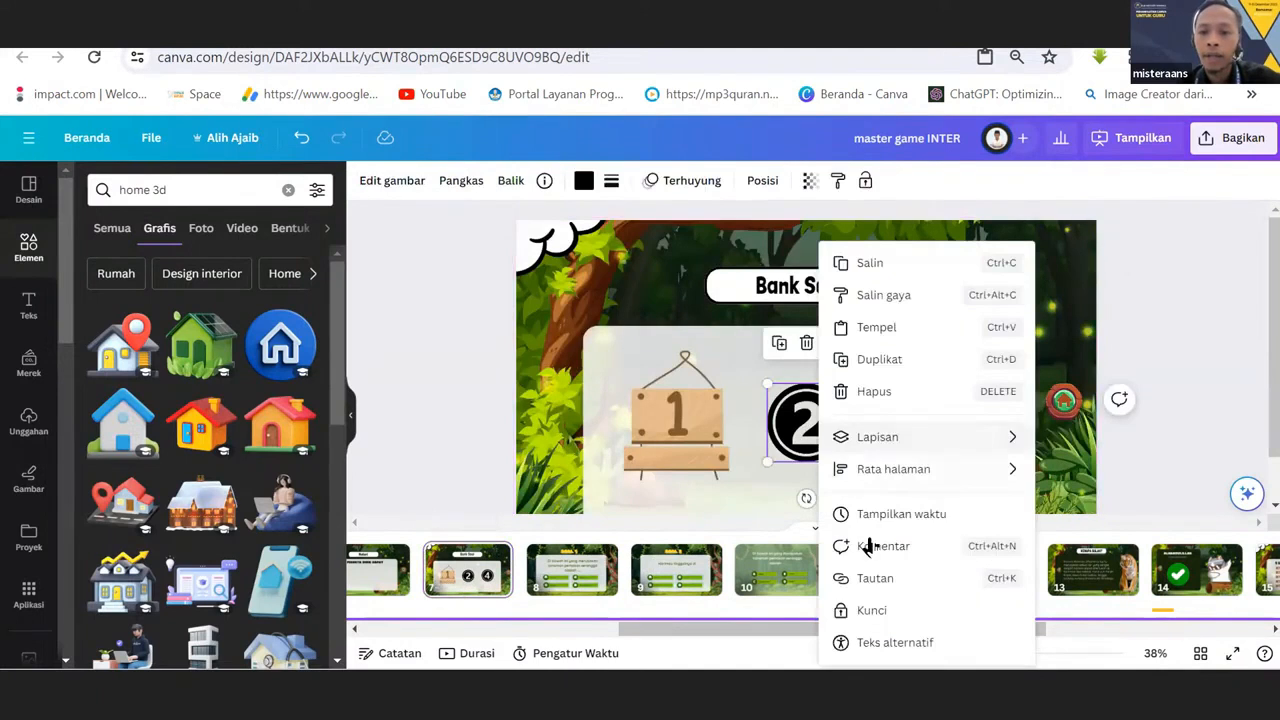
click(855, 578)
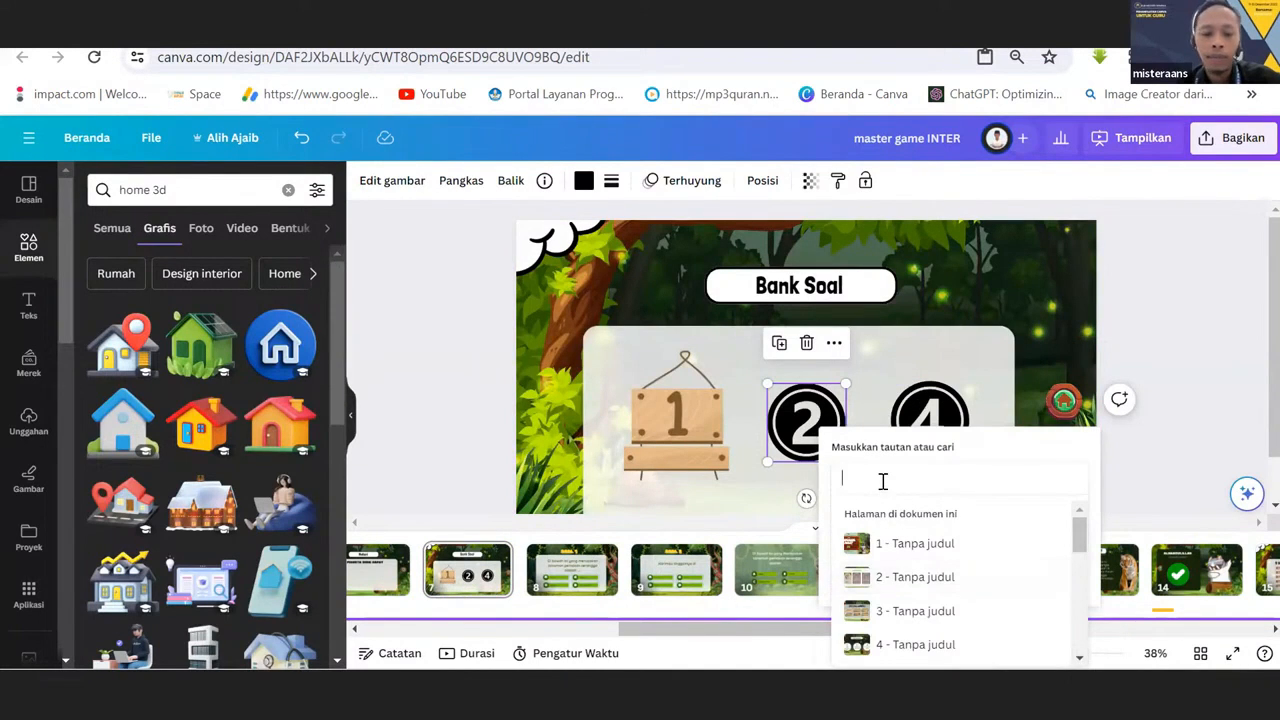
text(9)
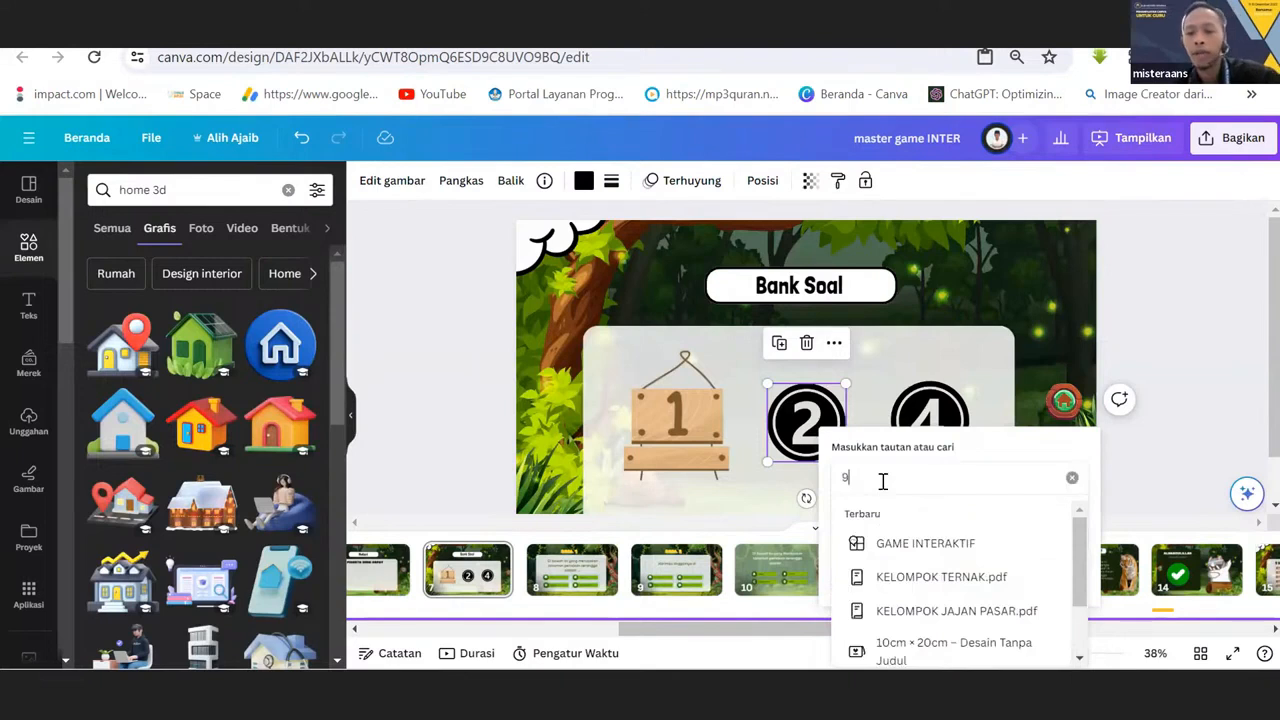
key(Return)
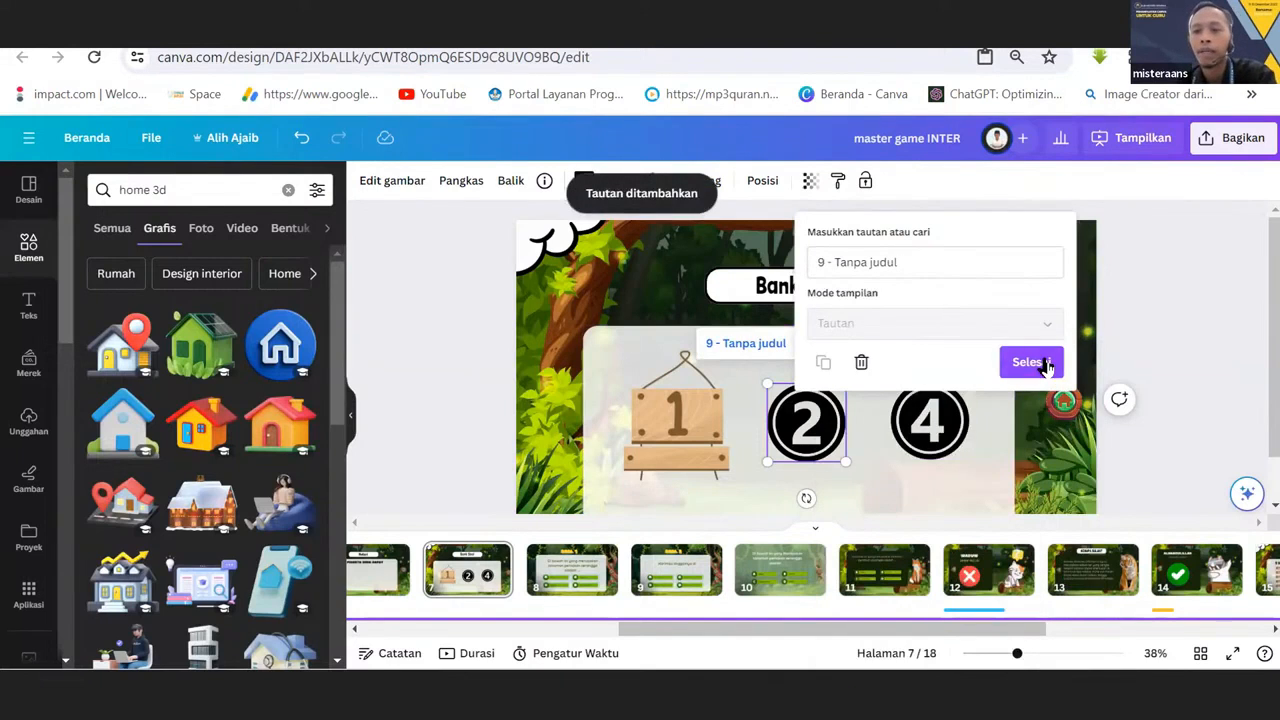
click(1045, 366)
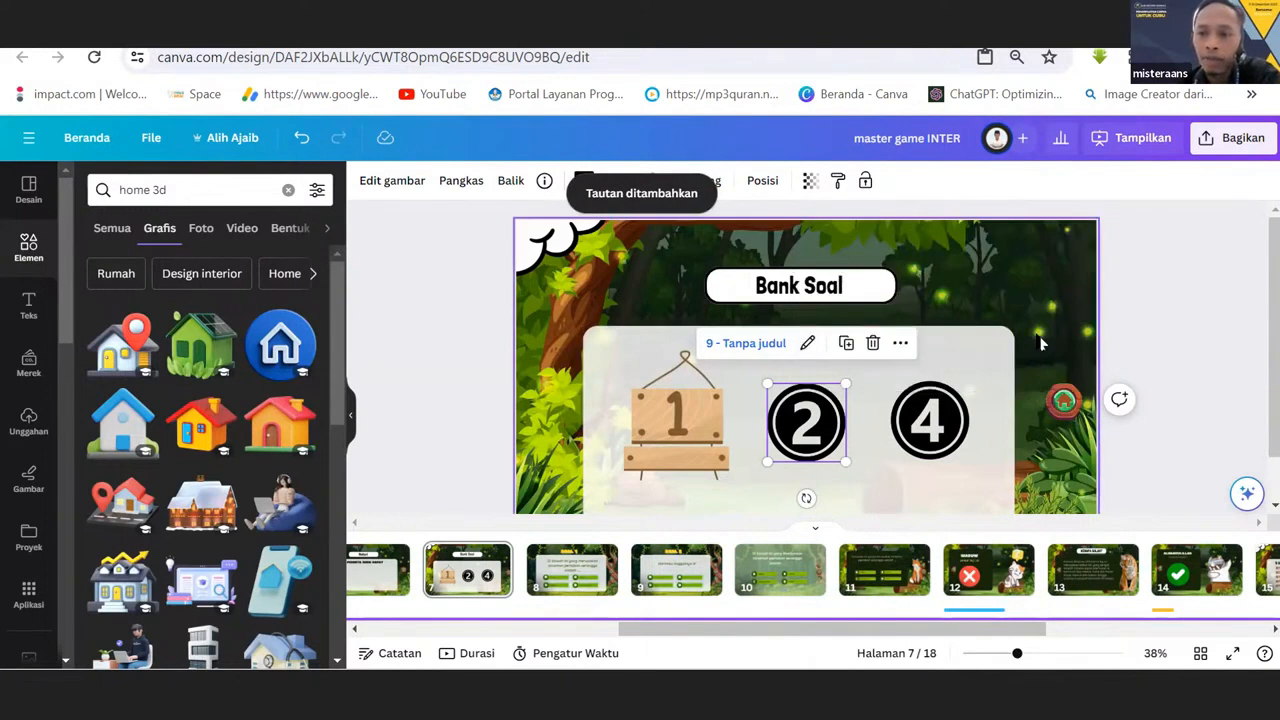
click(1040, 344)
Examine the page strip and the background music track from the first page to the last.
drag(903, 631, 1163, 640)
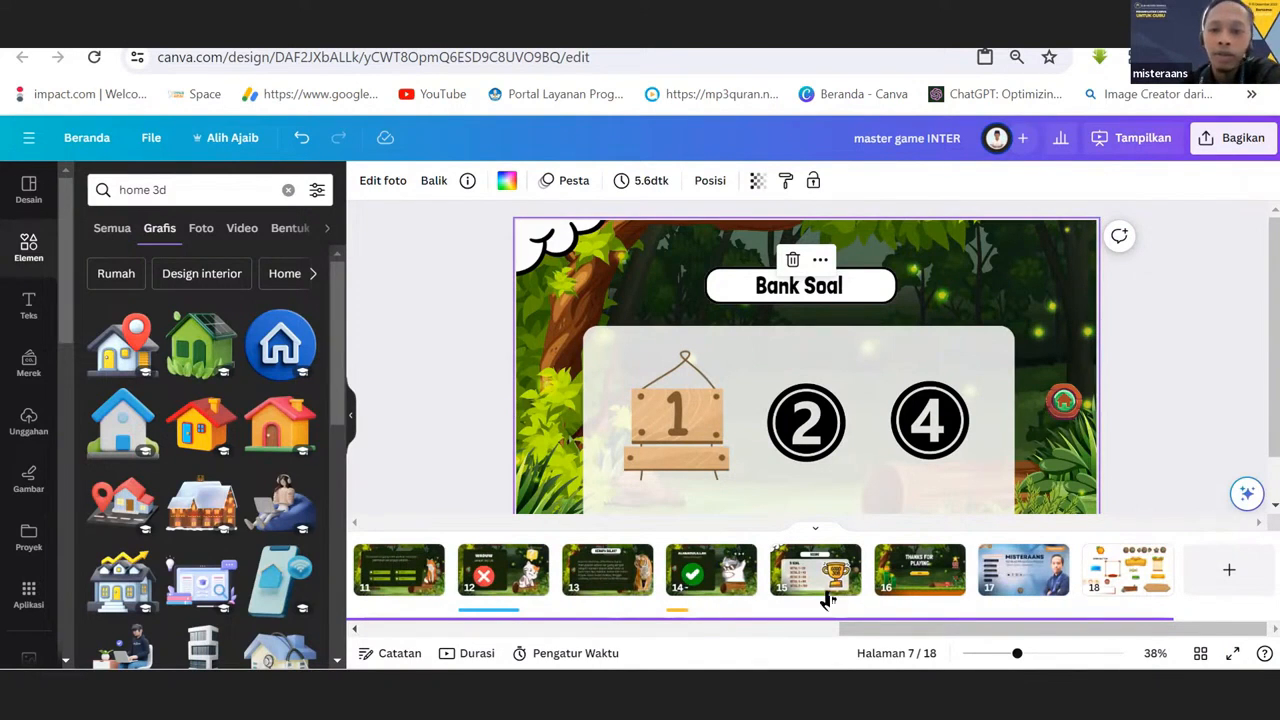
drag(858, 628, 374, 622)
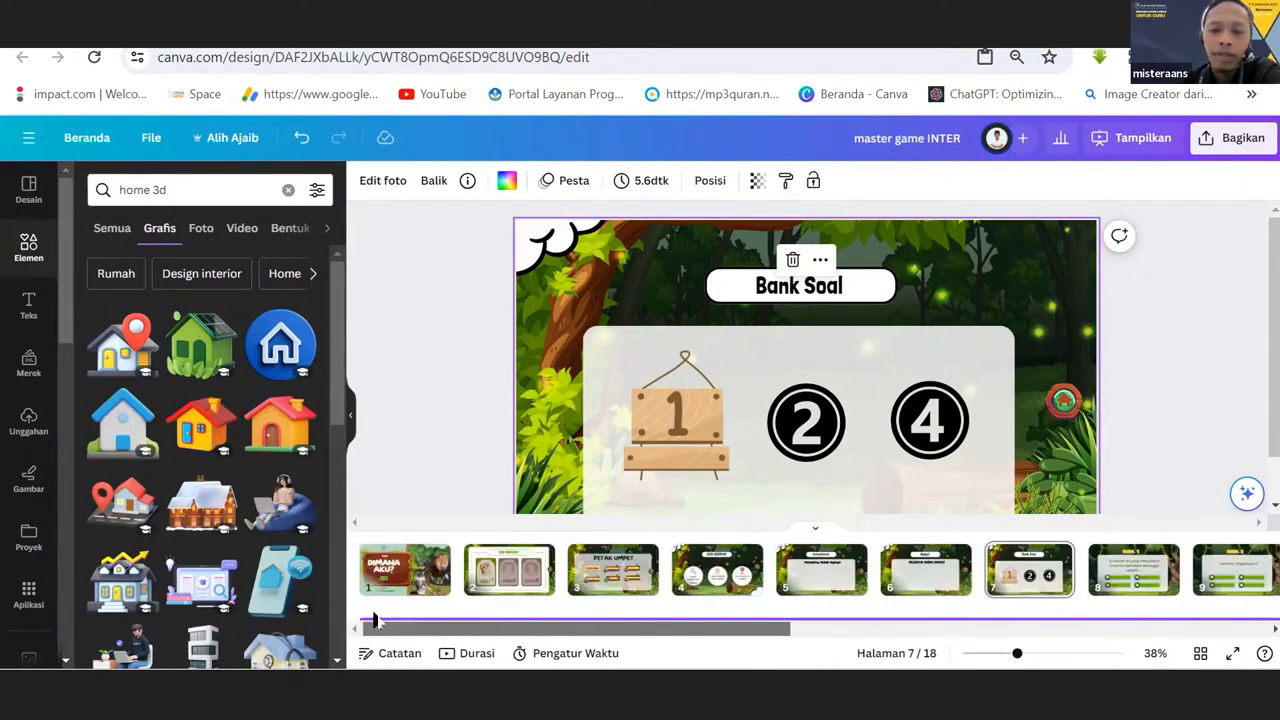
scroll(422, 391, down, 1)
scroll(510, 455, up, 1)
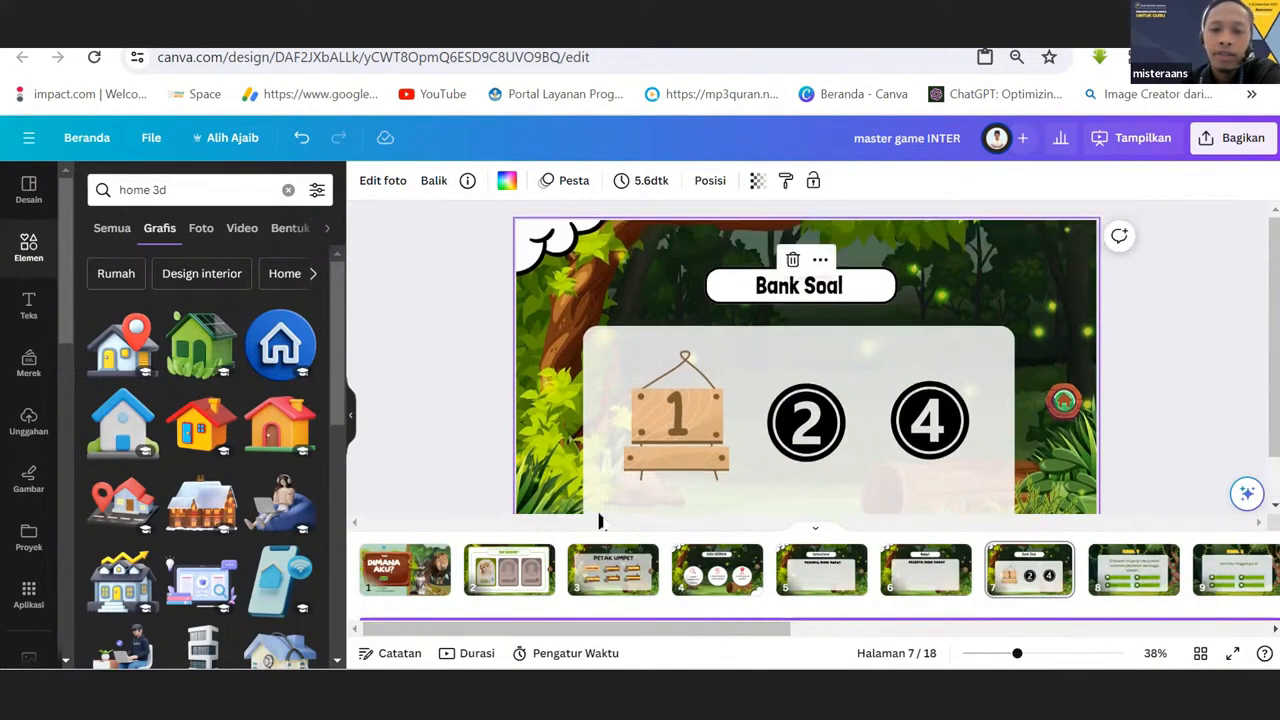
click(672, 623)
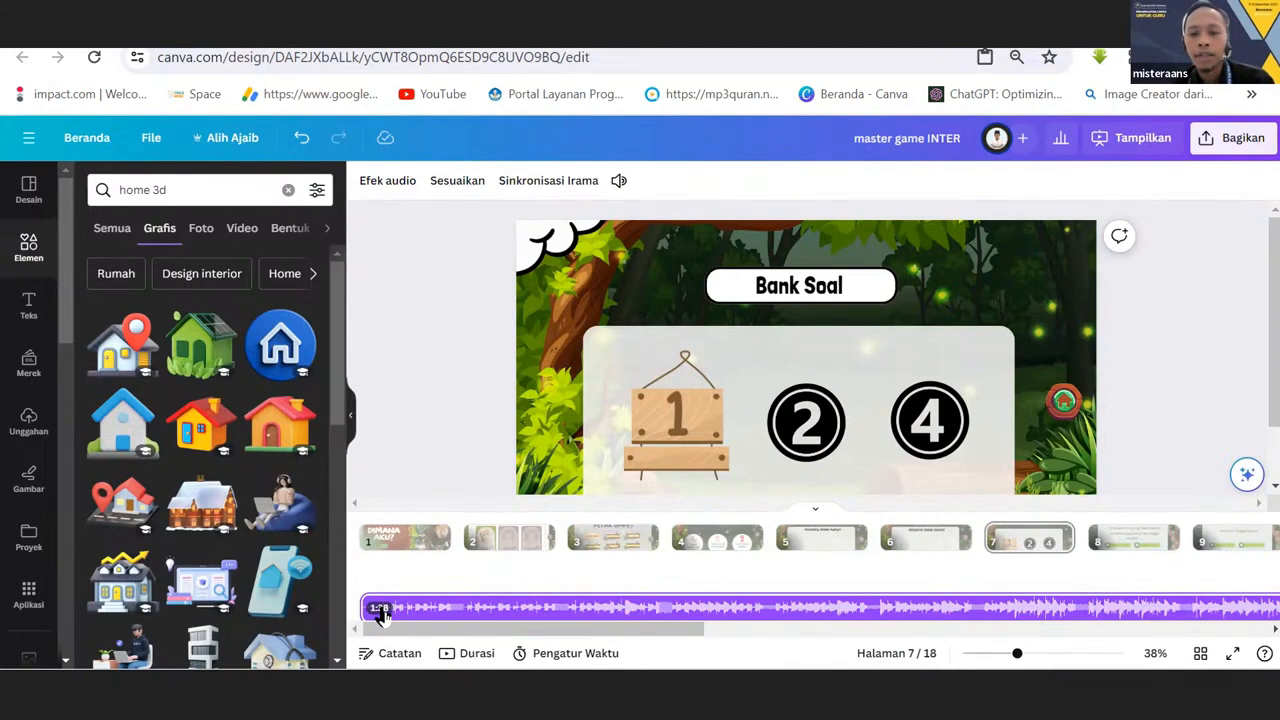
drag(400, 629, 928, 625)
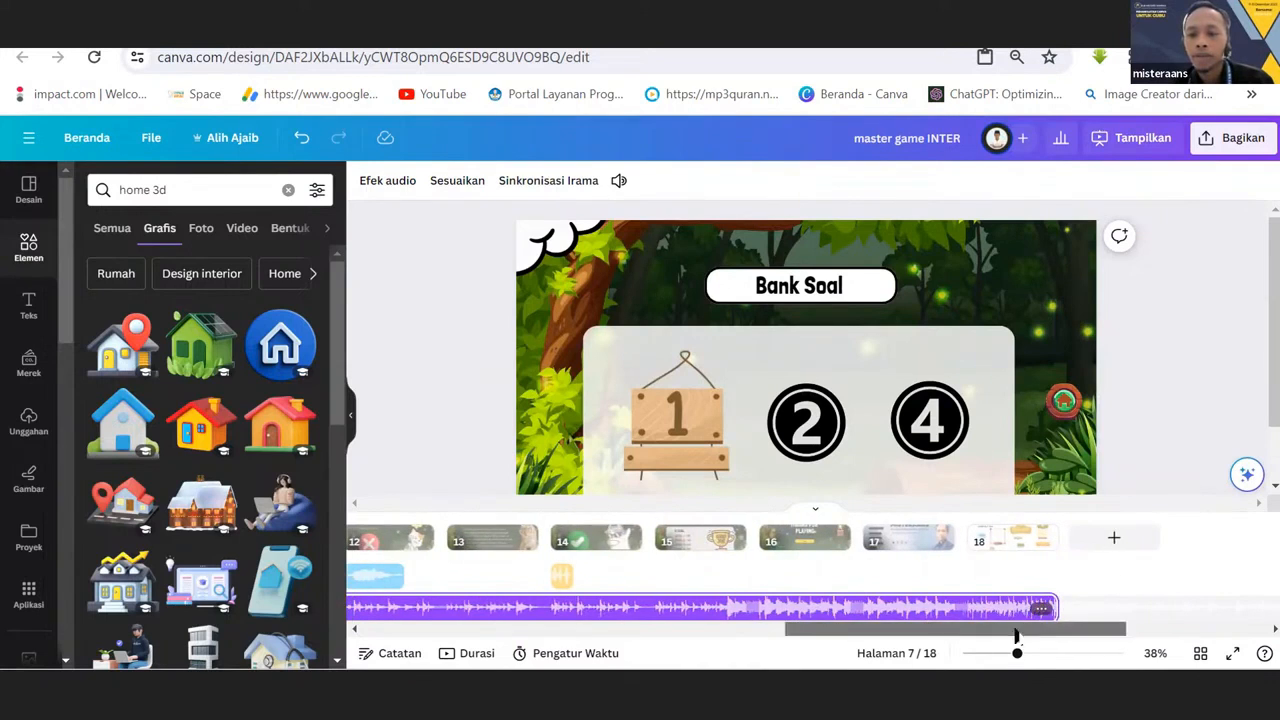
drag(1040, 628, 470, 622)
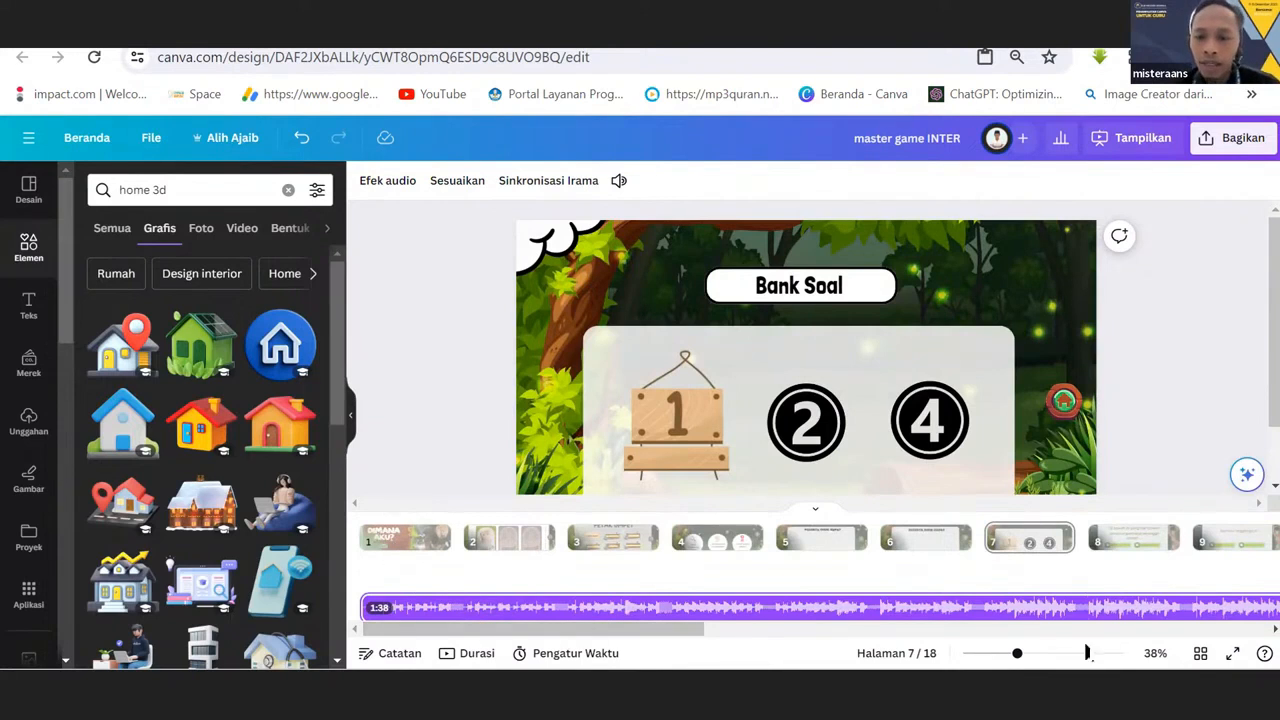
Show the design full screen and go back page by page from Bank Soal to the DIMANA AKU? cover.
click(1229, 660)
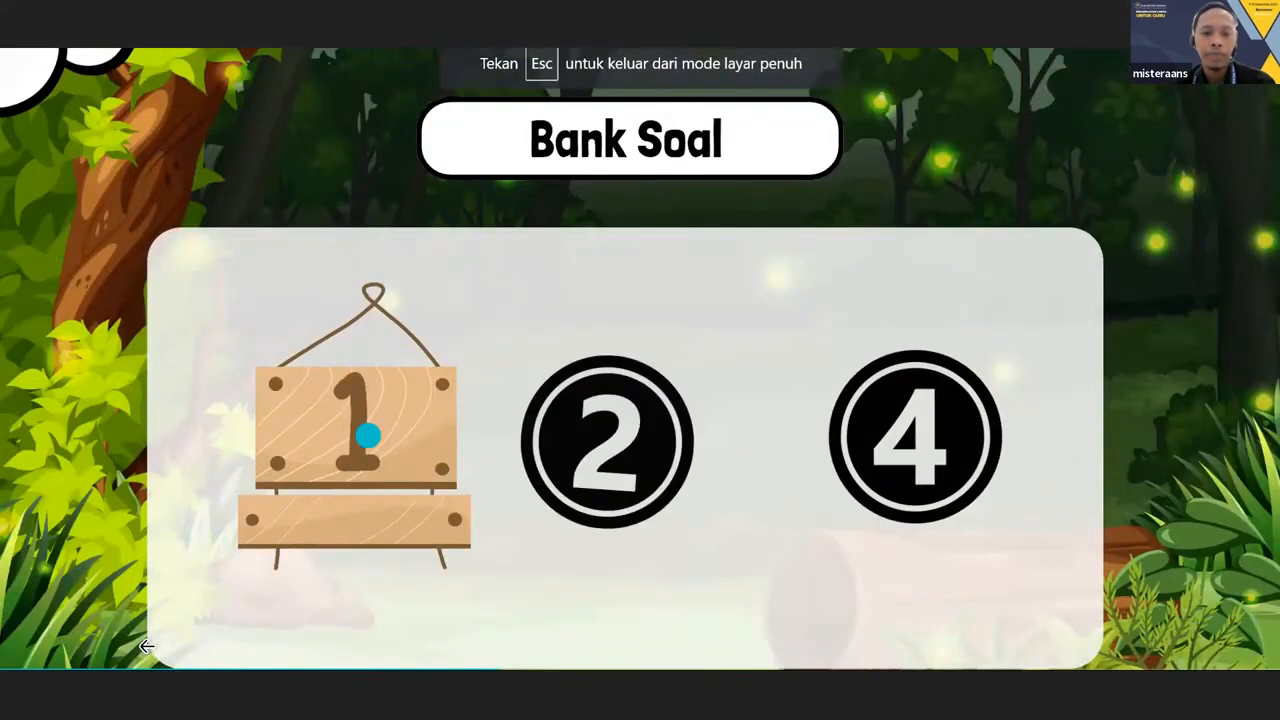
key(Left)
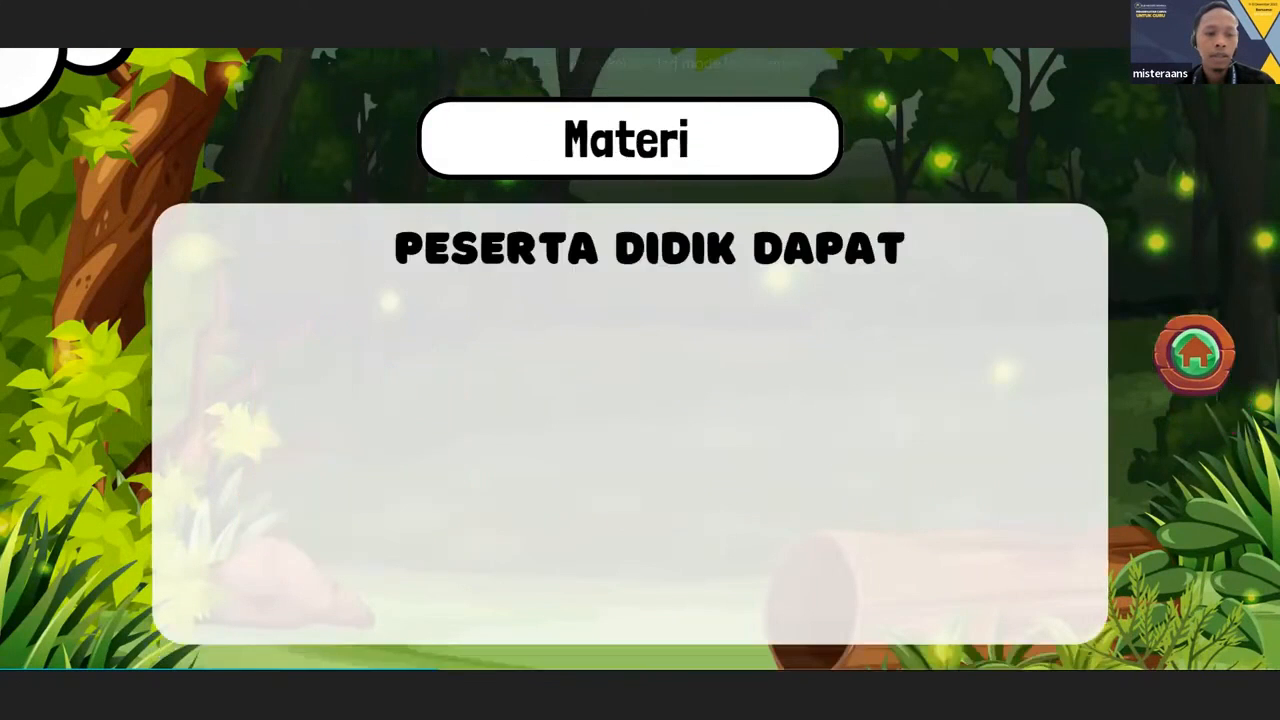
key(Left)
key(Left)
key(Left)
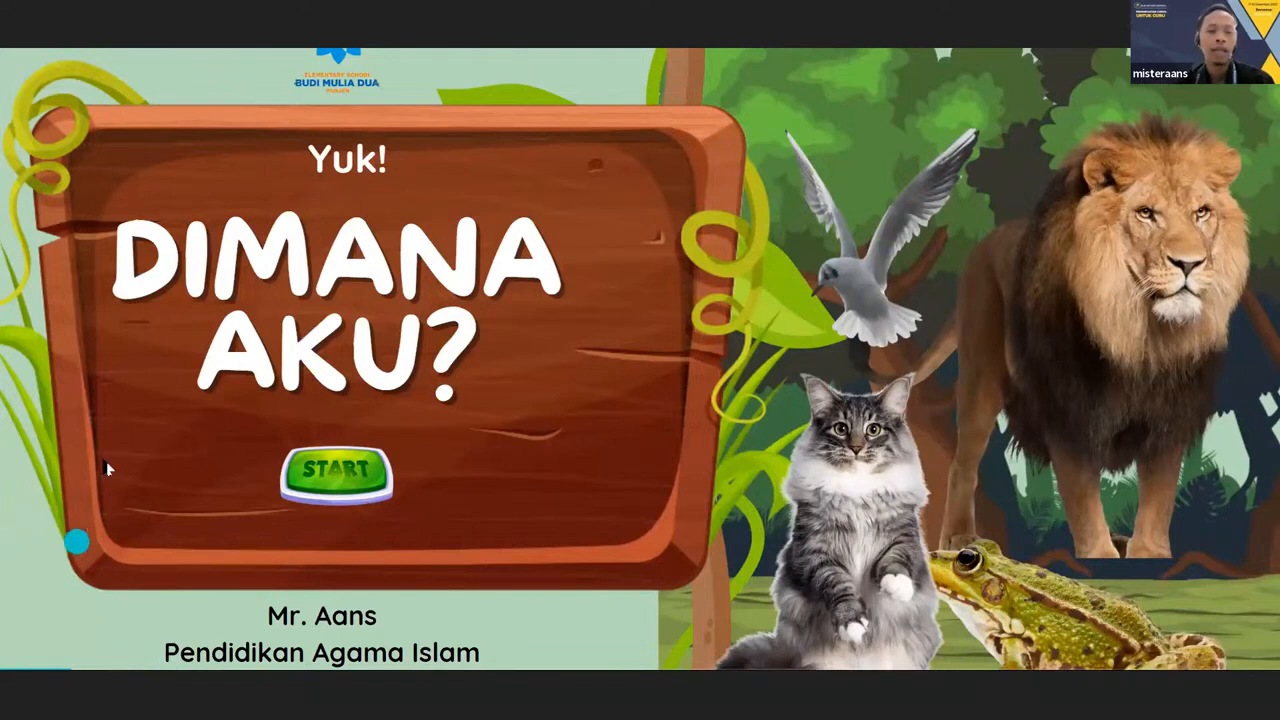
Start the presented game from its cover, enter LEVEL 1 and open BANK SOAL from the PETAK UMPET menu.
click(349, 478)
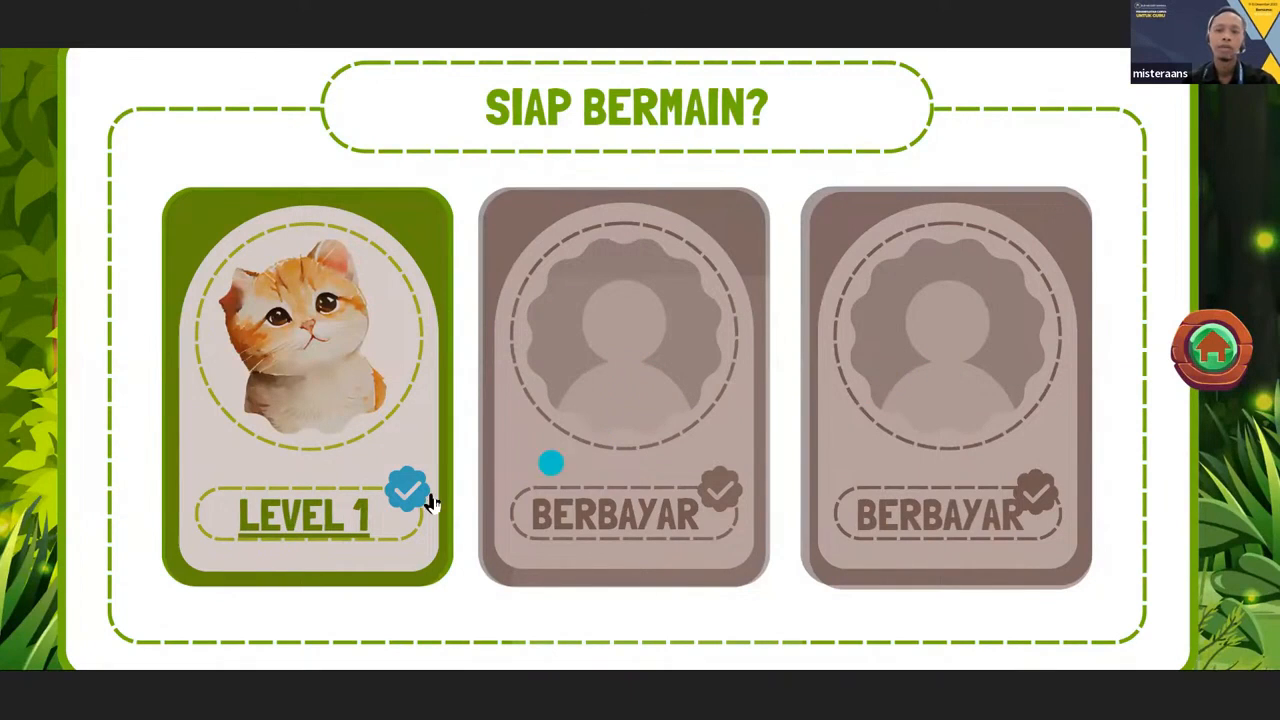
click(285, 360)
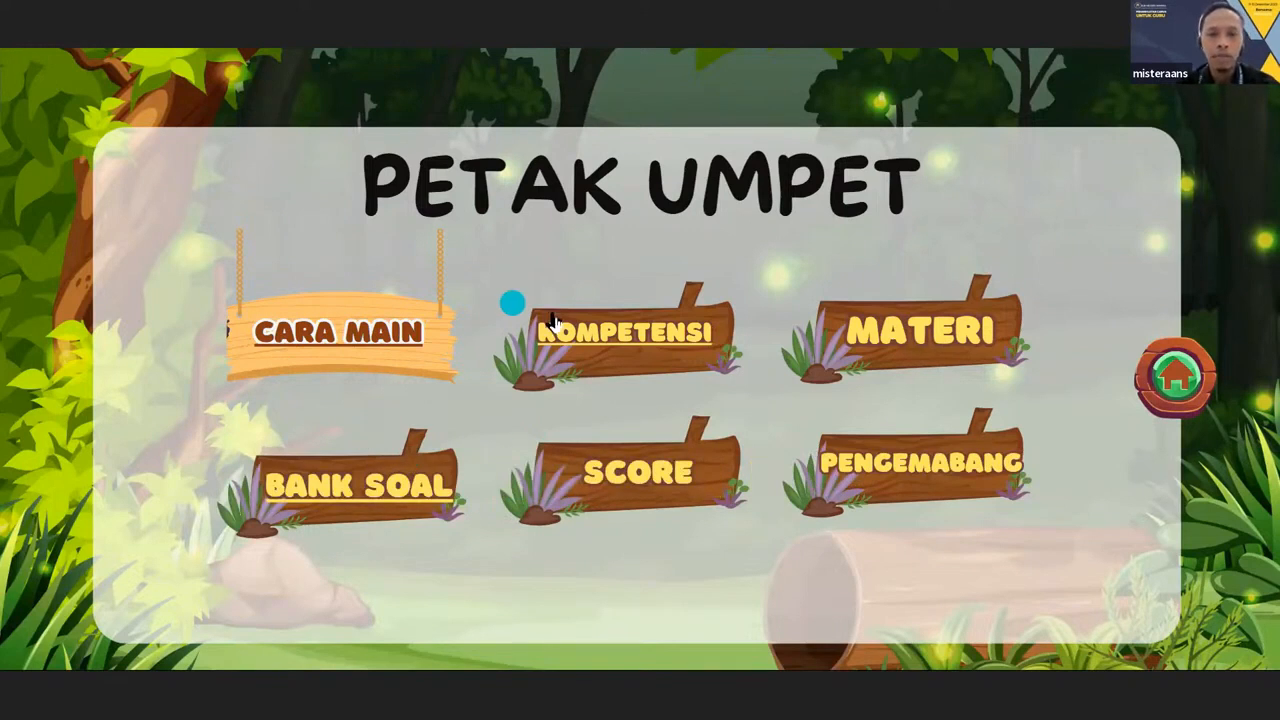
click(576, 337)
click(358, 320)
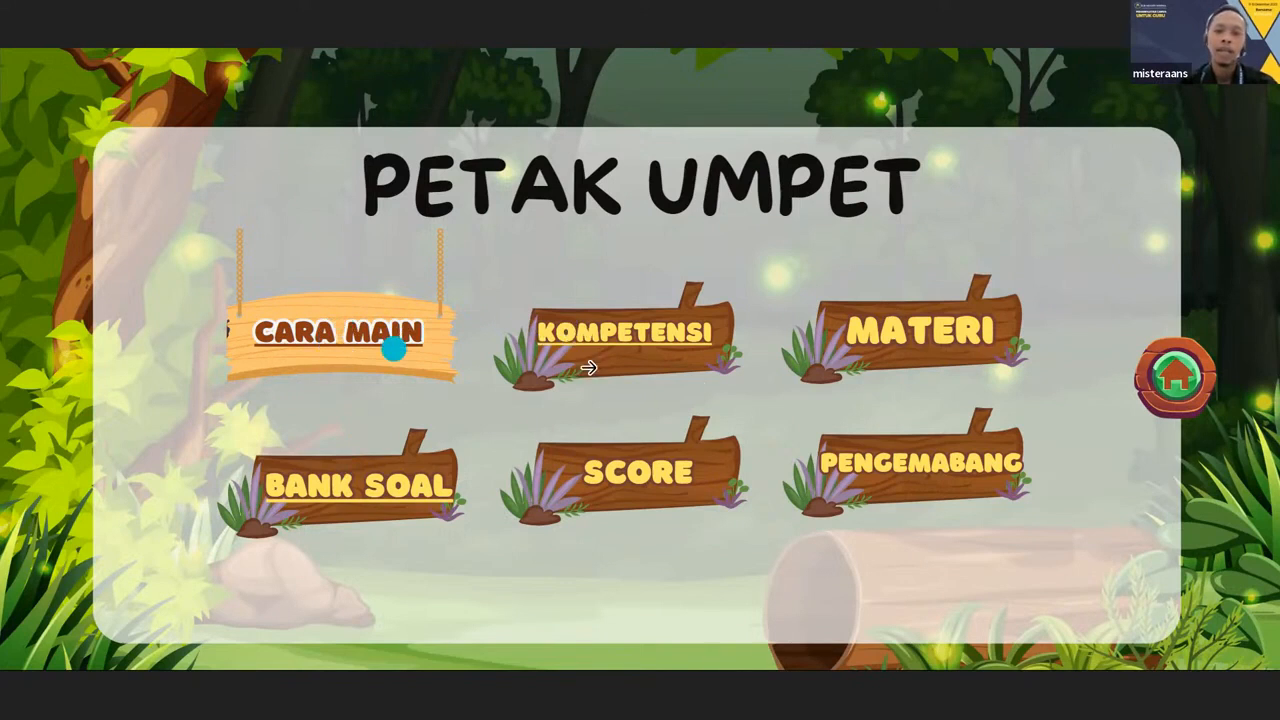
click(350, 490)
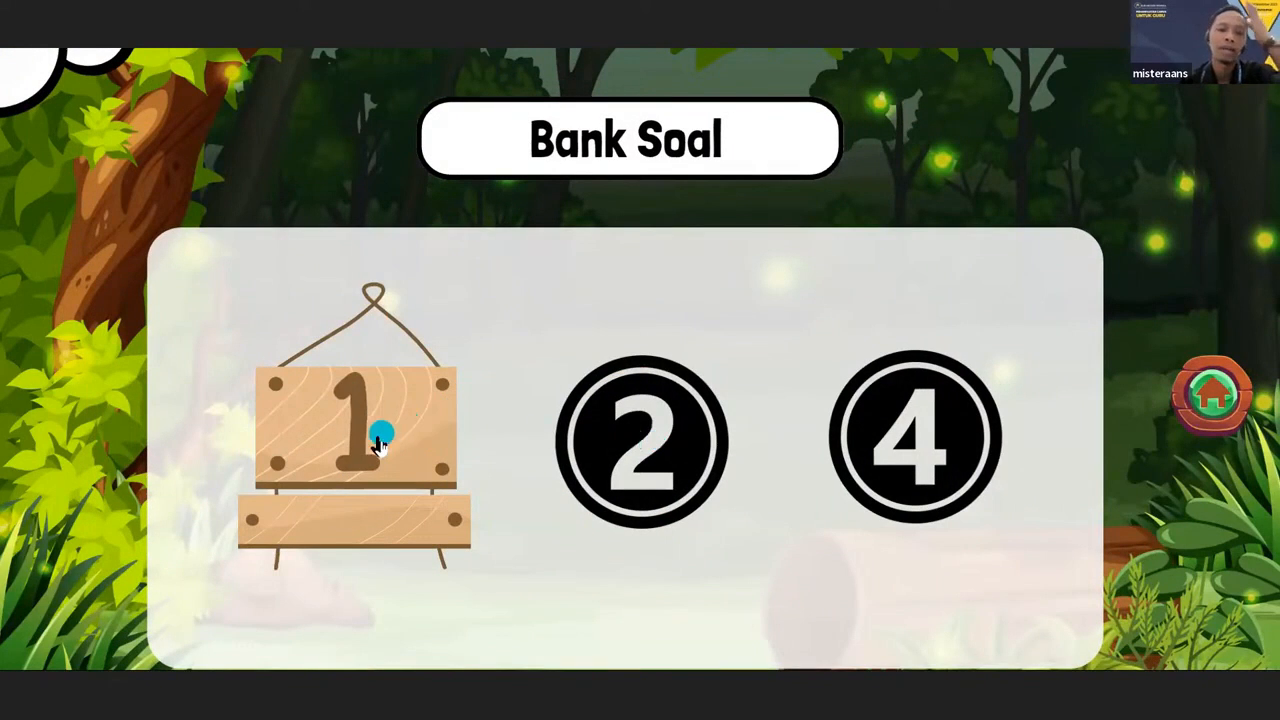
Test question 1 with the answers Kaktus and Kantung Semar, returning to the Bank Soal page after each.
click(378, 443)
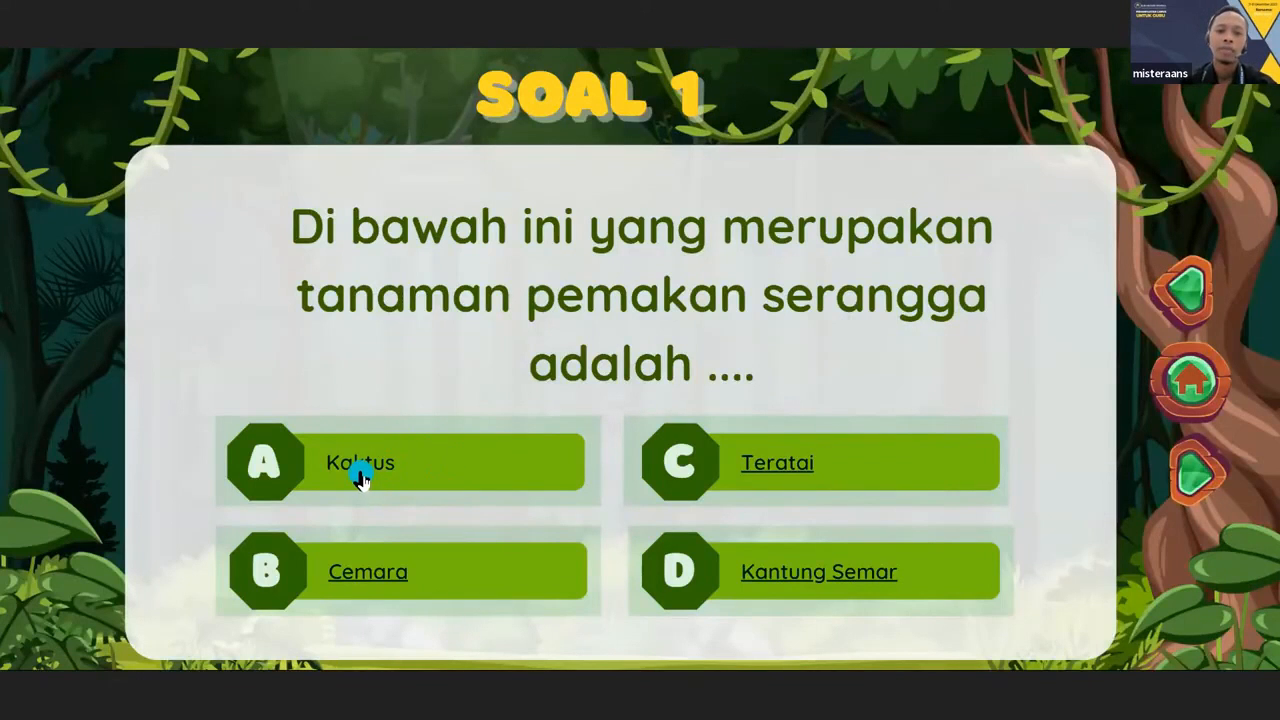
click(360, 472)
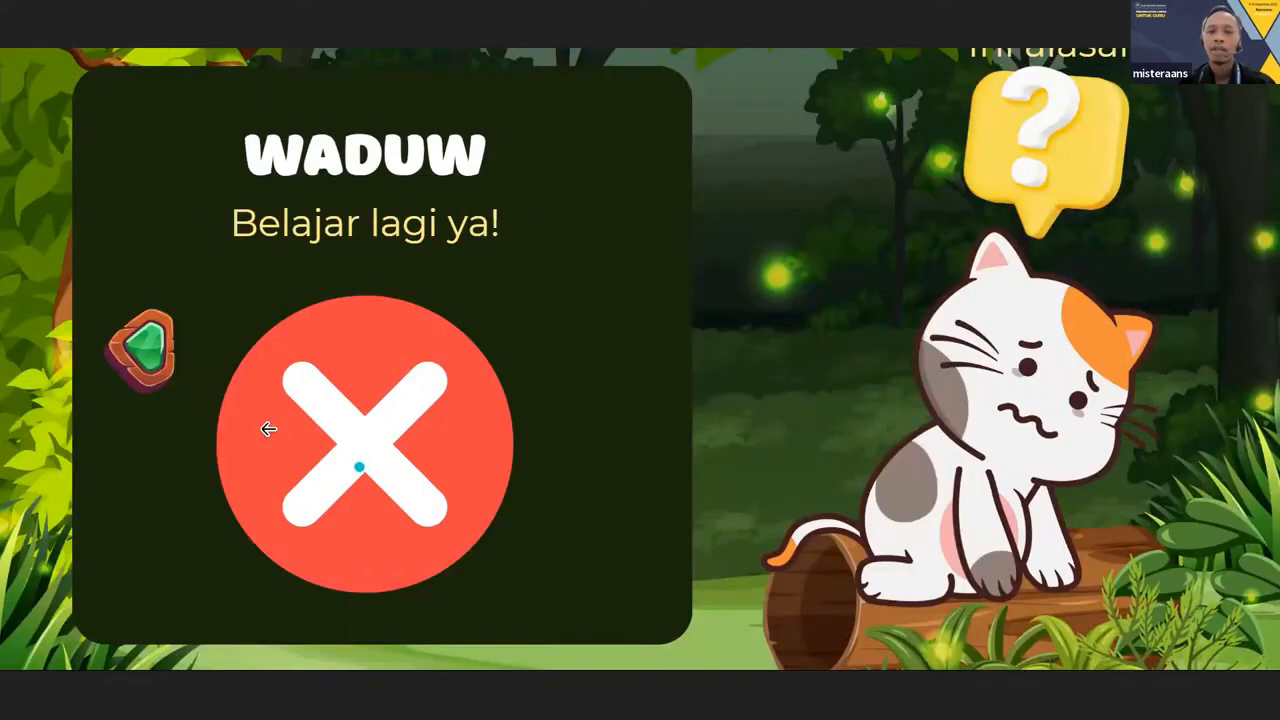
click(148, 352)
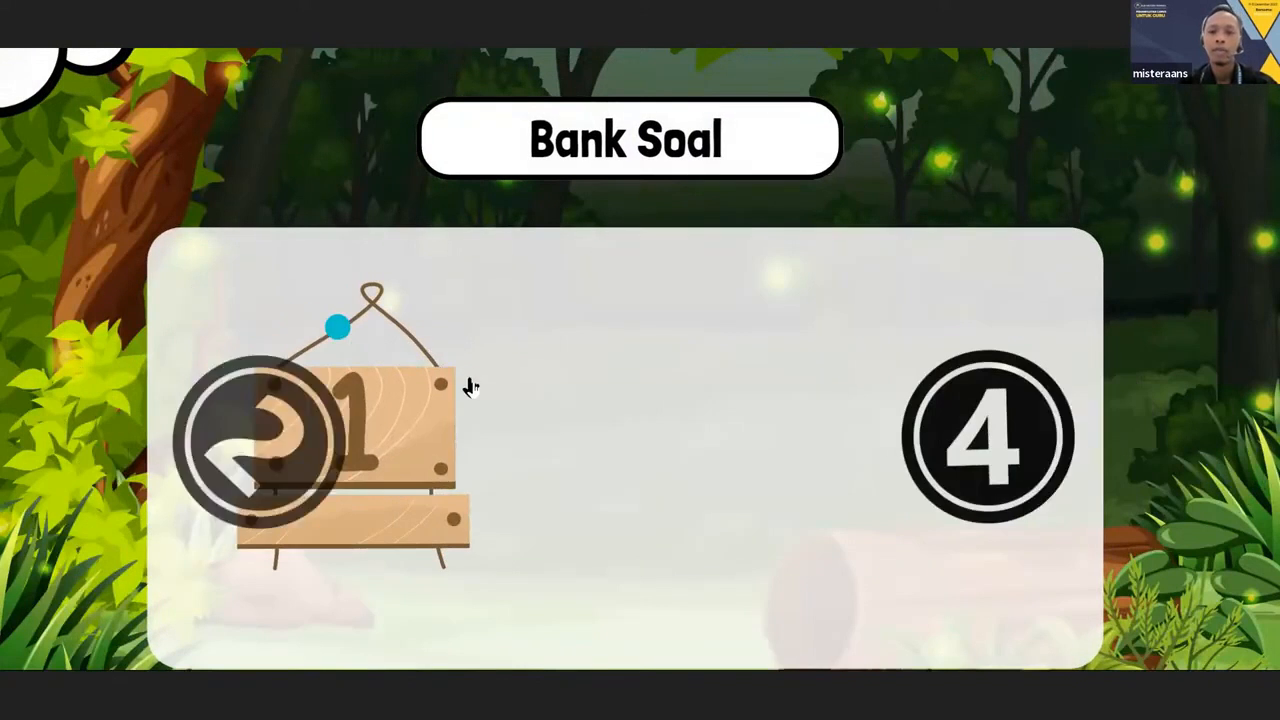
click(368, 440)
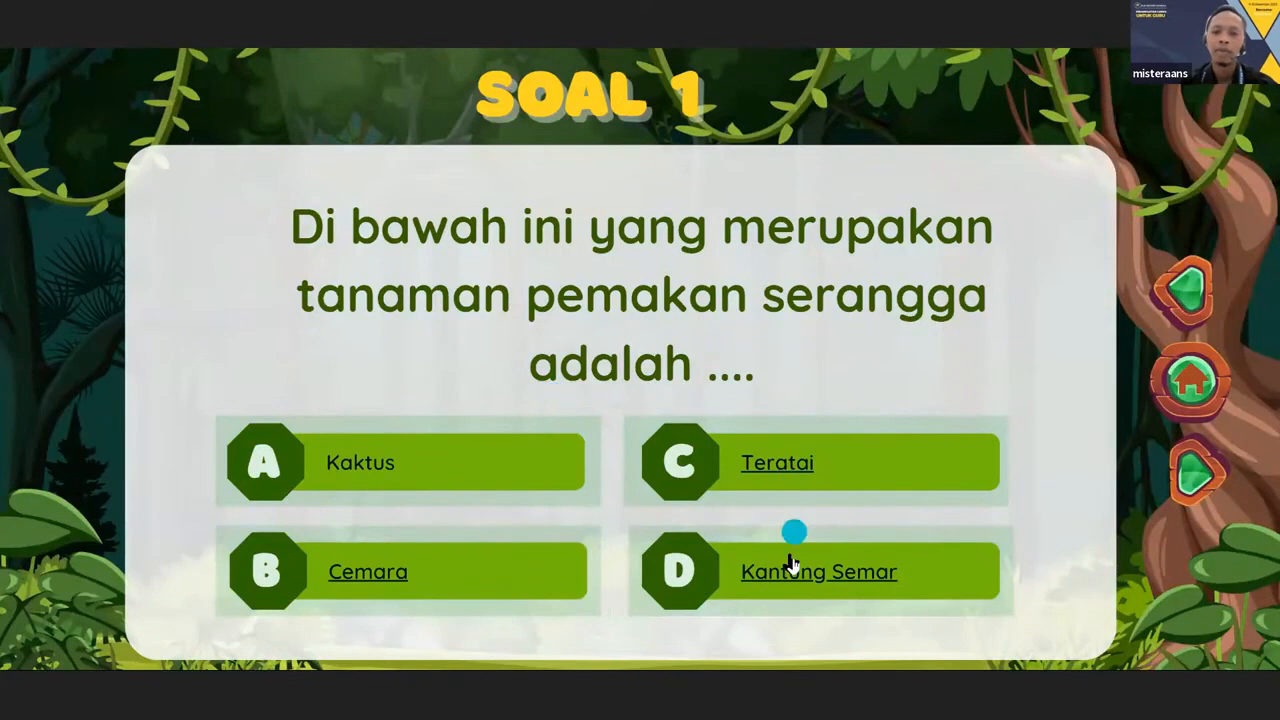
click(788, 573)
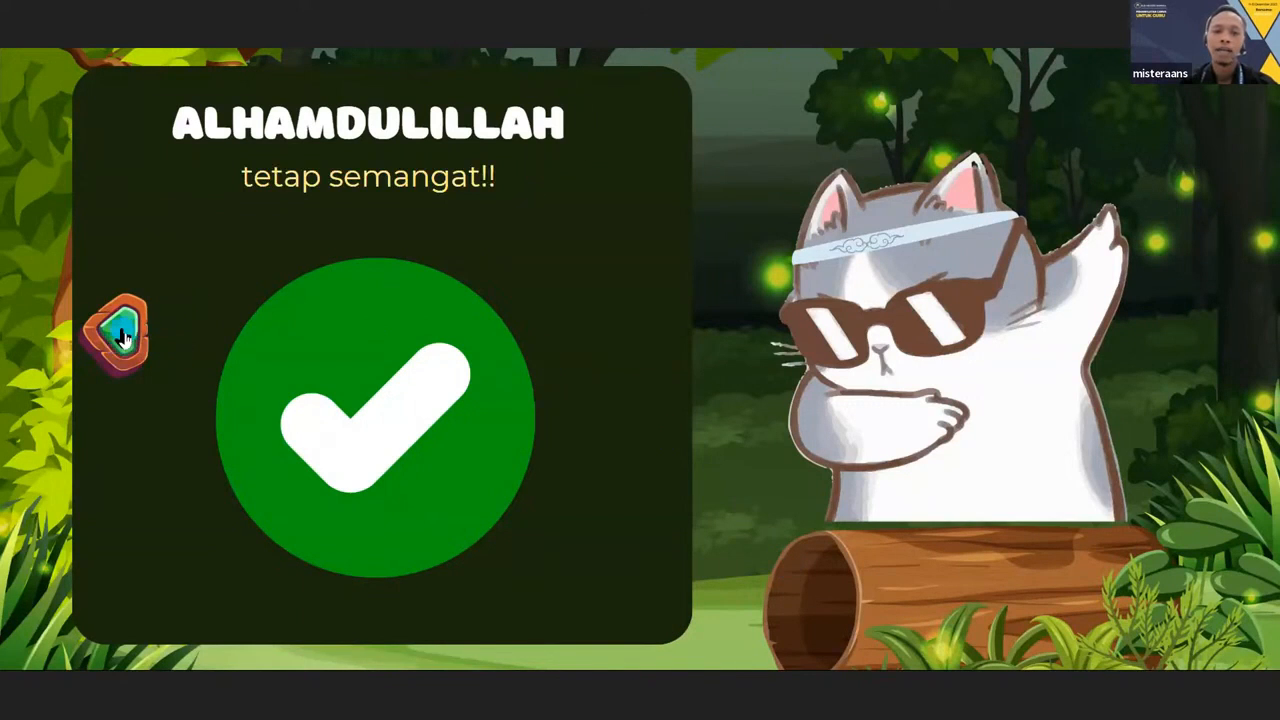
click(119, 332)
click(122, 329)
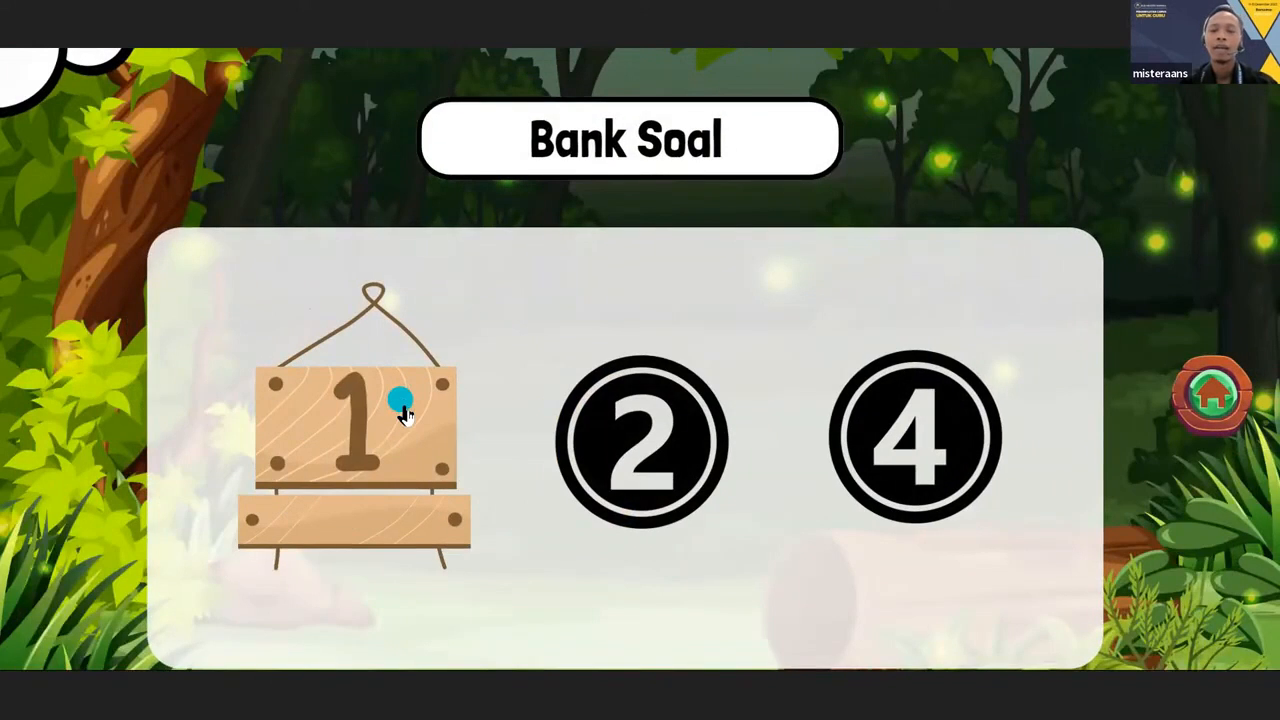
Test question 2 with the answer Hutan, return through Bank Soal to the main menu and leave the full-screen presentation.
click(645, 443)
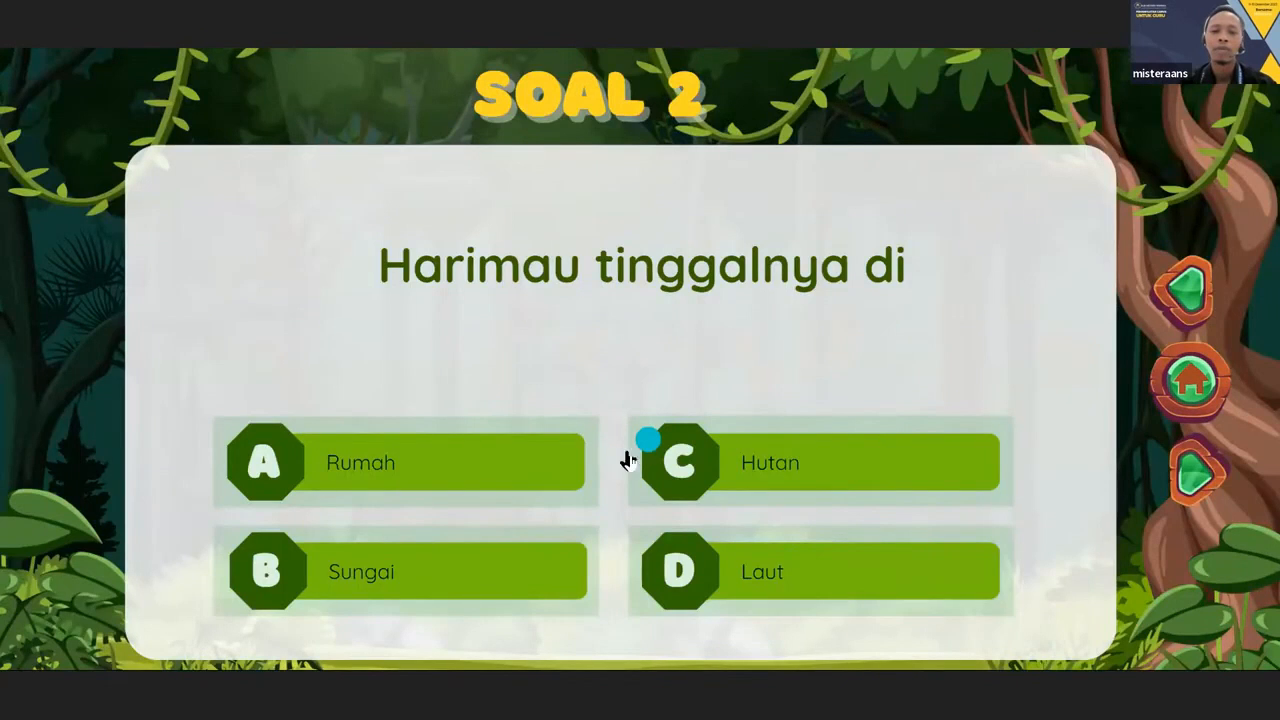
click(782, 472)
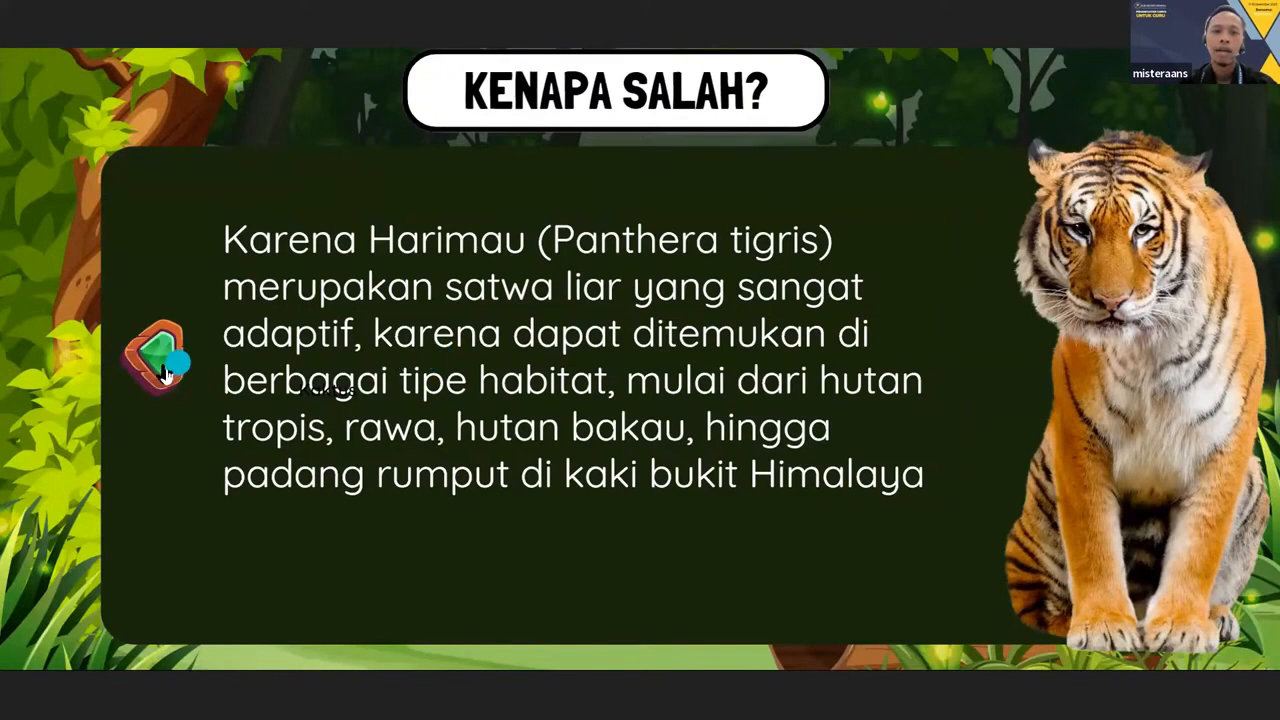
click(163, 368)
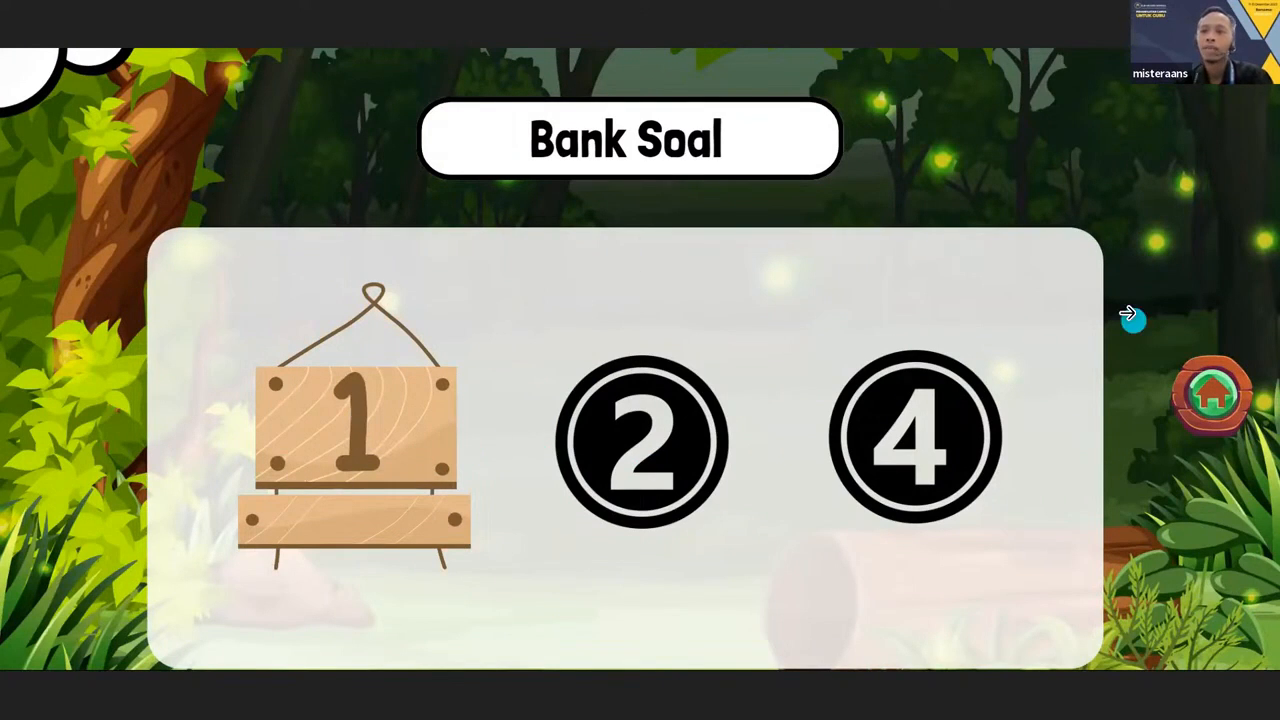
click(1203, 428)
key(Escape)
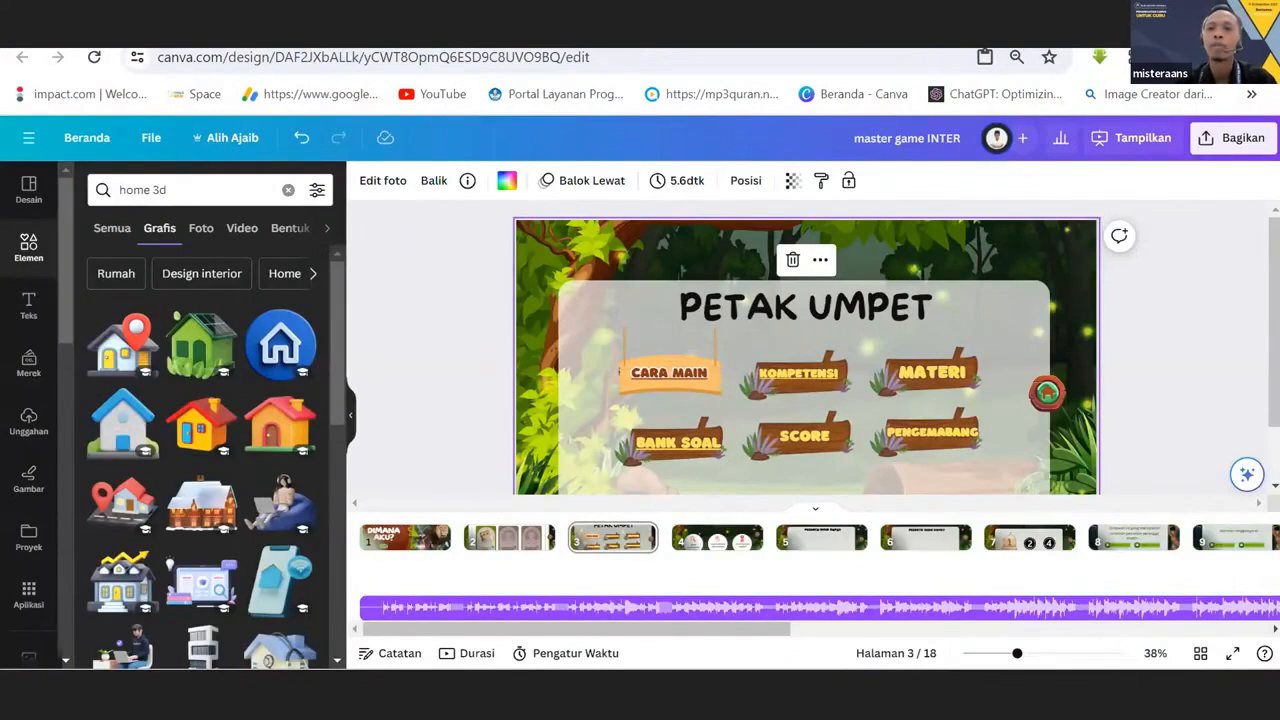
Select the back button on page 12 and browse the graphics library for "back" buttons.
drag(630, 630, 956, 630)
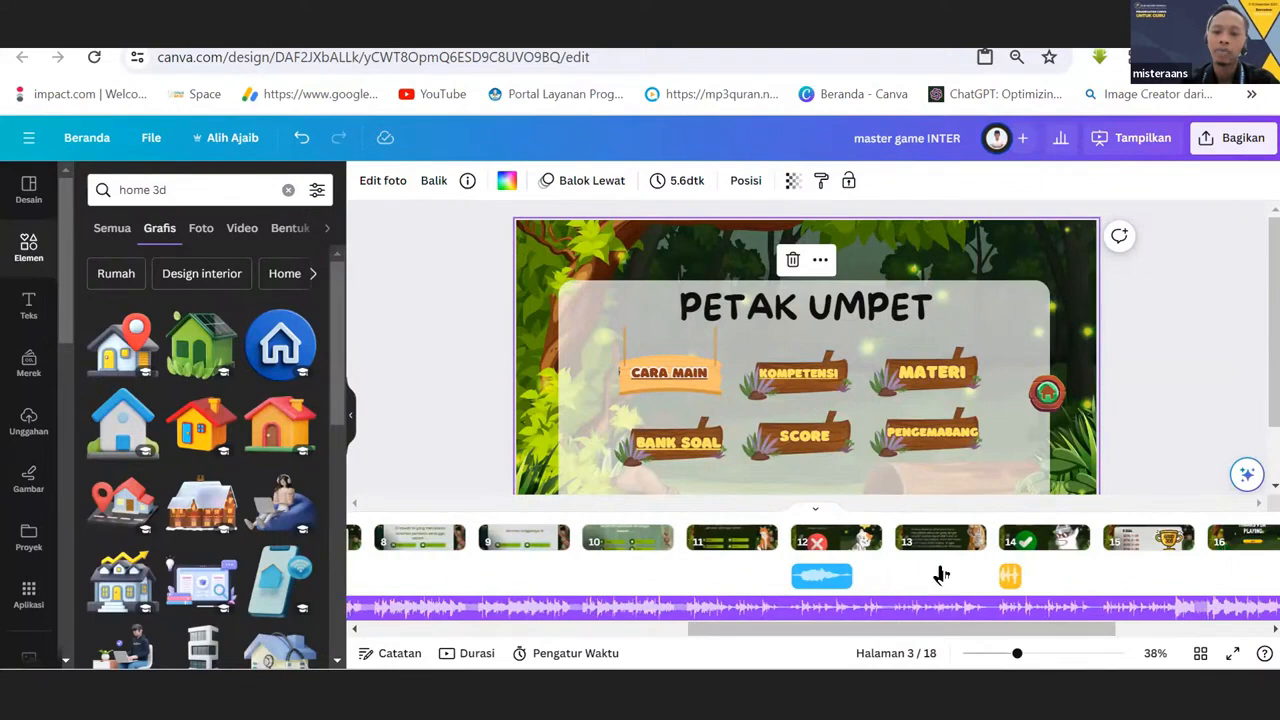
click(841, 541)
click(578, 379)
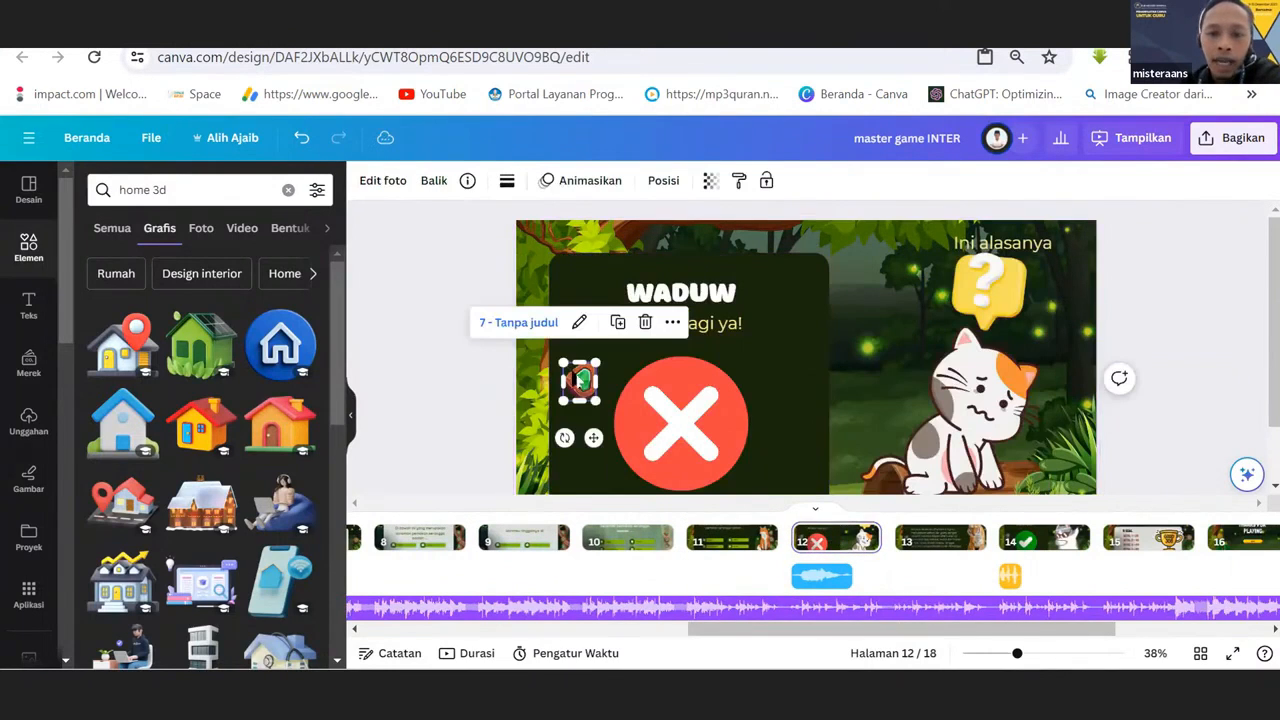
click(172, 192)
text(b)
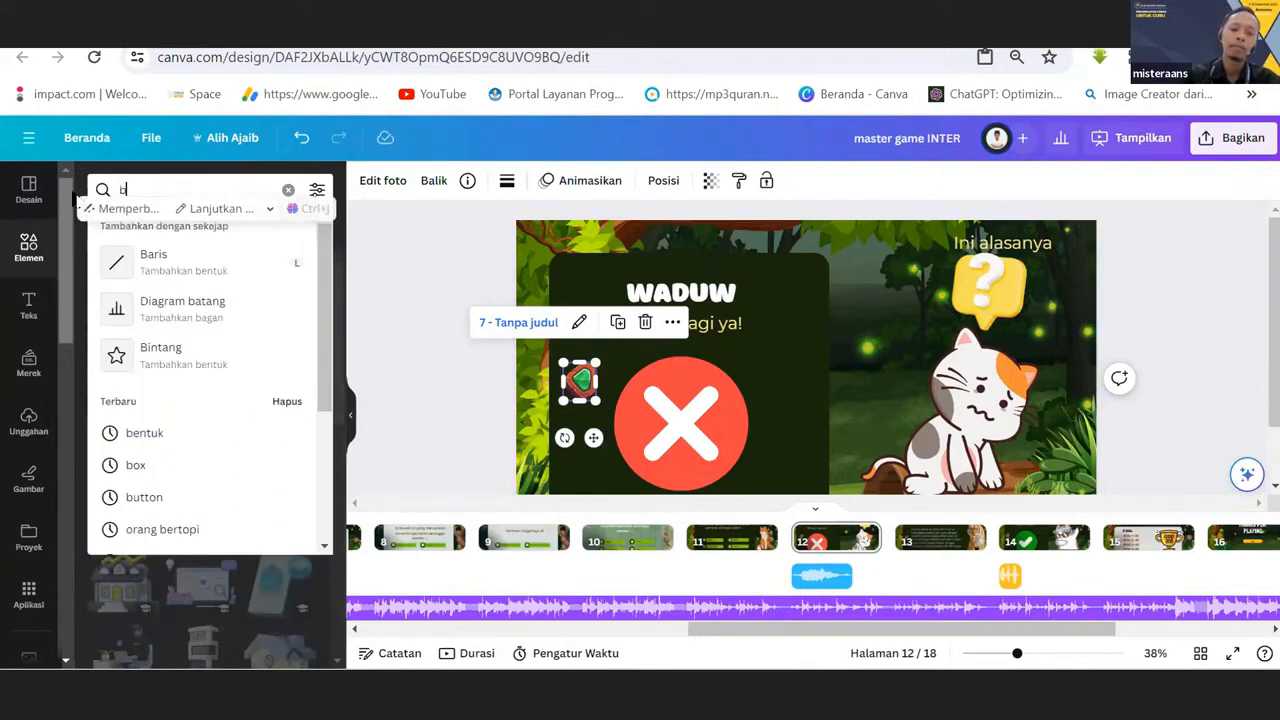
text(ack)
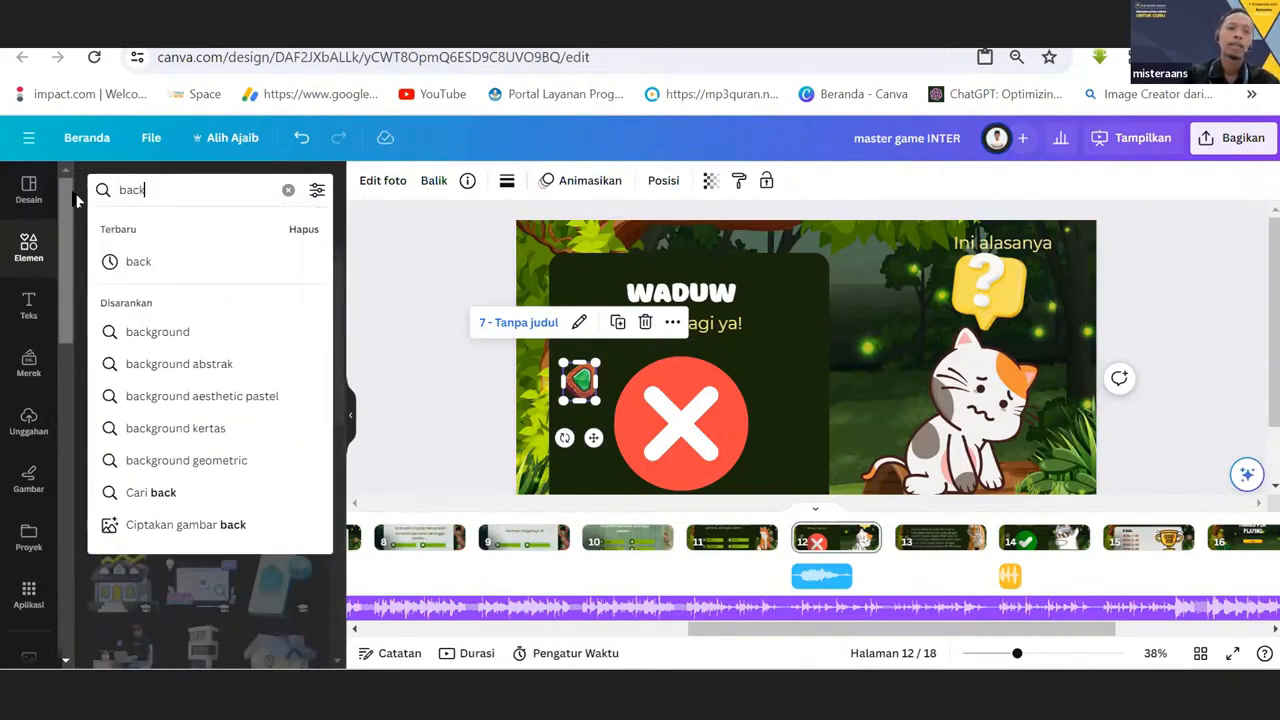
key(Return)
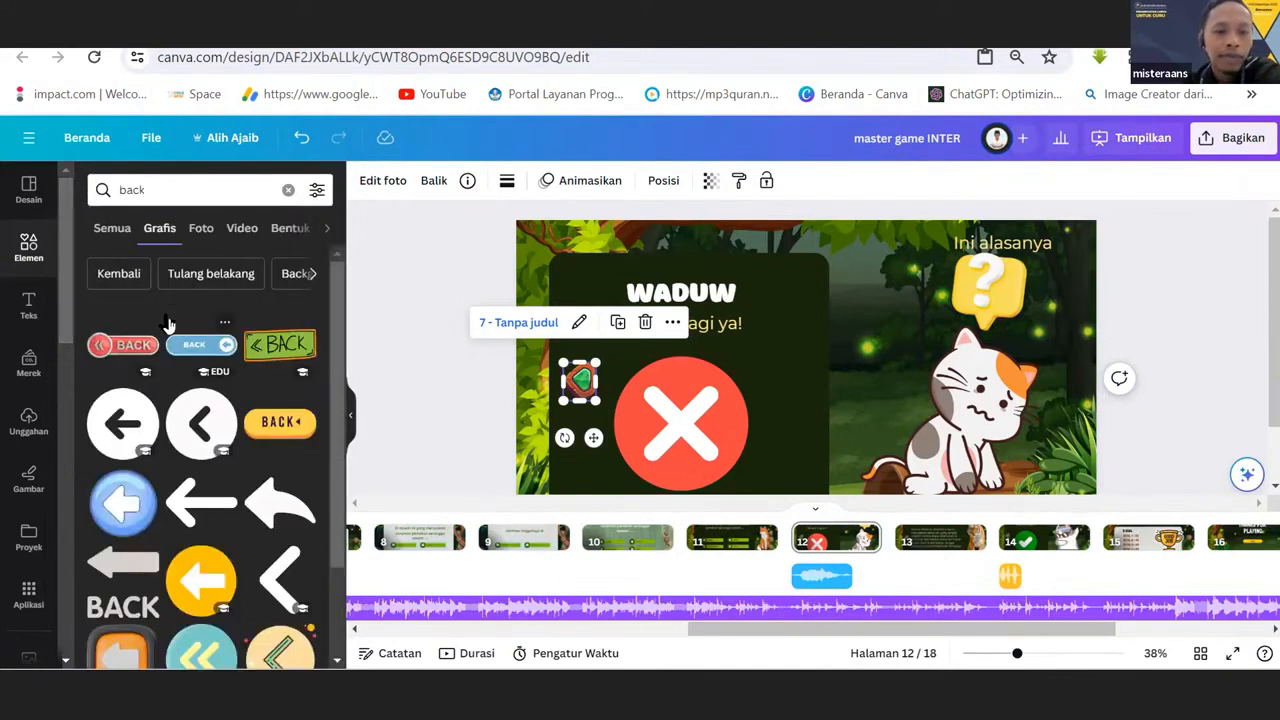
scroll(349, 403, down, 2)
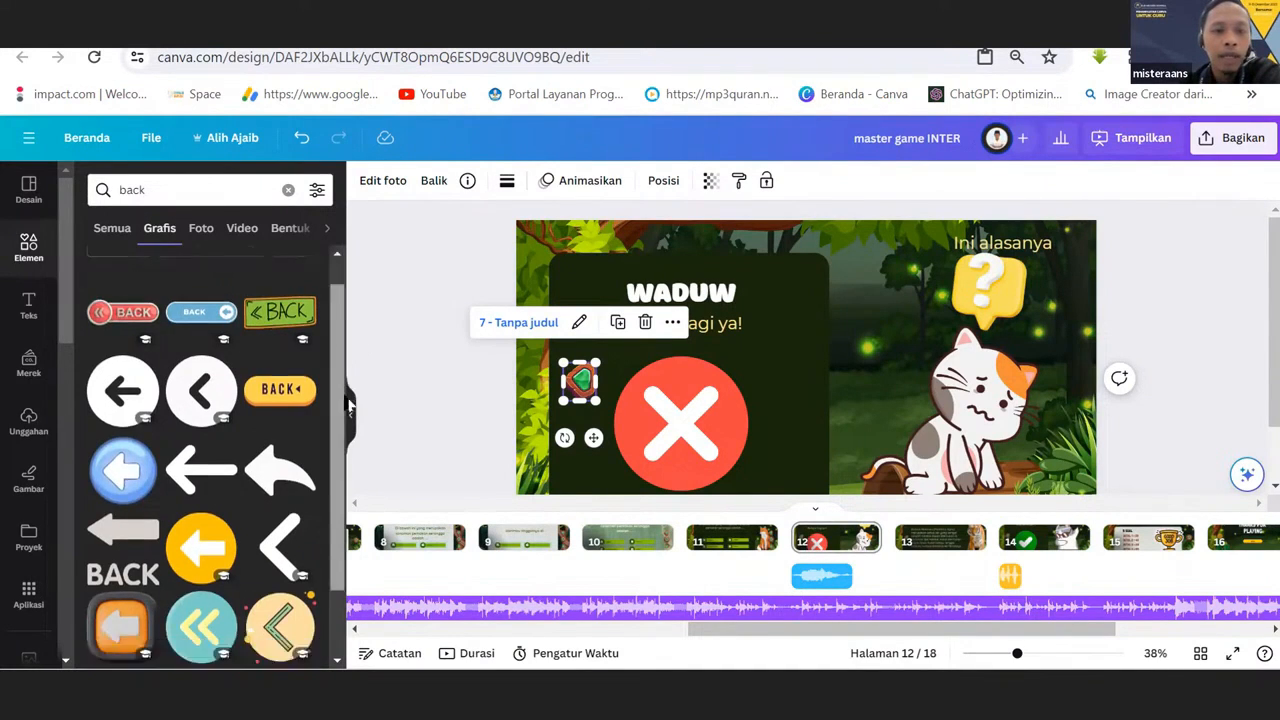
scroll(349, 403, down, 5)
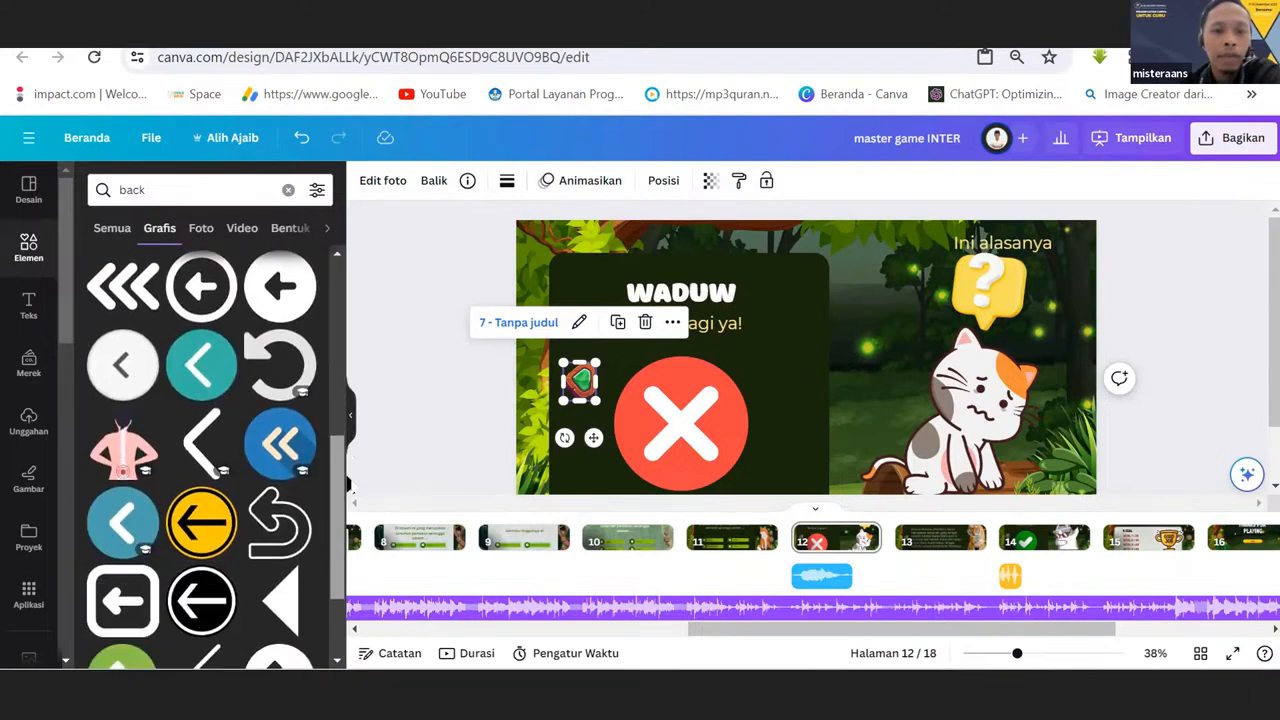
drag(349, 485, 345, 306)
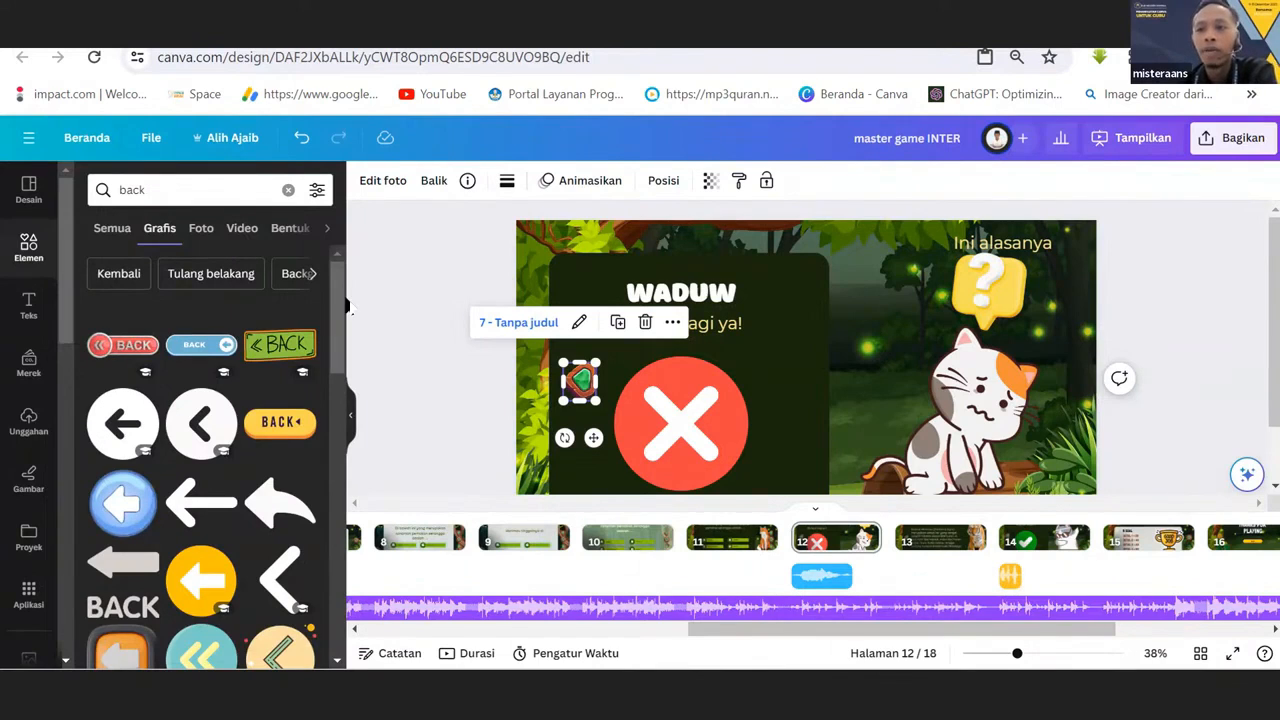
Check the page link of the green back button on the WADUW page.
click(735, 328)
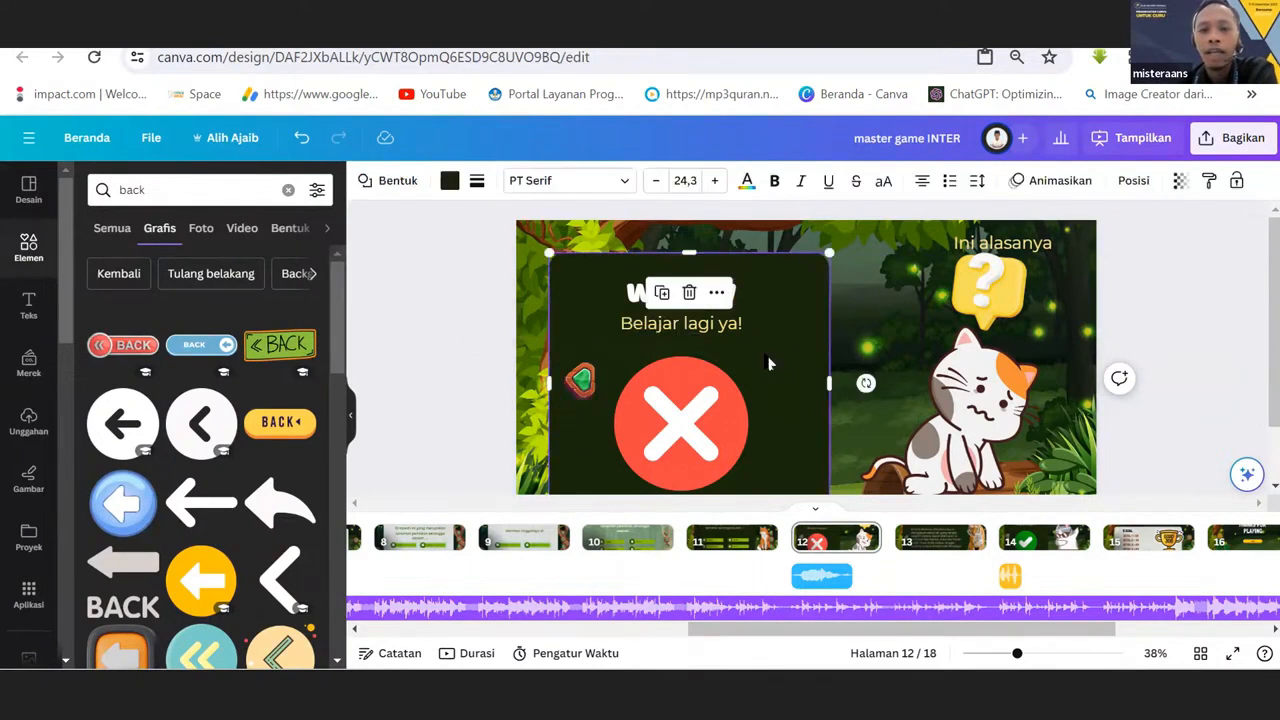
click(579, 390)
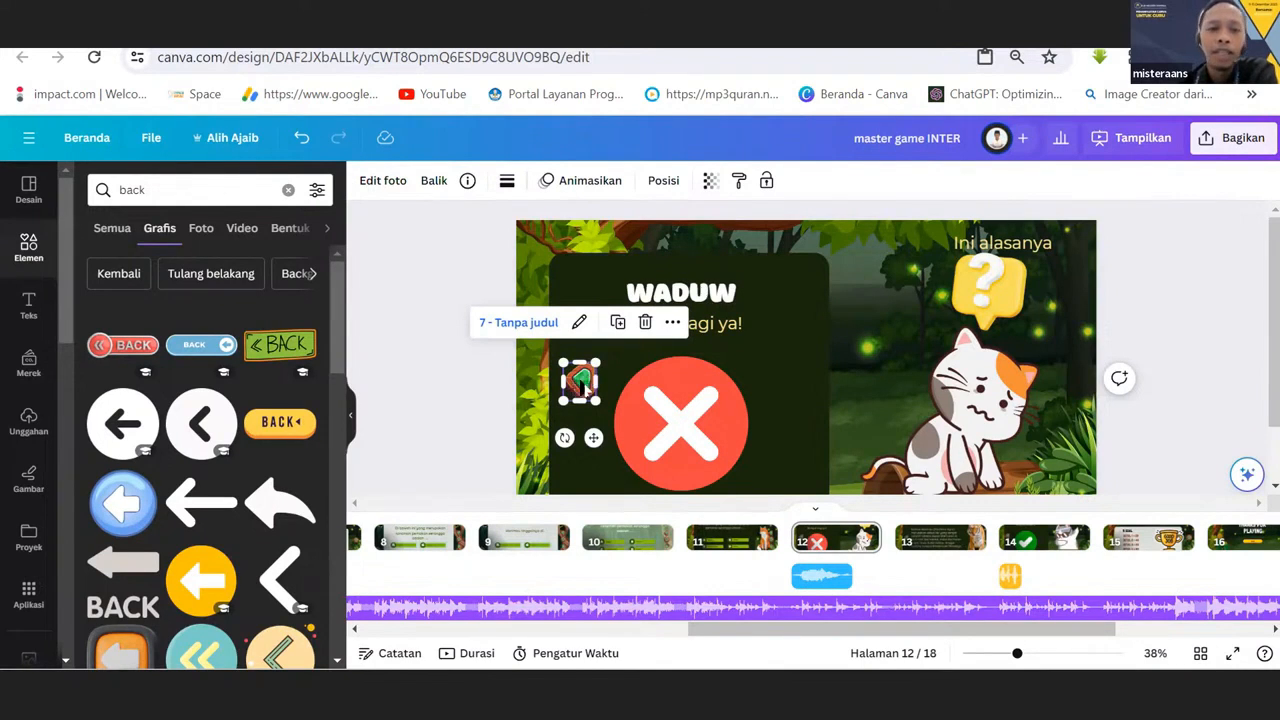
click(877, 333)
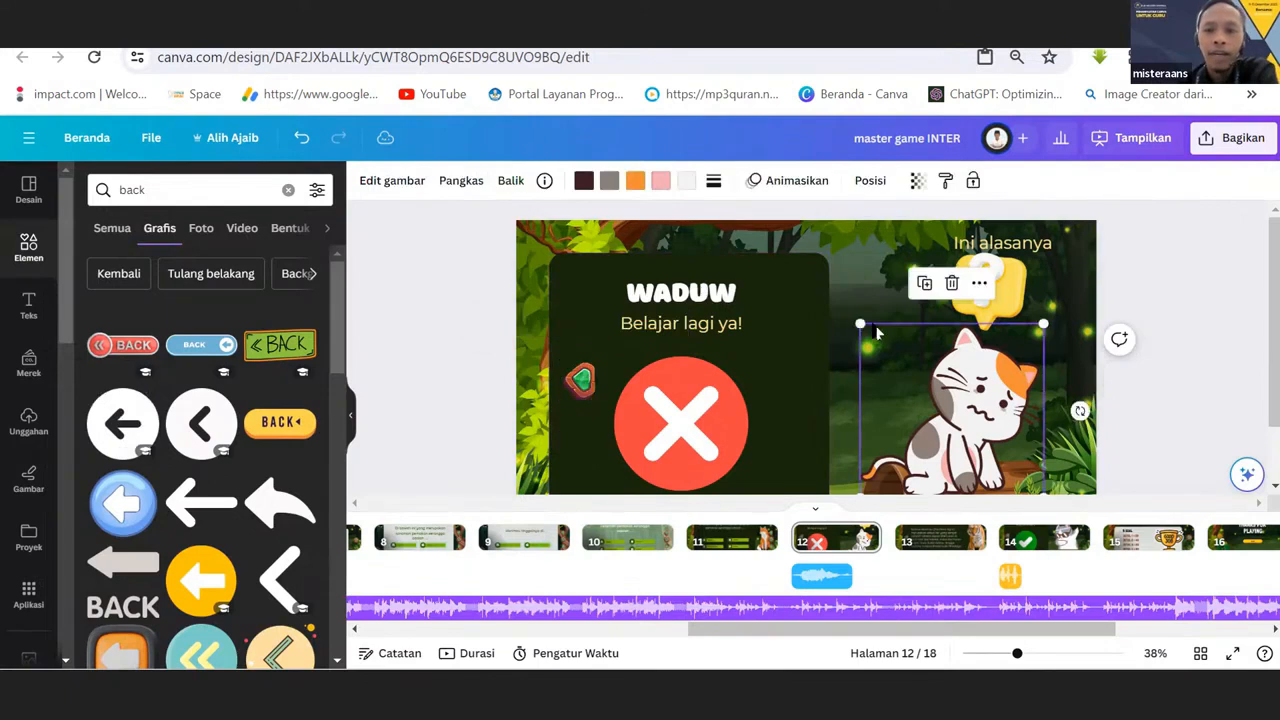
click(584, 388)
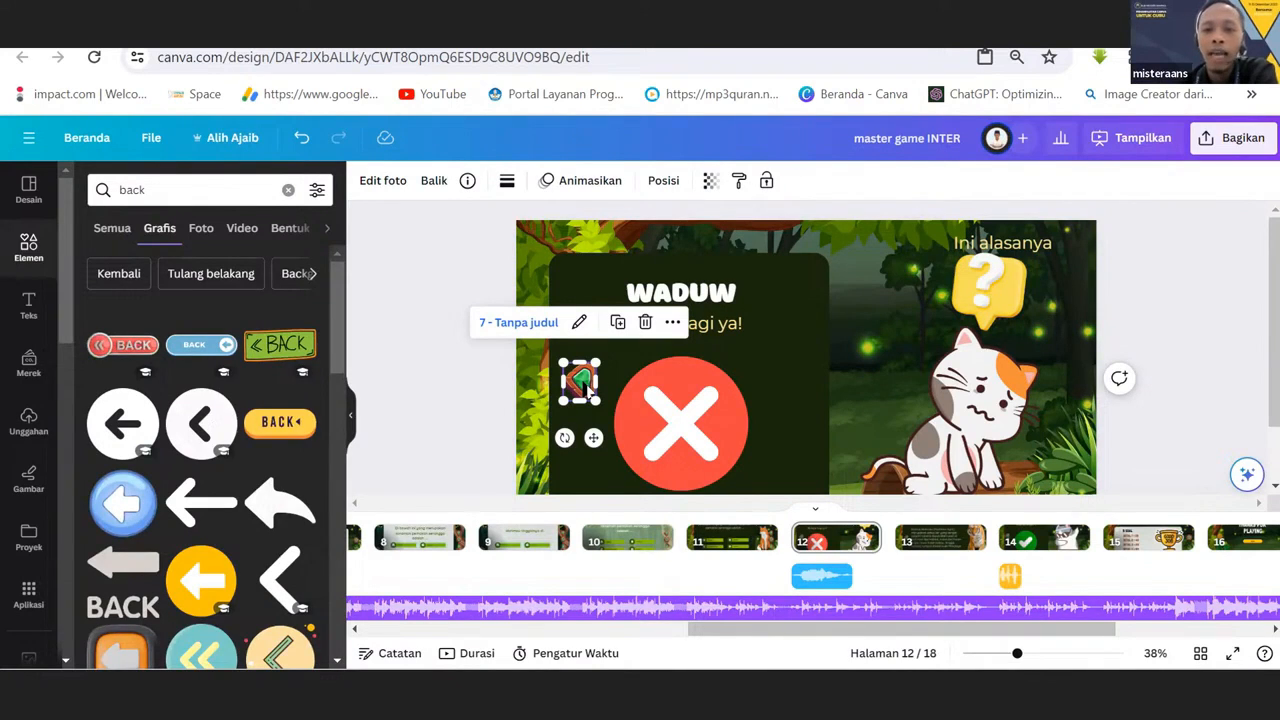
right_click(584, 388)
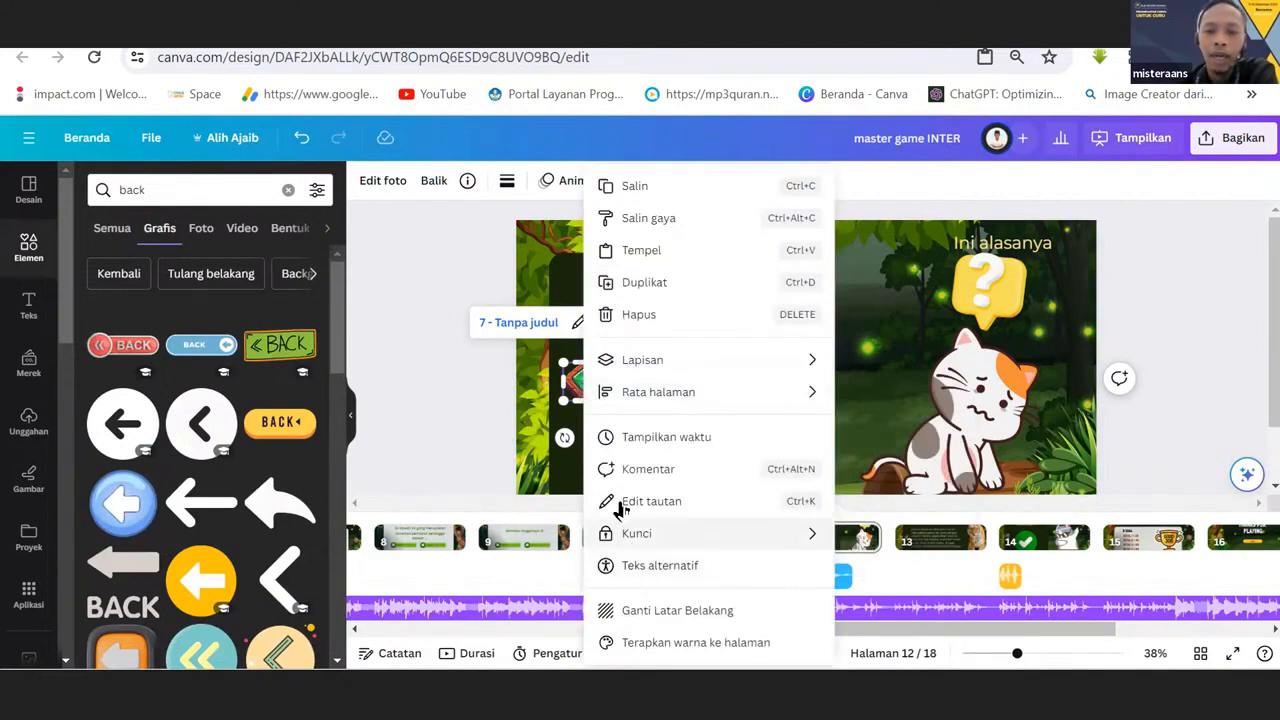
click(650, 501)
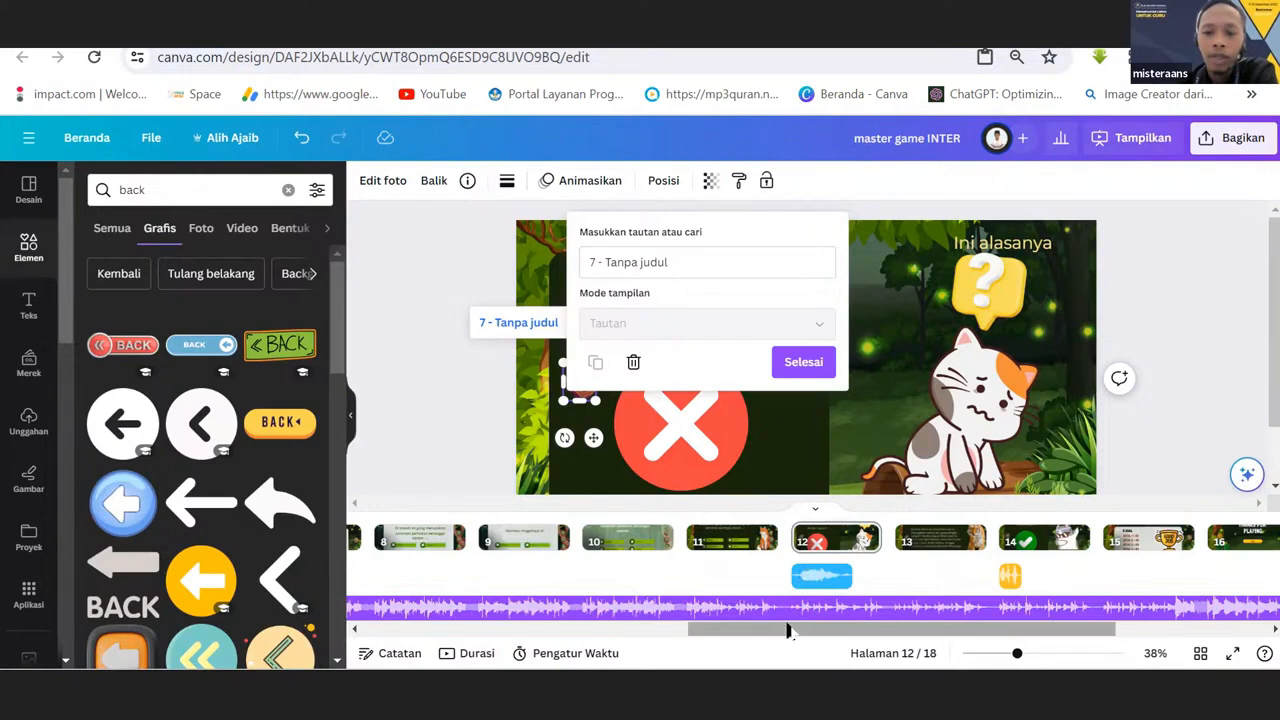
drag(782, 630, 632, 650)
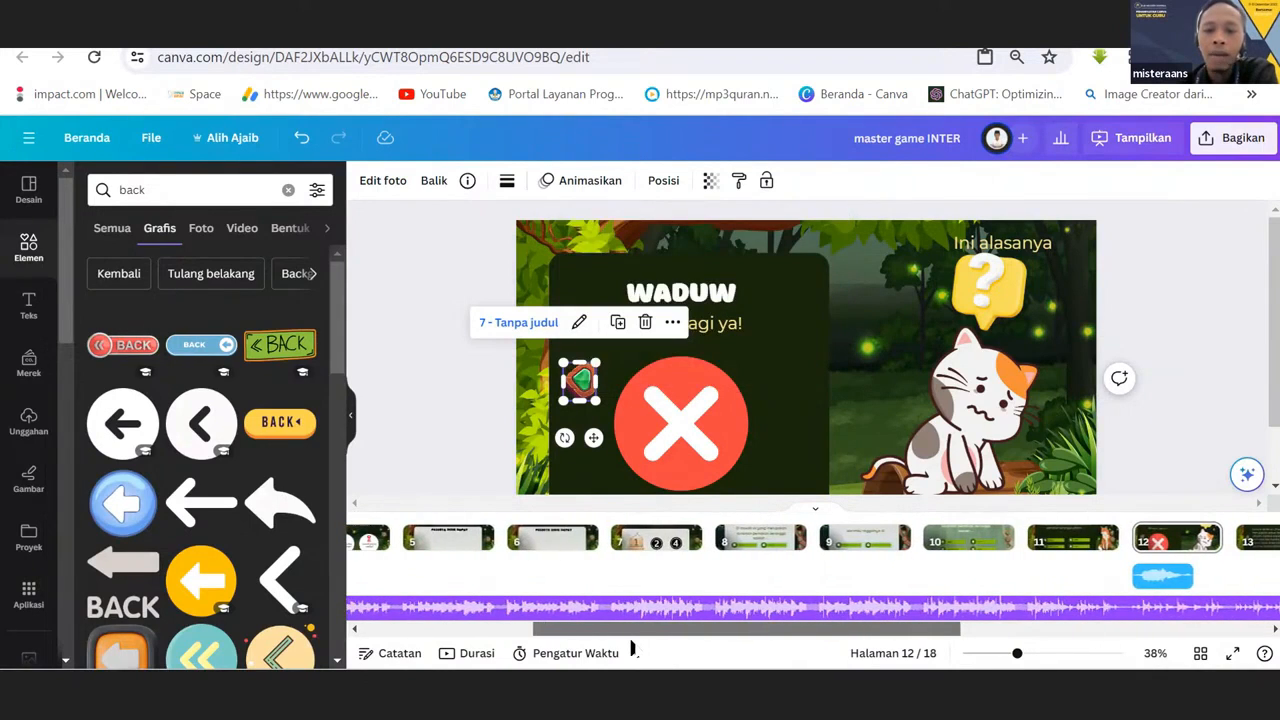
Check the page links of the number 1 sign and the number 2 circle on the Bank Soal page.
click(648, 545)
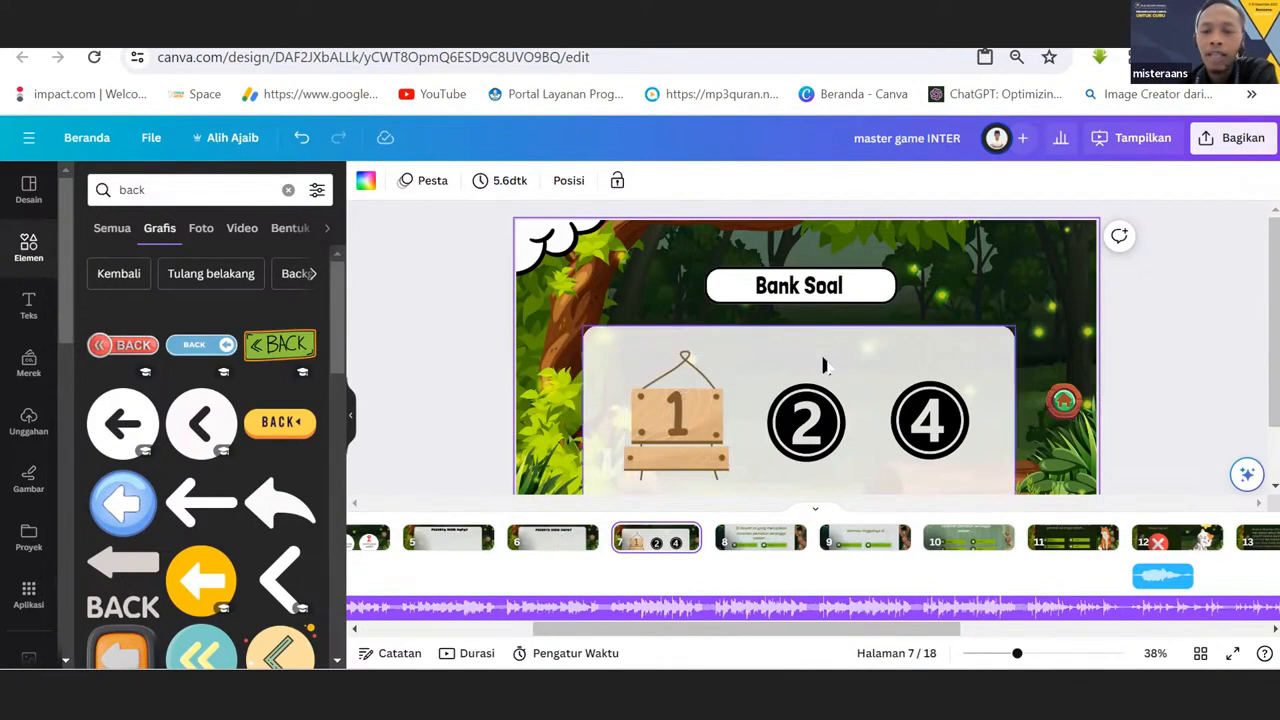
click(688, 410)
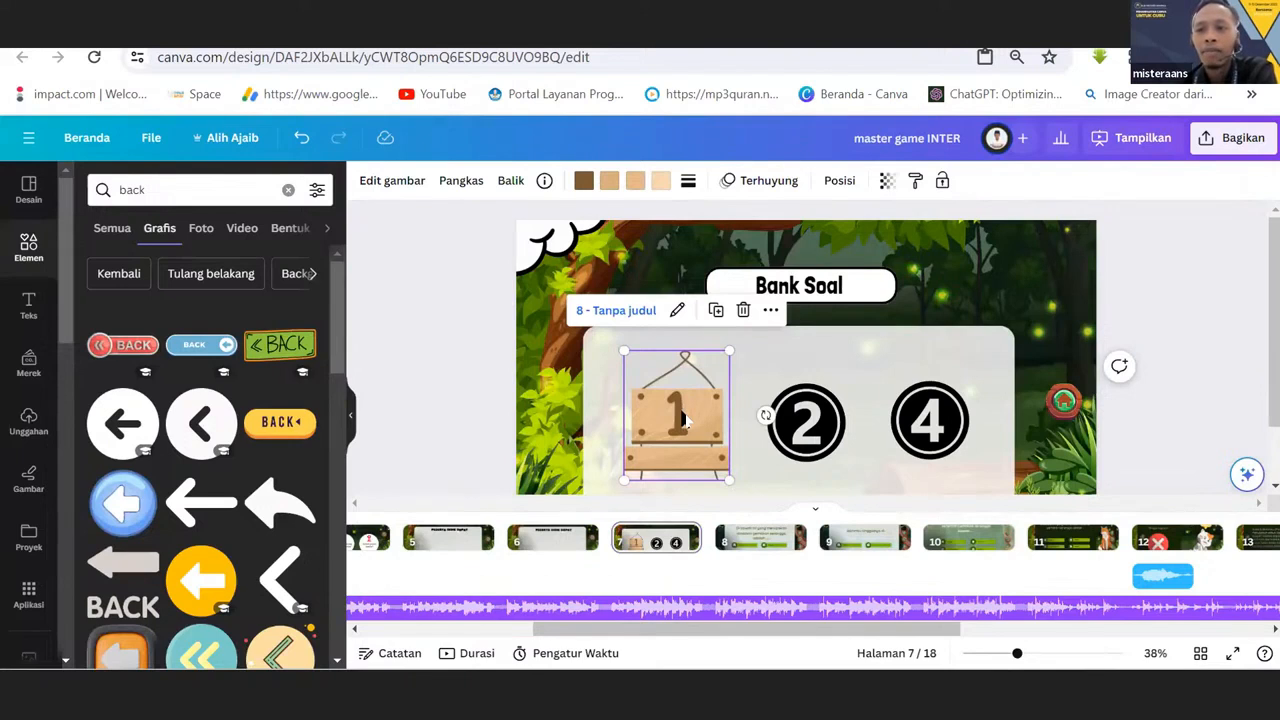
click(806, 424)
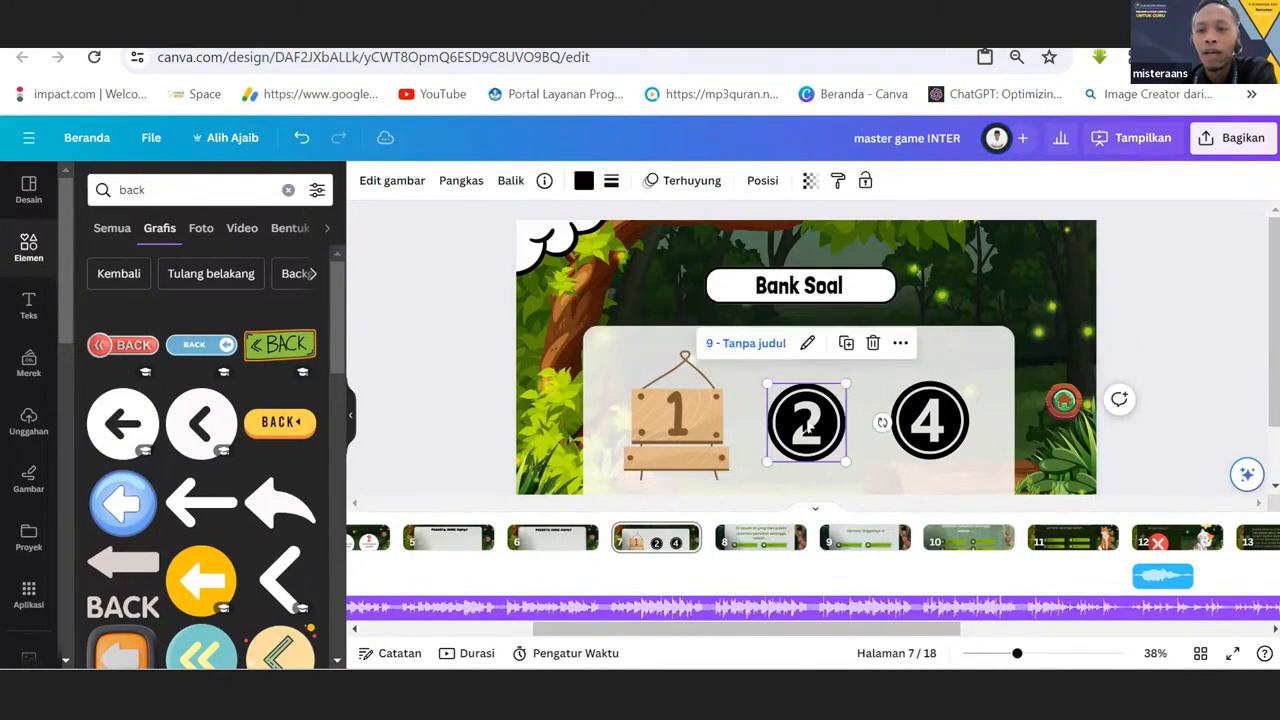
click(688, 430)
click(690, 428)
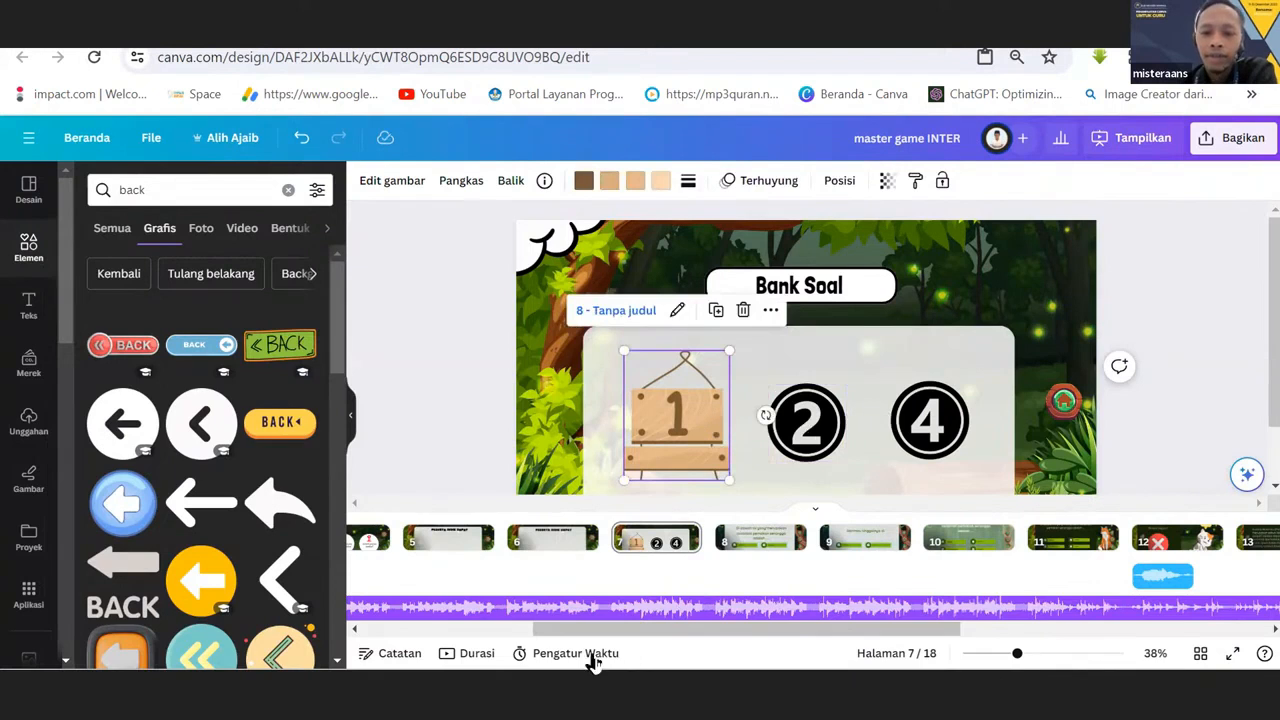
View page 13, check the page link of the back button on the ALHAMDULILLAH page, and return to the Bank Soal page.
drag(595, 629, 800, 629)
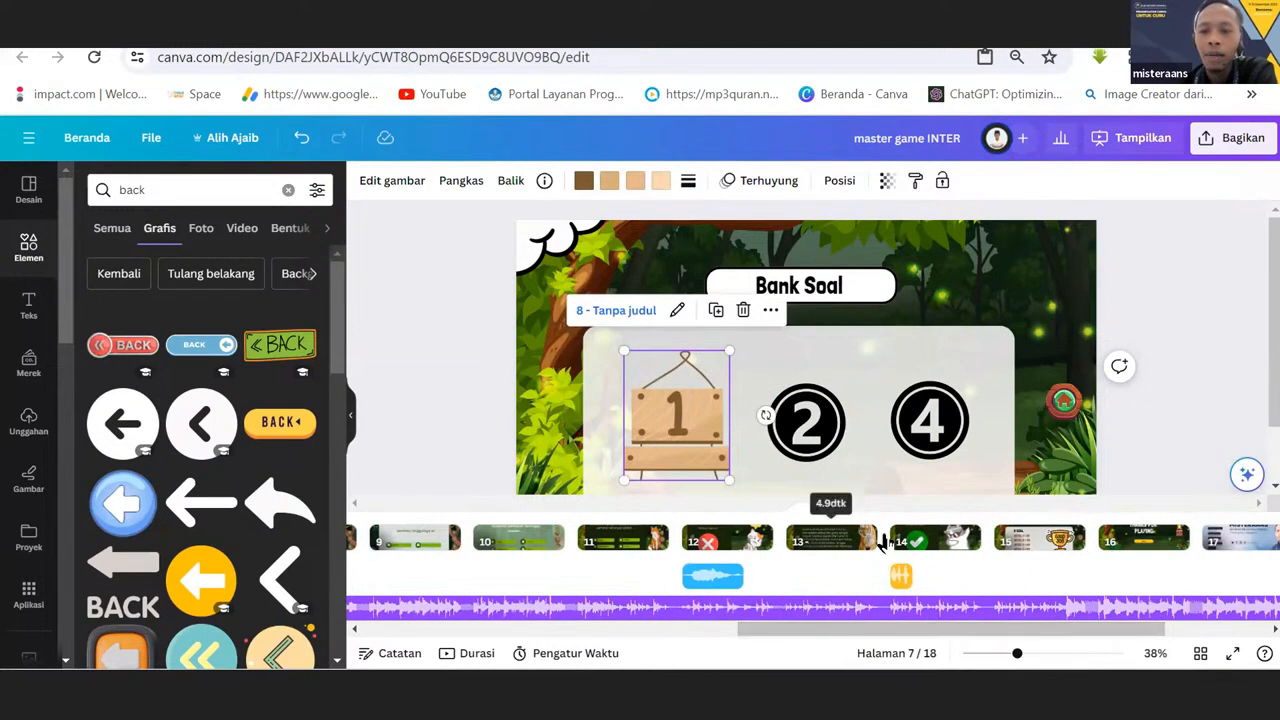
click(826, 542)
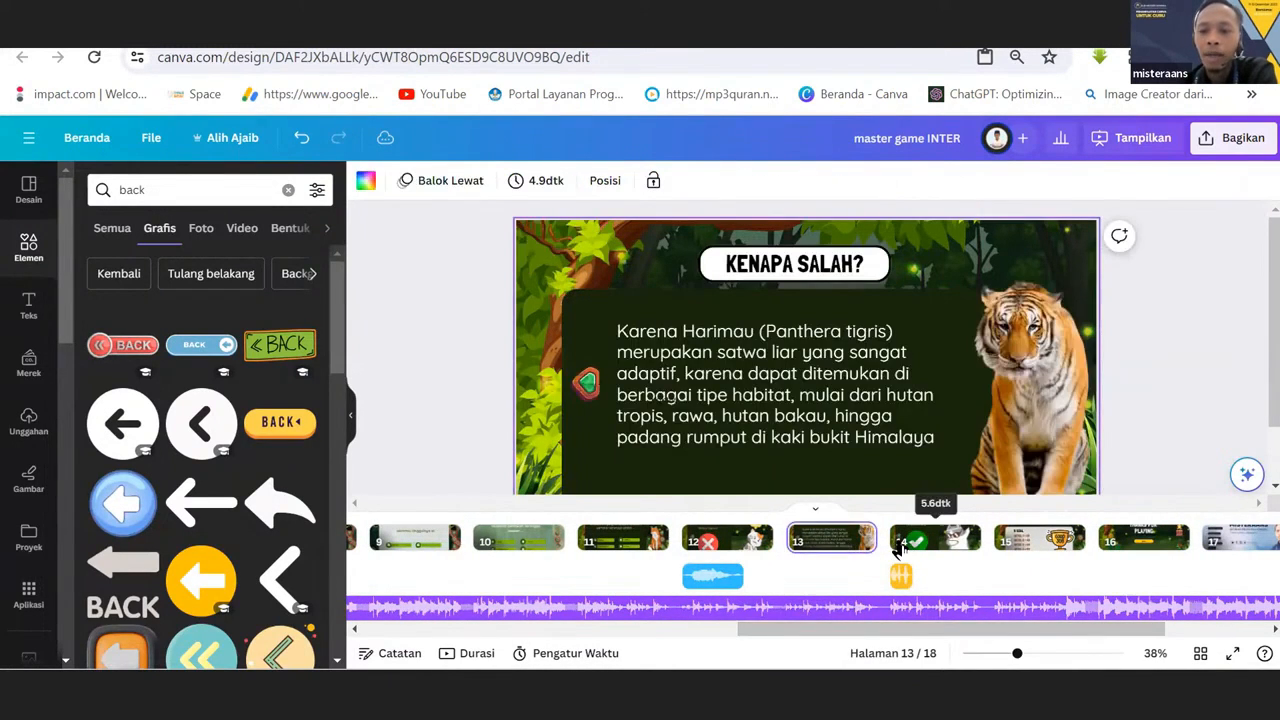
click(898, 548)
click(570, 375)
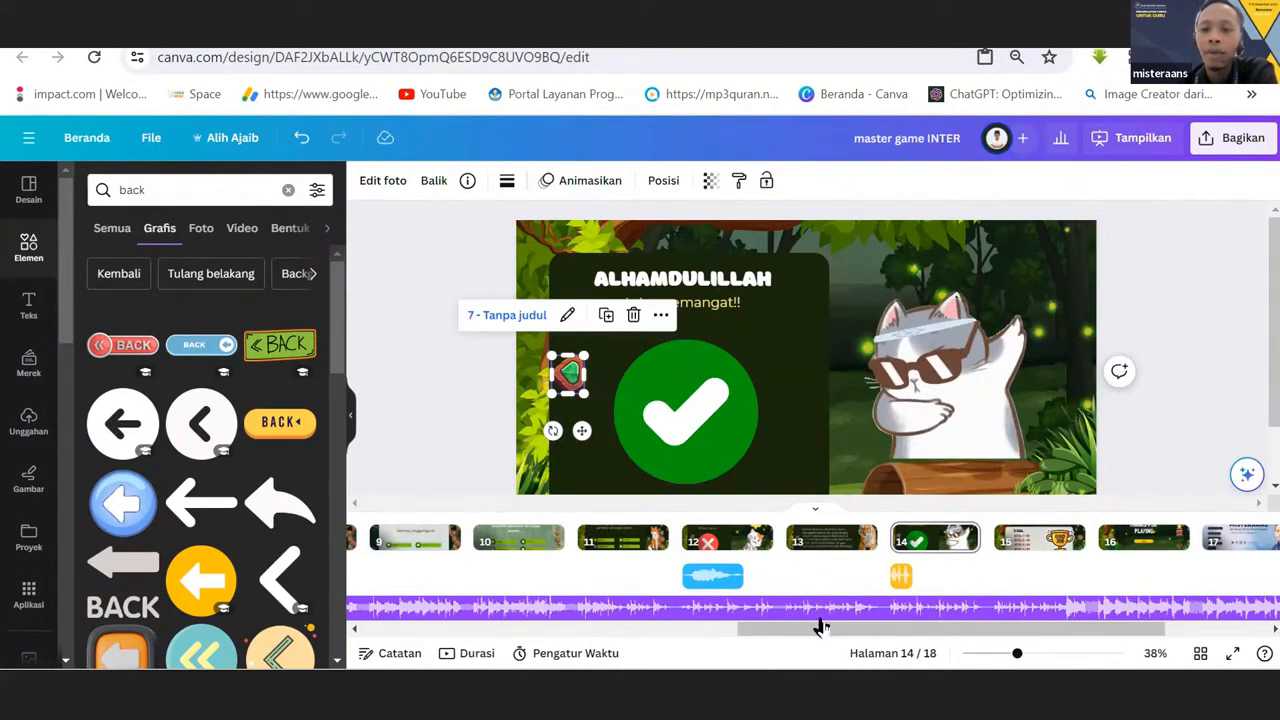
drag(820, 629, 609, 636)
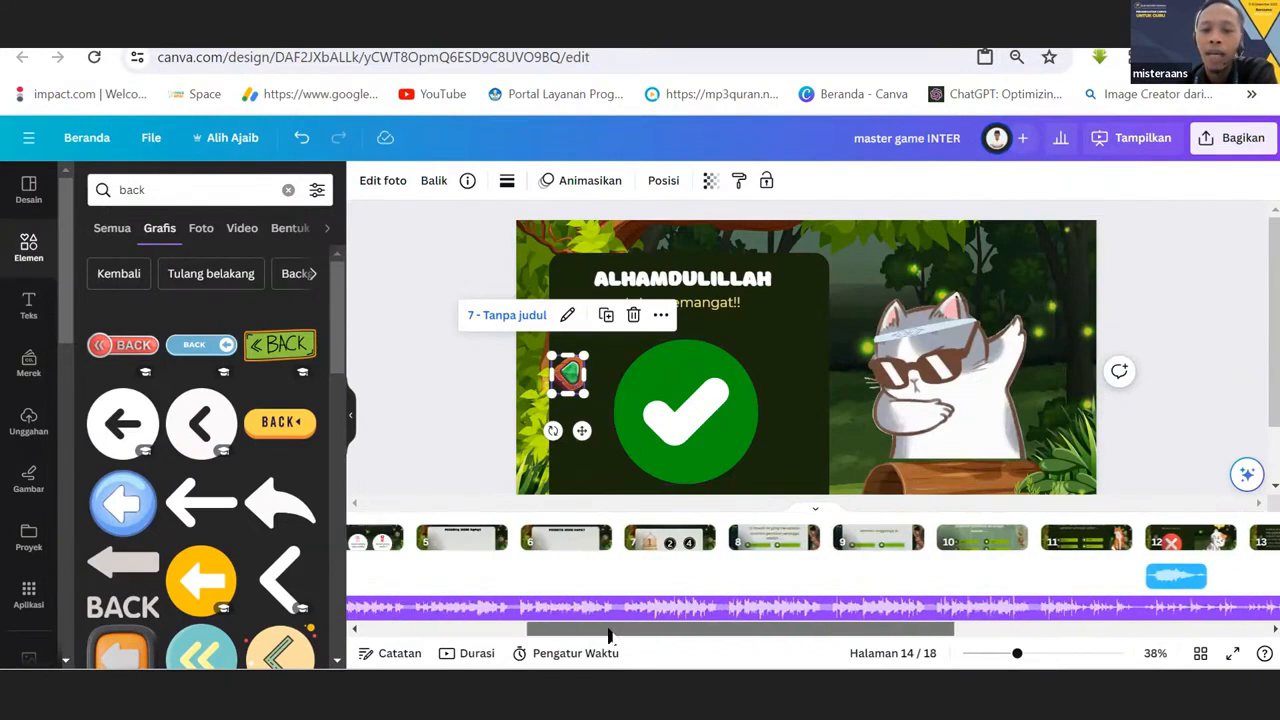
click(670, 537)
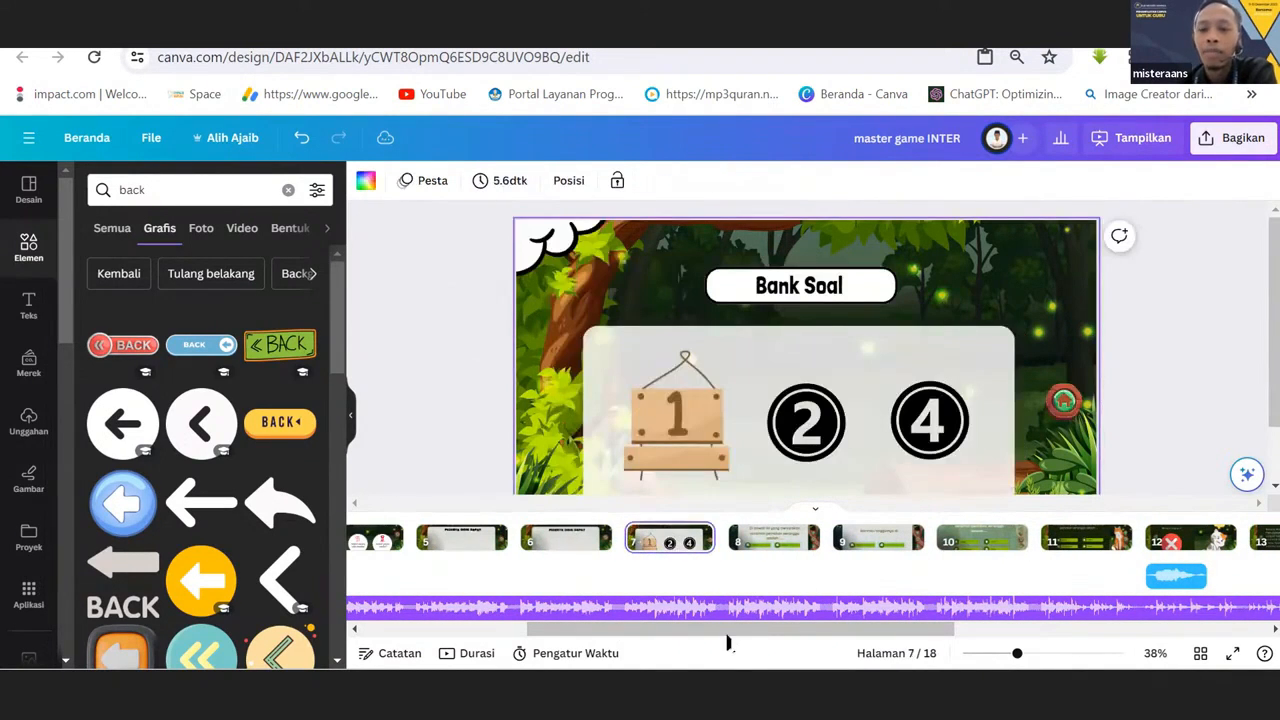
Review the SCORE page, the THANKS FOR PLAYING page and the developer profile page in turn.
drag(849, 640, 1001, 640)
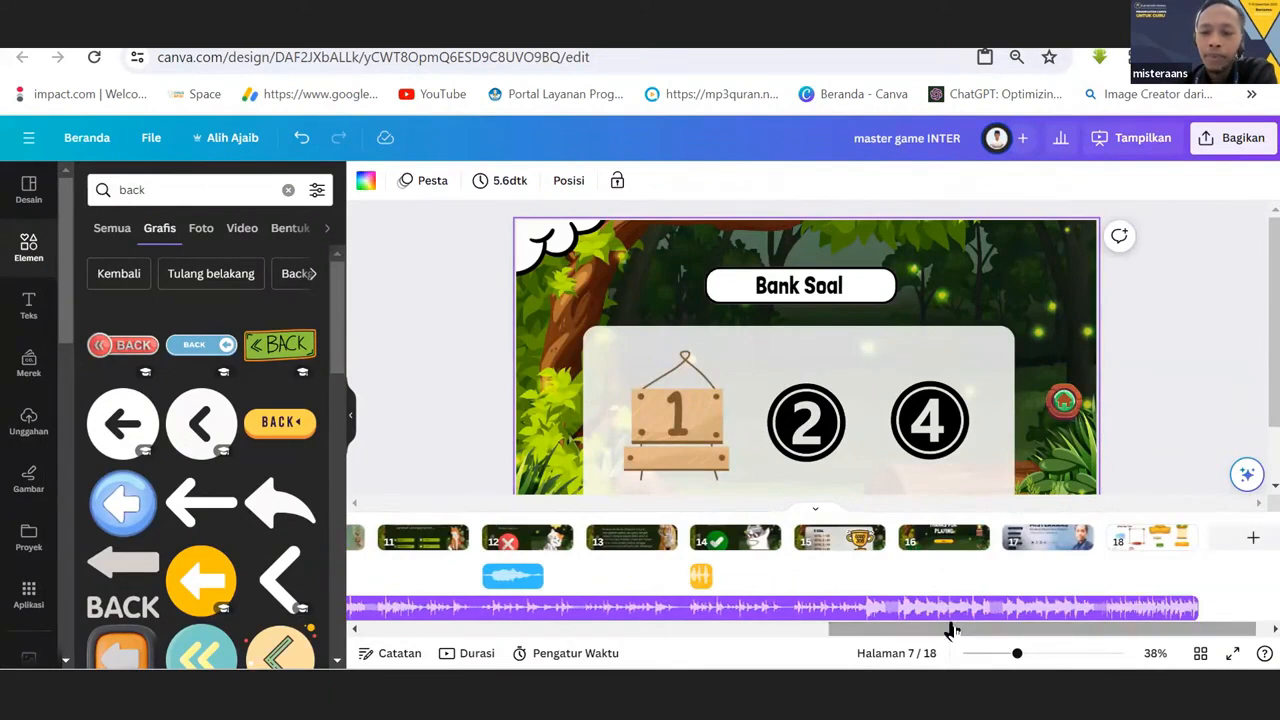
click(452, 377)
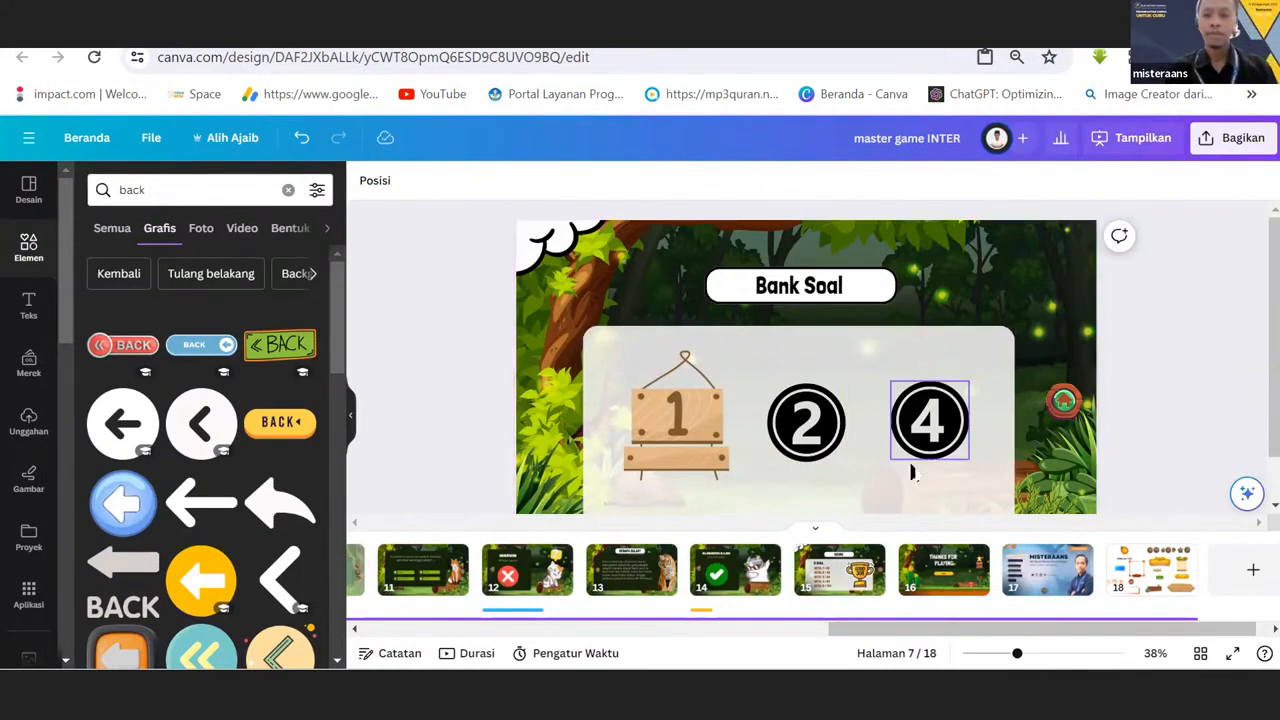
drag(950, 630, 1036, 627)
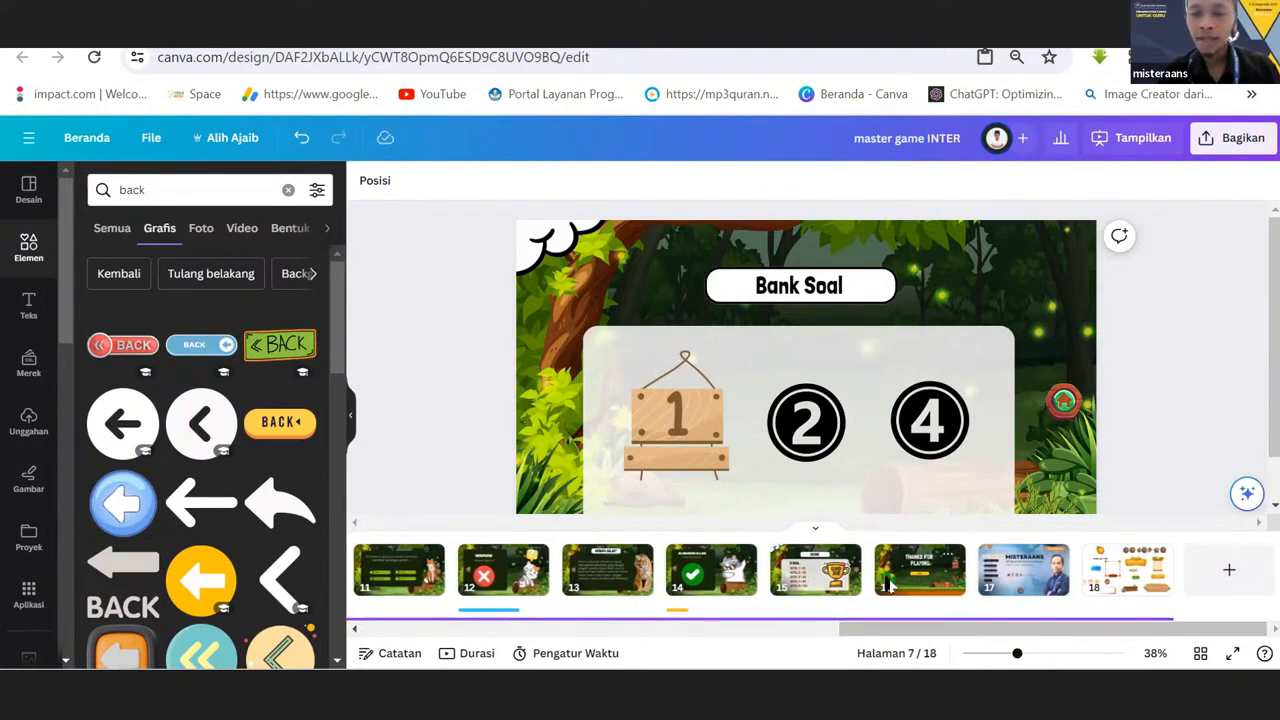
click(813, 575)
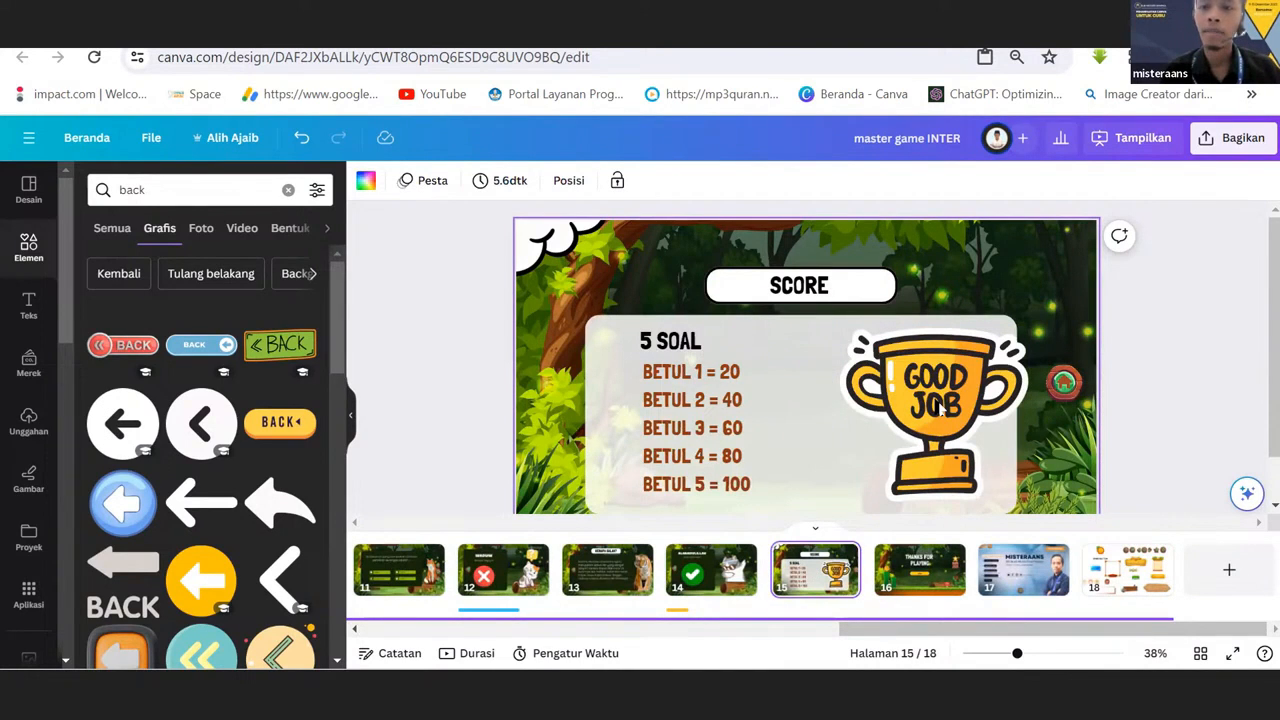
click(818, 292)
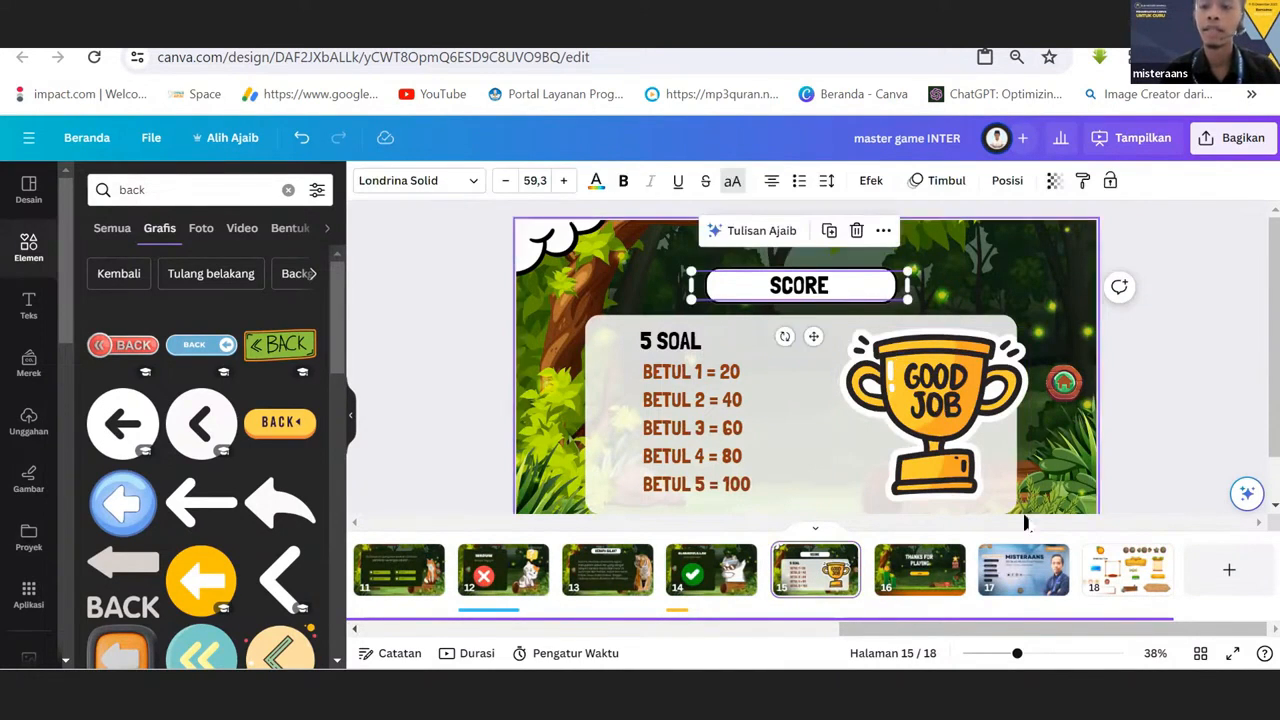
drag(1022, 631, 930, 632)
click(922, 590)
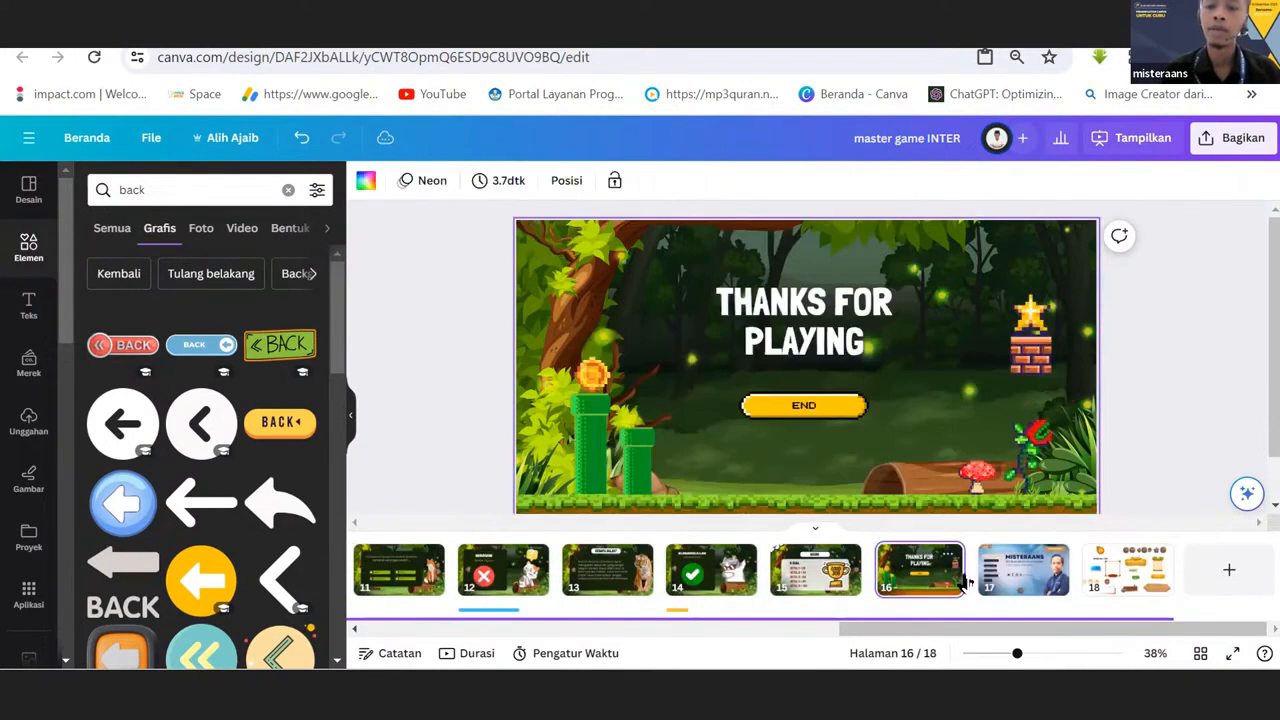
click(1020, 588)
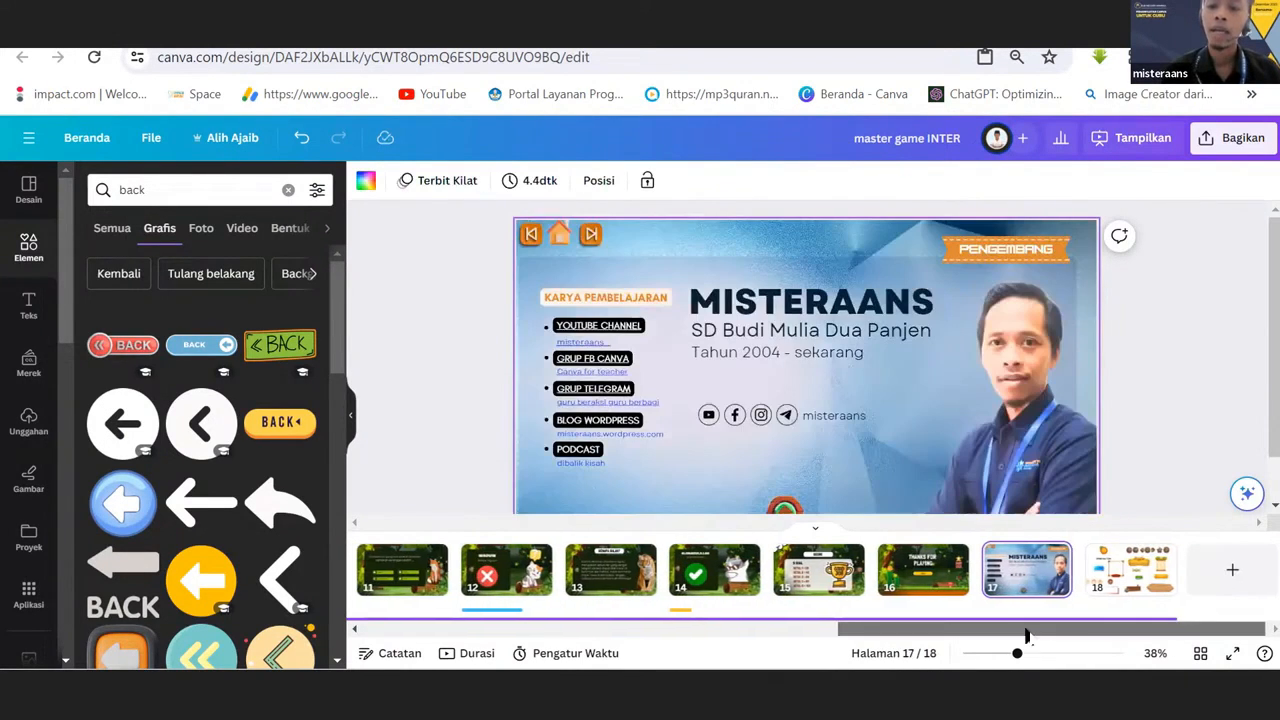
Go back to the first pages of the timeline and select the background music track running beneath them.
drag(1025, 635, 788, 650)
drag(593, 643, 491, 626)
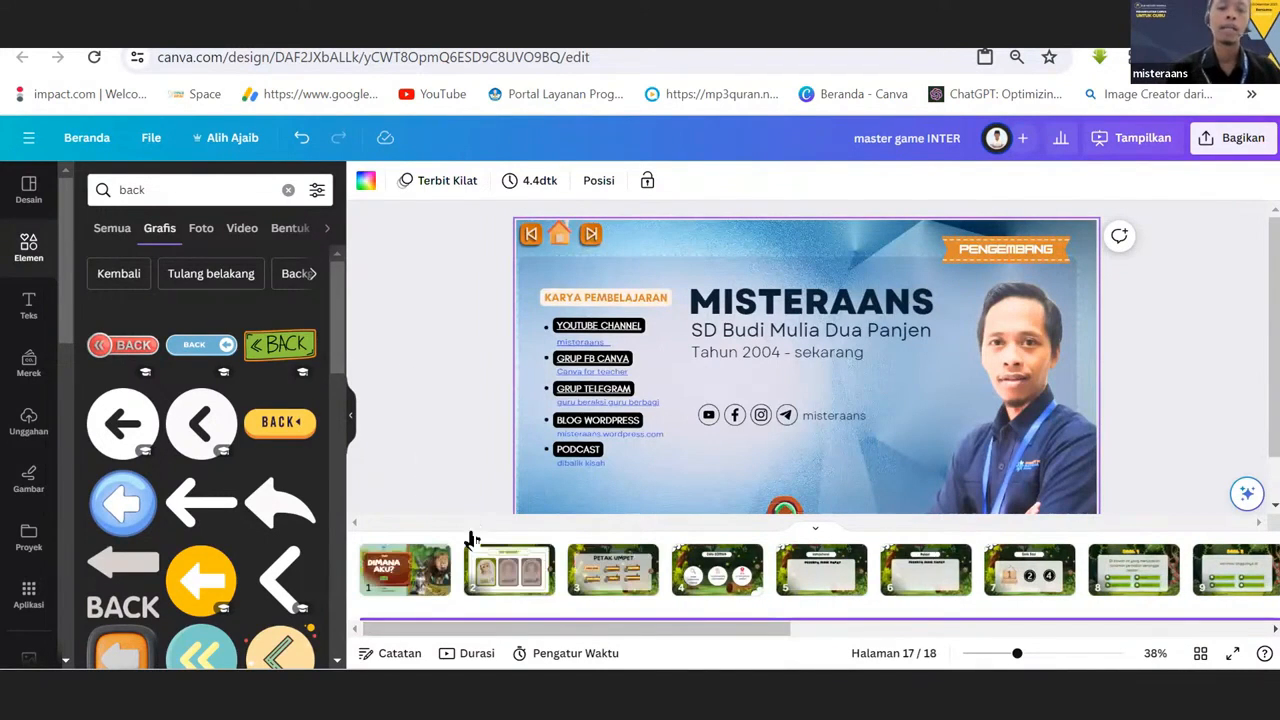
scroll(528, 558, down, 3)
drag(498, 625, 357, 631)
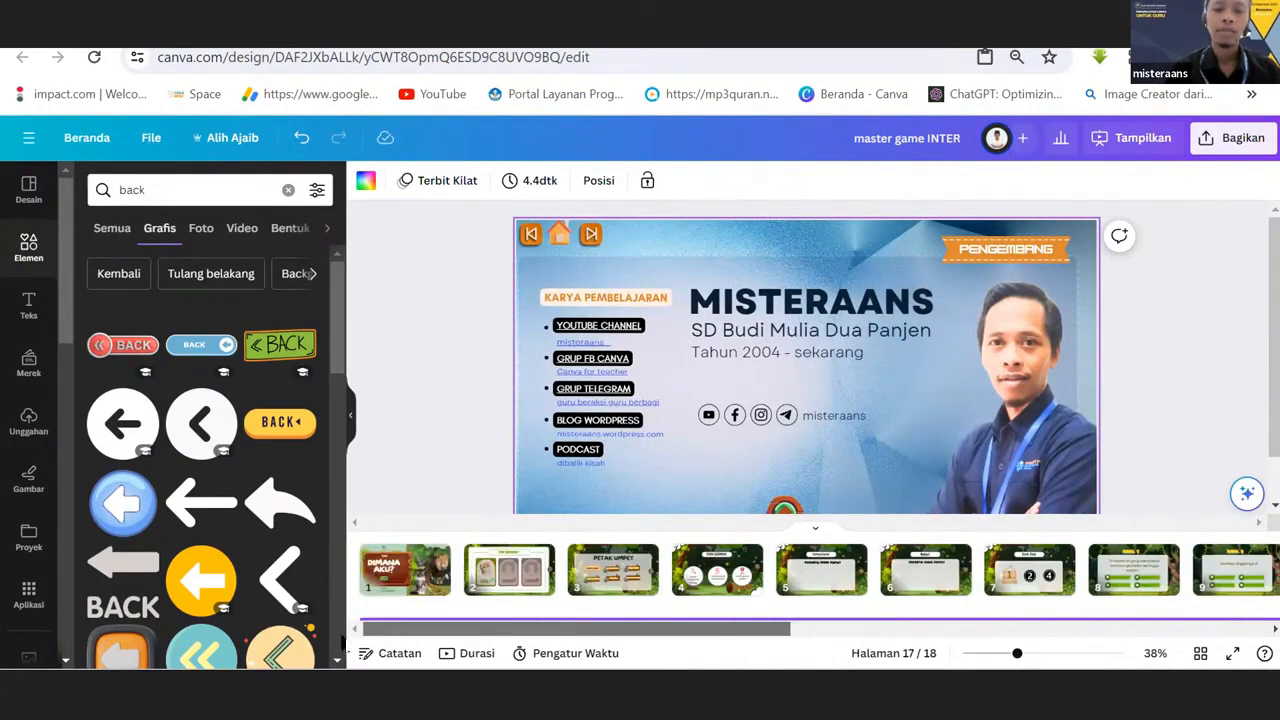
click(376, 619)
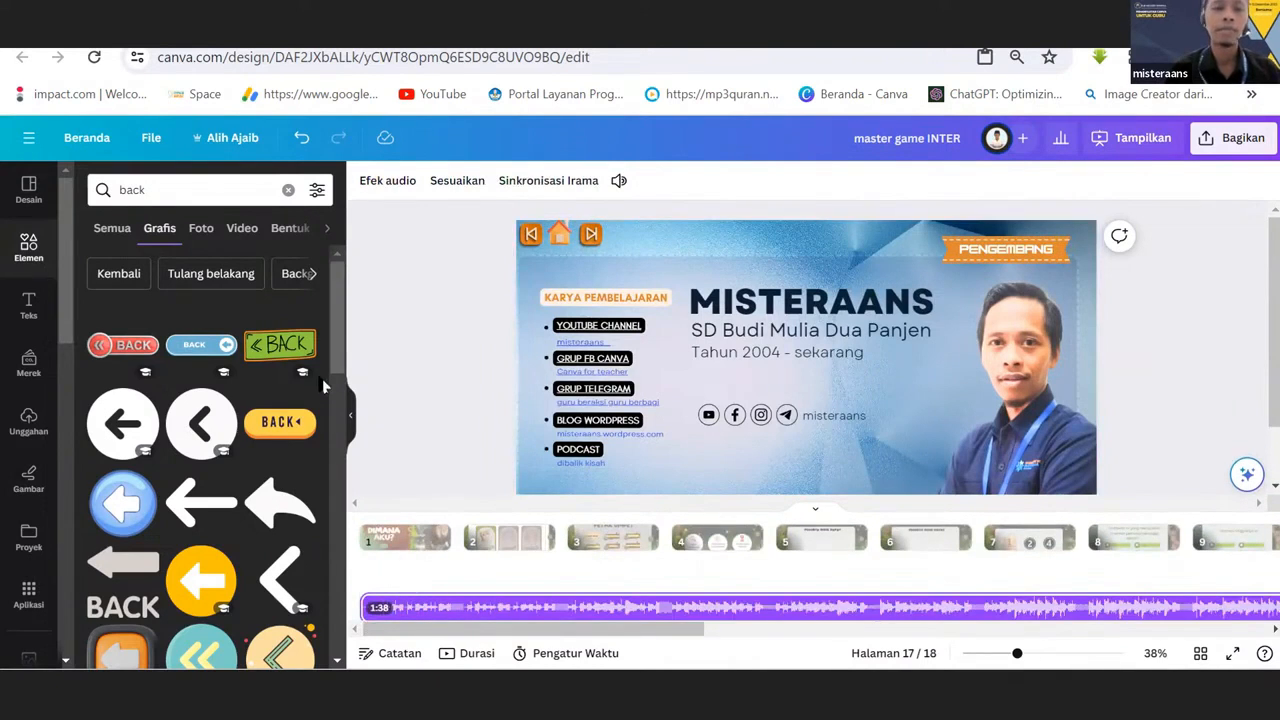
Show the audio files among the uploads.
click(29, 420)
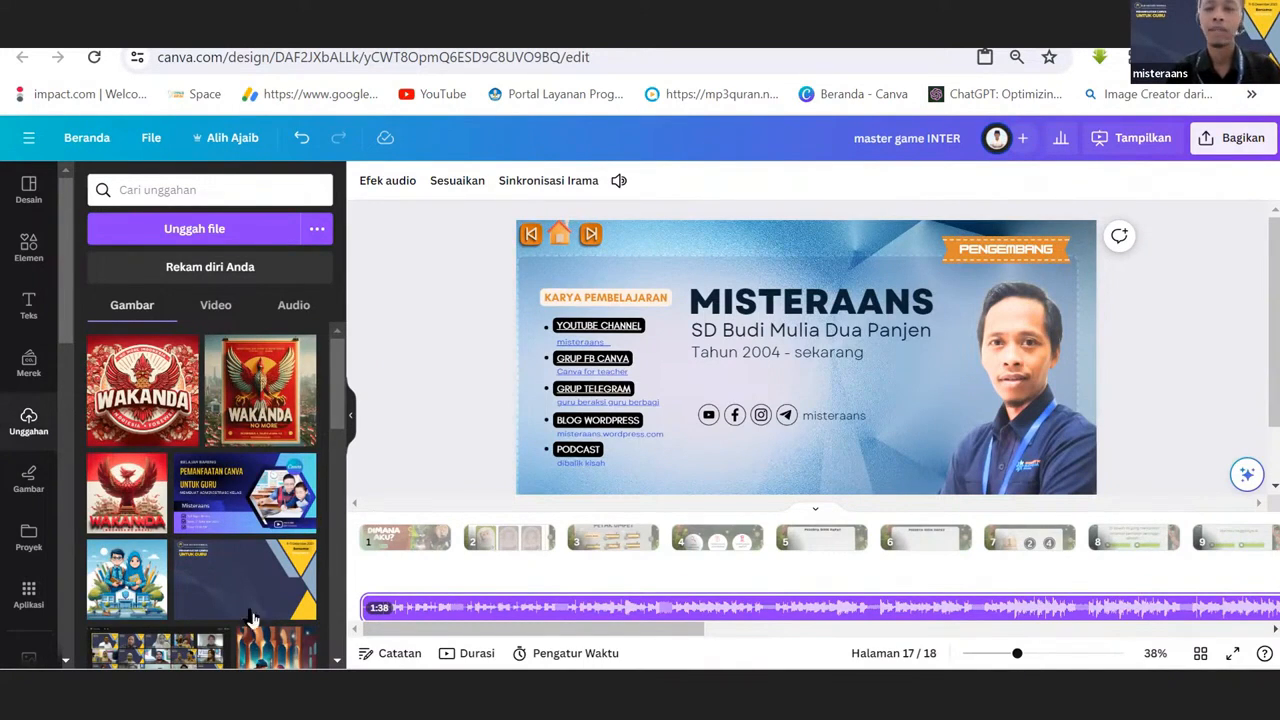
click(200, 189)
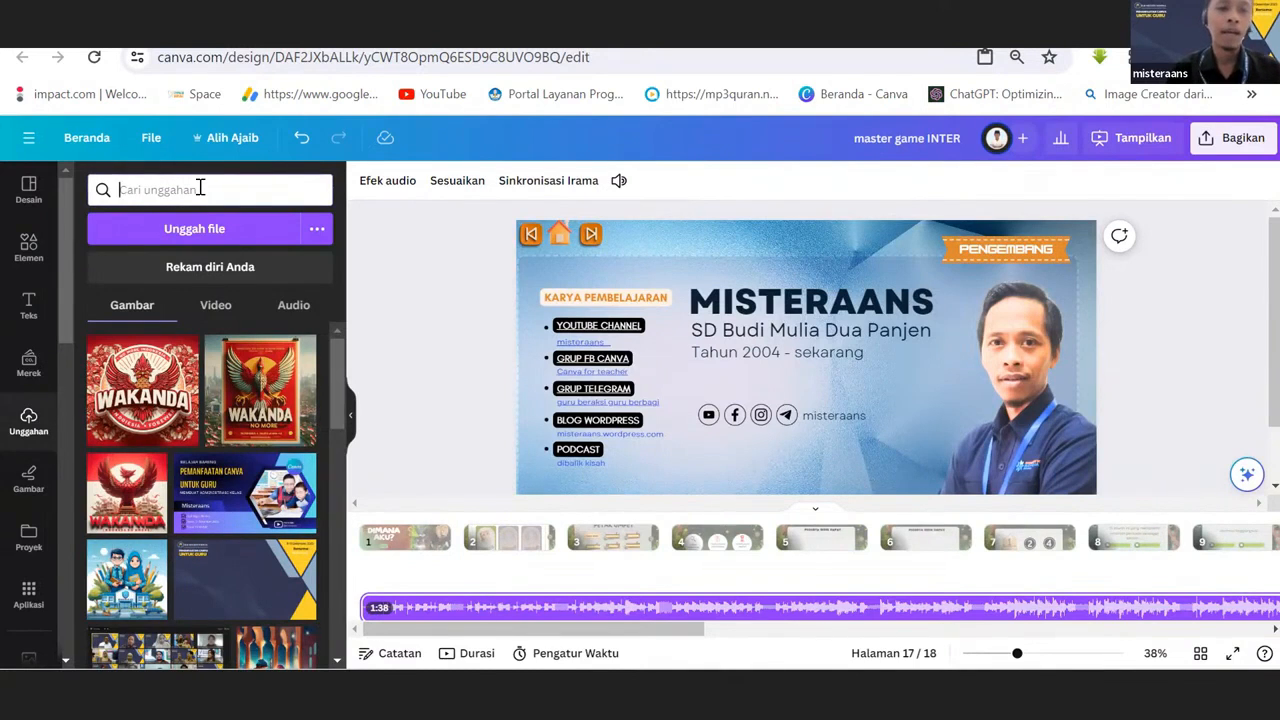
click(295, 316)
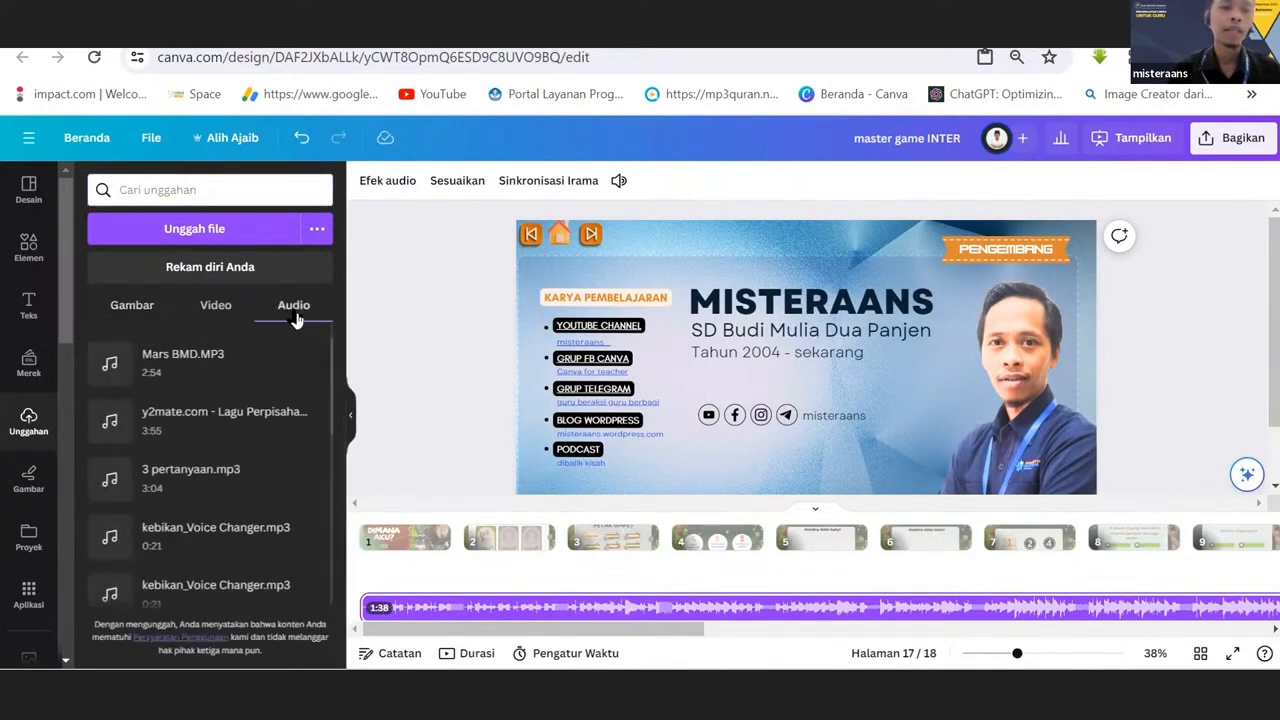
Search the elements library for "kids" and limit the results to audio.
click(30, 252)
click(152, 191)
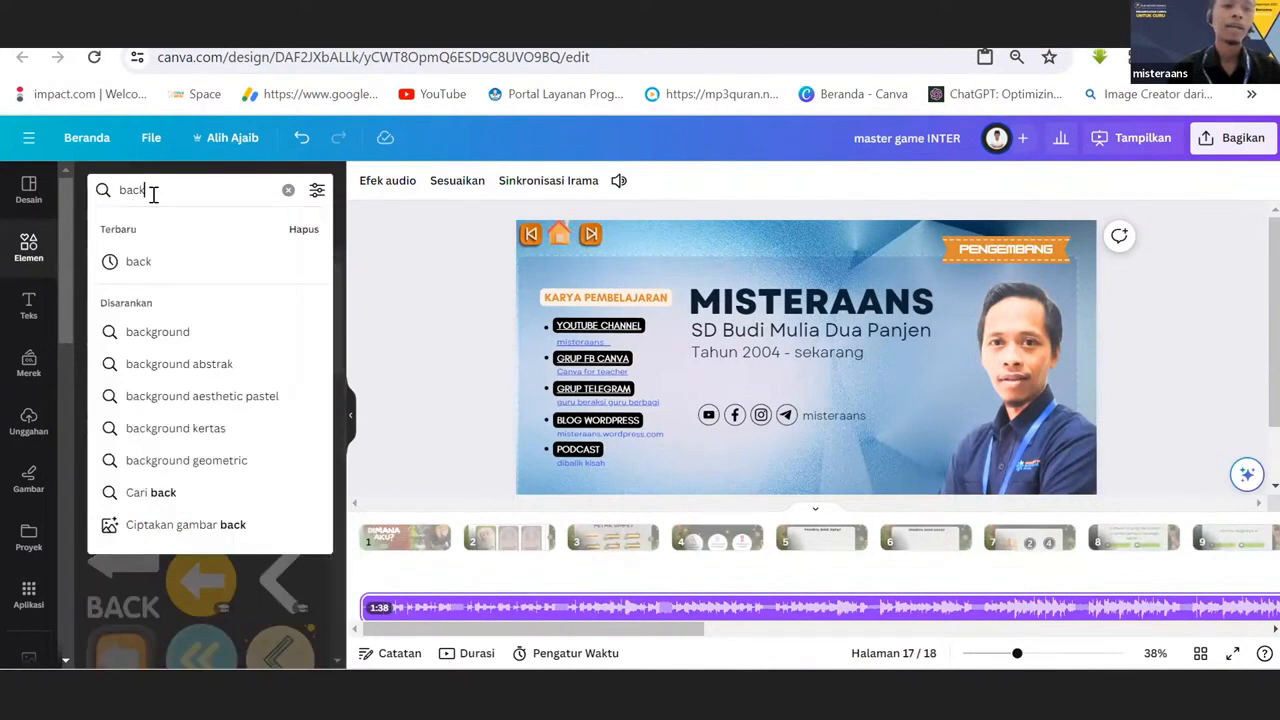
key(BackSpace)
key(BackSpace)
key(BackSpace)
key(BackSpace)
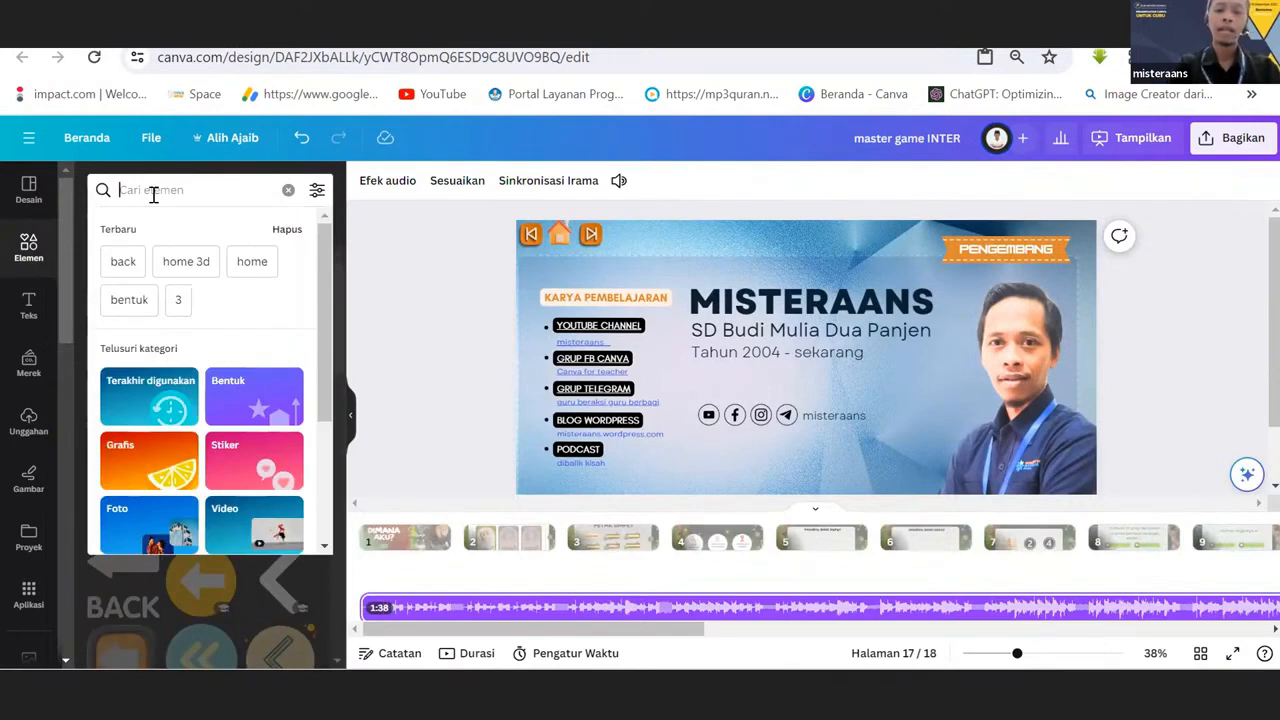
text(kids)
key(Return)
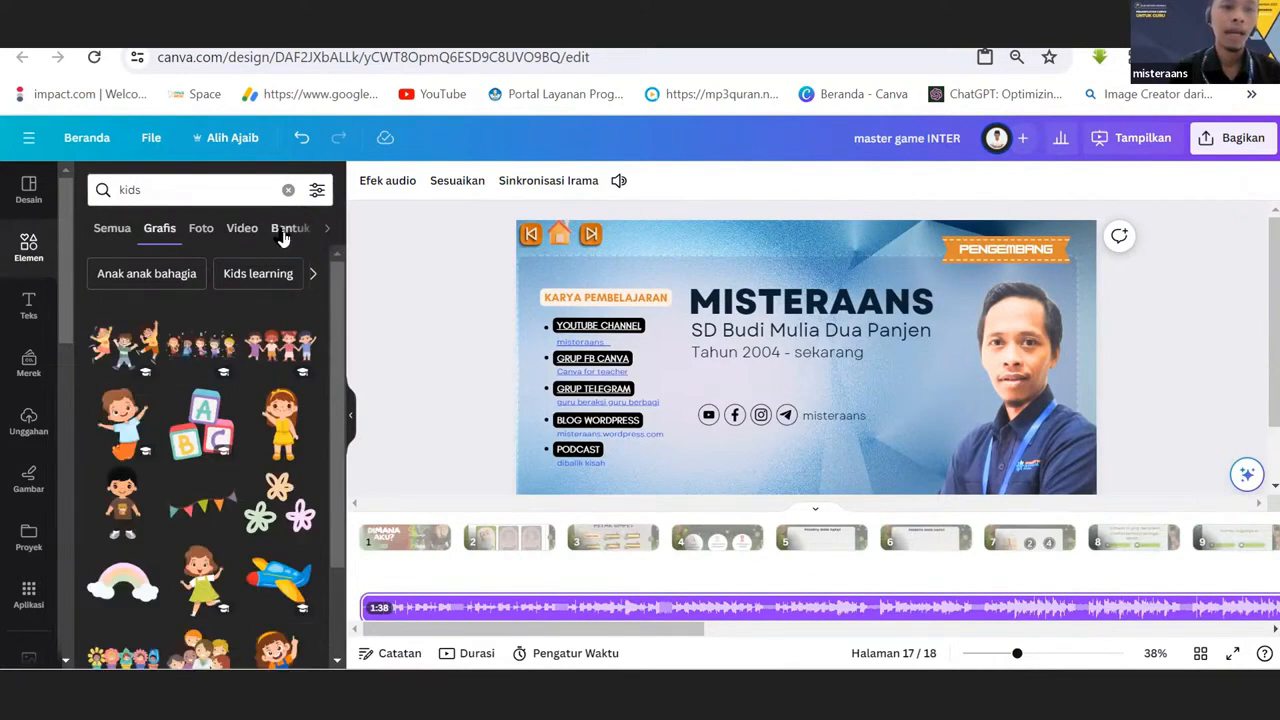
click(148, 188)
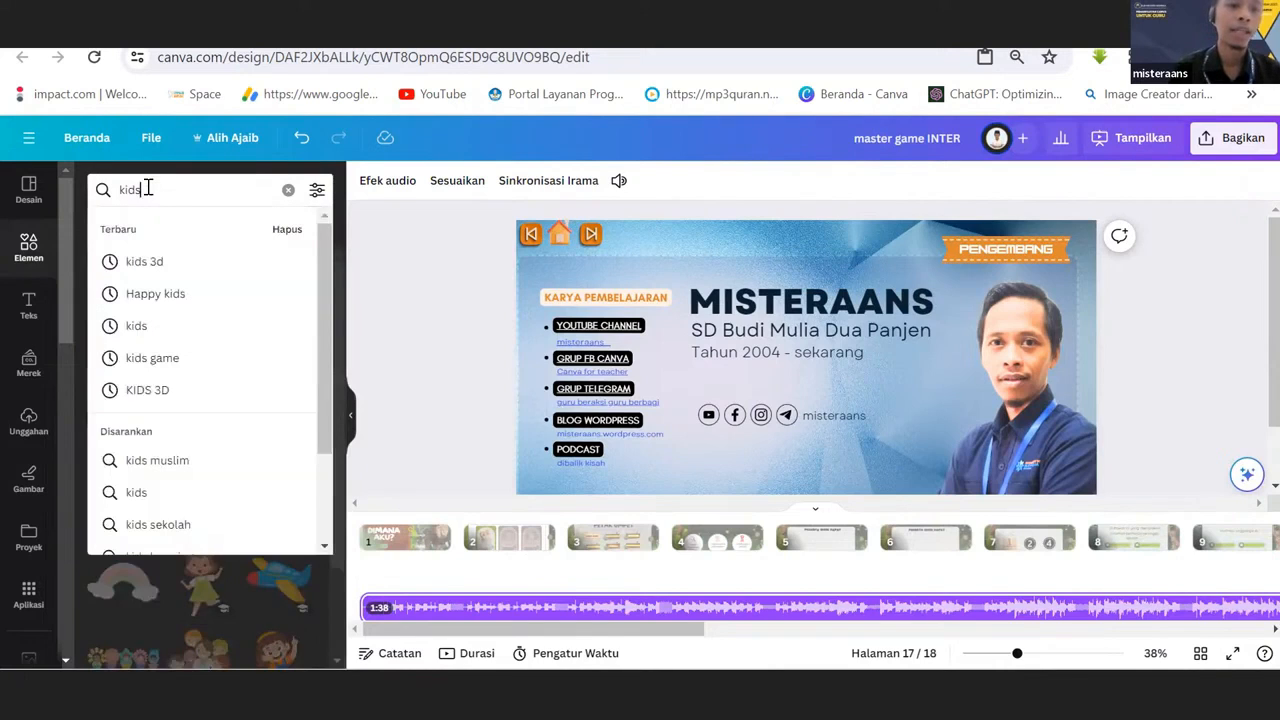
click(342, 258)
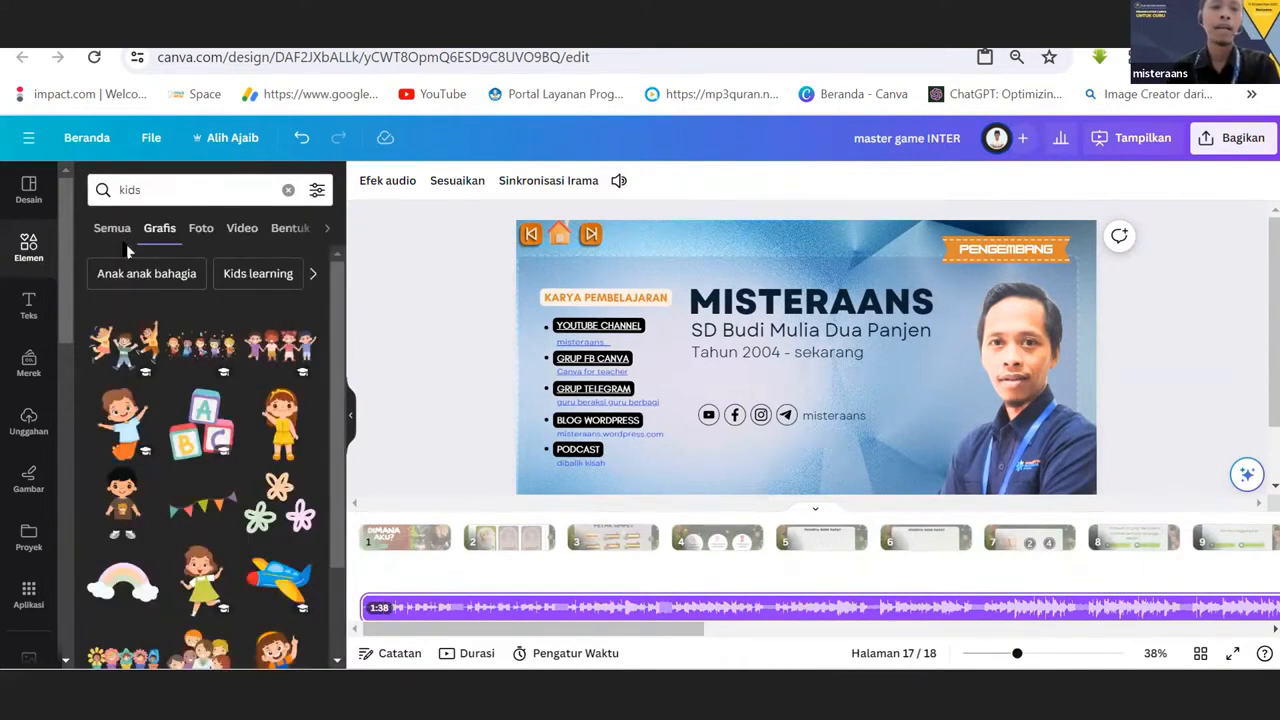
click(330, 232)
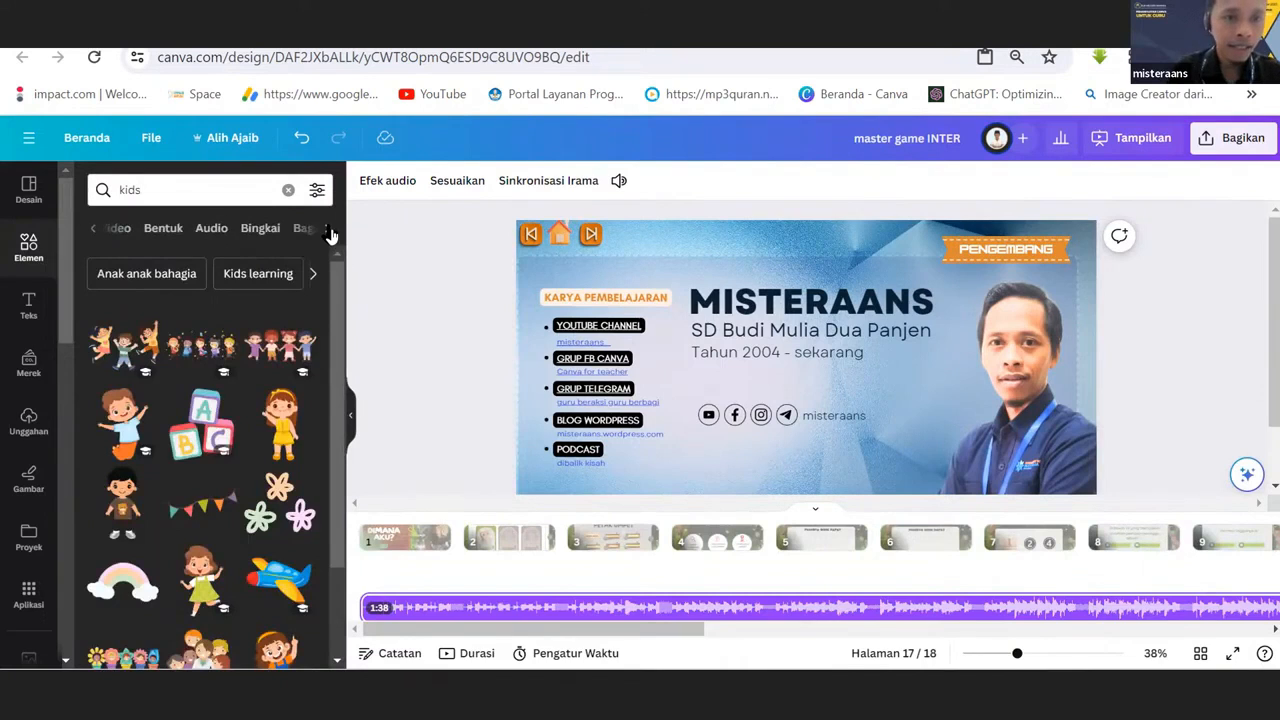
click(213, 233)
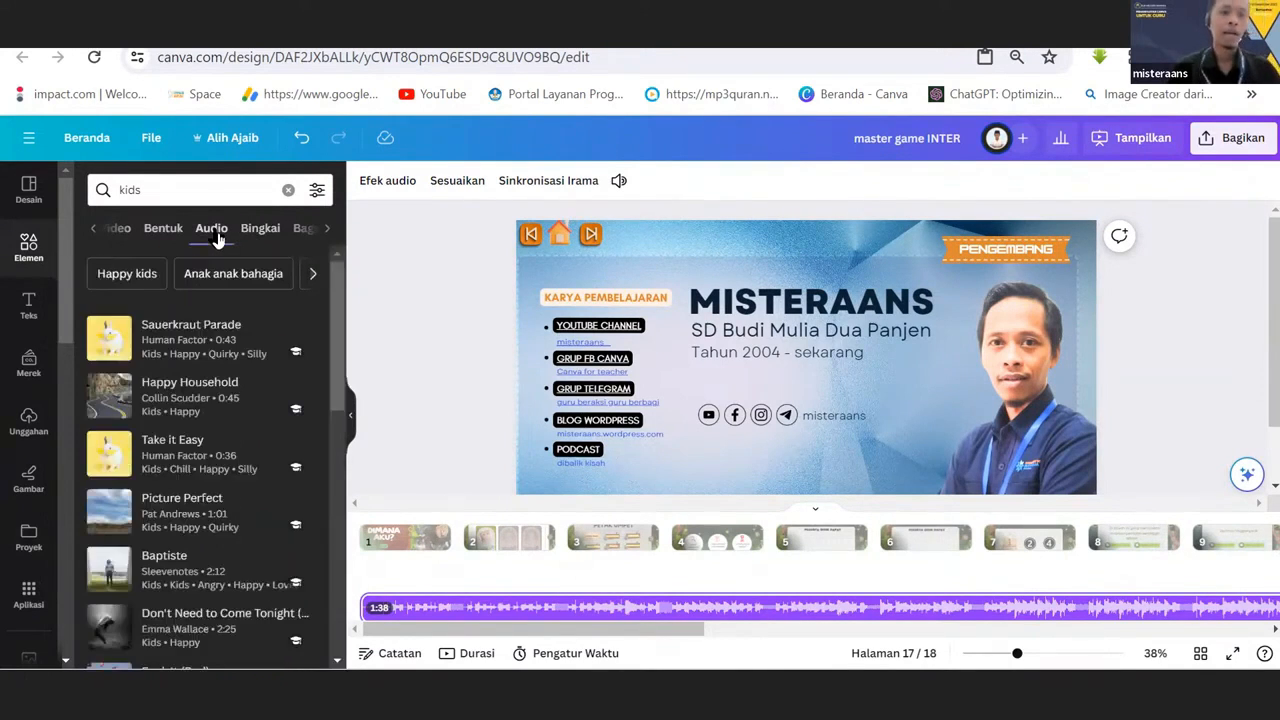
Browse the kids audio tracks and preview the track Baptiste.
scroll(226, 428, down, 1)
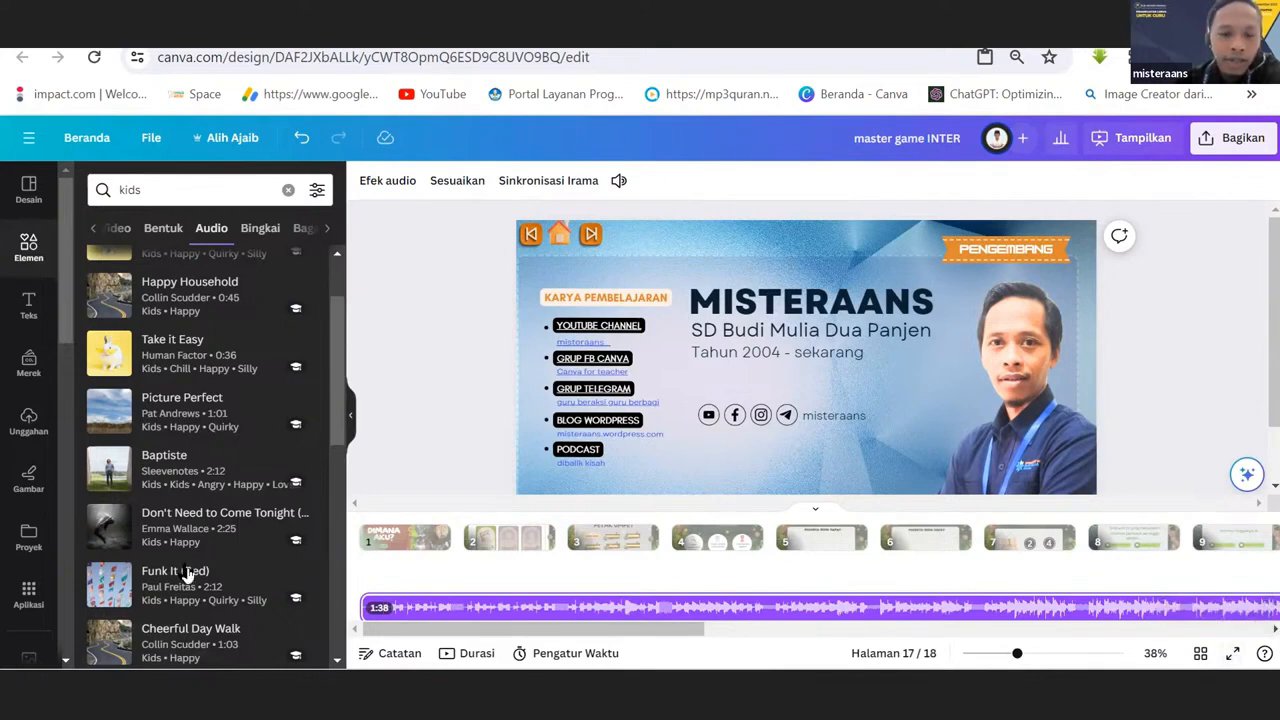
click(106, 477)
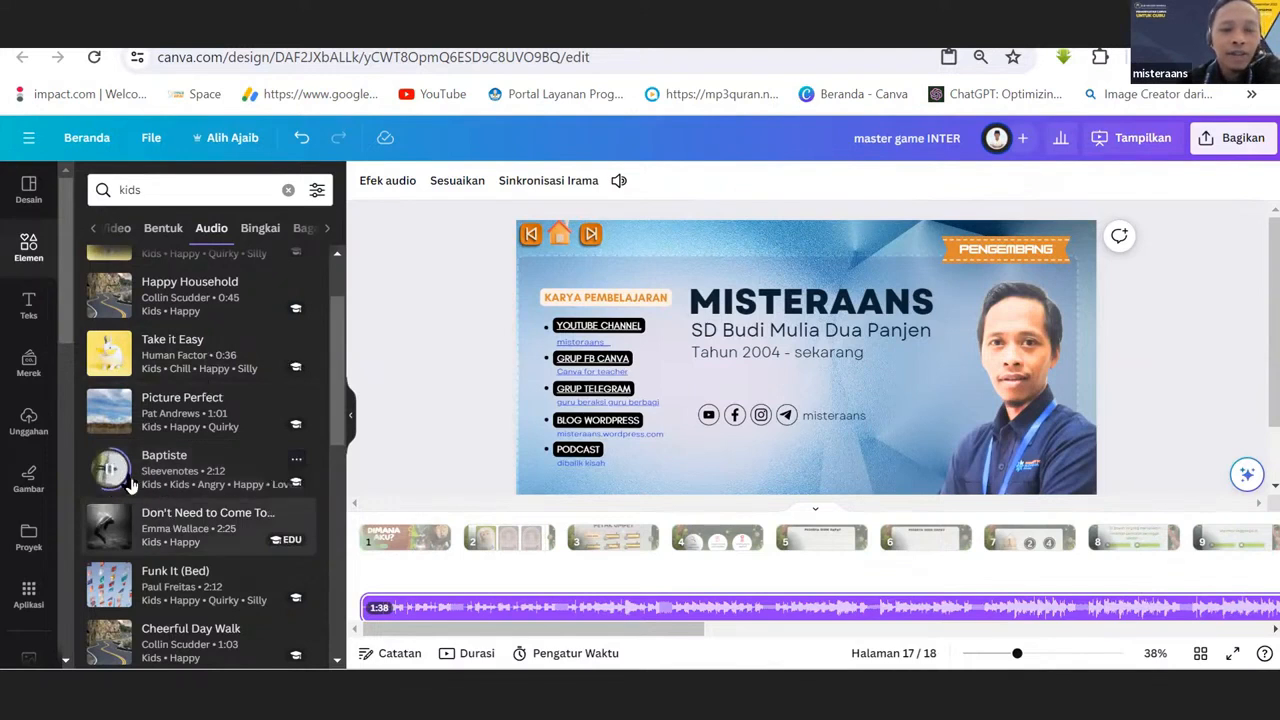
scroll(340, 400, up, 2)
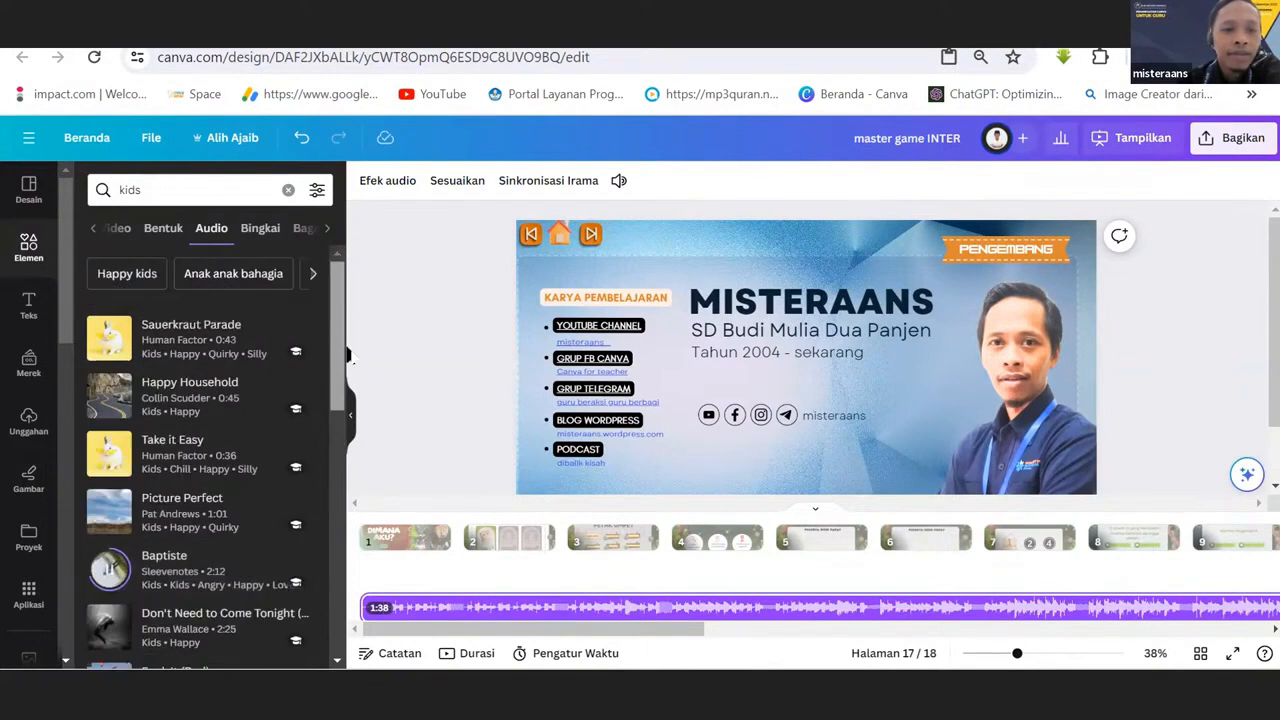
scroll(339, 450, down, 2)
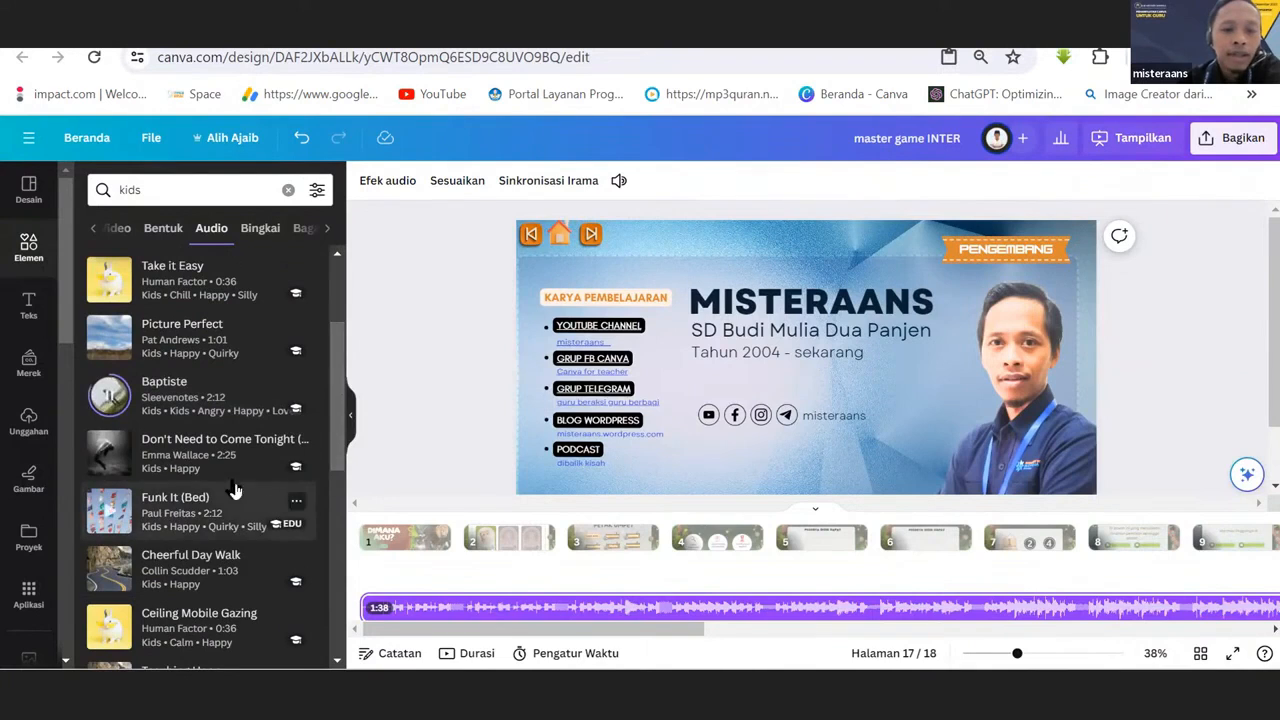
click(116, 405)
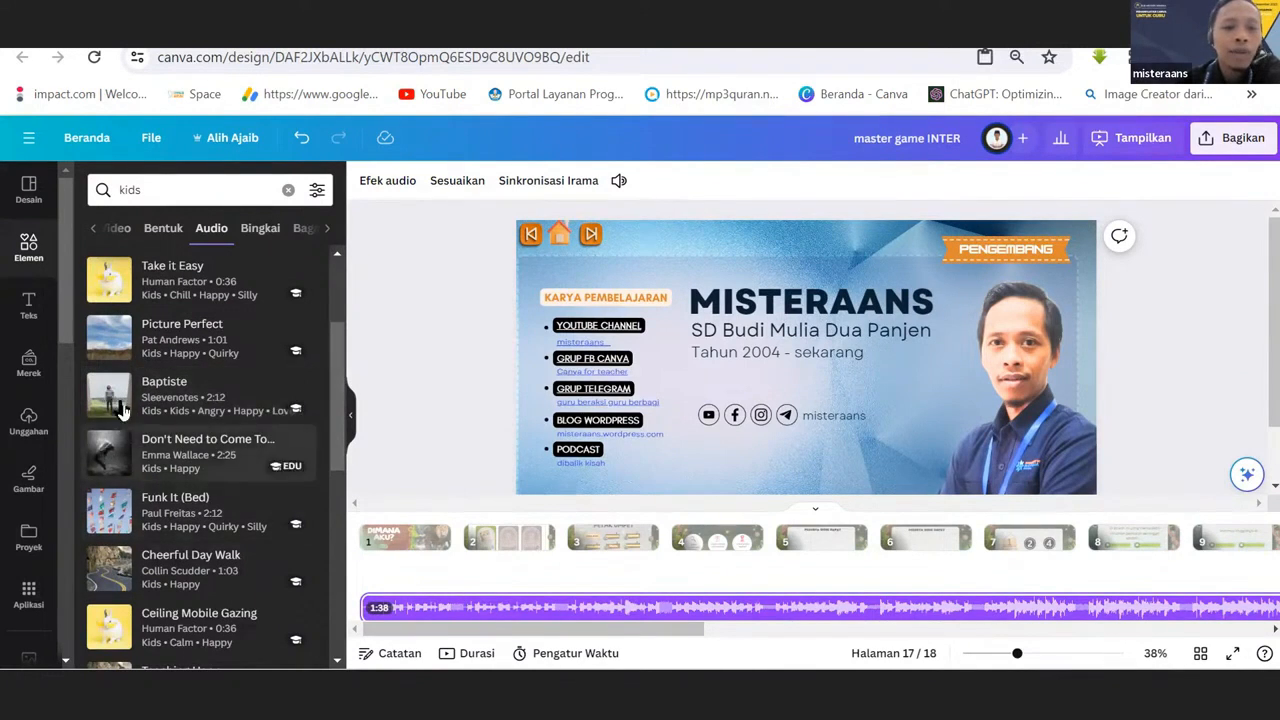
click(114, 402)
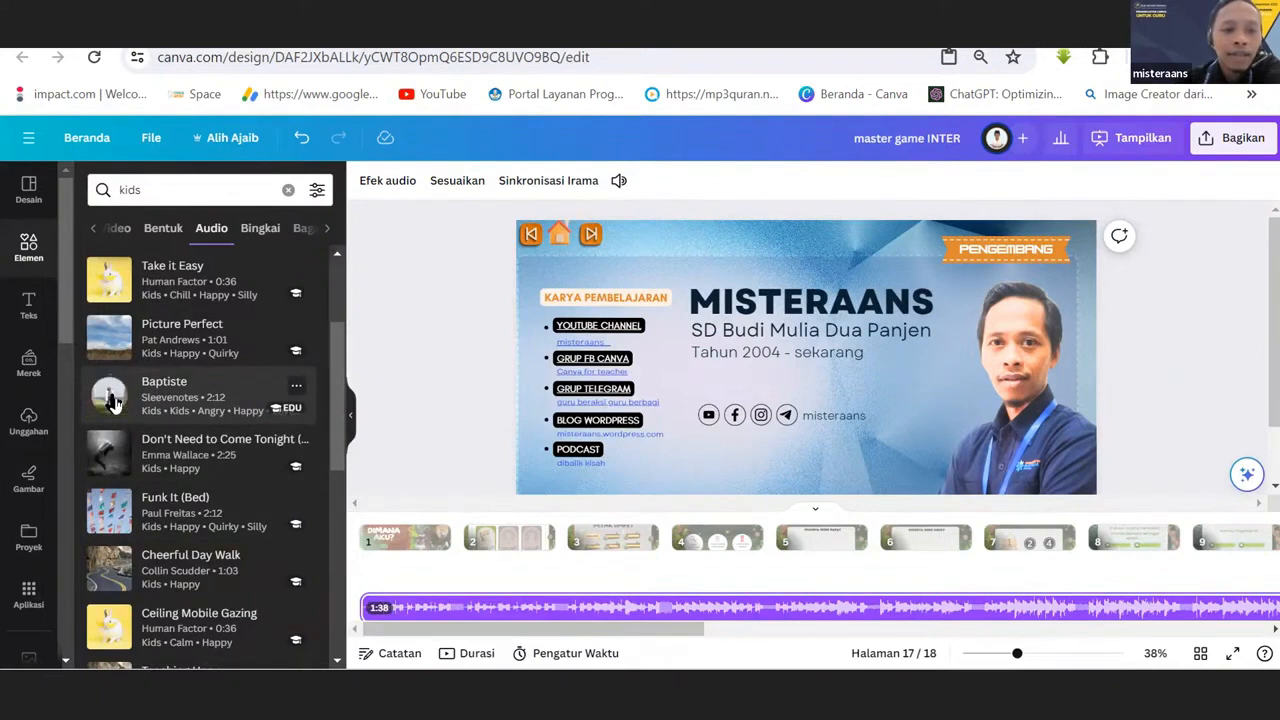
Try the Baptiste track in the timeline with its start moved from page 17 to page 15, and delete it.
click(187, 396)
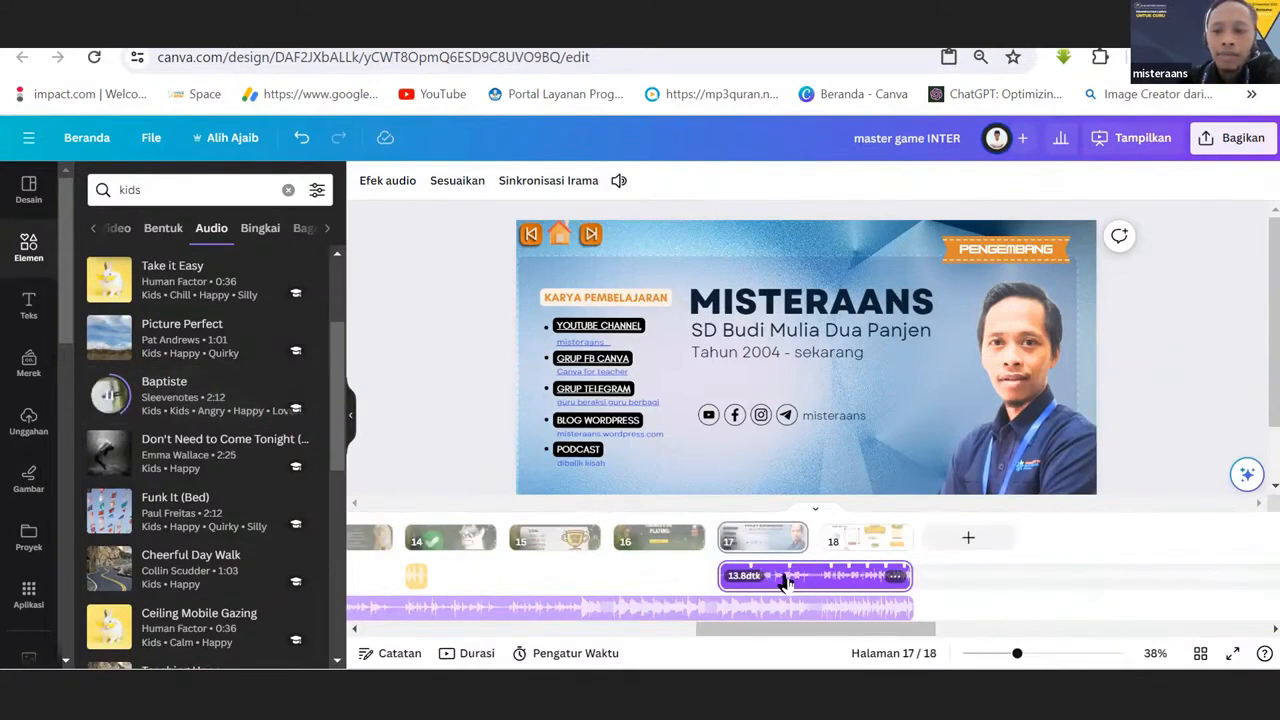
drag(786, 583, 627, 596)
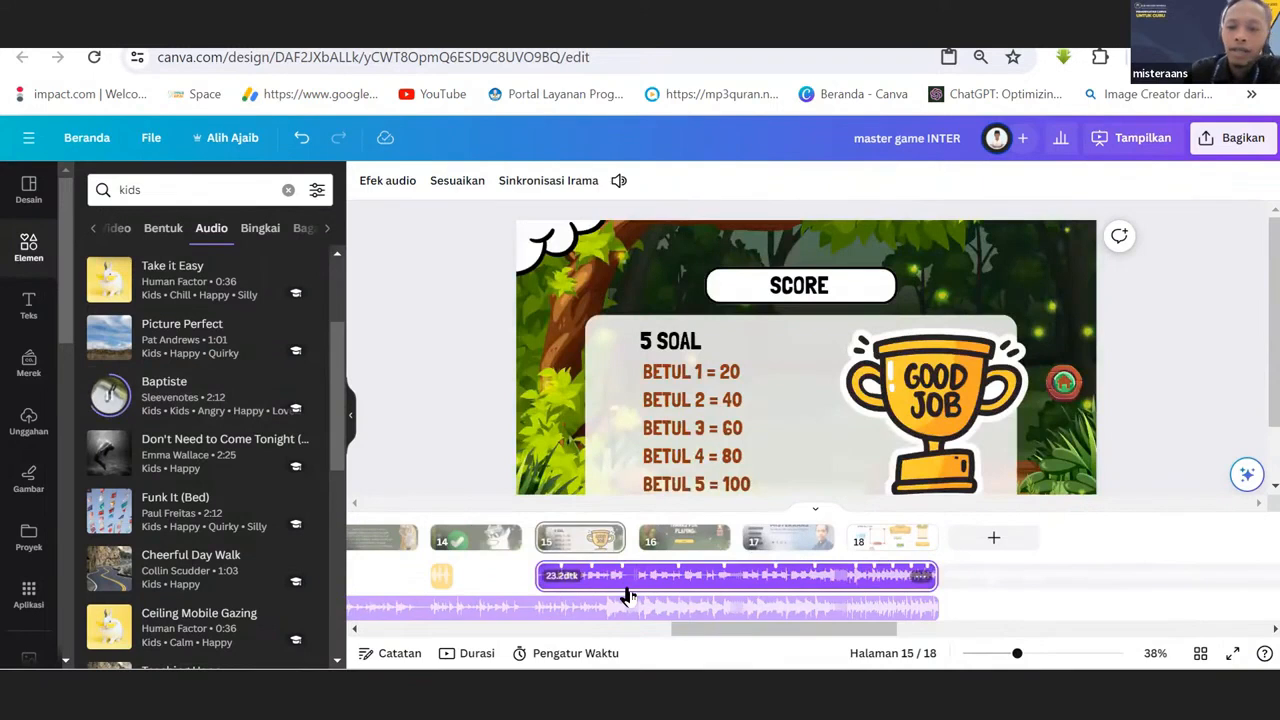
key(Delete)
Examine how the background music track spans the timeline from page 1 to page 18, and show pages 17 and 1.
drag(882, 630, 371, 623)
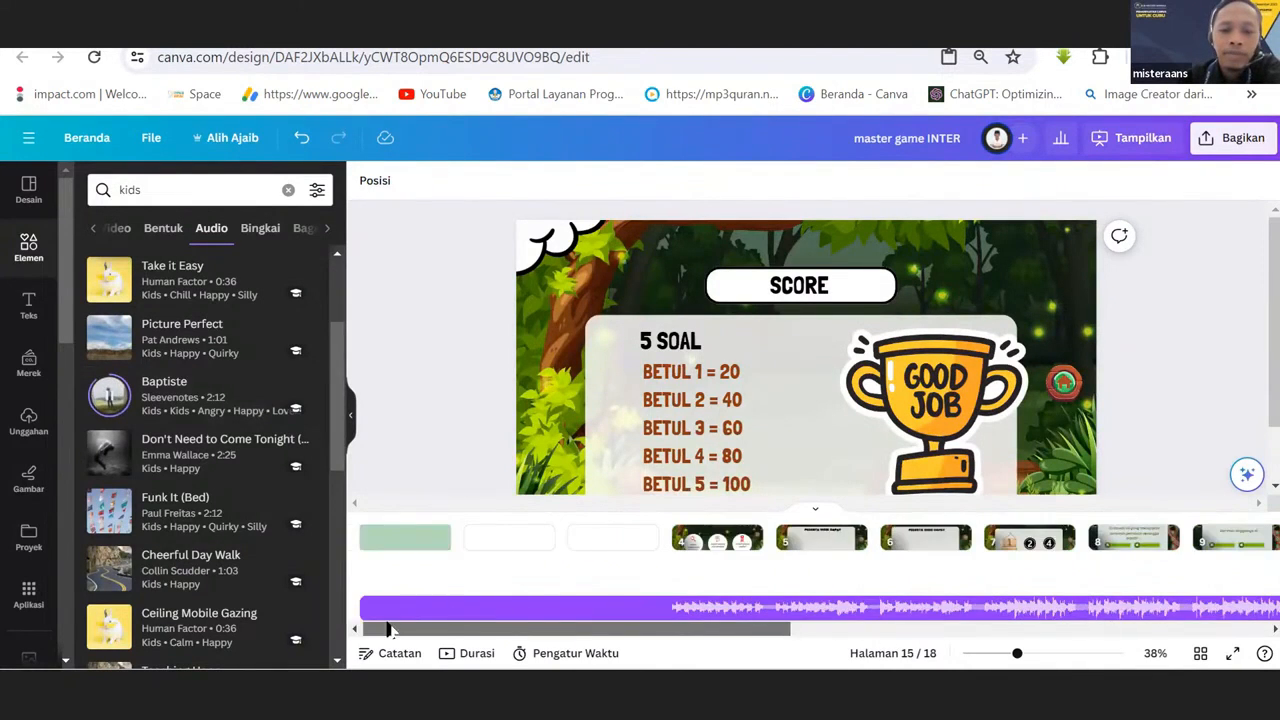
click(405, 612)
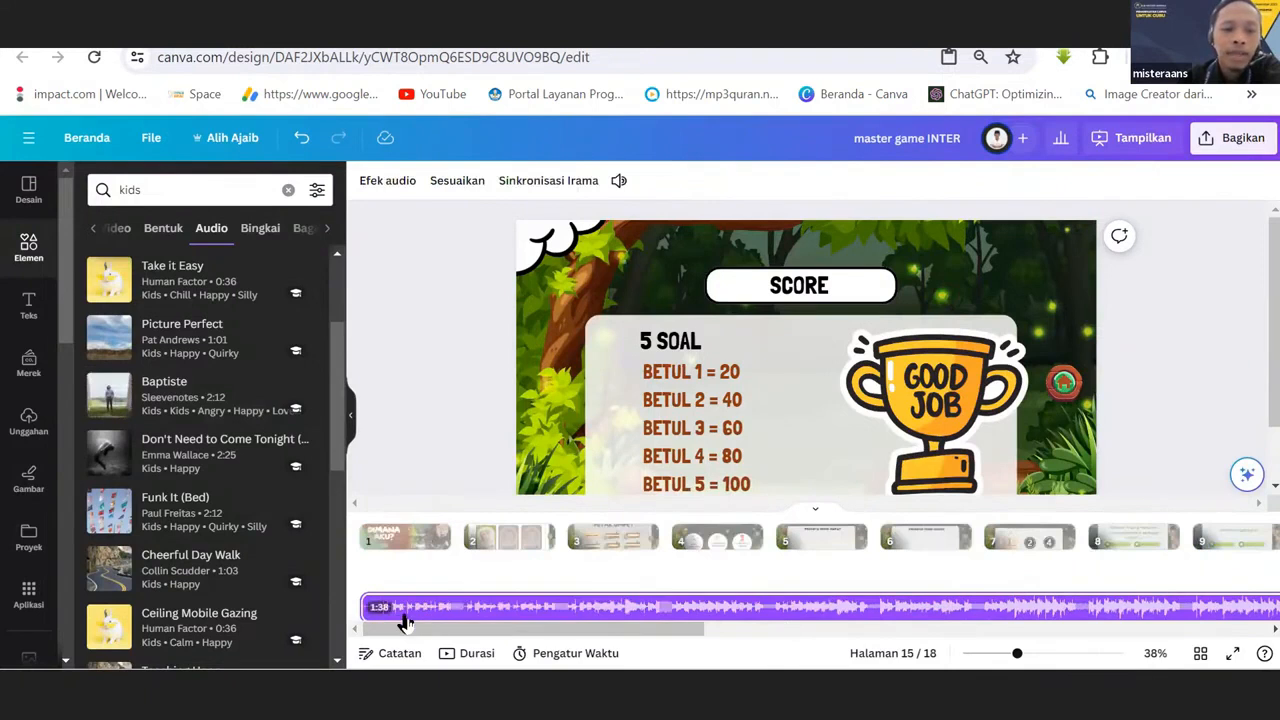
drag(416, 630, 855, 652)
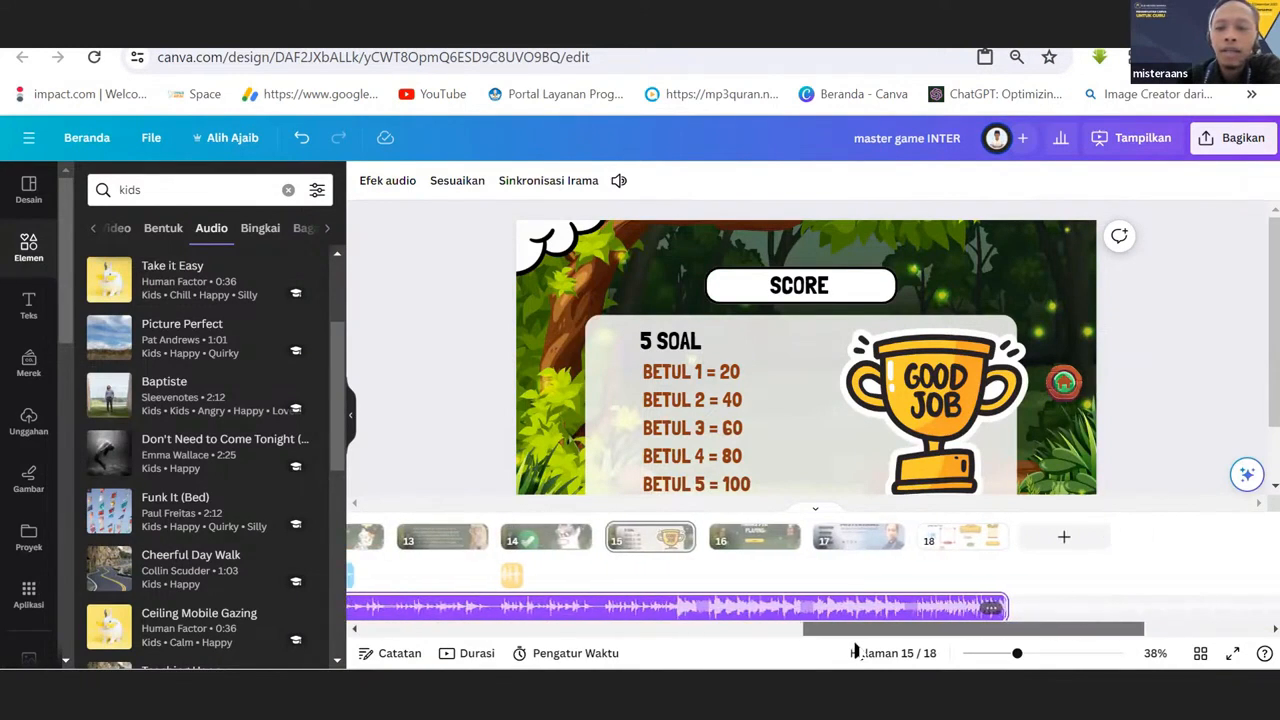
click(860, 540)
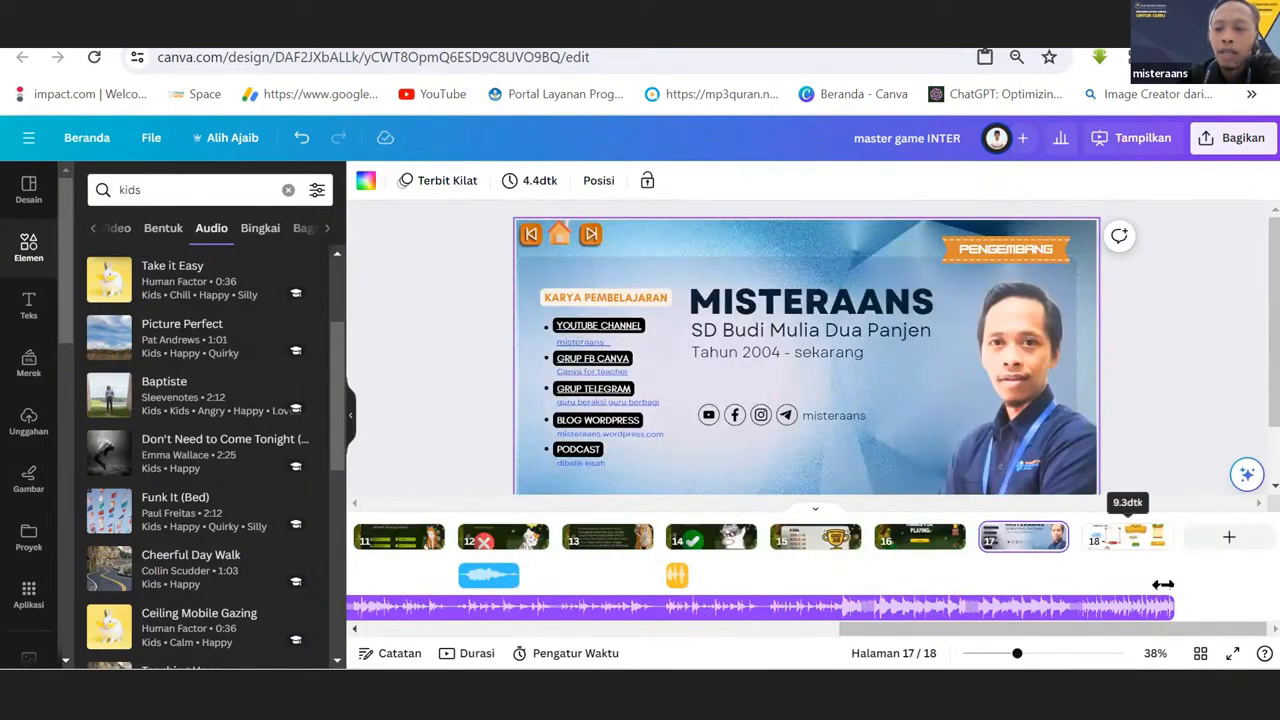
drag(1120, 638, 1157, 616)
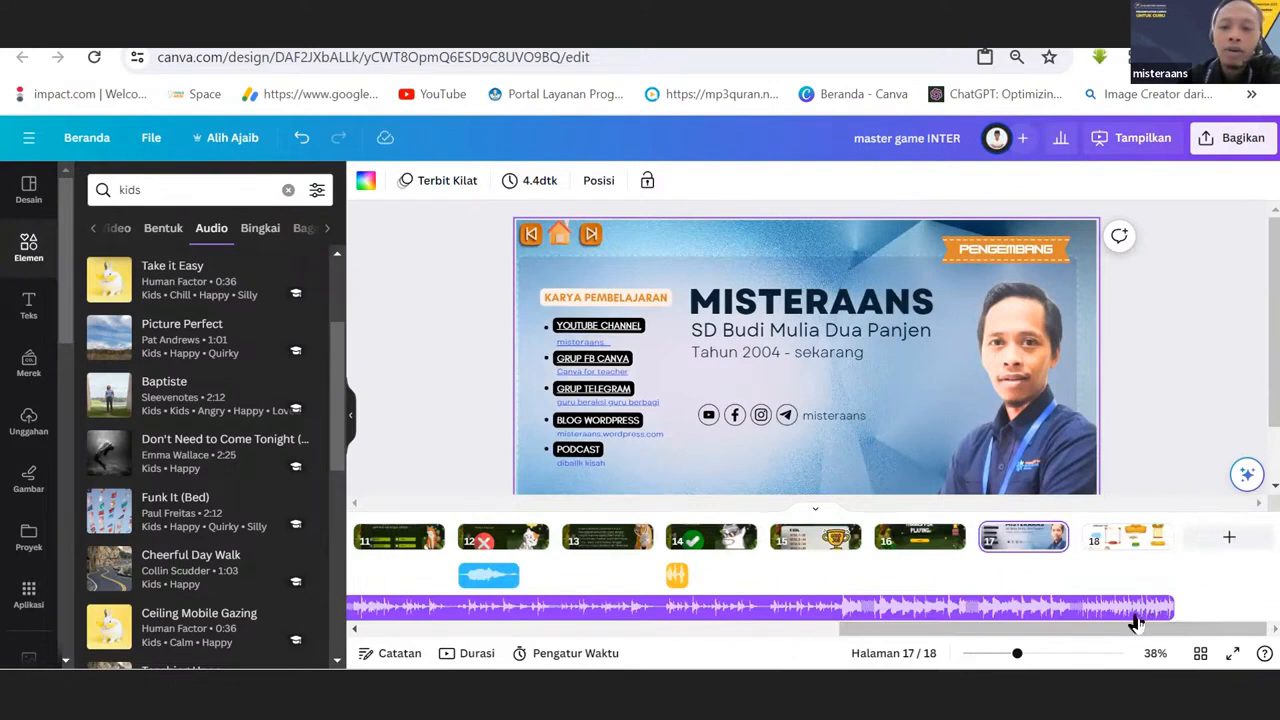
mouse_move(850, 637)
mouse_down()
mouse_move(686, 660)
mouse_move(690, 640)
mouse_move(386, 636)
mouse_move(717, 660)
mouse_move(850, 654)
mouse_up()
click(384, 546)
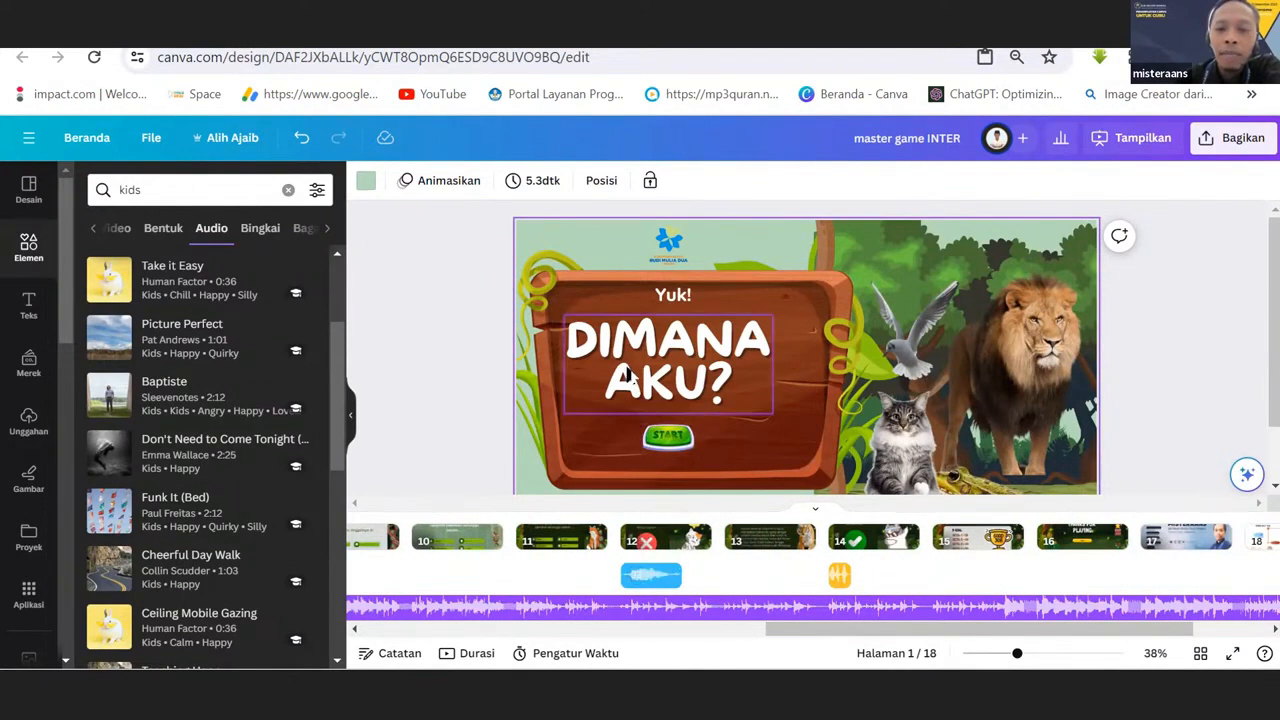
Show page 12 with its sound clip selected, and search the audio elements for "cry".
click(671, 545)
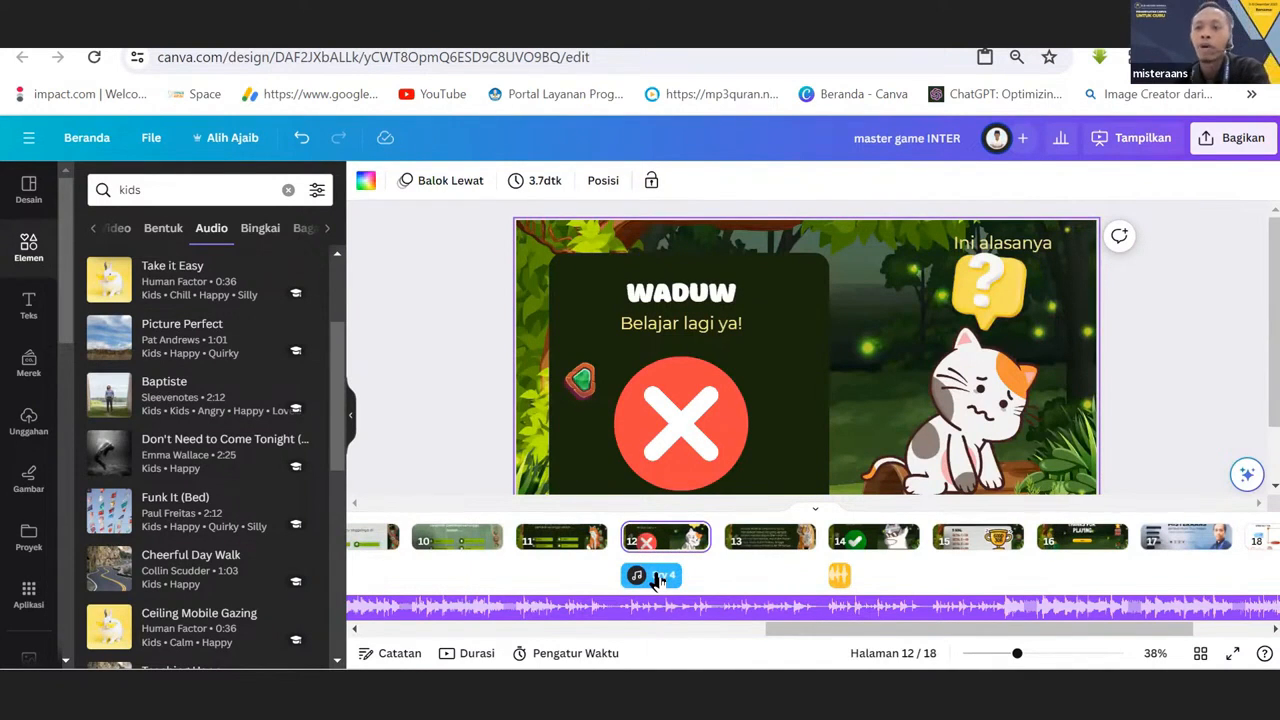
click(658, 578)
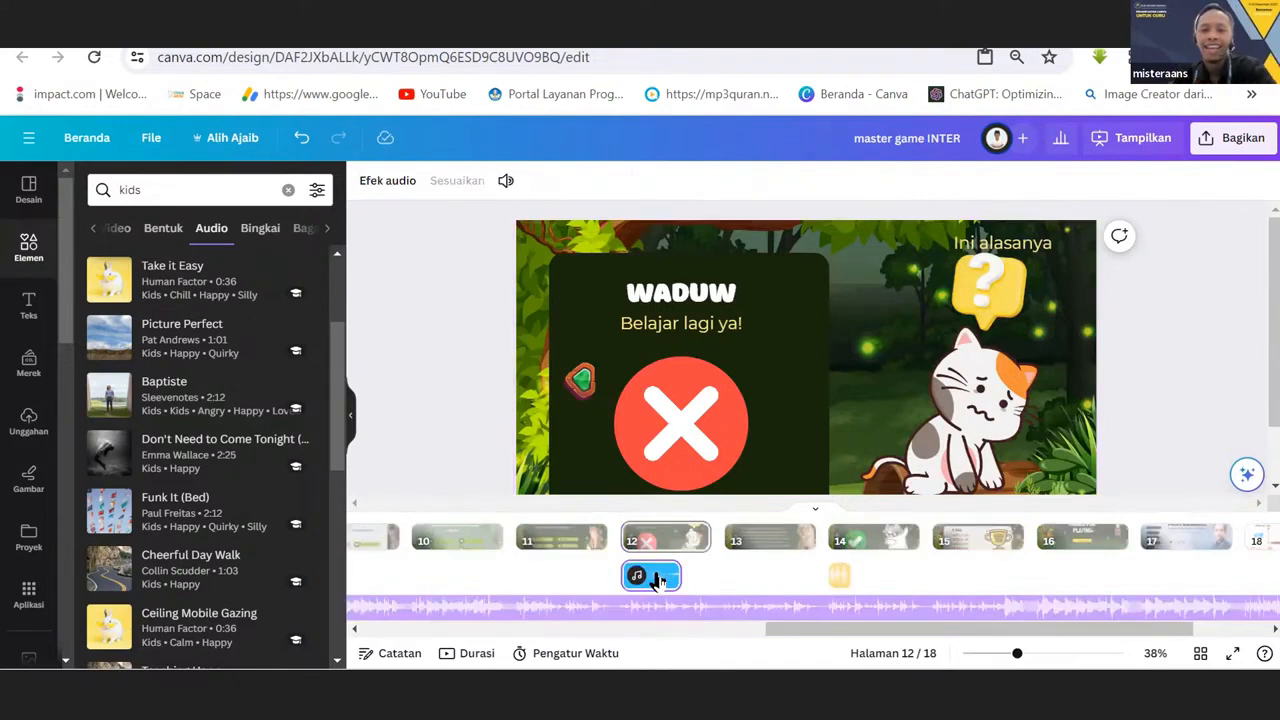
click(160, 197)
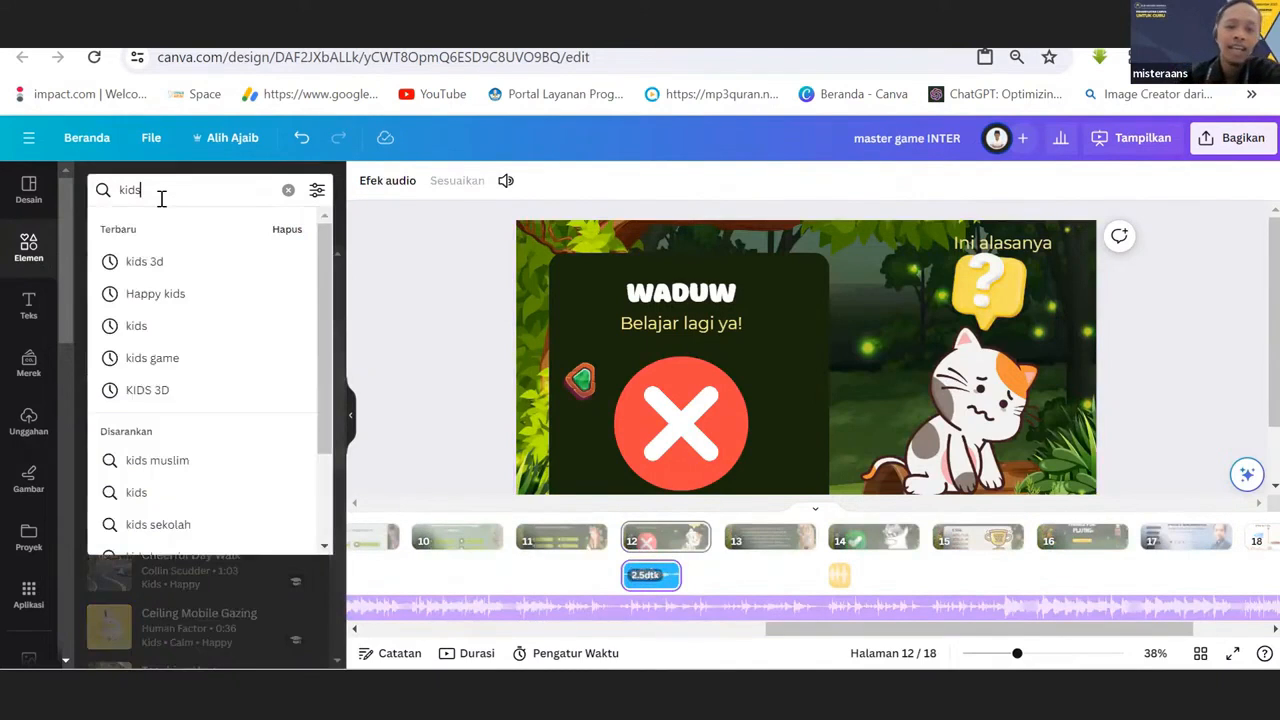
key(BackSpace)
key(BackSpace)
key(BackSpace)
key(BackSpace)
text(cry)
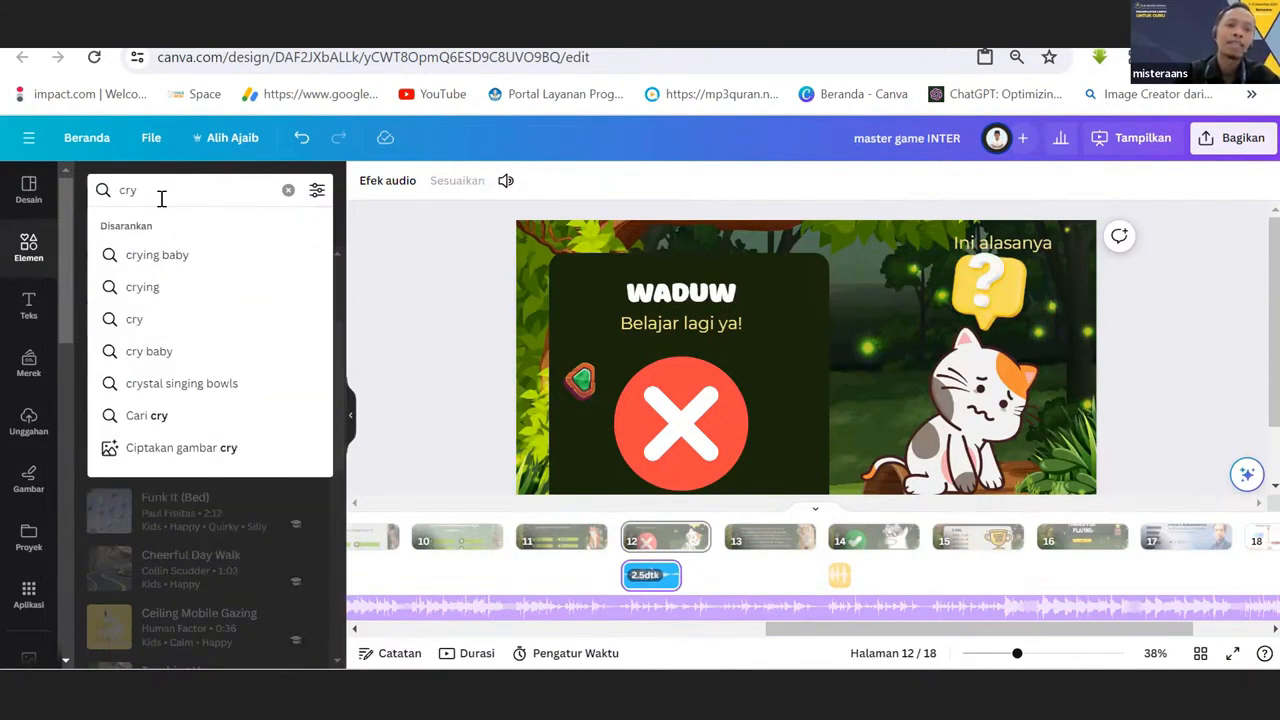
key(Return)
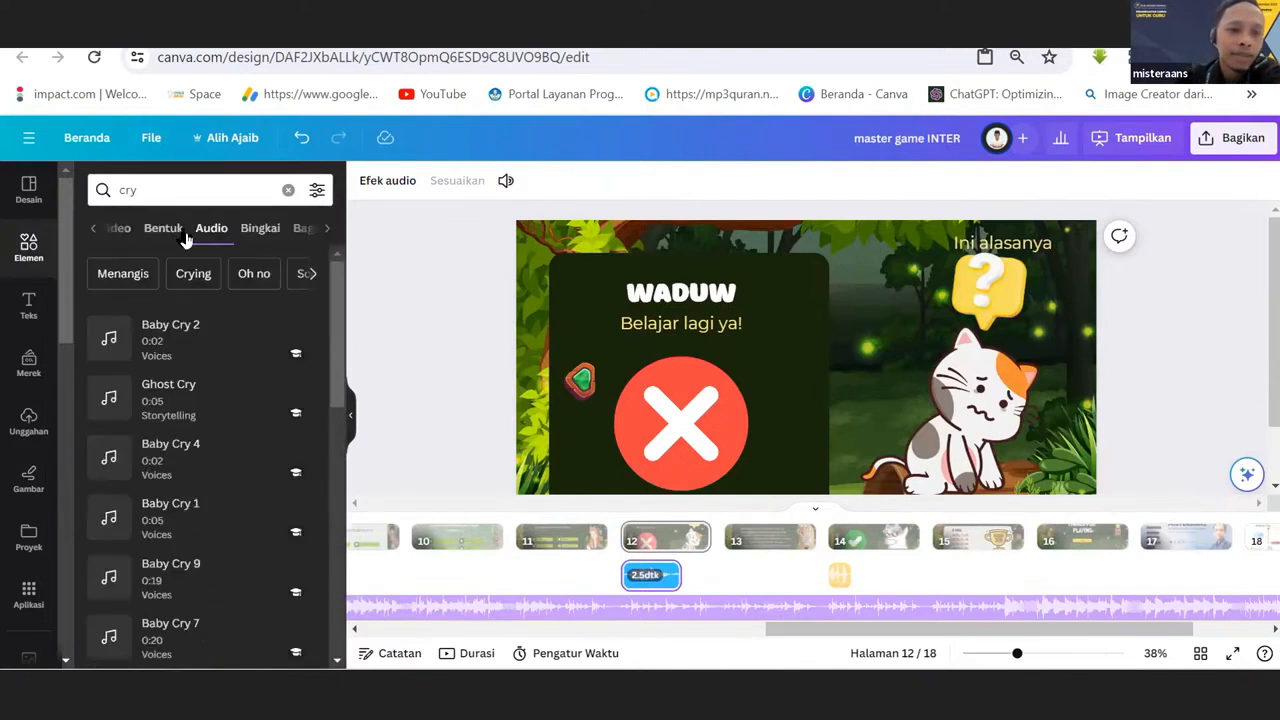
Preview the crying sounds Baby Cry 2, Ghost Cry and Baby Cry 4.
click(110, 340)
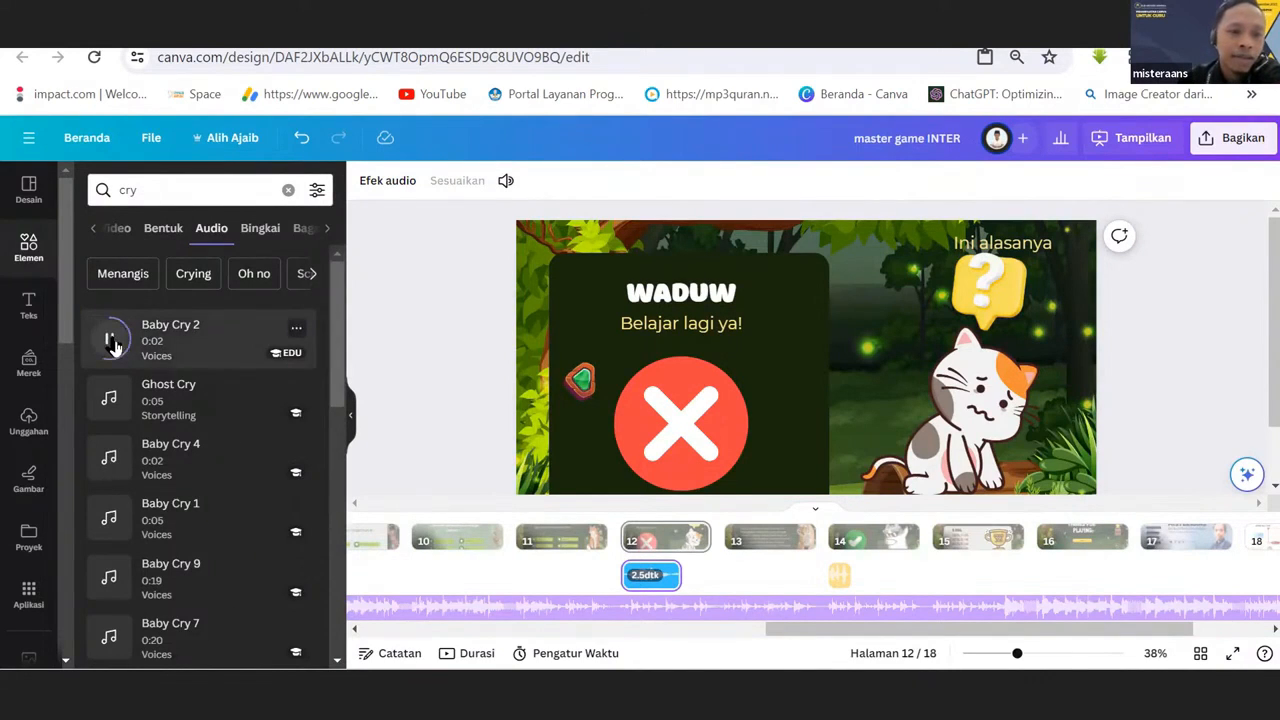
mouse_move(112, 402)
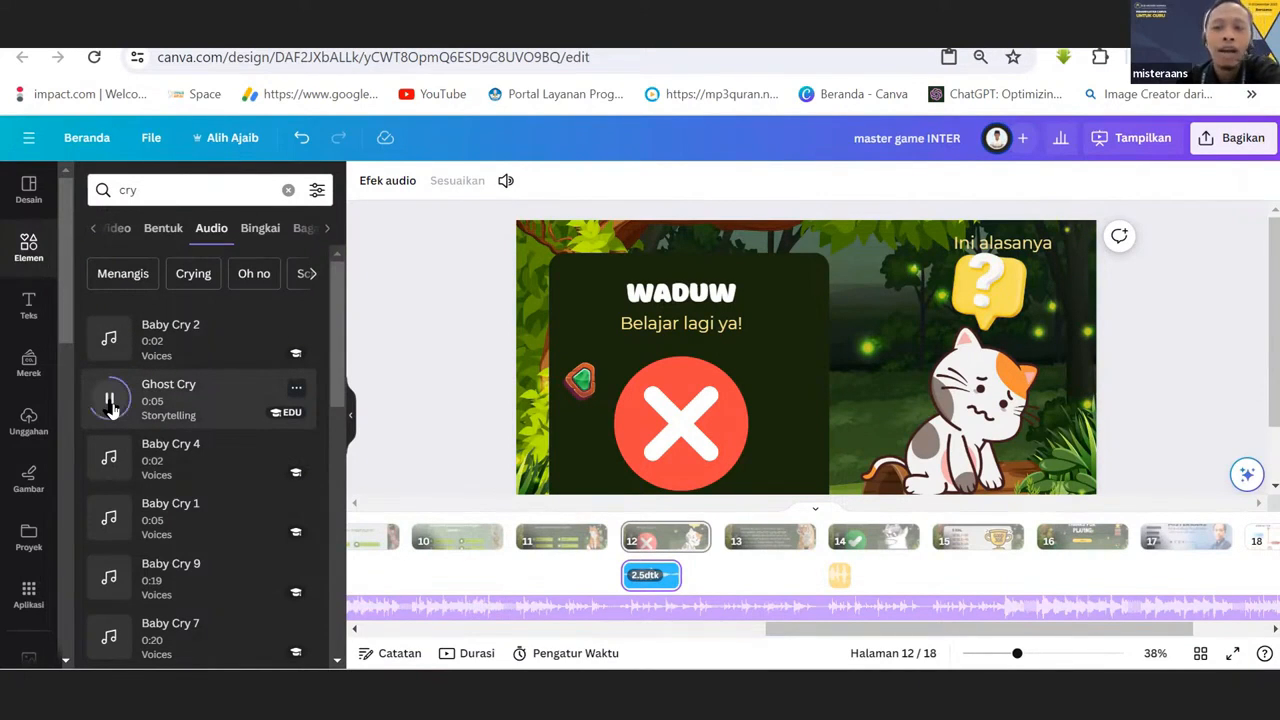
mouse_move(112, 462)
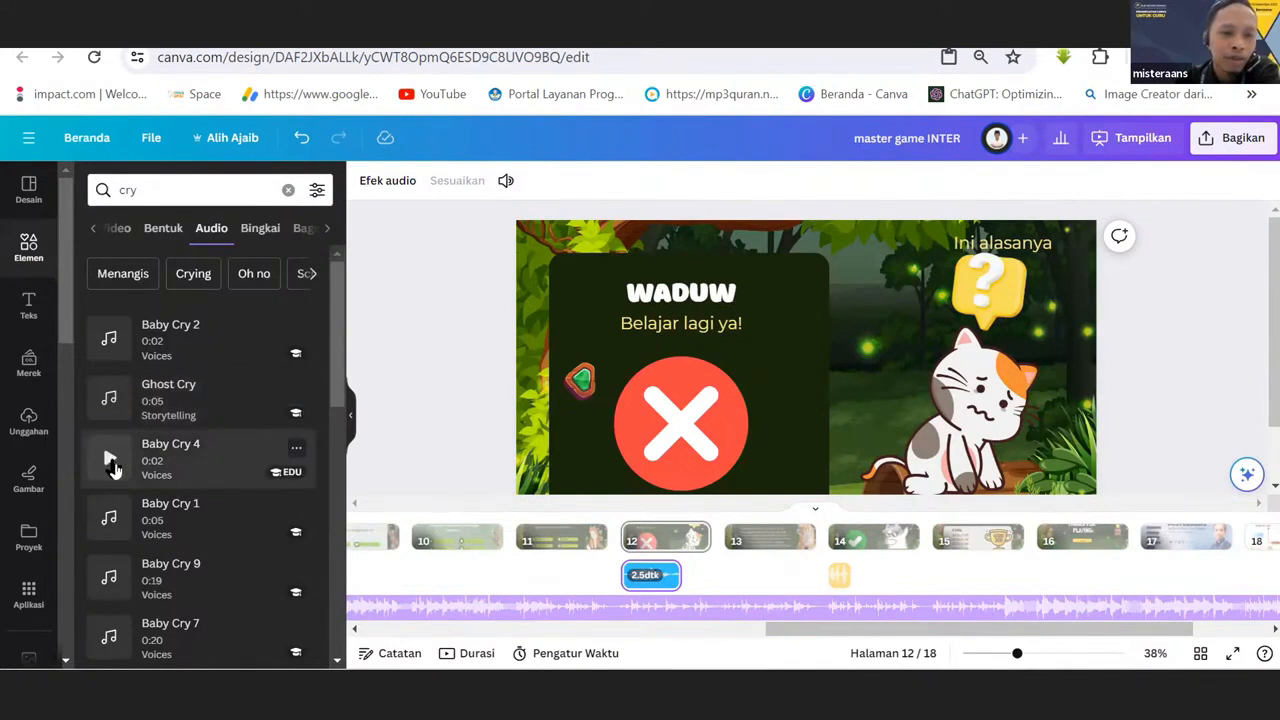
click(111, 461)
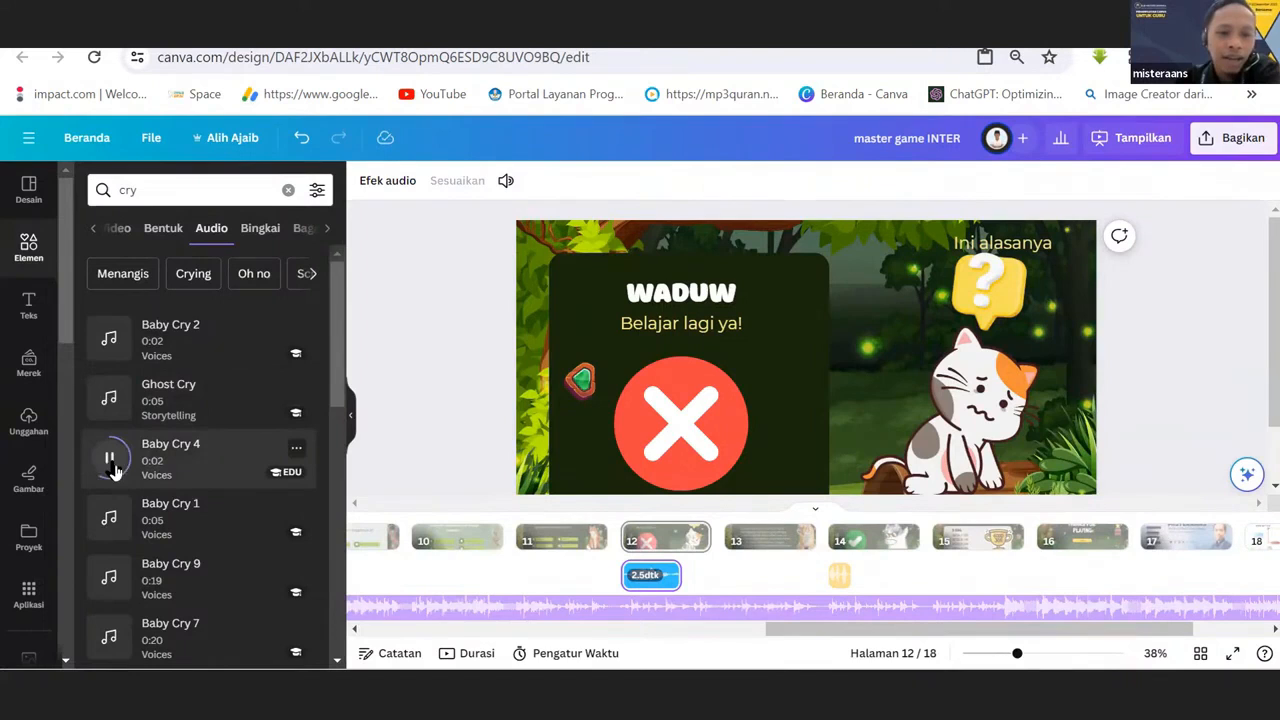
Clear the search, look up "cry" across all elements again and limit the results to audio.
click(157, 193)
key(BackSpace)
key(BackSpace)
key(BackSpace)
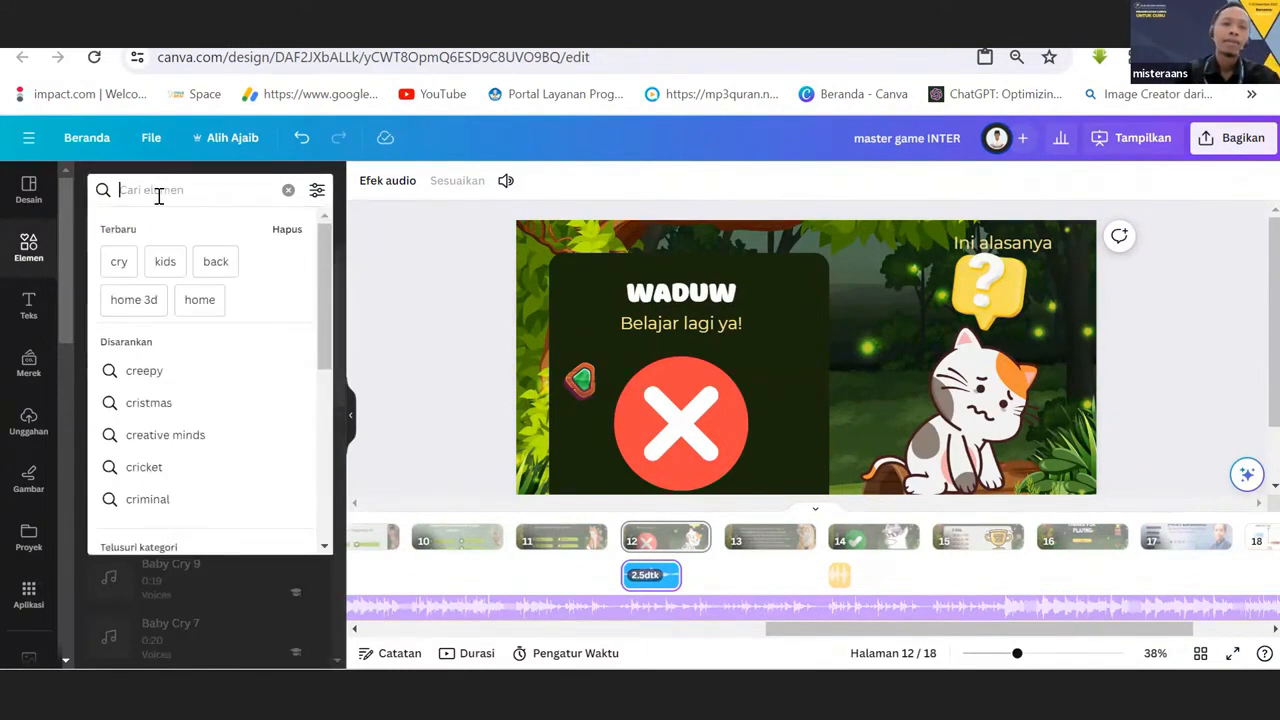
click(288, 190)
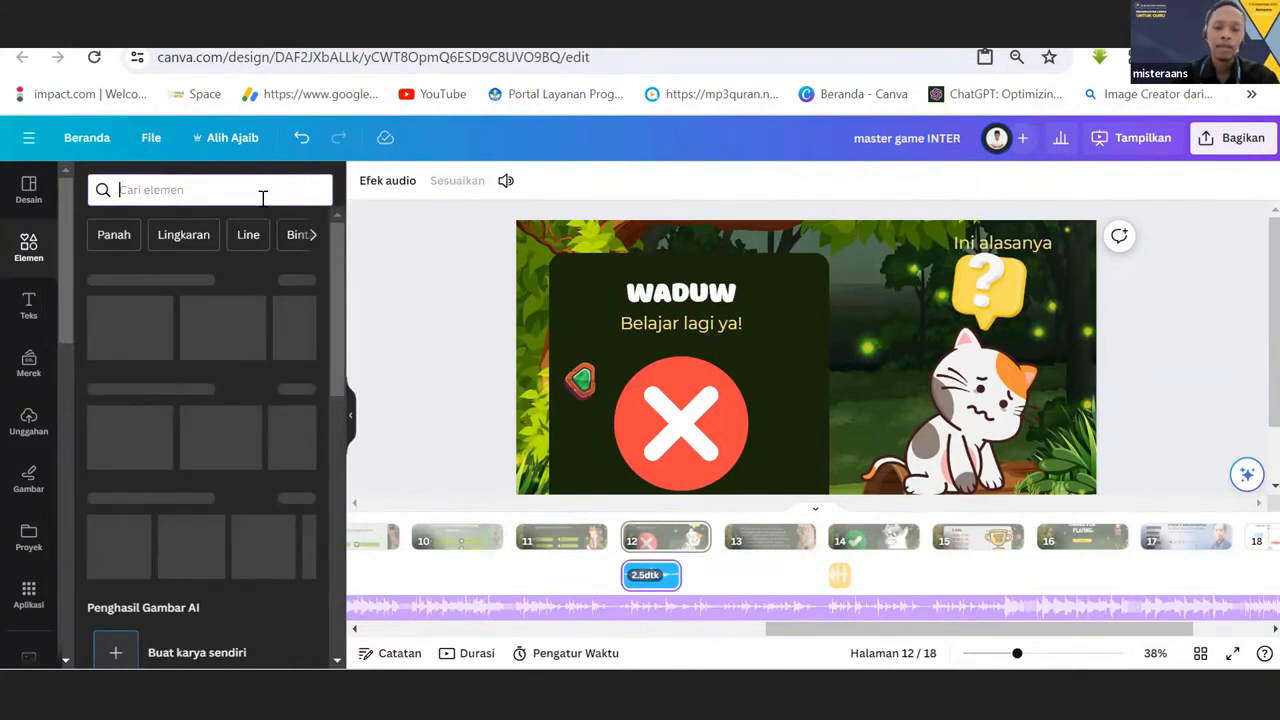
text(cry)
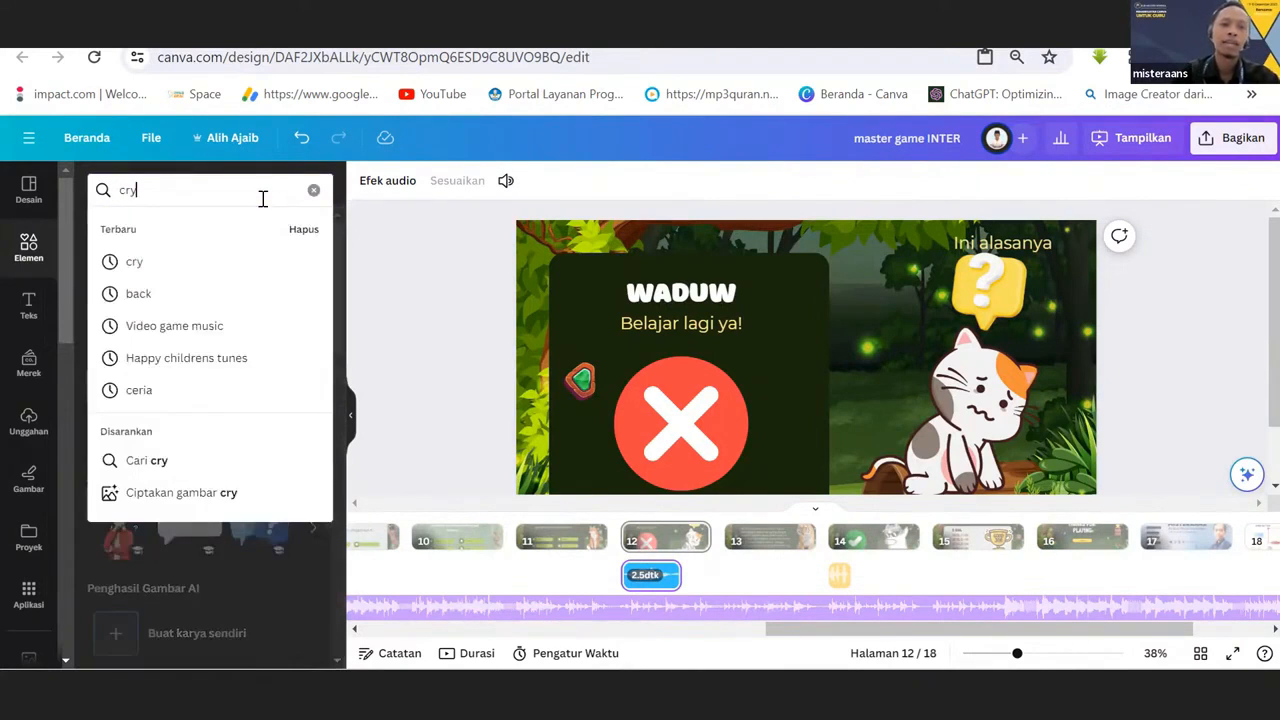
key(Return)
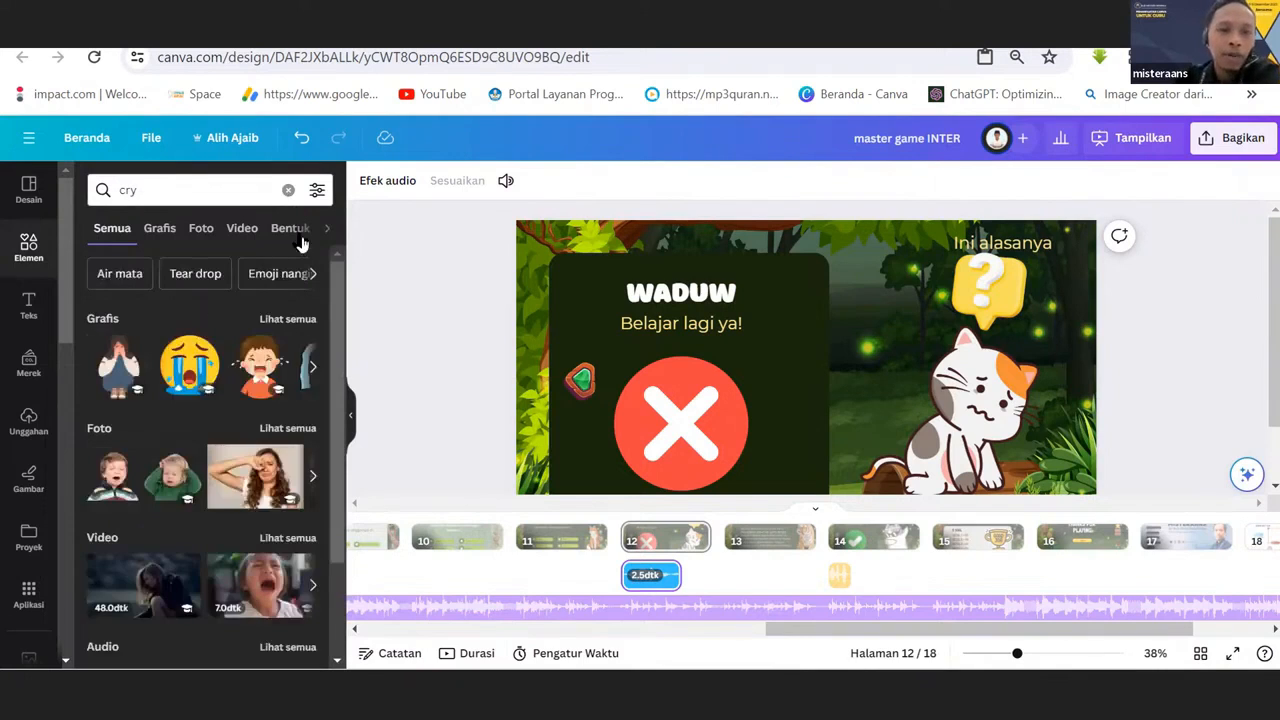
click(326, 230)
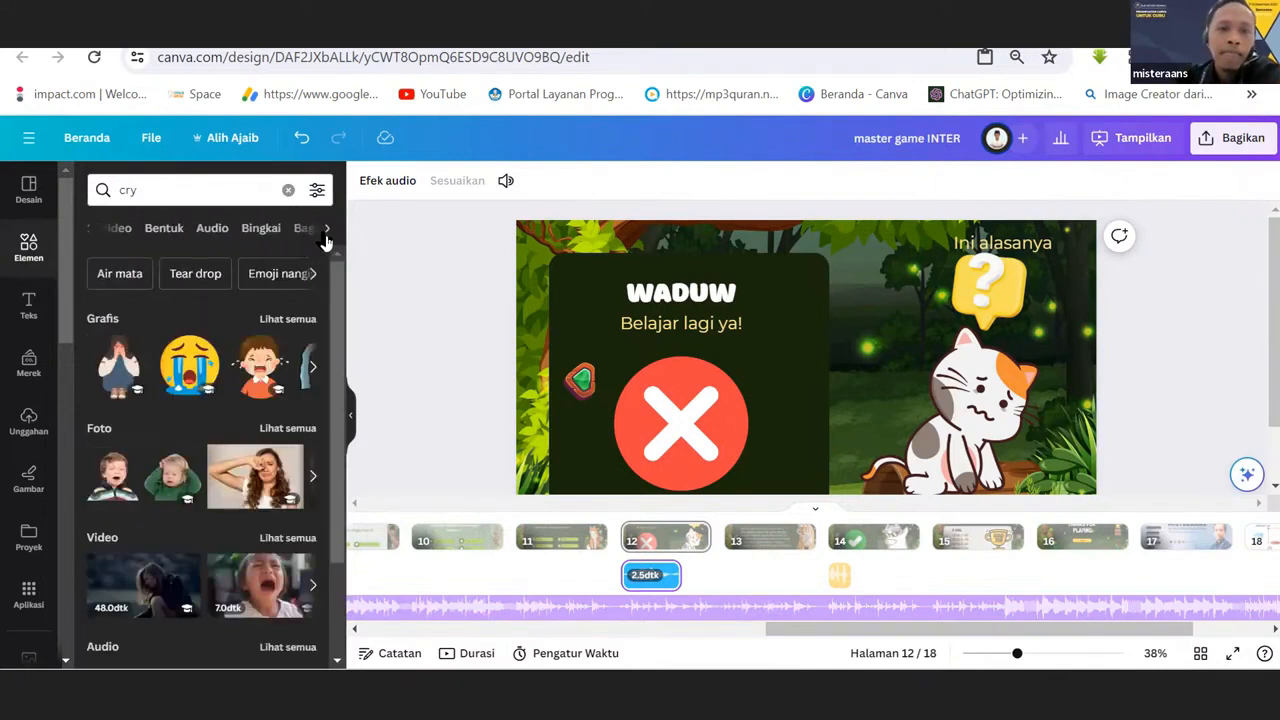
click(212, 229)
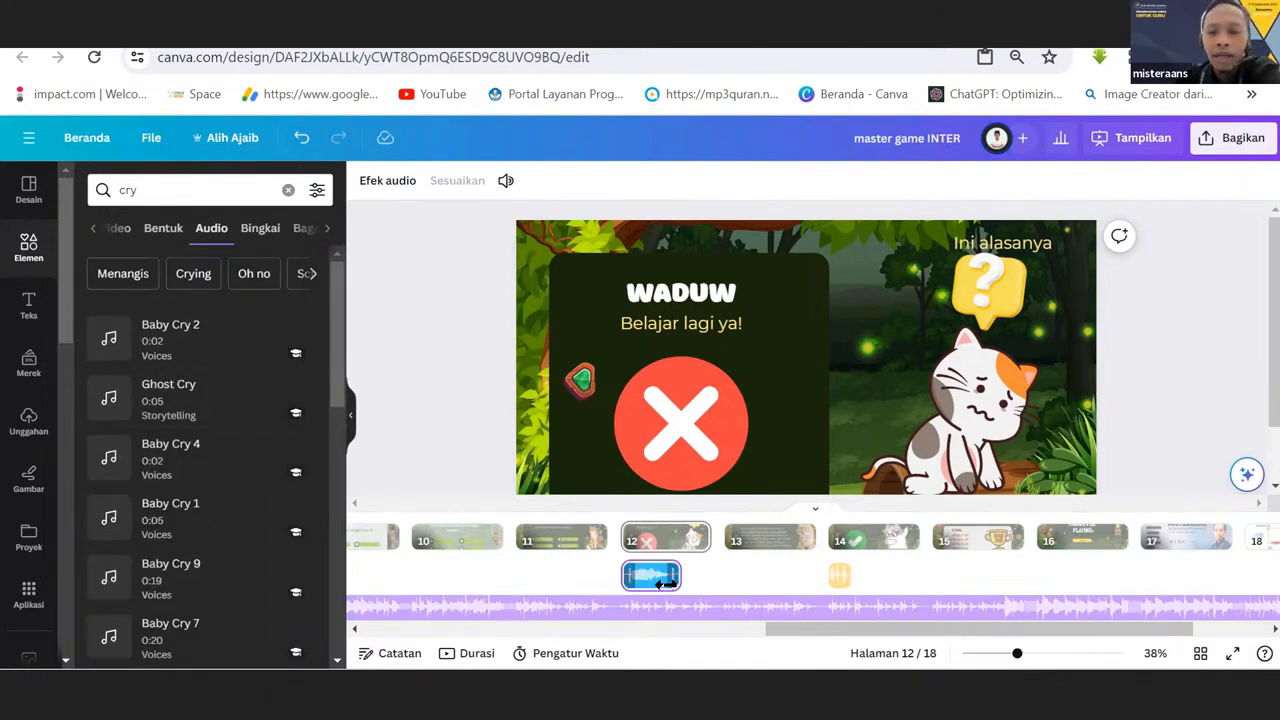
Try the page 12 sound clip under page 11, and move it back under page 12.
drag(655, 585, 617, 578)
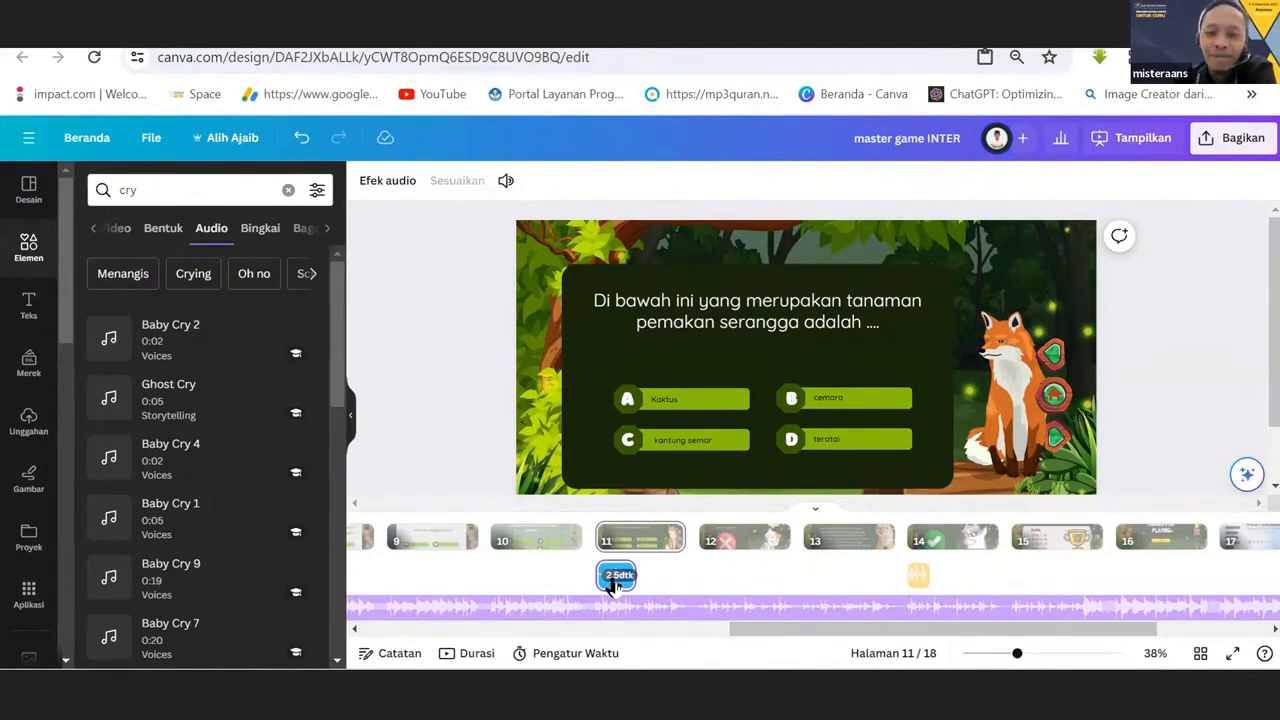
drag(614, 585, 732, 575)
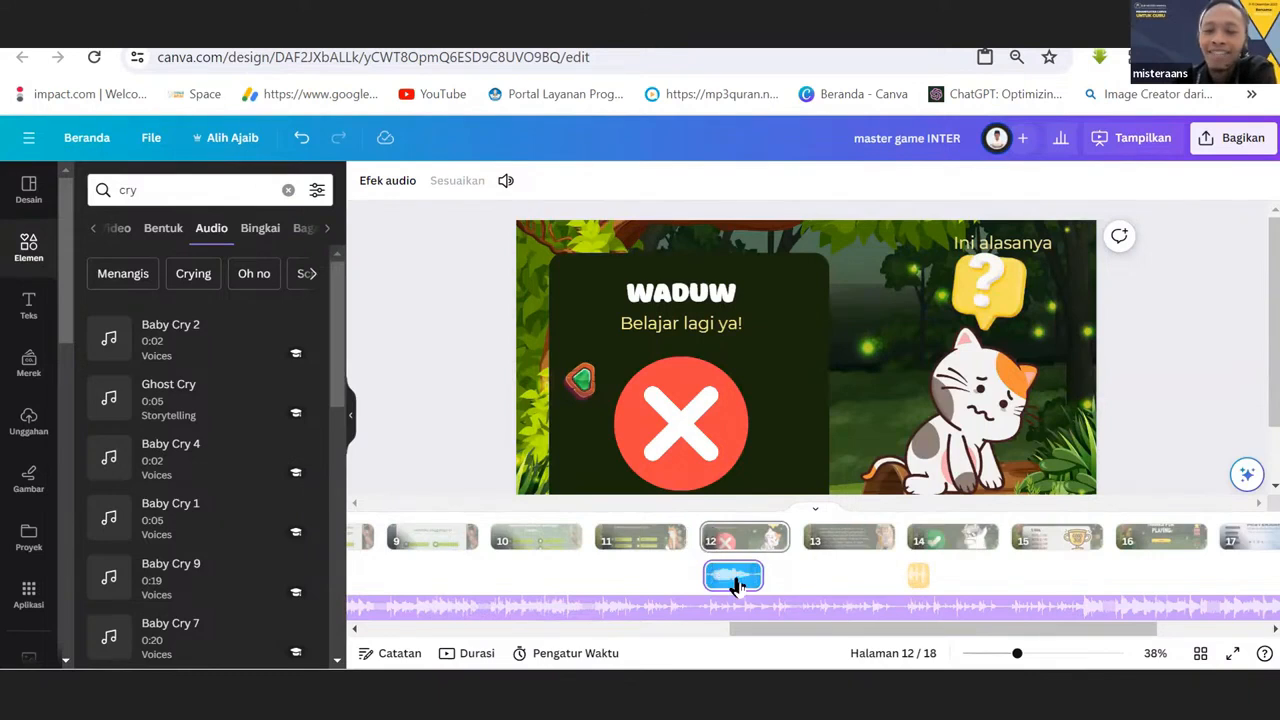
Select the sound clip under page 14 and search the audio elements for "happy".
click(920, 578)
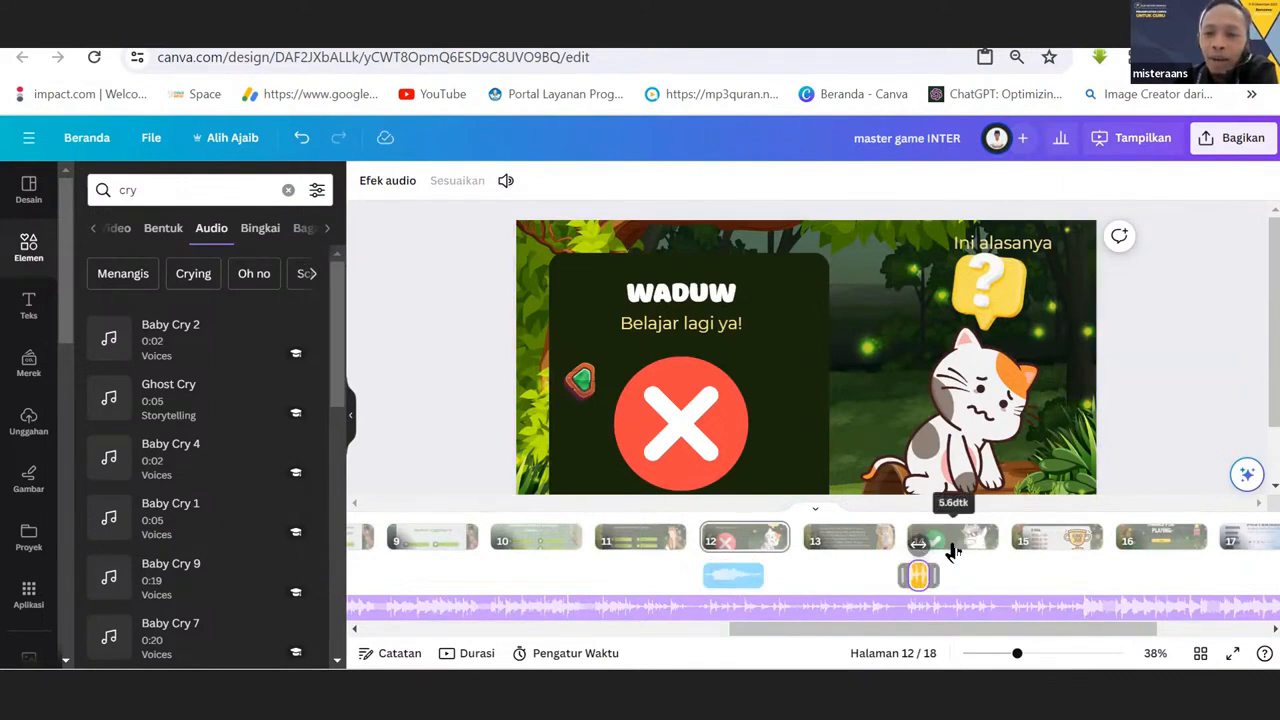
click(157, 196)
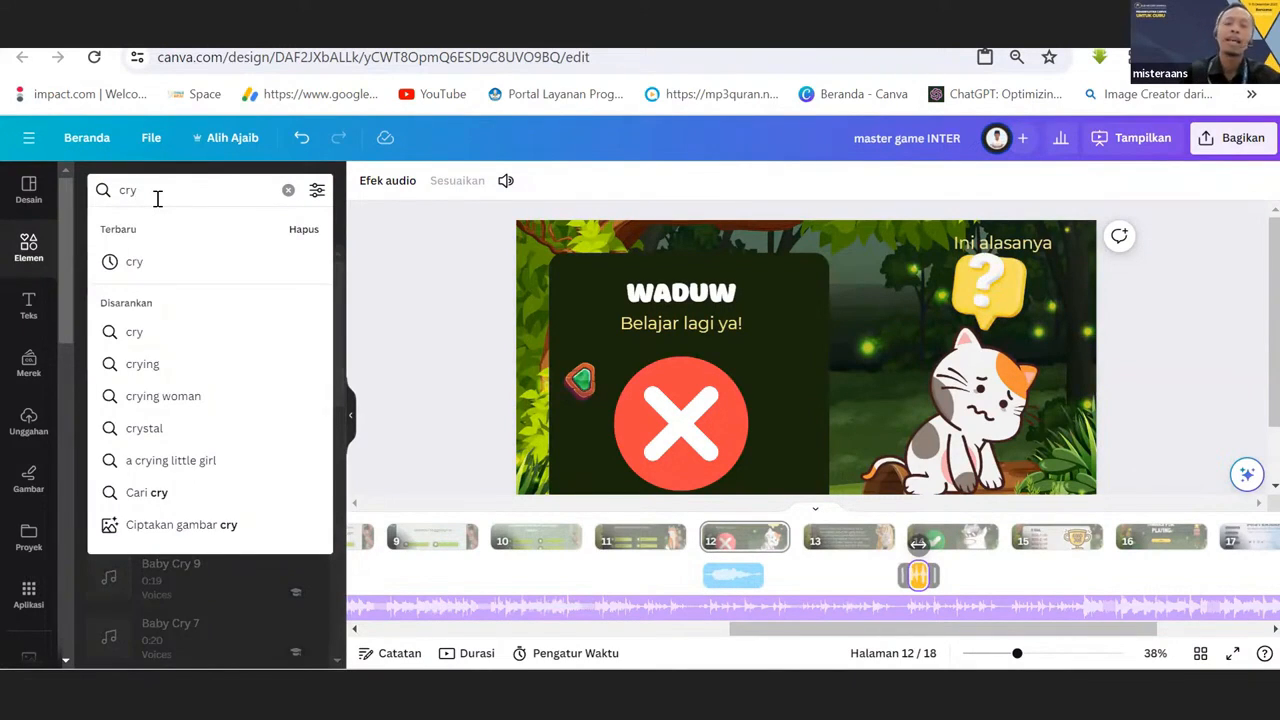
key(BackSpace)
key(BackSpace)
key(BackSpace)
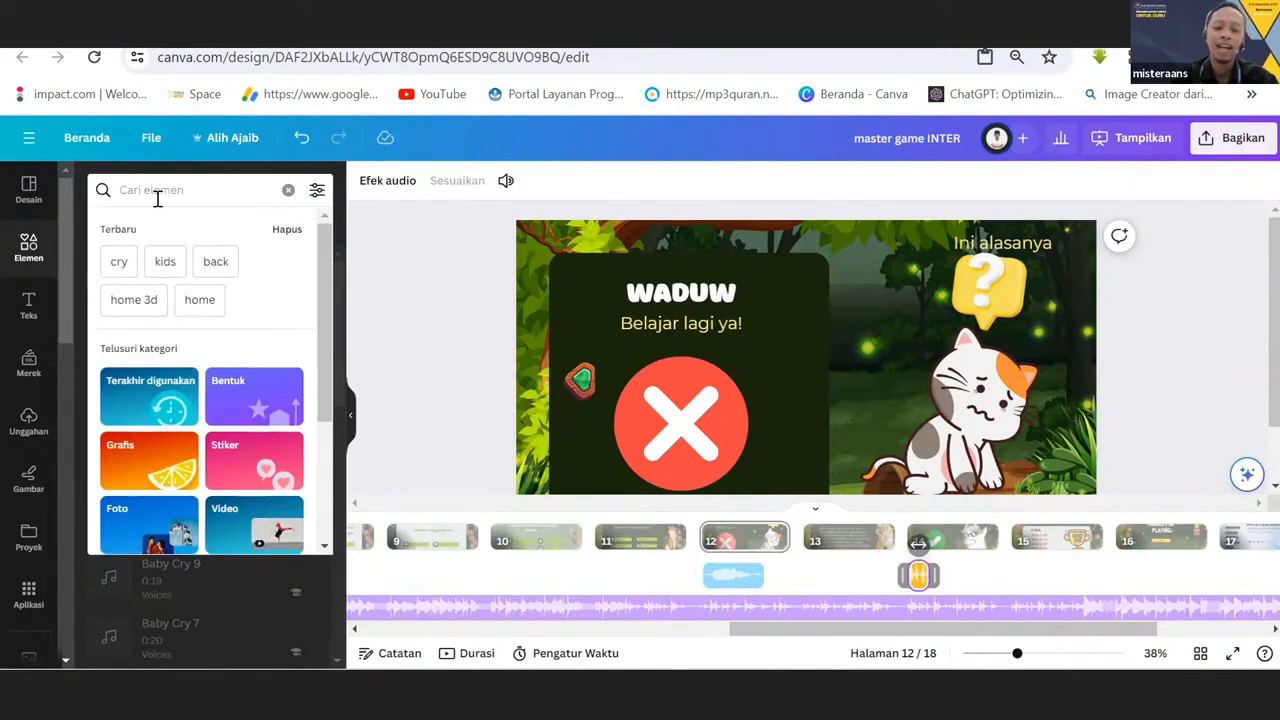
text(happy)
key(Return)
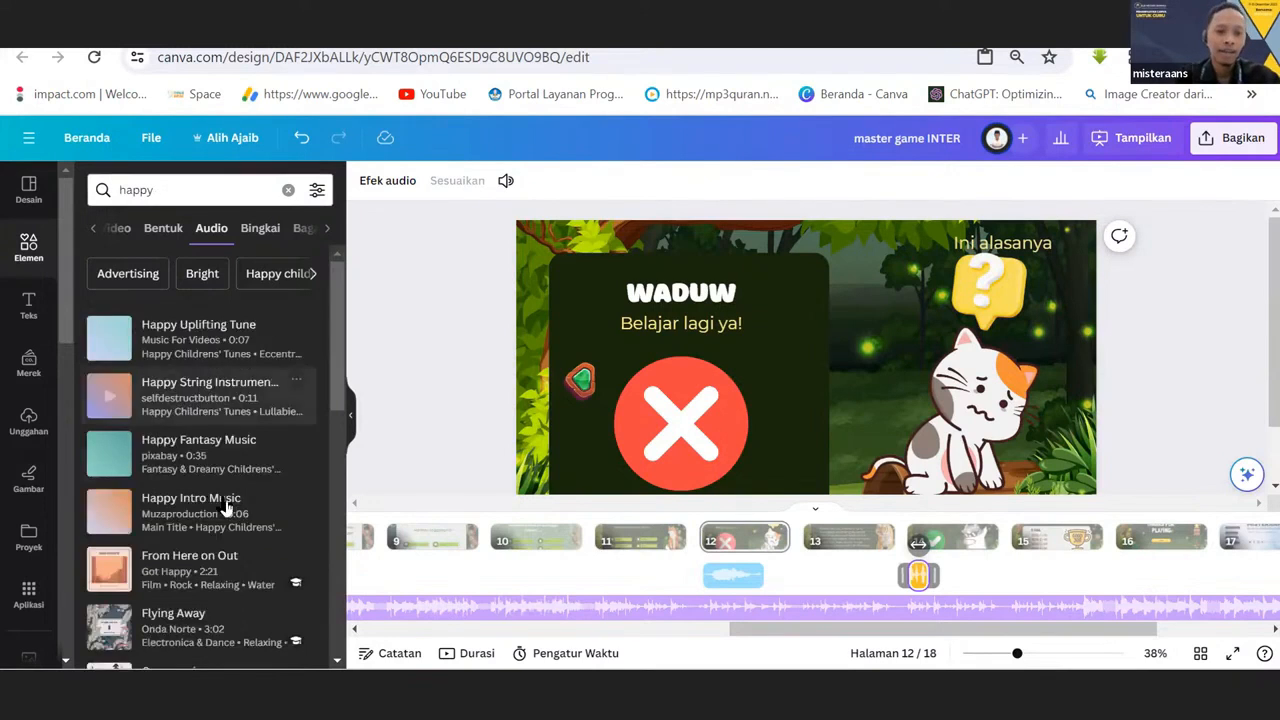
Replace the audio search term with "laugh" and run the search.
click(170, 189)
key(BackSpace)
key(BackSpace)
key(BackSpace)
key(BackSpace)
key(BackSpace)
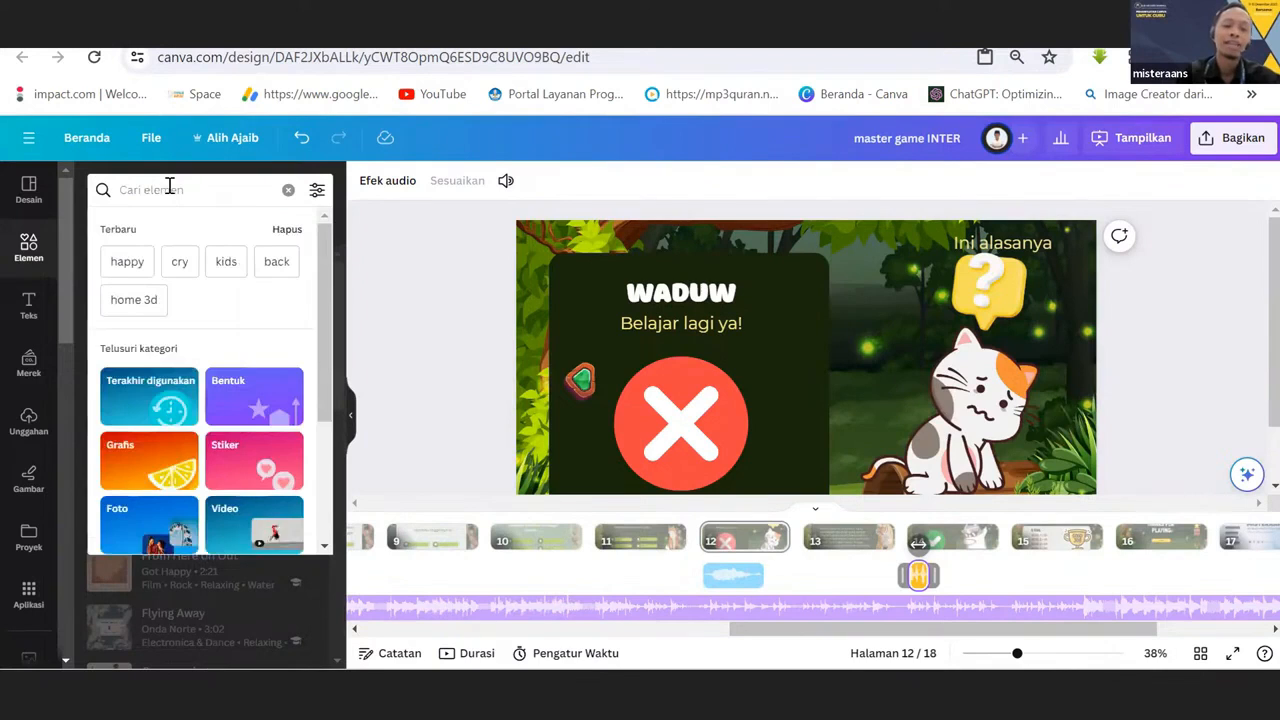
text(laugh)
key(Return)
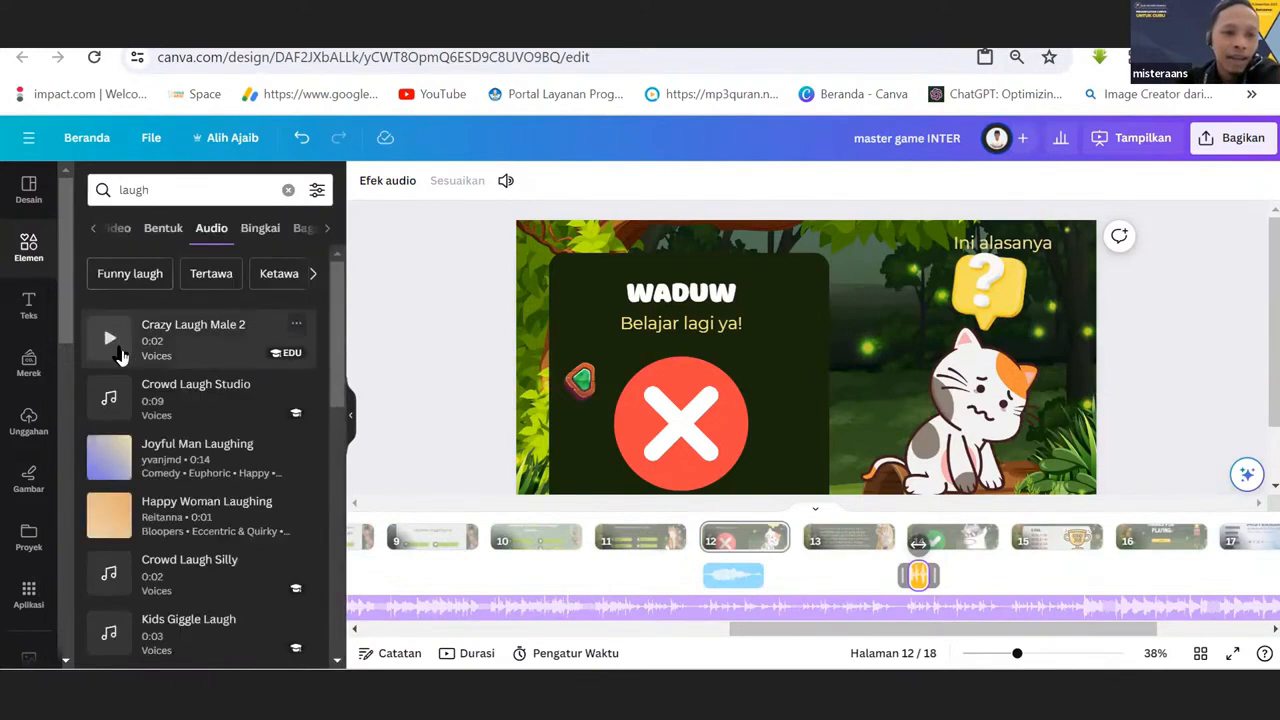
Preview the laughing sounds Crazy Laugh Male 2, Crowd Laugh Studio, Crowd Laugh Silly, Kids Giggle Laugh and Laugh Chipmunk.
click(110, 342)
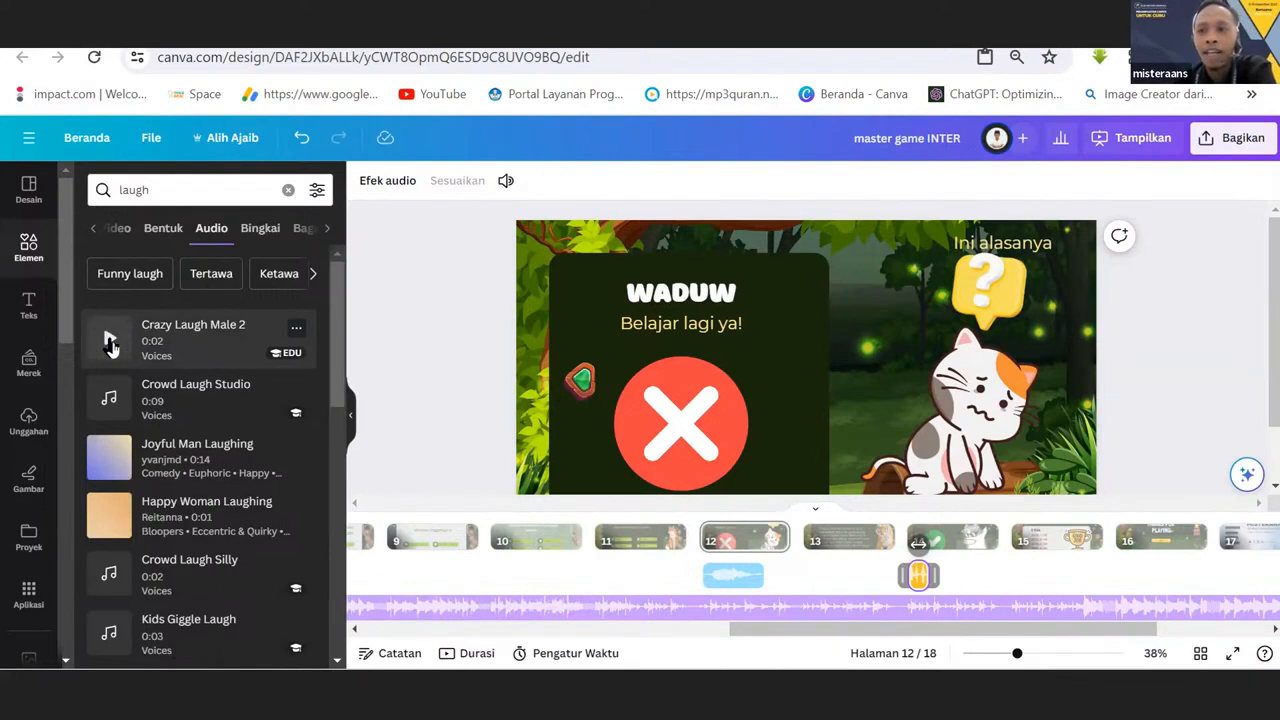
click(110, 402)
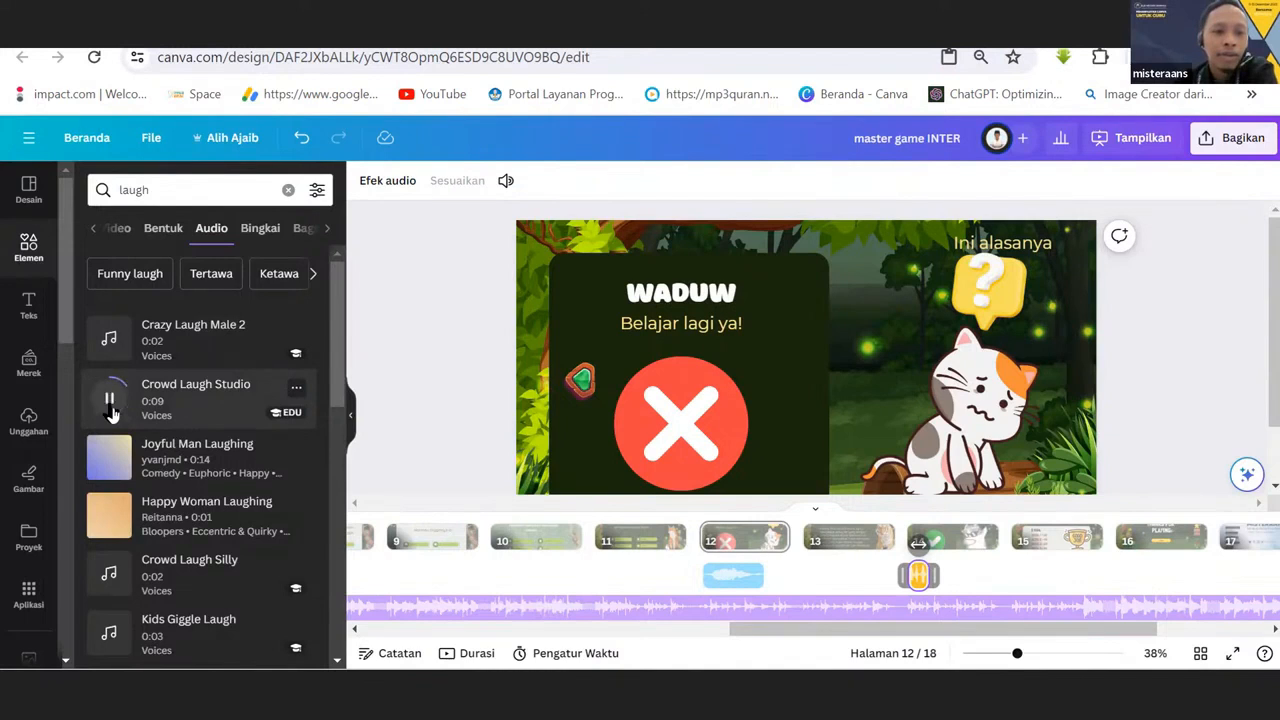
click(107, 579)
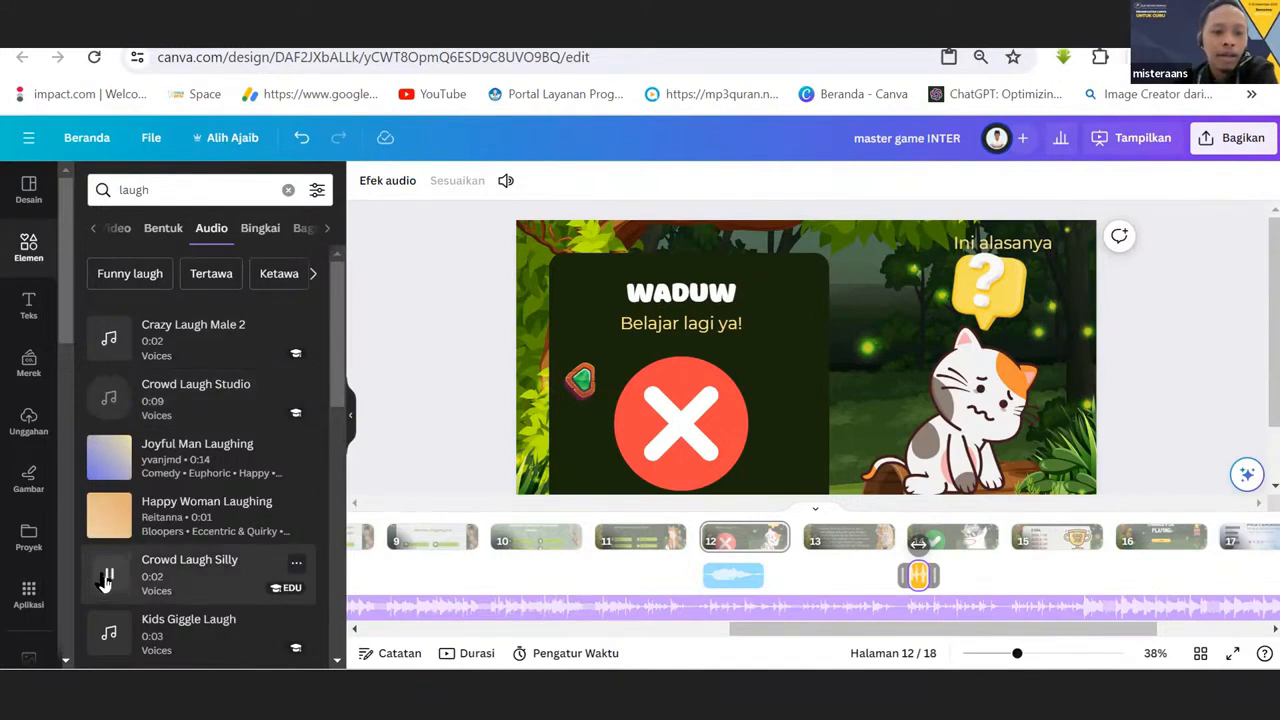
scroll(107, 570, down, 3)
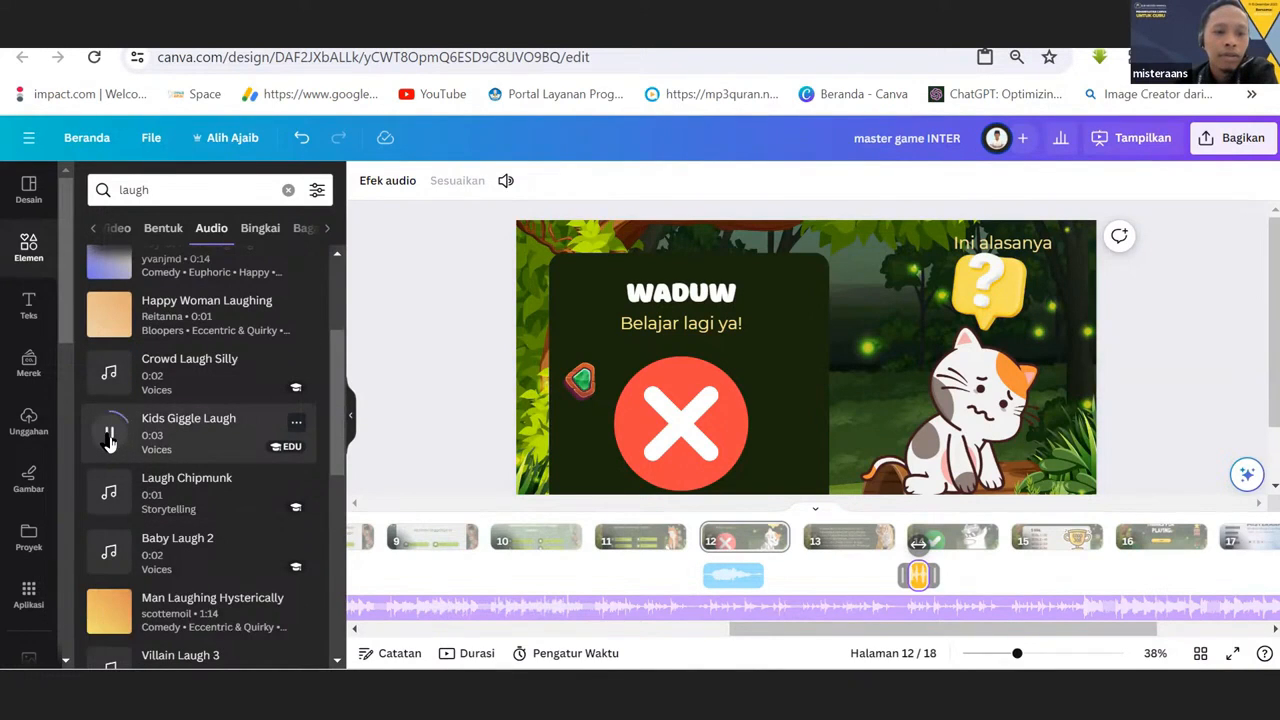
click(110, 492)
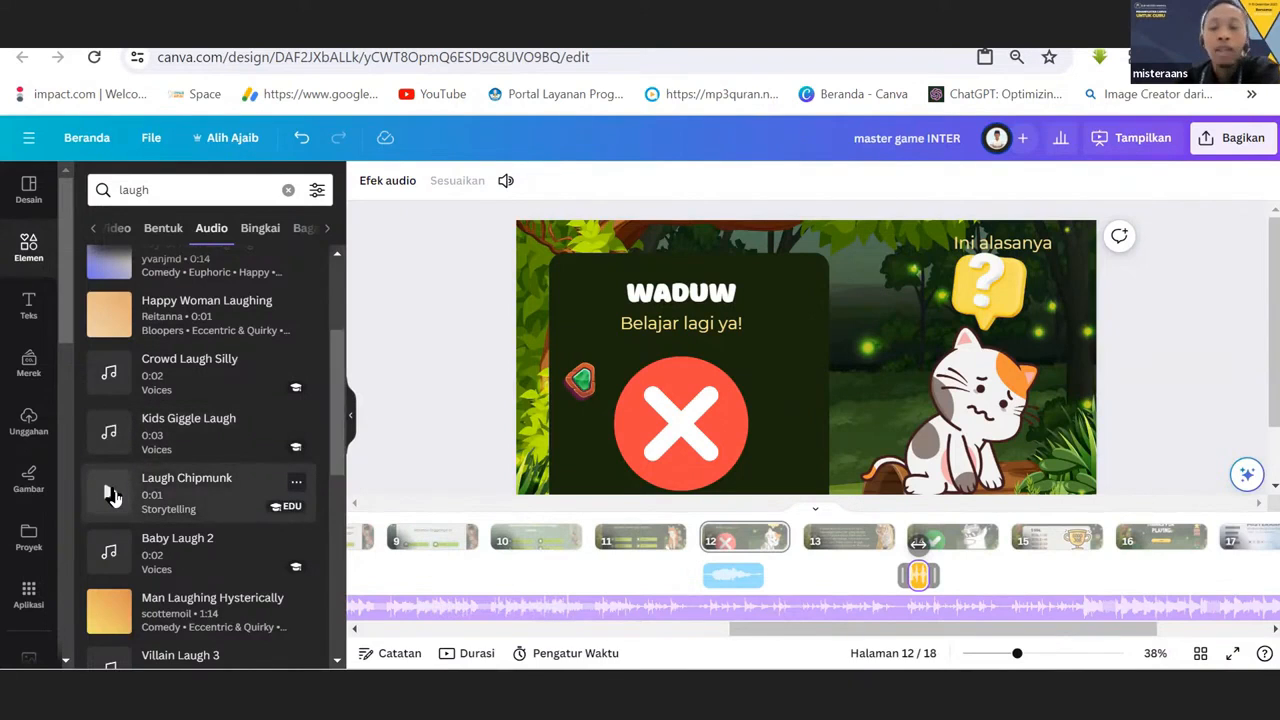
scroll(300, 340, up, 3)
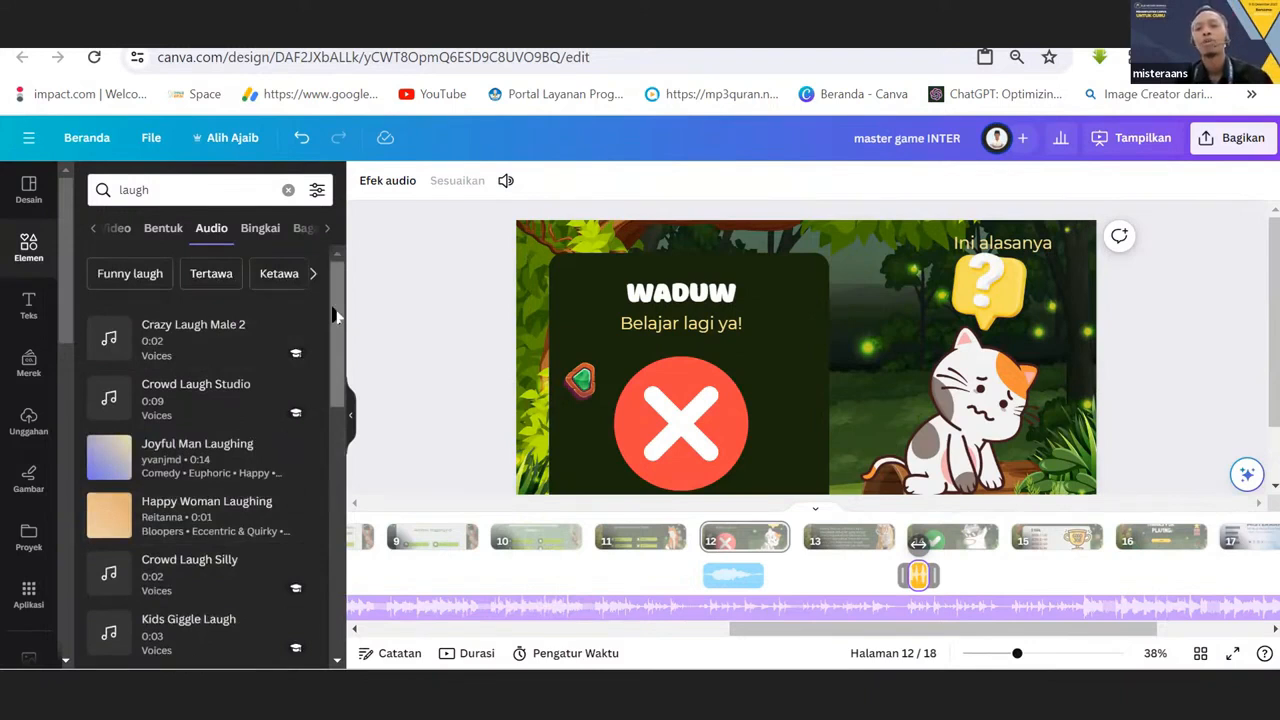
Present the design in full screen and go back from the wrong-answer page to the opening page.
drag(862, 629, 464, 628)
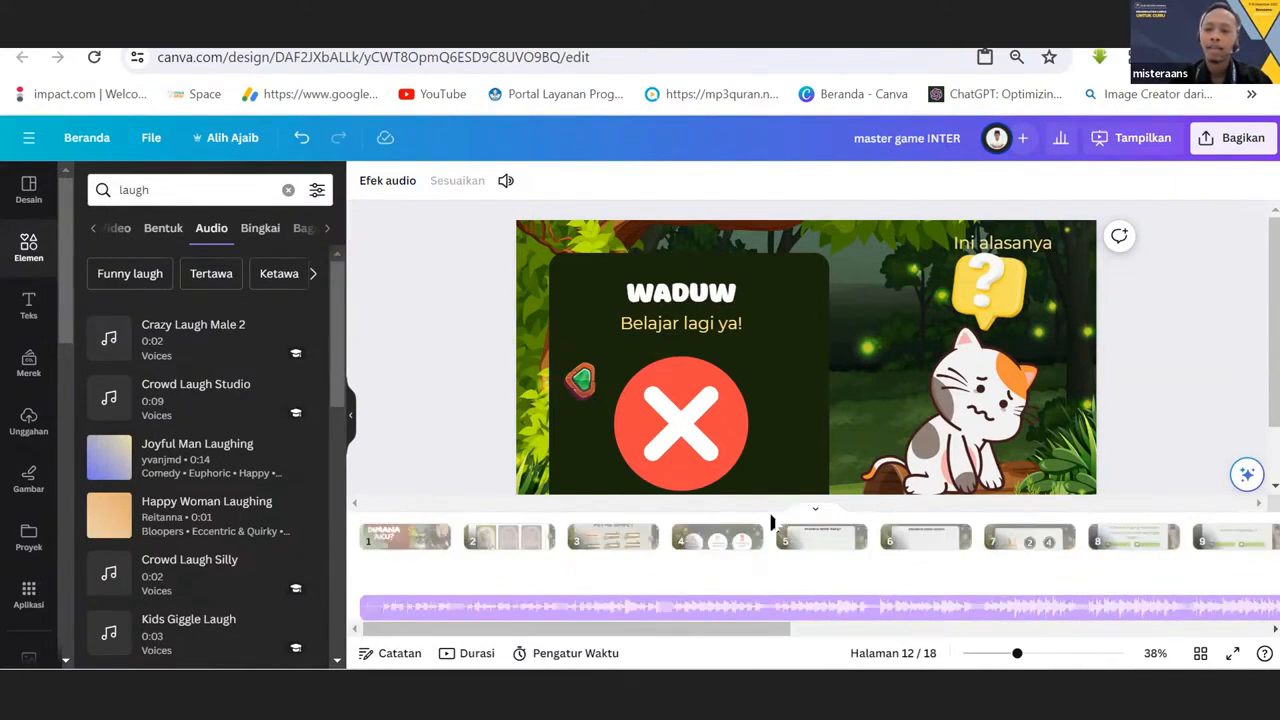
click(1232, 653)
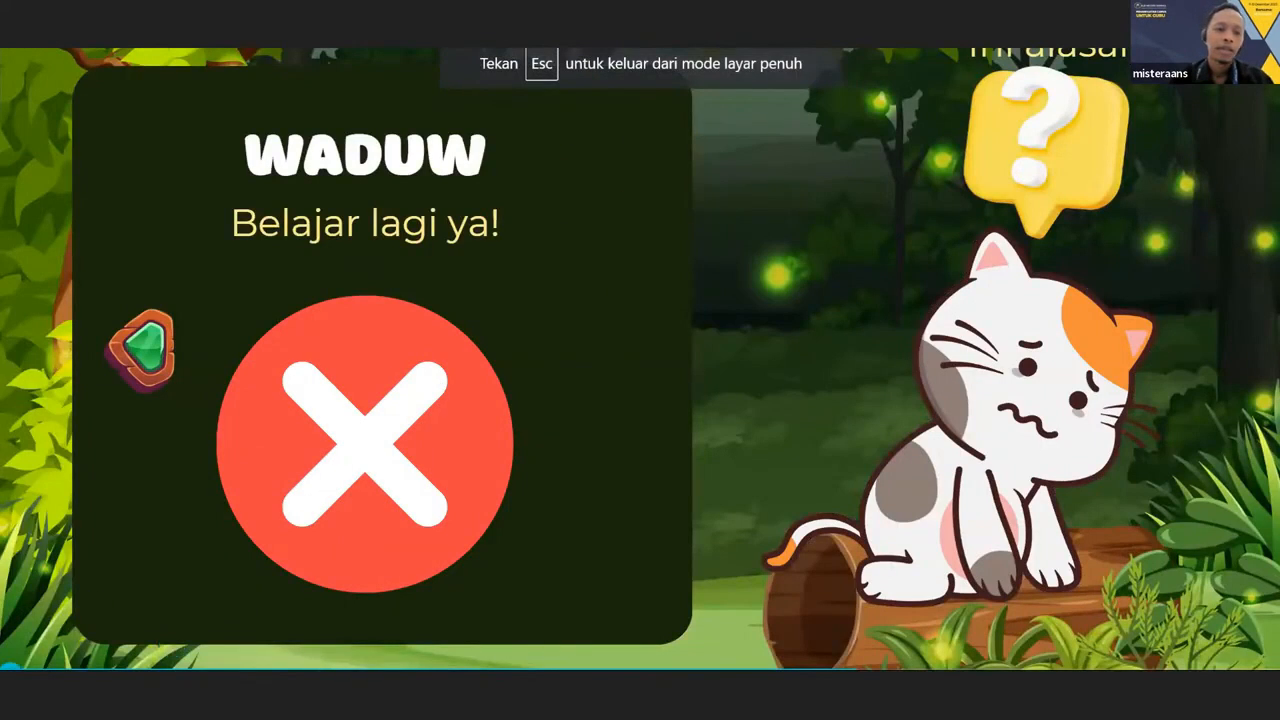
key(Left)
key(Left)
key(Left)
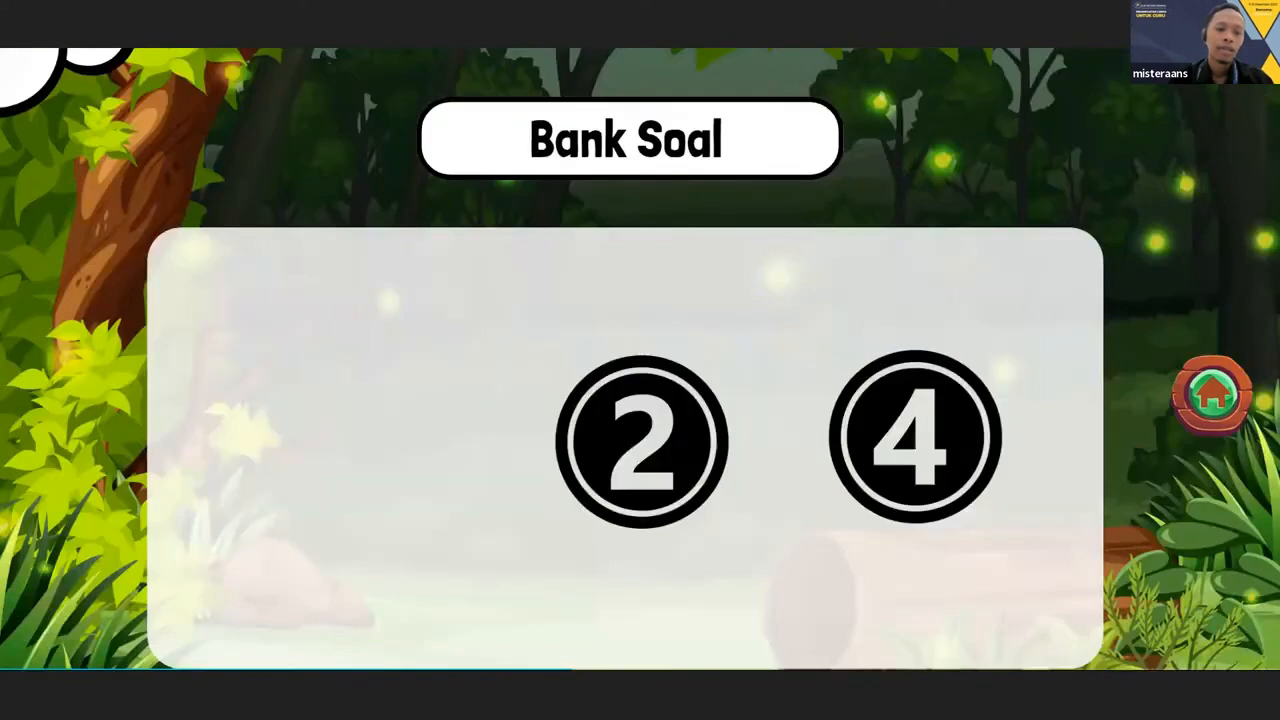
key(Left)
key(Left)
key(Left)
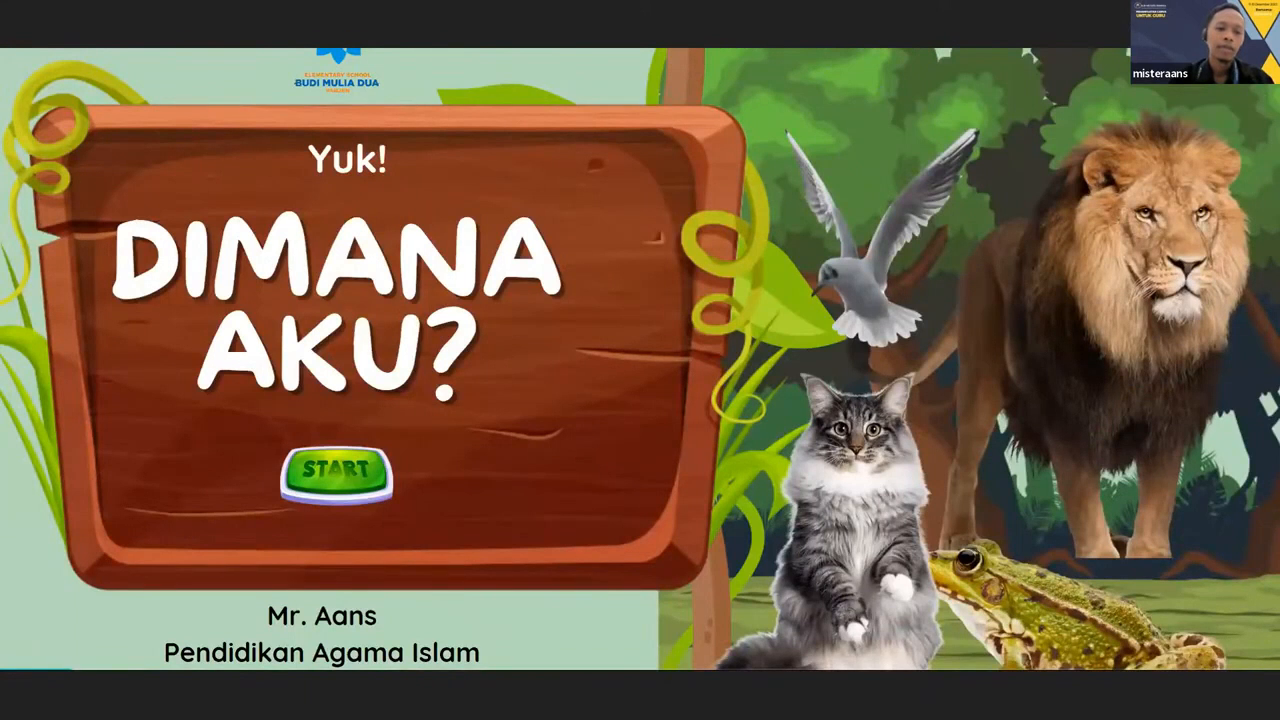
Start the game from the opening page, choose the orange cat character and enter Bank Soal from the Petak Umpet menu.
click(318, 487)
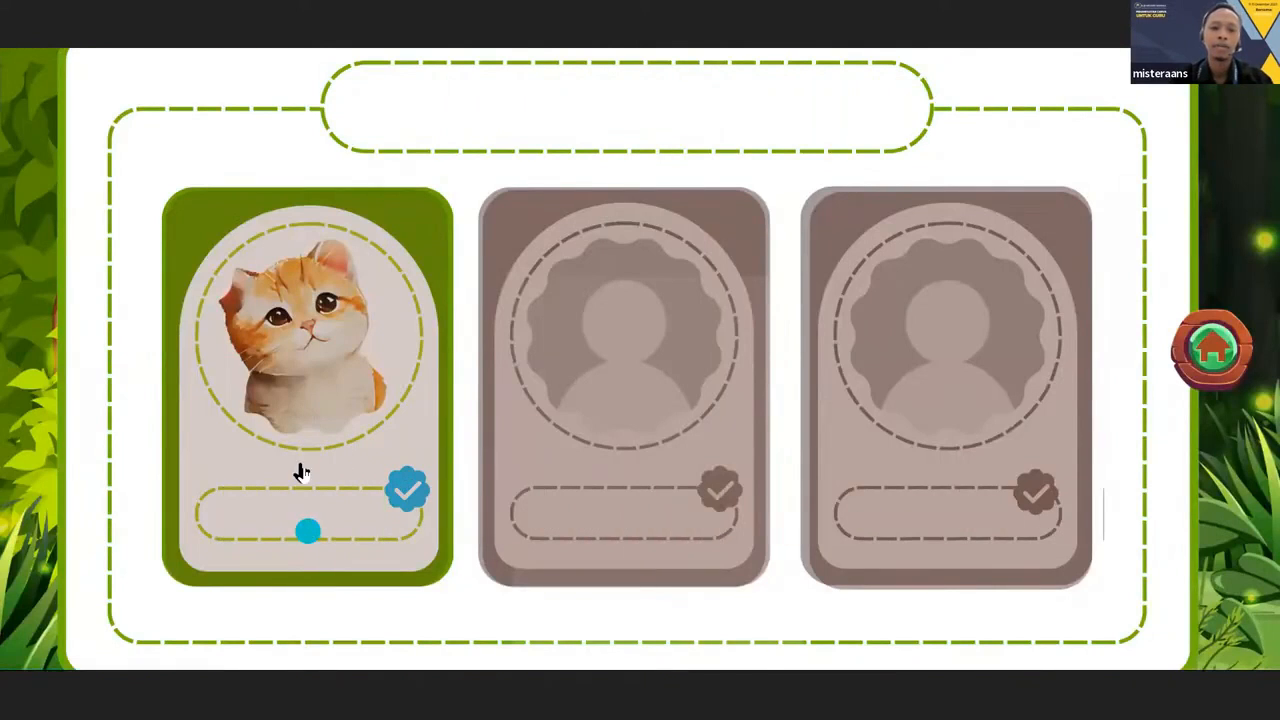
click(306, 529)
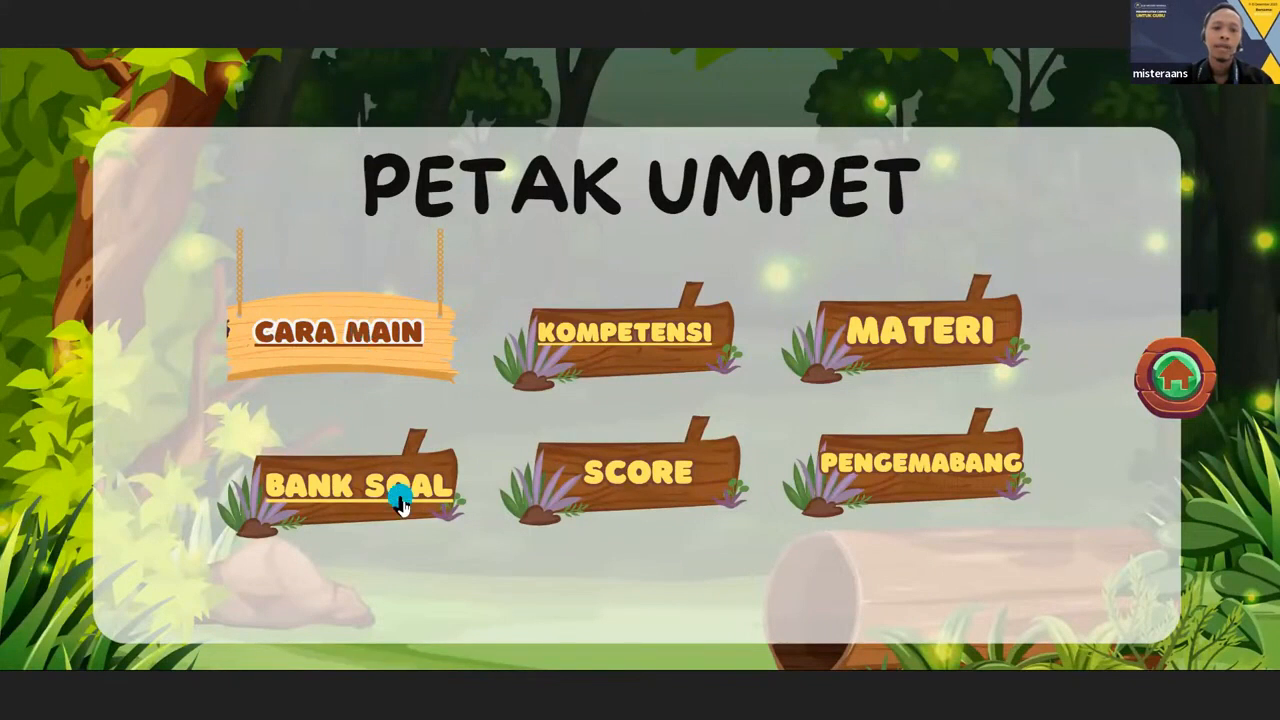
click(400, 500)
click(322, 520)
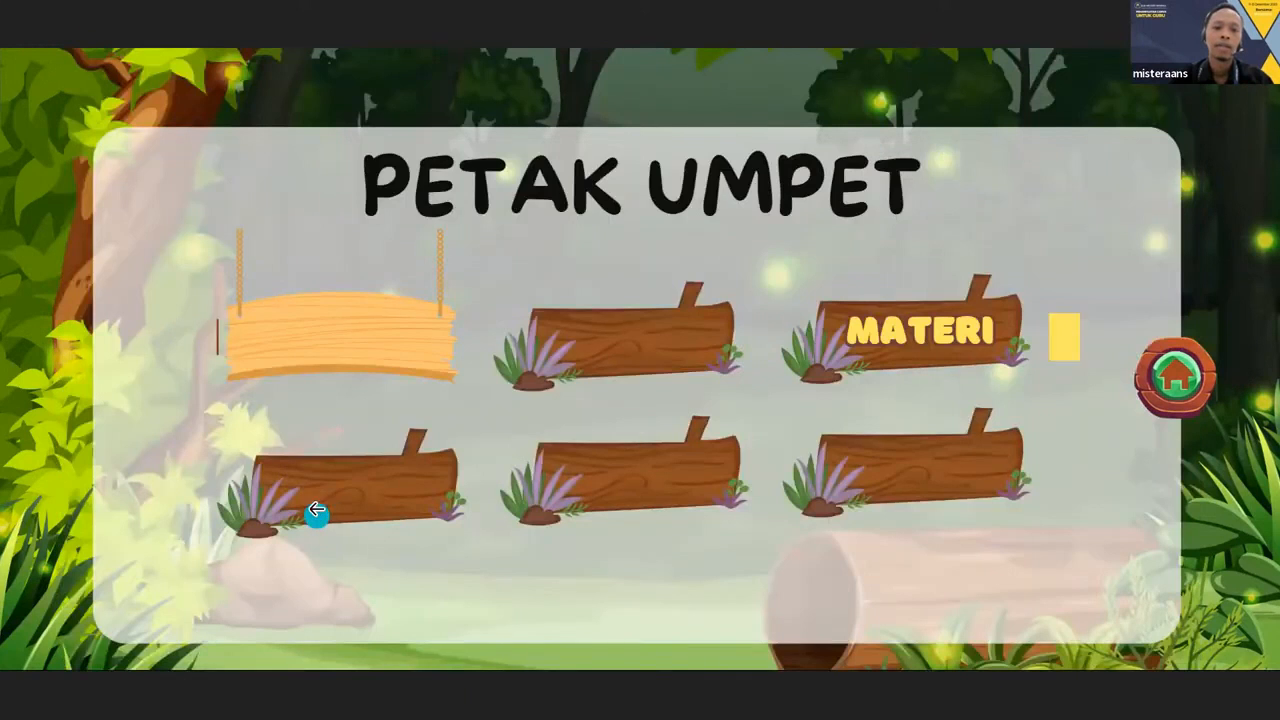
click(371, 492)
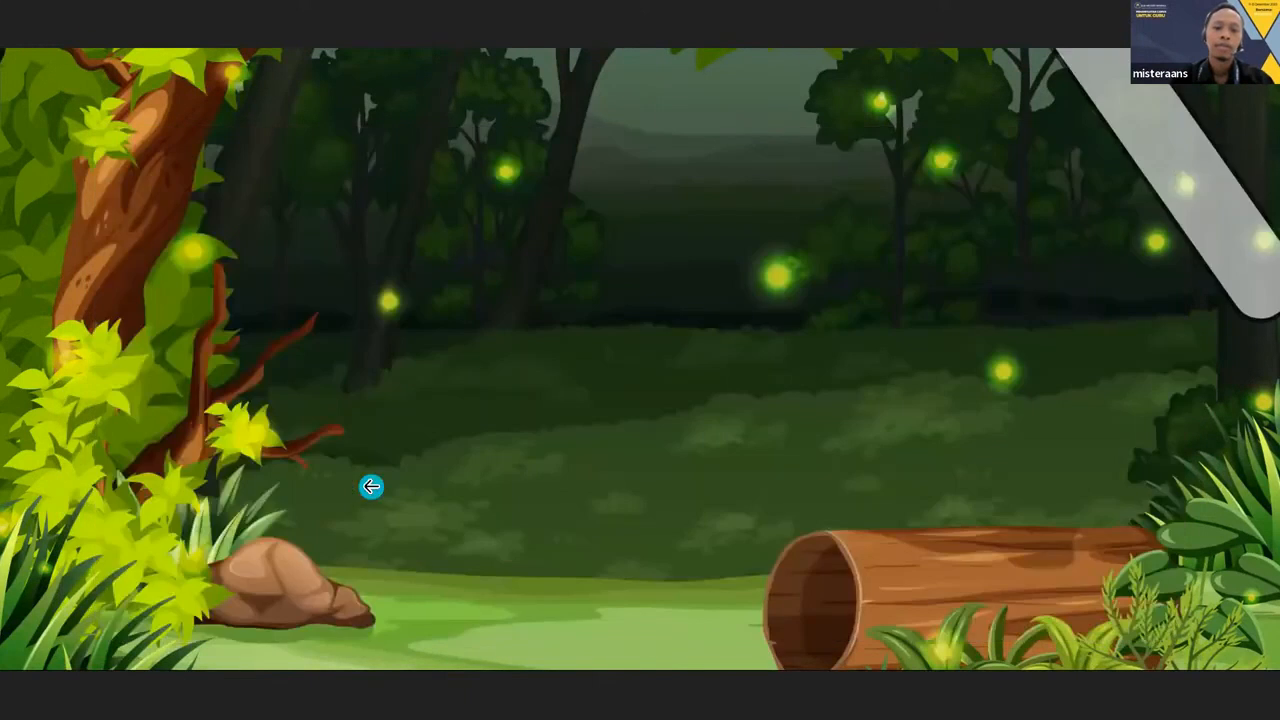
Test answer A, Kaktus, on question 1 and return to the question bank from the feedback page.
click(401, 455)
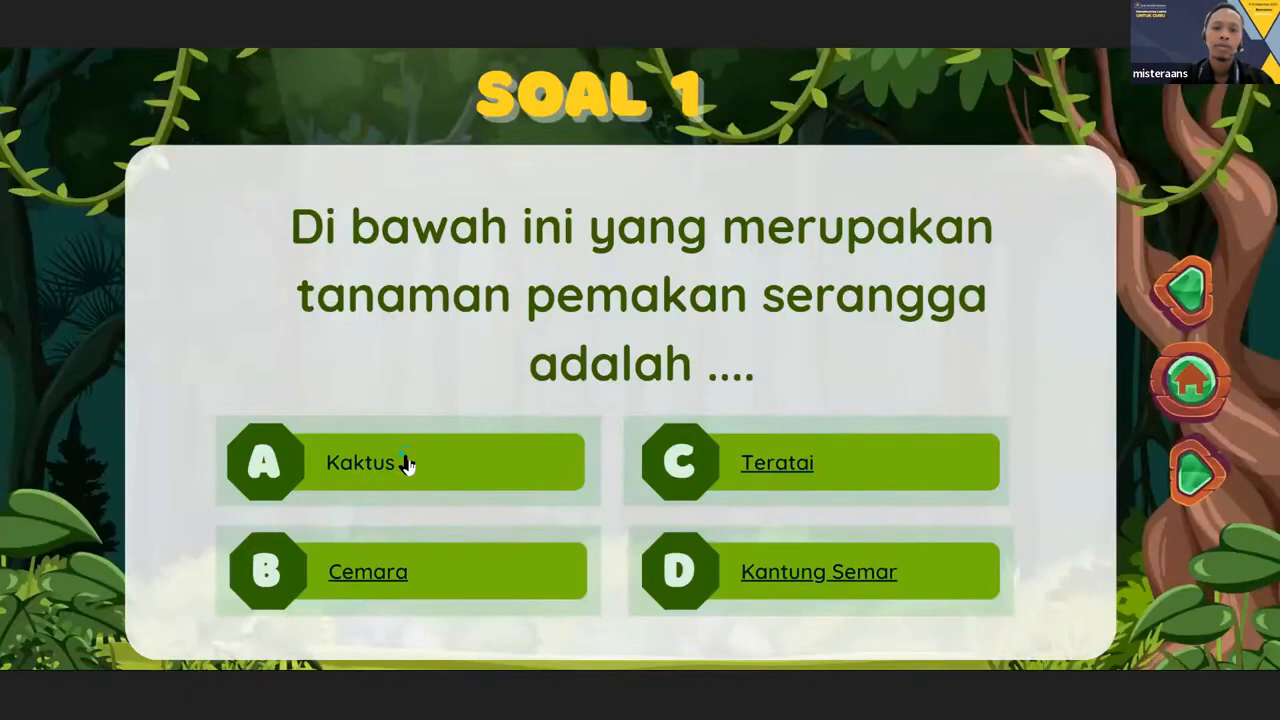
click(386, 461)
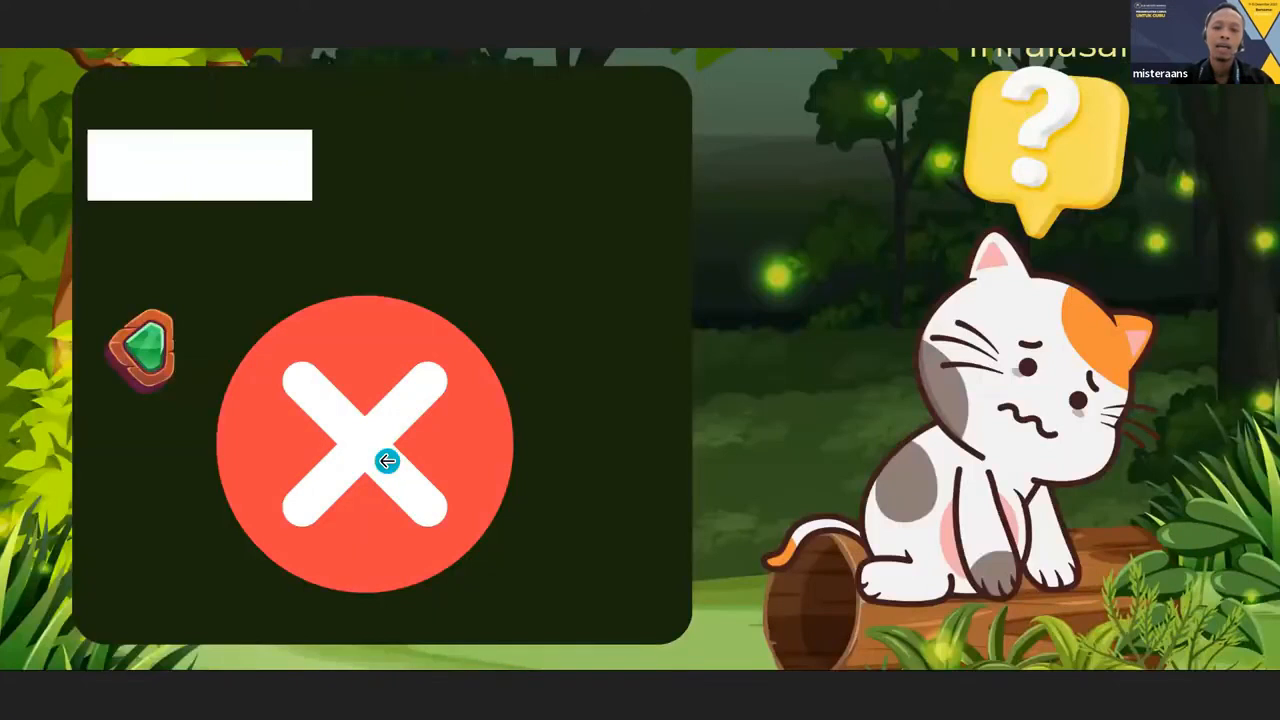
click(157, 357)
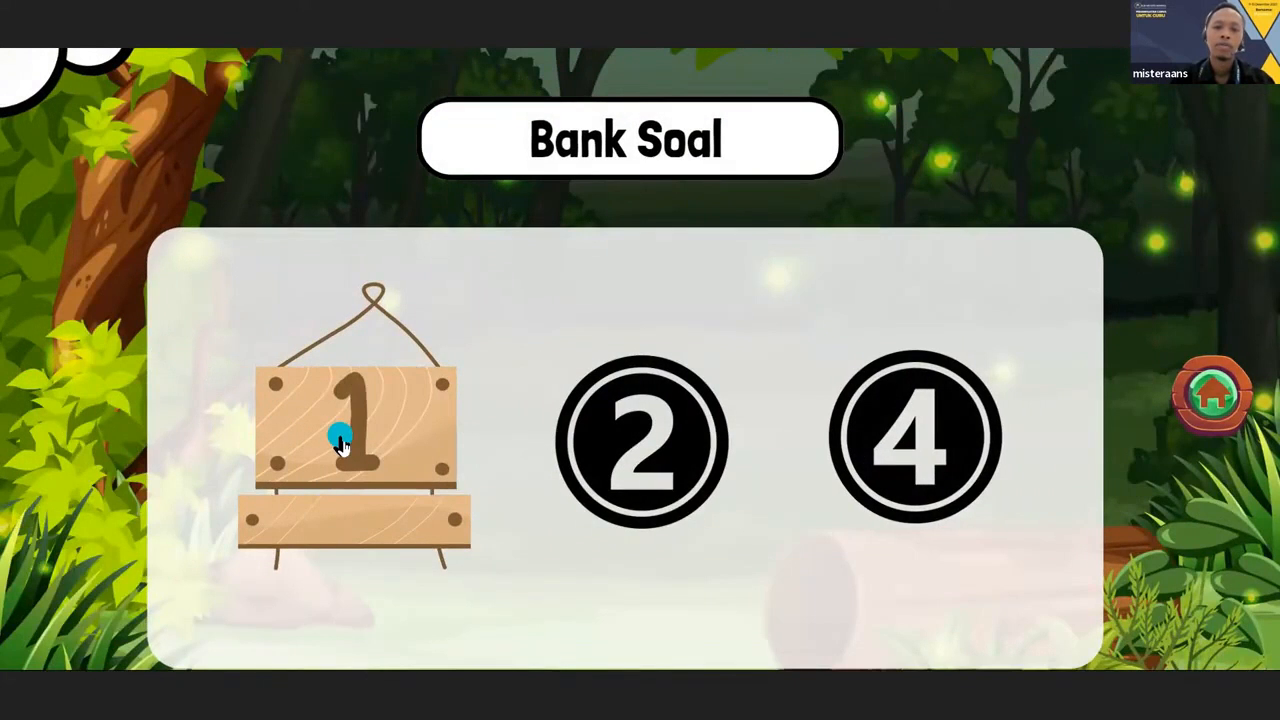
Test answer D, Kantung Semar, on question 1, and leave the presentation by way of the question bank and Petak Umpet menu.
click(340, 442)
click(818, 578)
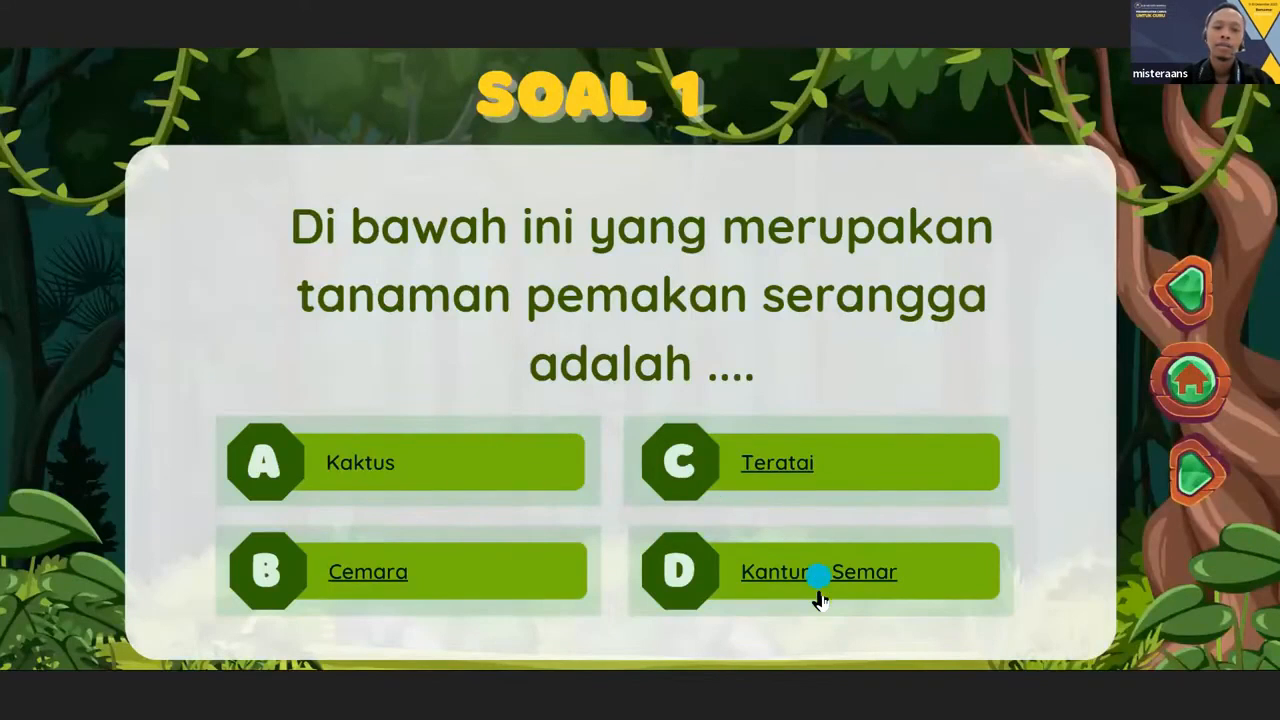
click(810, 580)
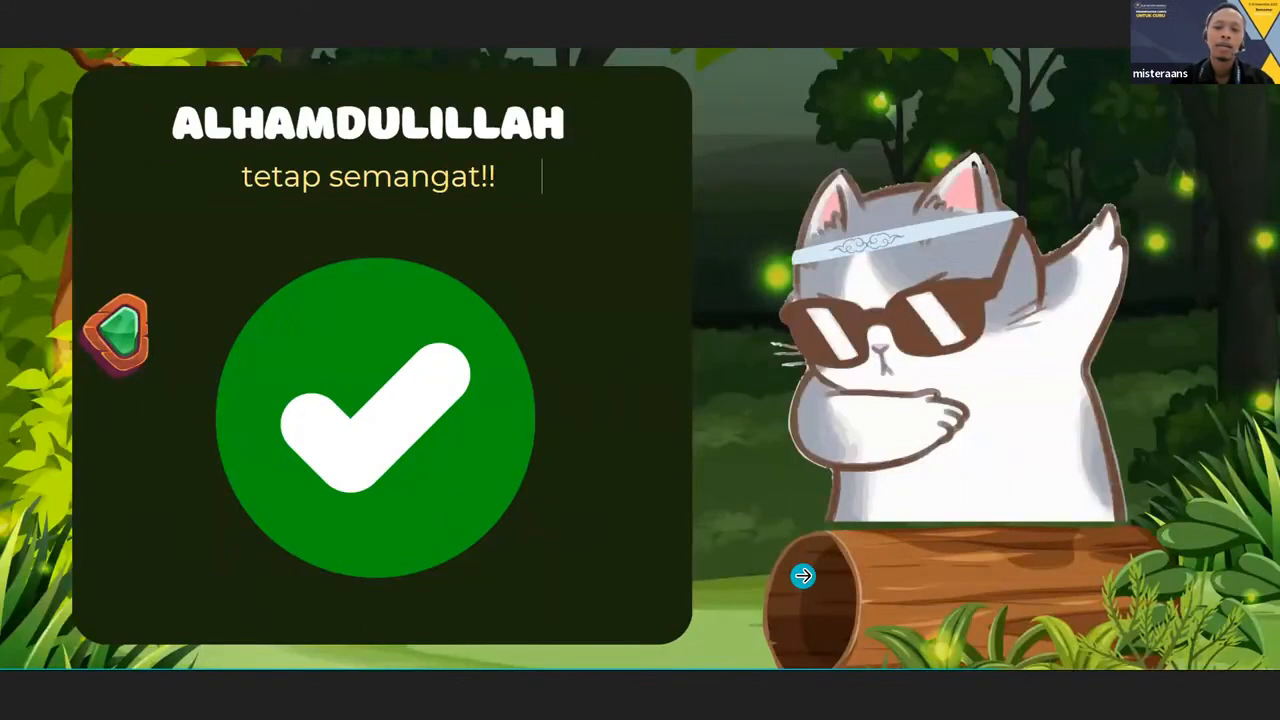
click(423, 503)
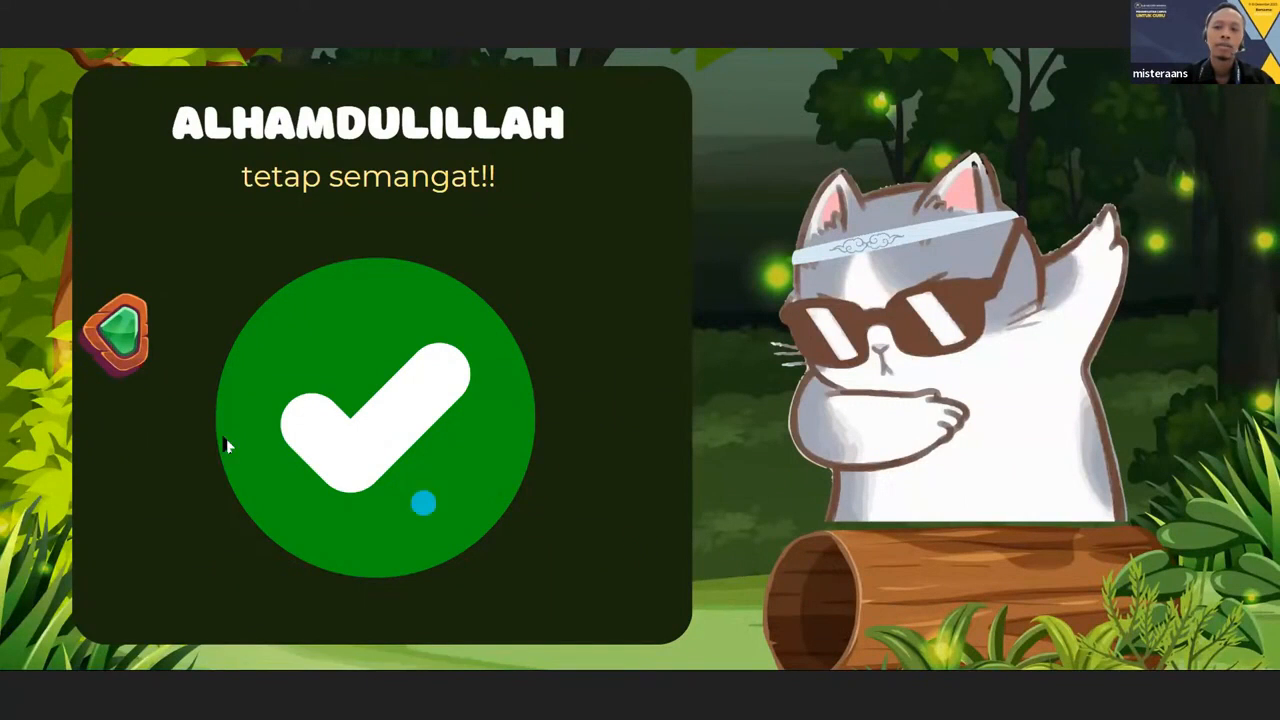
click(120, 338)
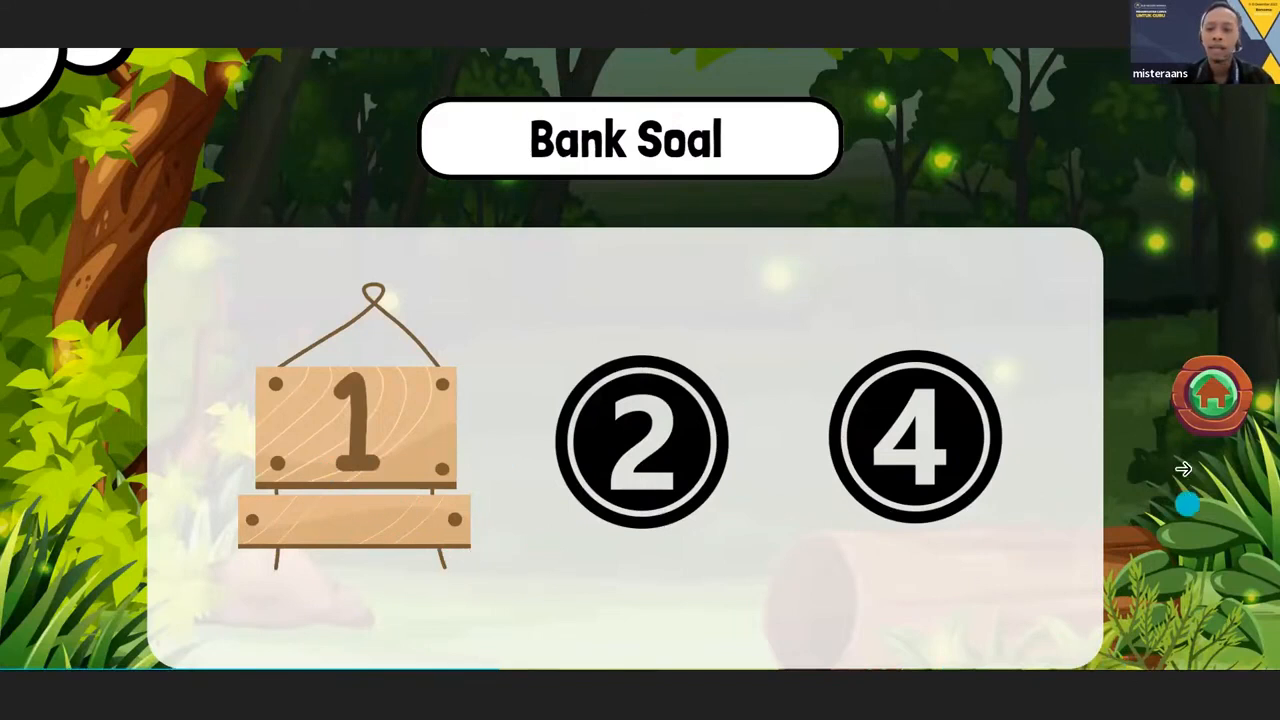
click(1211, 424)
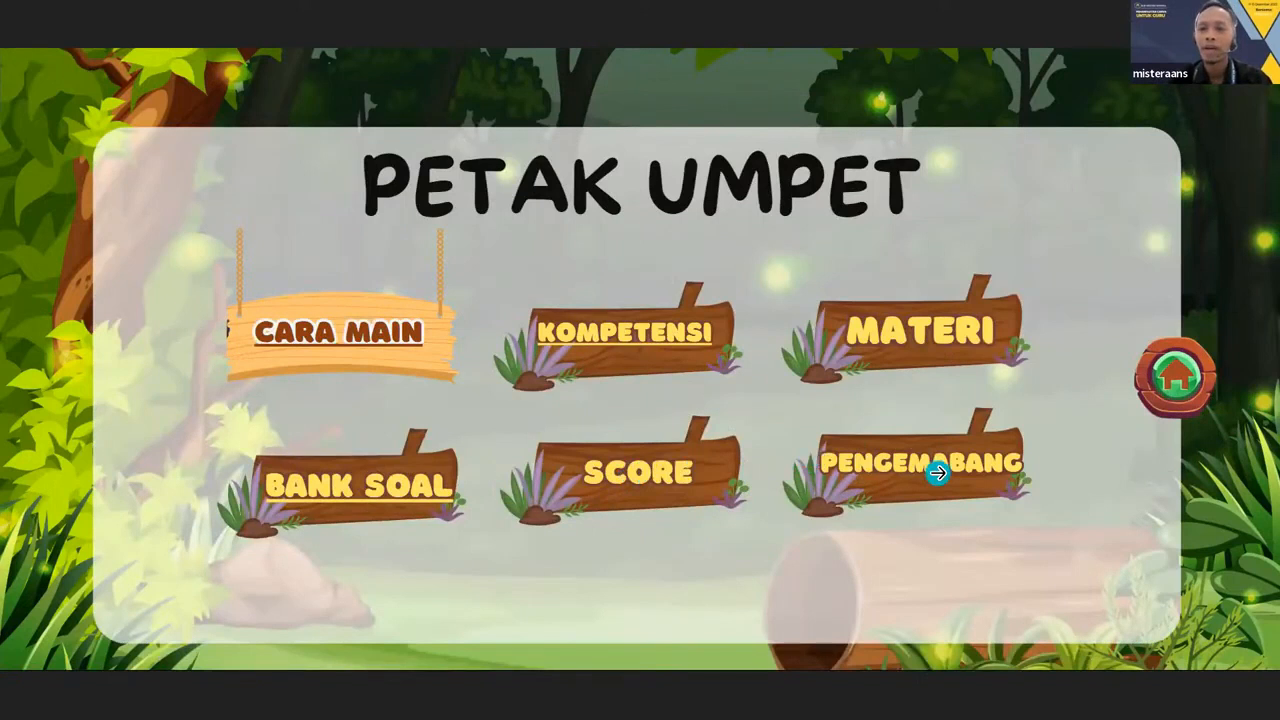
key(Escape)
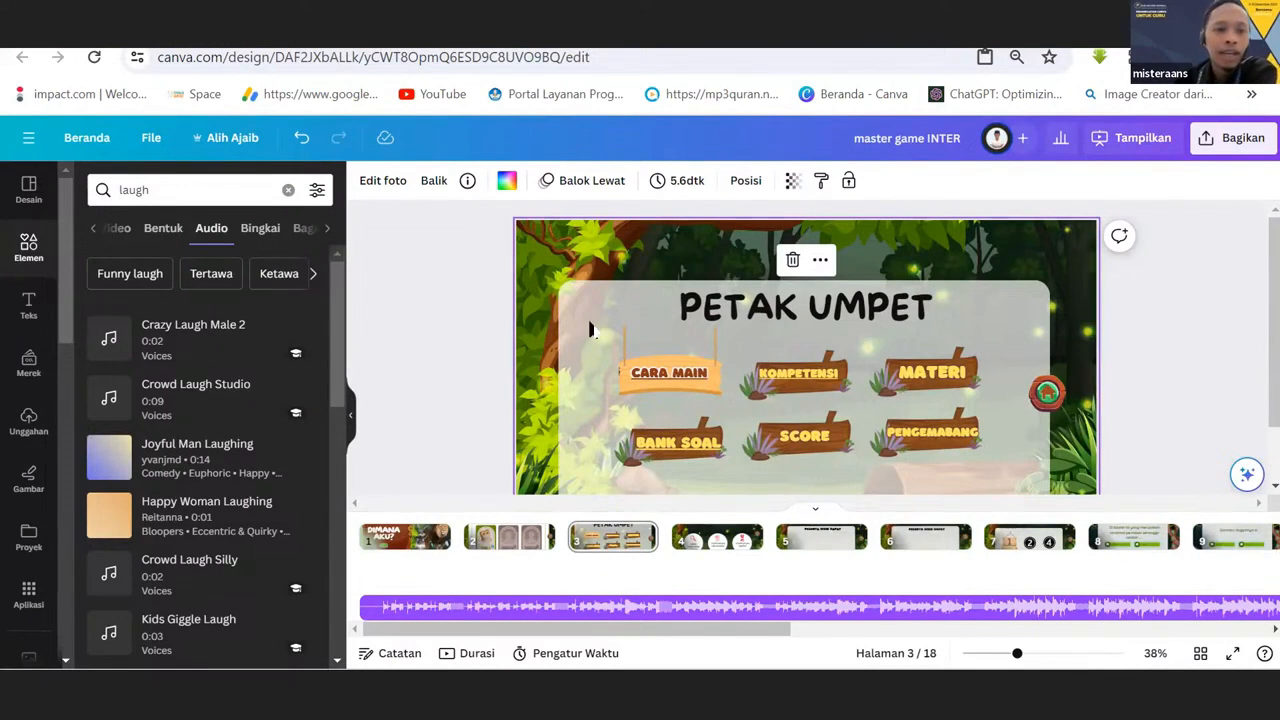
Copy the design's public view link from the sharing options.
click(1228, 146)
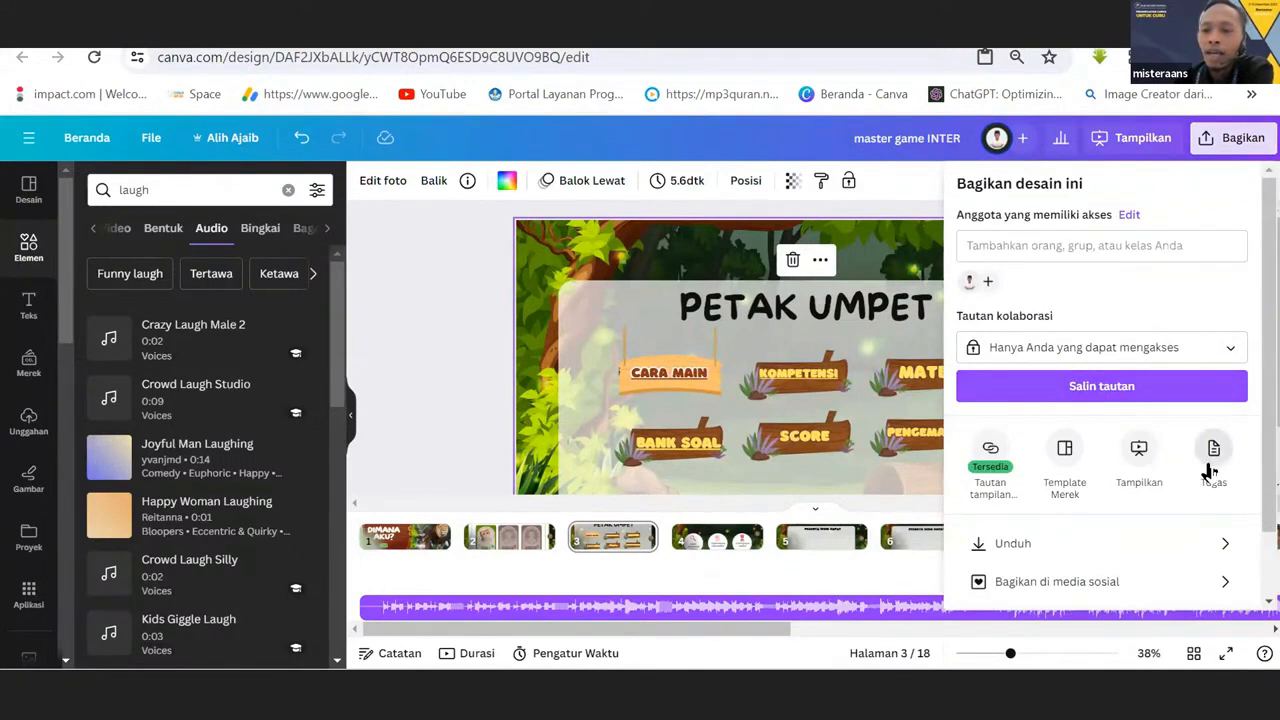
click(990, 452)
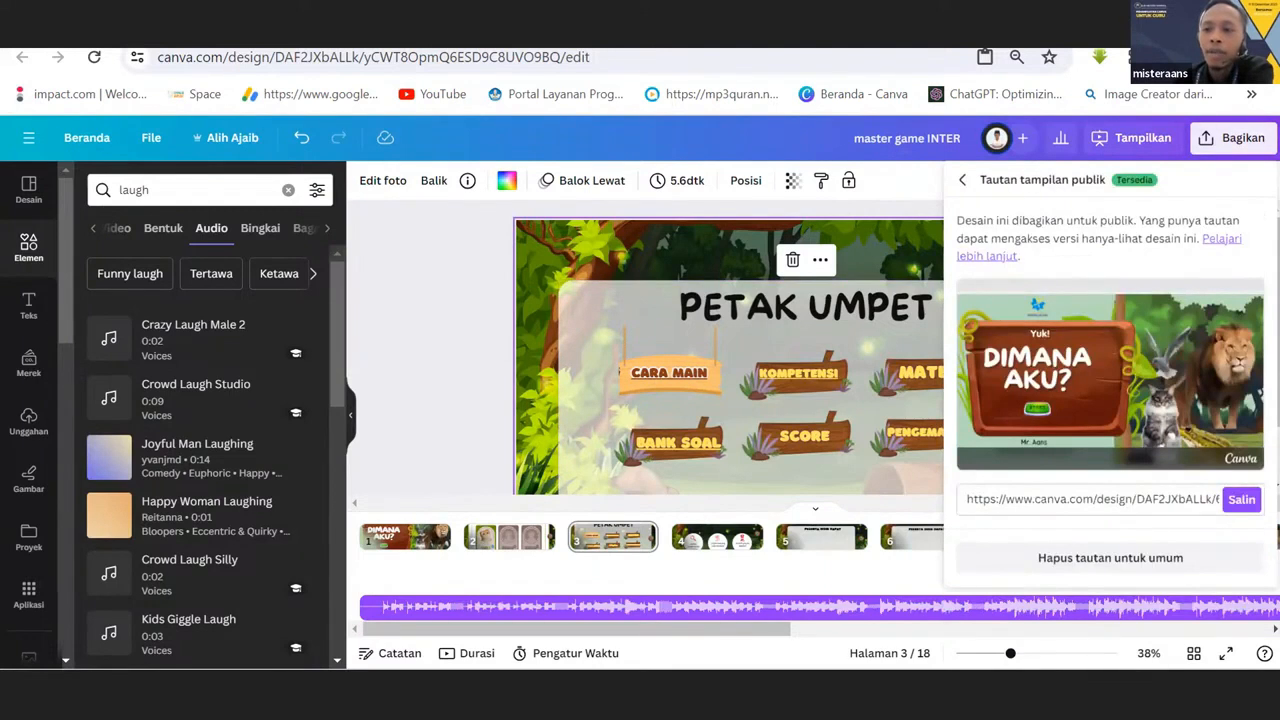
click(1245, 502)
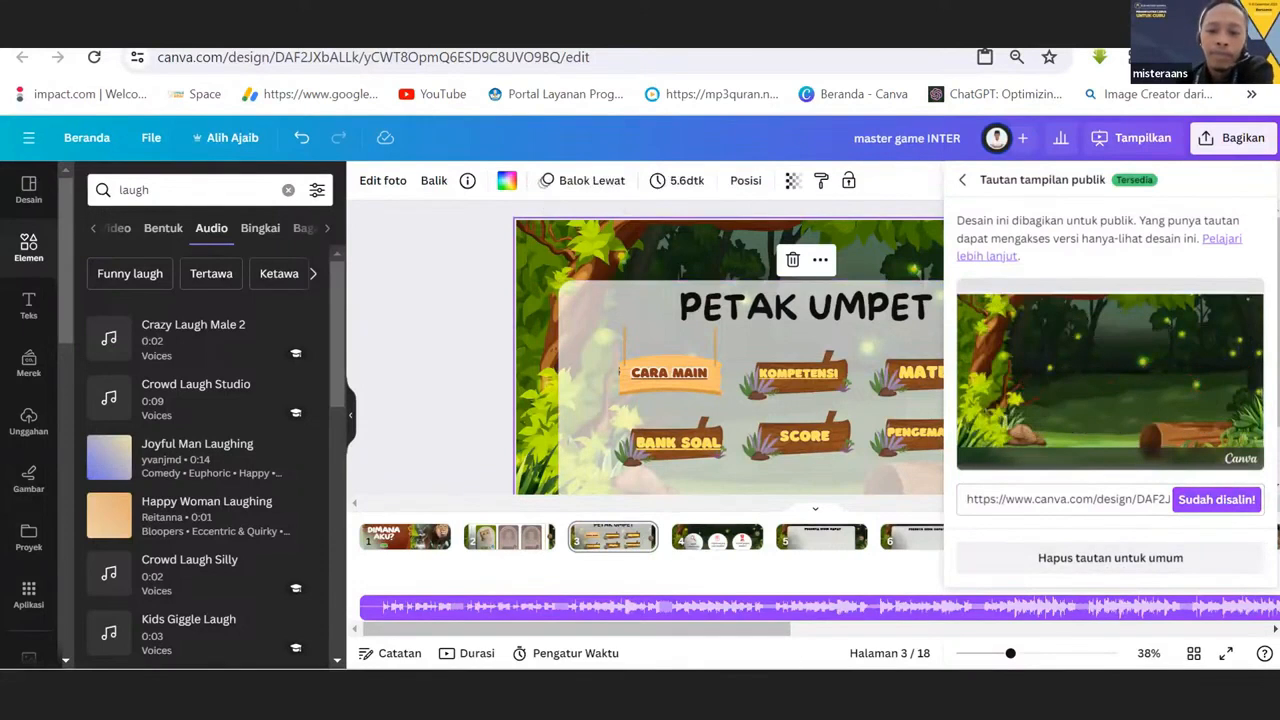
mouse_move(760, 670)
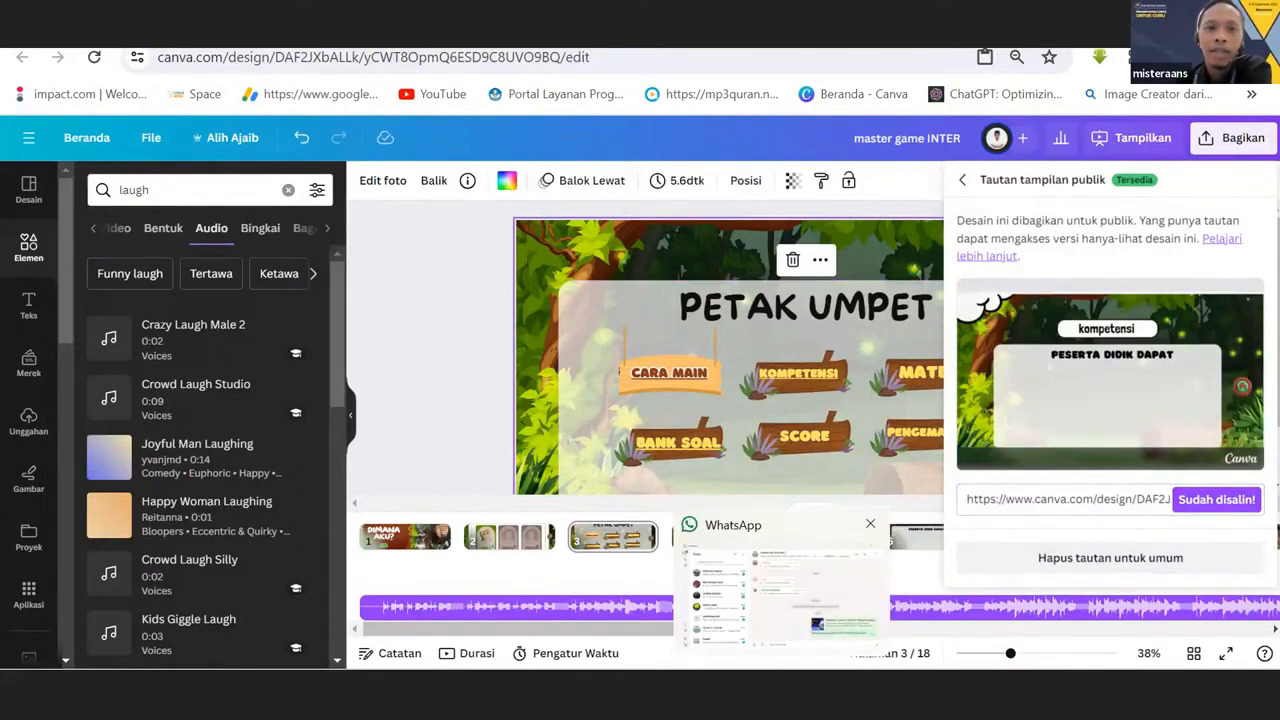